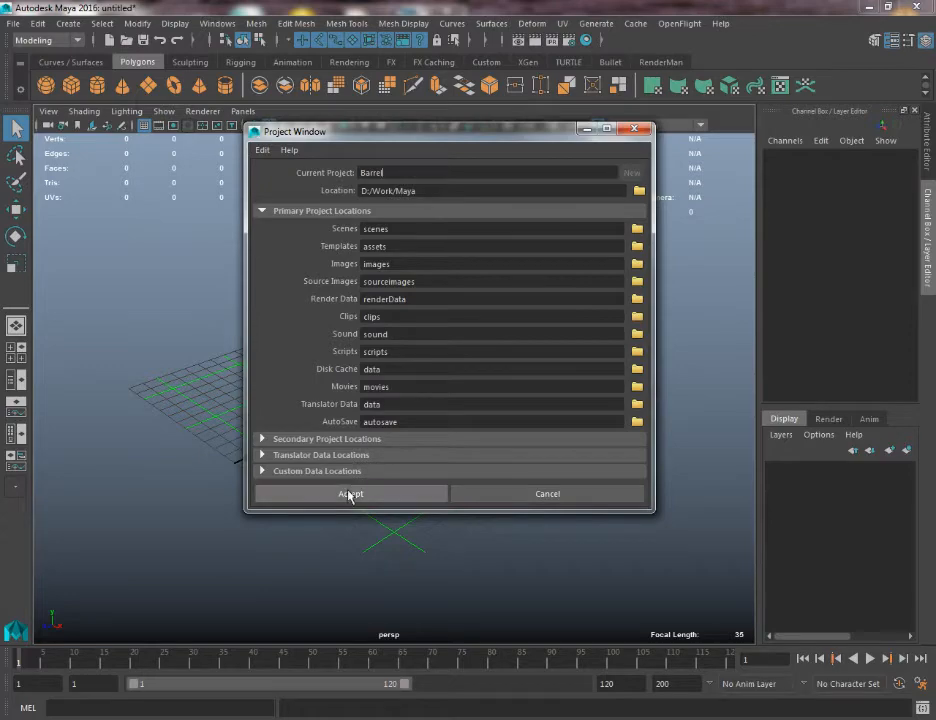
Create the Barrel project in D:/Work/Maya and set its folder as the current project
click(350, 494)
click(11, 24)
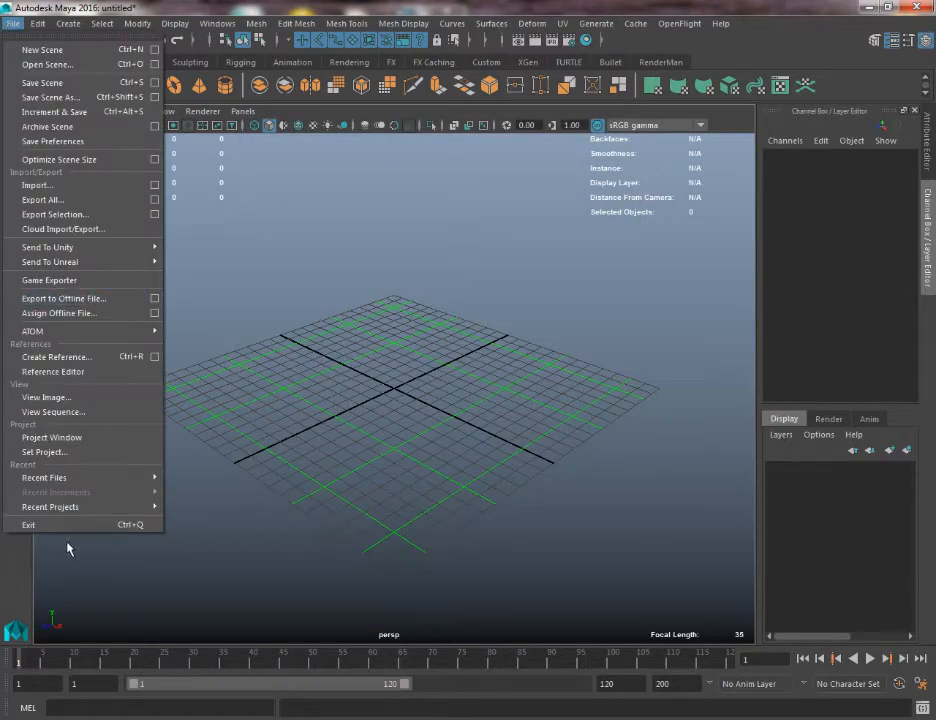
click(74, 452)
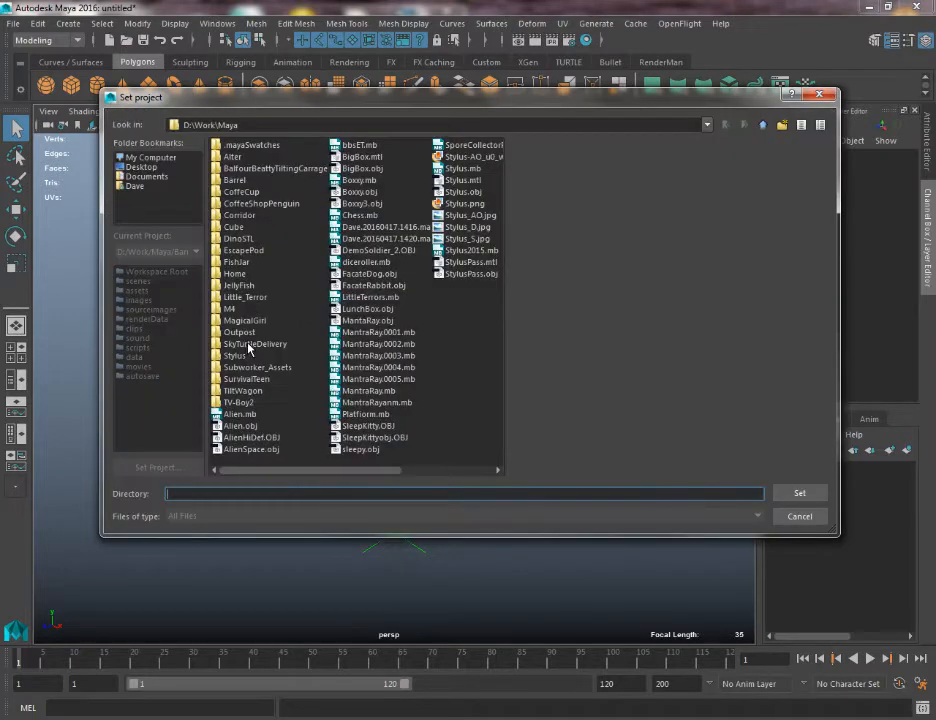
click(236, 181)
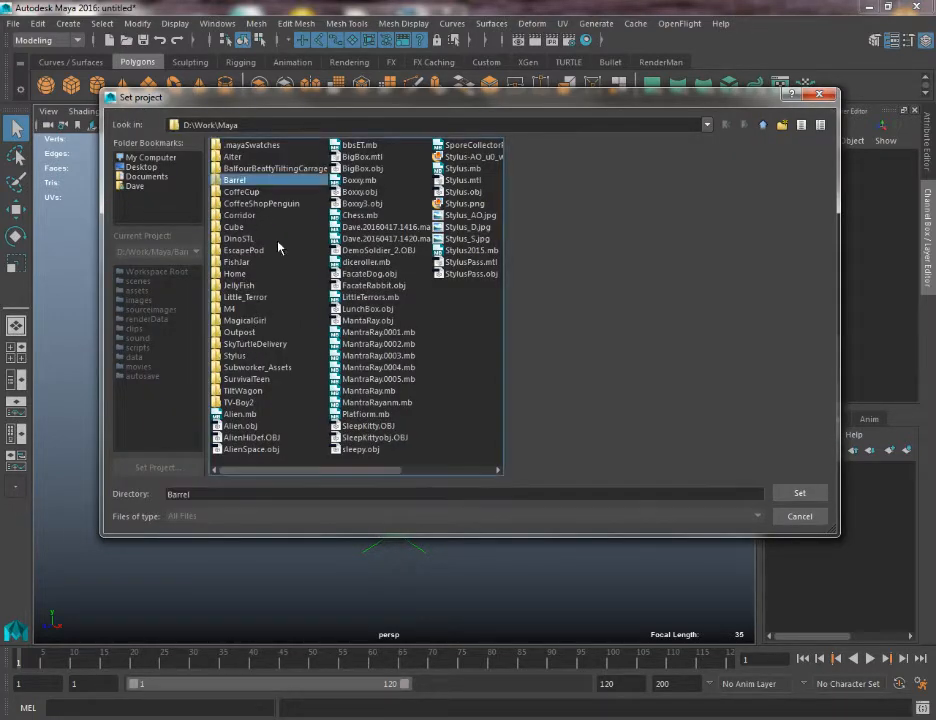
click(806, 492)
click(12, 24)
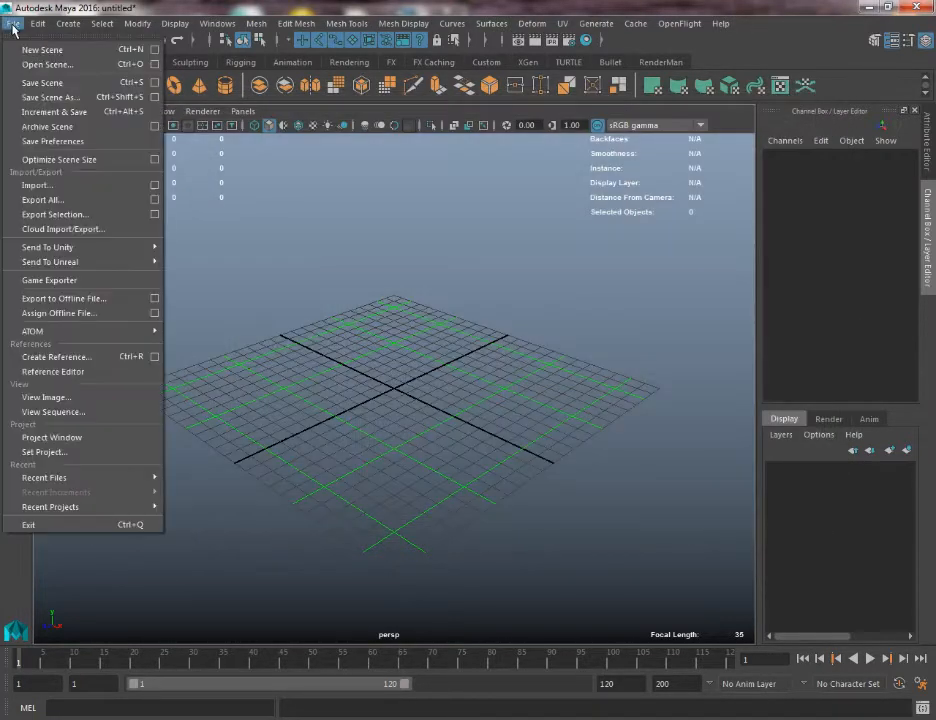
click(55, 97)
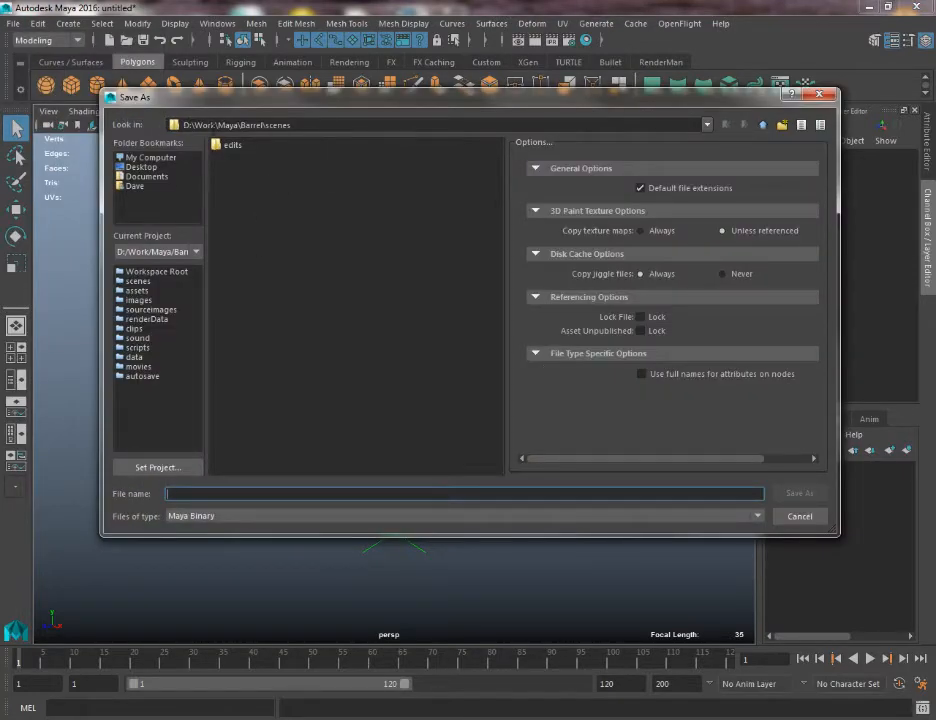
click(799, 517)
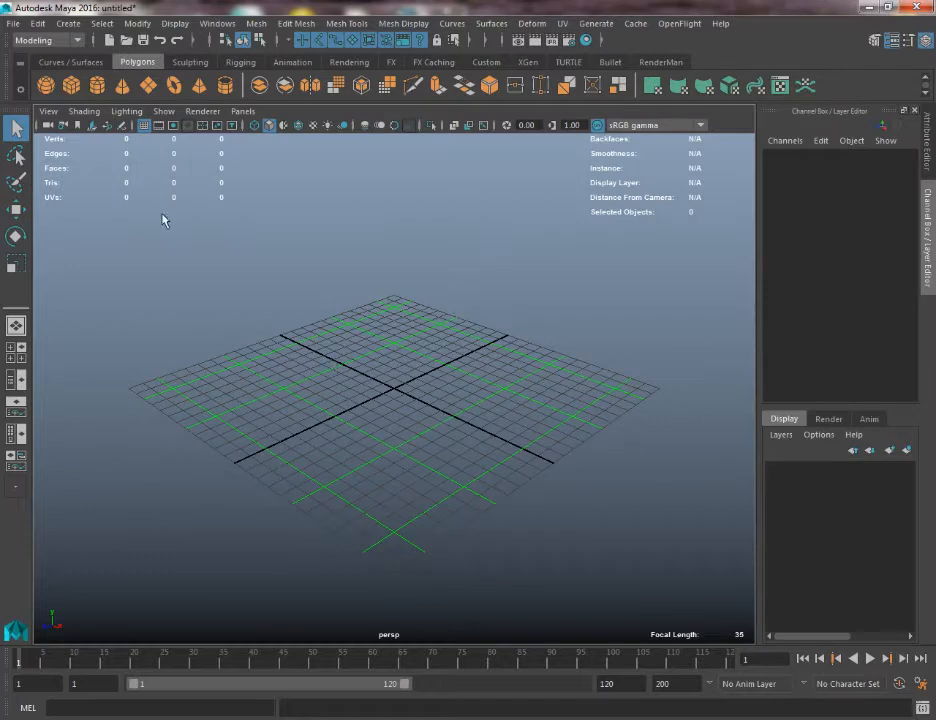
alt+middle_drag(420, 335, 414, 372)
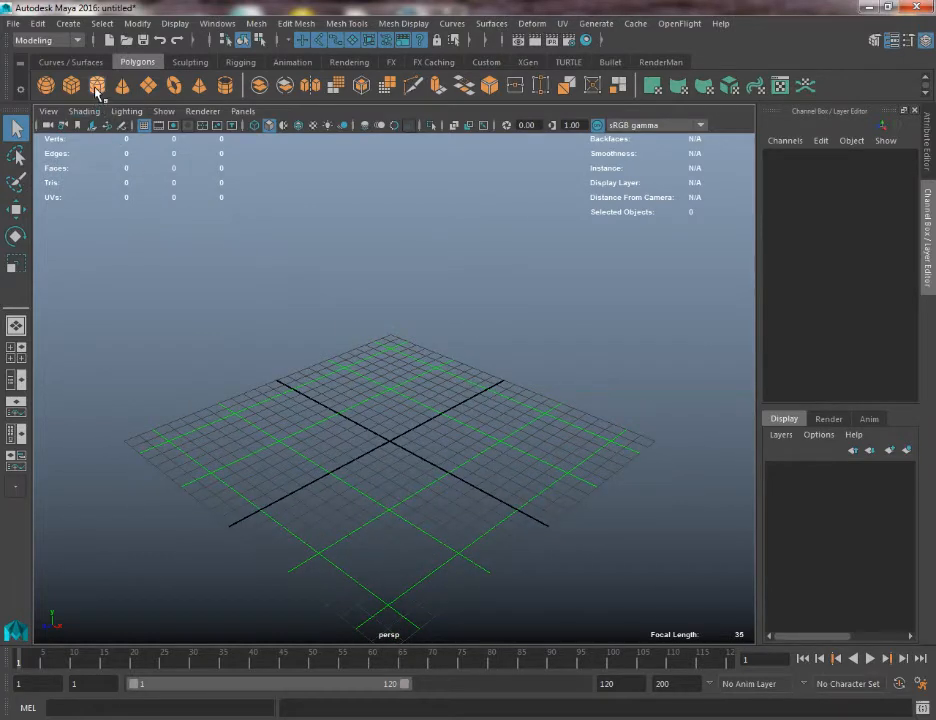
click(97, 88)
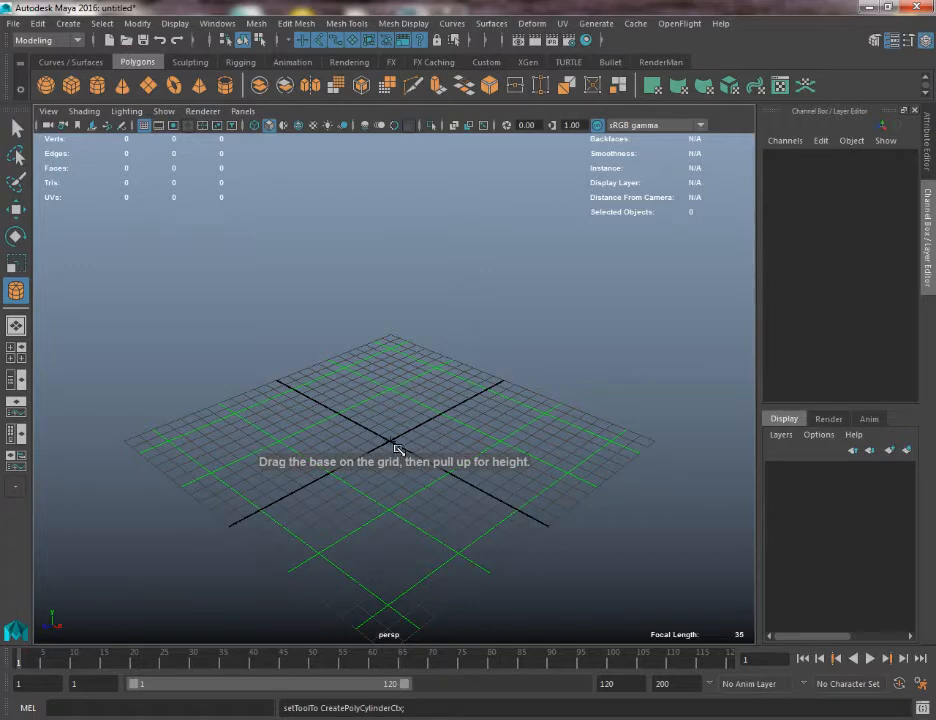
shift+drag(392, 441, 435, 483)
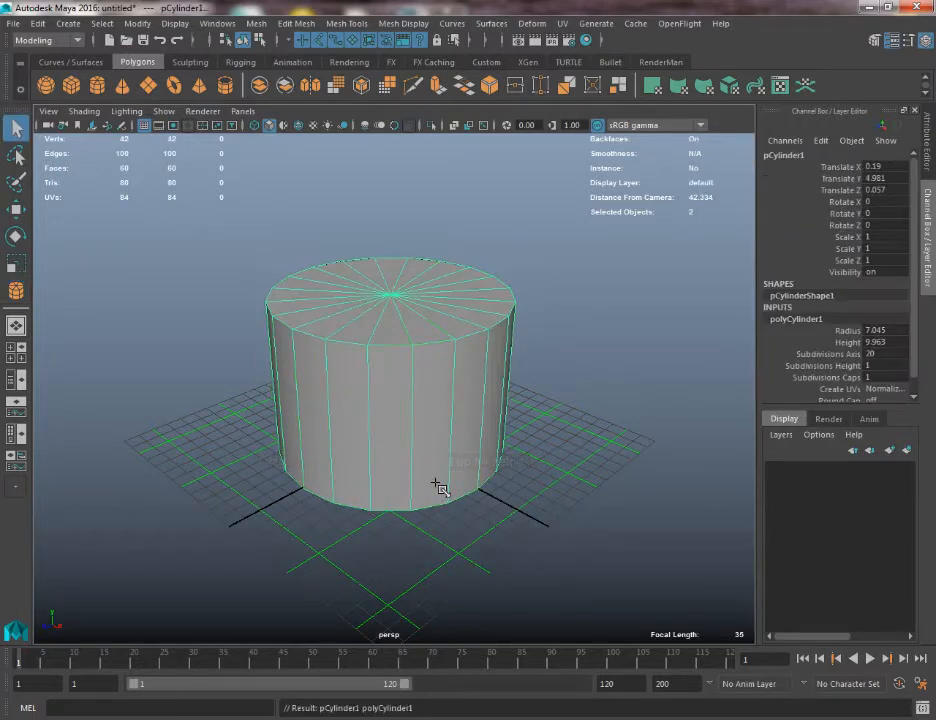
key(Delete)
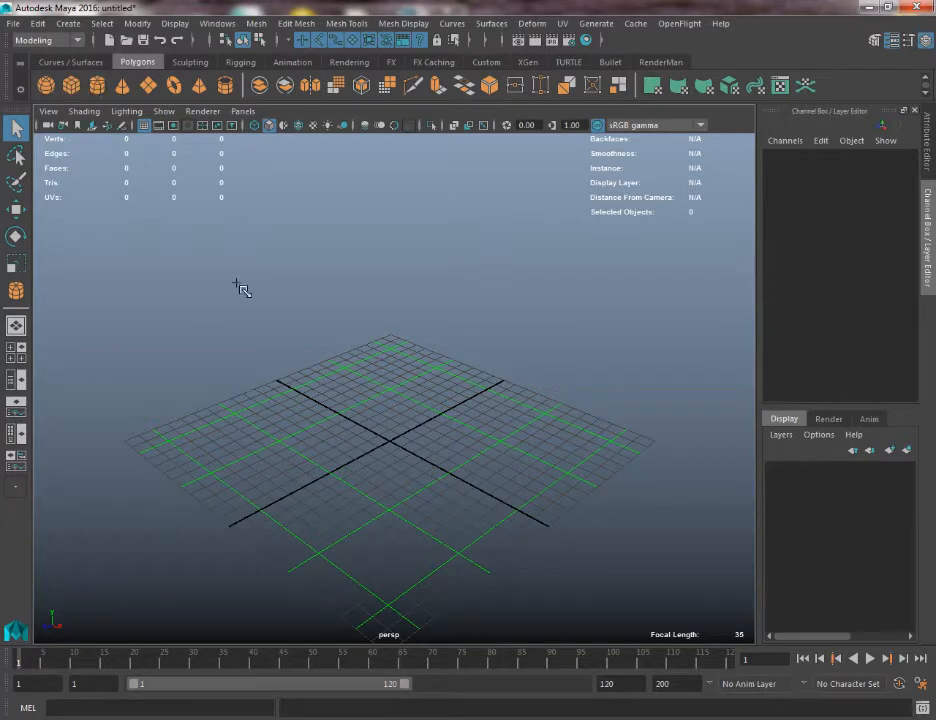
Draw a polygon cylinder at the grid centre with a radius of about 11.4 and a height of about 16.2
key(y)
drag(396, 449, 452, 516)
alt+right_drag(453, 416, 414, 385)
alt+middle_drag(414, 385, 386, 419)
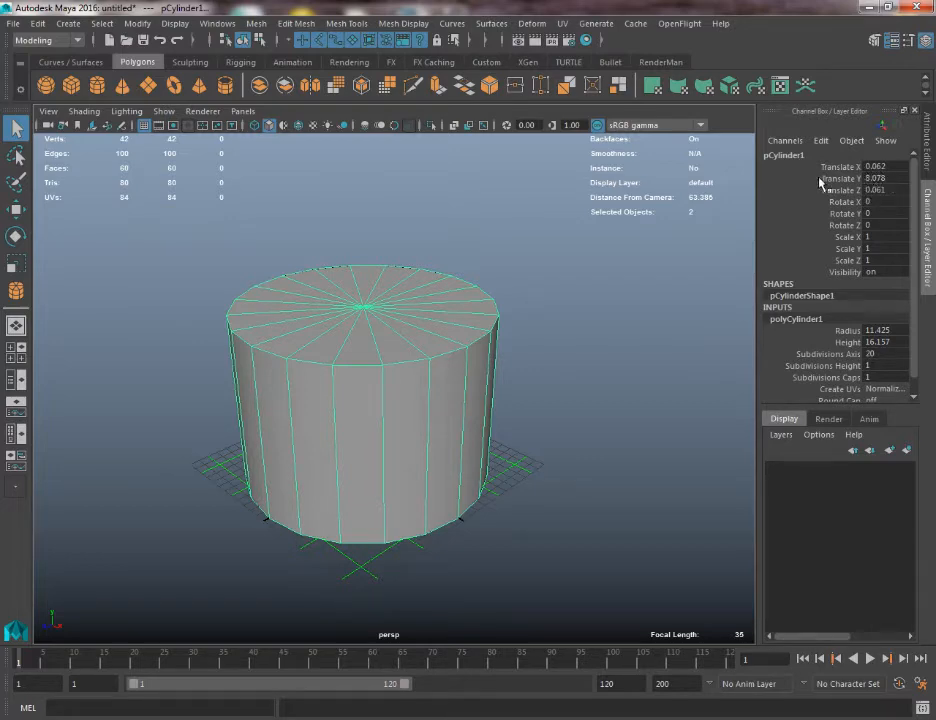
Centre the cylinder on the grid by setting its Translate X and Translate Z to 0
click(861, 183)
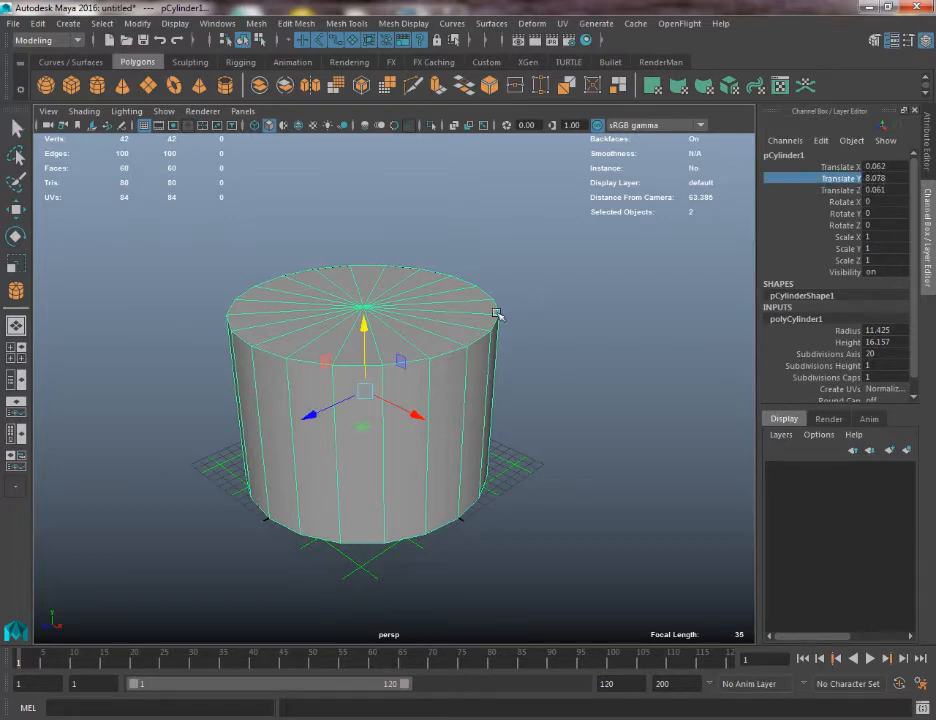
alt+drag(371, 405, 363, 381)
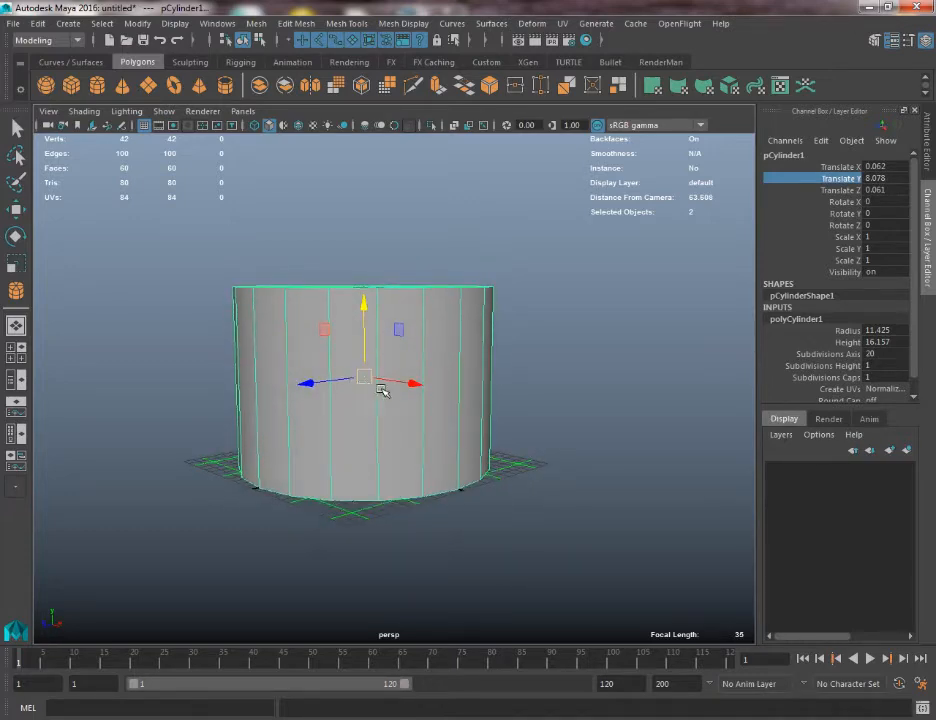
alt+drag(572, 262, 560, 292)
click(875, 167)
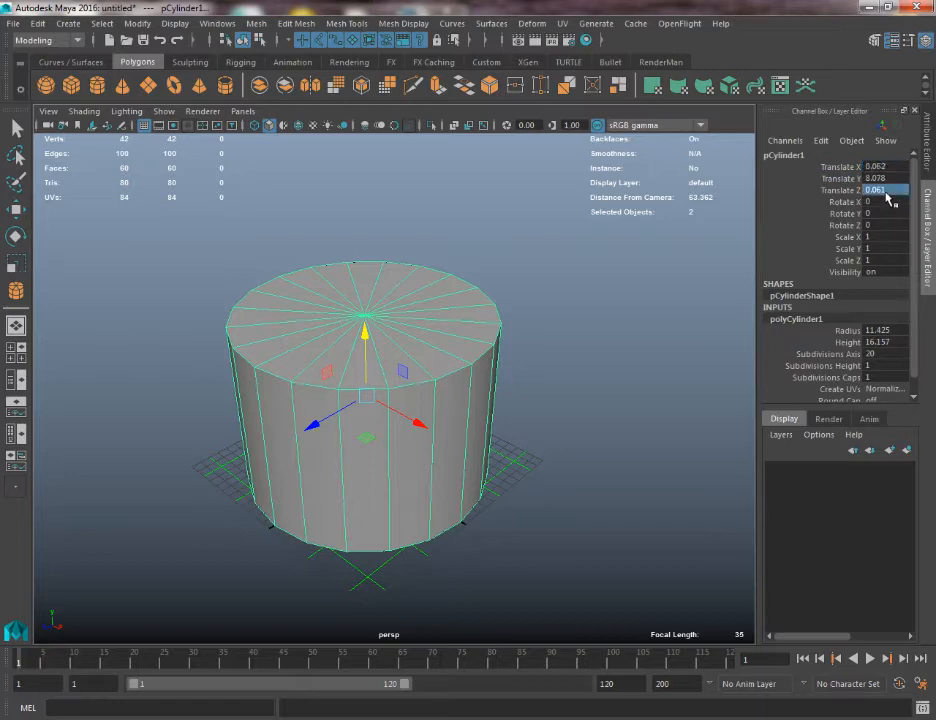
text(0)
key(Return)
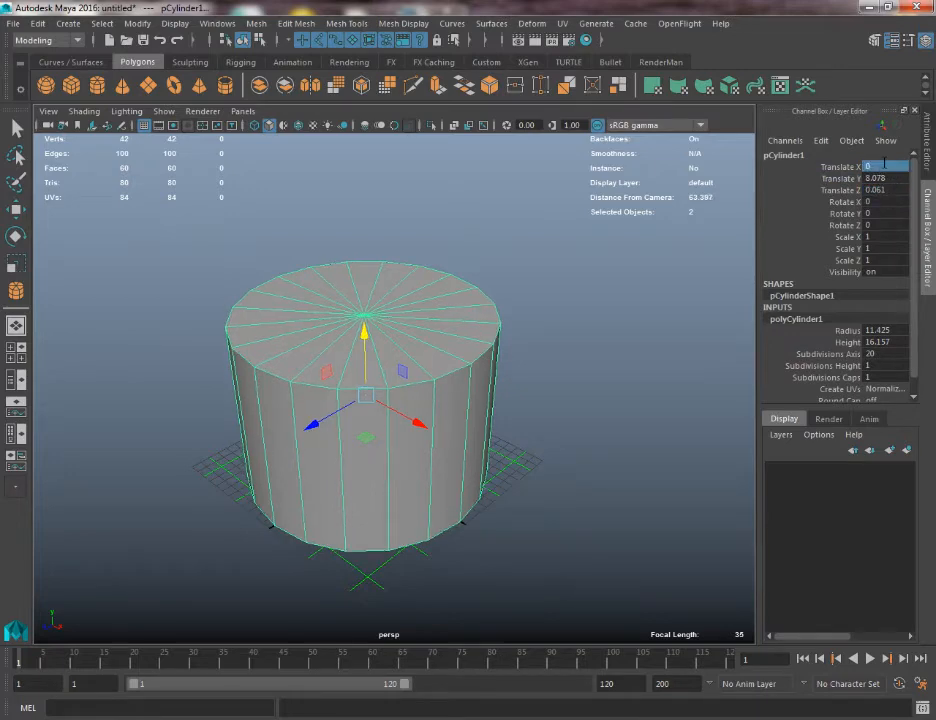
click(875, 189)
text(0)
key(Return)
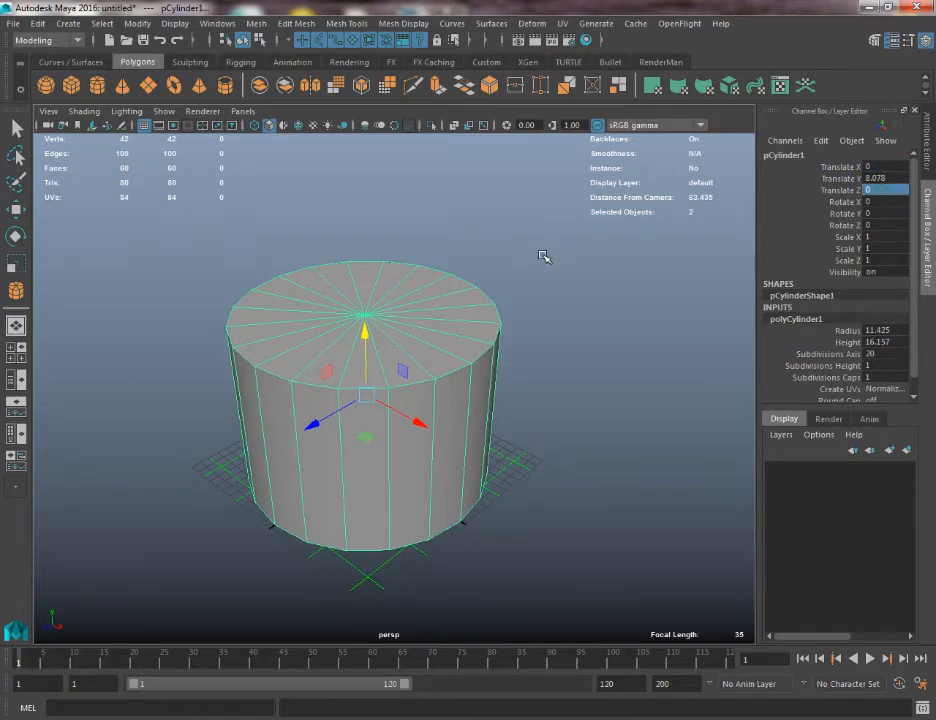
Try to stretch the cylinder by raising all the vertices of its top cap
key(q)
click(445, 263)
alt+drag(445, 232, 382, 349)
click(382, 349)
alt+middle_drag(378, 351, 397, 384)
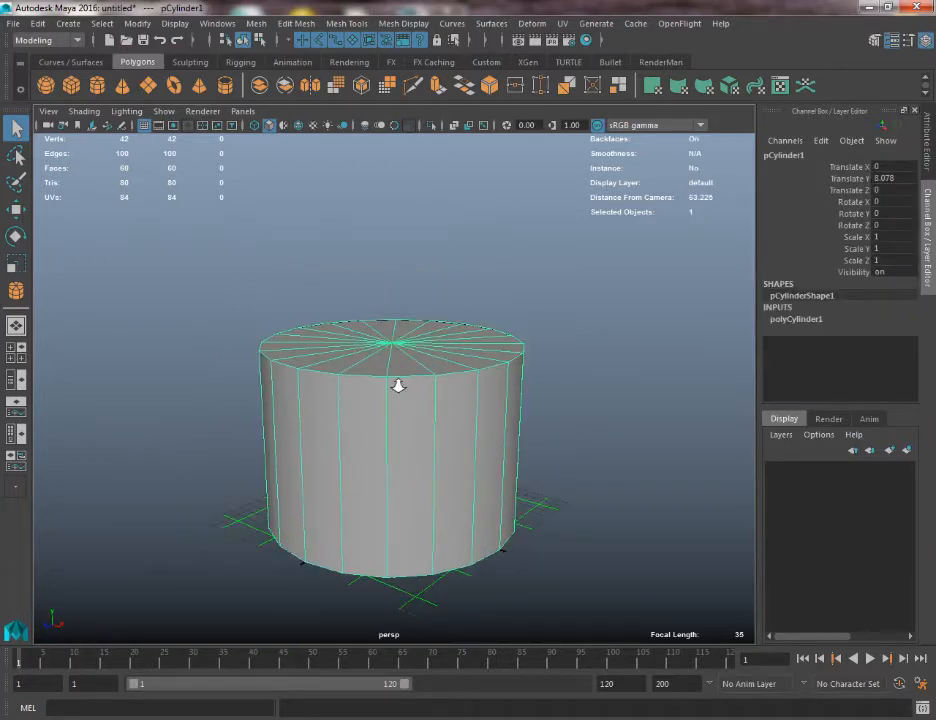
scroll(398, 378, down, 1)
key(w)
right_drag(400, 360, 317, 337)
alt+drag(322, 354, 308, 337)
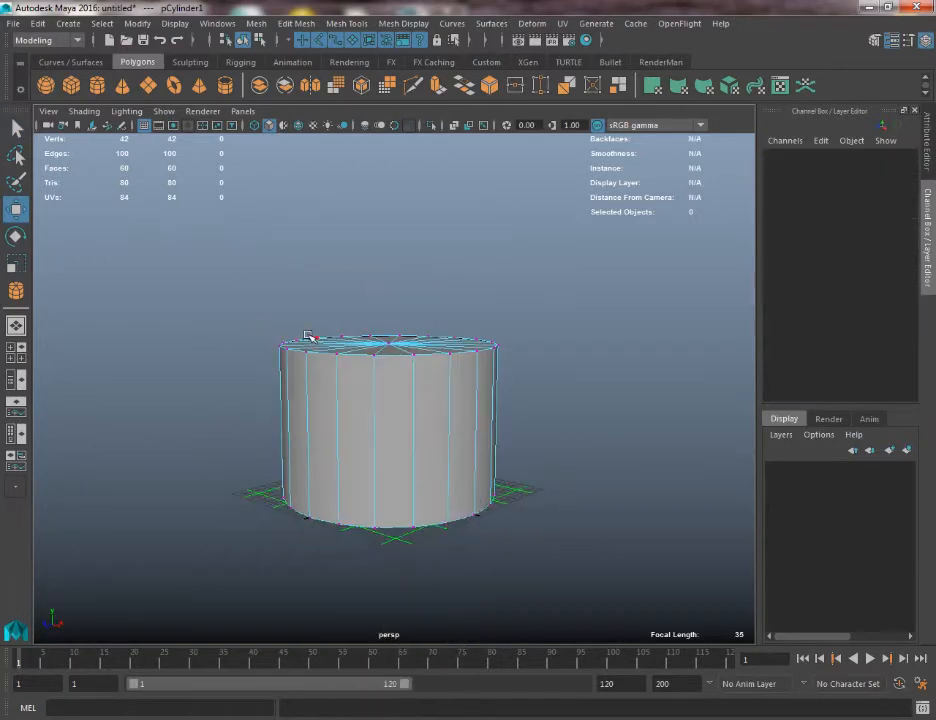
drag(178, 278, 560, 370)
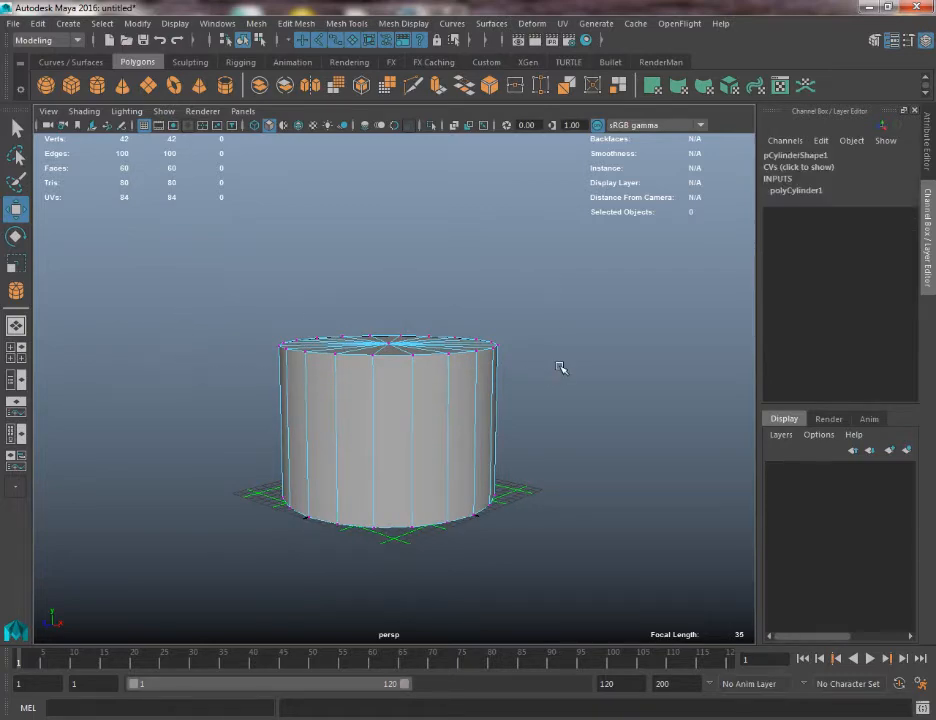
drag(390, 301, 389, 94)
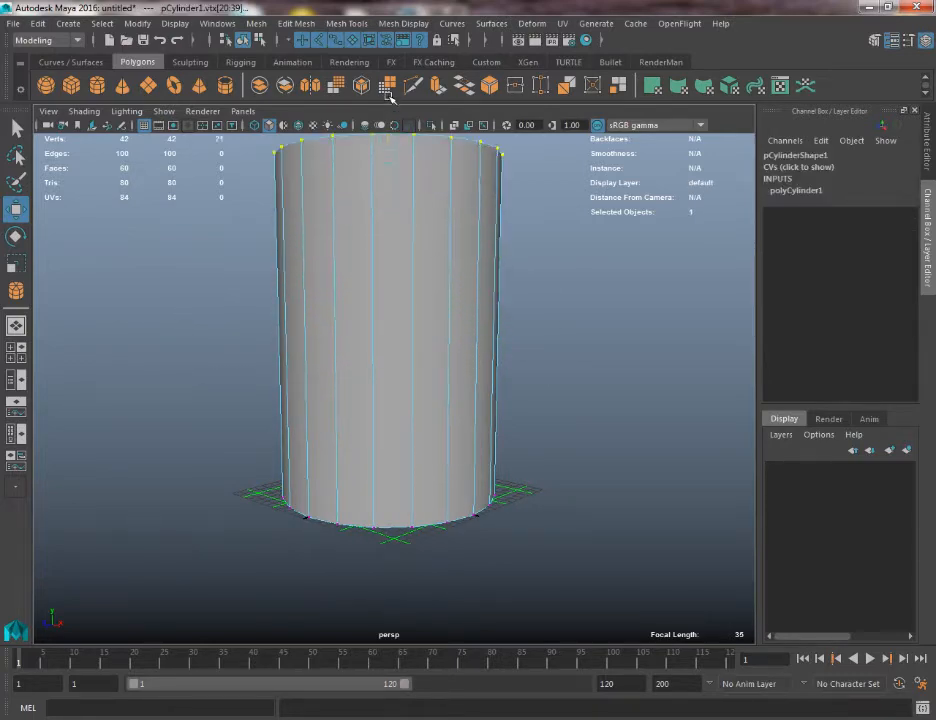
alt+middle_drag(355, 226, 352, 355)
alt+drag(352, 355, 345, 326)
alt+right_drag(345, 326, 392, 383)
alt+middle_drag(392, 383, 389, 336)
alt+drag(389, 336, 377, 340)
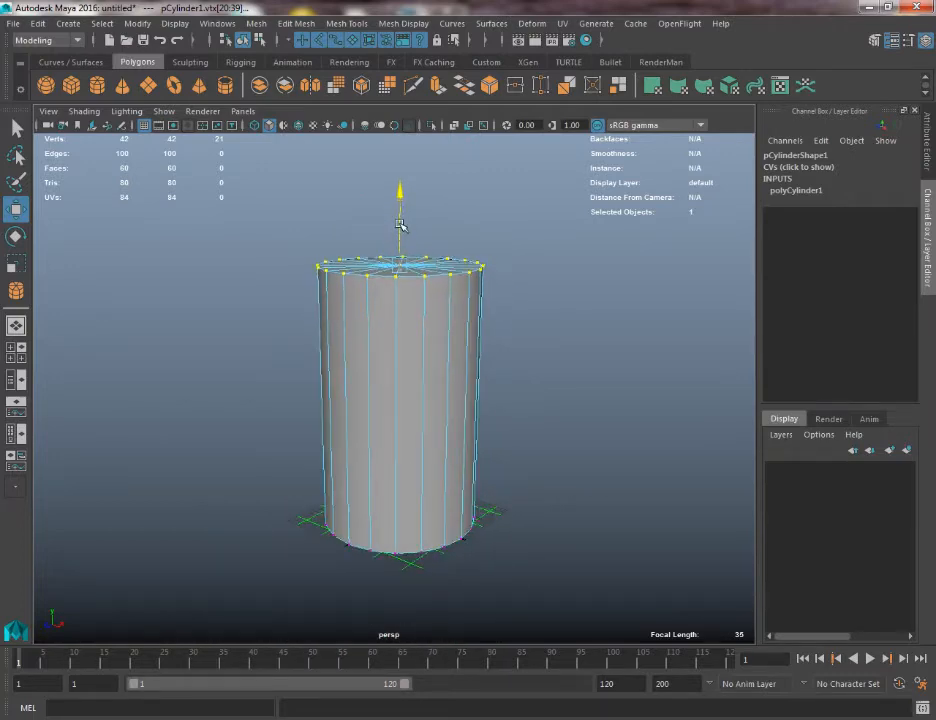
Return the cylinder to object selection, and undo that change and the raising of the top vertices
alt+drag(310, 243, 355, 330)
key(q)
right_drag(355, 328, 426, 307)
click(289, 358)
alt+drag(261, 357, 292, 417)
key(ctrl+z)
key(ctrl+z)
key(ctrl+z)
key(ctrl+z)
key(ctrl+z)
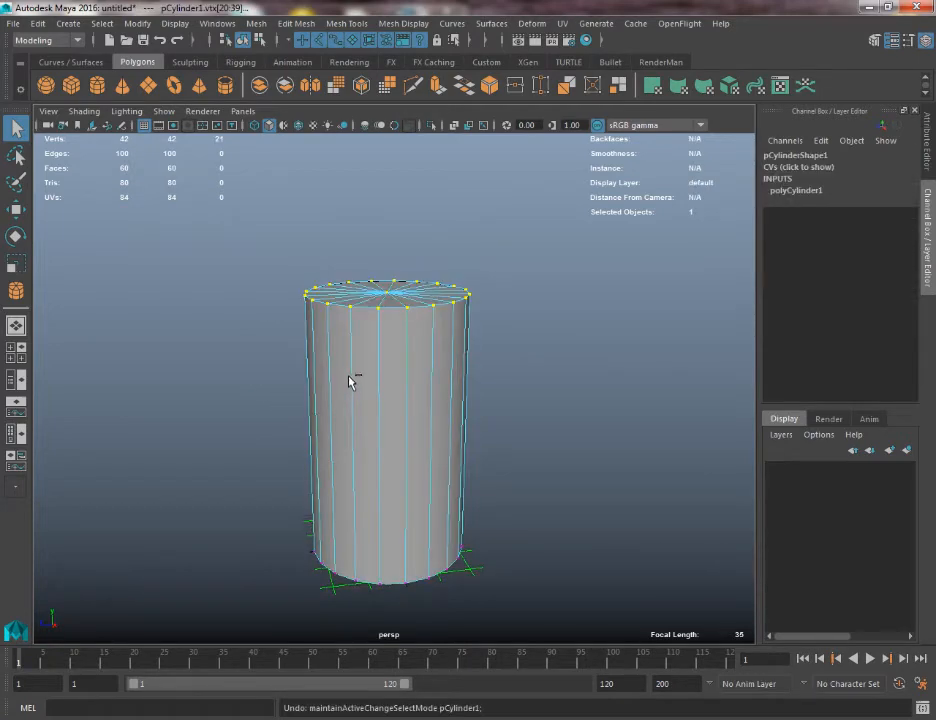
alt+drag(350, 375, 379, 386)
alt+middle_drag(379, 386, 380, 321)
alt+right_drag(380, 321, 408, 440)
Select all top cap vertices and raise them to make the cylinder roughly twice as tall
key(w)
right_drag(407, 328, 354, 334)
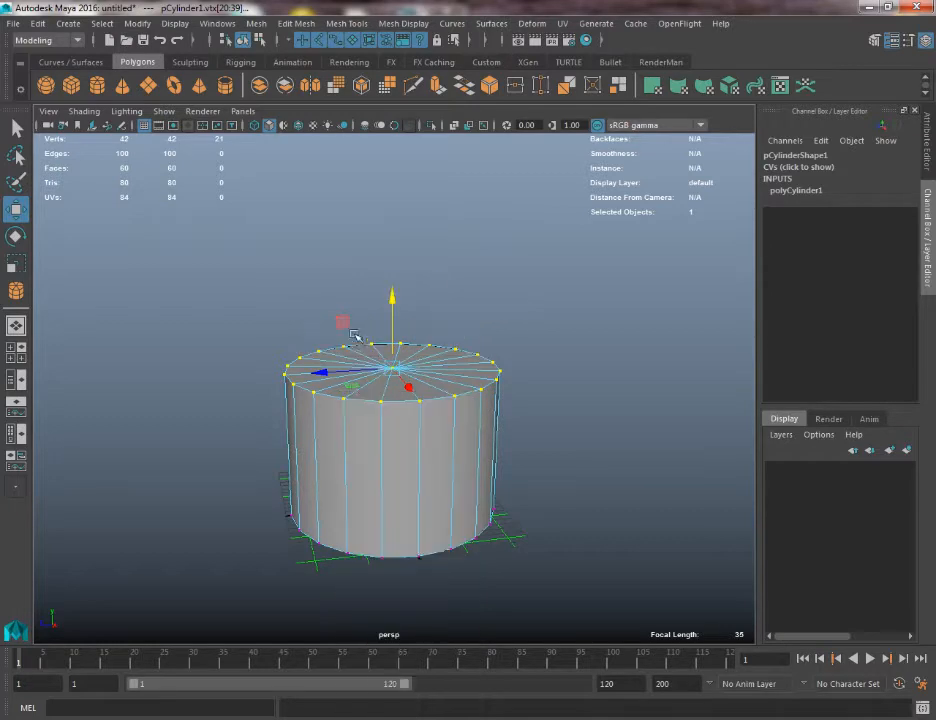
right_drag(467, 328, 403, 328)
alt+drag(349, 386, 342, 322)
drag(141, 289, 604, 374)
alt+right_drag(604, 374, 425, 297)
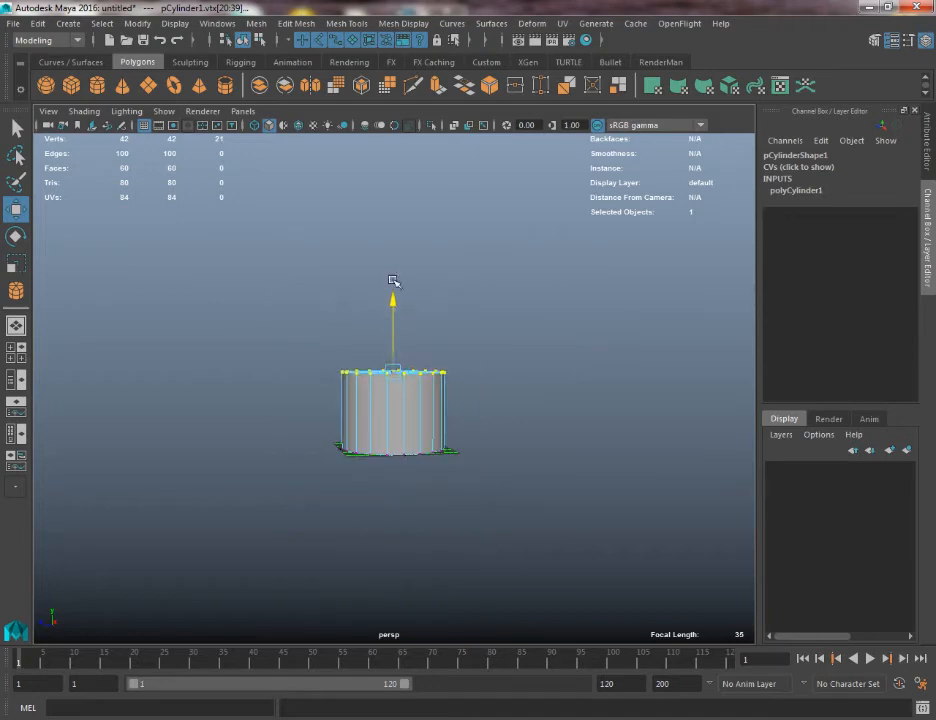
drag(393, 280, 347, 284)
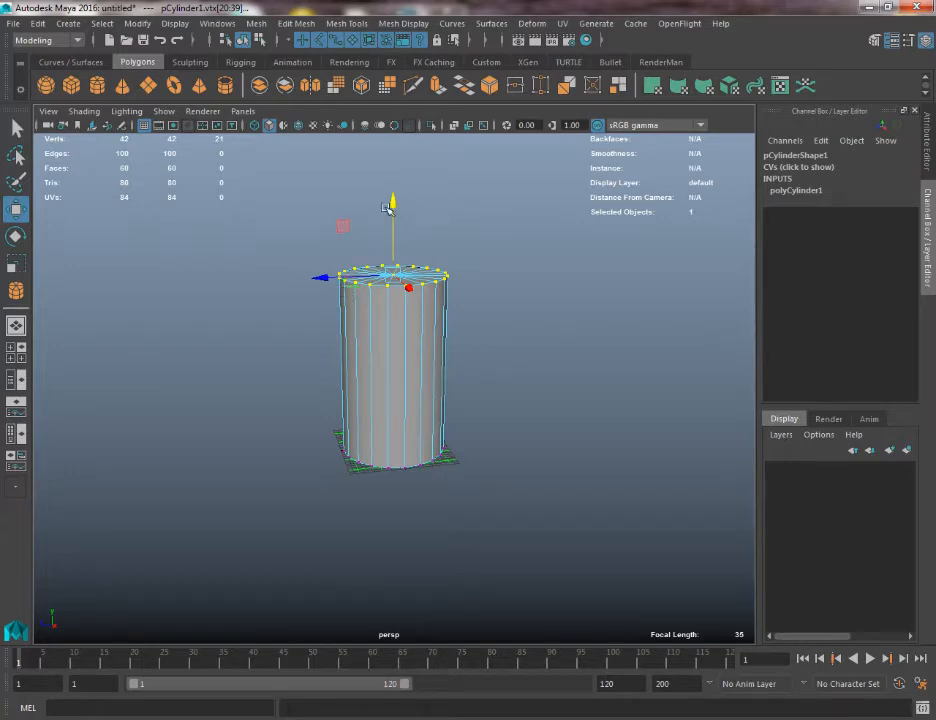
key(e)
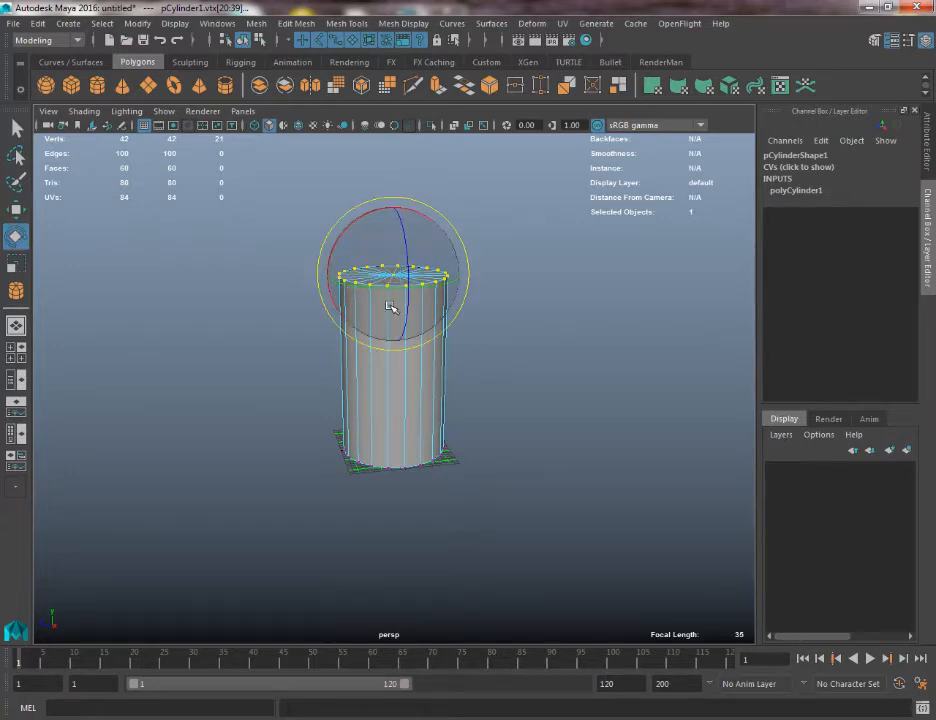
key(r)
key(w)
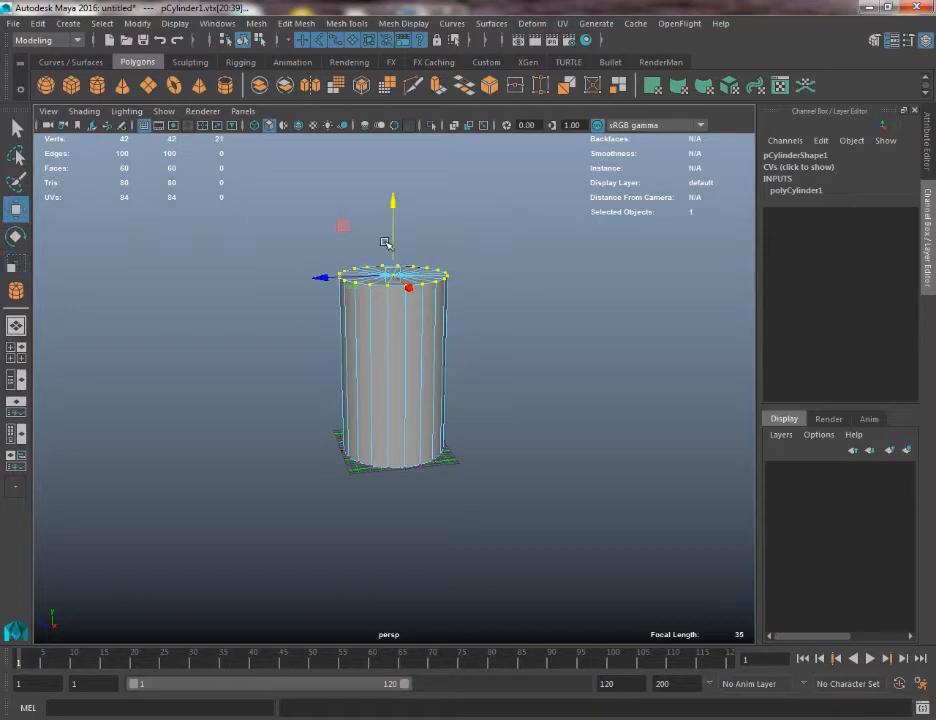
Switch the cylinder to face selection and bring its top cap into close view
alt+middle_drag(386, 243, 411, 268)
scroll(411, 268, up, 3)
key(q)
right_drag(430, 327, 432, 345)
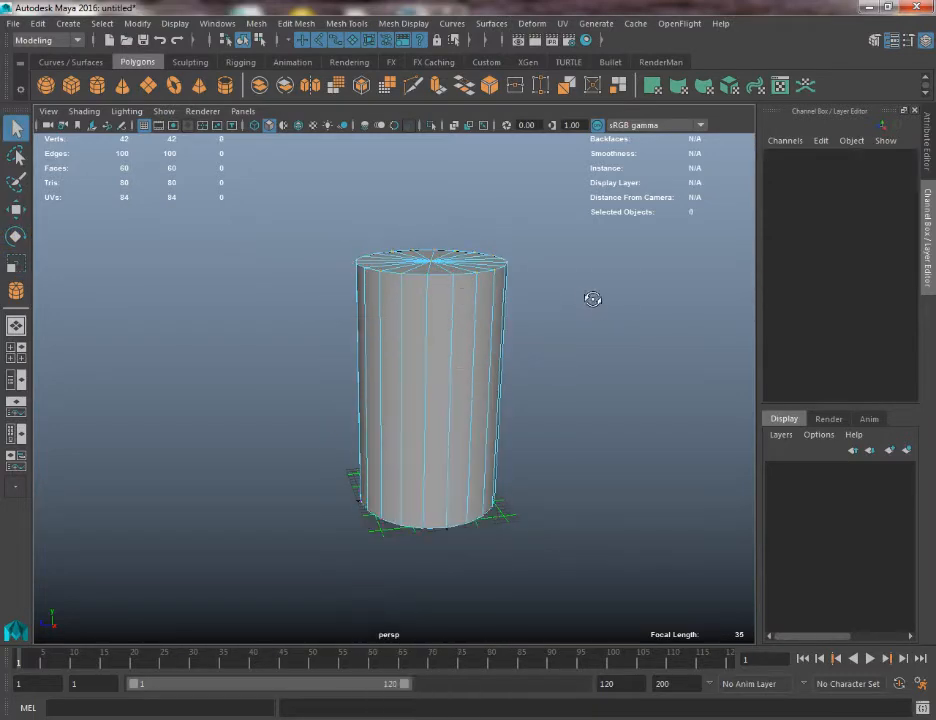
alt+drag(591, 298, 336, 368)
scroll(336, 368, up, 5)
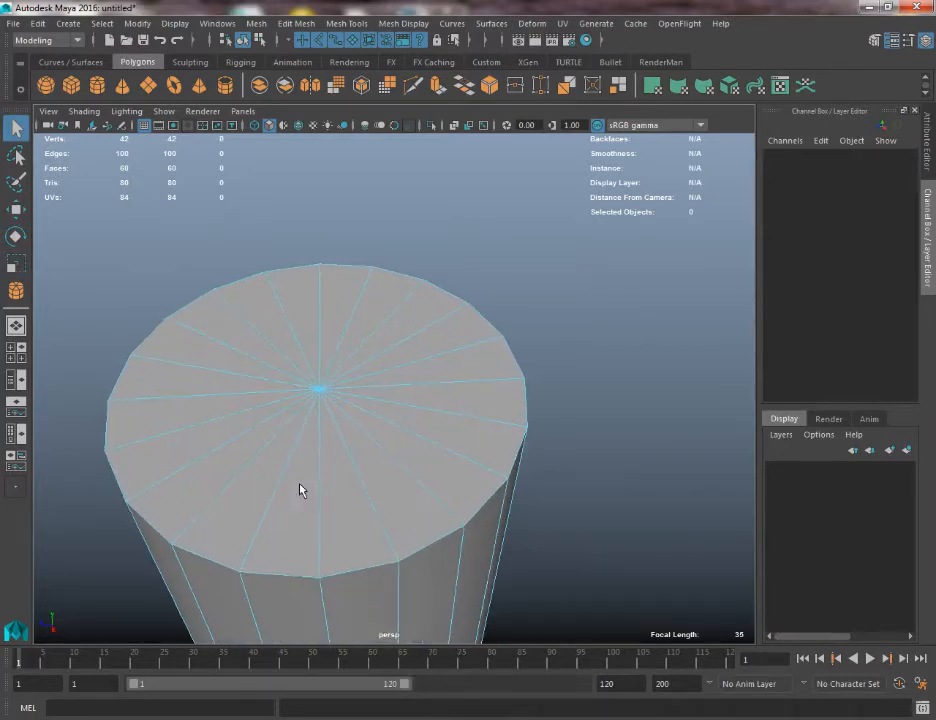
Select the triangular faces of the top cap one by one, then clear the selection
click(299, 488)
shift+click(343, 506)
shift+click(396, 495)
shift+click(432, 480)
shift+click(467, 431)
shift+click(480, 397)
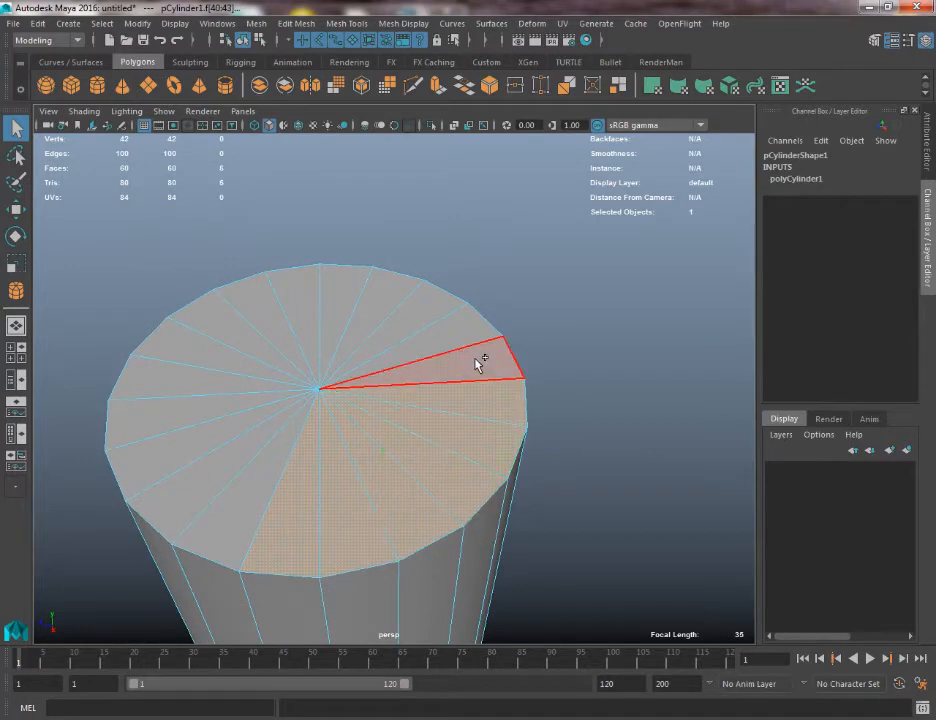
shift+click(474, 363)
shift+click(451, 331)
shift+click(424, 304)
shift+click(386, 290)
shift+click(344, 284)
shift+click(303, 288)
shift+click(252, 301)
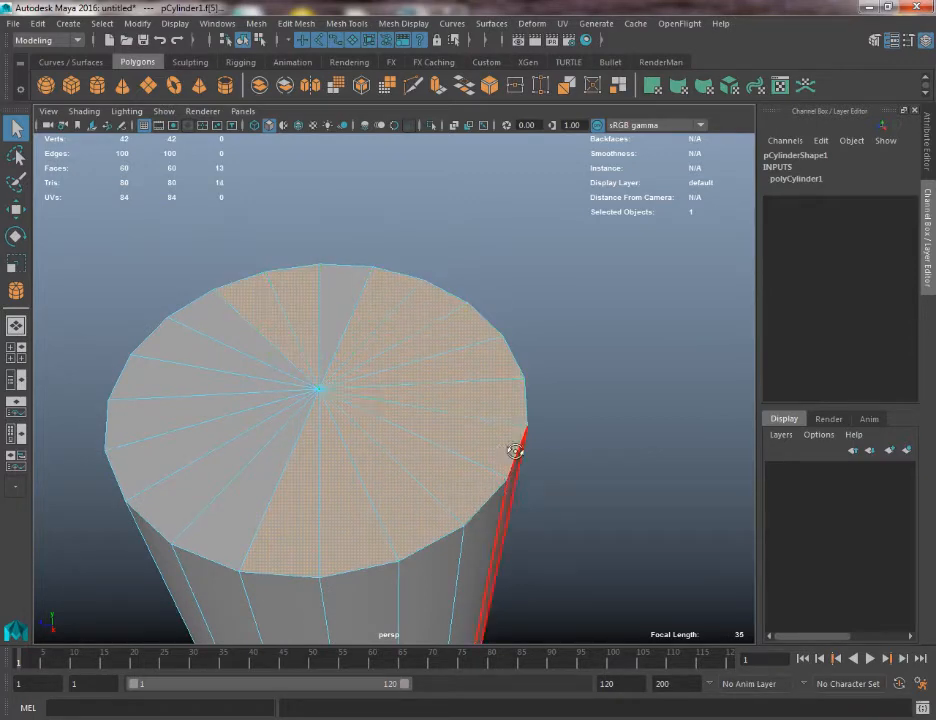
scroll(426, 378, down, 6)
alt+drag(516, 450, 478, 445)
scroll(450, 416, down, 1)
click(503, 424)
Box-select faces across the cylinder's full height and clear the selection
alt+drag(535, 372, 338, 351)
drag(159, 268, 503, 599)
alt+drag(500, 560, 532, 456)
click(523, 430)
Box-select the cylinder's top cap and side faces, and hide the viewport grid to inspect the underside
drag(170, 283, 550, 400)
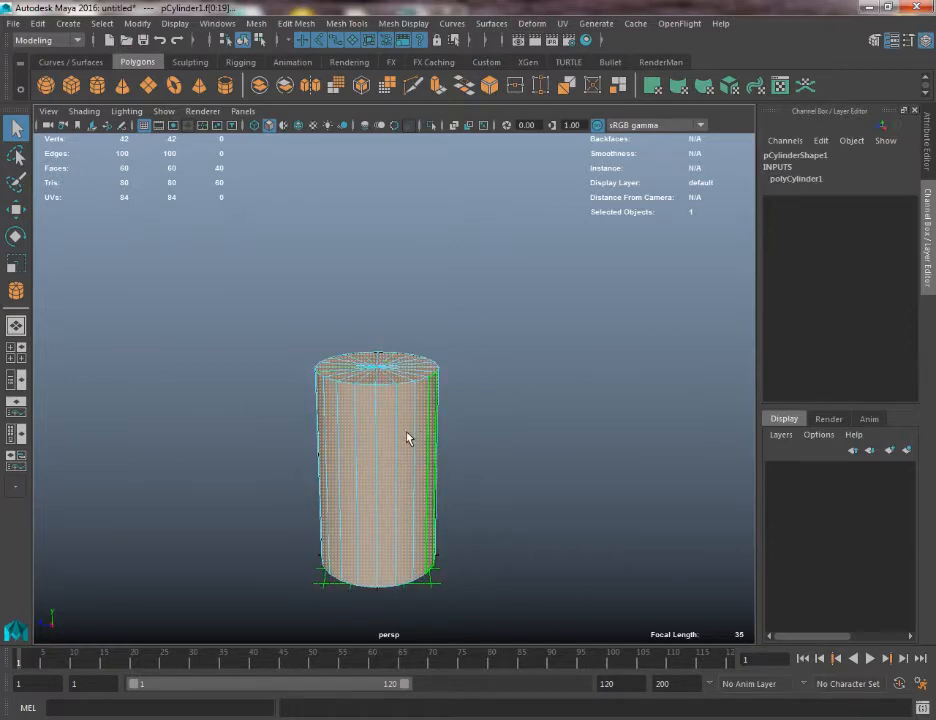
alt+drag(407, 437, 388, 476)
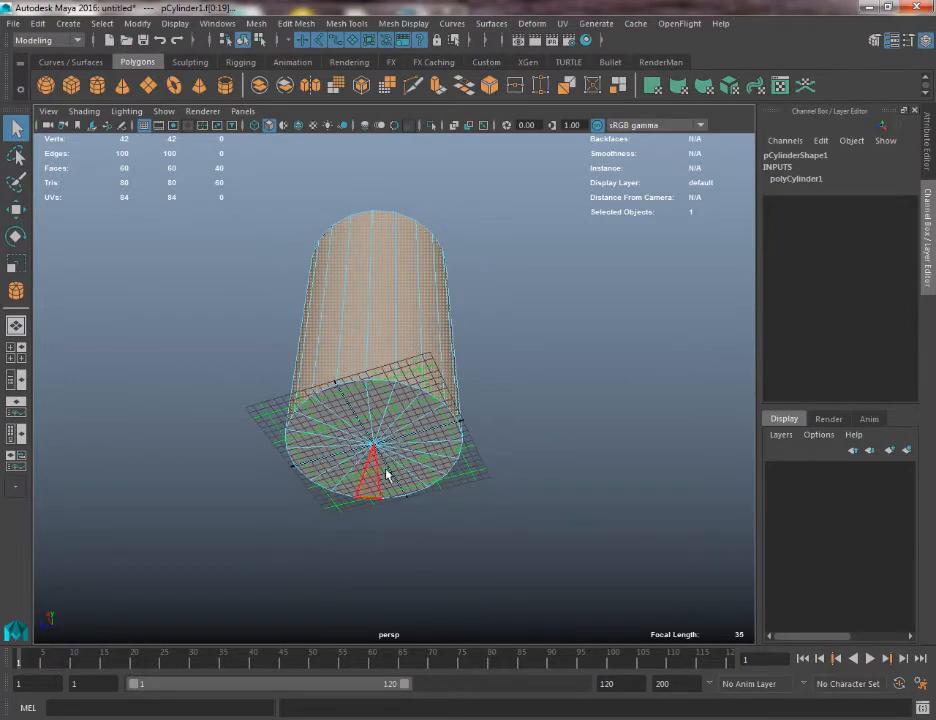
click(144, 125)
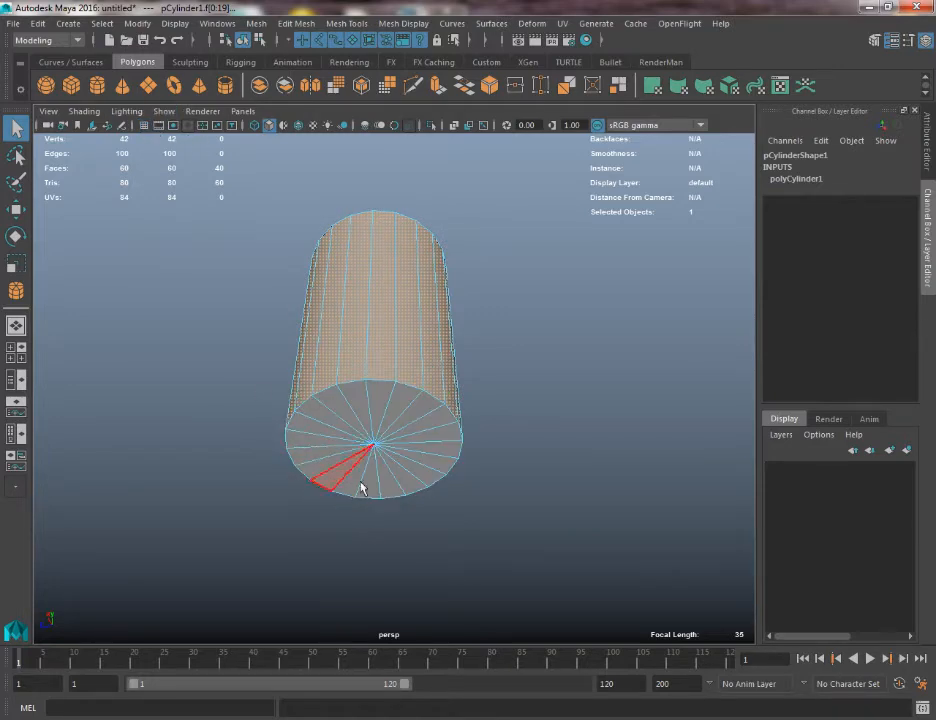
alt+drag(347, 403, 349, 479)
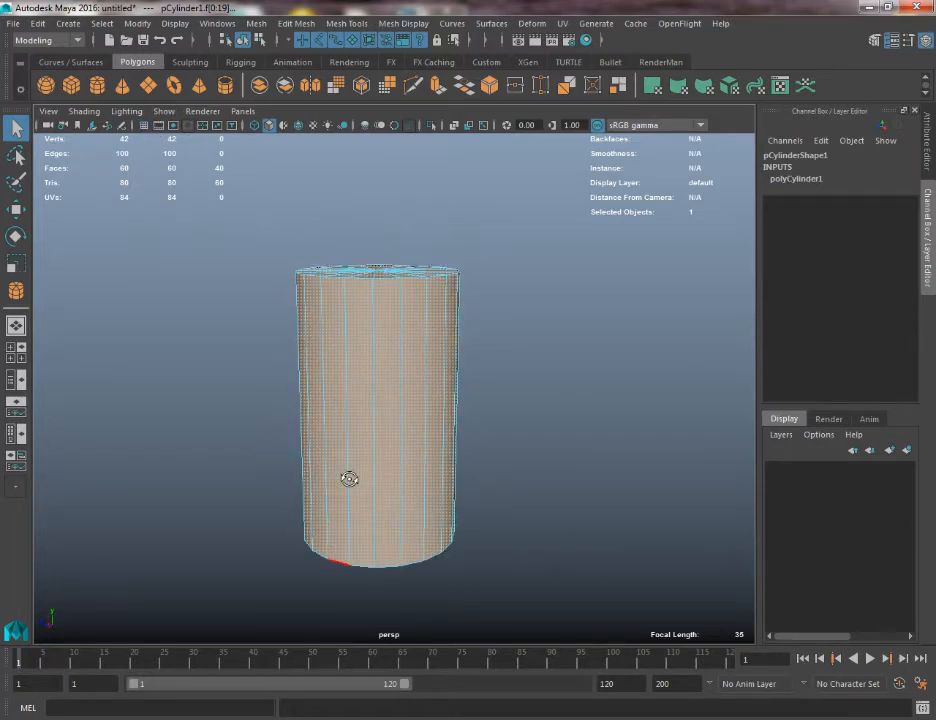
Deselect the cylinder's side faces so that only the top cap faces stay selected
alt+drag(336, 395, 221, 407)
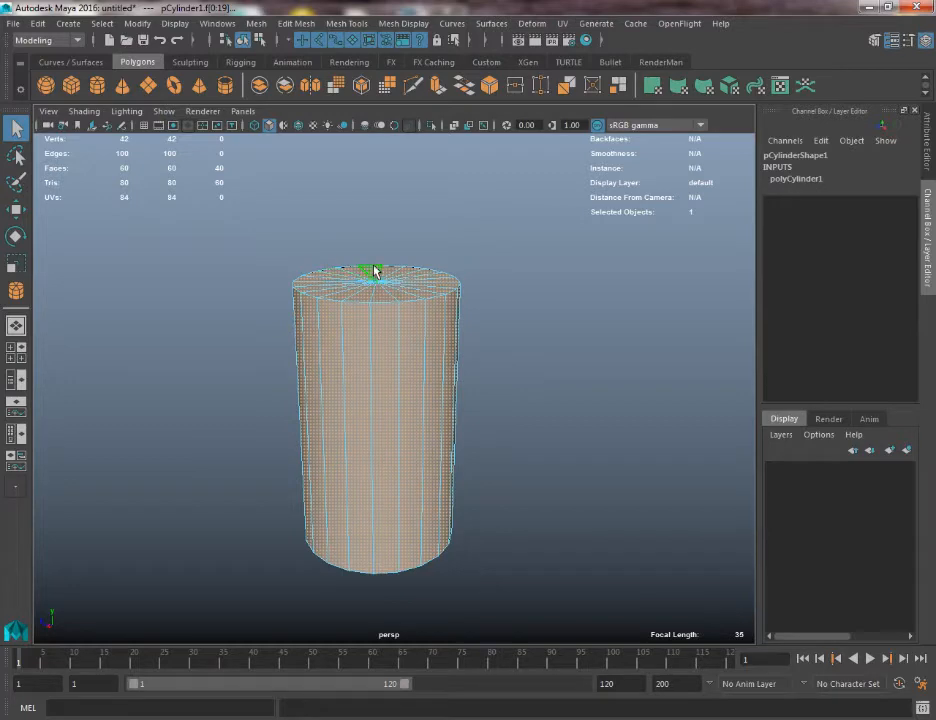
alt+drag(564, 378, 522, 345)
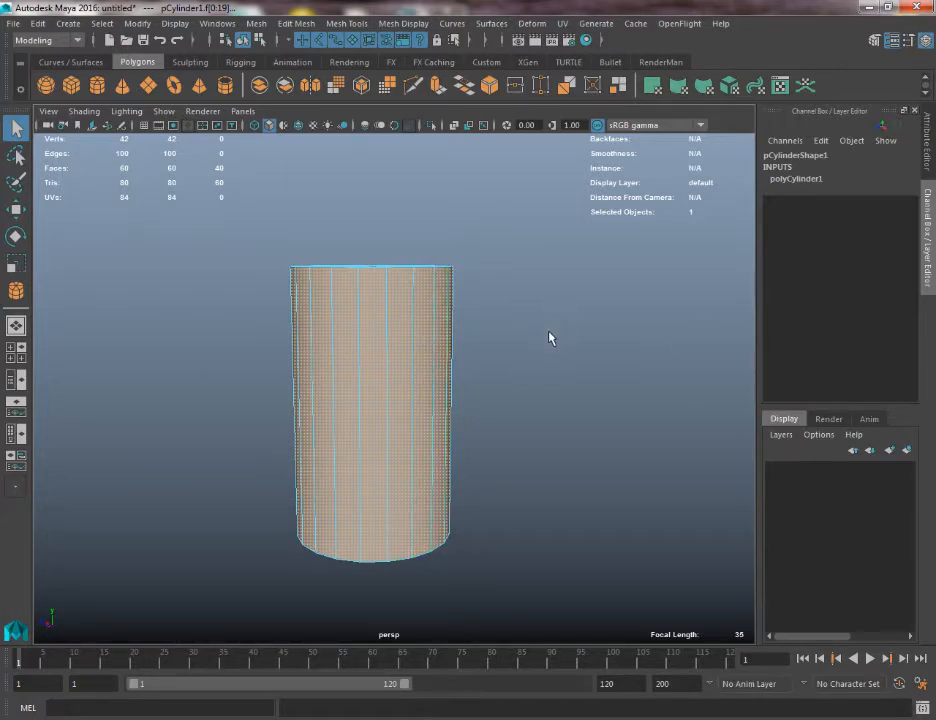
drag(538, 328, 226, 368)
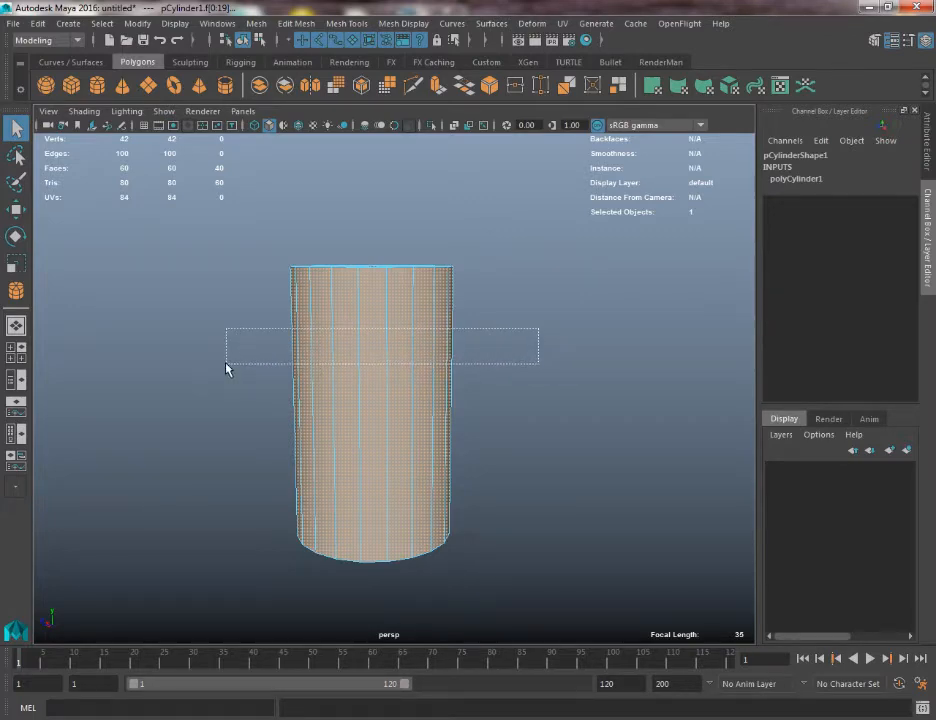
mouse_move(226, 368)
mouse_down()
mouse_move(186, 627)
mouse_move(244, 554)
mouse_move(226, 378)
mouse_move(267, 359)
mouse_move(558, 357)
mouse_move(214, 357)
mouse_up()
mouse_move(290, 359)
alt+mouse_down()
mouse_move(295, 420)
mouse_move(299, 334)
mouse_move(295, 370)
alt+mouse_up()
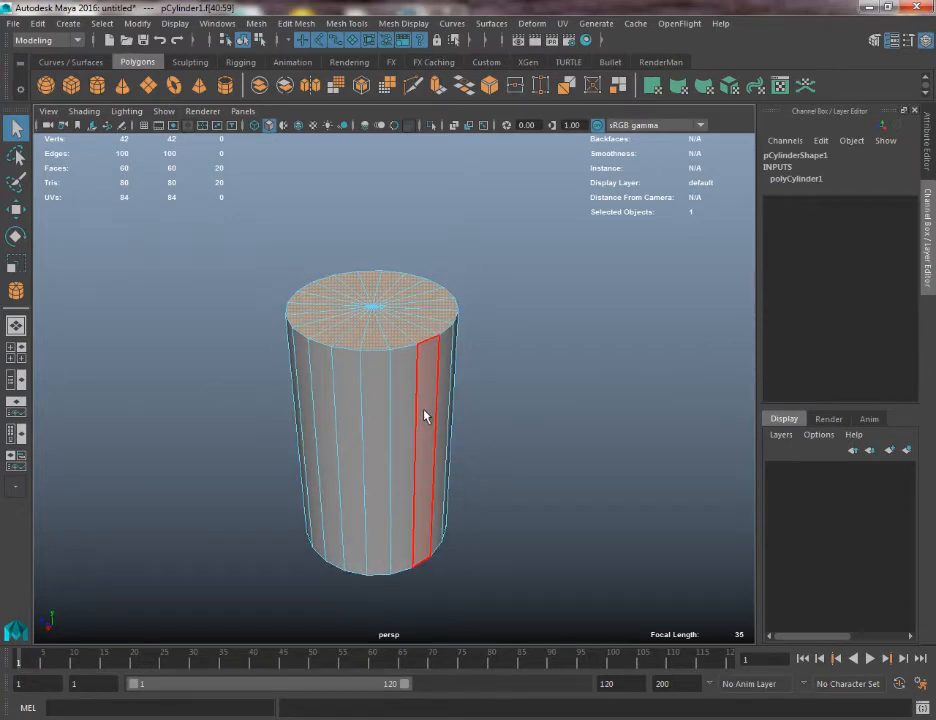
alt+drag(426, 414, 368, 372)
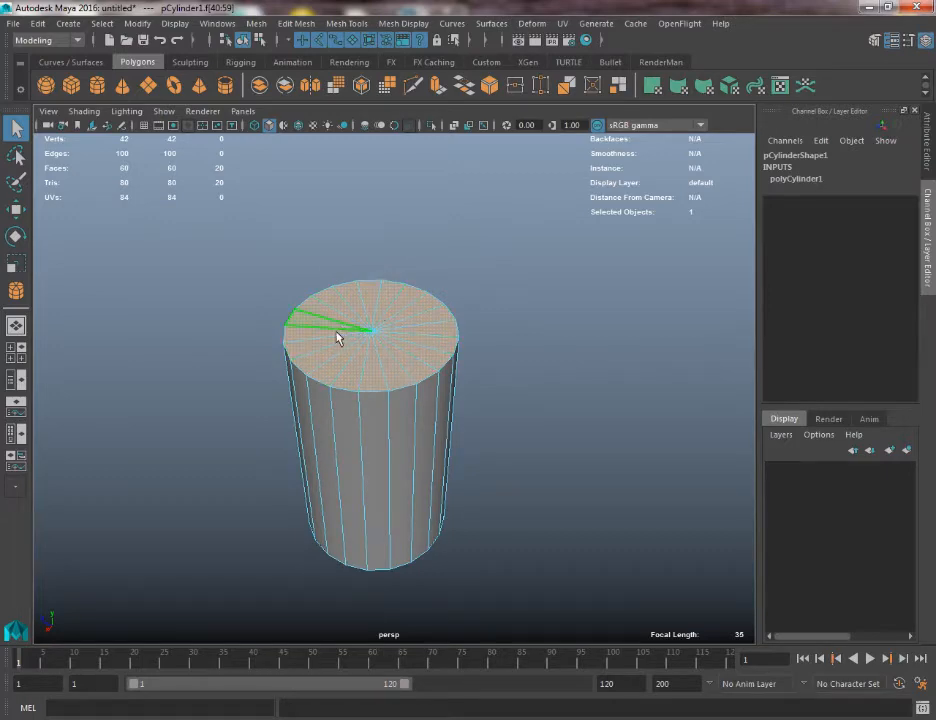
Extrude the selected top cap faces and scale them slightly inward to form a thin rim
alt+right_drag(338, 334, 457, 472)
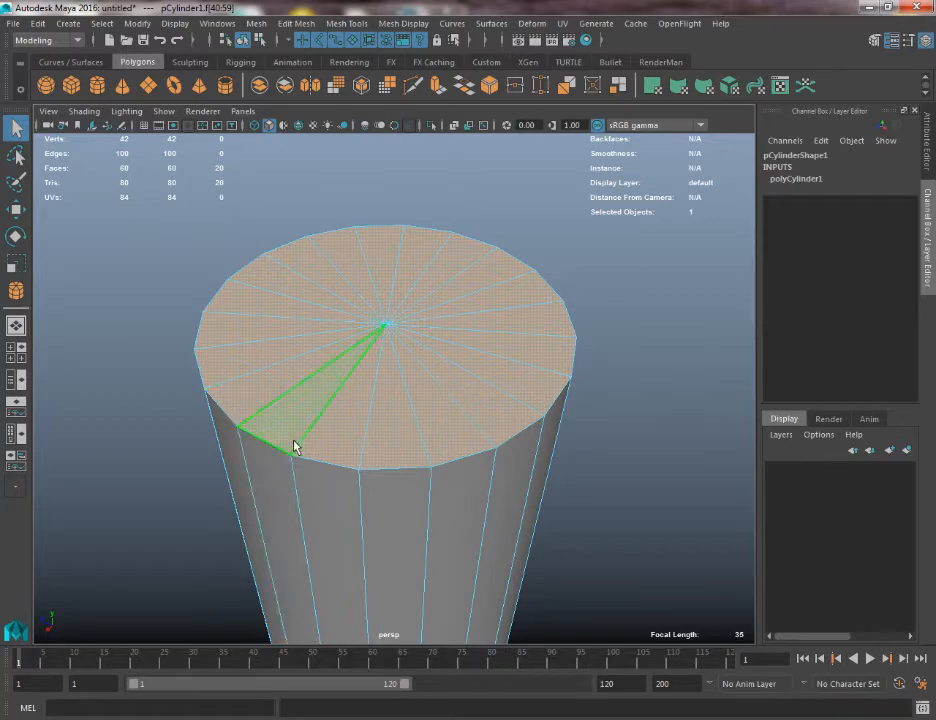
alt+right_drag(295, 443, 420, 472)
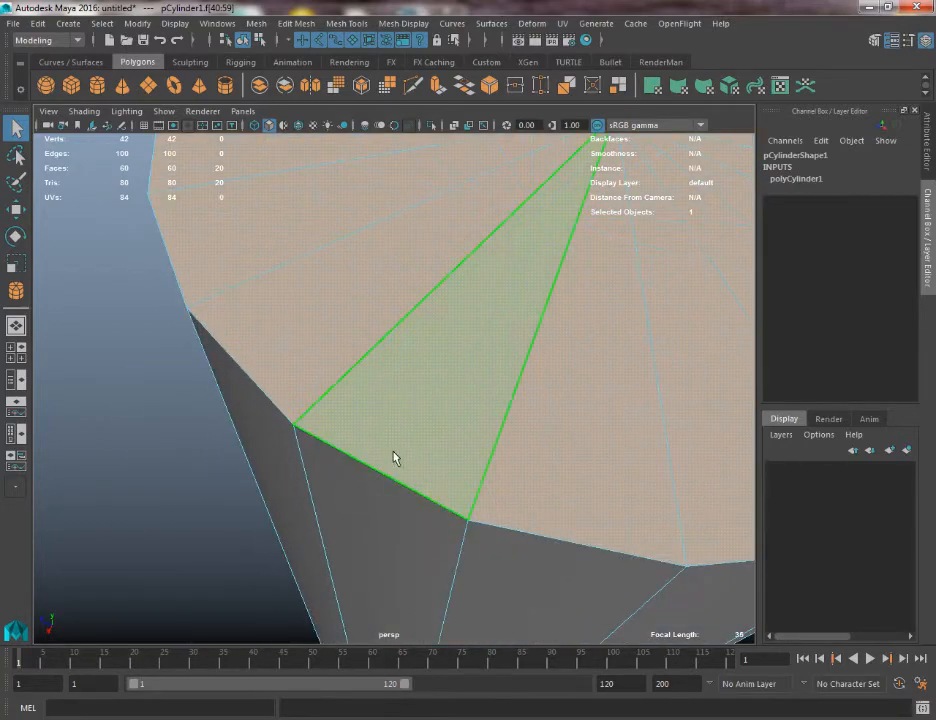
key(f)
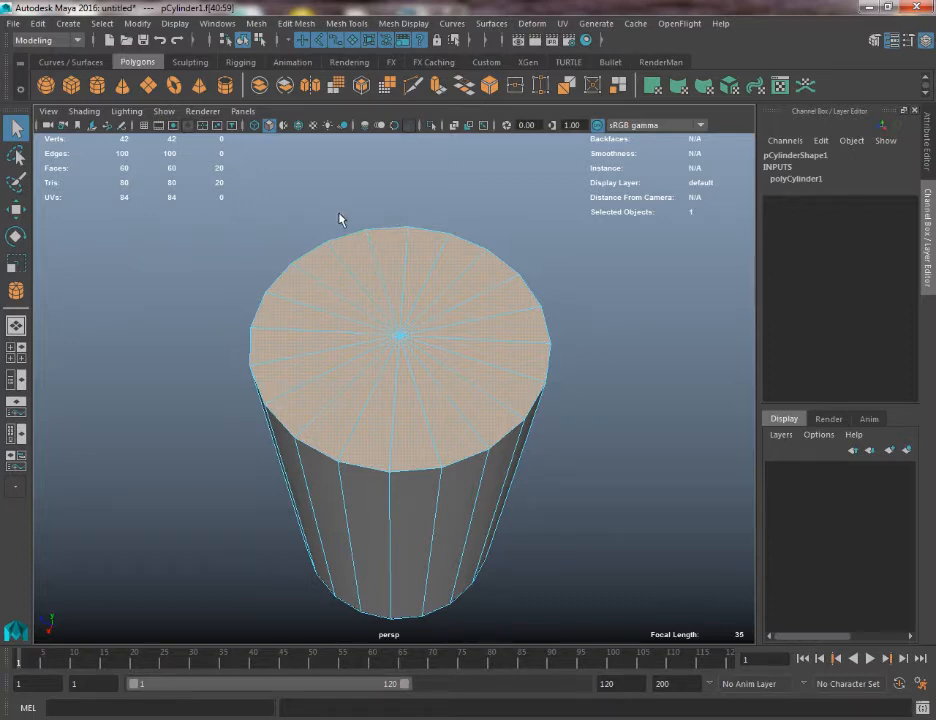
alt+drag(345, 217, 380, 242)
scroll(394, 286, up, 4)
alt+middle_drag(394, 286, 360, 302)
alt+right_drag(326, 248, 305, 380)
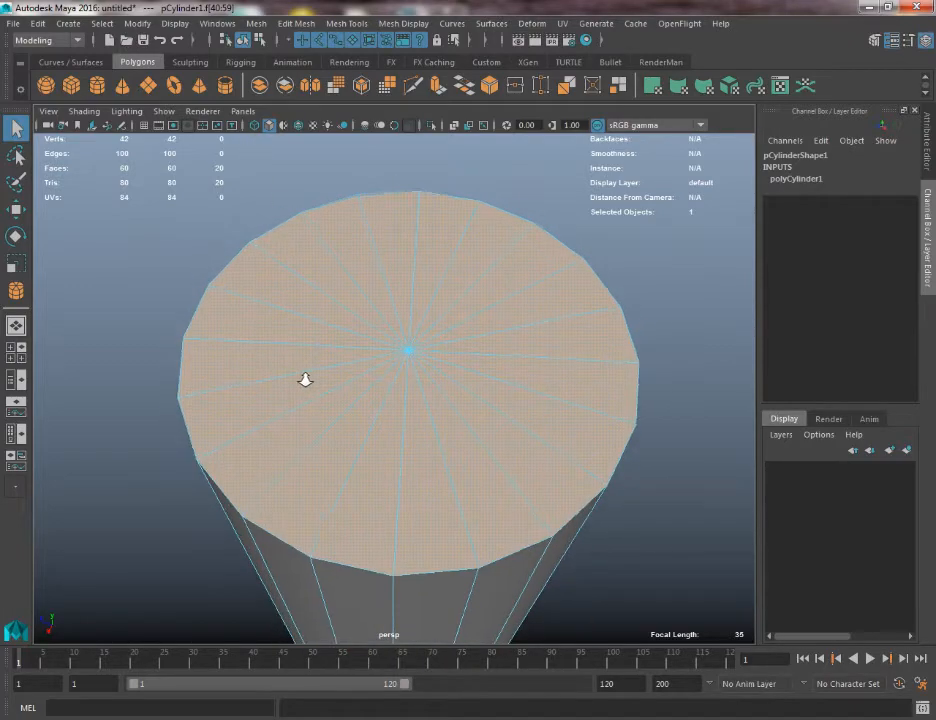
mouse_move(305, 380)
alt+mouse_down()
mouse_move(297, 328)
mouse_move(294, 368)
mouse_move(305, 363)
alt+mouse_up()
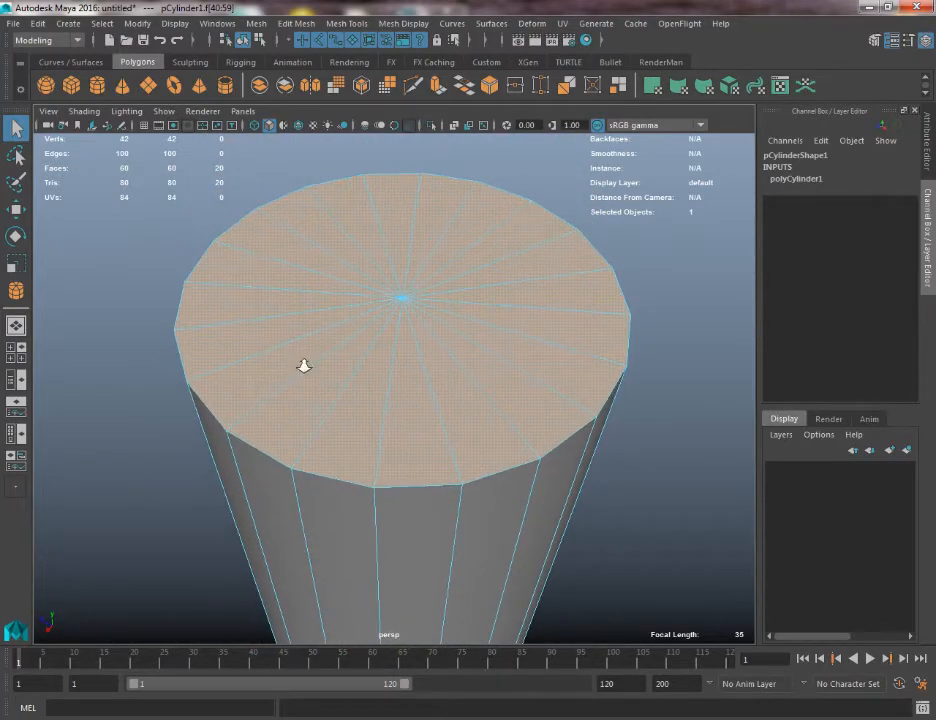
click(438, 86)
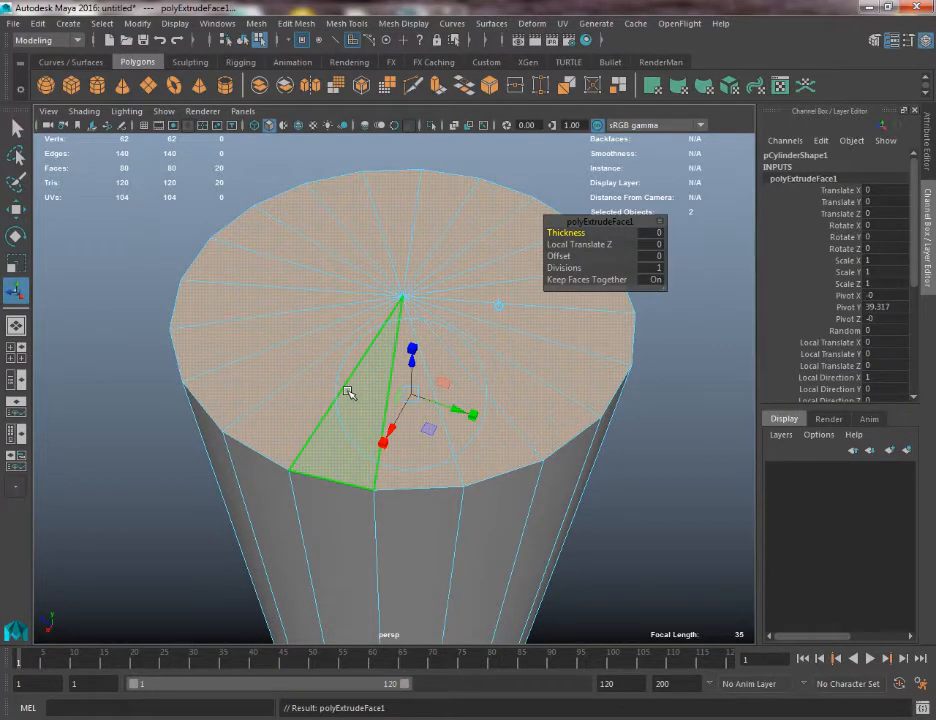
key(r)
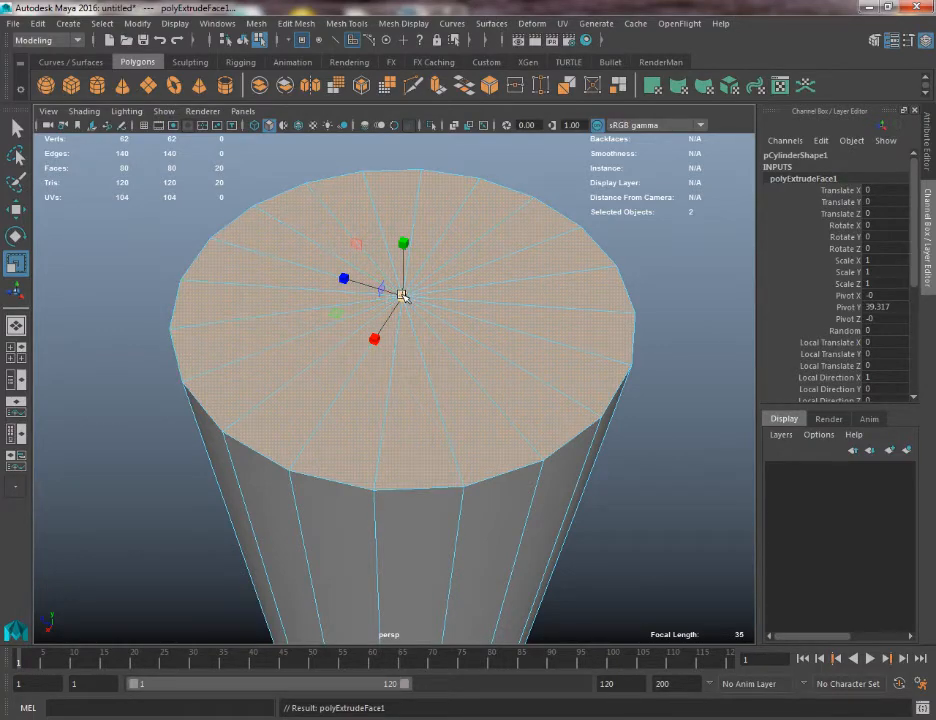
drag(404, 297, 395, 298)
Examine the width of the rim around the top cap from up close and from farther away
alt+right_drag(366, 336, 382, 453)
alt+middle_drag(382, 453, 496, 391)
alt+middle_drag(498, 325, 469, 357)
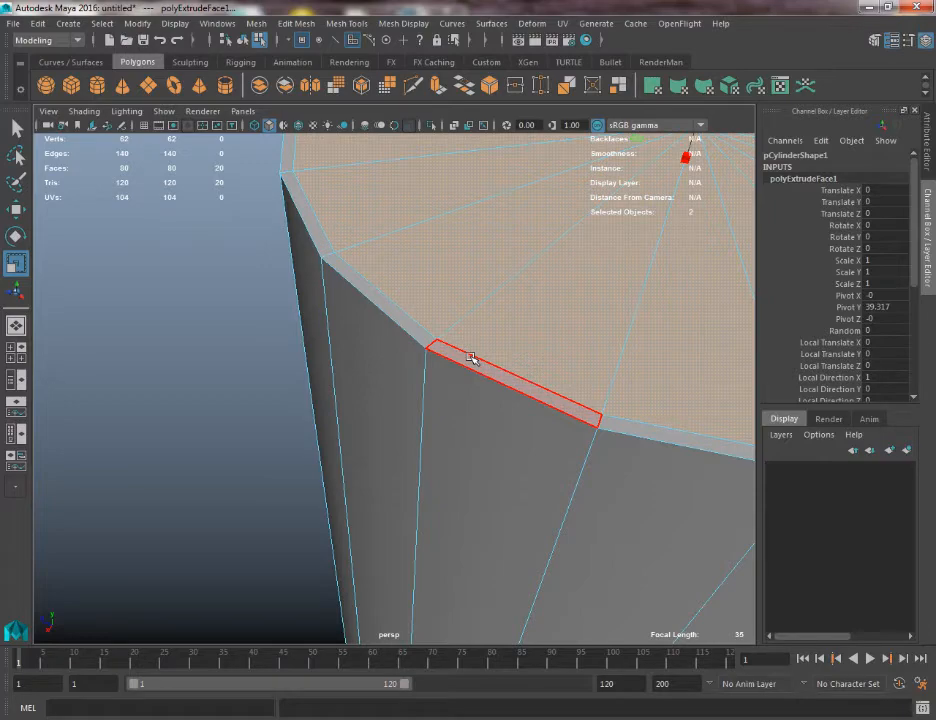
alt+middle_drag(471, 358, 426, 382)
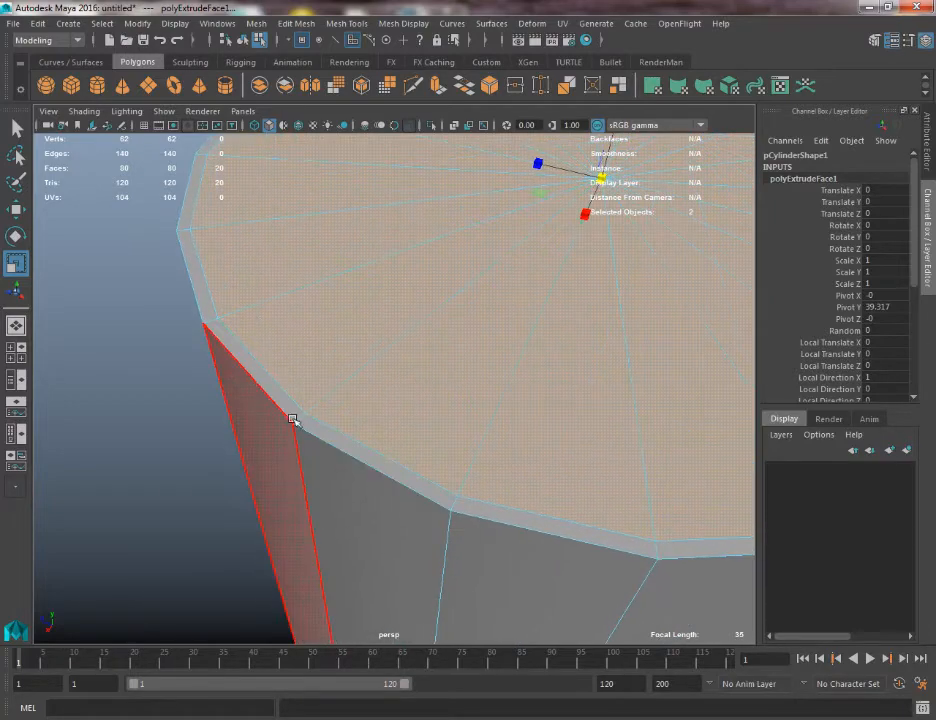
alt+right_drag(466, 494, 316, 378)
alt+middle_drag(392, 380, 325, 396)
alt+right_drag(325, 396, 353, 434)
alt+middle_drag(353, 434, 373, 443)
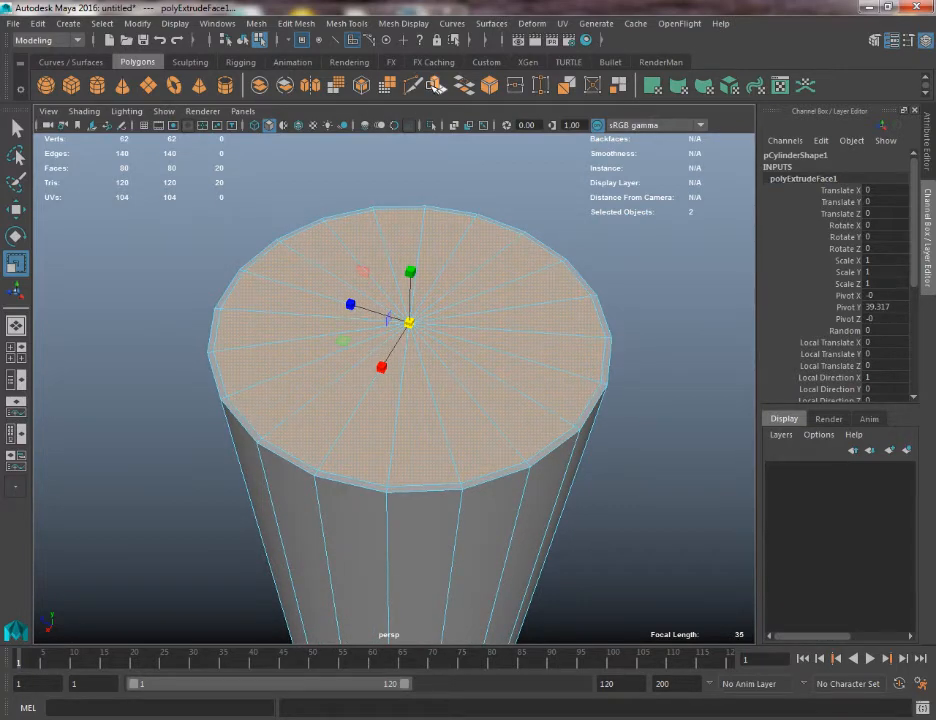
Extrude the inset top cap faces again and move them down inside the cylinder
click(434, 85)
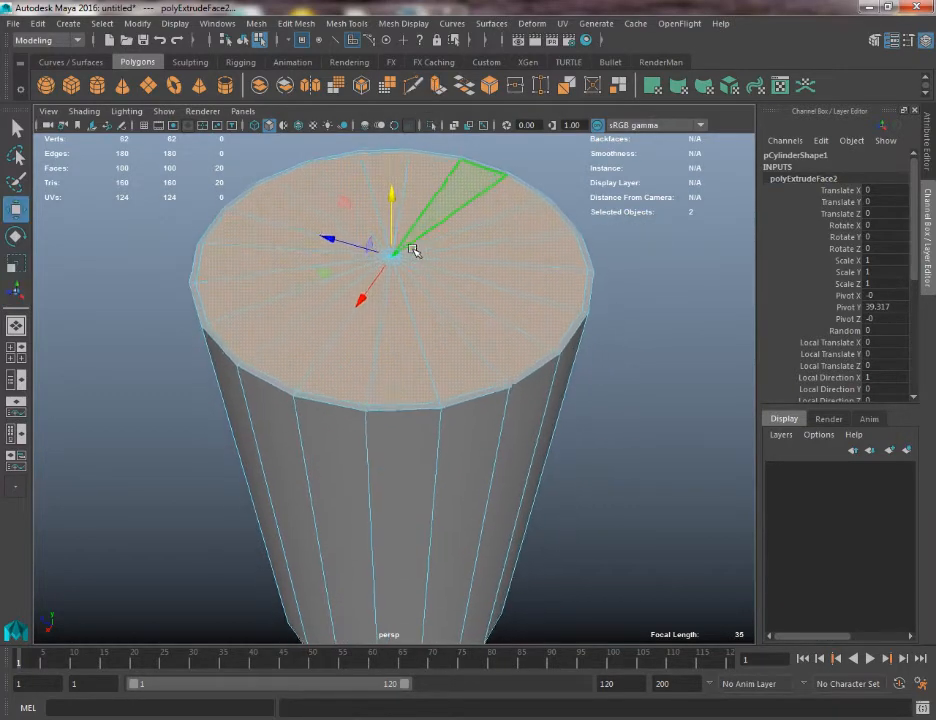
drag(389, 186, 359, 248)
alt+right_drag(359, 248, 332, 255)
alt+middle_drag(332, 255, 313, 234)
alt+right_drag(313, 234, 308, 231)
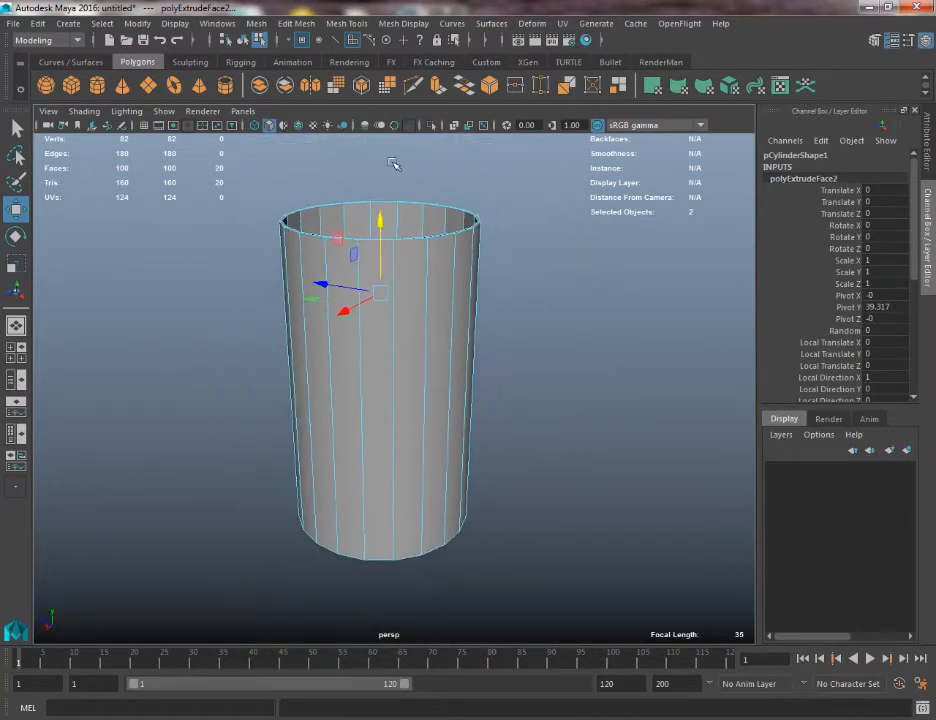
Turn on X-ray display in the perspective view and lower the extruded faces close to the cylinder's base
click(456, 126)
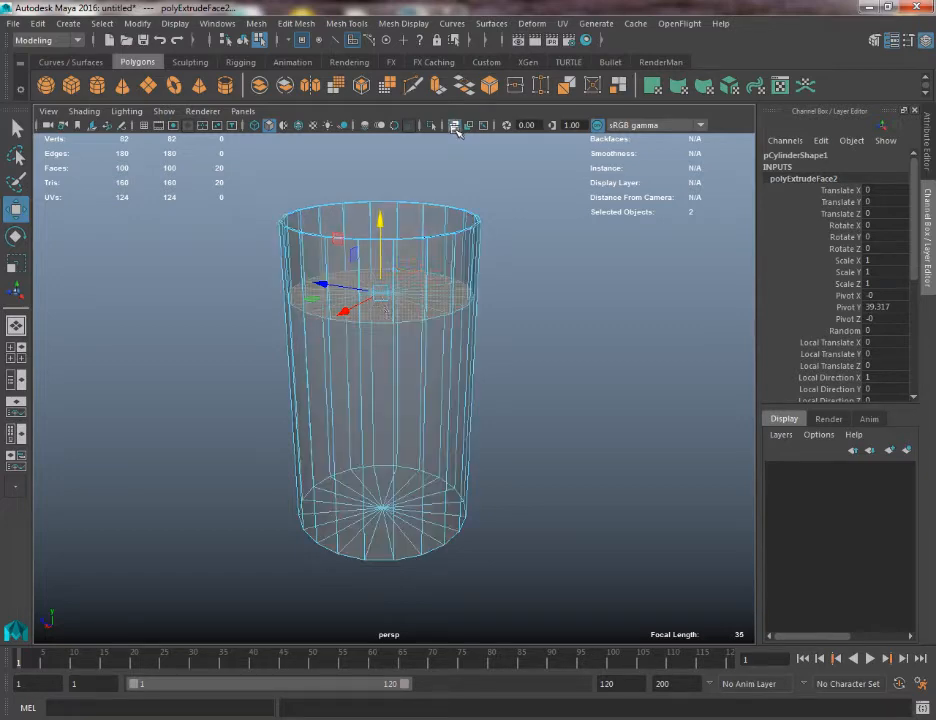
alt+drag(387, 313, 395, 290)
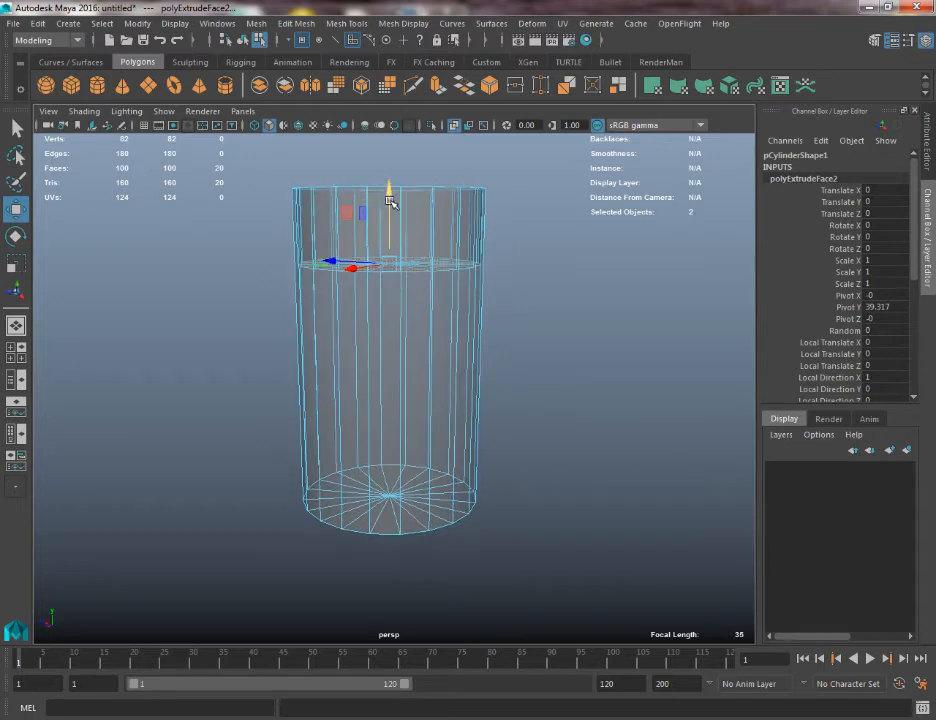
drag(389, 203, 389, 403)
In an X-rayed side view, lower the inner floor faces to just above the cylinder's base
key(space)
drag(473, 407, 394, 404)
key(space)
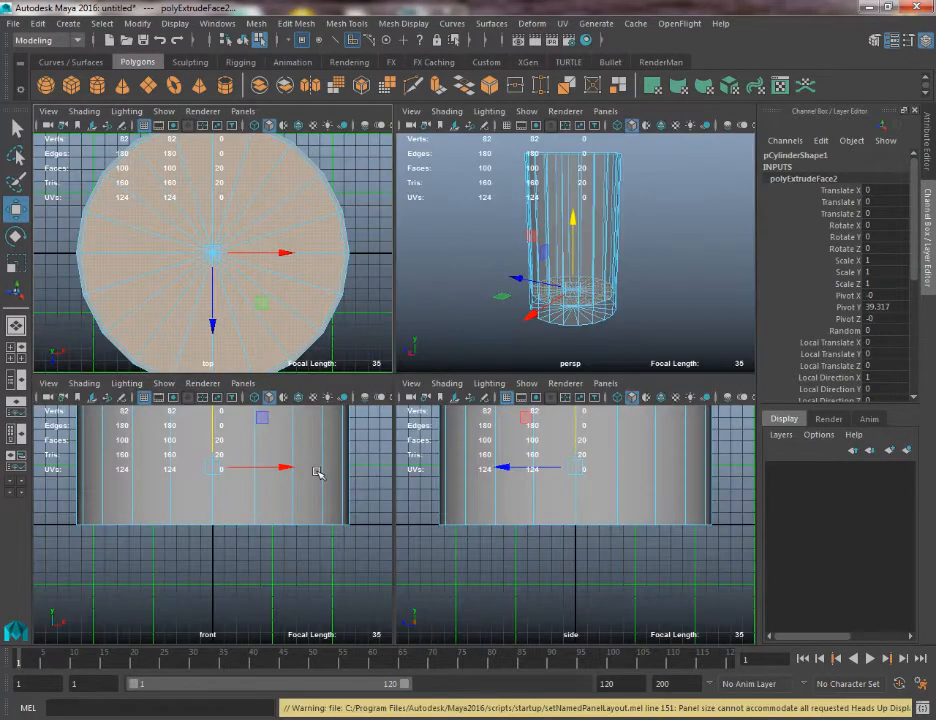
key(space)
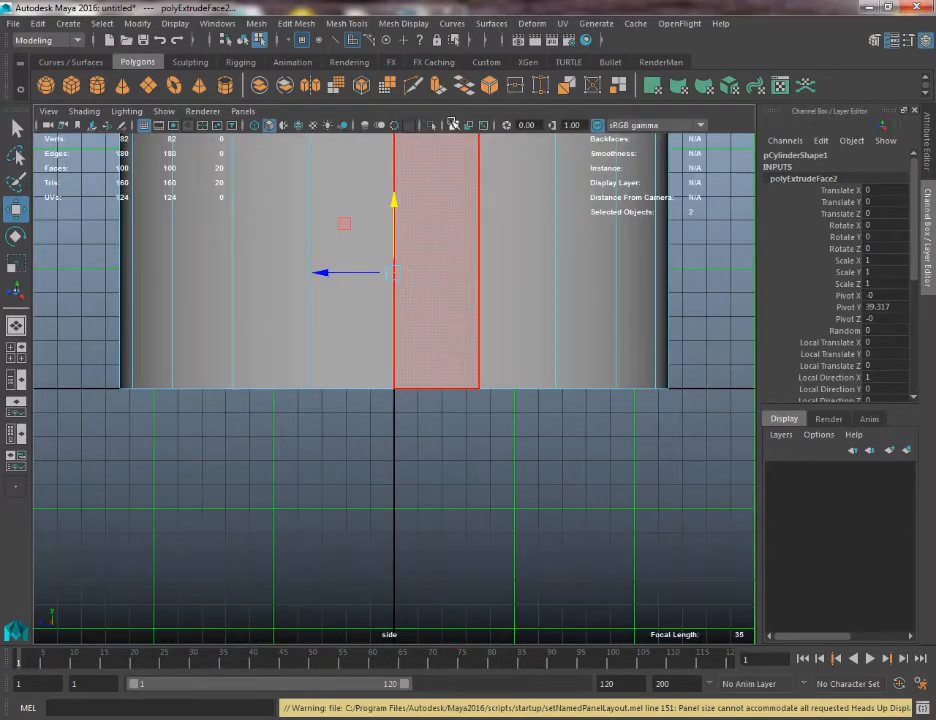
key(f)
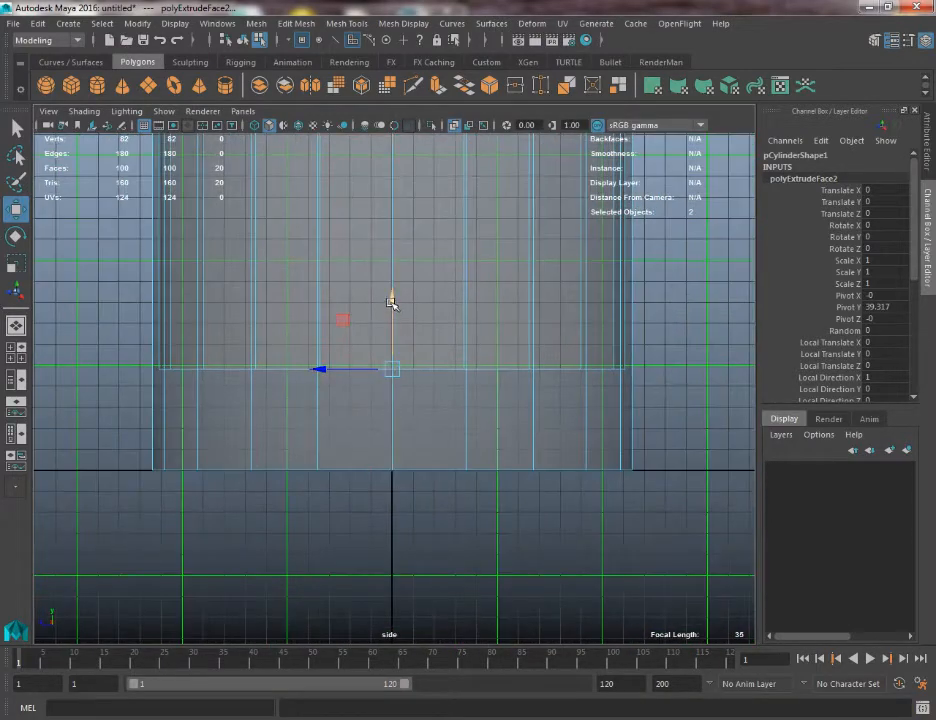
drag(391, 302, 389, 378)
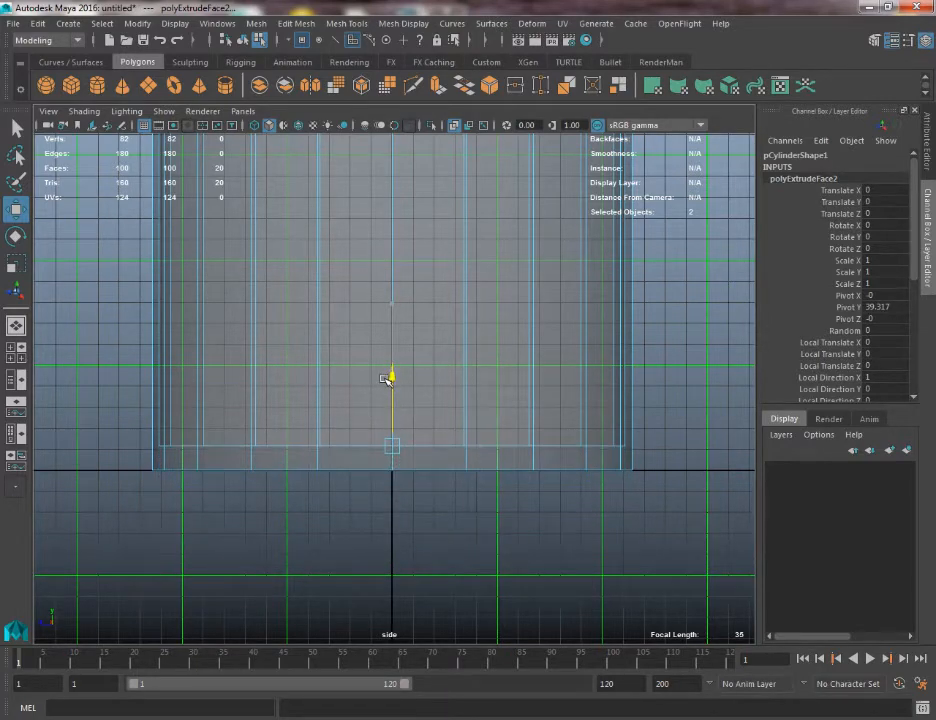
Check the full hollow and its floor thickness in the side view and in perspective
alt+right_drag(386, 379, 253, 213)
alt+middle_drag(236, 200, 249, 407)
alt+right_drag(249, 407, 271, 262)
alt+middle_drag(299, 307, 289, 291)
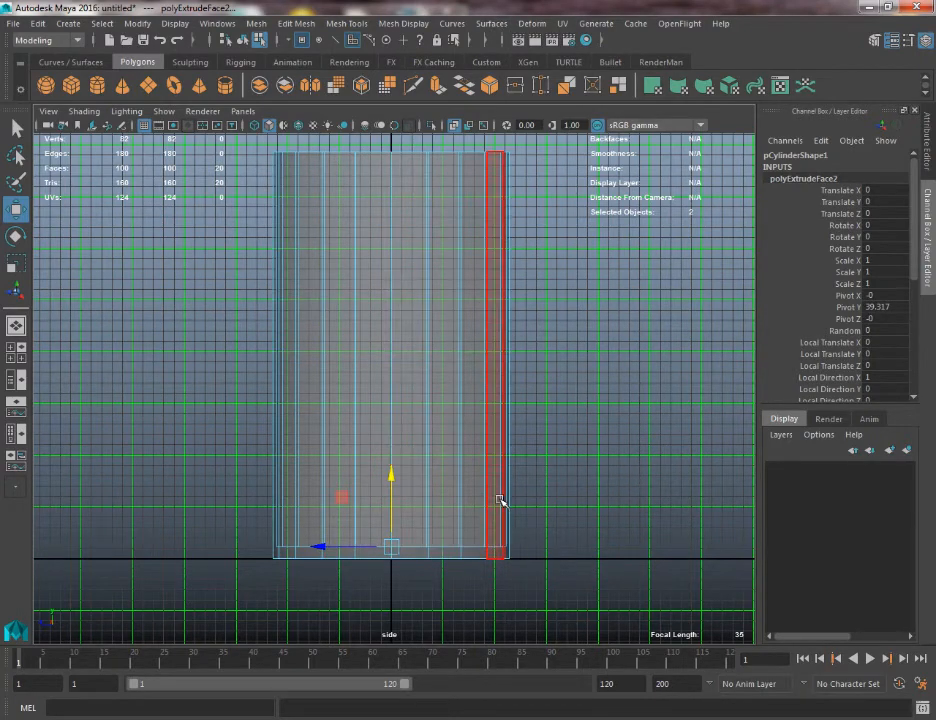
key(space)
drag(500, 500, 487, 458)
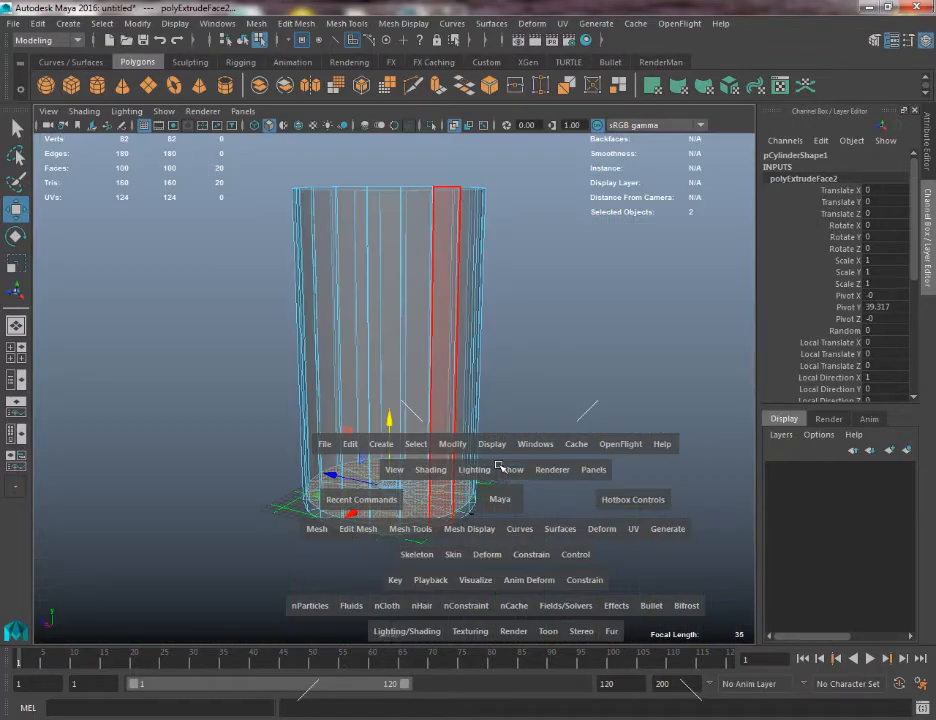
alt+drag(424, 427, 372, 437)
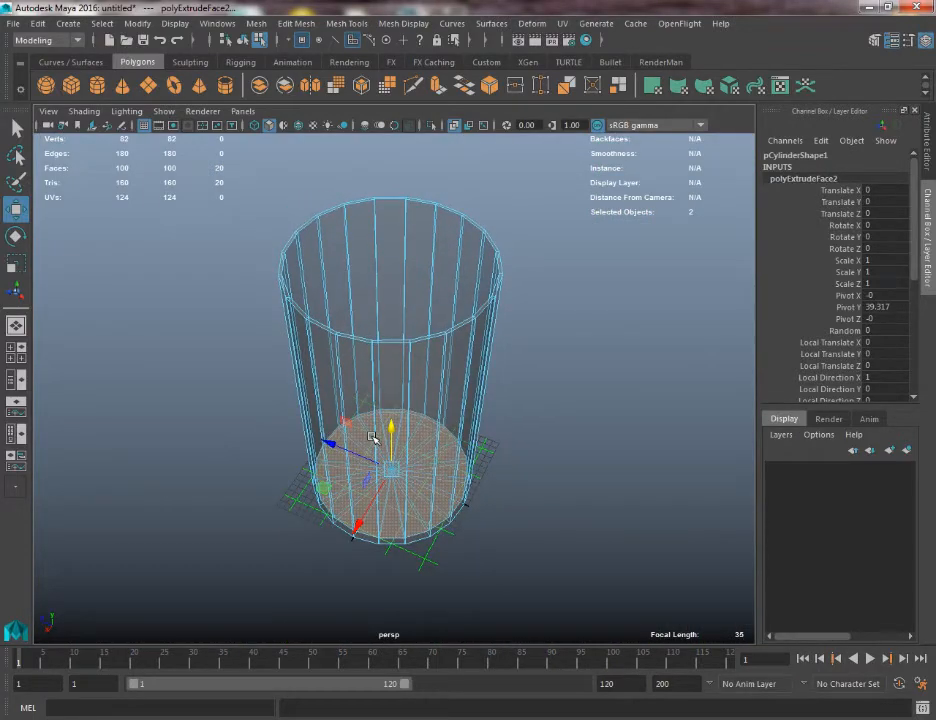
alt+drag(357, 426, 373, 386)
Return the cylinder to object mode and turn off X-ray display in the perspective view
right_drag(373, 327, 539, 305)
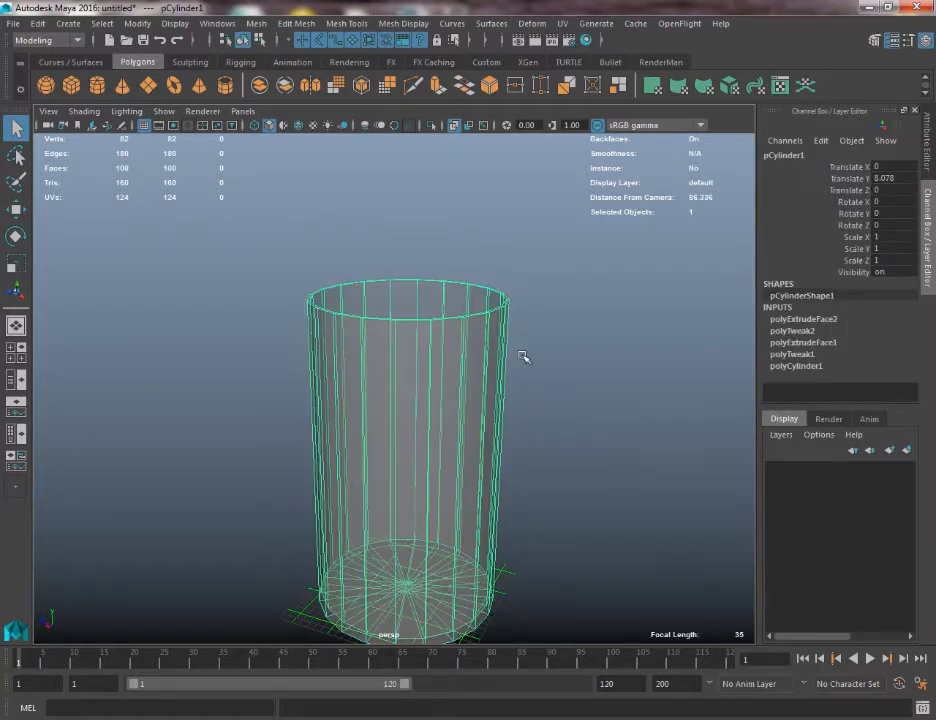
alt+drag(523, 356, 521, 386)
click(457, 126)
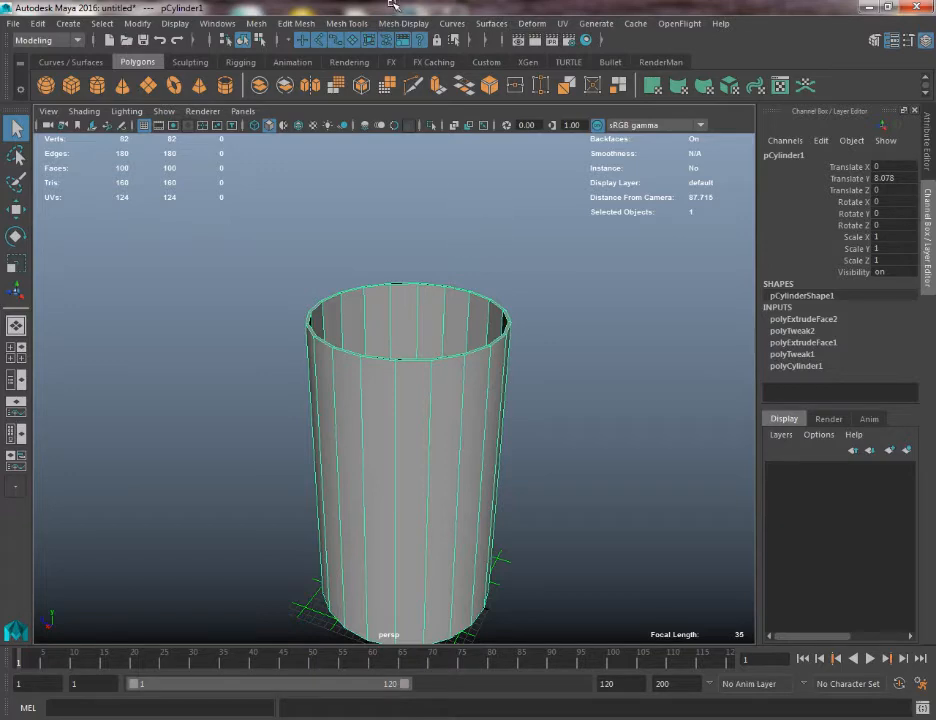
Open the Insert Edge Loop tool's settings and set the number of edge loops to 6
click(329, 23)
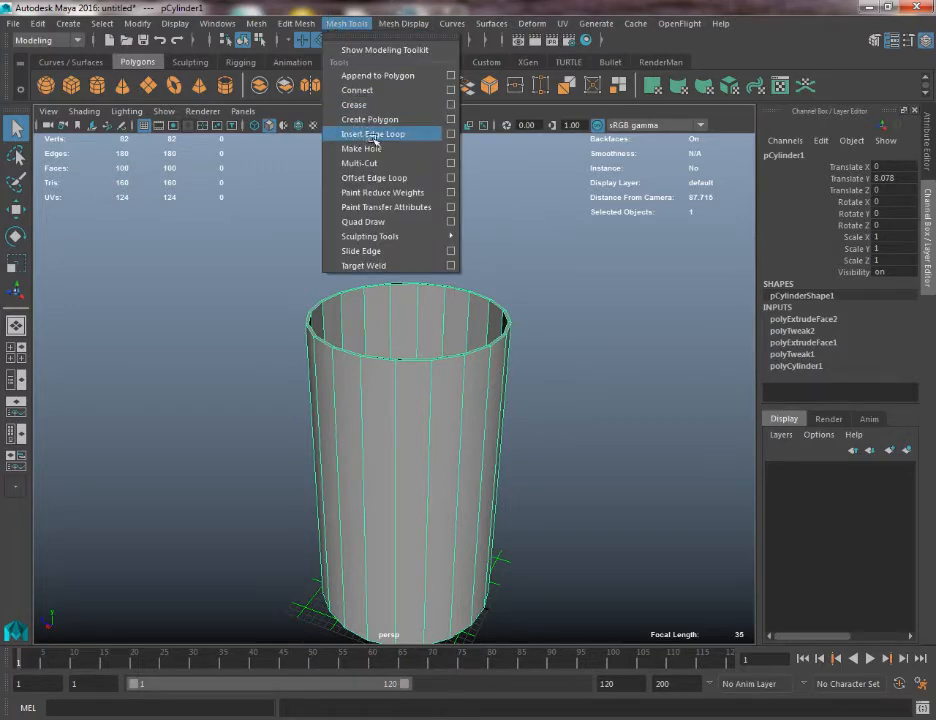
click(451, 133)
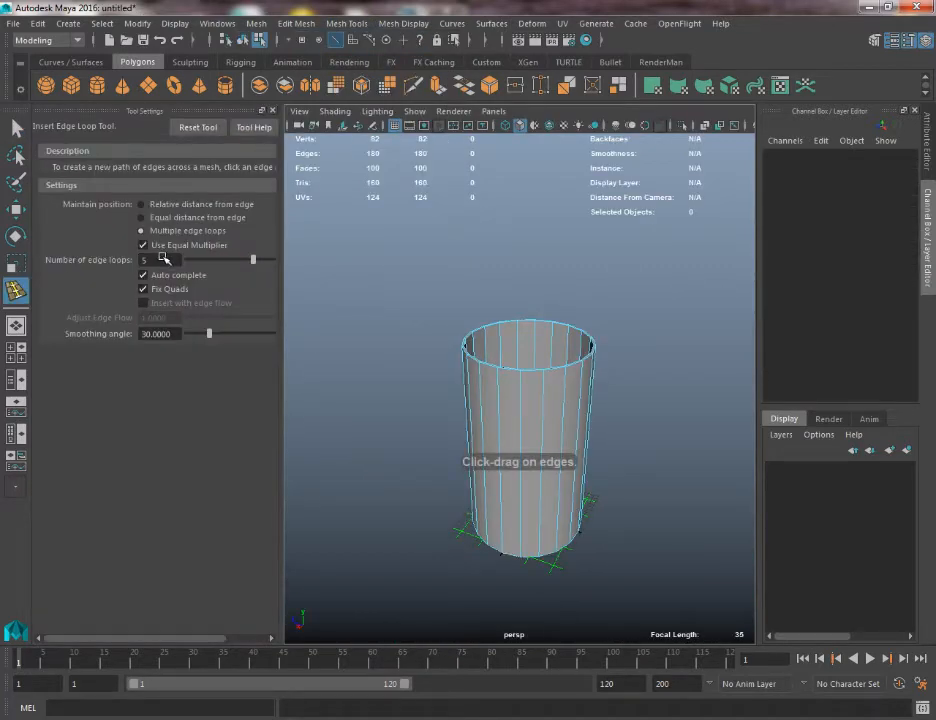
double_click(163, 257)
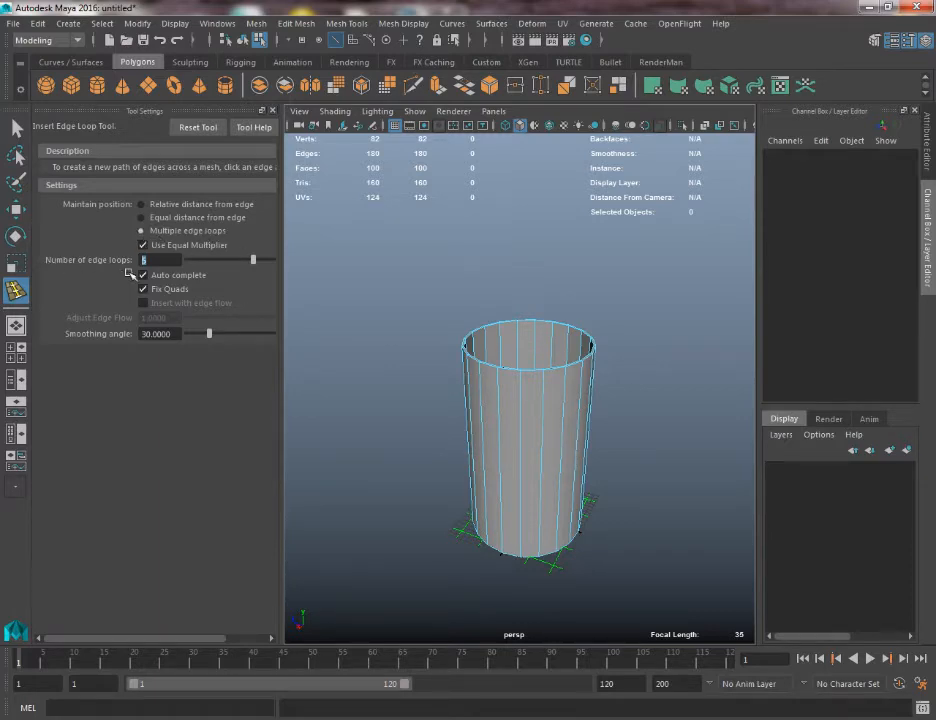
key(Return)
Insert six evenly spaced horizontal edge loops around the cylinder's outer wall, undoing and repeating the insertion once
alt+middle_drag(374, 300, 367, 261)
alt+right_drag(367, 261, 405, 314)
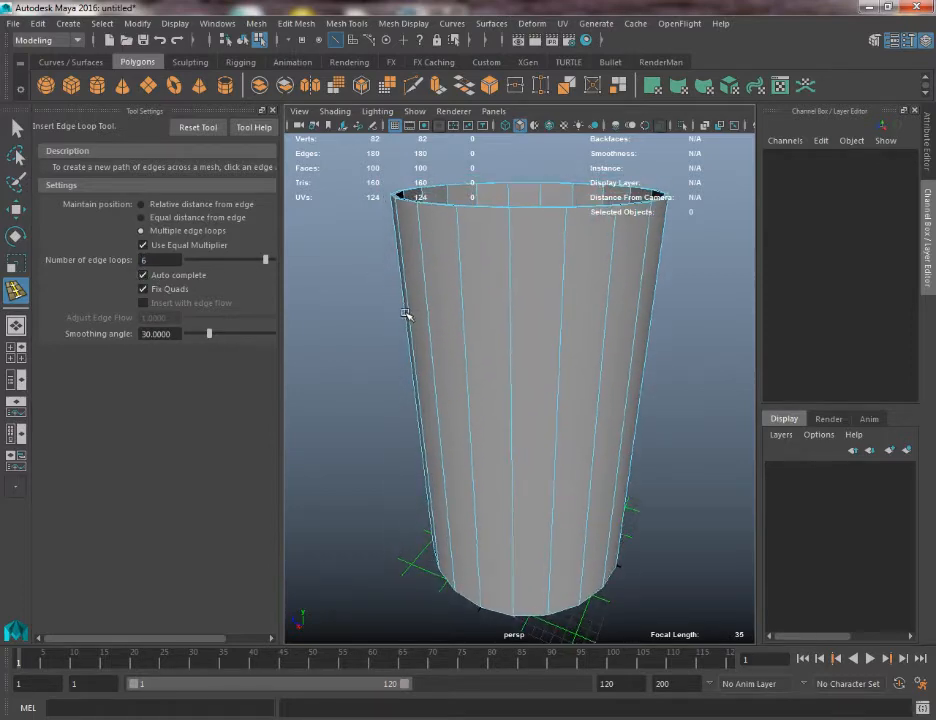
click(403, 307)
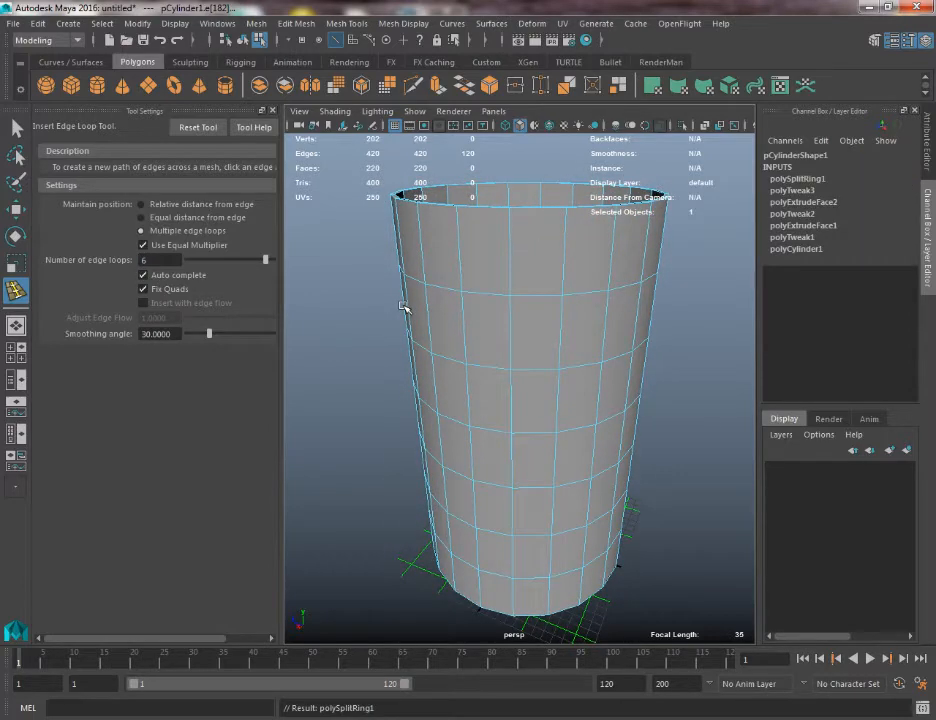
key(ctrl+z)
alt+drag(481, 311, 480, 317)
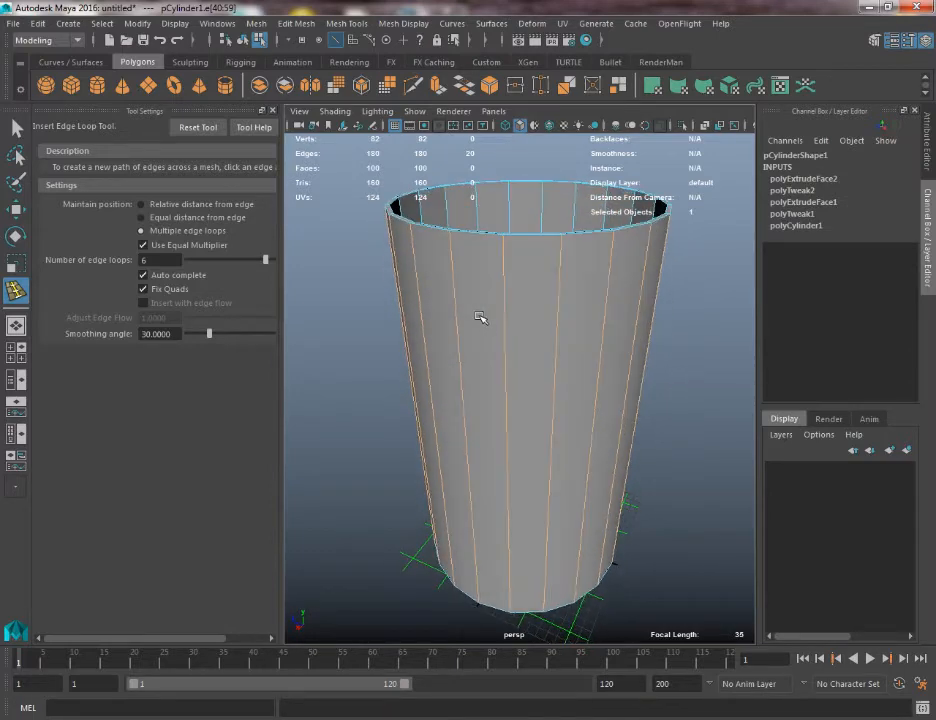
click(401, 306)
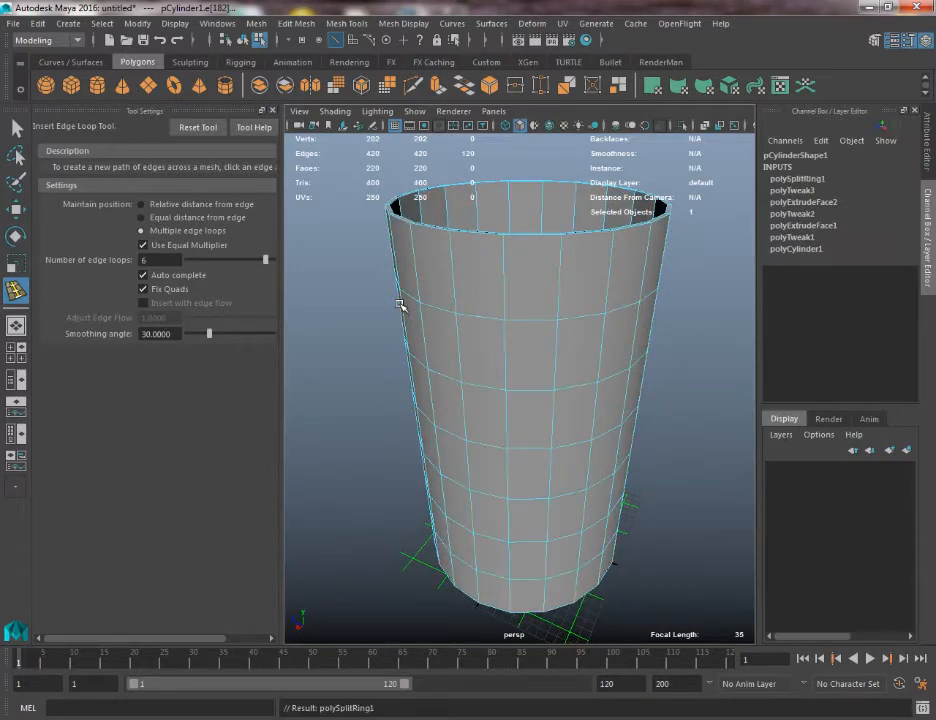
Insert six evenly spaced horizontal edge loops around the cylinder's inner wall
alt+drag(401, 306, 375, 340)
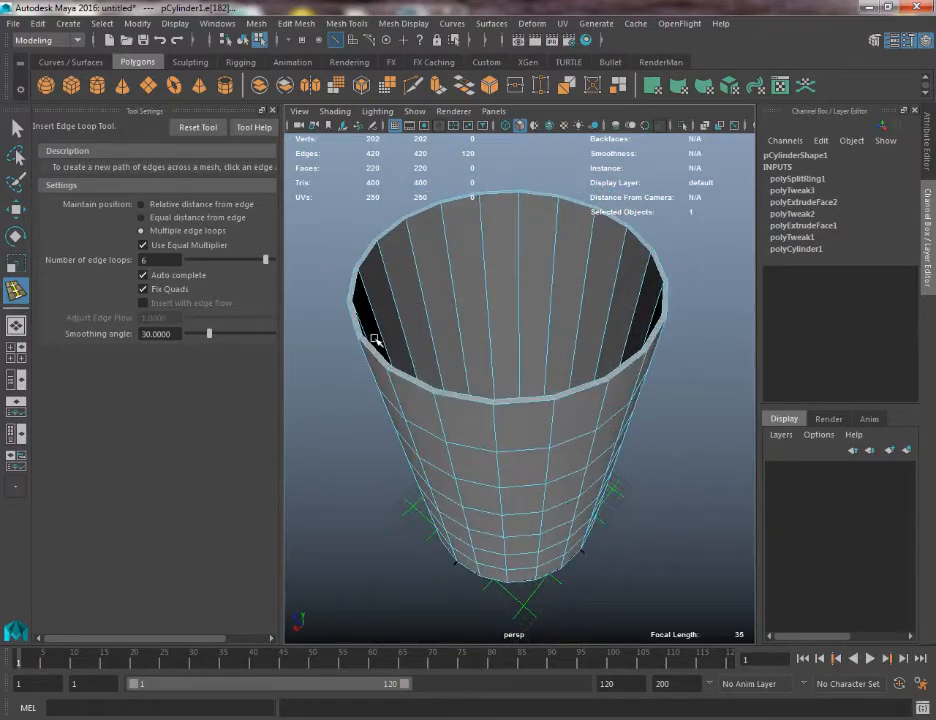
click(452, 283)
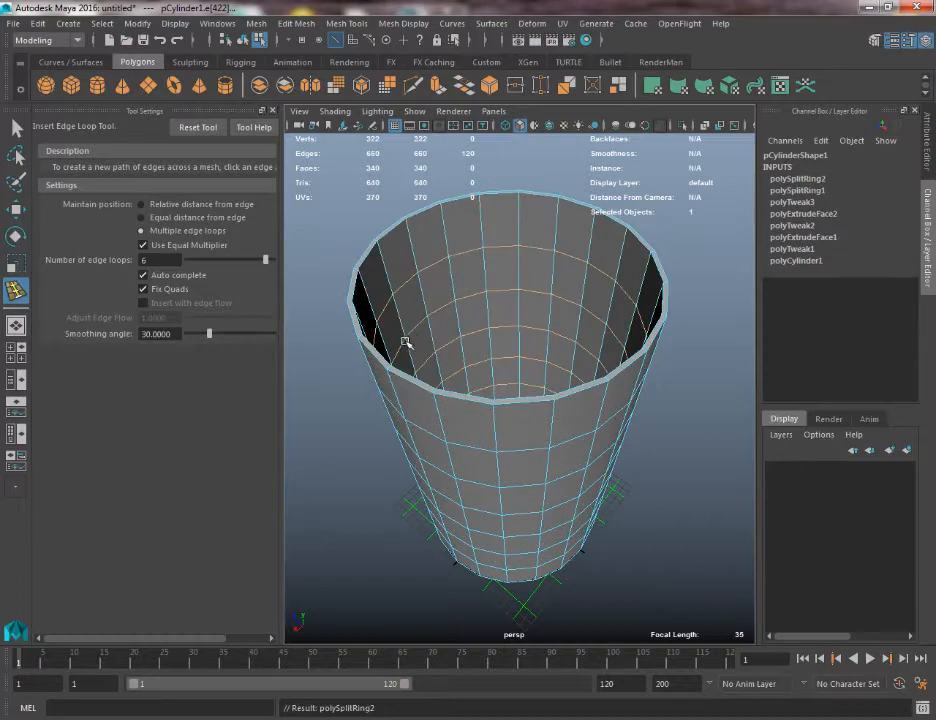
alt+drag(407, 341, 412, 299)
scroll(457, 301, down, 3)
Leave the edge loop tool and highlight the horizontal edge loops on the outer wall to check their spacing
key(w)
key(q)
double_click(500, 312)
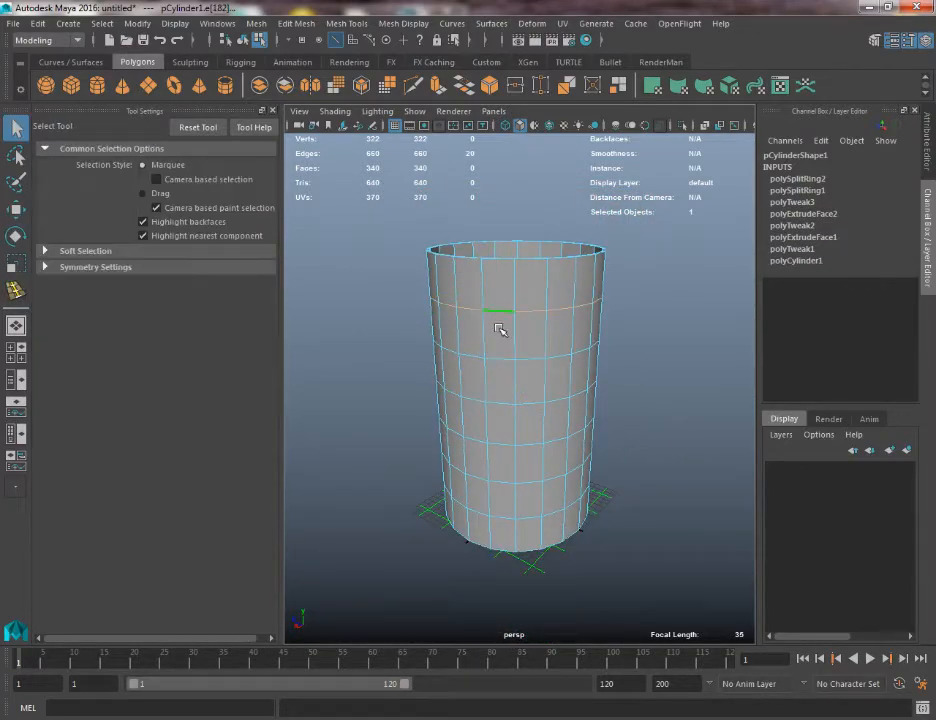
shift+double_click(504, 357)
shift+double_click(505, 406)
shift+double_click(504, 445)
shift+double_click(504, 498)
key(ctrl+z)
shift+double_click(503, 500)
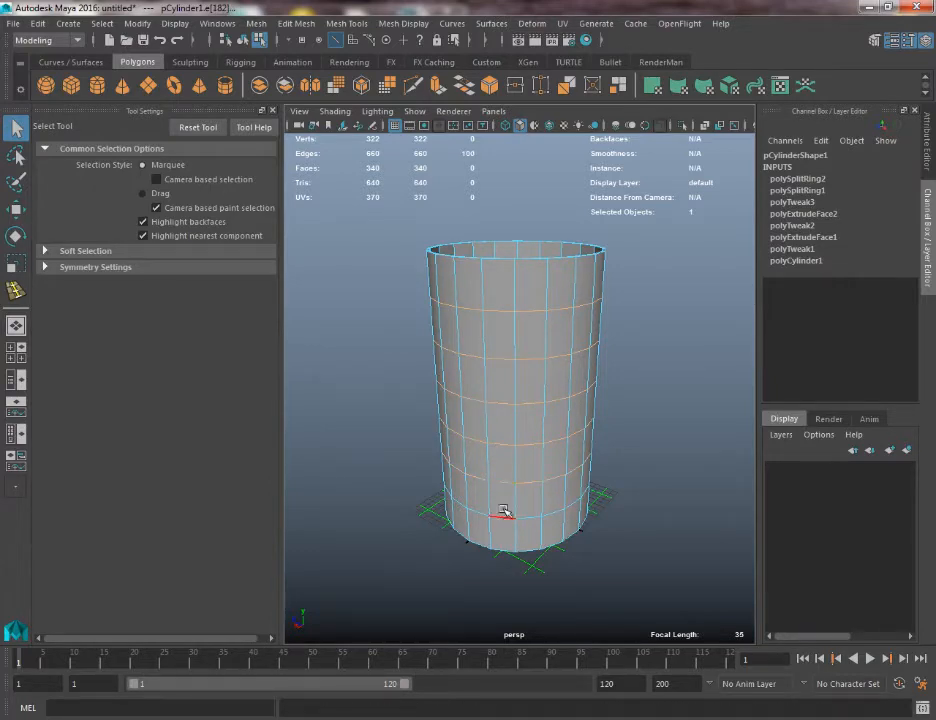
Highlight the six horizontal edge loops on the inner wall to compare them with the outer ones
alt+drag(290, 399, 342, 332)
scroll(470, 315, up, 5)
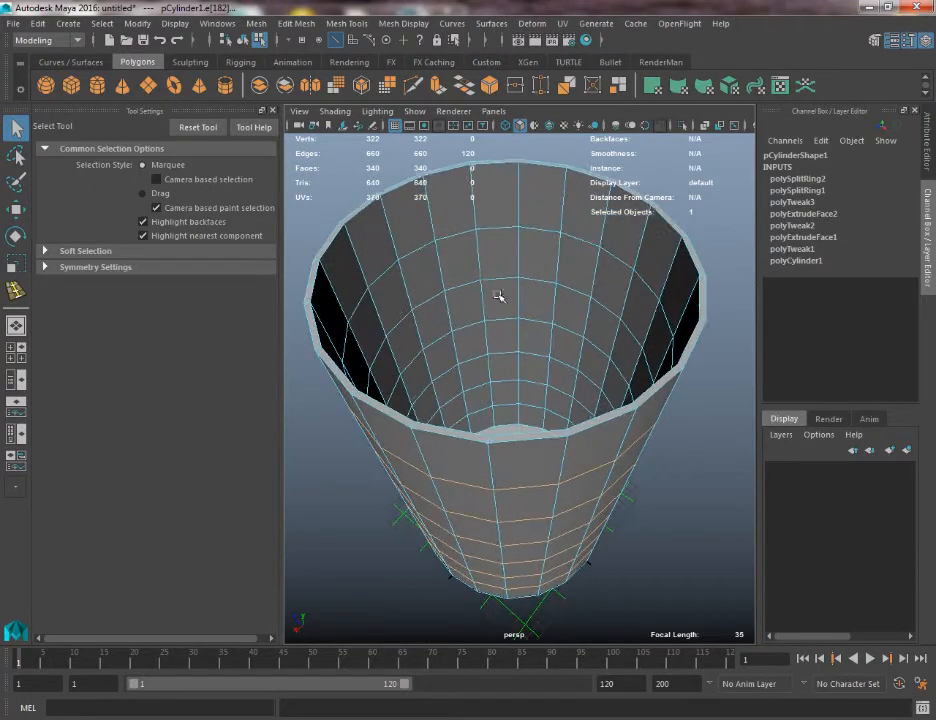
double_click(493, 229)
shift+double_click(493, 275)
shift+double_click(497, 317)
shift+double_click(500, 354)
shift+double_click(503, 384)
shift+double_click(504, 409)
scroll(441, 290, down, 7)
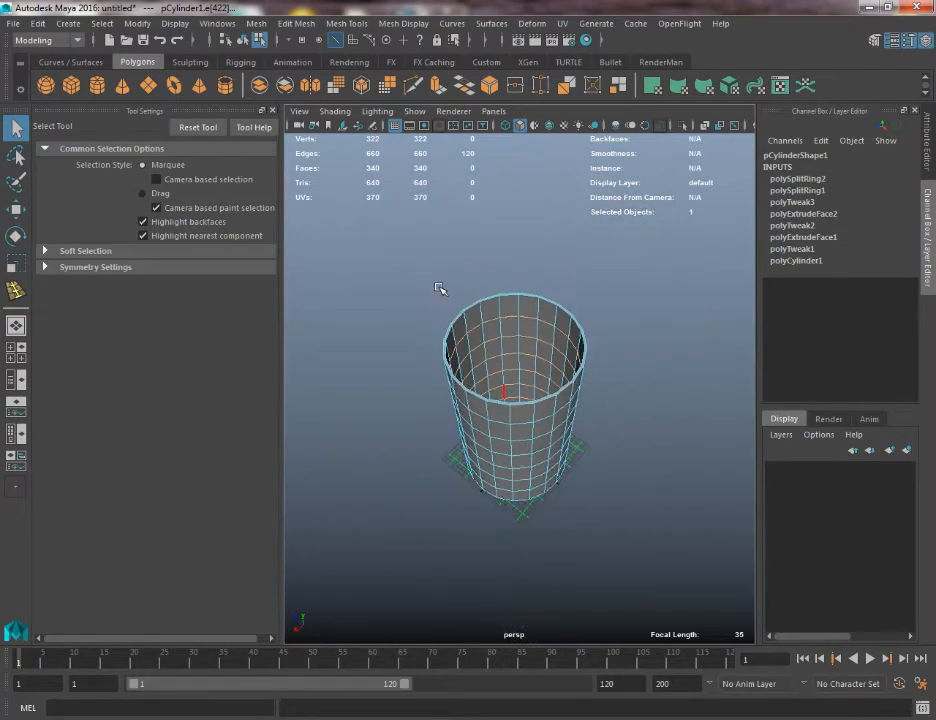
Return the cylinder to object mode and inspect its inner floor and its underside
scroll(455, 322, up, 2)
right_drag(455, 326, 495, 309)
key(space)
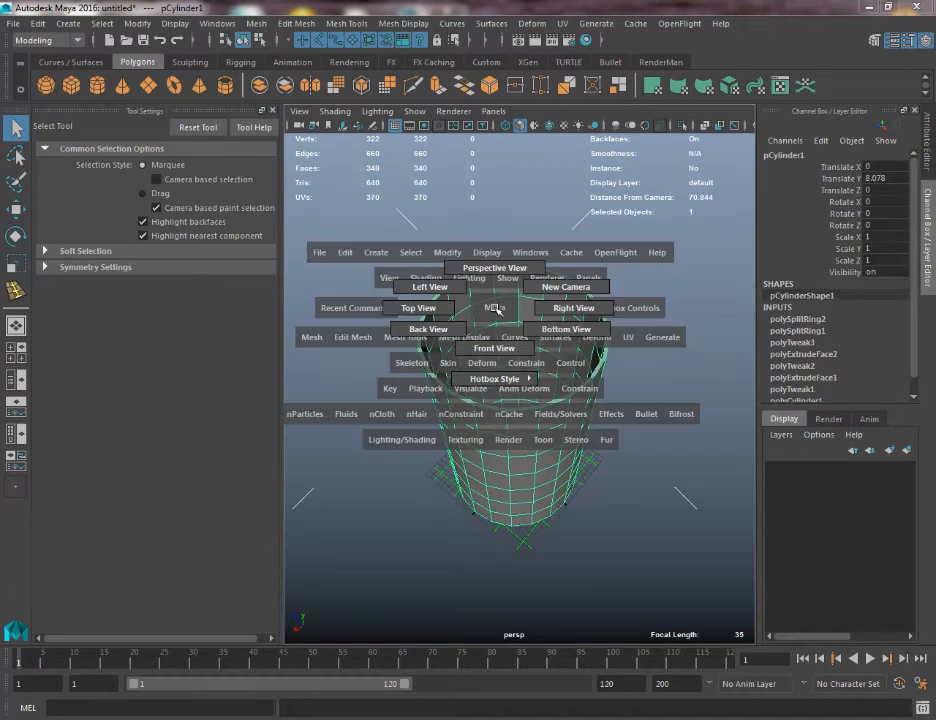
scroll(540, 455, up, 6)
scroll(540, 455, up, 2)
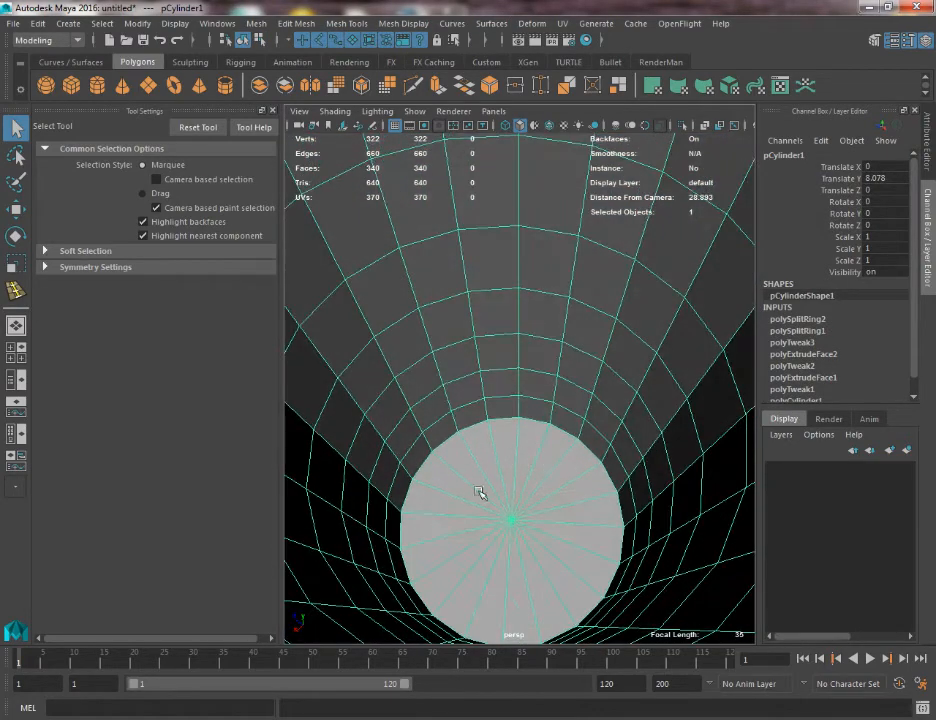
scroll(526, 545, down, 8)
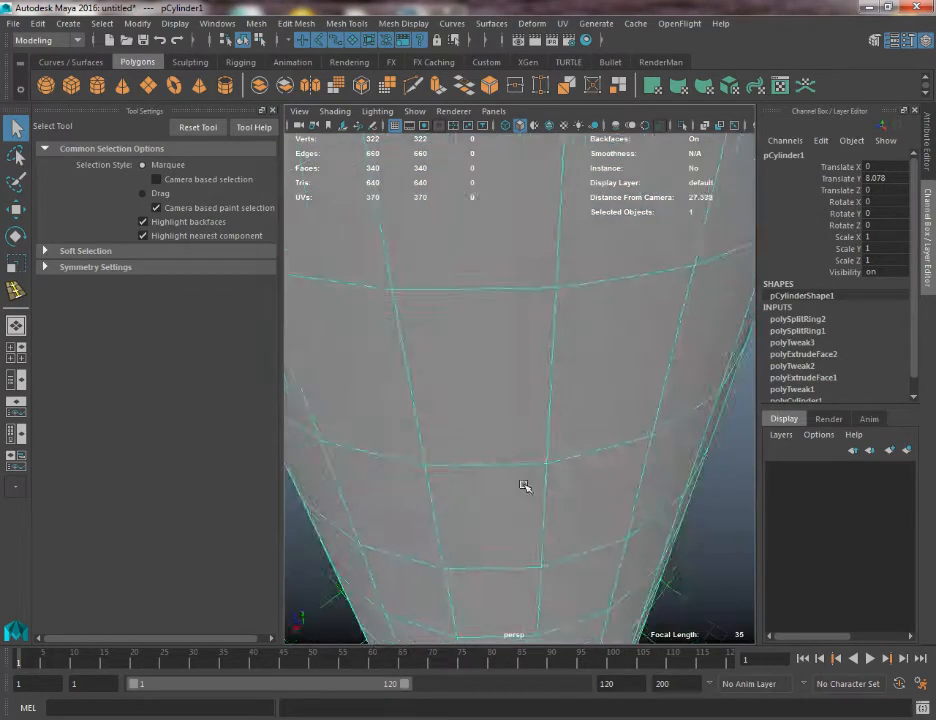
alt+drag(464, 360, 567, 435)
Switch to the side view and turn on X-ray display to see the inner and outer loops together
key(space)
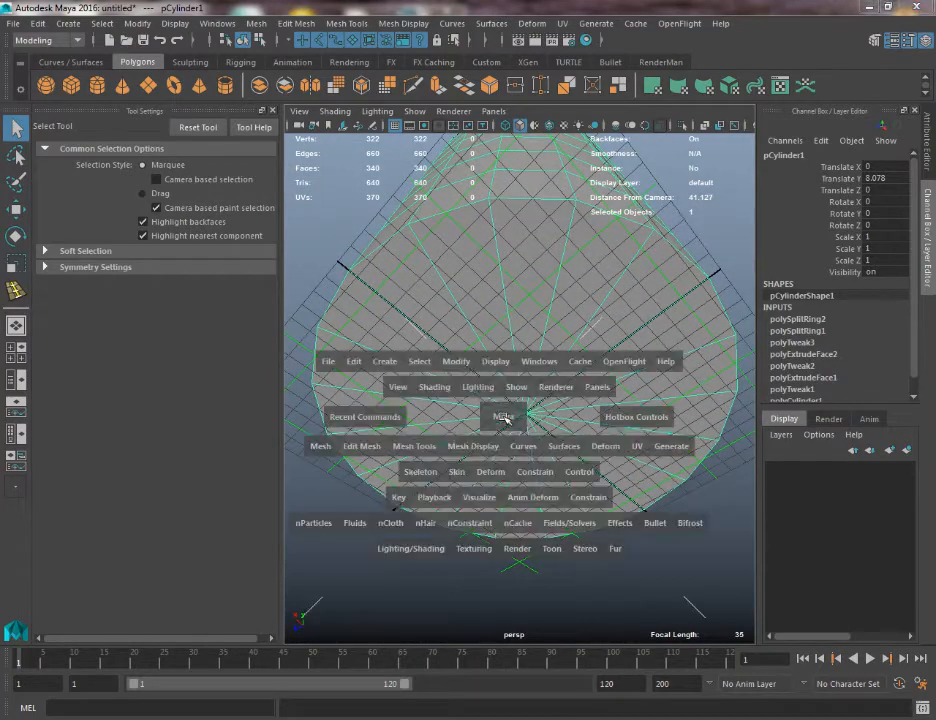
drag(508, 359, 585, 360)
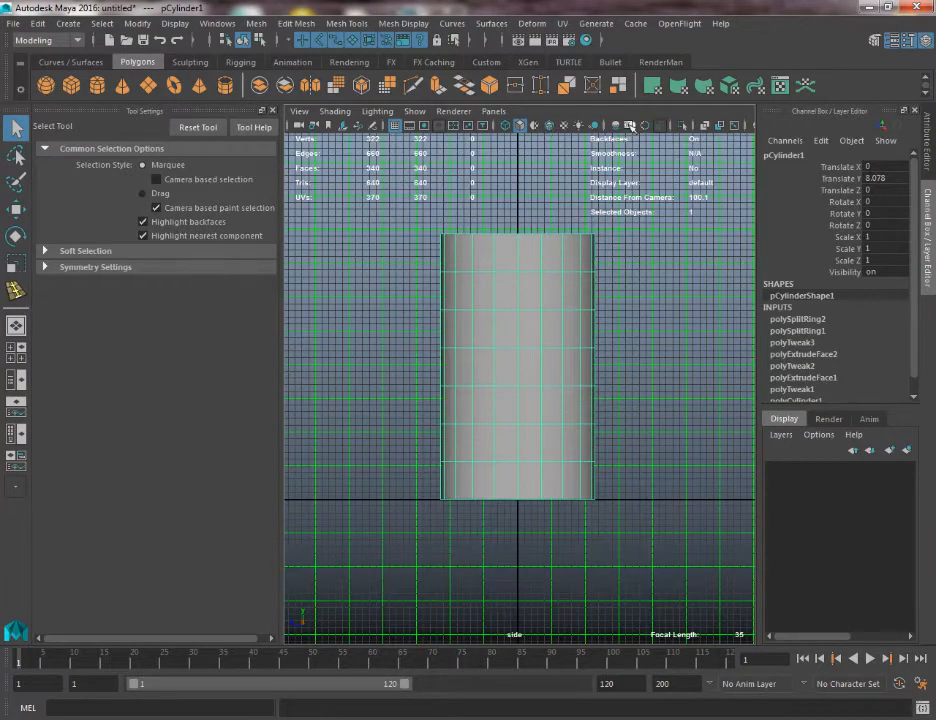
click(705, 126)
mouse_move(497, 307)
alt+right_down()
mouse_move(591, 495)
mouse_move(620, 530)
alt+right_up()
alt+middle_drag(502, 423, 513, 490)
alt+right_drag(513, 490, 470, 370)
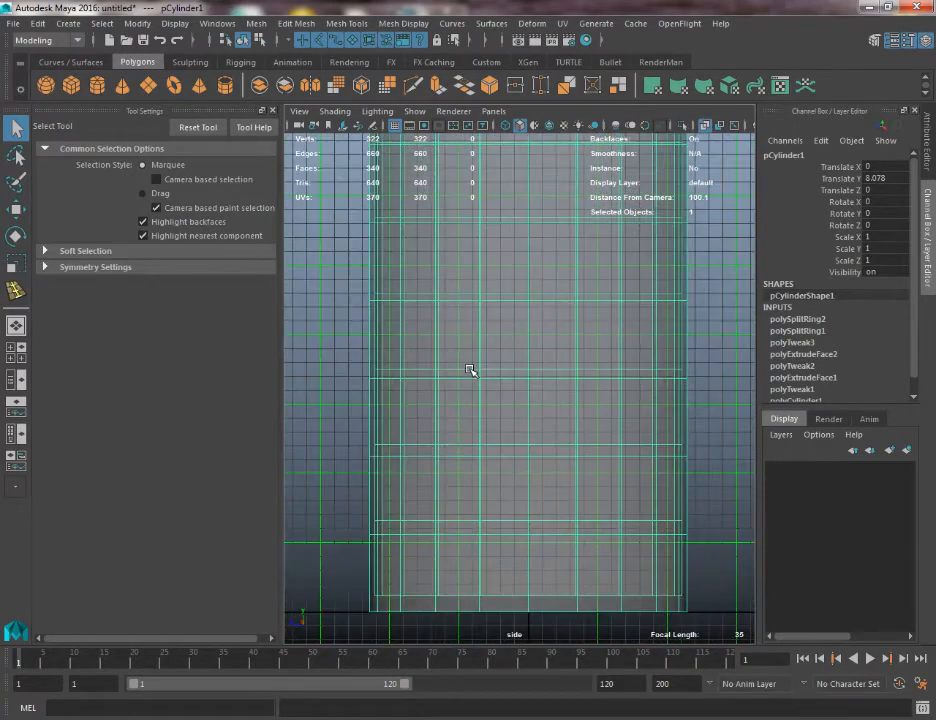
Hide the grid in the side view and close the tool settings to enlarge the viewport
click(396, 126)
alt+middle_drag(439, 255, 426, 279)
alt+right_drag(426, 278, 413, 262)
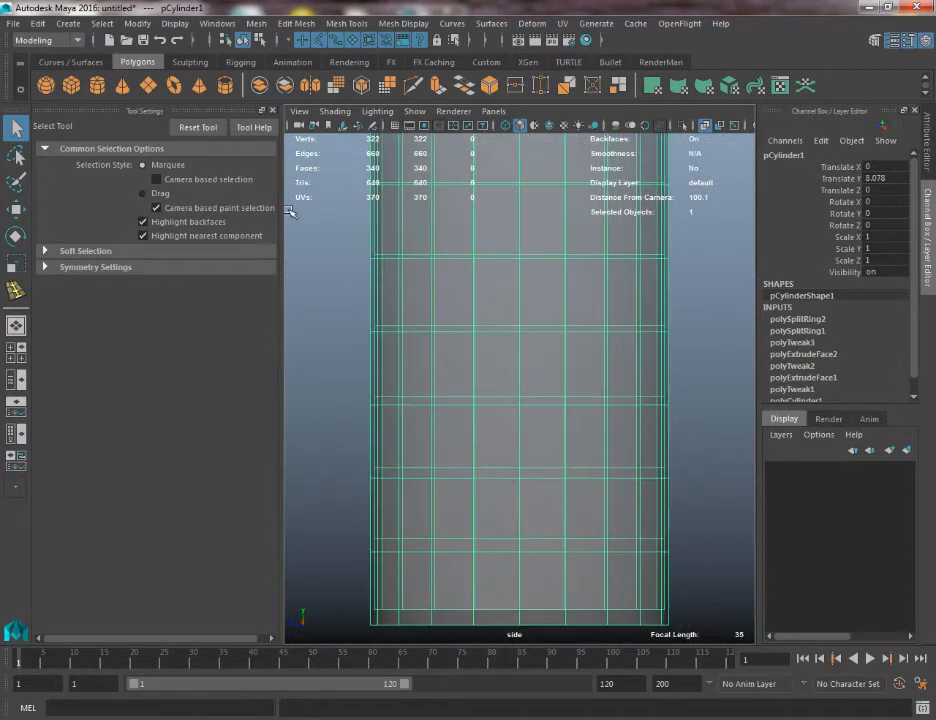
click(272, 111)
alt+right_drag(386, 346, 376, 213)
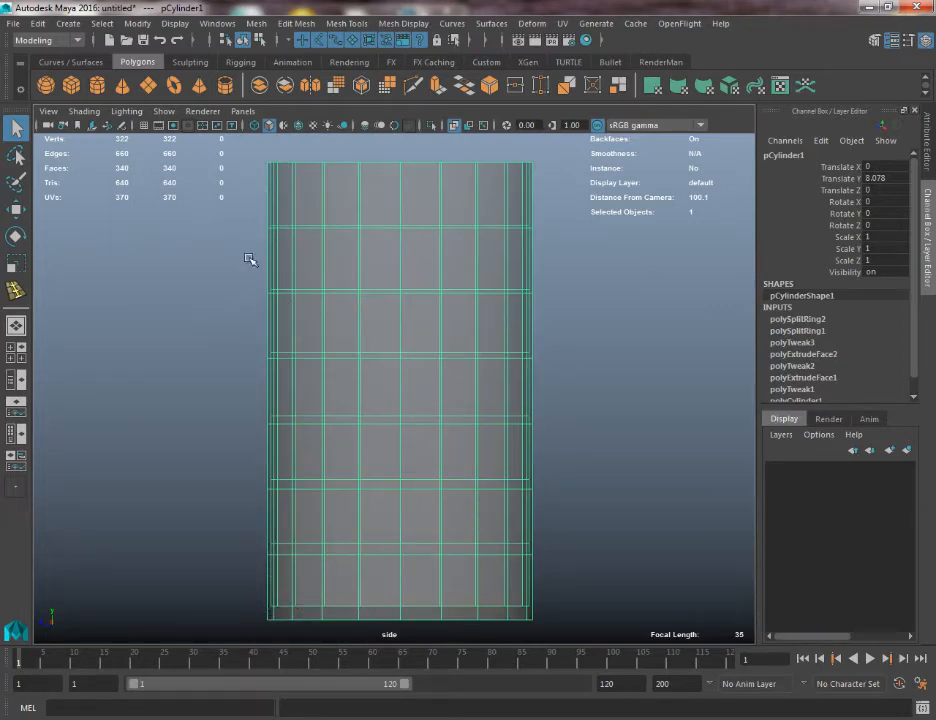
Examine how the inner and outer edge loops line up along the cylinder's full height in the side view
key(space)
alt+middle_drag(376, 313, 405, 407)
alt+right_drag(405, 407, 760, 480)
alt+middle_drag(383, 455, 414, 569)
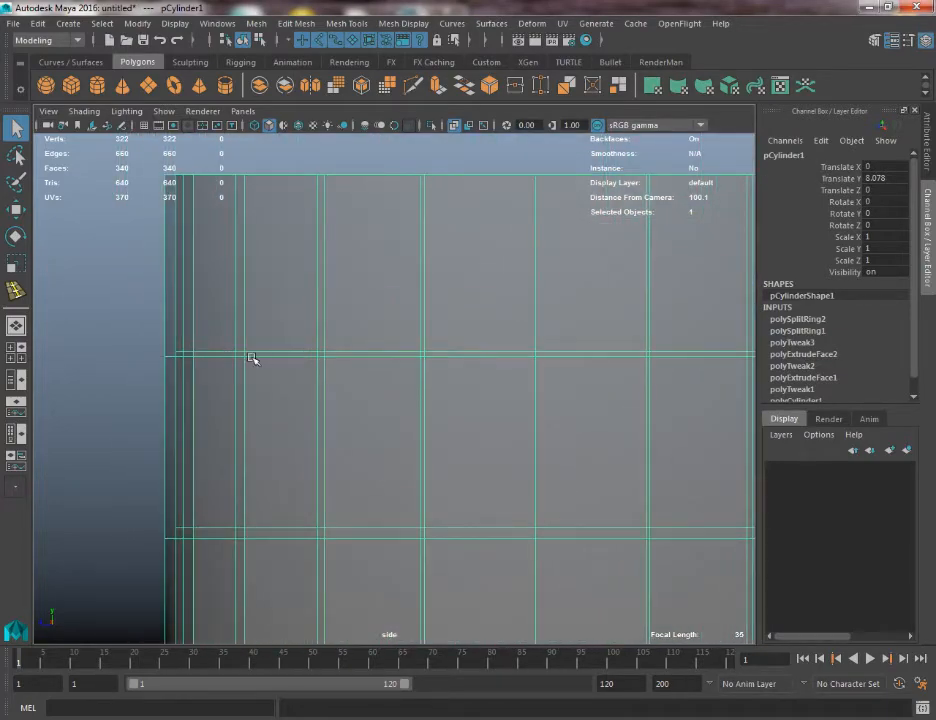
mouse_move(309, 526)
alt+middle_down()
mouse_move(247, 397)
mouse_move(265, 416)
mouse_move(273, 335)
alt+middle_up()
alt+middle_drag(276, 514, 300, 259)
alt+middle_drag(339, 496, 347, 353)
alt+middle_drag(372, 438, 293, 253)
alt+right_drag(398, 300, 313, 324)
mouse_move(313, 324)
alt+middle_down()
mouse_move(284, 413)
mouse_move(290, 579)
alt+middle_up()
alt+right_drag(290, 579, 242, 216)
mouse_move(379, 428)
alt+middle_down()
mouse_move(374, 393)
mouse_move(388, 421)
alt+middle_up()
alt+right_drag(388, 421, 292, 250)
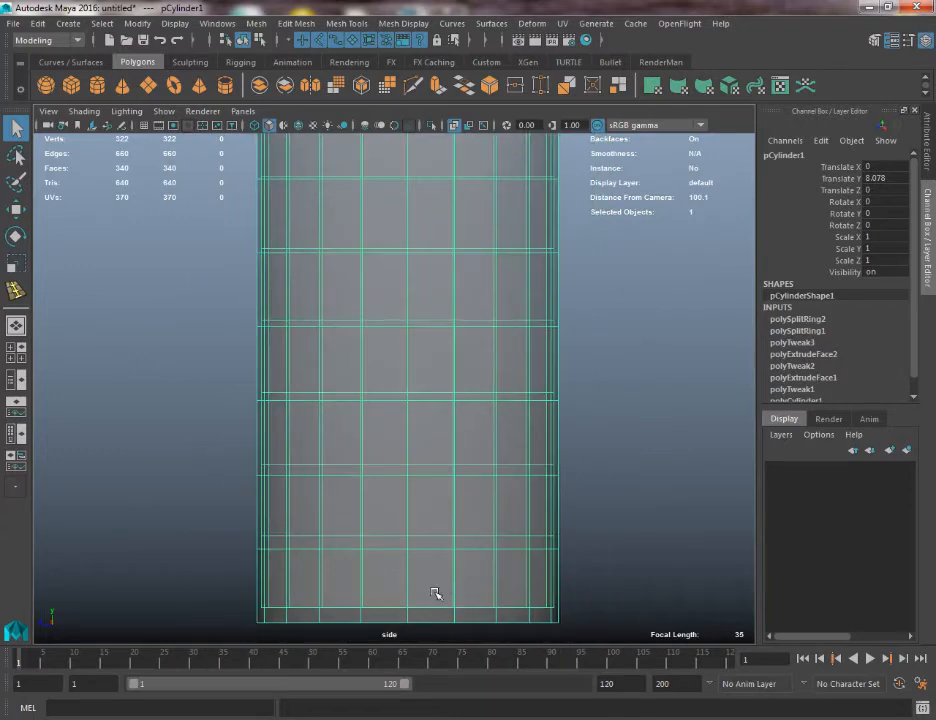
alt+right_drag(478, 242, 439, 236)
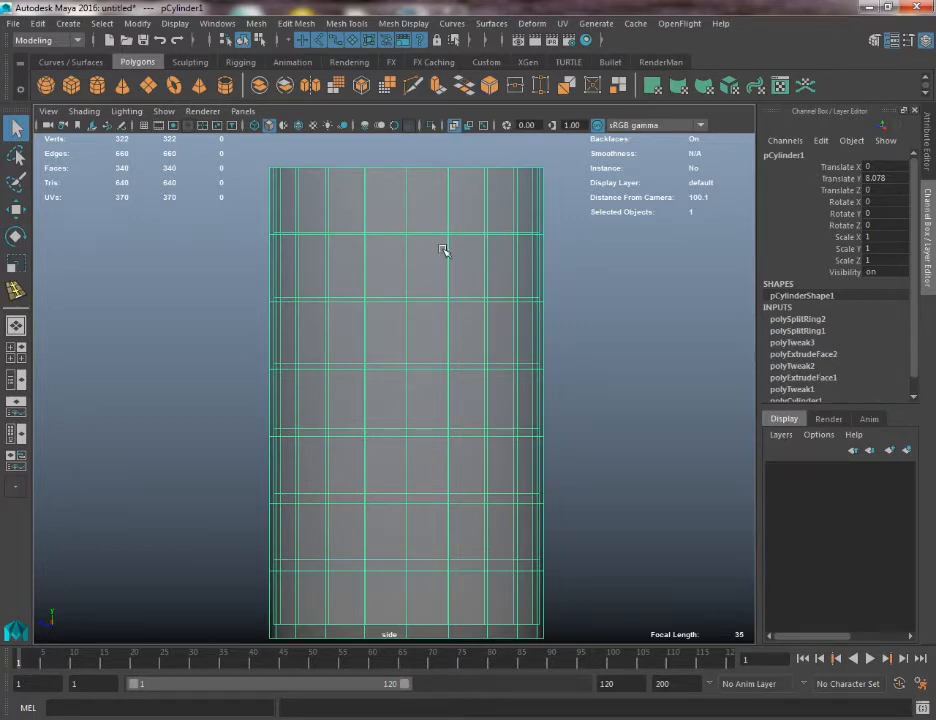
alt+middle_drag(456, 272, 445, 251)
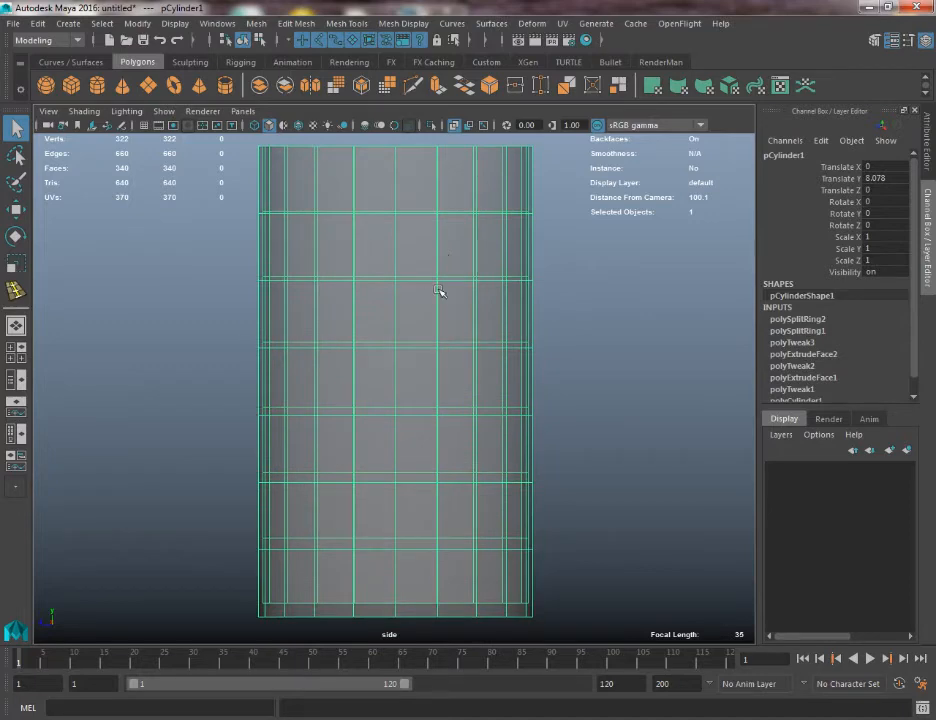
Switch the cylinder to vertex mode and box-select the vertex rows below the rim
right_drag(440, 291, 397, 287)
alt+middle_drag(397, 286, 404, 316)
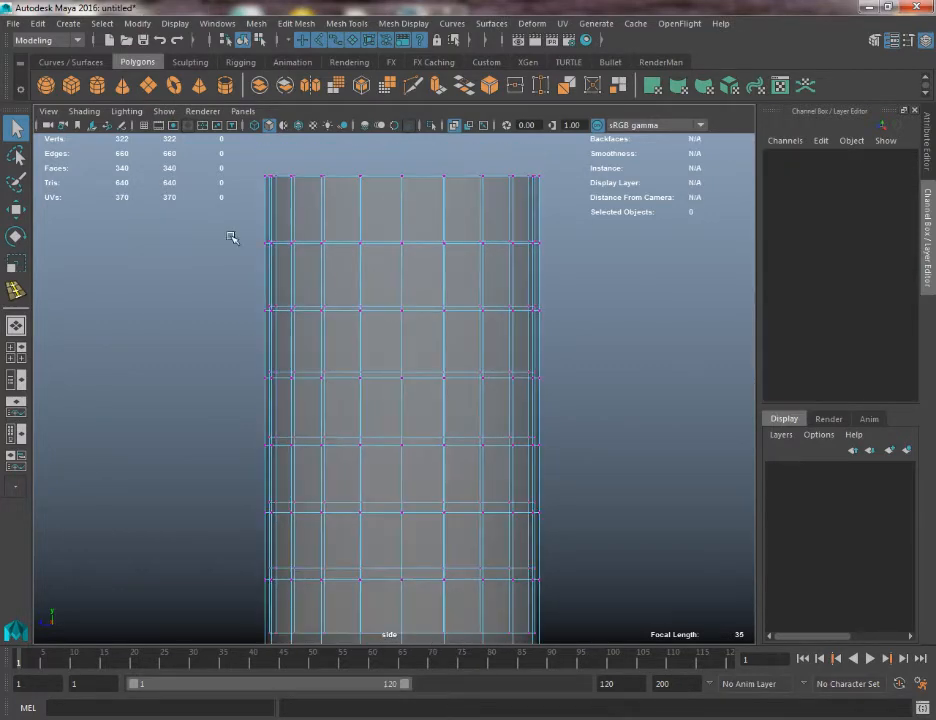
drag(207, 218, 620, 258)
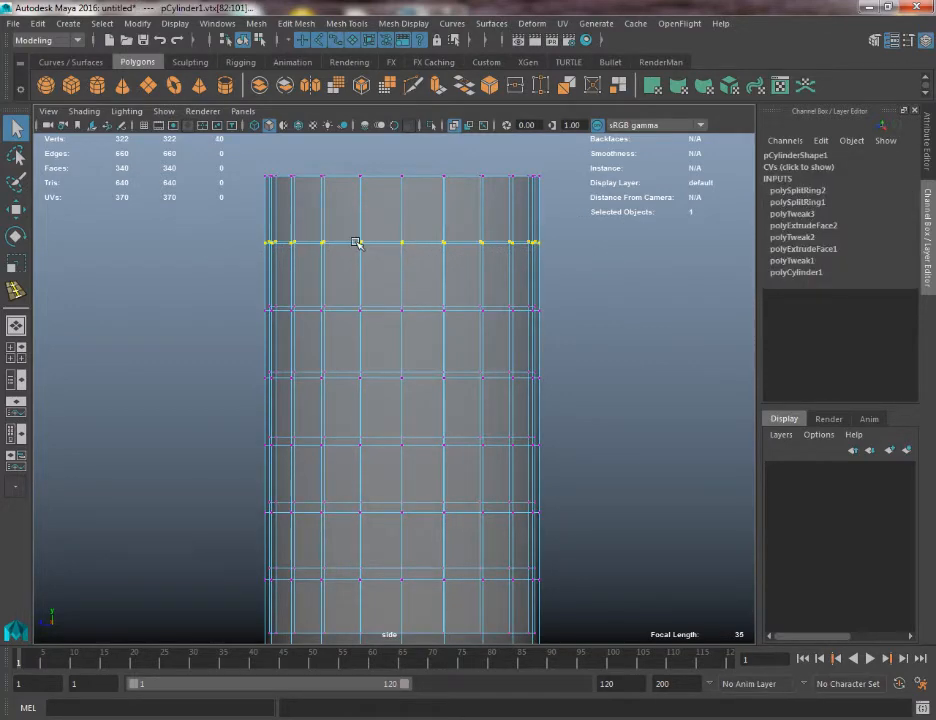
drag(219, 224, 800, 710)
alt+middle_drag(422, 442, 404, 390)
alt+right_drag(404, 390, 377, 366)
alt+middle_drag(305, 336, 308, 413)
alt+right_drag(308, 413, 313, 323)
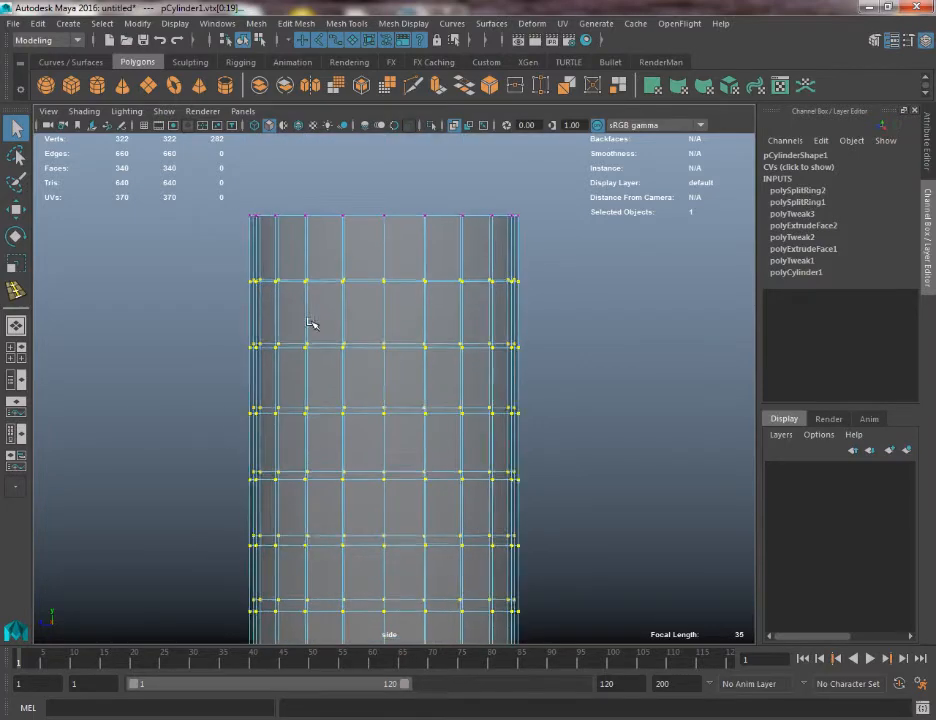
Select the first inner and outer vertex row below the rim and scale it flat along Y
drag(198, 261, 581, 309)
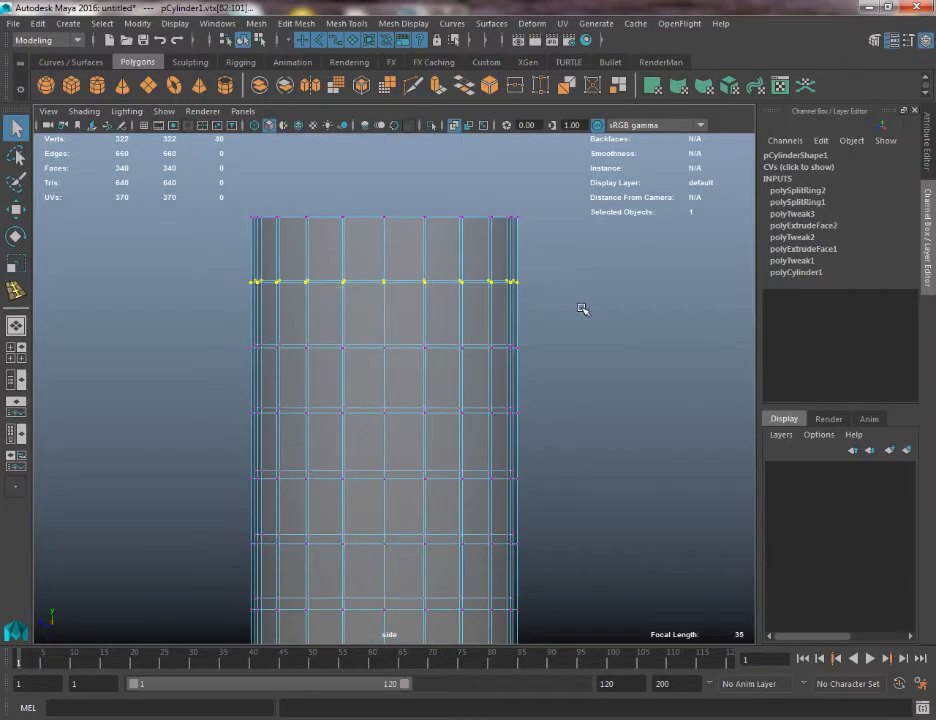
key(r)
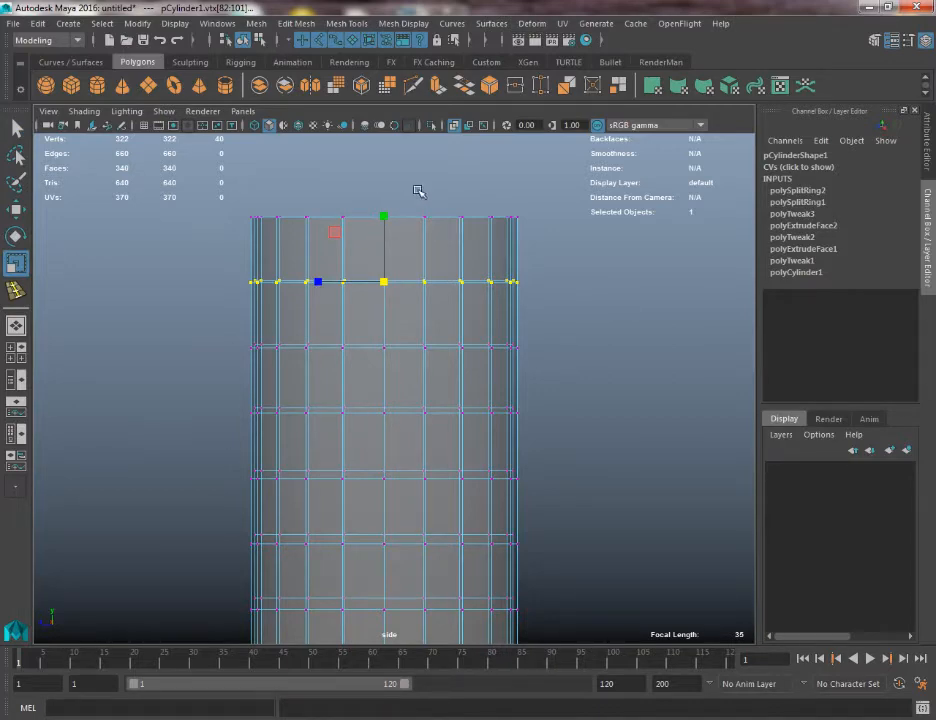
click(385, 218)
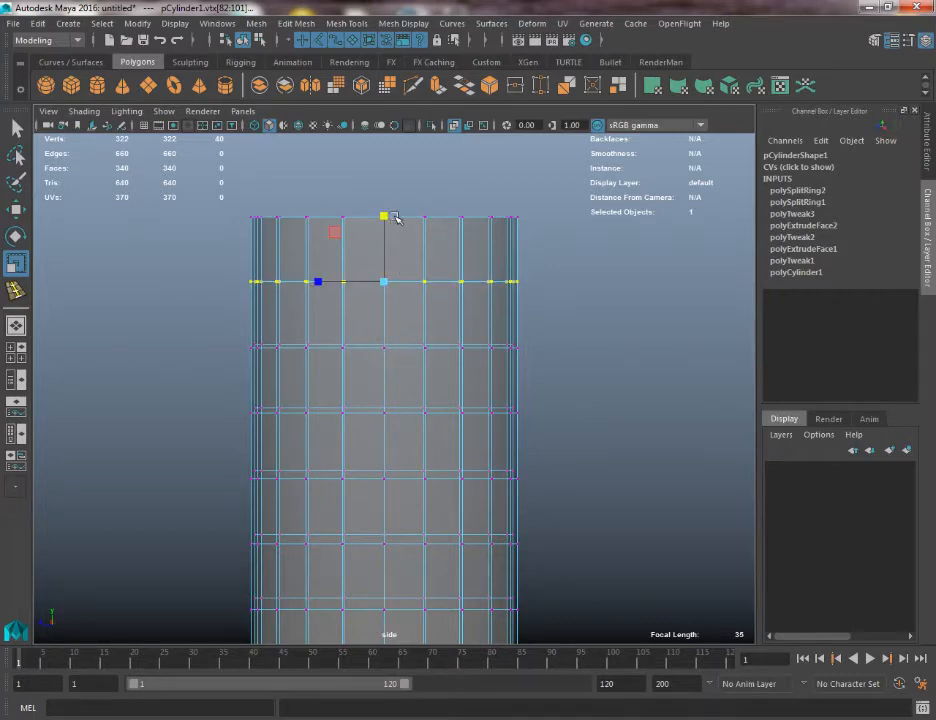
click(386, 216)
drag(385, 218, 404, 245)
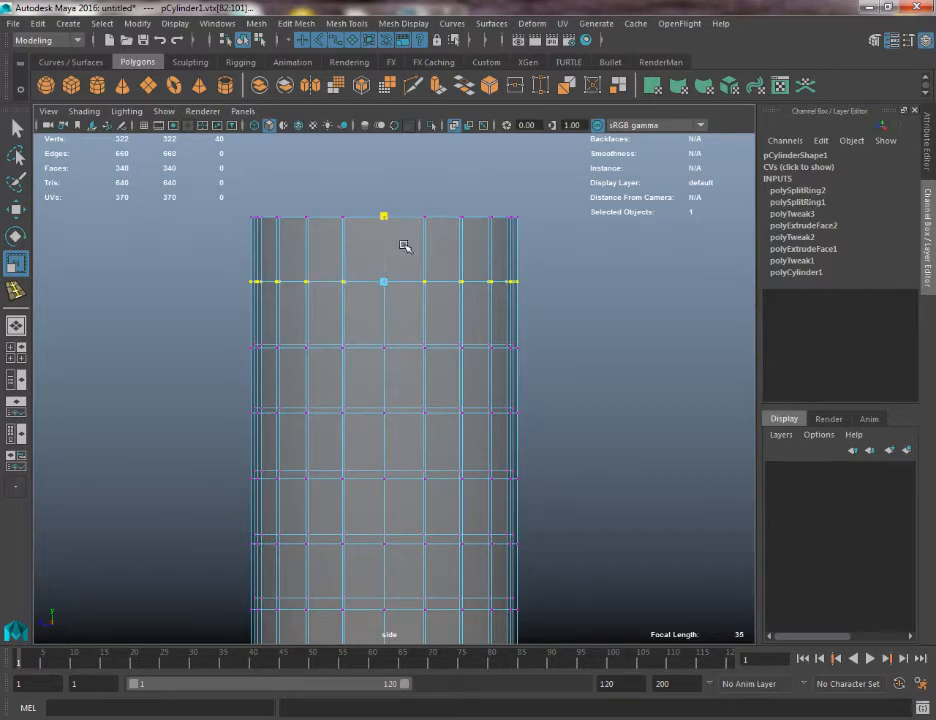
Select the second inner and outer vertex row below the rim and scale it flat along Y
alt+middle_drag(361, 305, 366, 361)
alt+right_drag(509, 409, 534, 422)
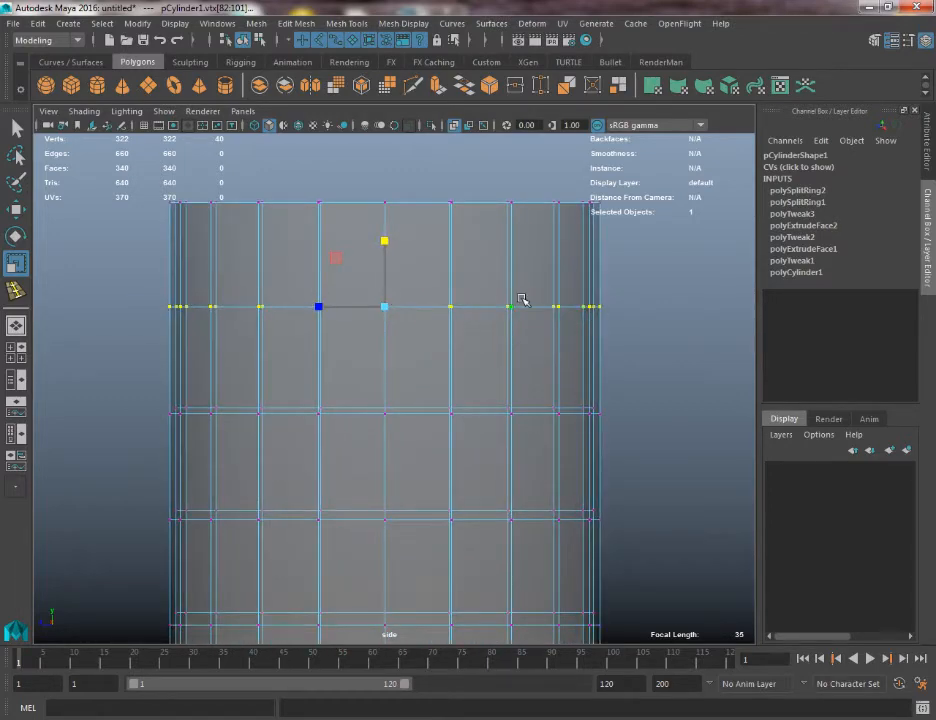
drag(142, 338, 735, 407)
alt+middle_drag(384, 332, 400, 280)
drag(401, 292, 408, 361)
key(ctrl+z)
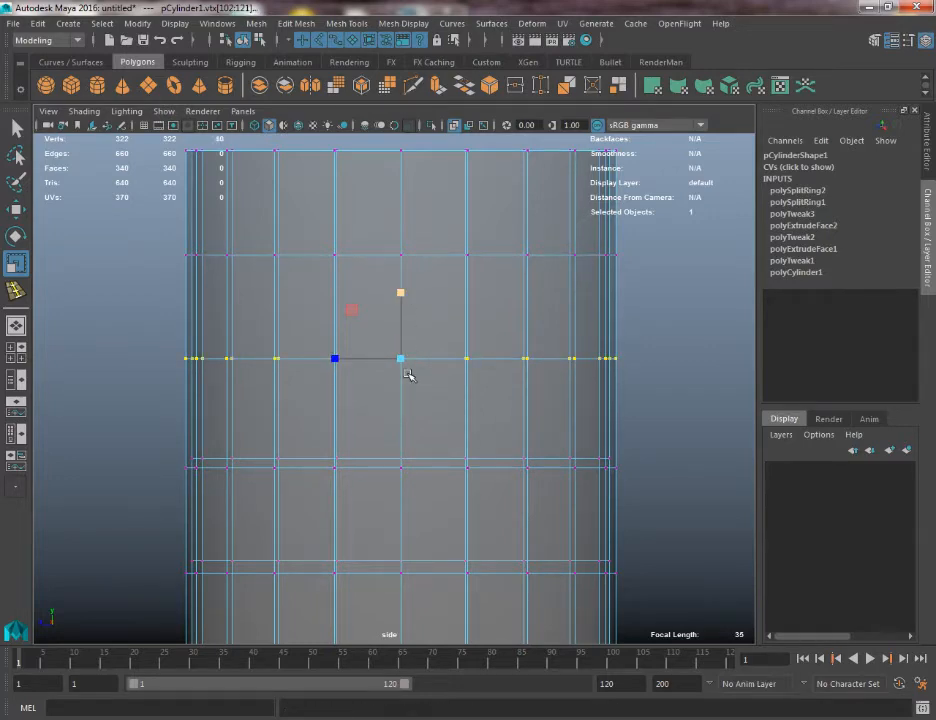
Scale the third inner and outer vertex row flat along Y, undoing and repeating the scaling once
alt+middle_drag(388, 423, 386, 330)
drag(145, 337, 668, 413)
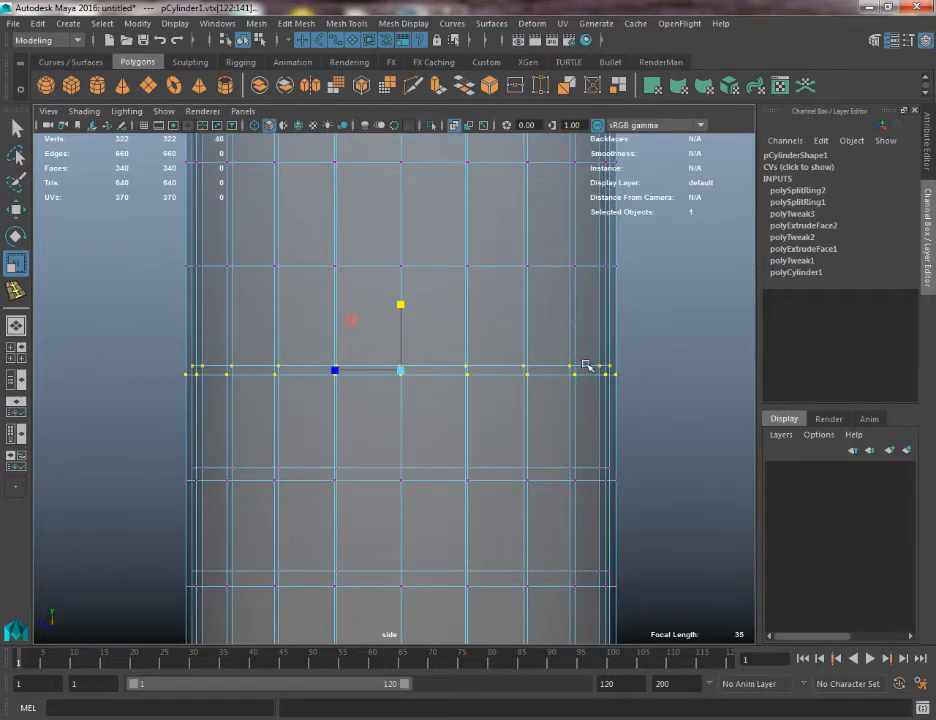
drag(399, 306, 417, 369)
alt+middle_drag(418, 349, 421, 389)
key(ctrl+z)
key(ctrl+z)
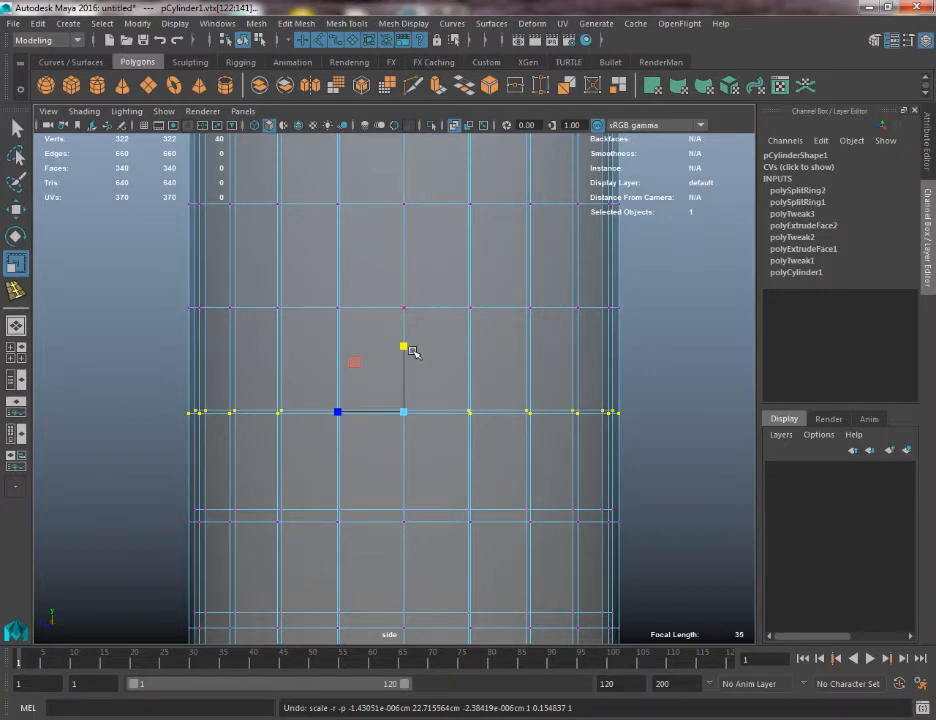
mouse_move(402, 348)
mouse_down()
mouse_move(416, 403)
mouse_move(407, 345)
mouse_up()
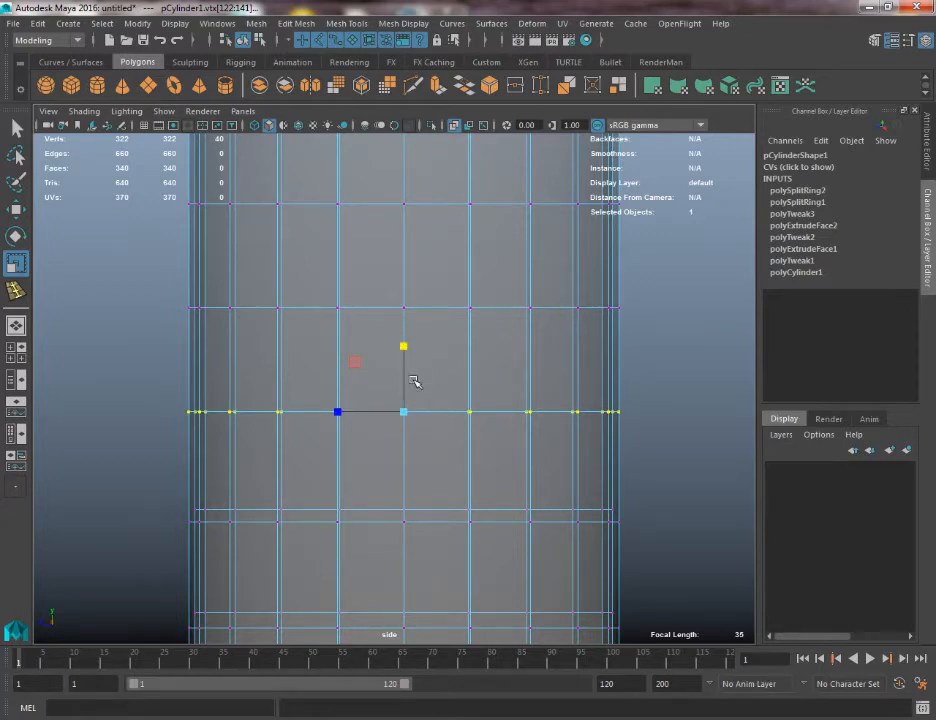
alt+middle_drag(414, 424, 415, 422)
mouse_move(405, 344)
mouse_down()
mouse_move(418, 420)
mouse_move(407, 348)
mouse_up()
Select the fourth inner edge loop below the rim and move it down along Y to align with the outer loop
alt+middle_drag(442, 439, 452, 367)
alt+right_drag(452, 367, 428, 289)
key(q)
alt+middle_drag(470, 401, 455, 320)
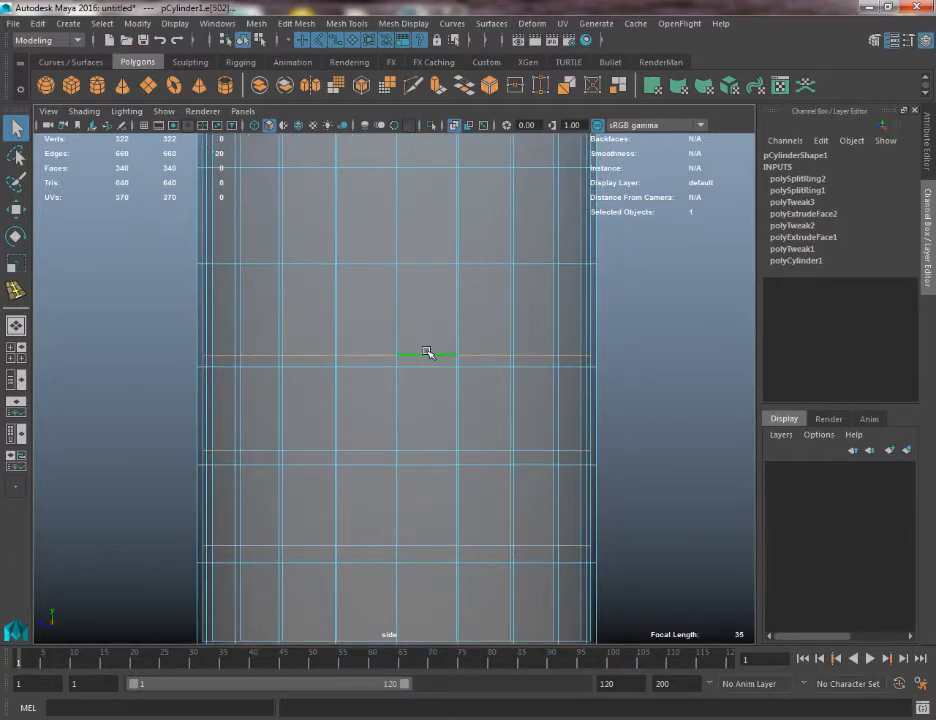
scroll(322, 315, up, 4)
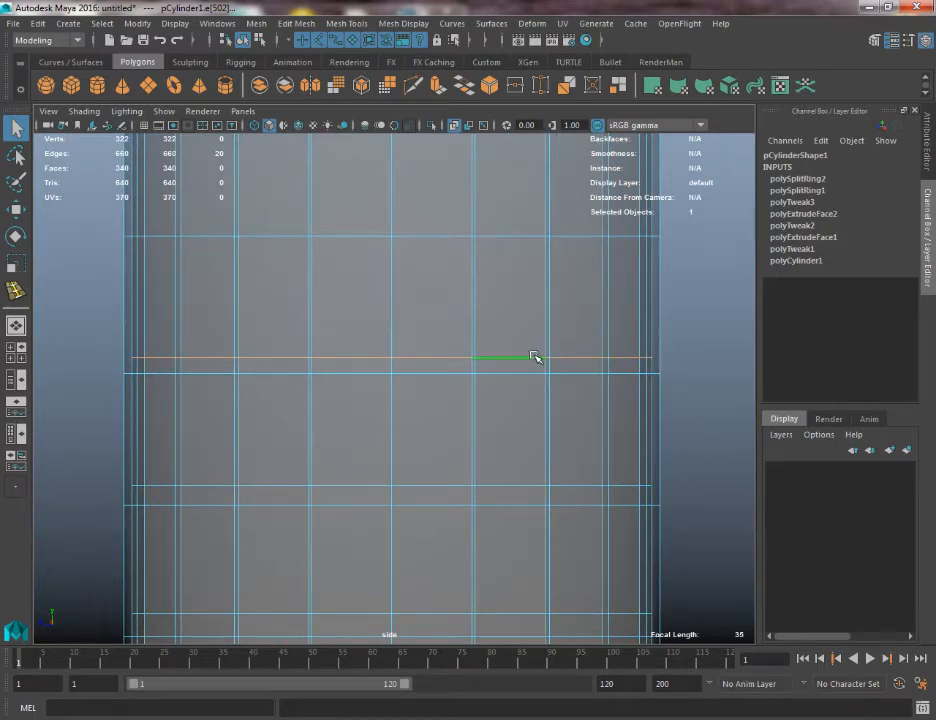
key(w)
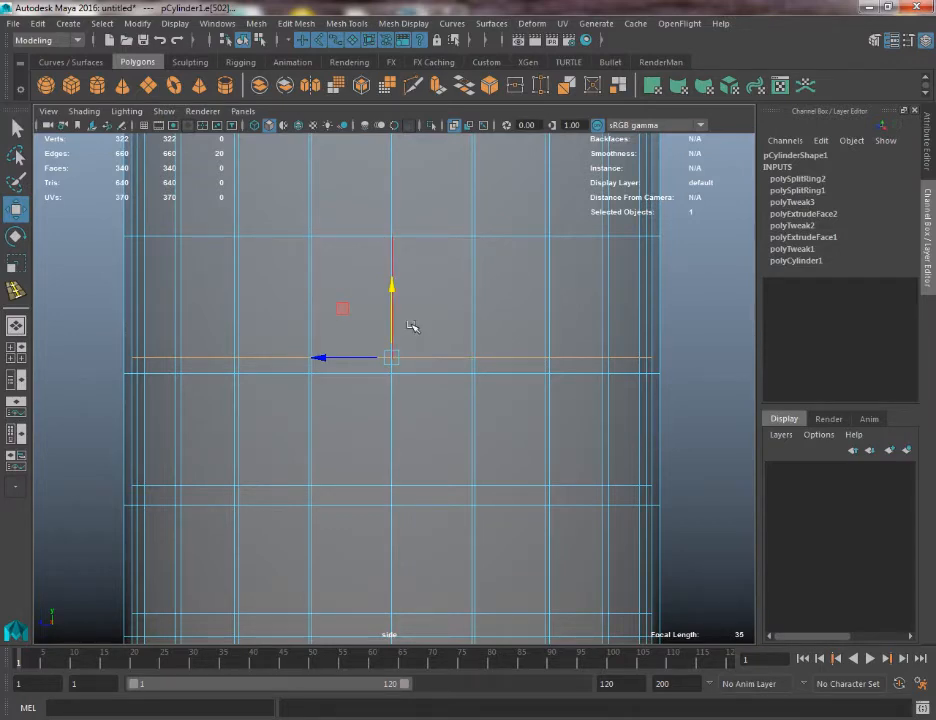
drag(391, 298, 378, 378)
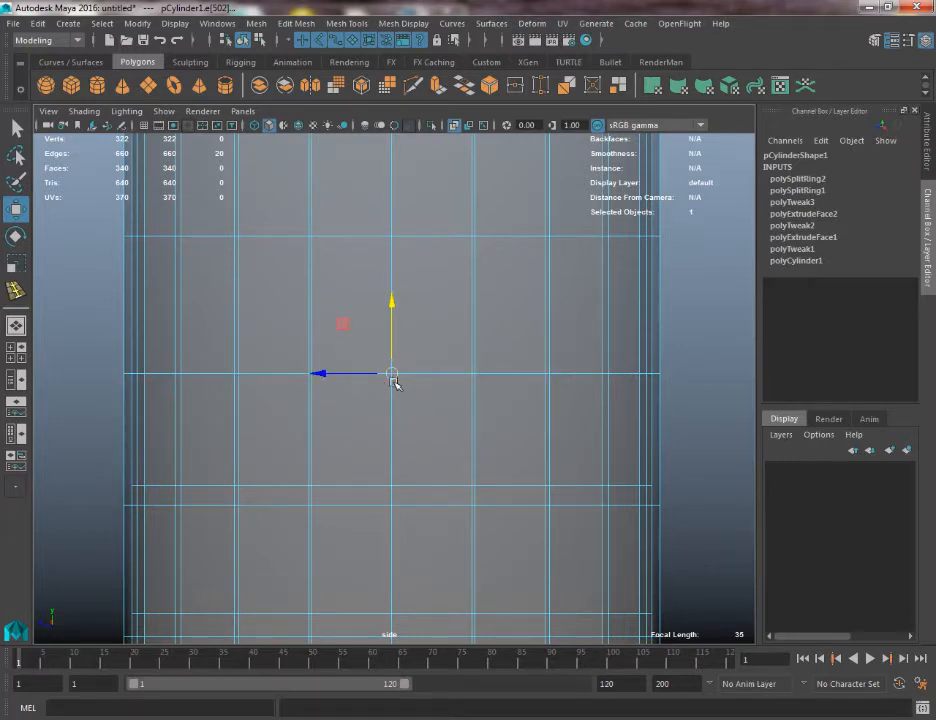
alt+middle_drag(334, 386, 359, 288)
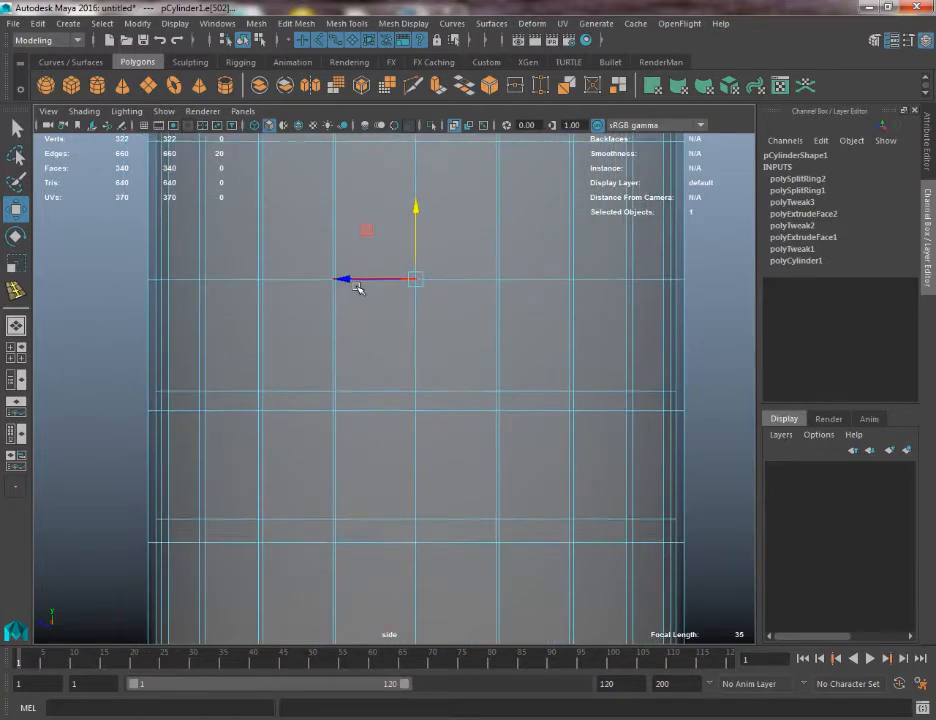
Try to move the fifth and sixth inner edge loops below the rim down along Y onto the outer loops
click(318, 383)
drag(416, 352, 418, 392)
double_click(317, 518)
drag(419, 459, 416, 531)
alt+right_drag(420, 510, 226, 278)
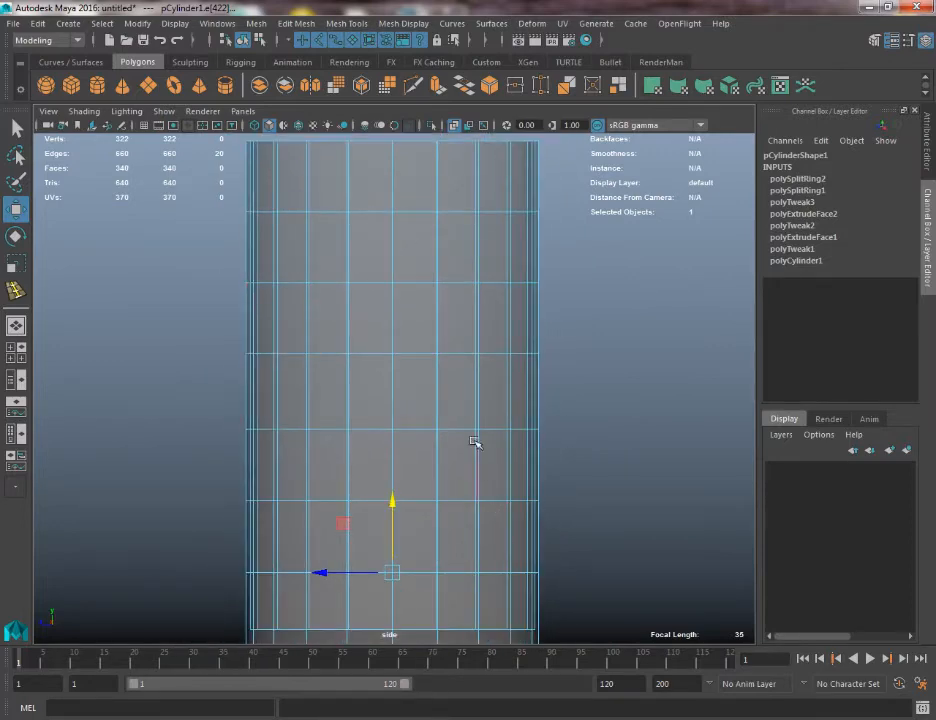
Undo the recent inner edge loop moves and the flattening of the third vertex row
key(ctrl+z)
key(ctrl+z)
key(ctrl+z)
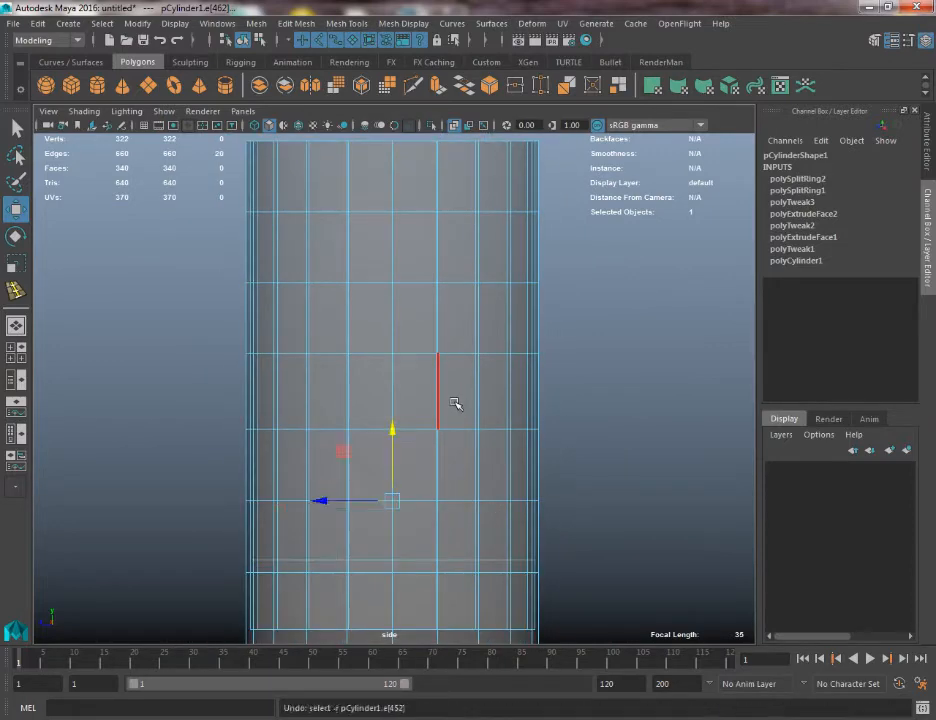
key(ctrl+z)
key(ctrl+z)
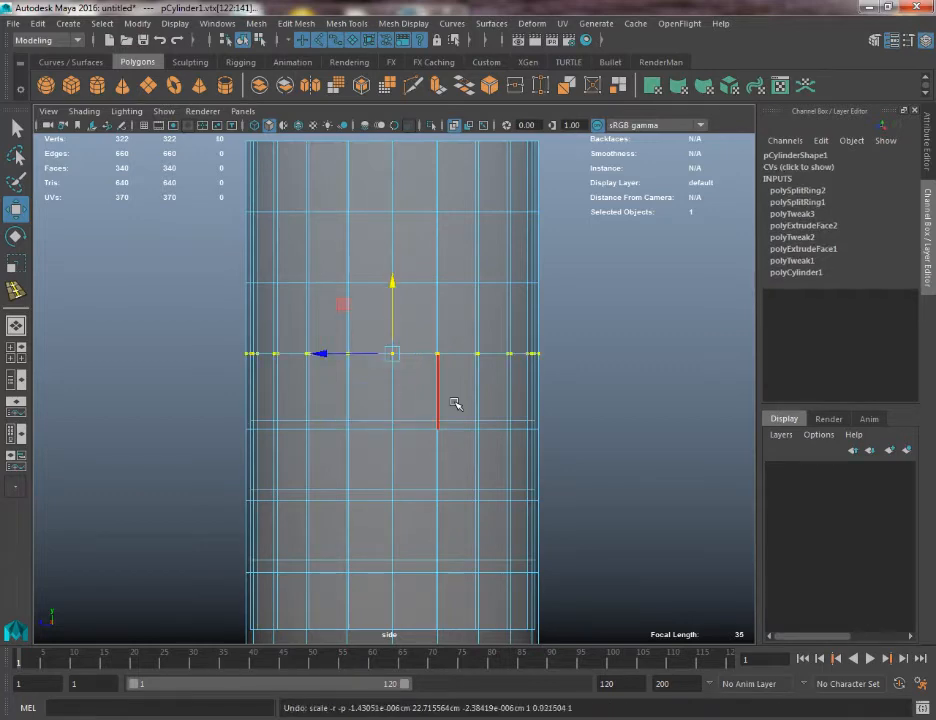
key(ctrl+z)
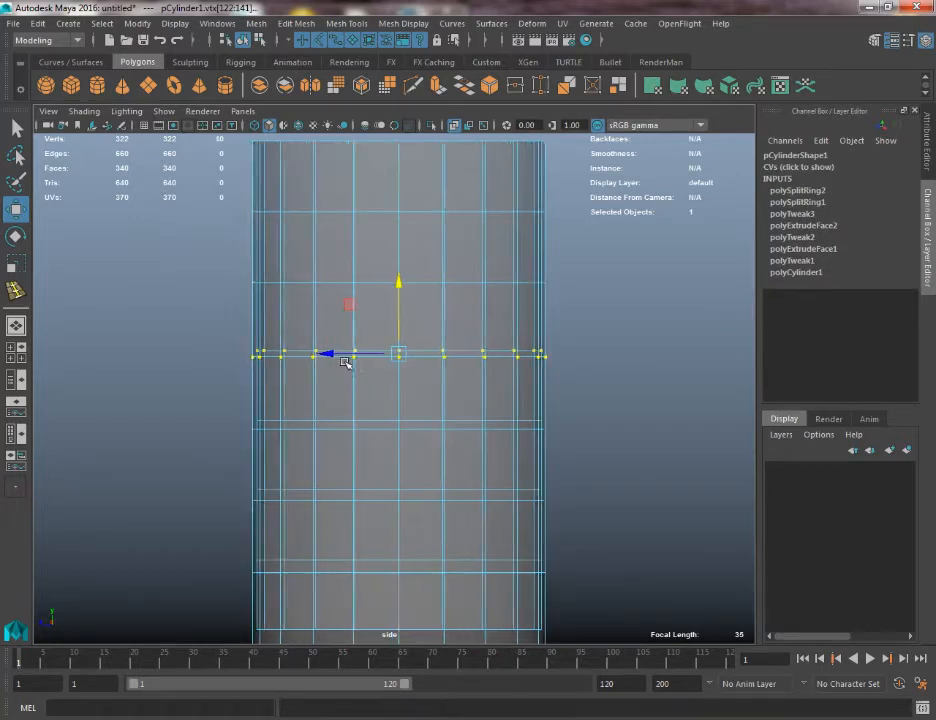
Select the third inner and outer vertex row below the rim and scale it flat along Y
alt+right_drag(347, 357, 440, 470)
key(q)
right_drag(397, 388, 340, 322)
drag(66, 306, 744, 386)
key(space)
drag(372, 353, 352, 299)
key(space)
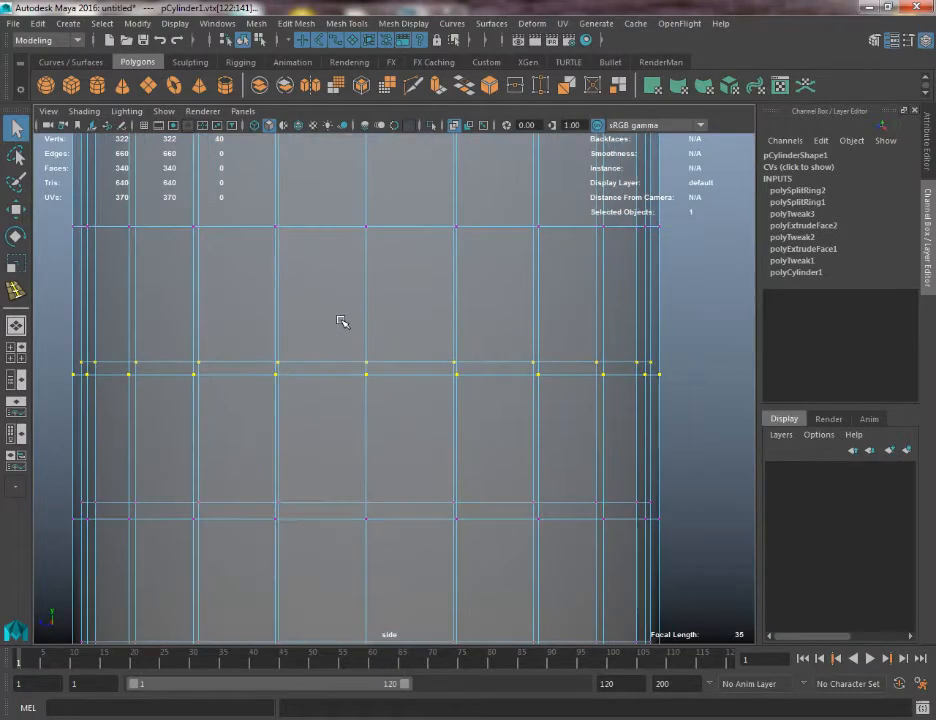
key(r)
drag(375, 361, 376, 368)
drag(367, 305, 373, 363)
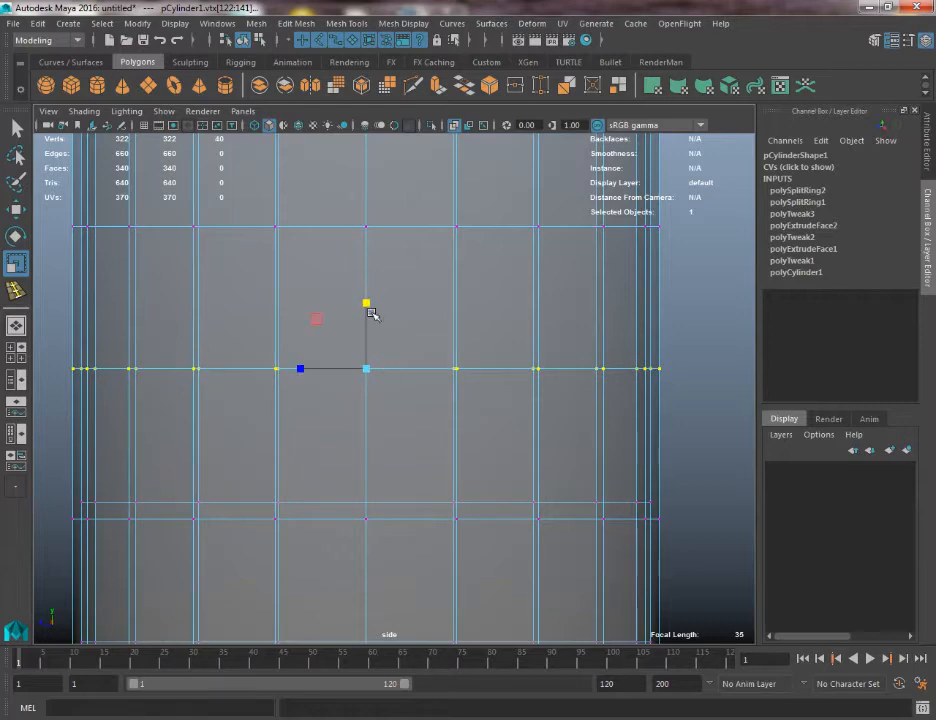
drag(372, 314, 380, 363)
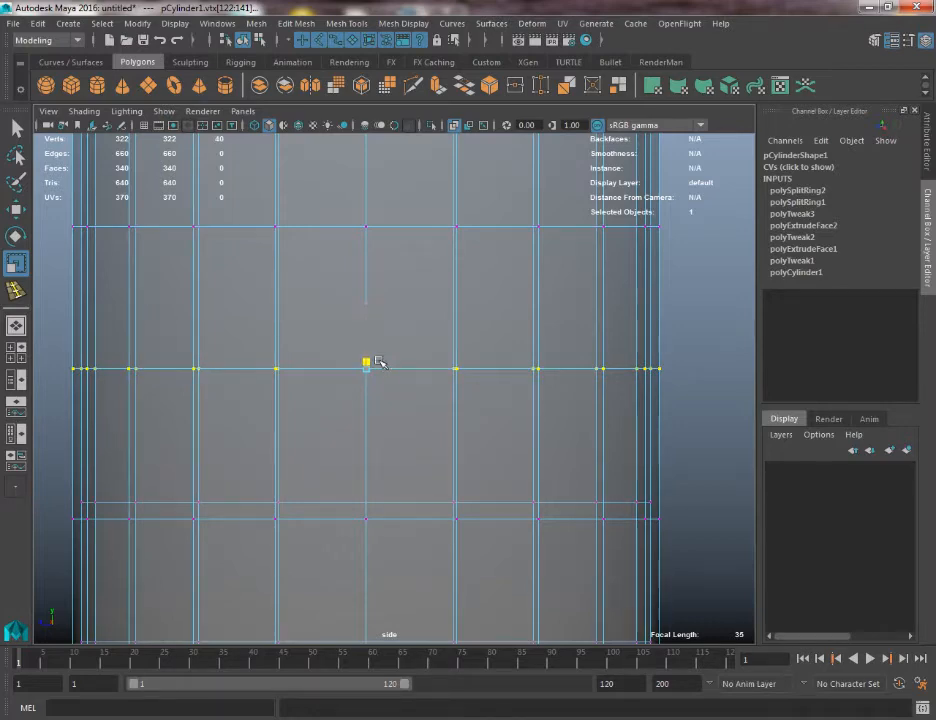
drag(368, 305, 391, 368)
Select the fourth inner edge loop below the rim and move it down along Y onto the outer loop
alt+middle_drag(435, 460, 423, 372)
key(q)
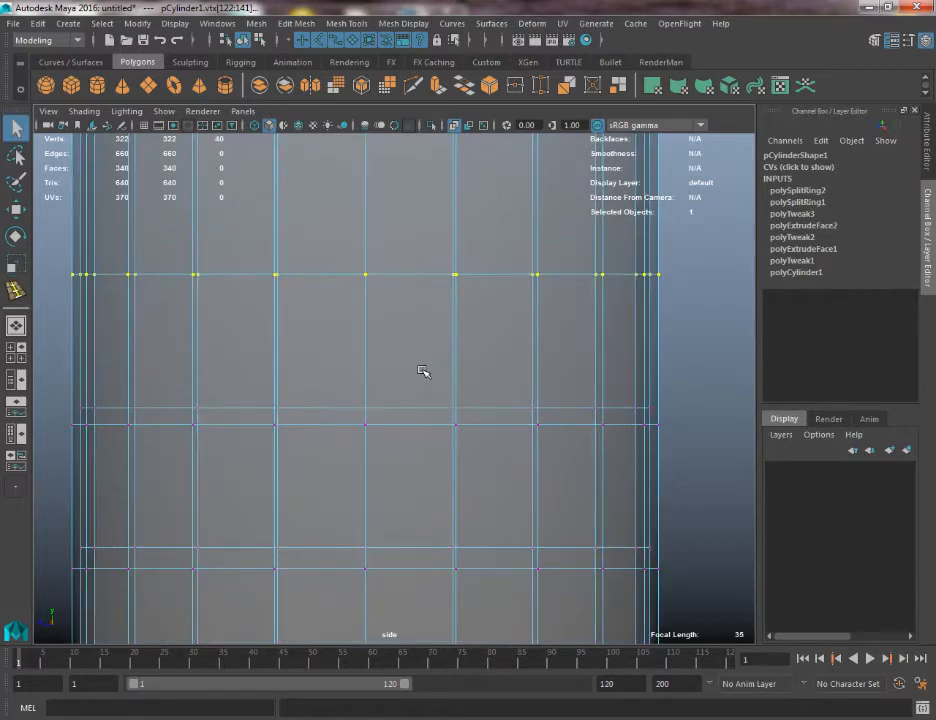
right_drag(422, 330, 426, 303)
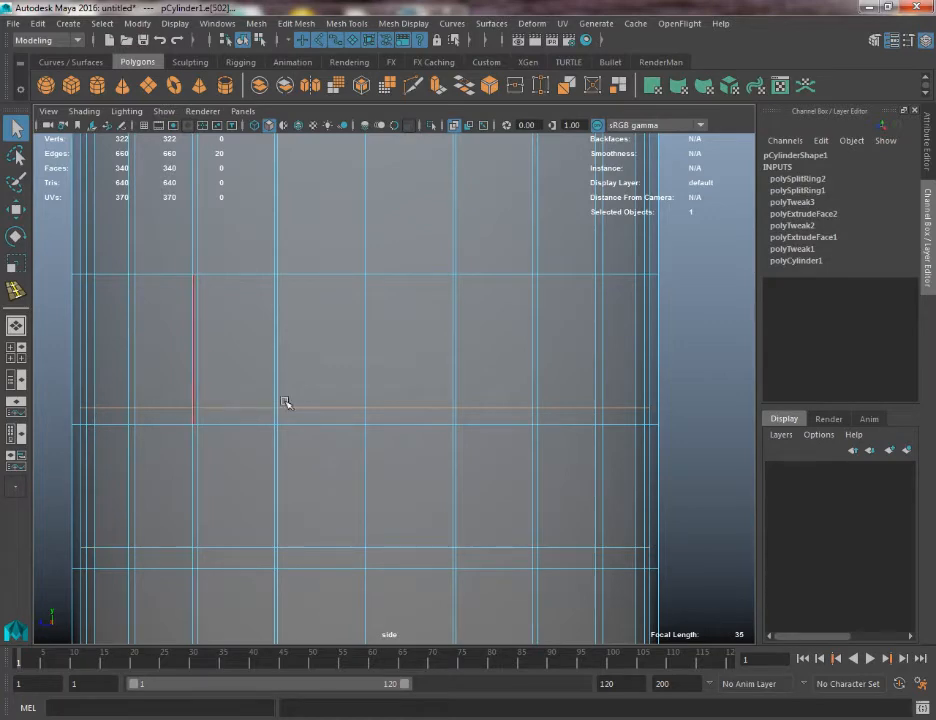
key(w)
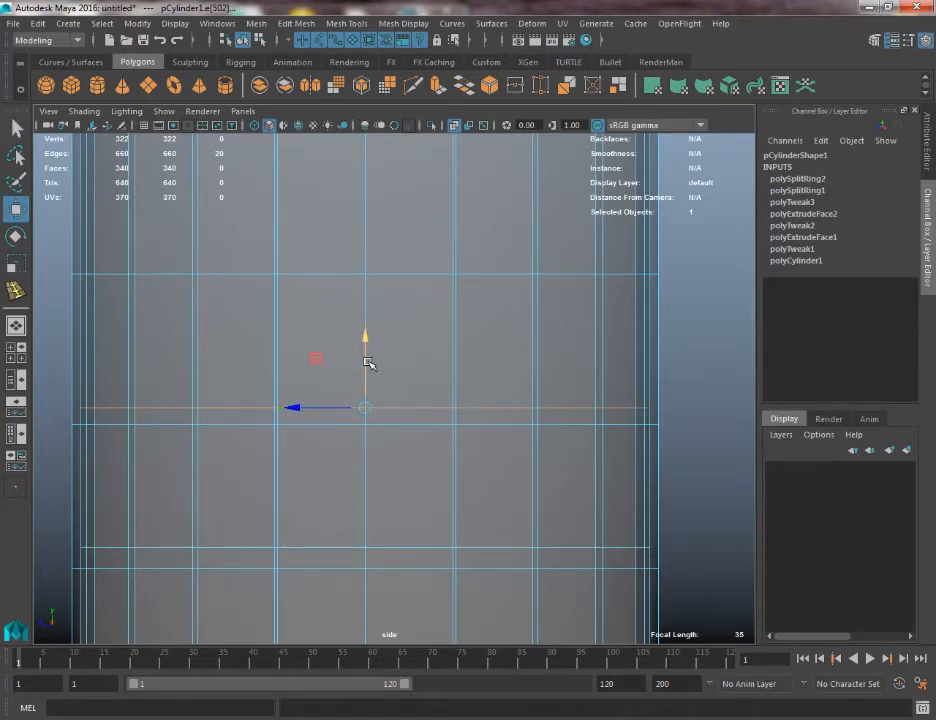
drag(366, 341, 296, 421)
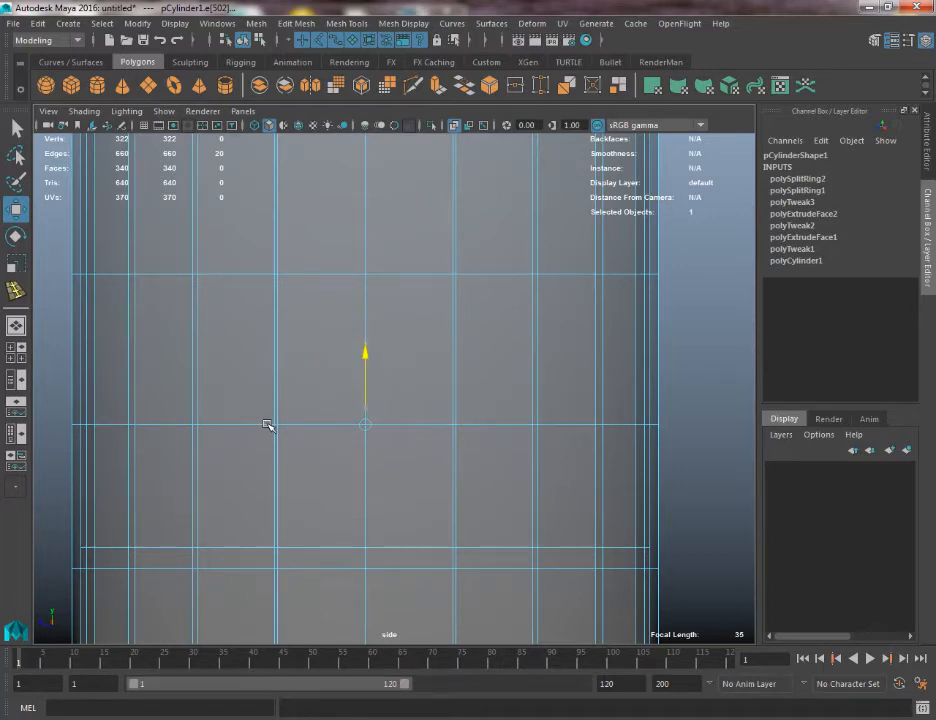
drag(268, 426, 267, 430)
alt+middle_drag(279, 430, 314, 222)
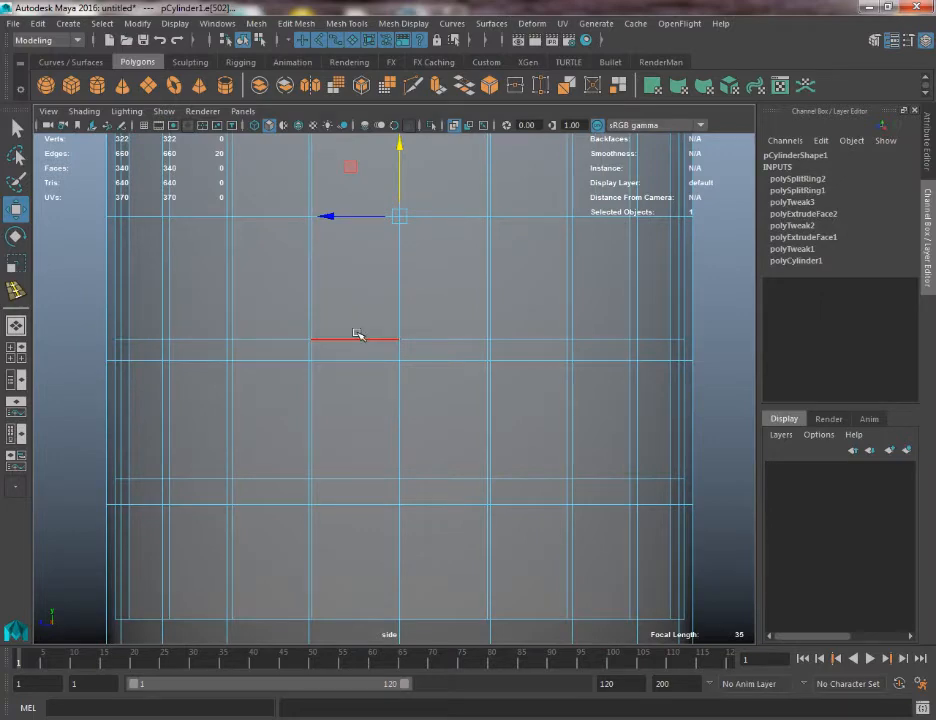
Move the fifth and sixth inner edge loops below the rim down along Y to align with their outer loops
double_click(358, 336)
drag(401, 300, 324, 354)
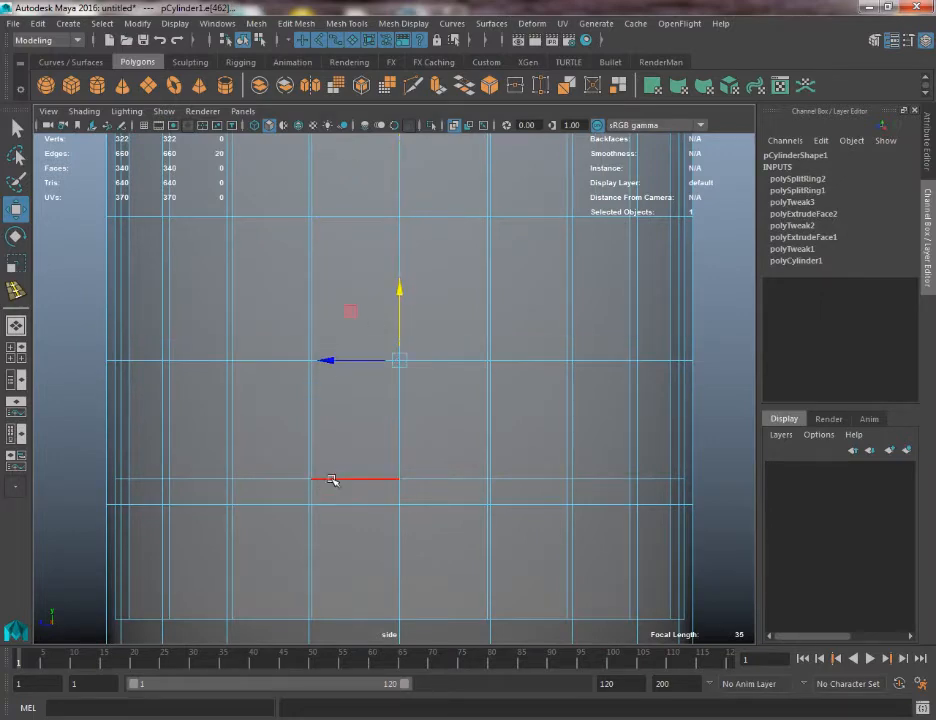
double_click(333, 479)
drag(401, 454, 345, 492)
scroll(384, 547, down, 3)
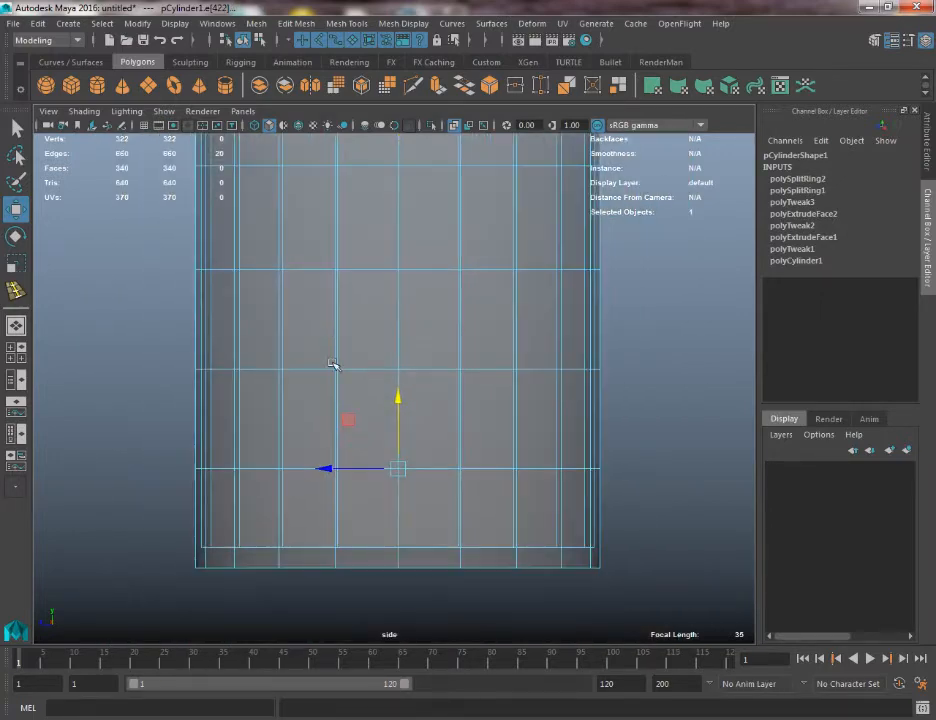
alt+middle_drag(338, 181, 265, 323)
scroll(310, 278, down, 2)
scroll(266, 335, down, 1)
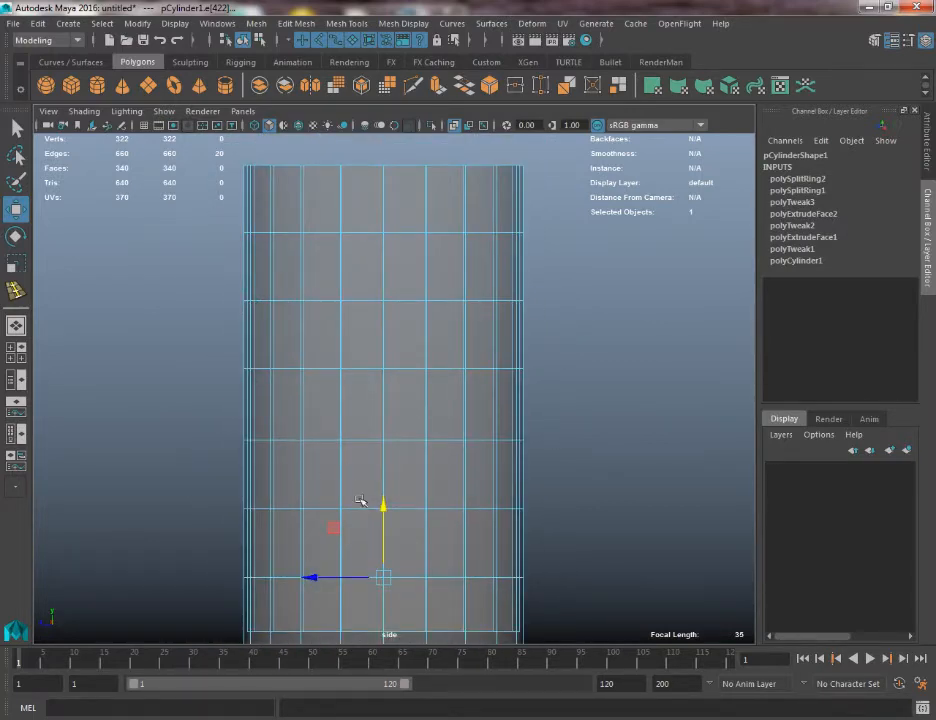
Turn off X-ray display and examine the barrel's aligned edge loops in the perspective view, ending in the side view
key(space)
drag(384, 501, 441, 192)
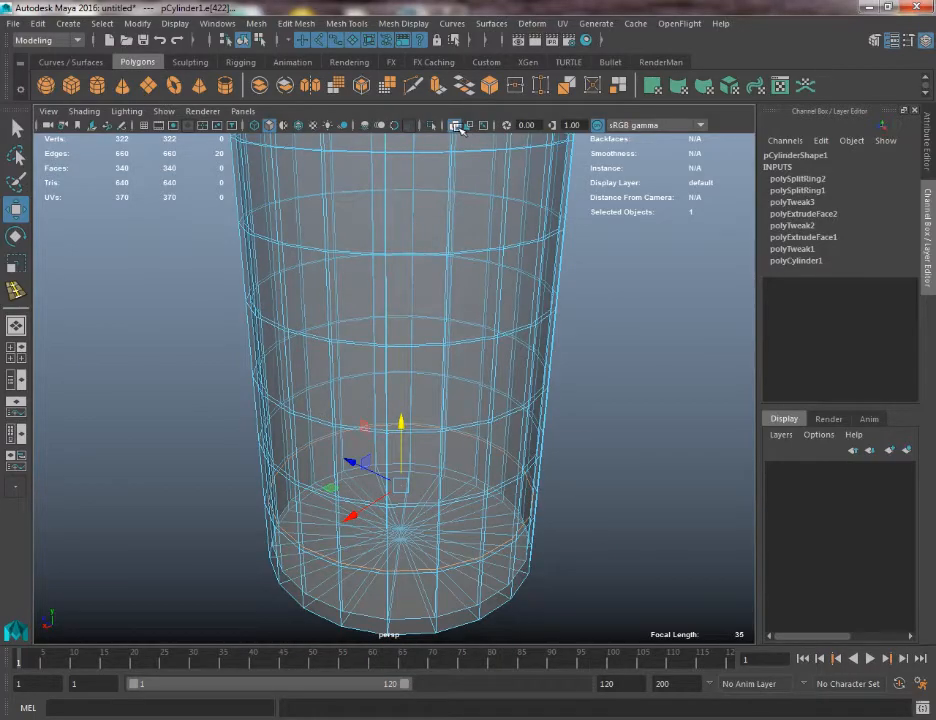
click(457, 126)
alt+middle_drag(363, 342, 368, 474)
mouse_move(368, 474)
alt+mouse_down()
mouse_move(370, 509)
mouse_move(376, 429)
mouse_move(359, 491)
mouse_move(359, 340)
mouse_move(391, 341)
mouse_move(389, 359)
alt+mouse_up()
key(space)
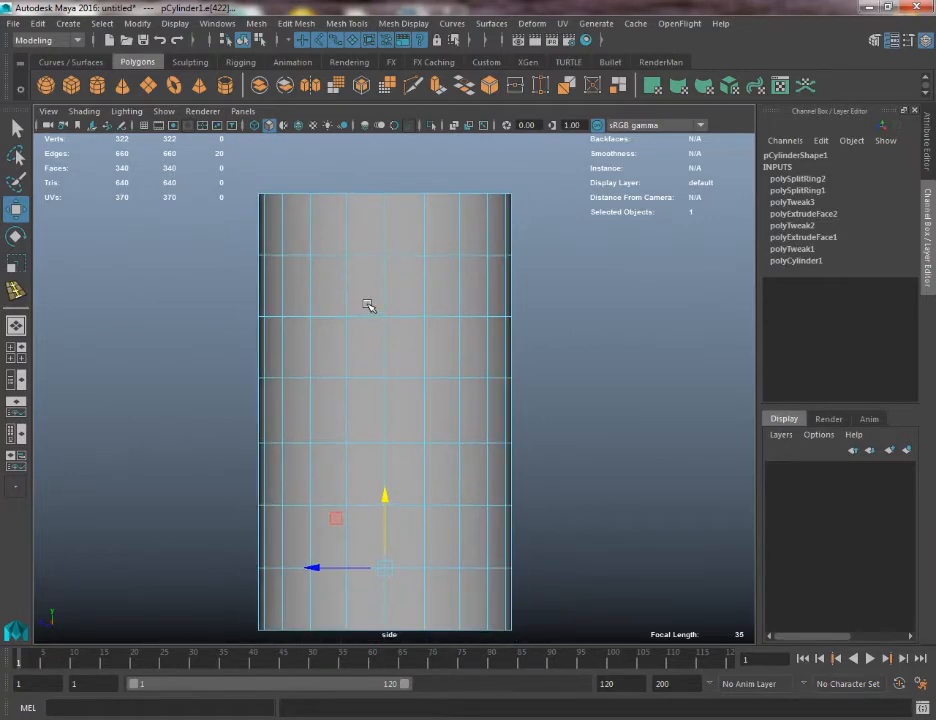
right_drag(368, 305, 320, 282)
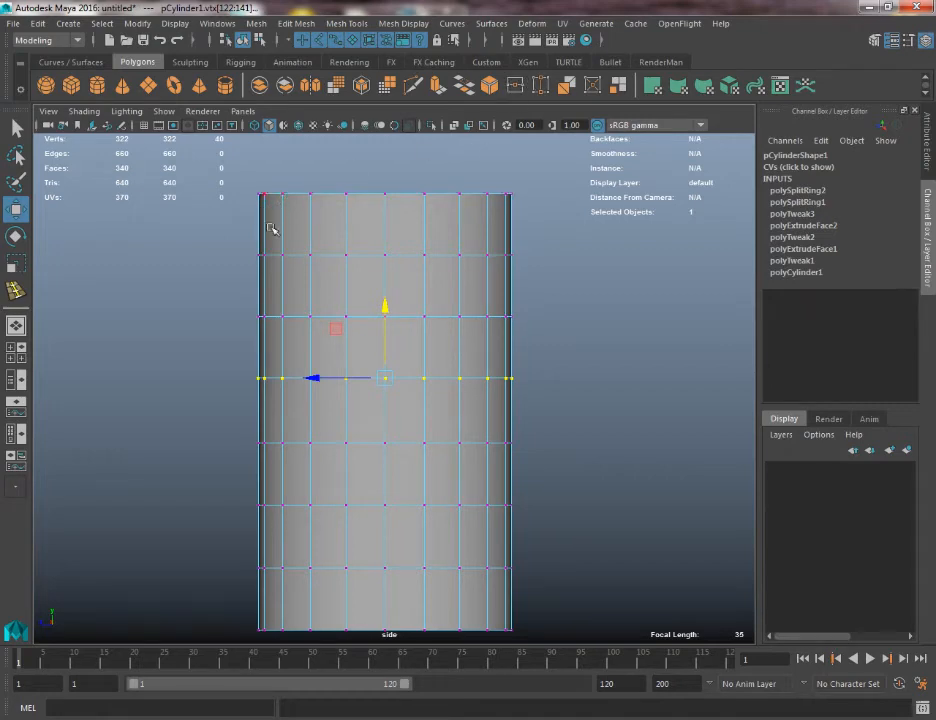
right_drag(281, 318, 274, 266)
click(272, 318)
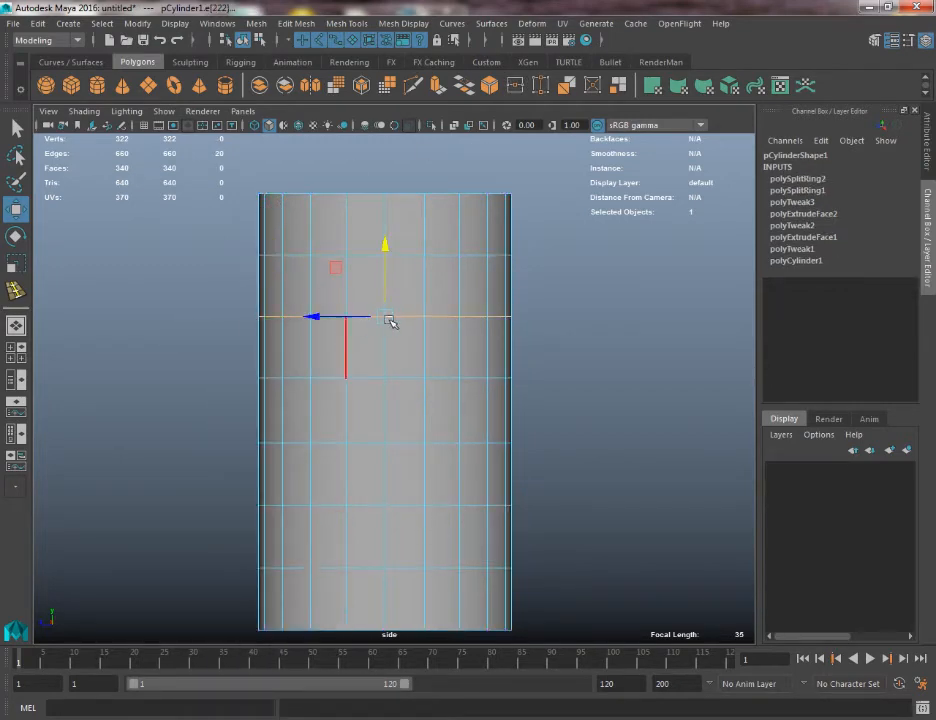
shift+click(328, 507)
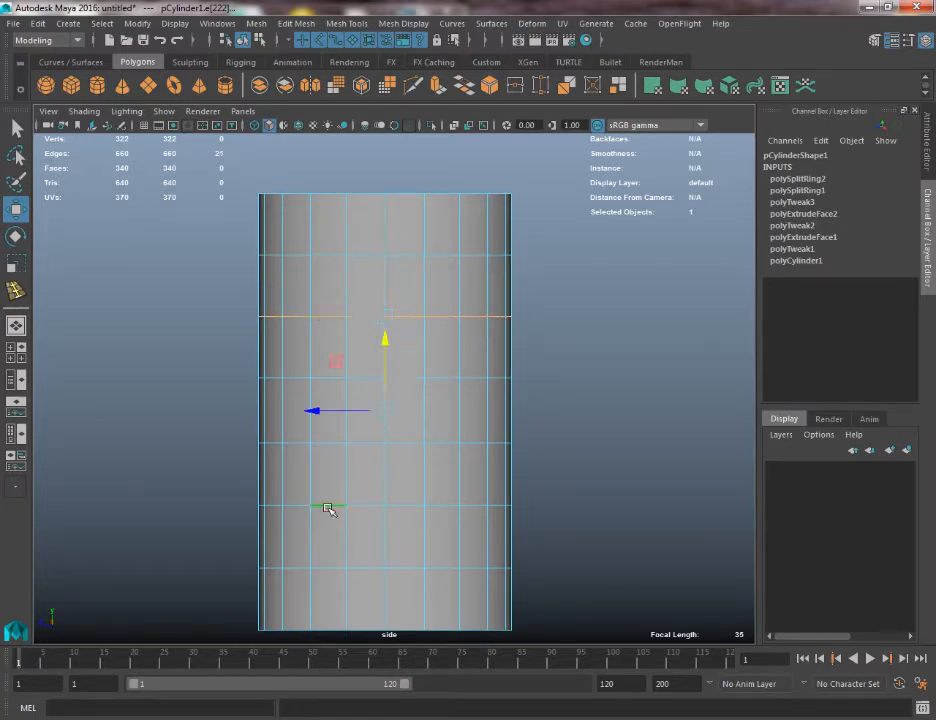
shift+double_click(328, 507)
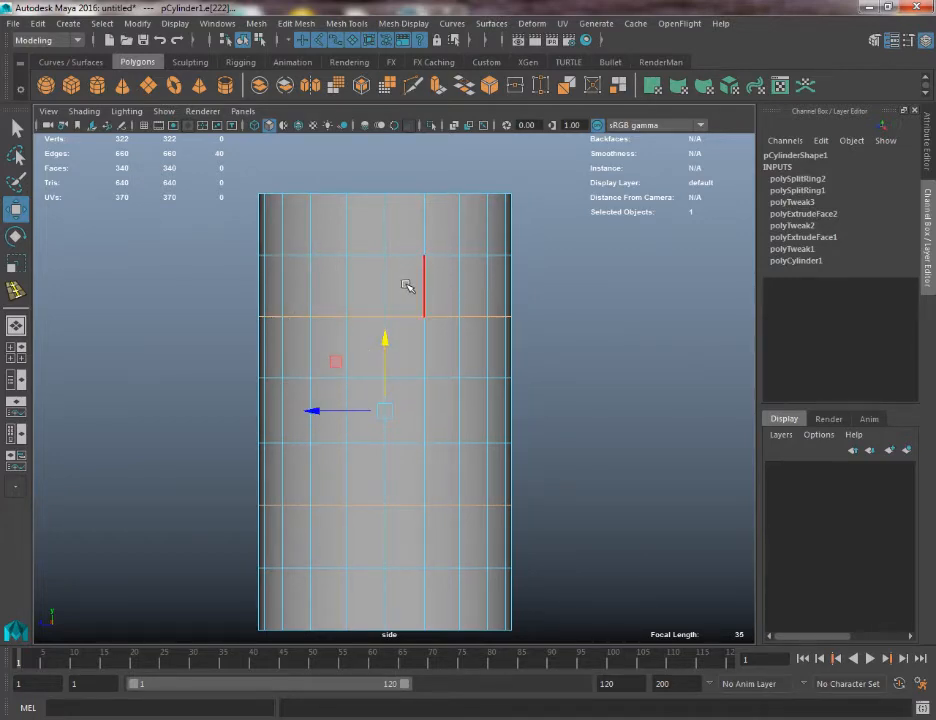
Select the first and sixth vertex rows on both walls and scale them together along Y to just outside the second and fifth rows
right_drag(391, 263, 249, 237)
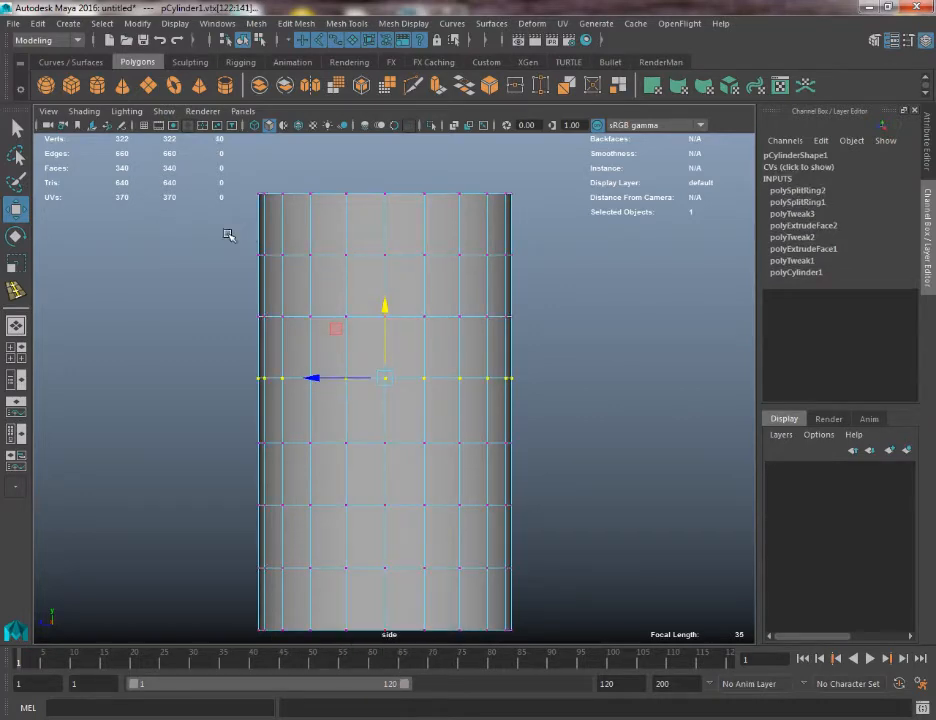
drag(228, 234, 591, 266)
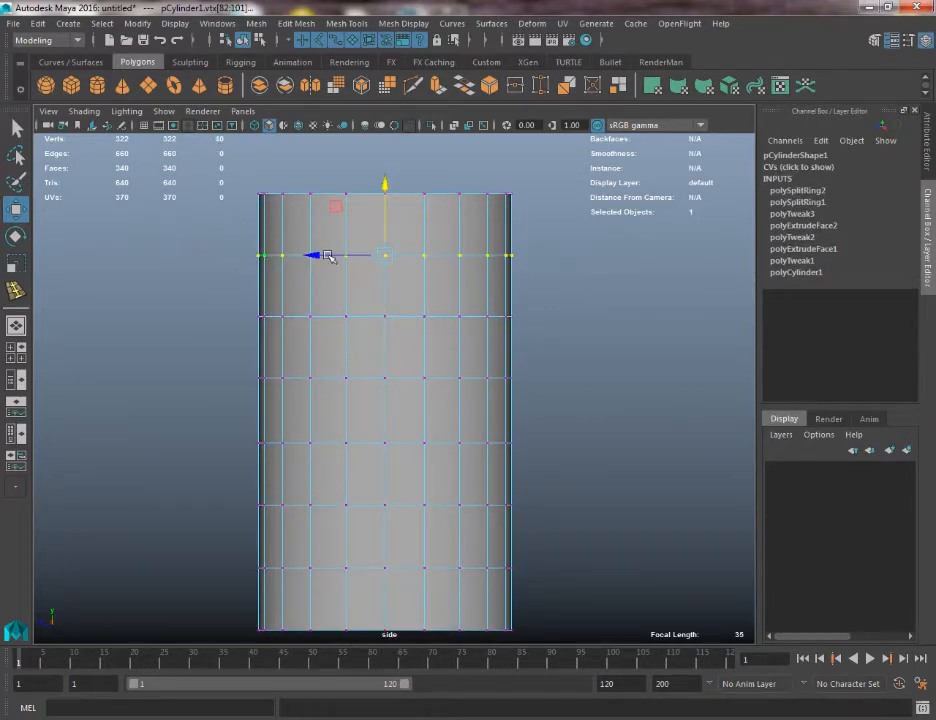
click(454, 125)
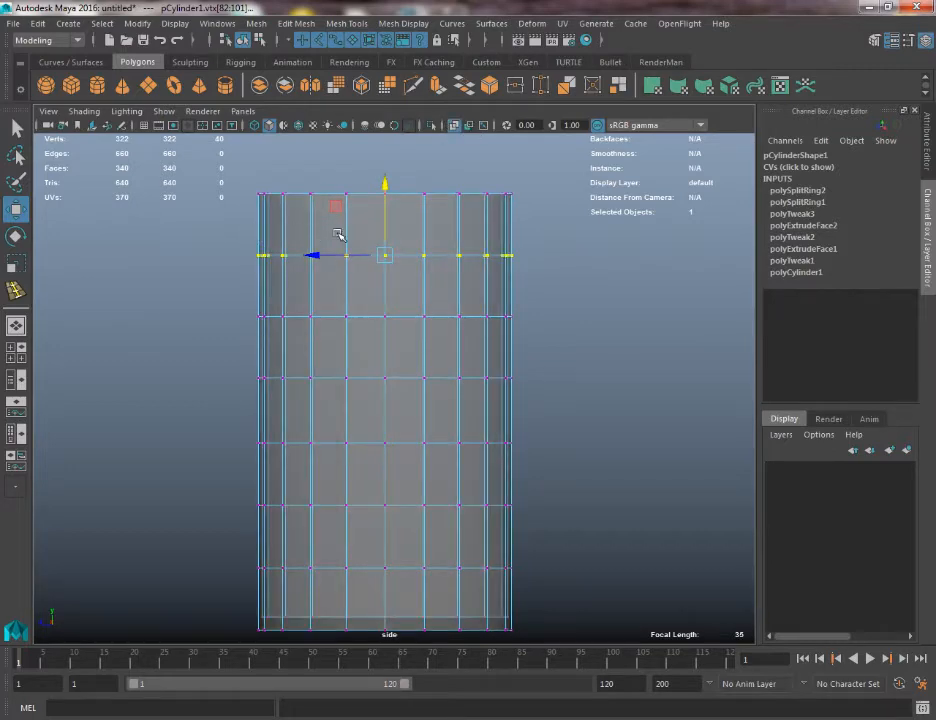
drag(570, 228, 224, 278)
drag(246, 539, 553, 591)
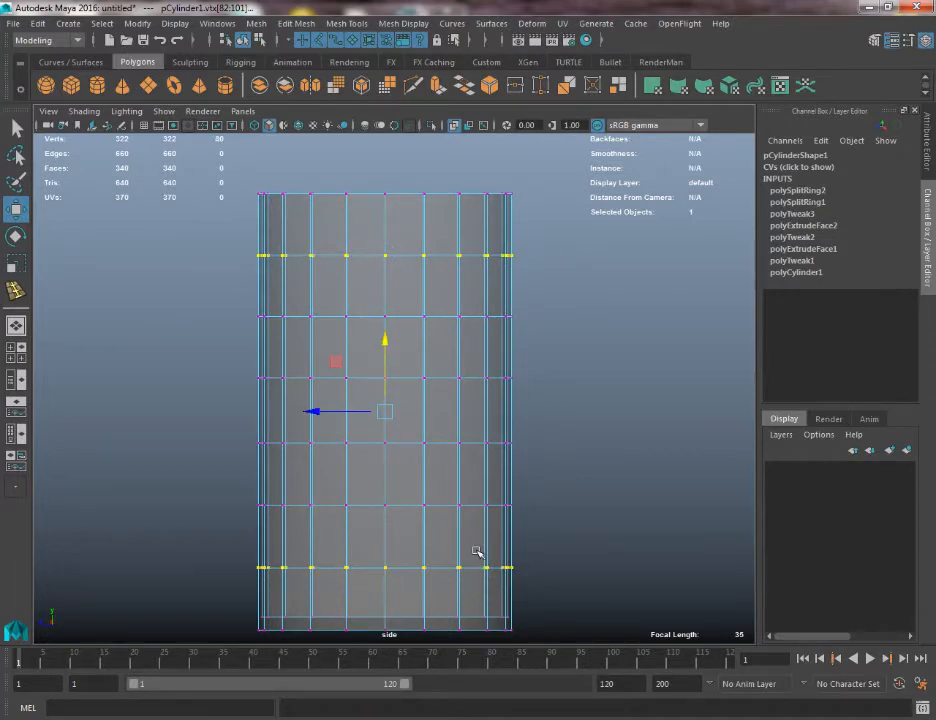
key(r)
click(456, 125)
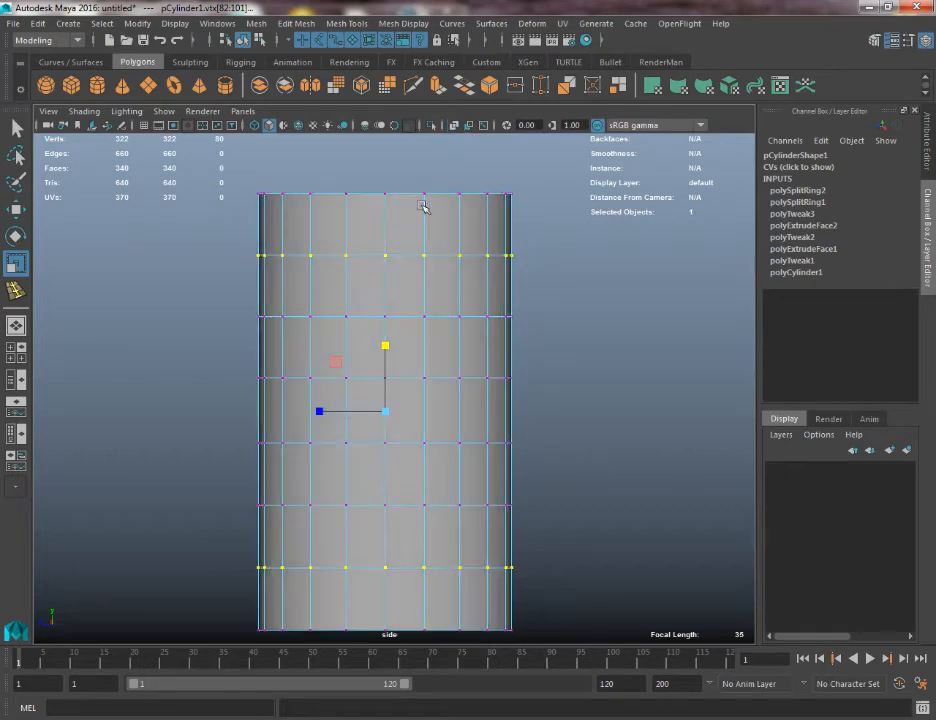
drag(386, 341, 393, 371)
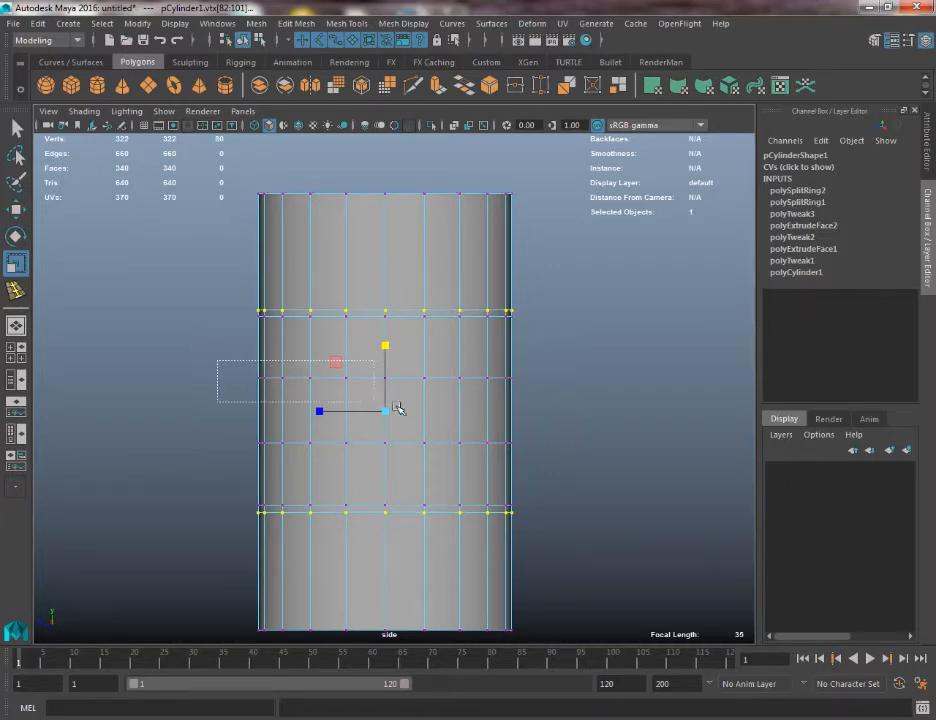
Select the third and fourth vertex rows and scale them apart along Y to just inside the second and fifth rows
drag(397, 408, 560, 461)
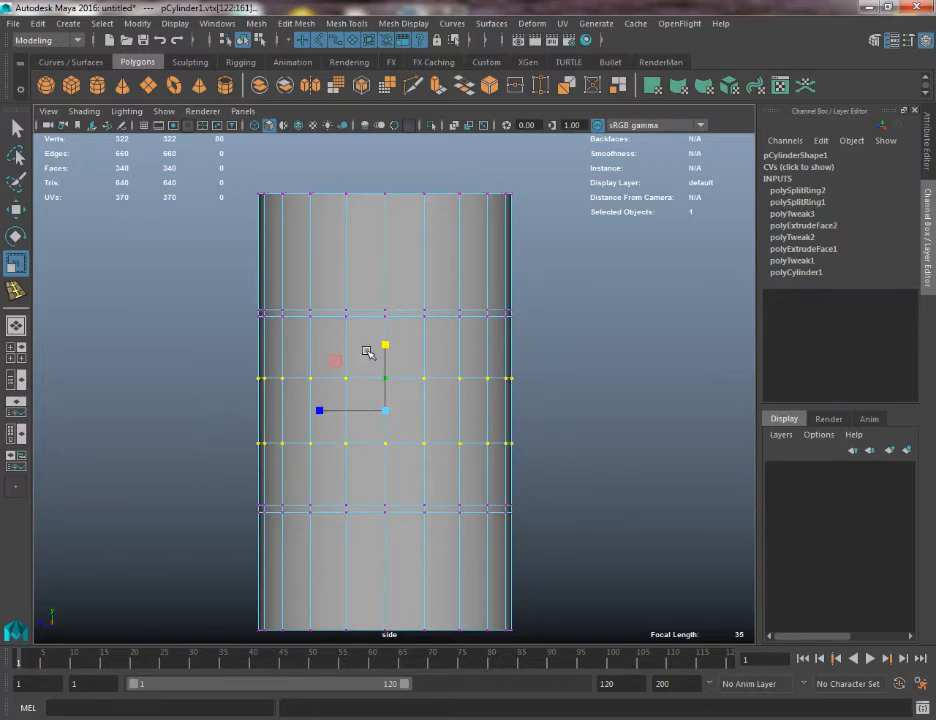
drag(387, 304, 402, 233)
key(ctrl+z)
scroll(467, 342, up, 1)
scroll(472, 340, up, 2)
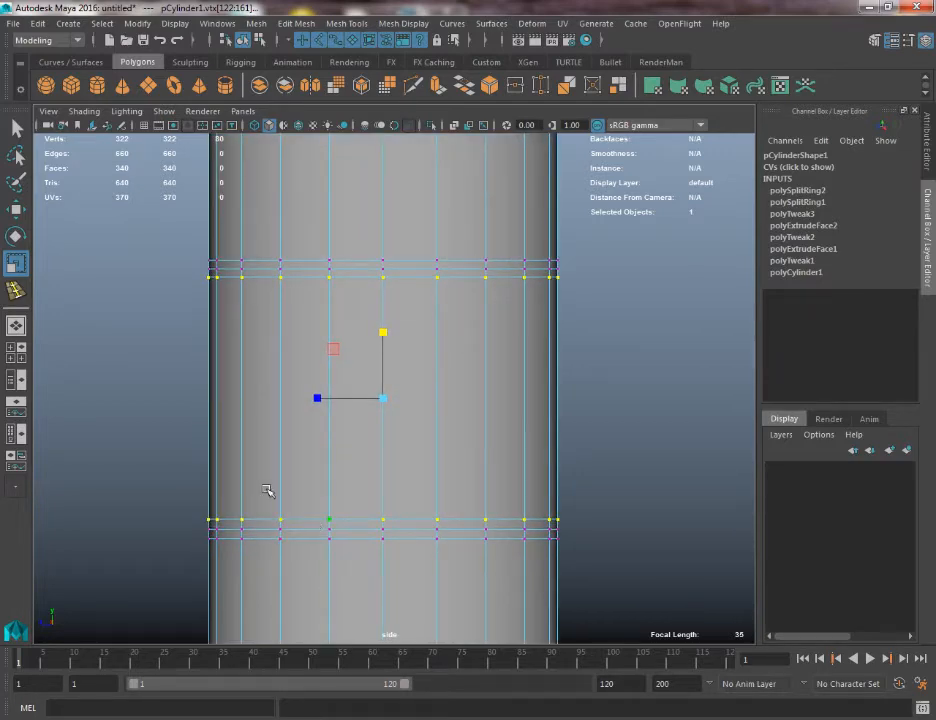
Examine the two groups of closely spaced edge loops on both walls in perspective and side views, with X-ray display on
alt+middle_drag(251, 483, 251, 533)
scroll(246, 430, down, 2)
key(space)
drag(248, 420, 318, 376)
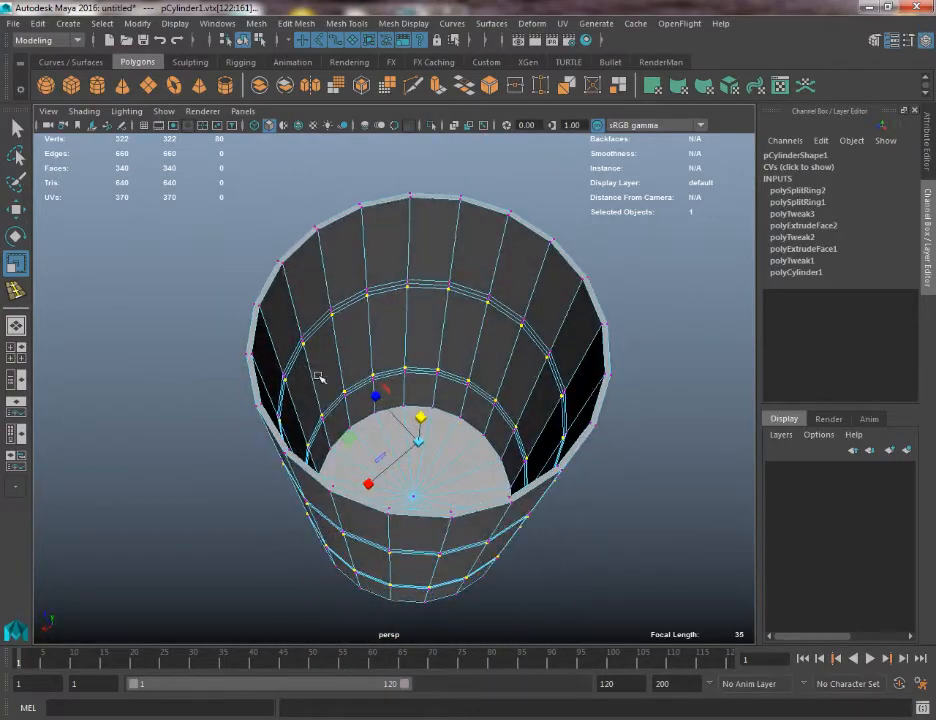
scroll(293, 359, up, 3)
key(space)
drag(357, 320, 432, 323)
click(456, 125)
scroll(355, 351, up, 3)
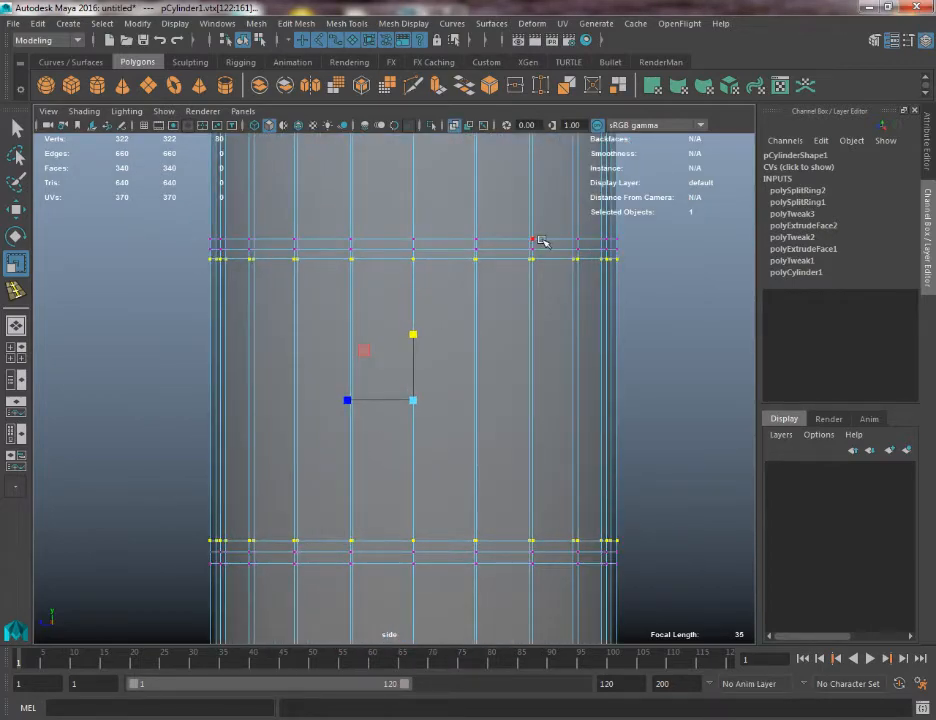
key(space)
drag(541, 240, 547, 214)
alt+drag(420, 332, 442, 296)
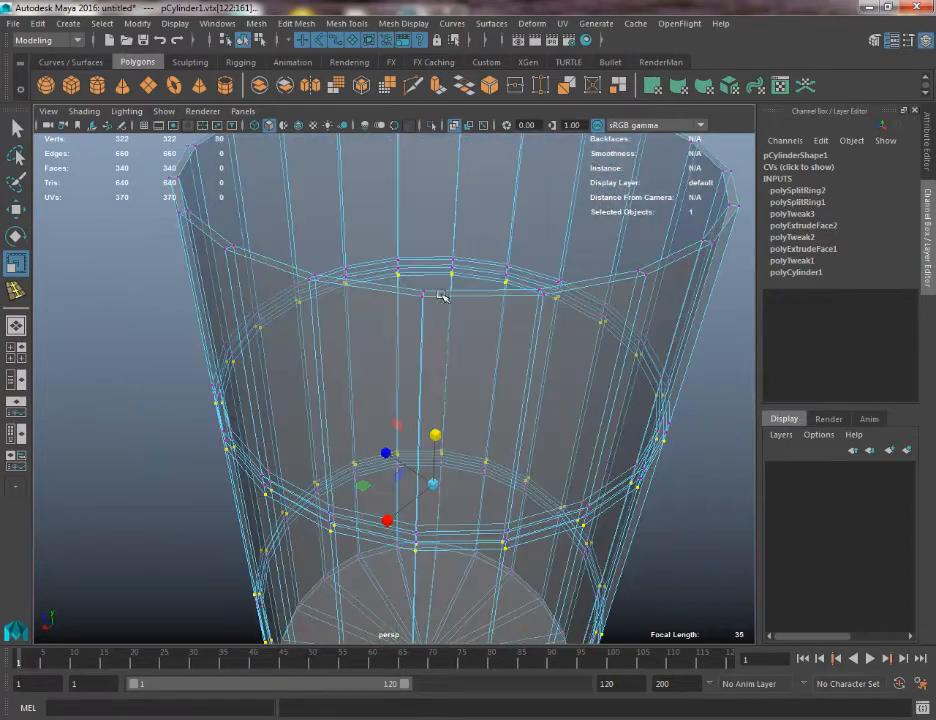
alt+right_drag(442, 296, 390, 292)
Save the scene as barrel_01 in the project's scenes folder, in Maya Binary format
click(37, 23)
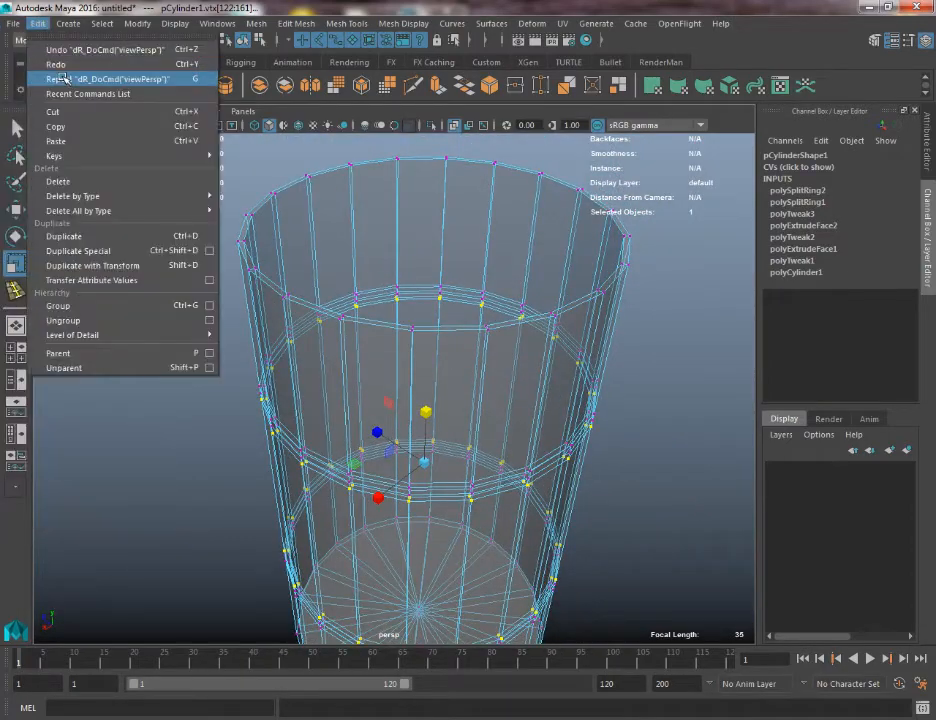
click(35, 97)
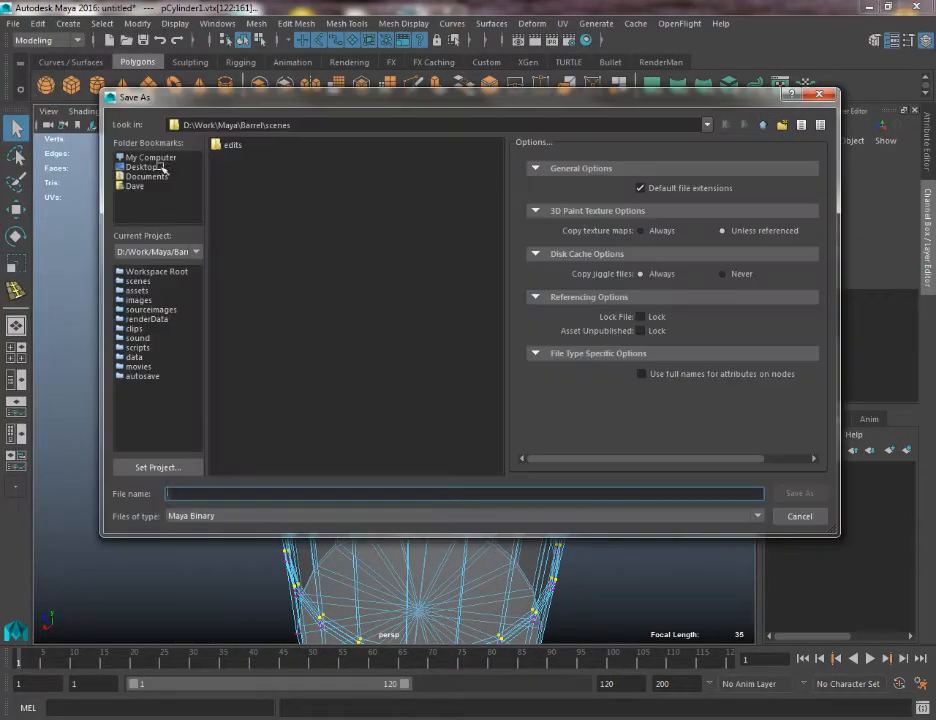
text(barrel_01)
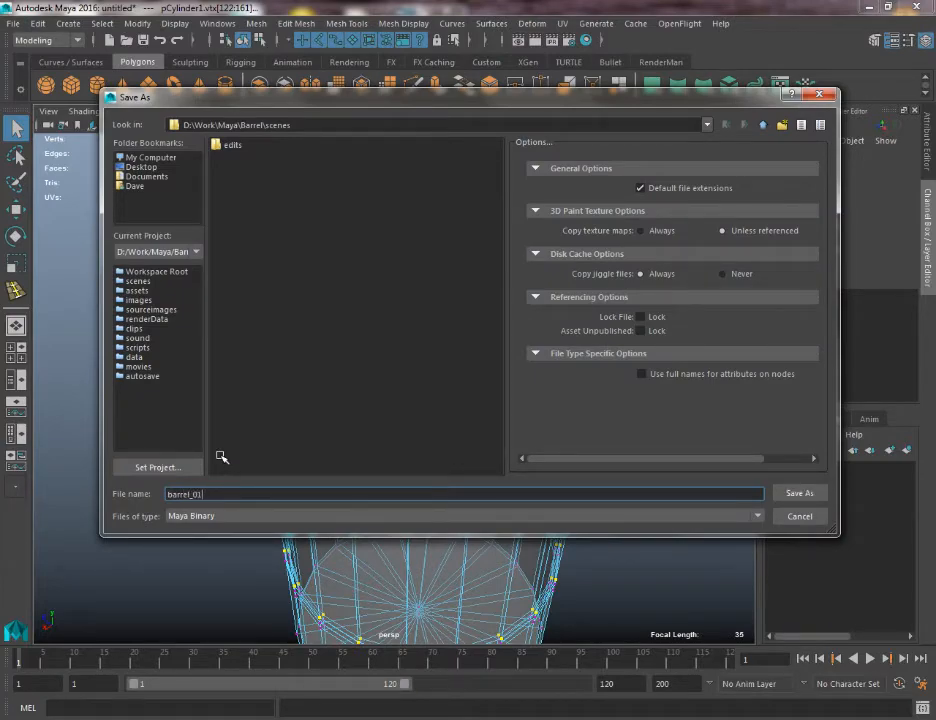
key(Return)
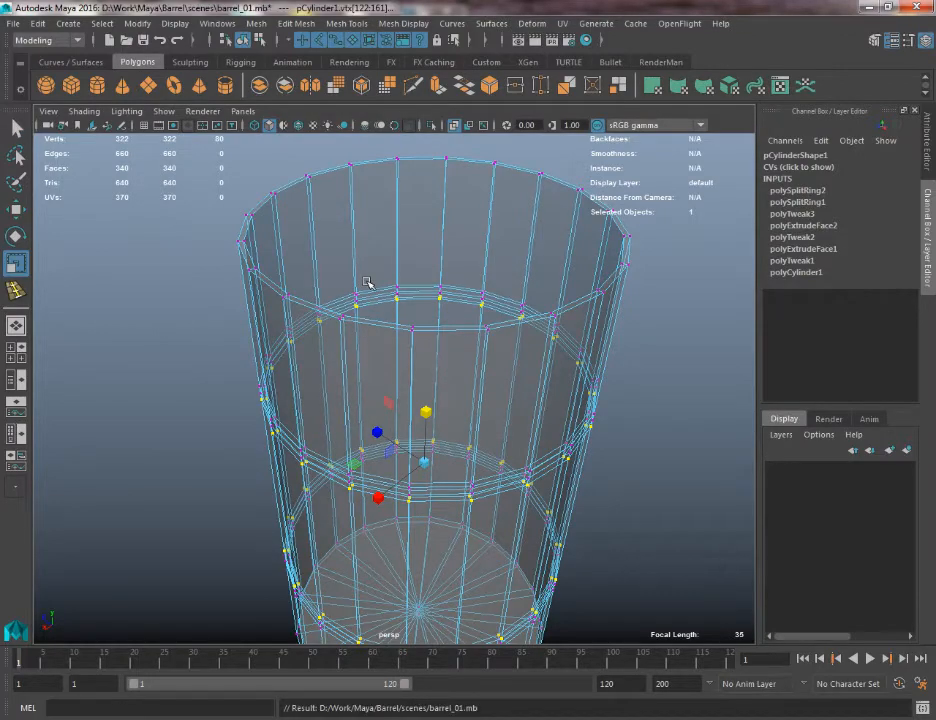
Return the barrel to object mode, turn off X-ray display and switch to edge selection
right_drag(367, 283, 400, 259)
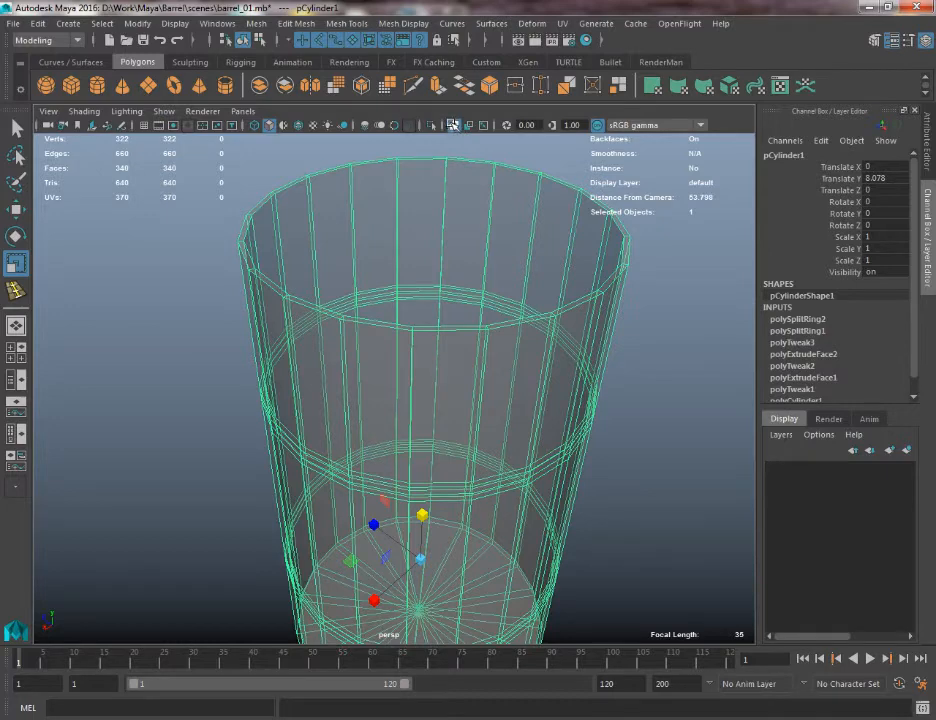
click(454, 125)
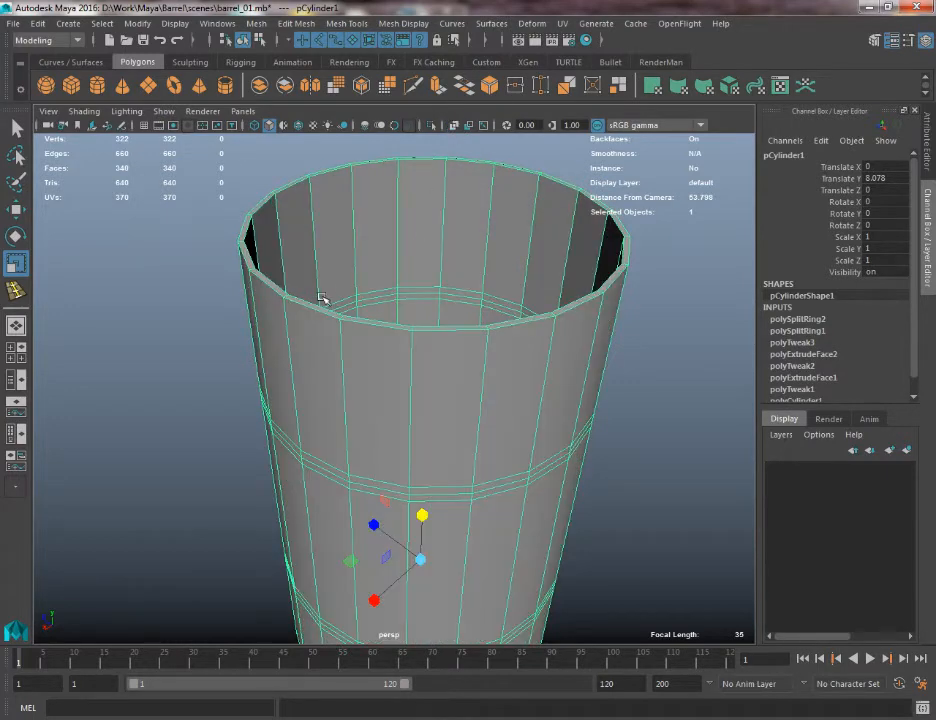
right_drag(322, 298, 322, 258)
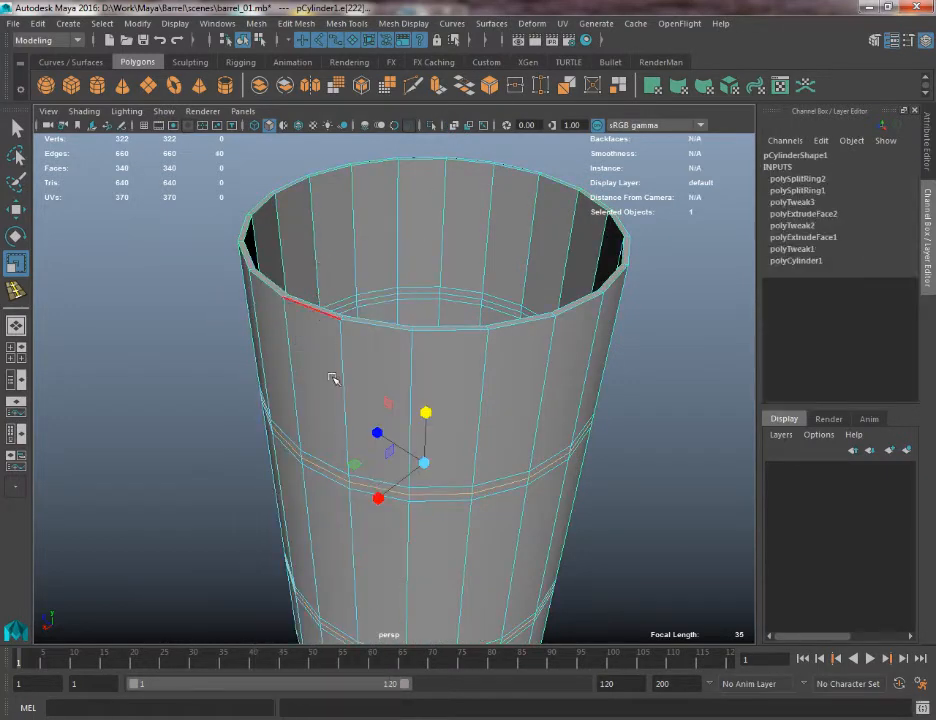
Select the middle edge loop of both the upper and lower bands on the barrel's inner wall
alt+middle_drag(345, 327, 374, 154)
alt+drag(345, 262, 428, 280)
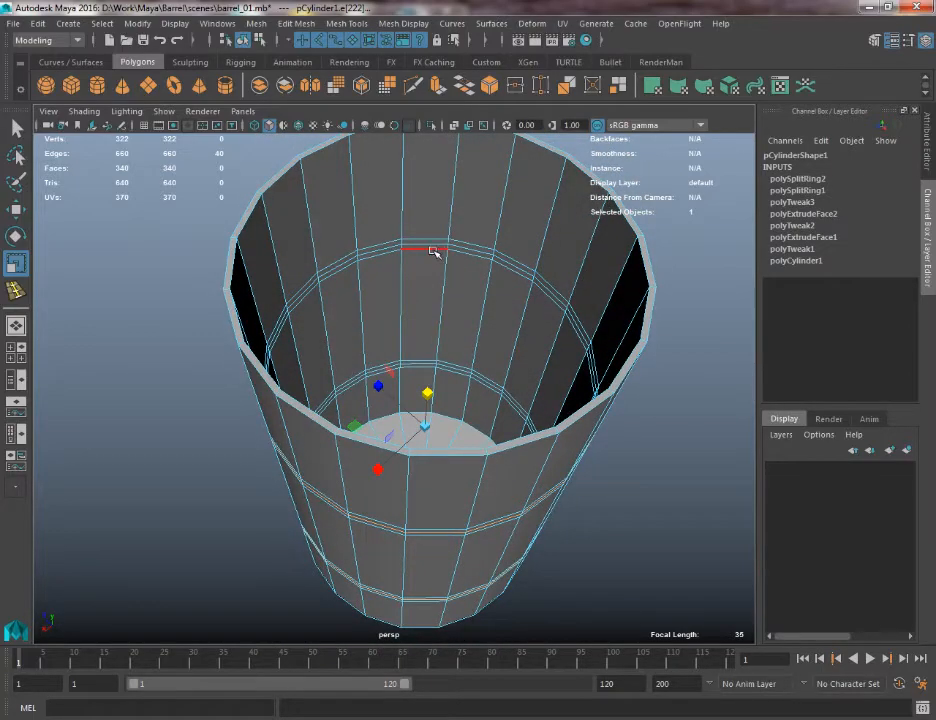
key(q)
alt+right_drag(432, 244, 468, 316)
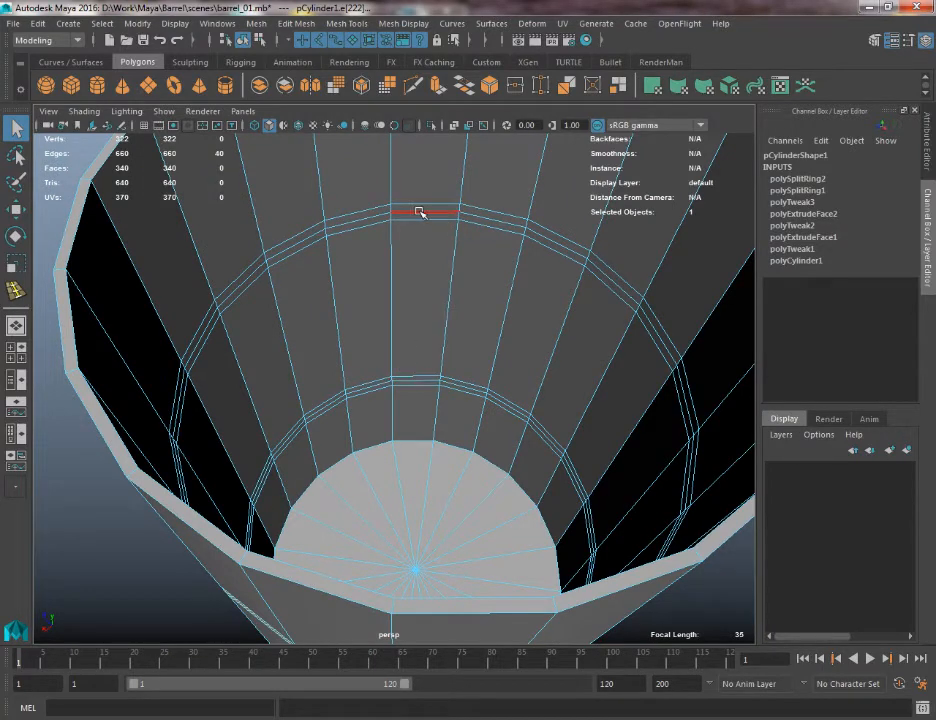
alt+drag(418, 213, 359, 370)
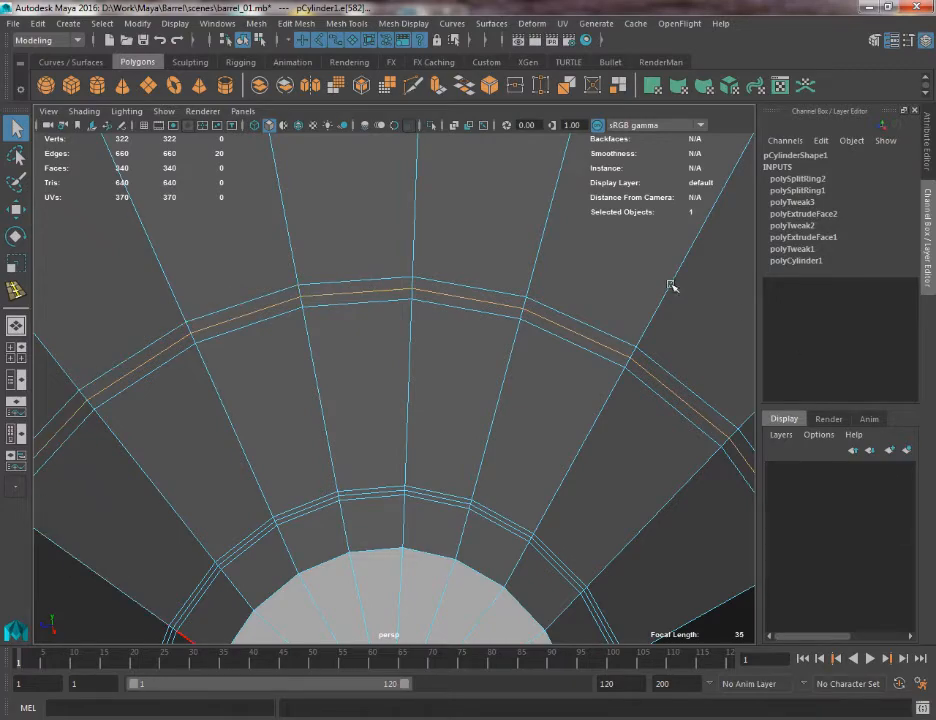
alt+drag(407, 522, 397, 250)
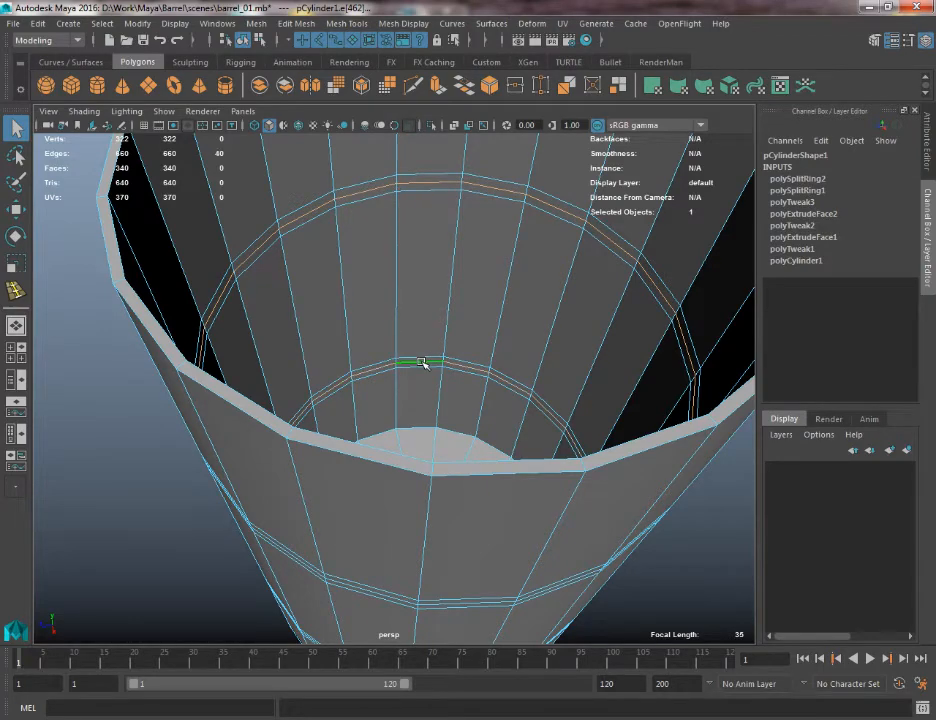
Add the middle edge loops of both bands on the outer wall to the selection and activate the Scale tool
alt+drag(418, 410, 409, 382)
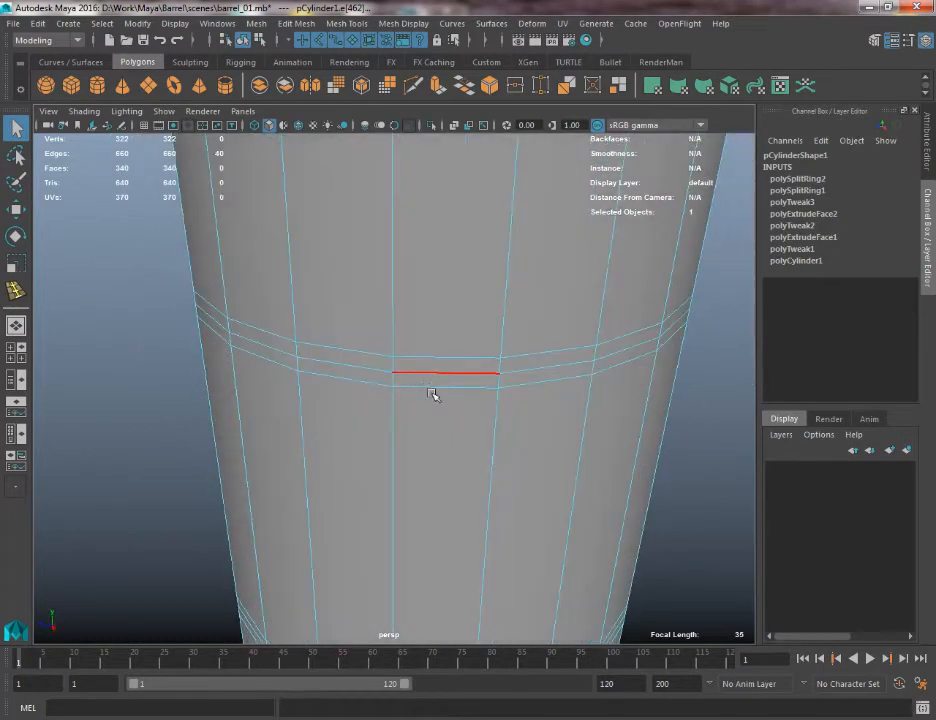
alt+right_drag(432, 394, 388, 289)
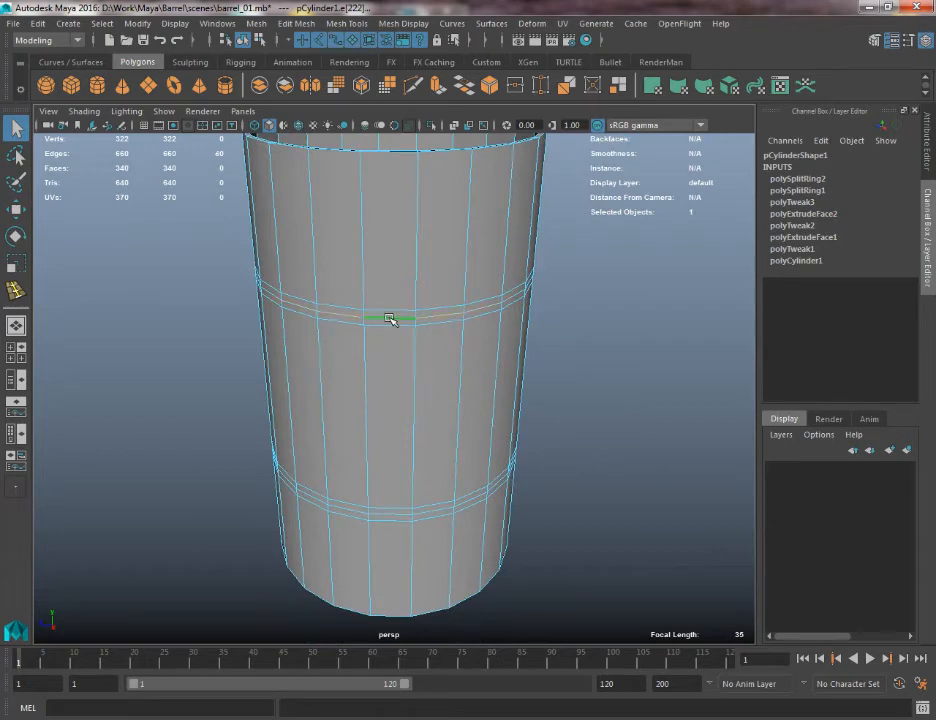
shift+double_click(396, 515)
key(r)
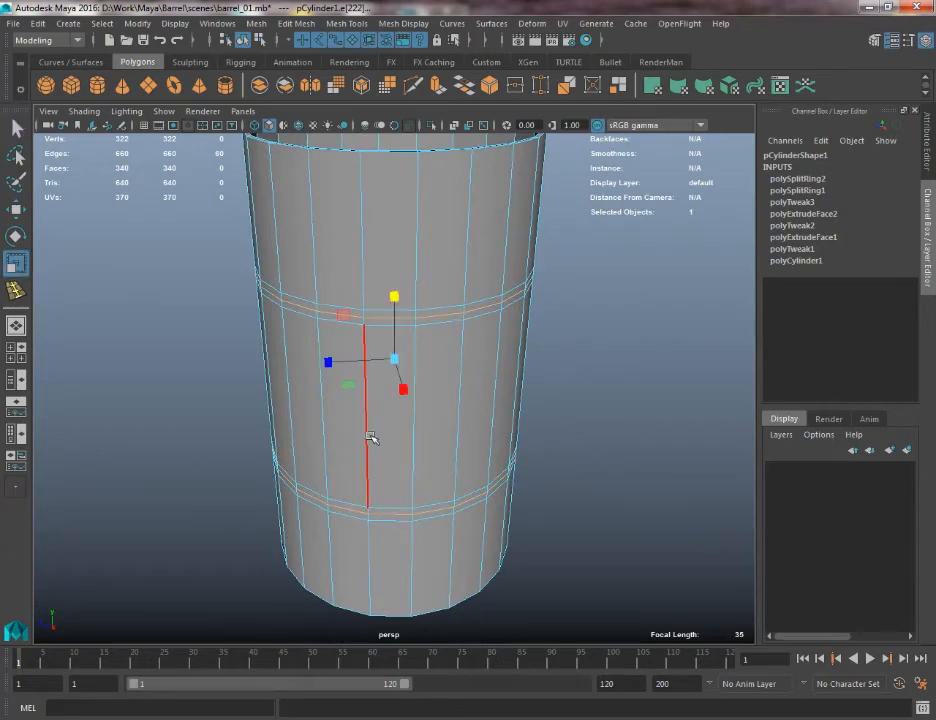
Try scaling the selected middle loops along Y, X and Z individually, undoing each attempt
alt+drag(370, 437, 385, 407)
alt+right_drag(385, 407, 348, 388)
alt+drag(348, 388, 380, 378)
key(ctrl+z)
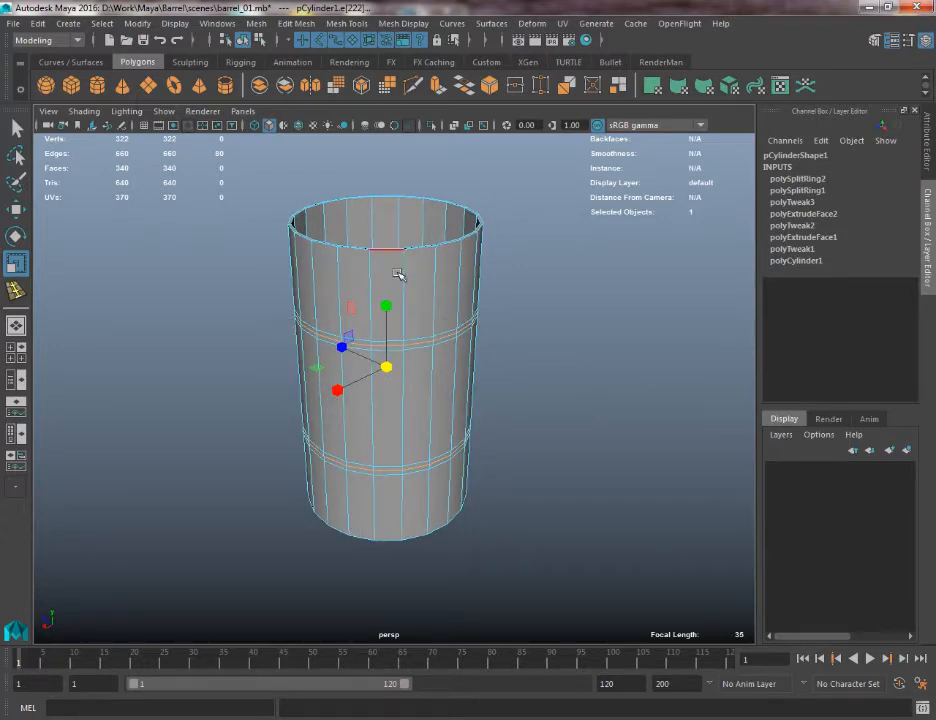
drag(387, 306, 388, 246)
key(ctrl+z)
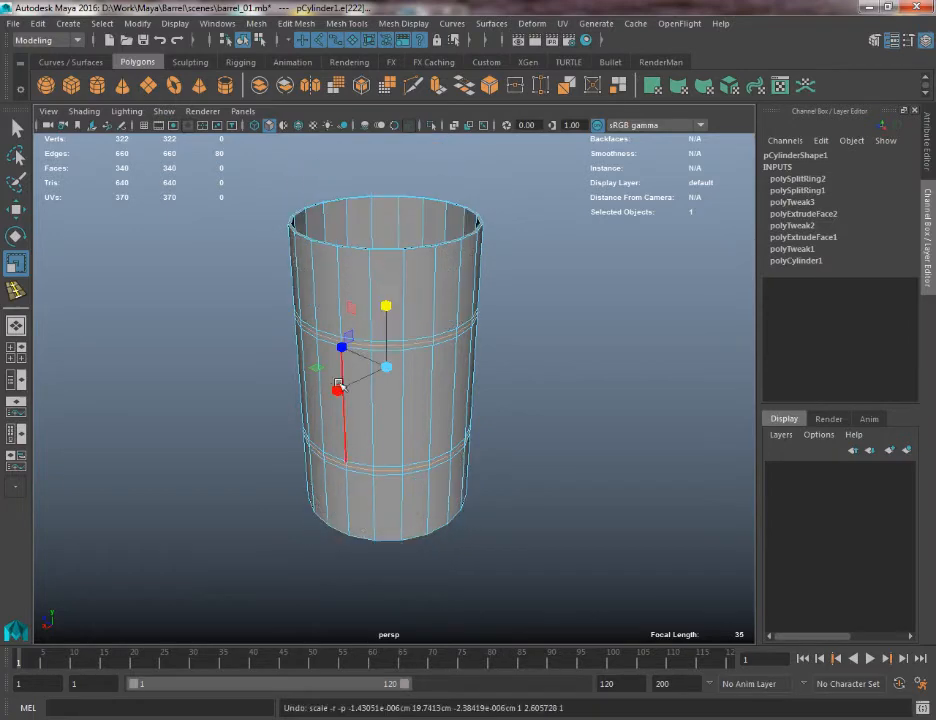
drag(340, 390, 257, 430)
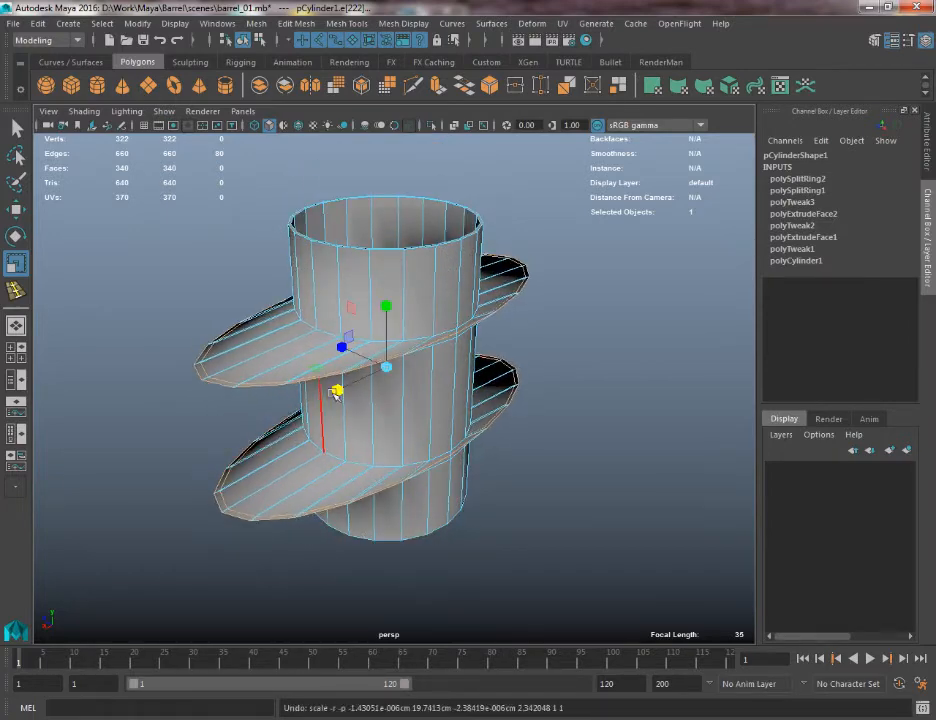
key(ctrl+z)
drag(340, 348, 286, 320)
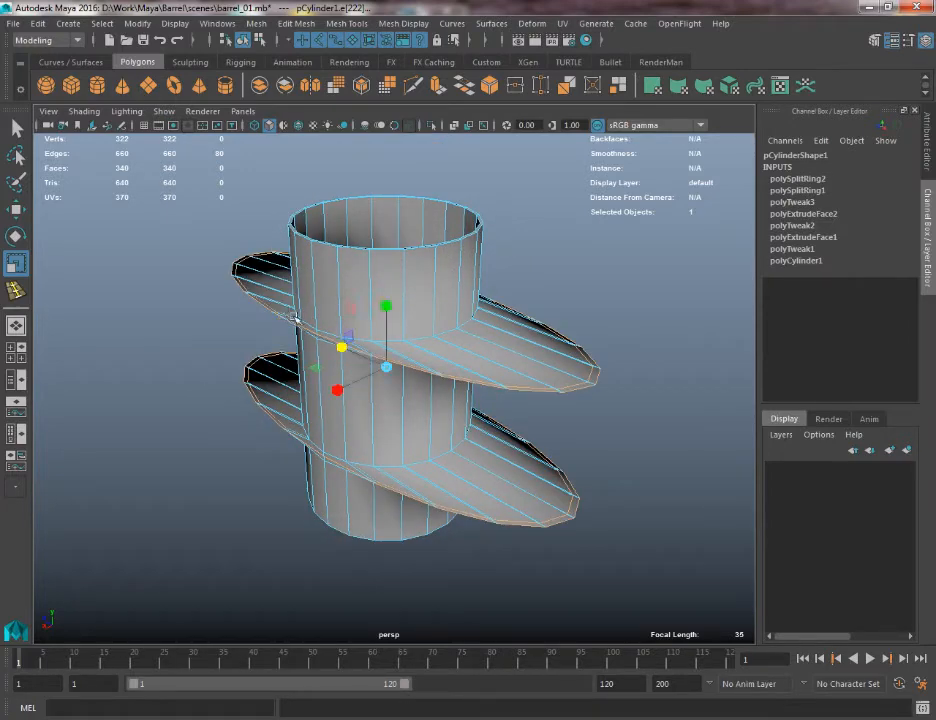
key(ctrl+z)
Try scaling the selected loops uniformly and in X and Z together, undoing each attempt
drag(387, 368, 449, 389)
key(ctrl+z)
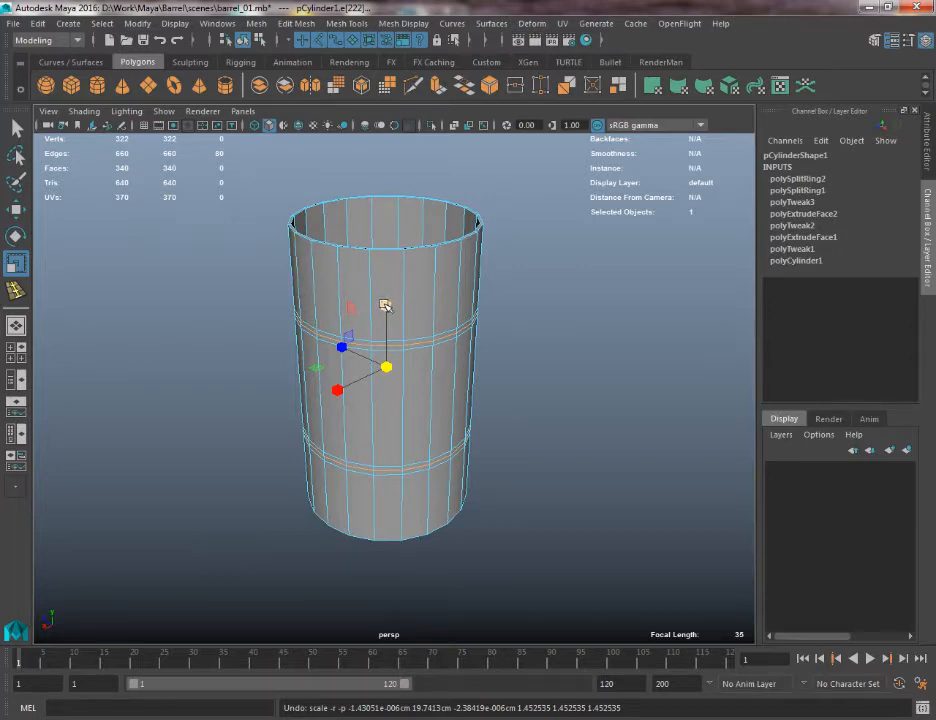
mouse_move(384, 304)
mouse_down()
mouse_move(384, 278)
mouse_move(389, 303)
mouse_move(385, 296)
mouse_up()
key(ctrl+z)
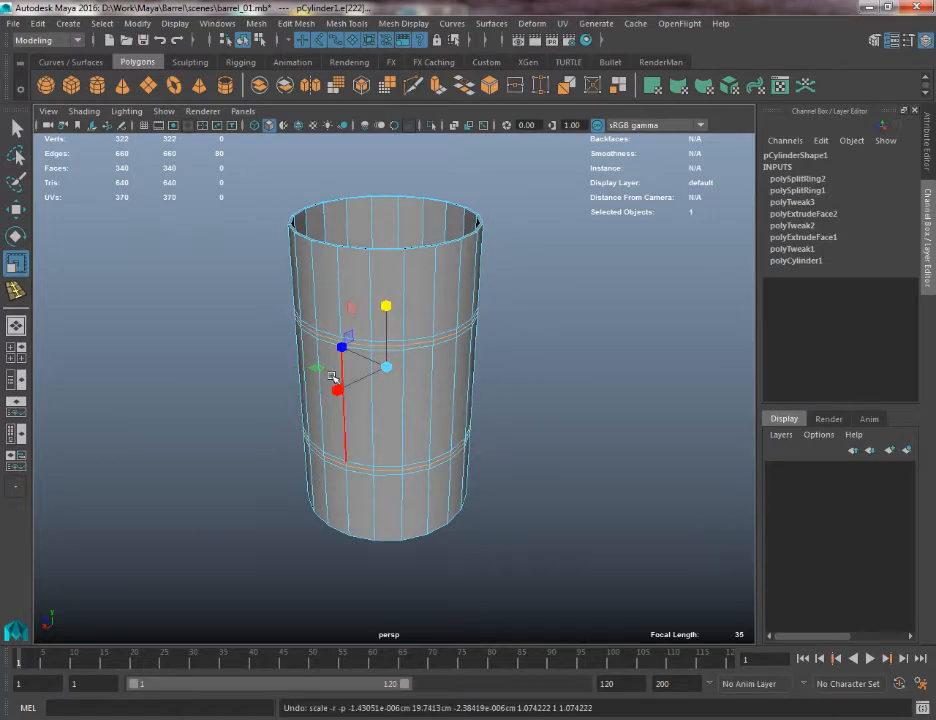
drag(340, 392, 370, 372)
key(ctrl+z)
Enlarge the scale manipulator and scale the four middle loops slightly outward in X and Z together, forming two raised ridges around the barrel
alt+right_drag(363, 404, 379, 407)
alt+middle_drag(379, 407, 407, 385)
alt+right_drag(407, 385, 399, 417)
alt+drag(399, 417, 351, 348)
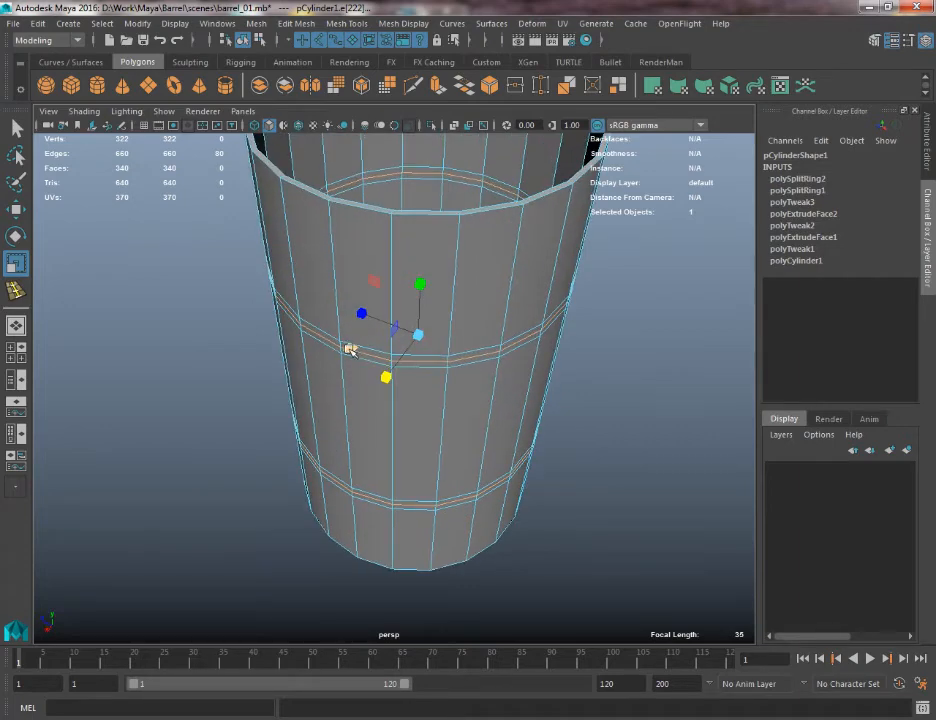
alt+right_drag(340, 327, 323, 315)
key(plus)
key(plus)
key(plus)
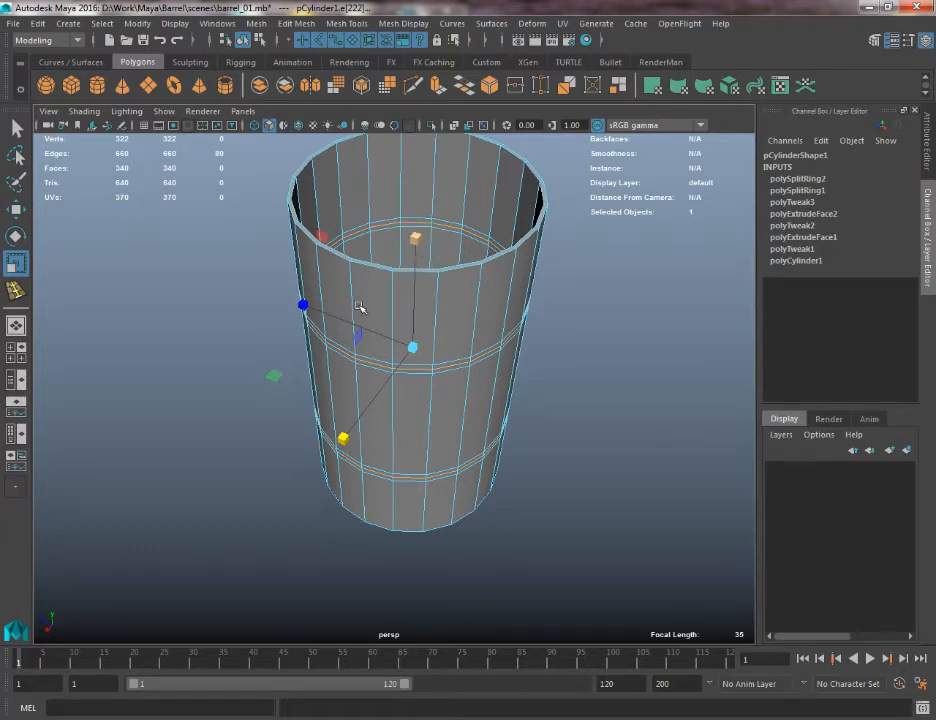
drag(282, 388, 420, 400)
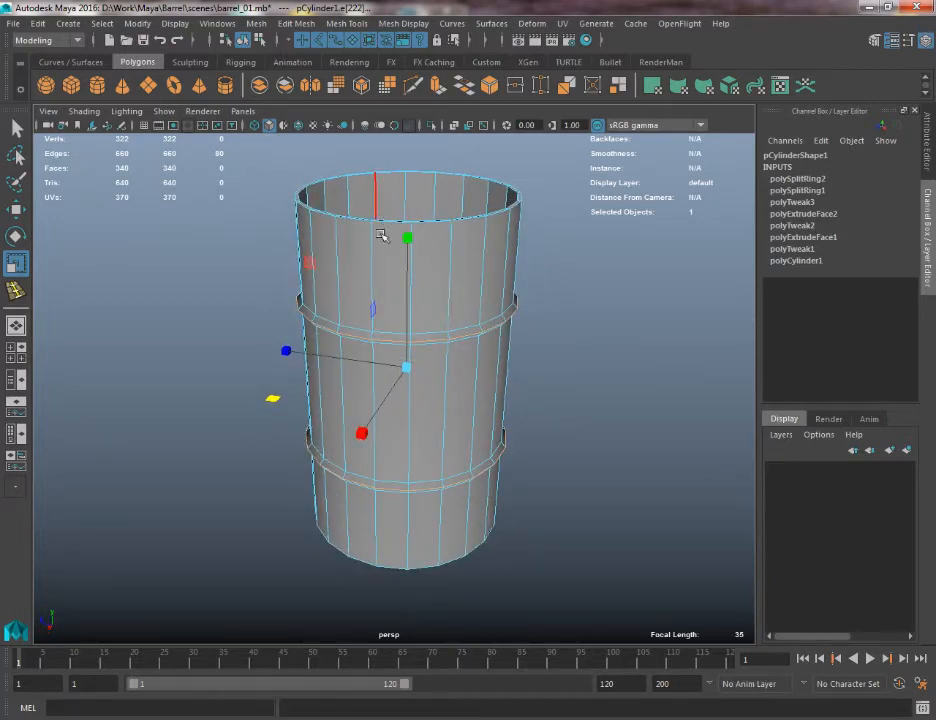
drag(410, 241, 411, 222)
key(ctrl+z)
Return to object mode and examine the barrel's two ridges from several angles, with the barrel selected and deselected
alt+drag(286, 415, 399, 368)
alt+right_drag(399, 368, 453, 423)
alt+drag(453, 423, 428, 436)
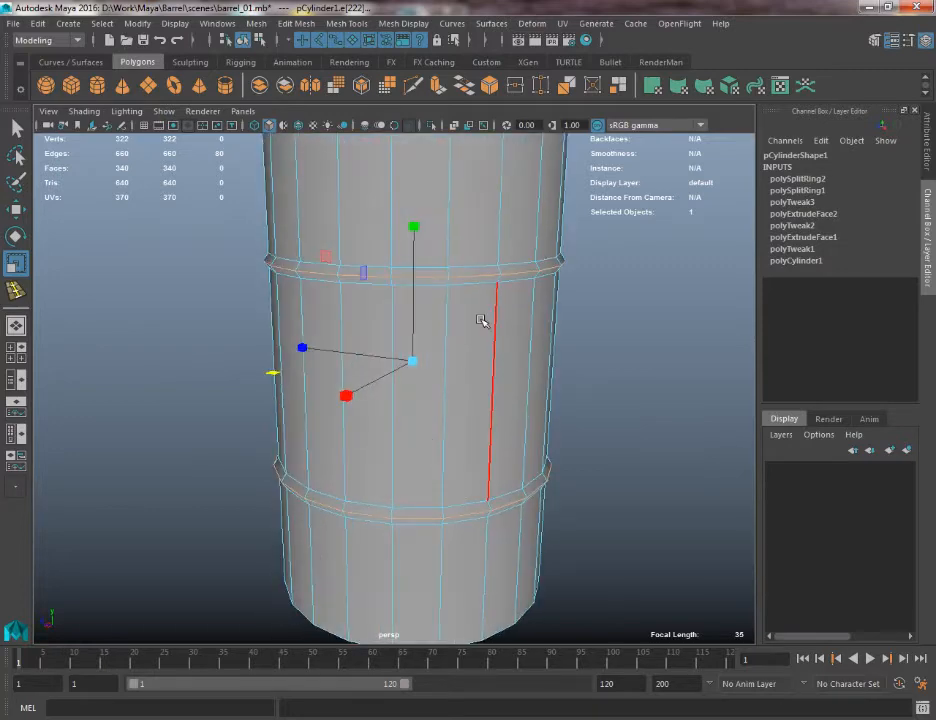
right_drag(480, 320, 524, 297)
click(602, 320)
alt+middle_drag(602, 320, 568, 369)
alt+right_drag(568, 369, 490, 309)
click(477, 314)
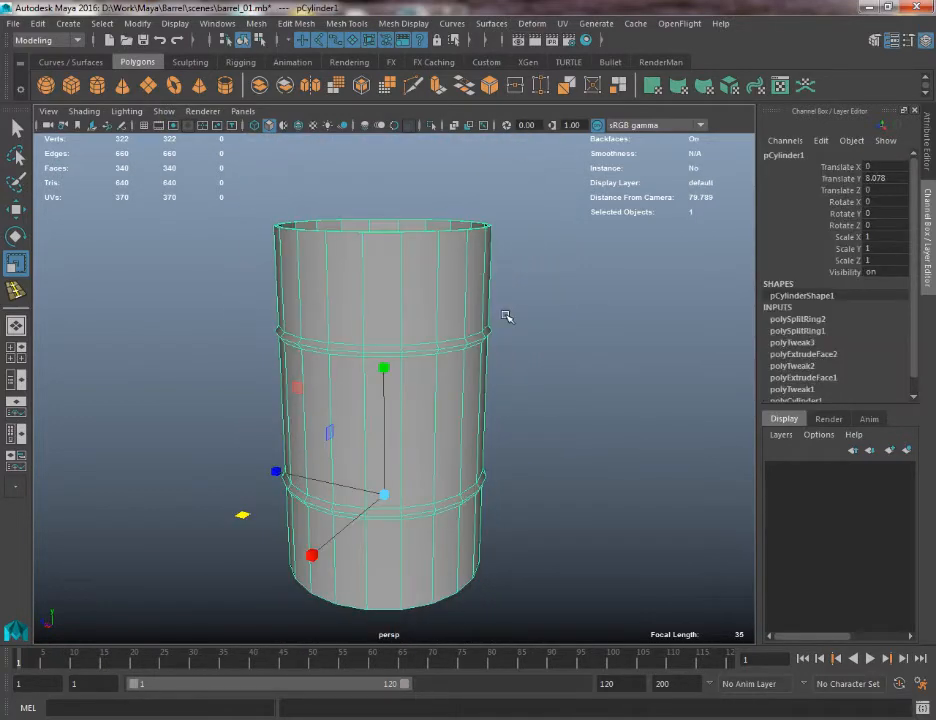
alt+drag(506, 316, 418, 308)
click(533, 321)
alt+middle_drag(557, 318, 578, 308)
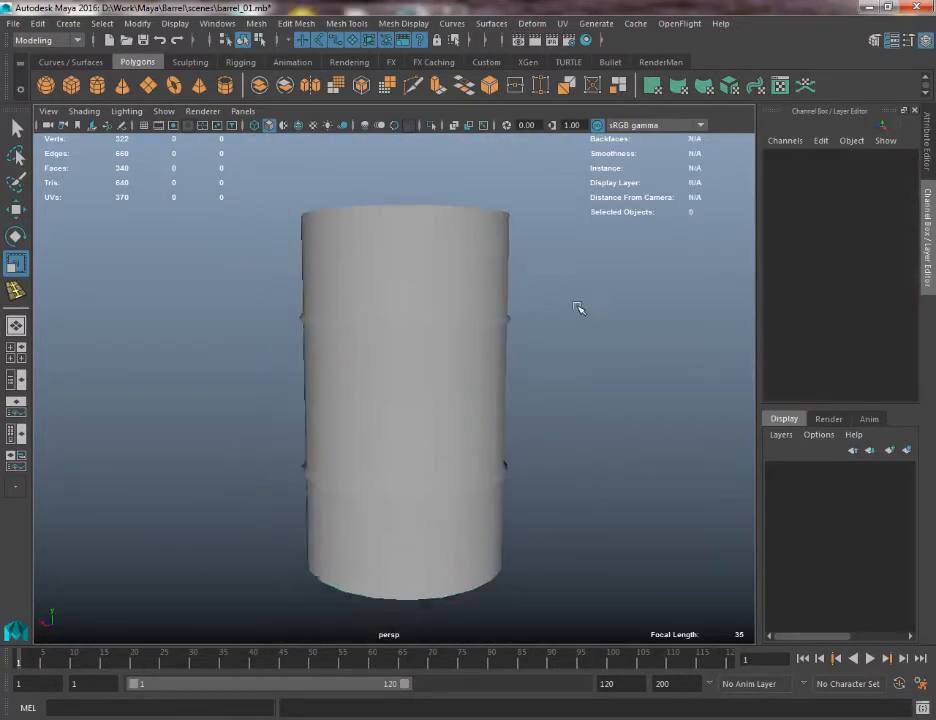
alt+drag(578, 308, 407, 330)
click(409, 324)
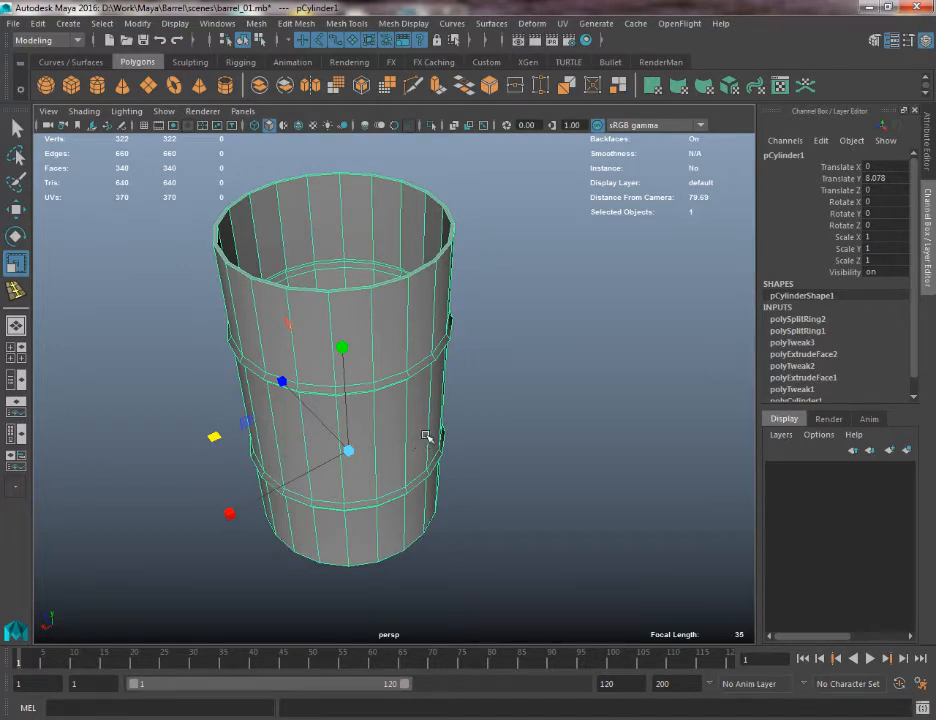
alt+drag(426, 437, 535, 388)
click(490, 389)
alt+drag(407, 416, 341, 357)
click(368, 351)
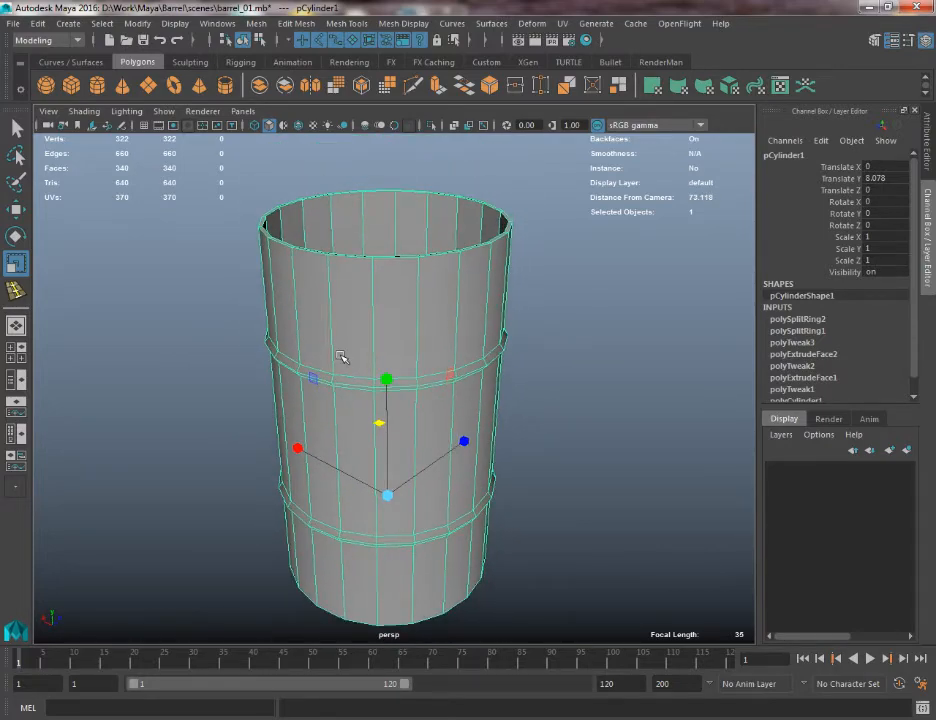
Examine the barrel's open upper rim, its lower edge and the flat underside up close
alt+middle_drag(362, 312, 370, 333)
alt+right_drag(370, 333, 398, 400)
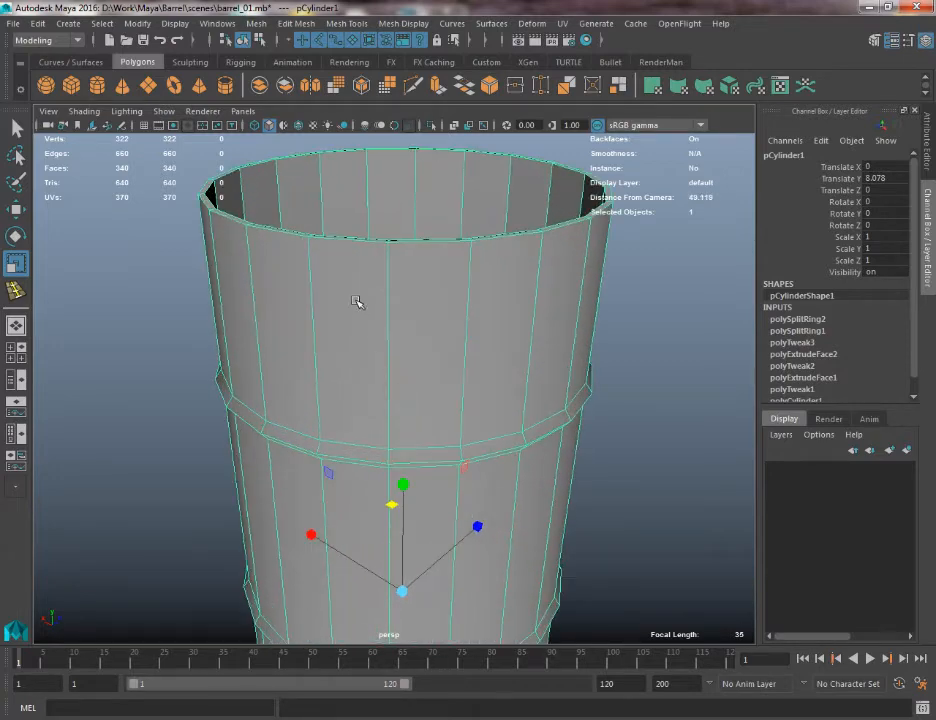
alt+drag(357, 302, 261, 287)
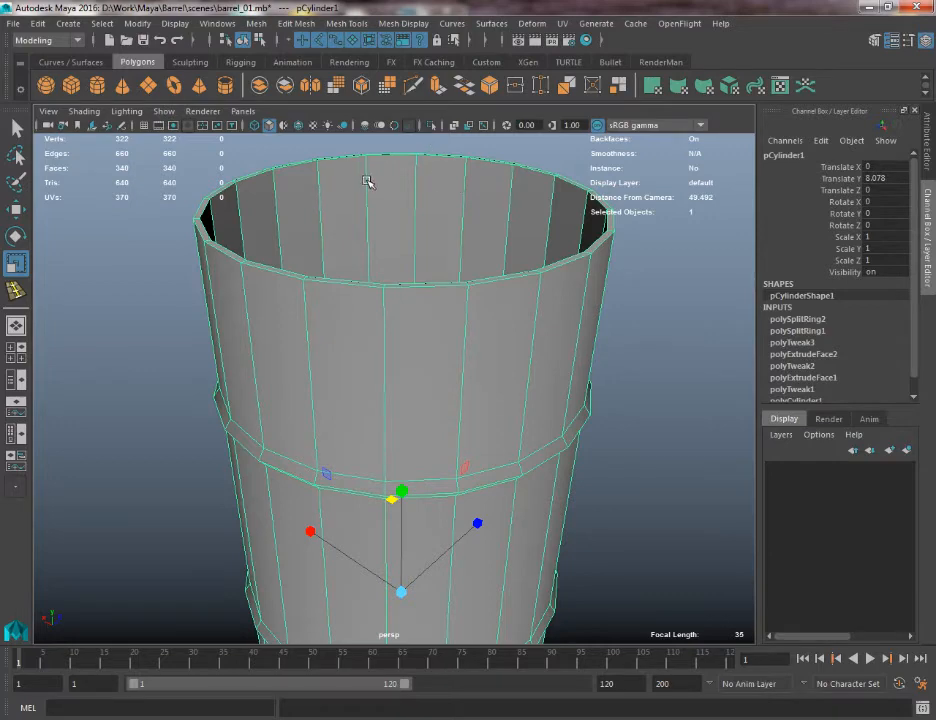
alt+middle_drag(443, 450, 459, 166)
alt+drag(447, 445, 390, 416)
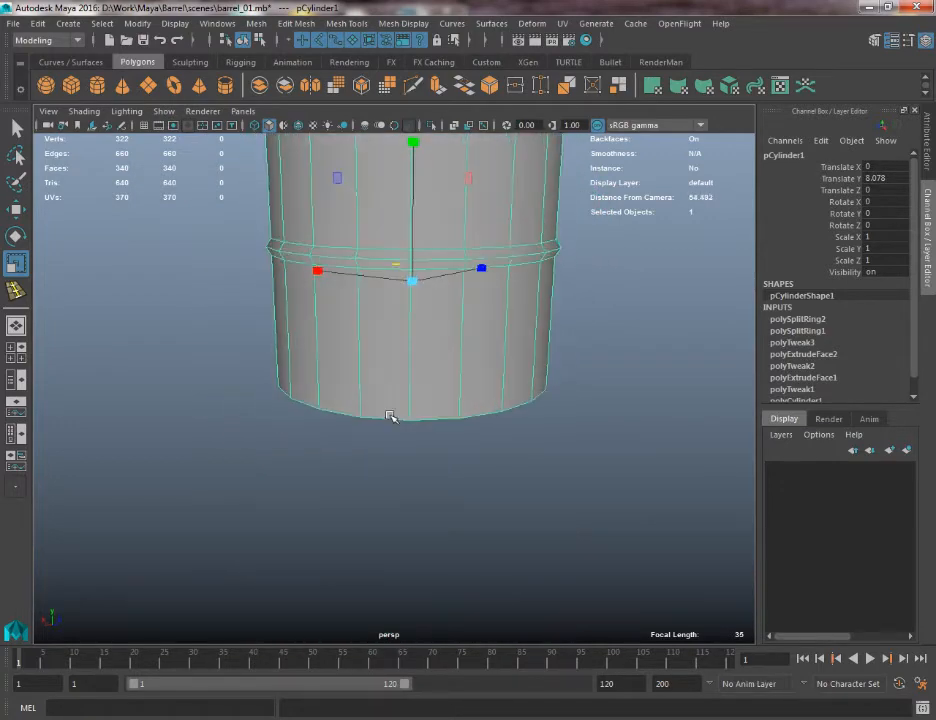
alt+right_drag(278, 350, 292, 372)
alt+drag(396, 414, 247, 237)
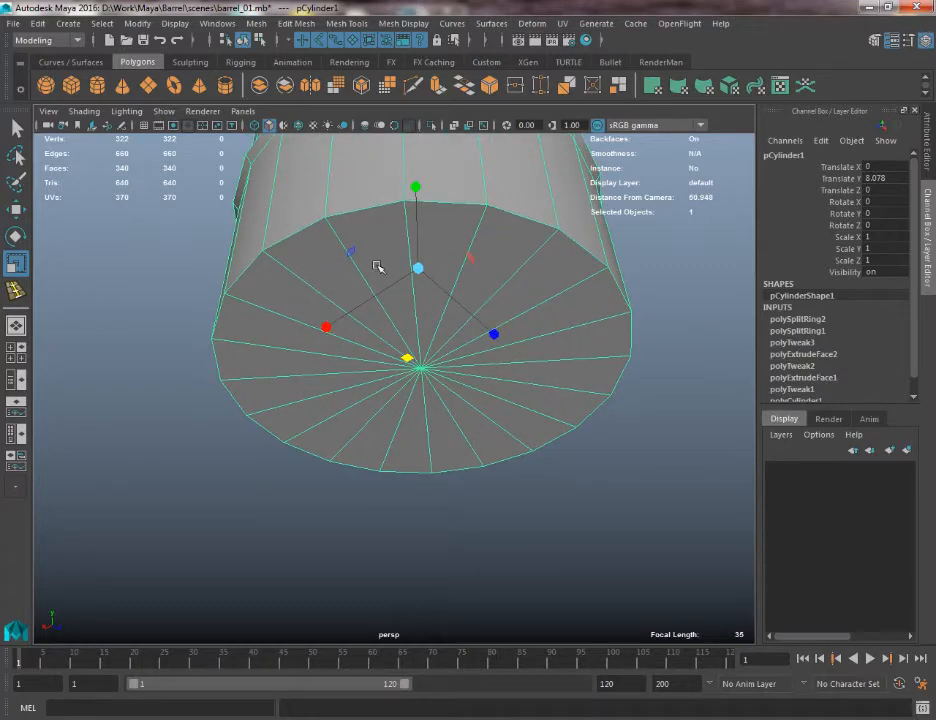
alt+drag(378, 265, 322, 293)
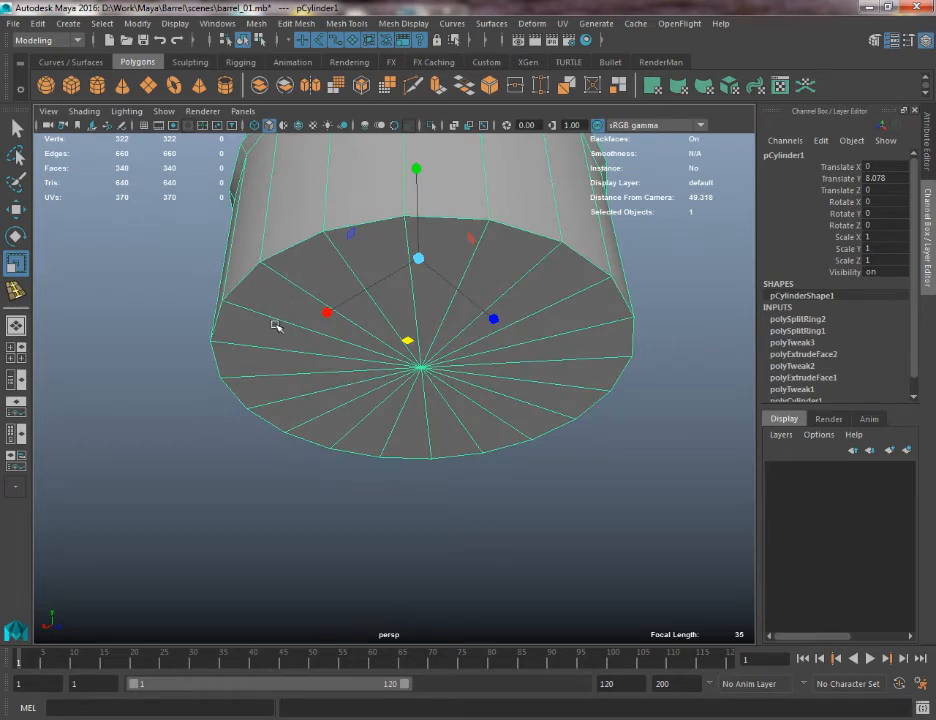
Set the Insert Edge Loop tool to 1 loop and insert an edge loop around the outer wall between the rim and the upper ridge
alt+drag(407, 299, 378, 480)
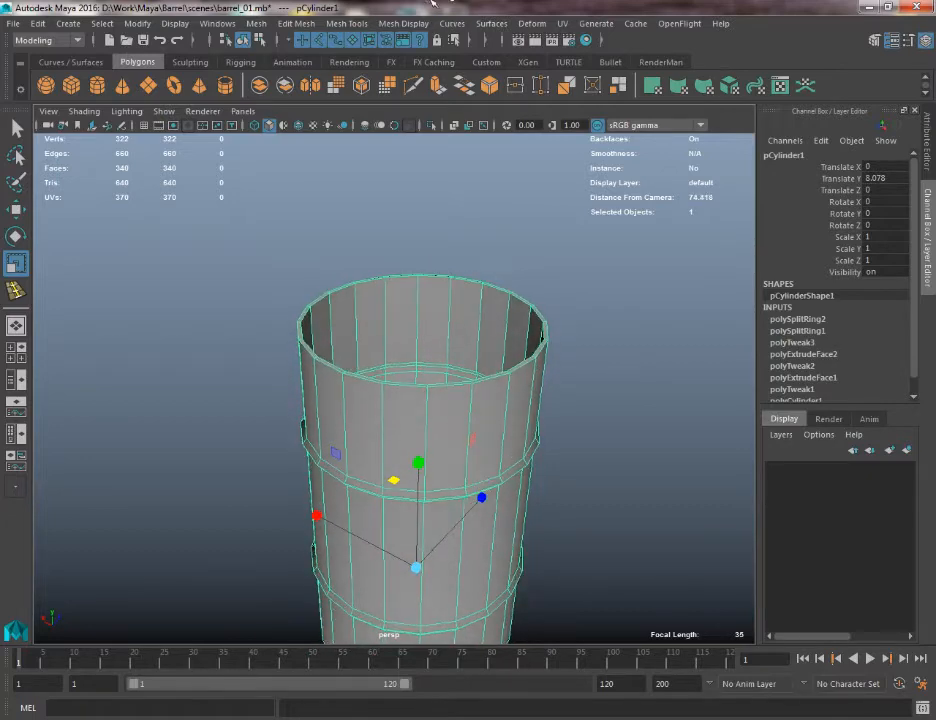
click(331, 27)
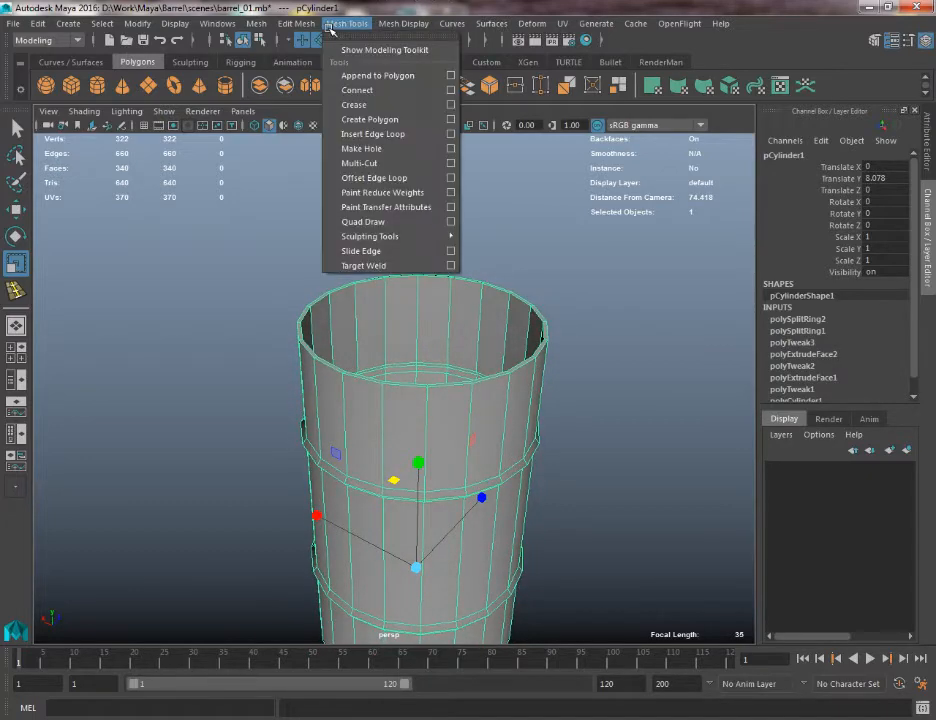
click(449, 133)
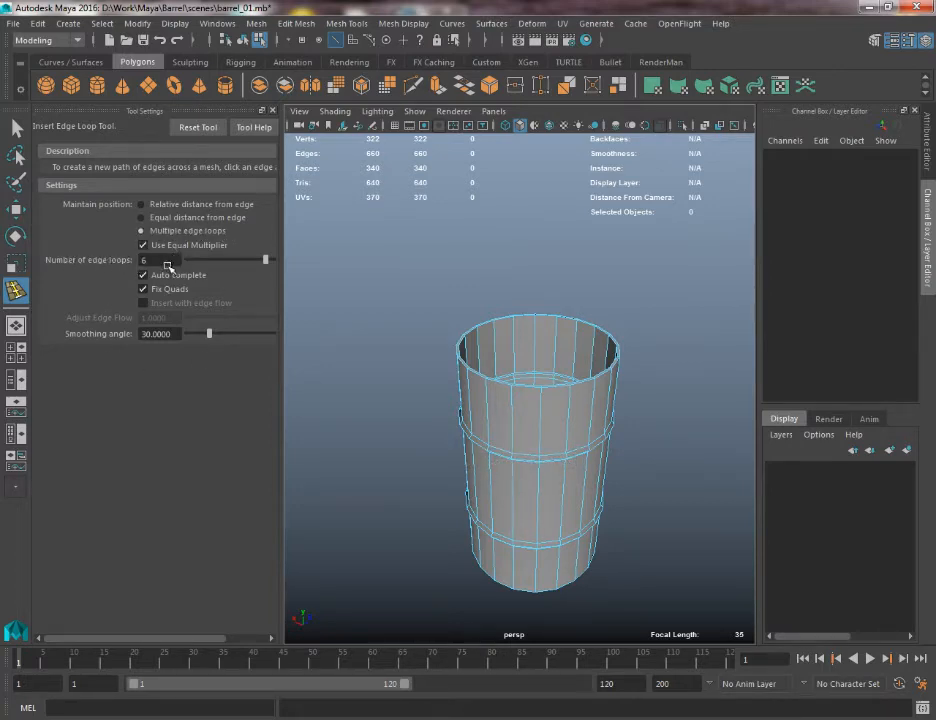
key(Return)
click(271, 110)
scroll(390, 345, up, 3)
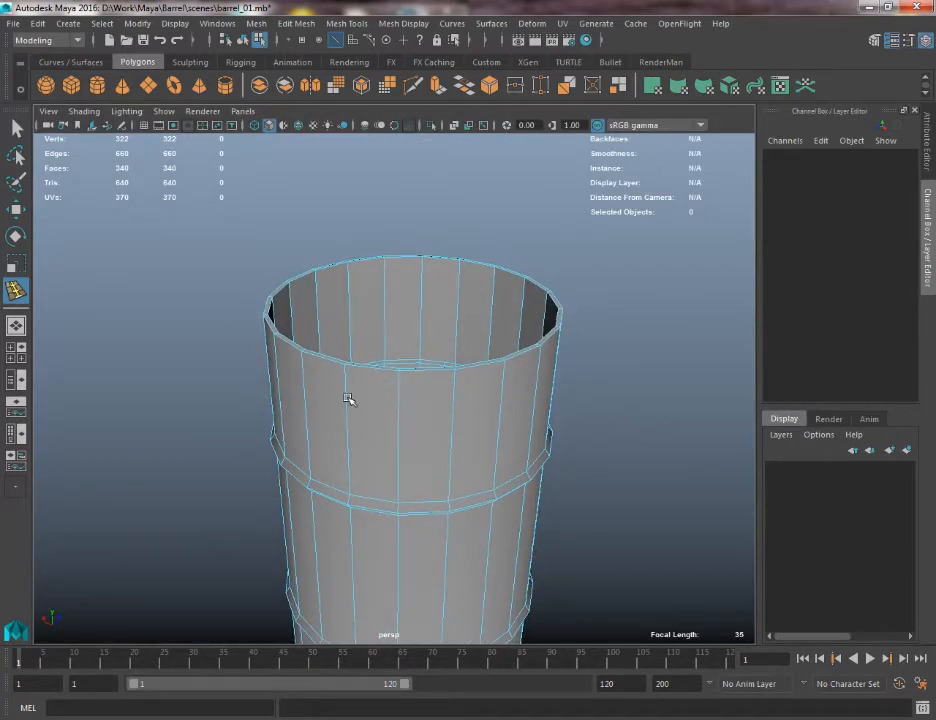
click(269, 356)
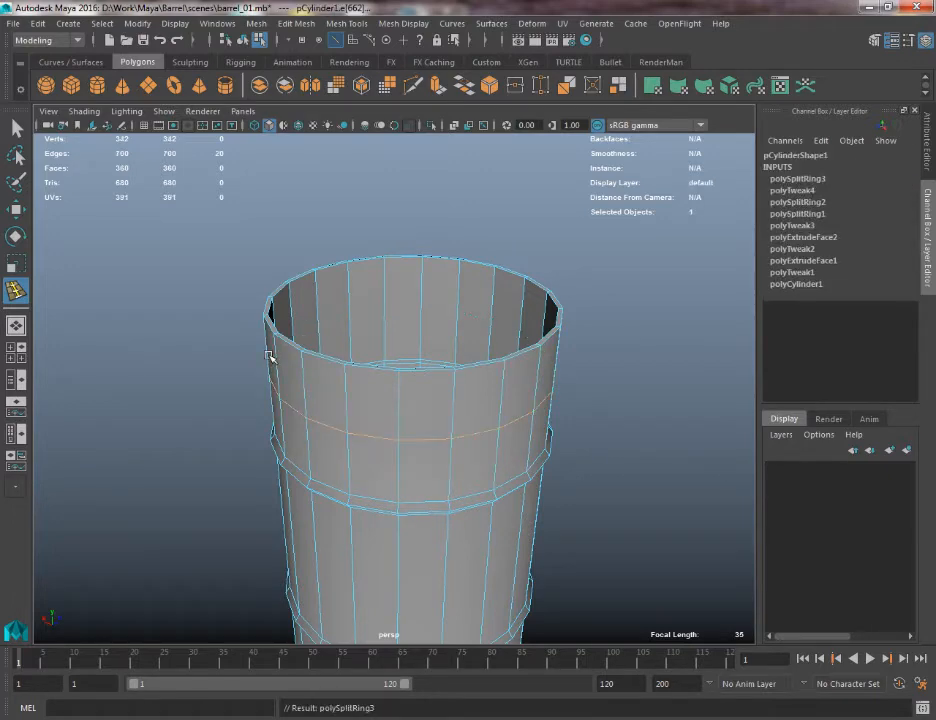
Try inserting a vertical loop from the inner wall, another from the outer wall and a horizontal loop below the rim, undoing each
alt+drag(461, 313, 462, 320)
click(462, 320)
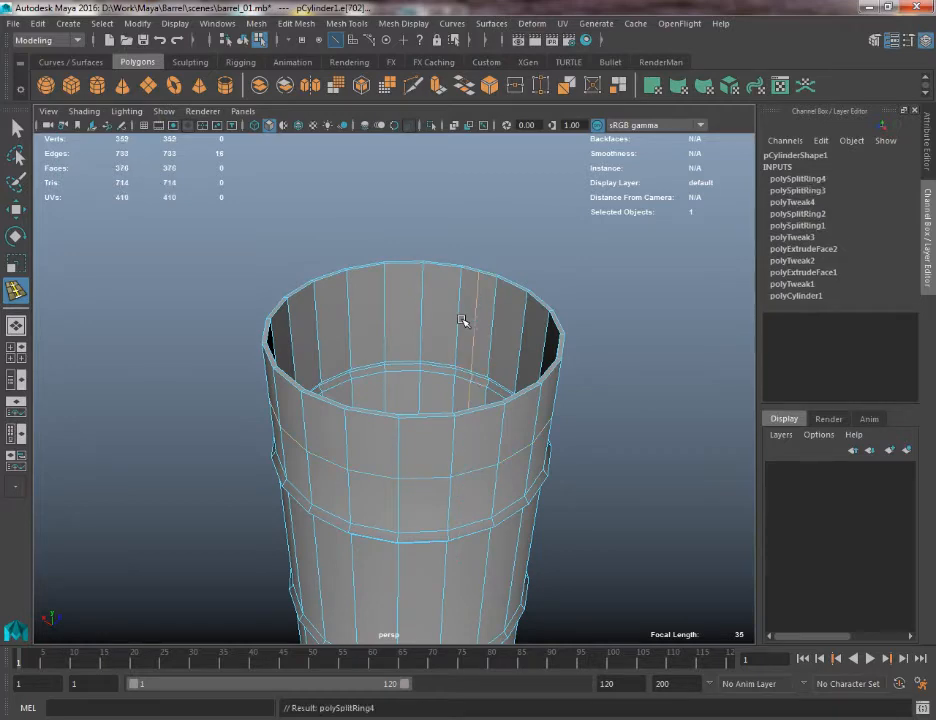
key(ctrl+z)
alt+drag(453, 303, 462, 305)
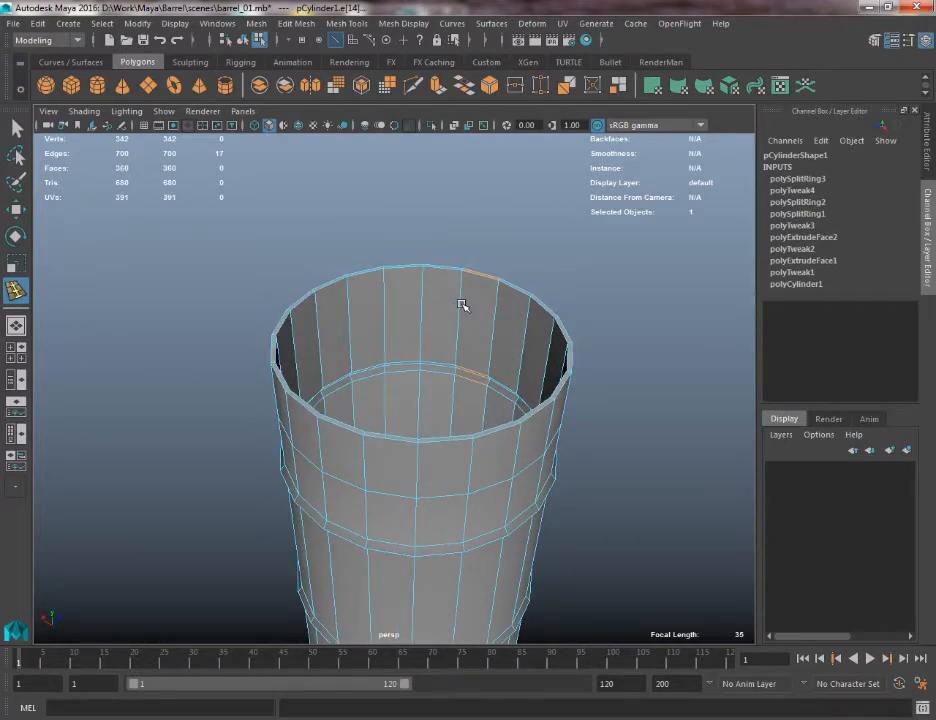
mouse_move(475, 344)
alt+mouse_down()
mouse_move(399, 380)
mouse_move(313, 359)
mouse_move(467, 364)
alt+mouse_up()
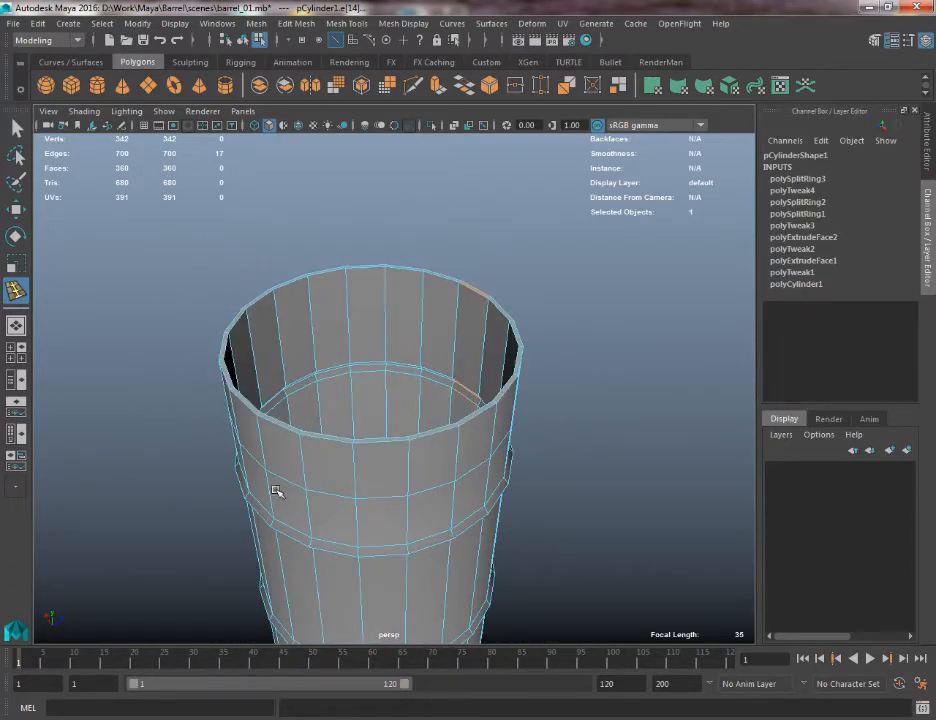
alt+drag(428, 489, 402, 424)
click(400, 426)
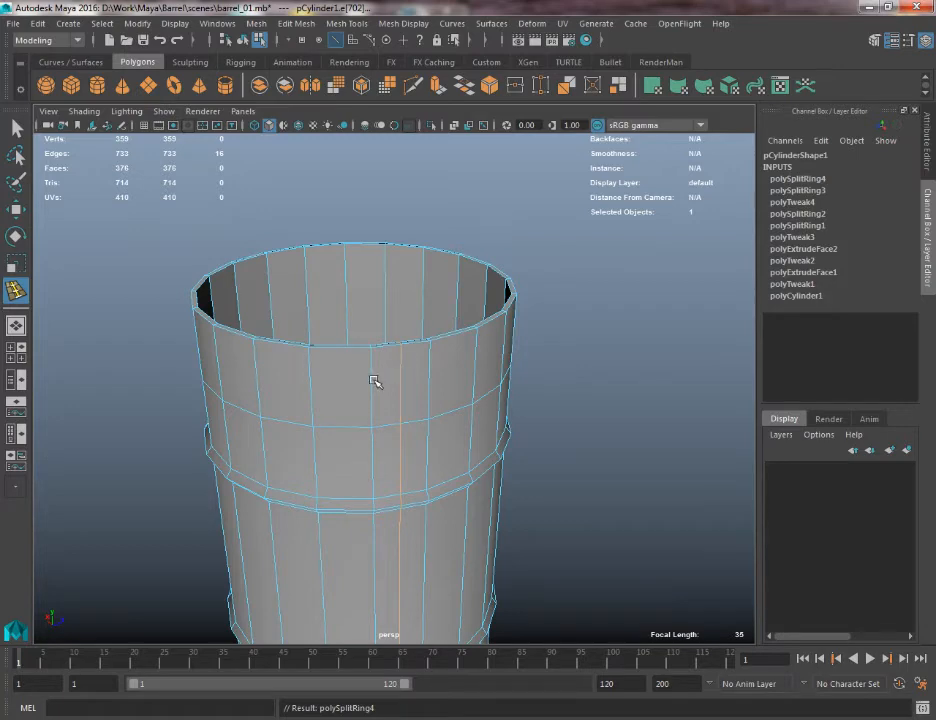
key(ctrl+z)
click(372, 389)
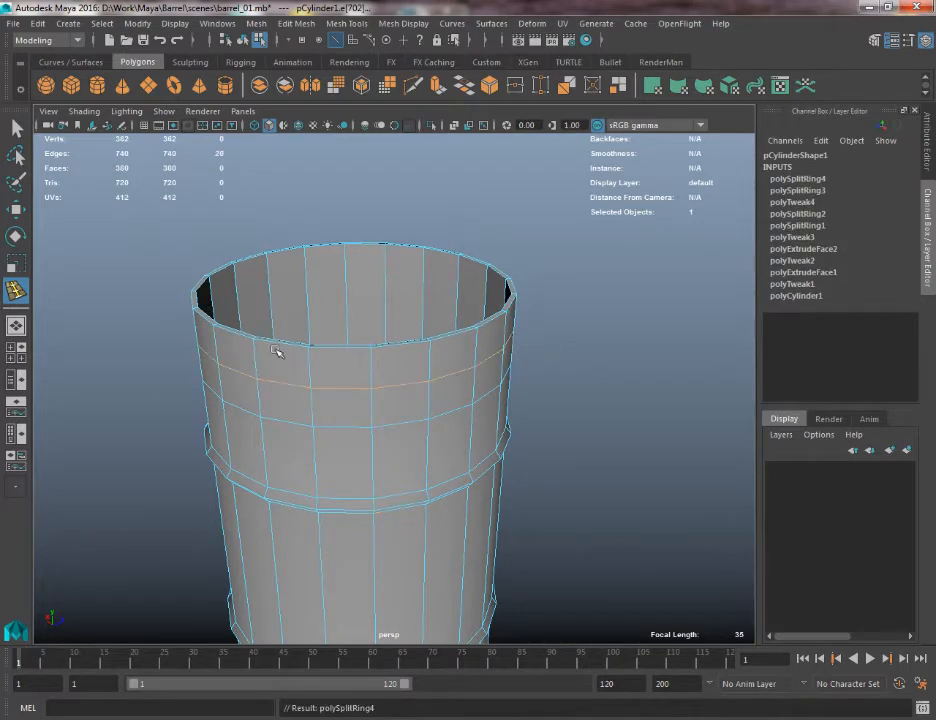
key(ctrl+z)
Insert one horizontal edge loop around the barrel's inner wall, midway between the rim and the inner floor
alt+middle_drag(264, 353, 301, 356)
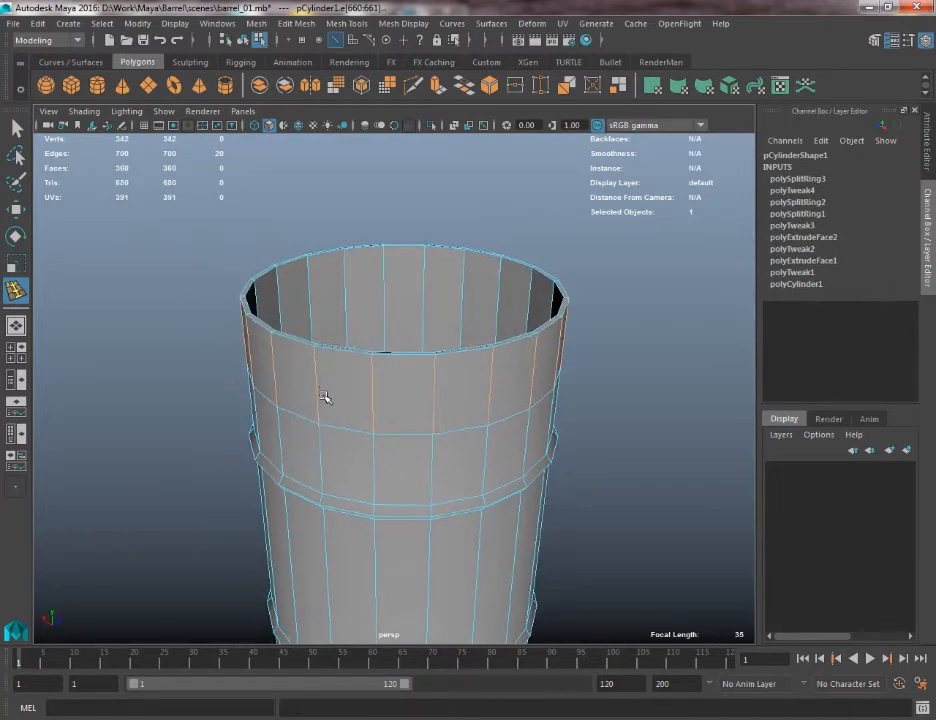
alt+drag(325, 394, 326, 410)
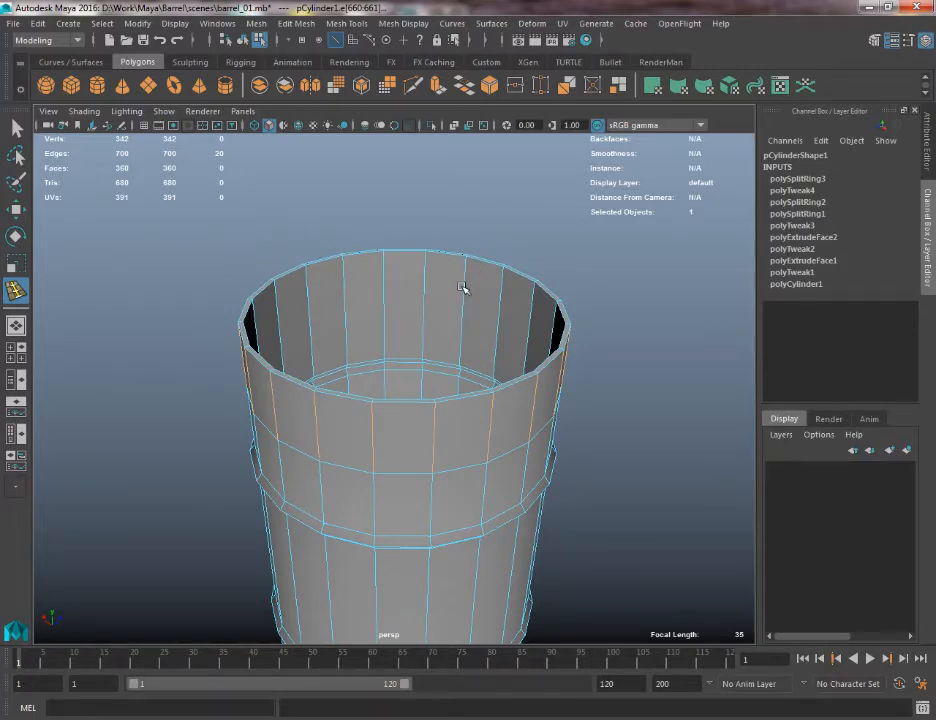
click(465, 313)
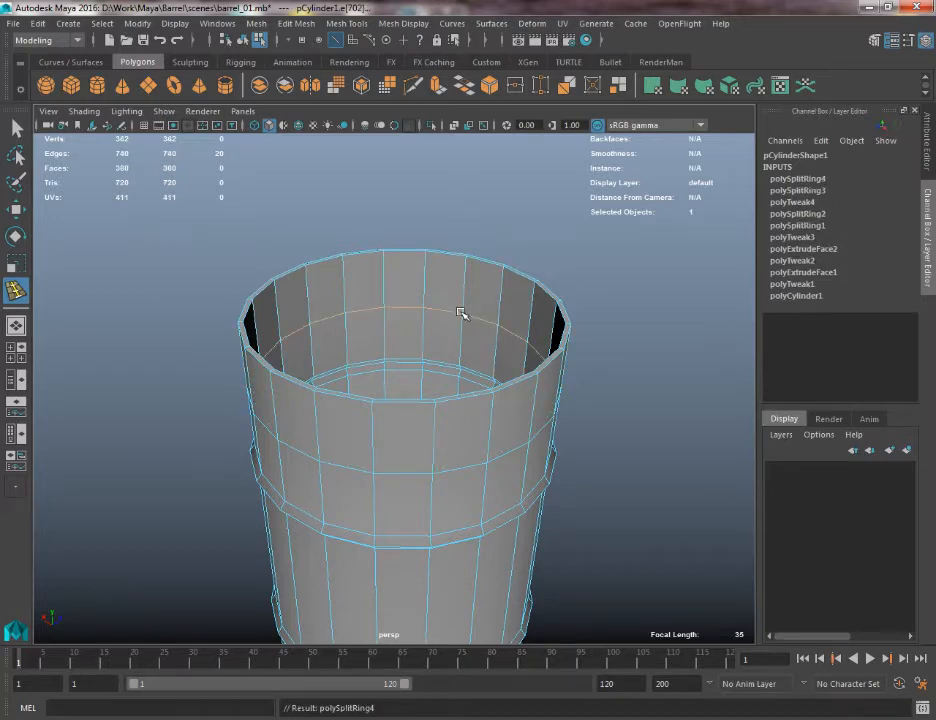
Select the new inner and outer edge loops together and move them straight up to just below the barrel's rim
alt+drag(463, 313, 464, 334)
key(w)
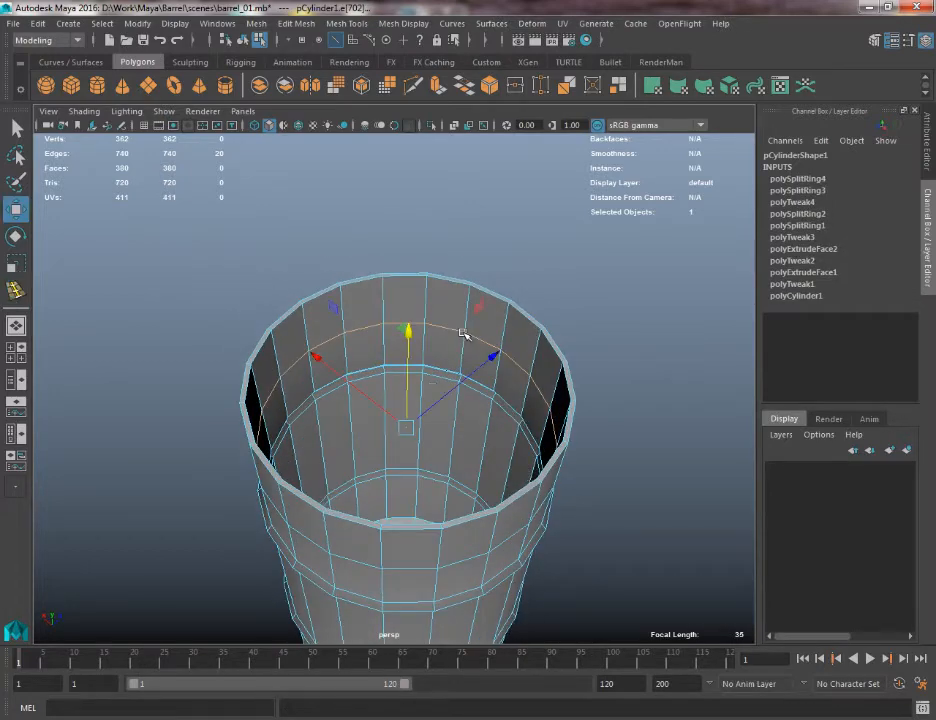
shift+double_click(405, 570)
alt+drag(368, 503, 428, 462)
key(q)
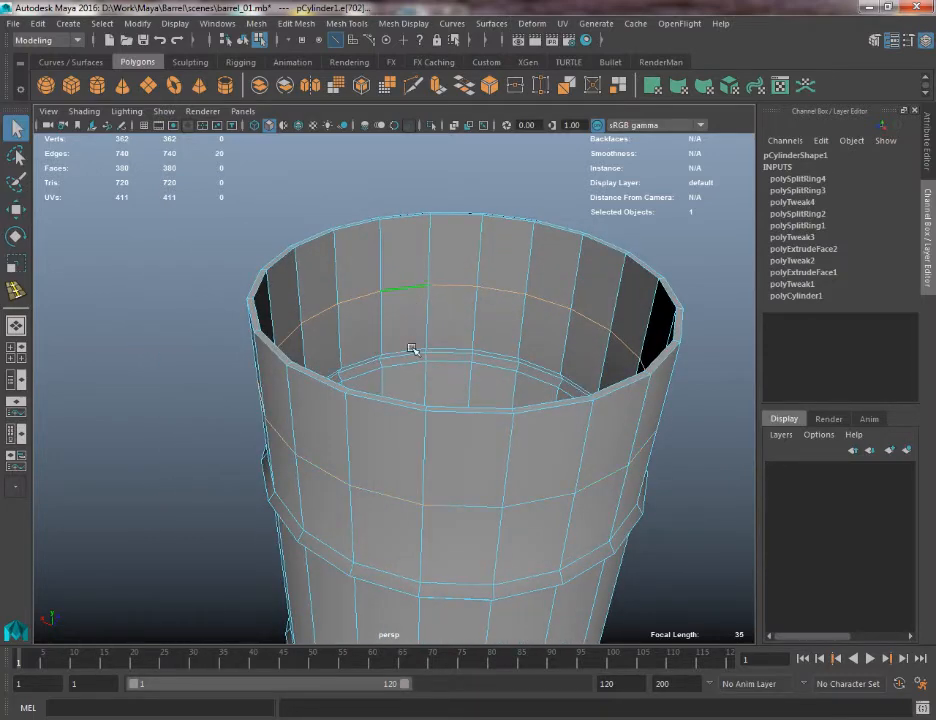
key(w)
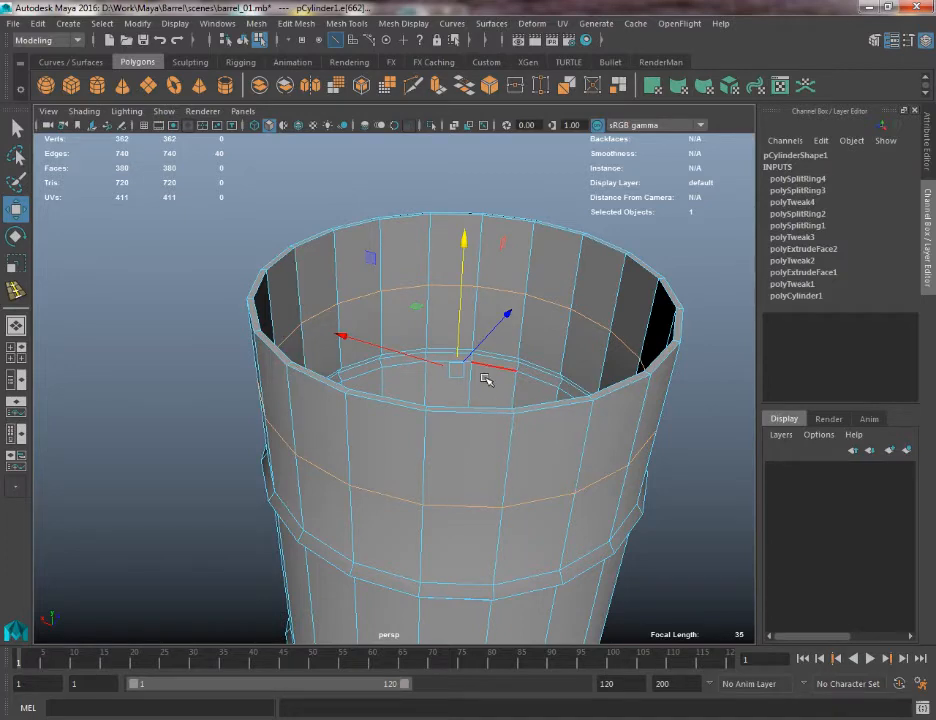
double_click(563, 307)
shift+double_click(559, 497)
click(469, 264)
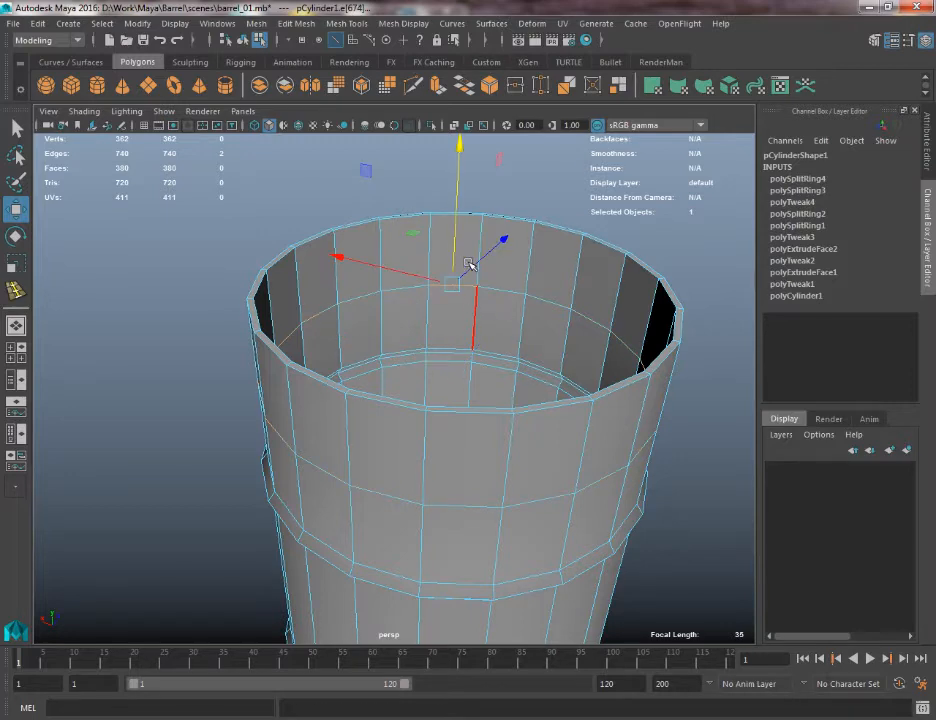
key(ctrl+z)
drag(464, 271, 480, 187)
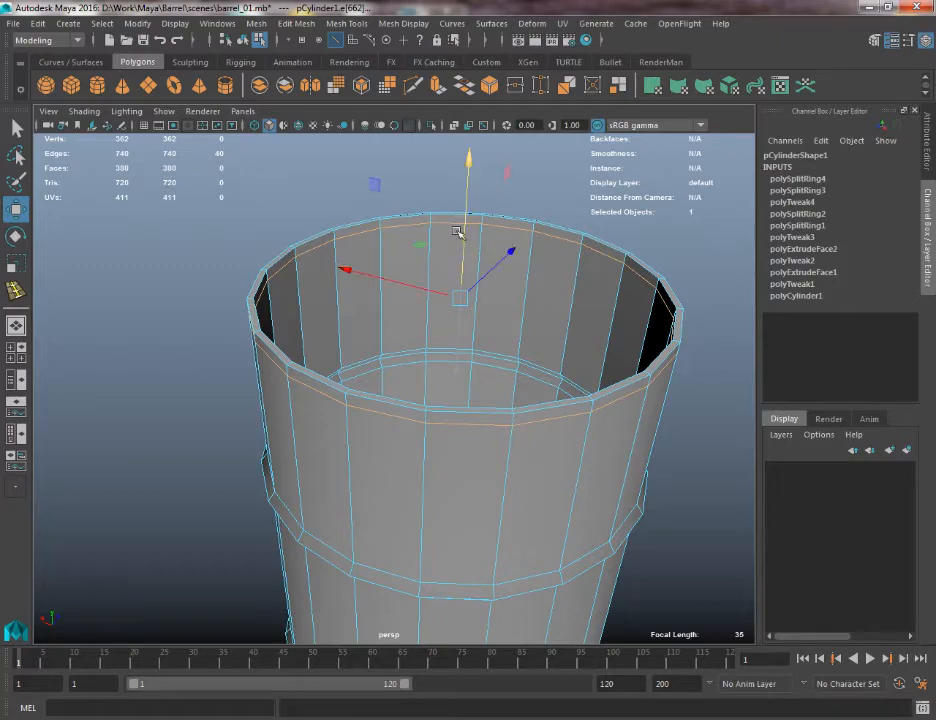
Insert a single edge loop around the outer wall between the lower ridge and the barrel's bottom edge
alt+drag(455, 395, 400, 308)
alt+drag(329, 397, 336, 453)
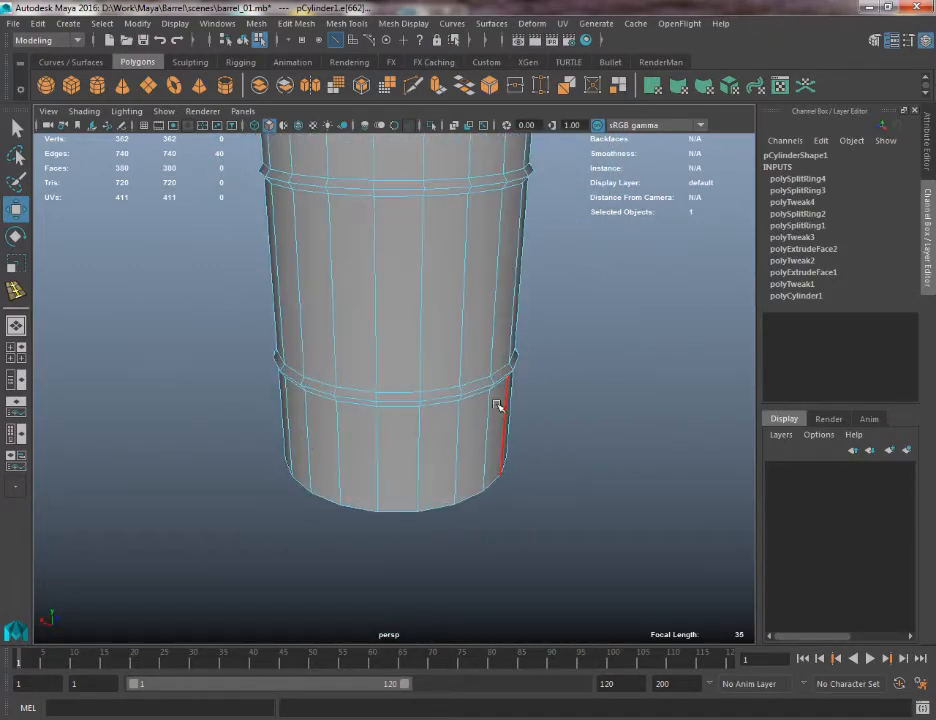
alt+drag(493, 435, 300, 443)
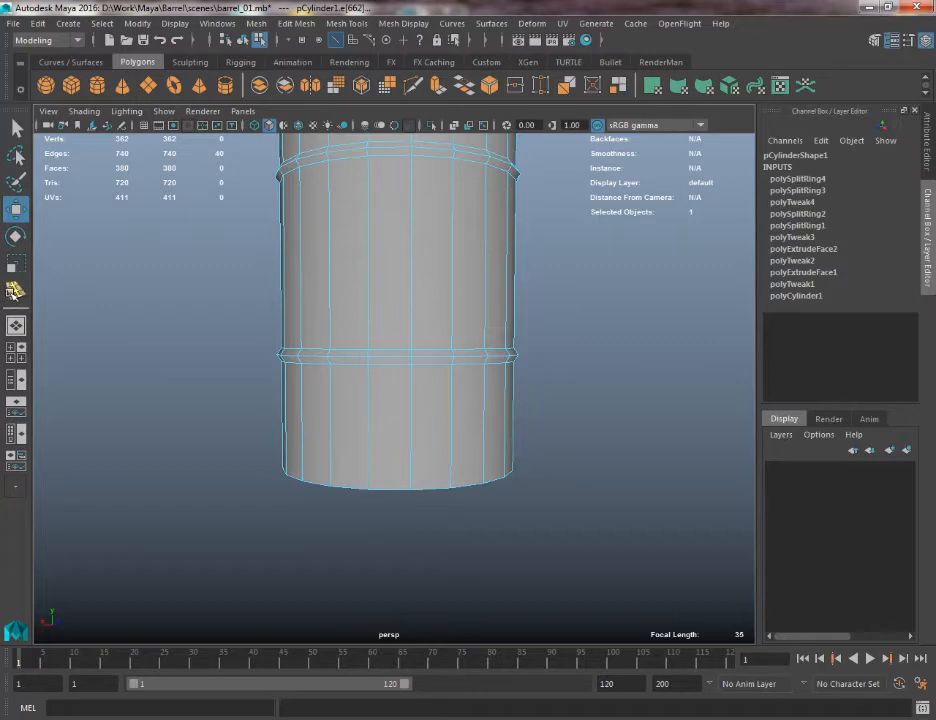
click(15, 289)
click(347, 23)
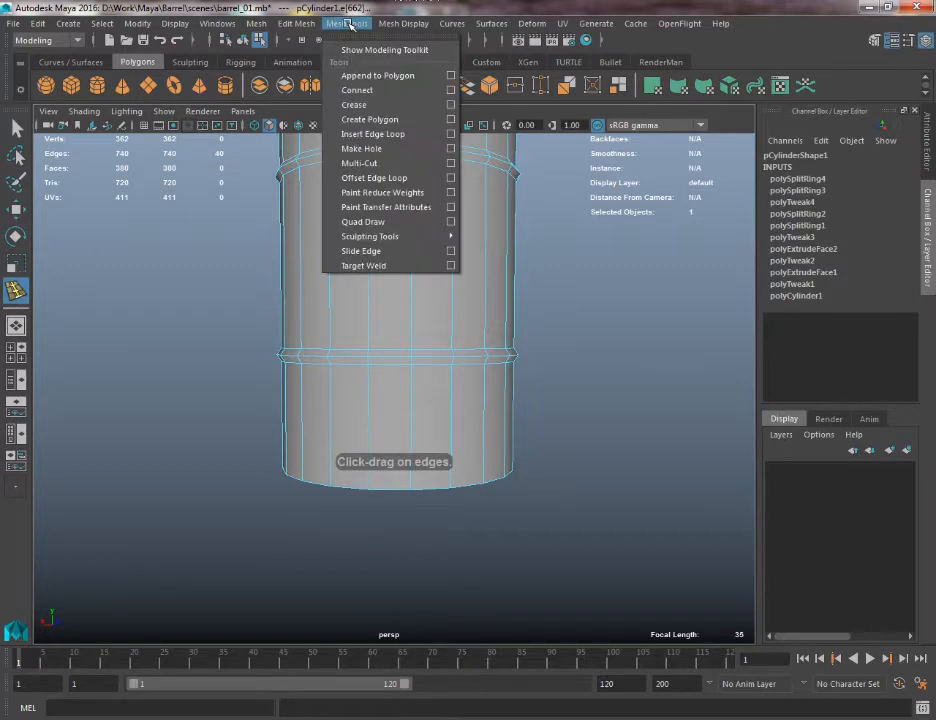
click(447, 134)
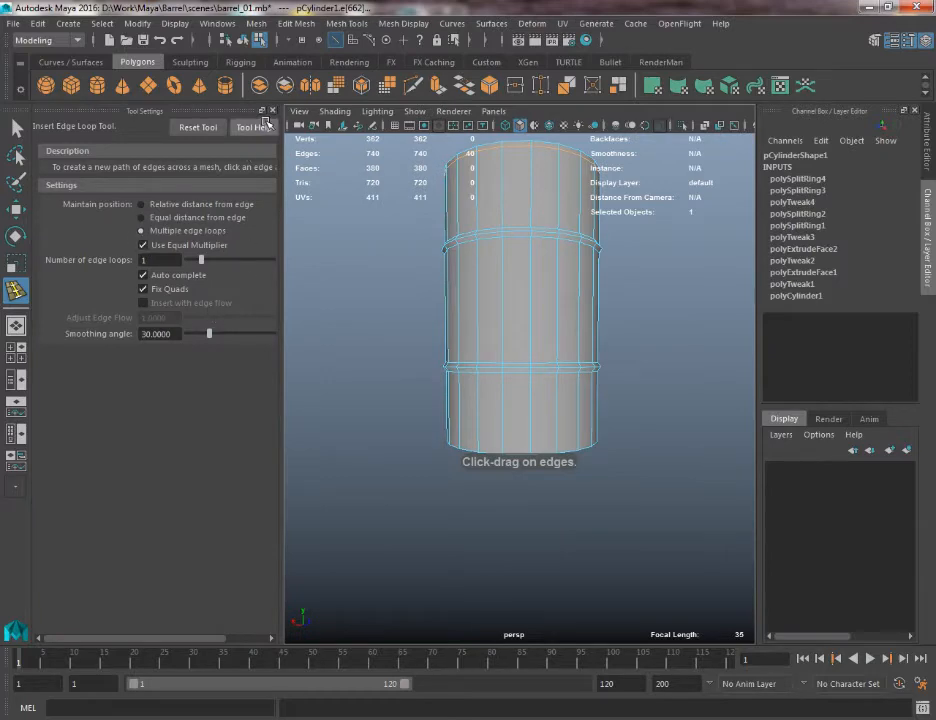
click(272, 110)
alt+drag(405, 332, 391, 373)
scroll(391, 373, up, 2)
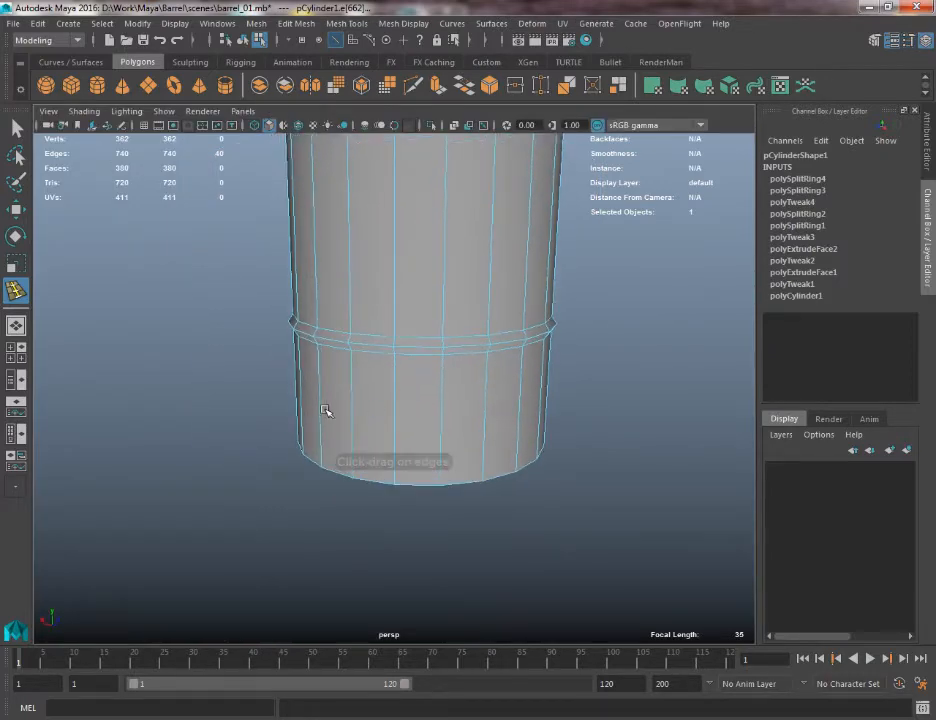
click(298, 401)
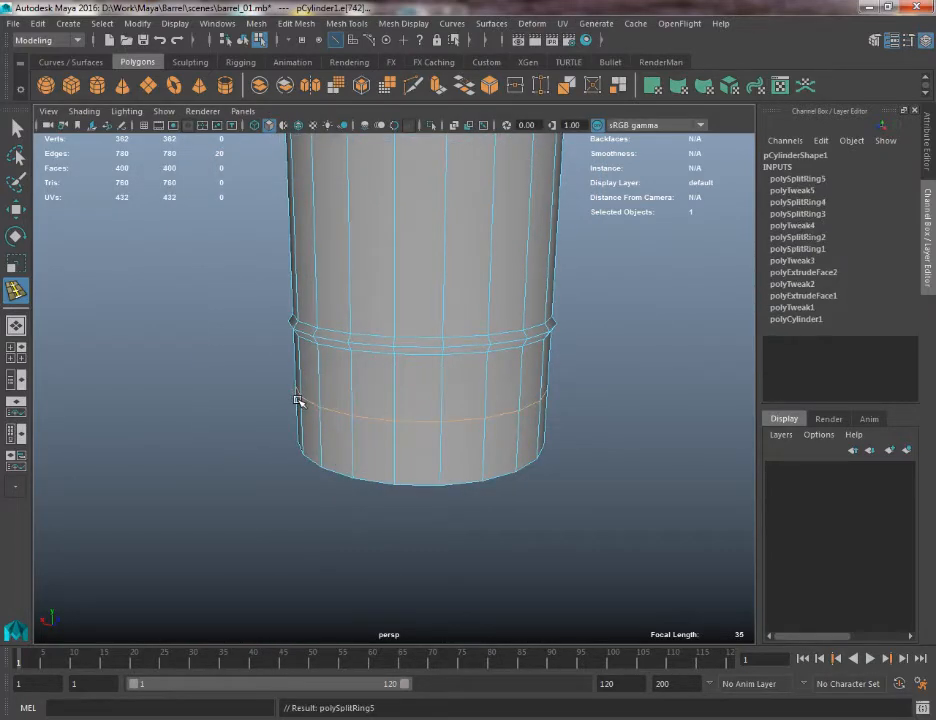
Move the new lower edge loop straight down to just above the barrel's bottom edge
key(w)
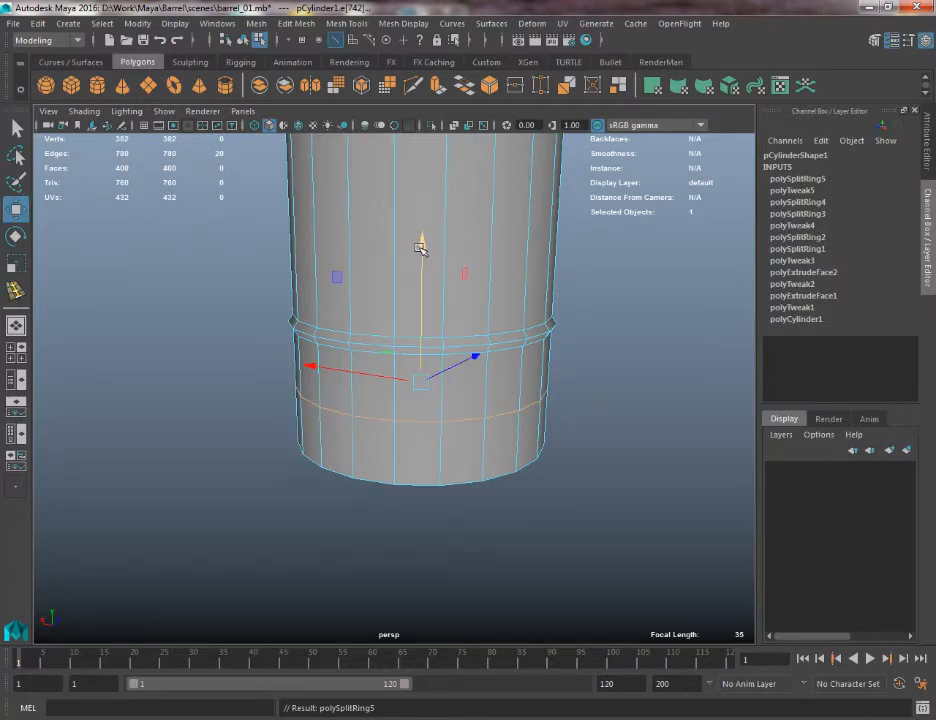
drag(420, 248, 438, 299)
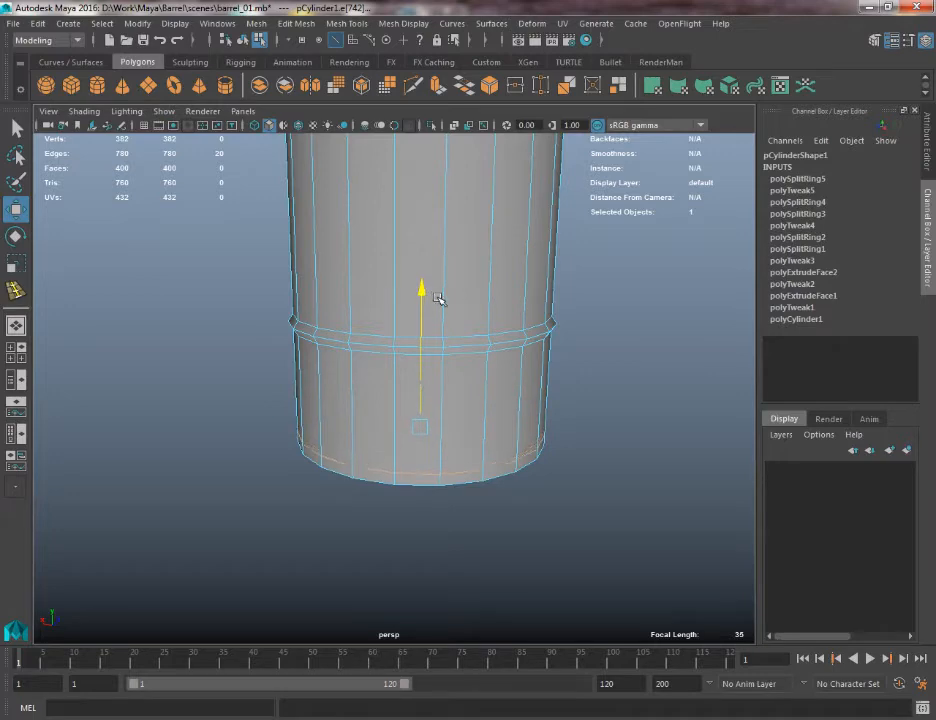
scroll(445, 322, down, 3)
alt+middle_drag(449, 341, 463, 472)
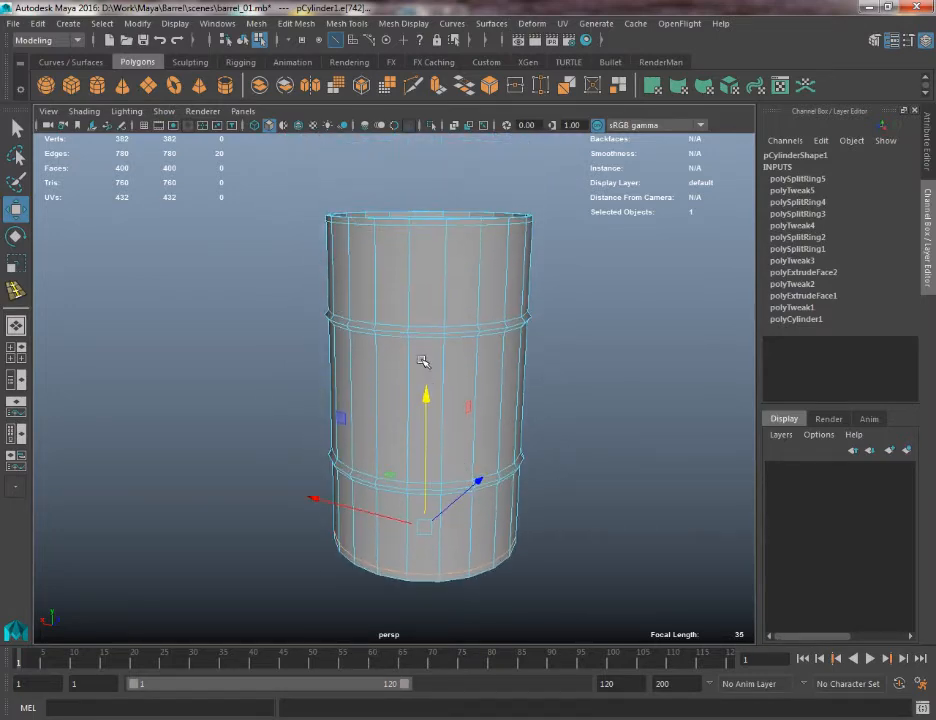
Return to object mode, select the barrel and examine the support loops near the upper rim and the bottom edge
alt+drag(422, 361, 413, 389)
right_drag(407, 339, 453, 307)
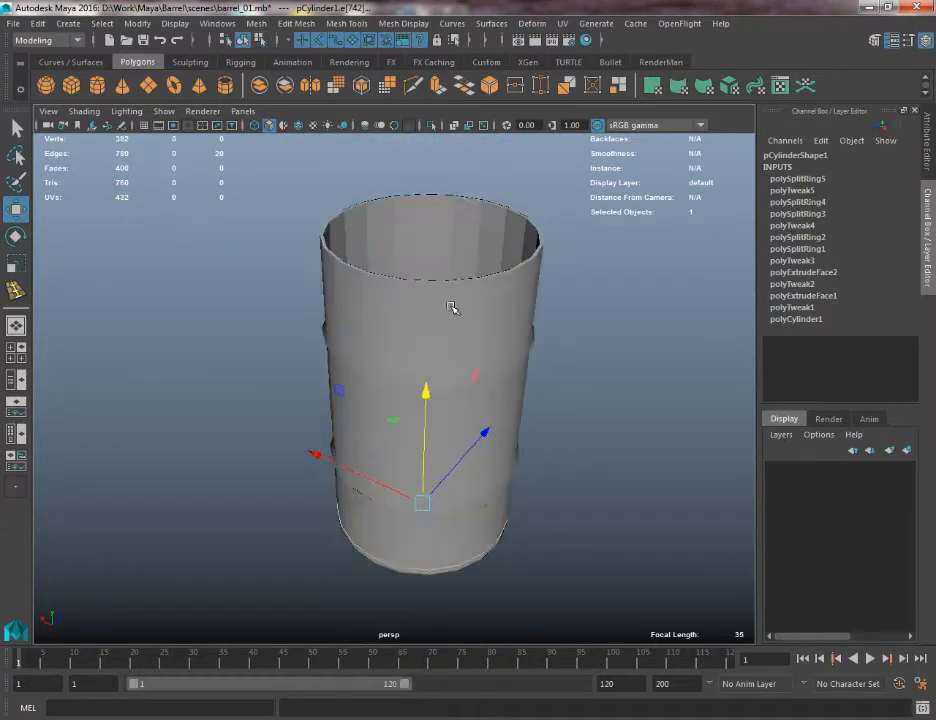
alt+middle_drag(455, 362, 464, 455)
scroll(464, 460, up, 4)
click(372, 394)
alt+drag(372, 394, 343, 283)
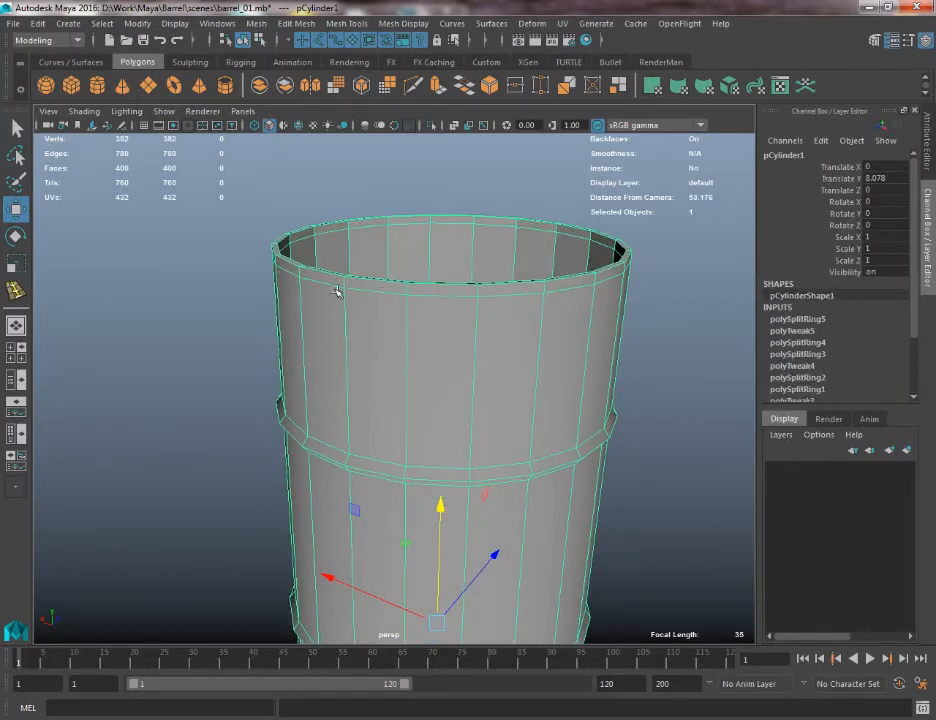
alt+middle_drag(383, 430, 370, 142)
scroll(389, 466, up, 6)
alt+drag(410, 438, 322, 435)
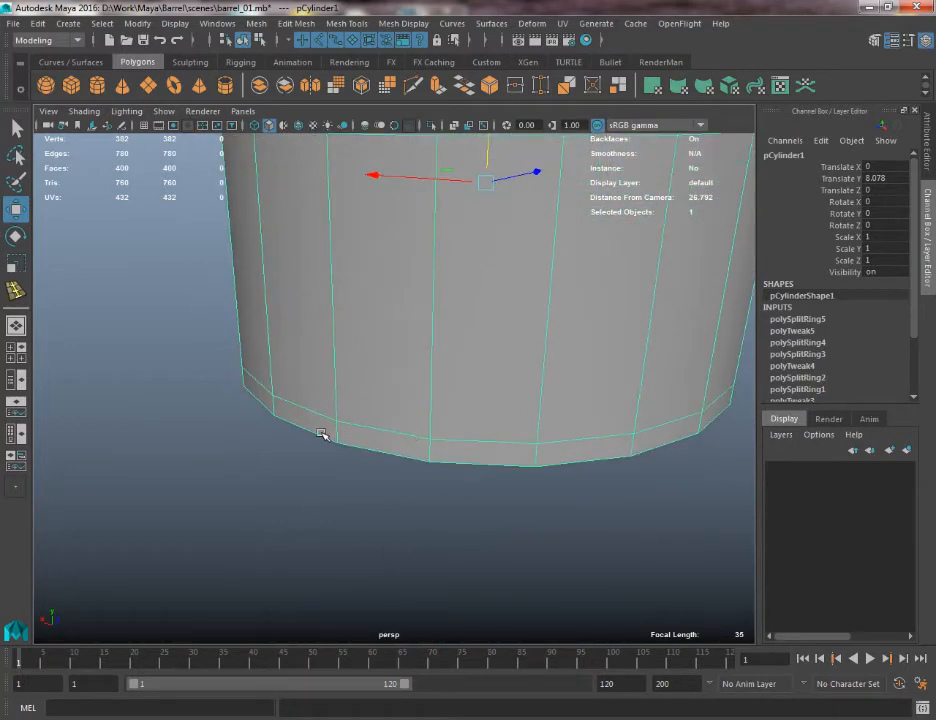
alt+drag(466, 455, 407, 438)
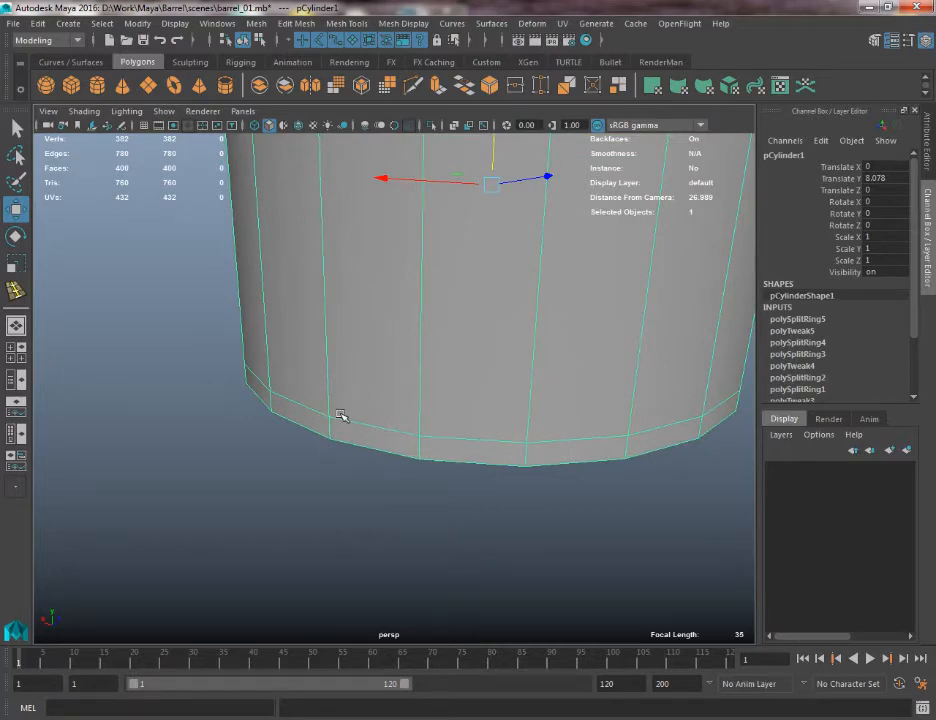
scroll(353, 324, down, 6)
alt+middle_drag(307, 420, 288, 612)
scroll(451, 441, down, 2)
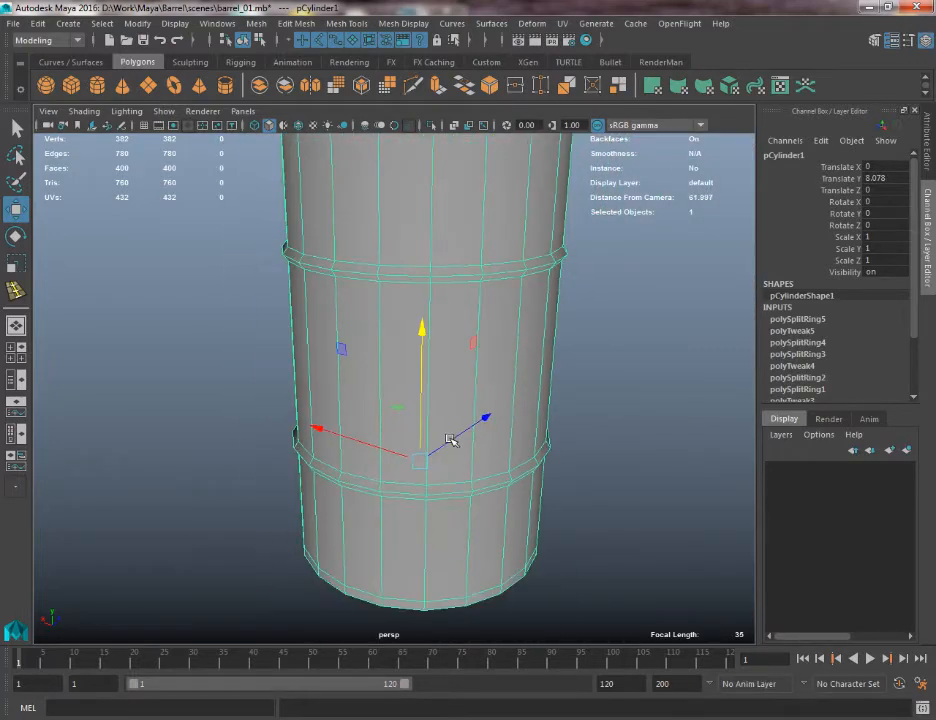
Activate the Select tool and switch the barrel to face selection mode, with the whole barrel in view
alt+drag(444, 500, 416, 493)
key(q)
right_drag(370, 328, 372, 368)
alt+drag(391, 486, 393, 388)
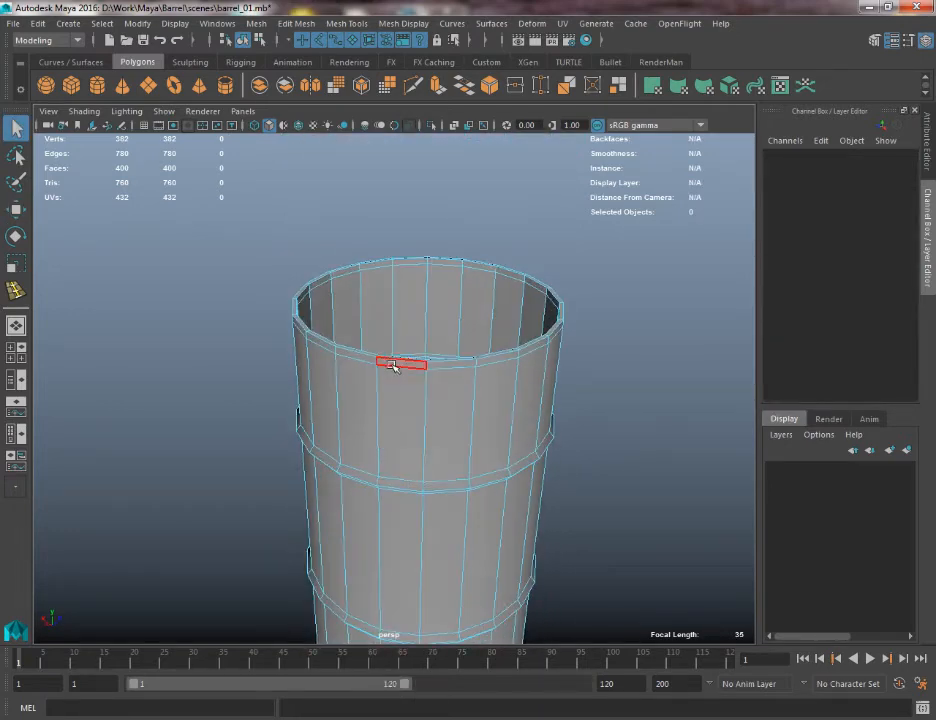
right_drag(387, 327, 387, 357)
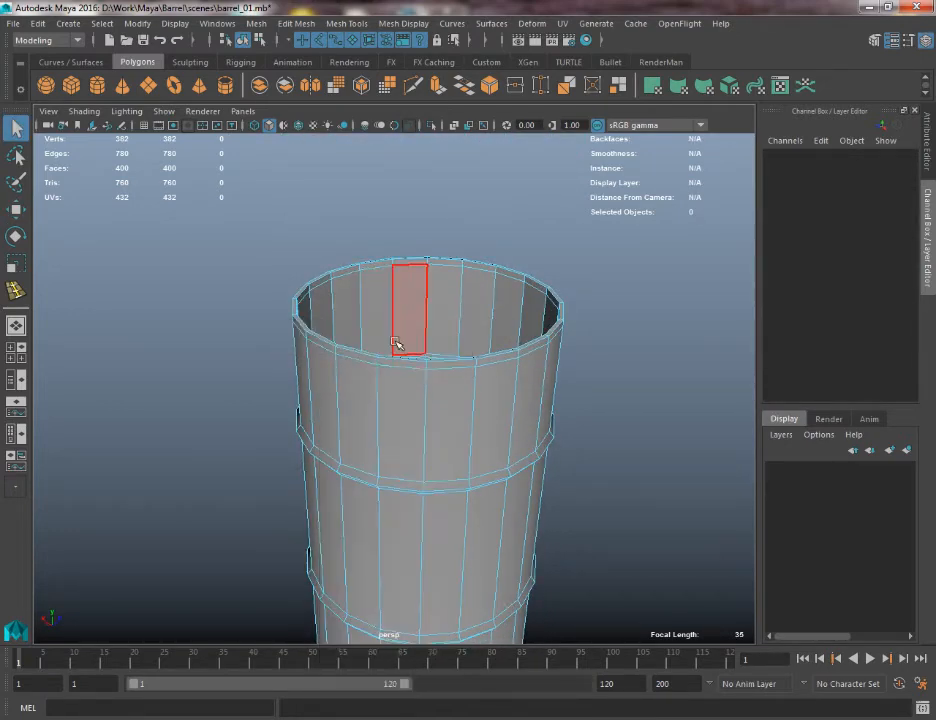
alt+drag(397, 345, 565, 384)
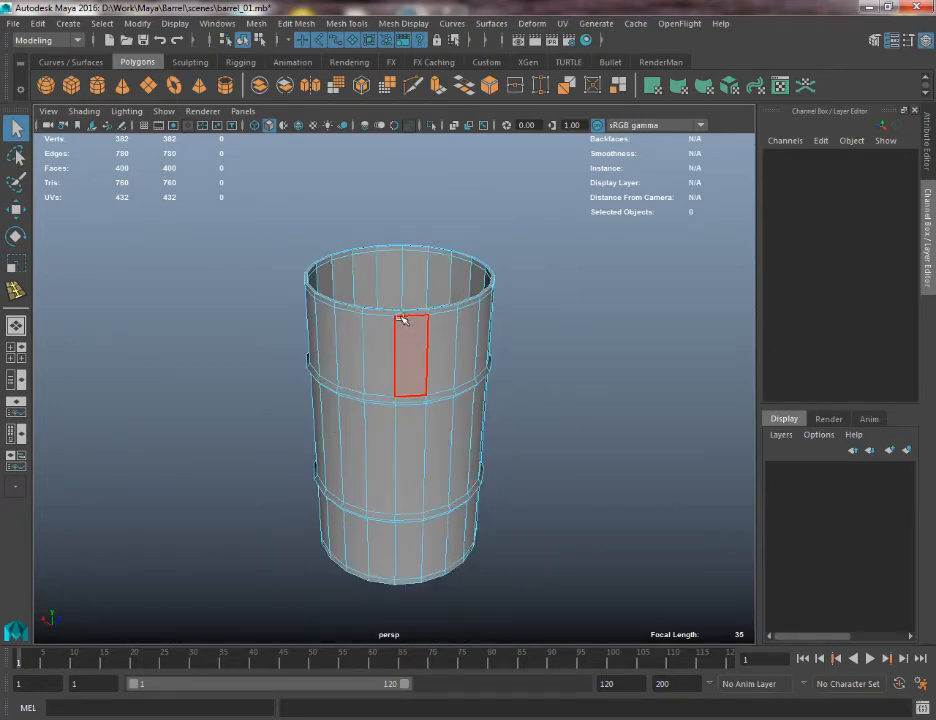
Select the complete ring of narrow outer faces just below the barrel's upper rim
alt+right_drag(396, 305, 490, 430)
alt+middle_drag(416, 330, 420, 410)
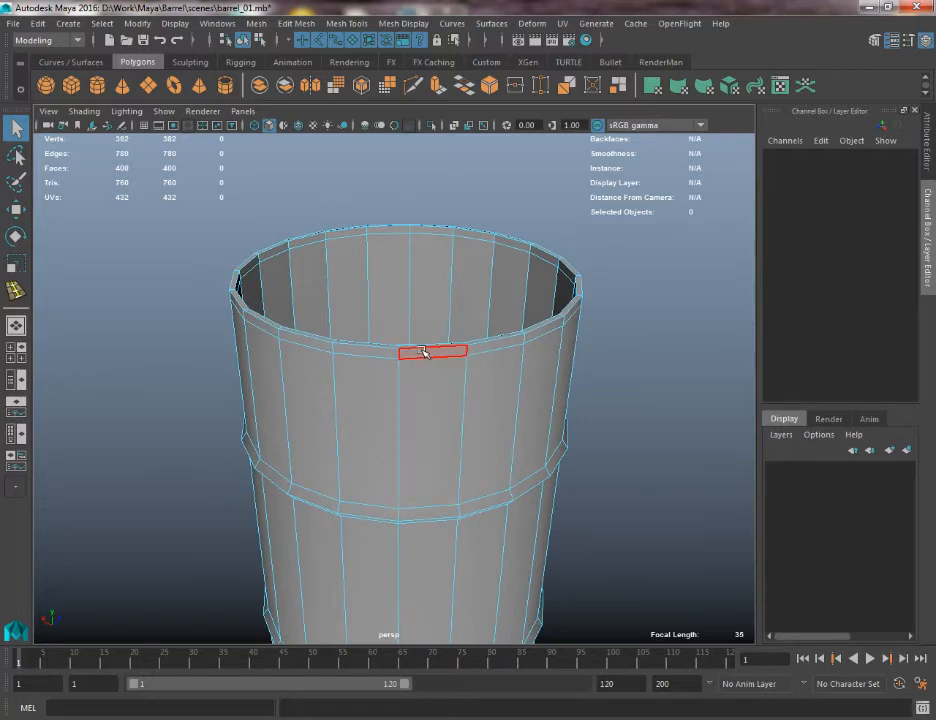
click(422, 352)
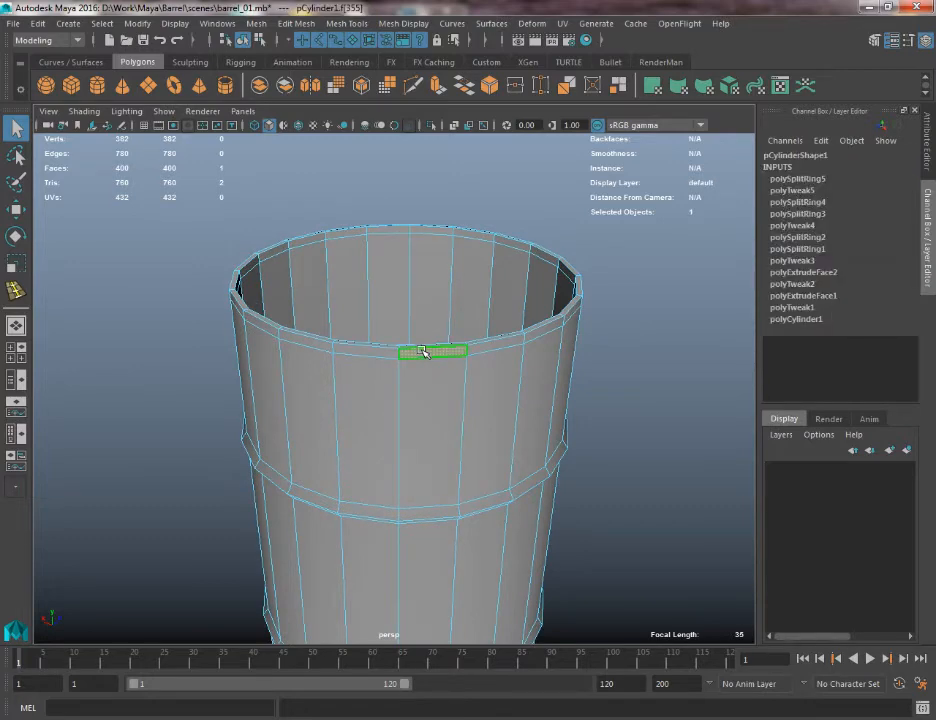
alt+right_drag(422, 352, 490, 440)
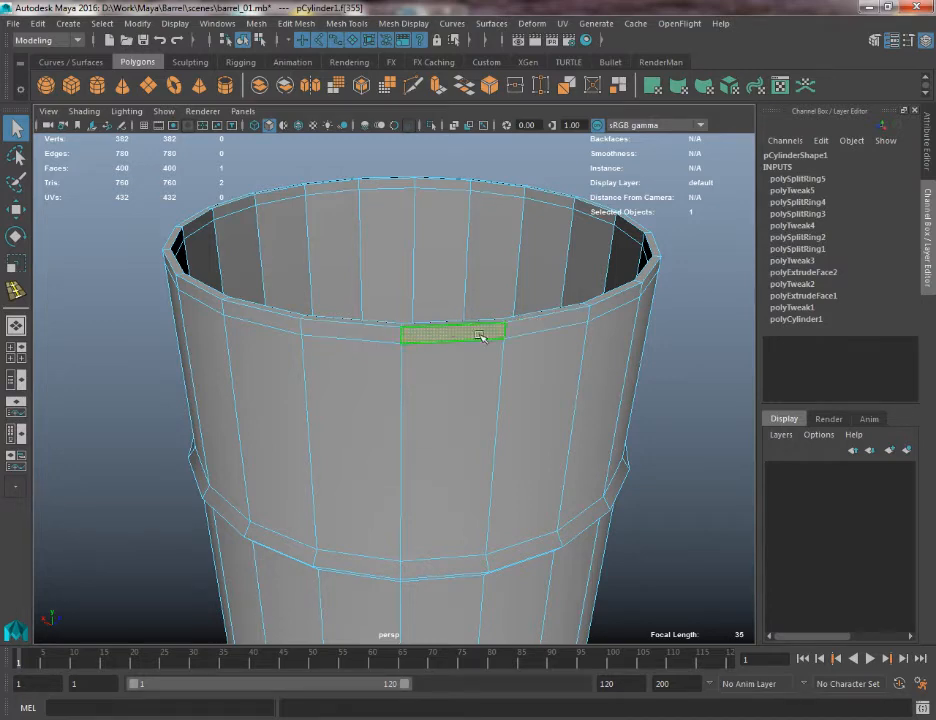
shift+double_click(533, 327)
alt+drag(592, 311, 561, 323)
alt+drag(353, 484, 610, 434)
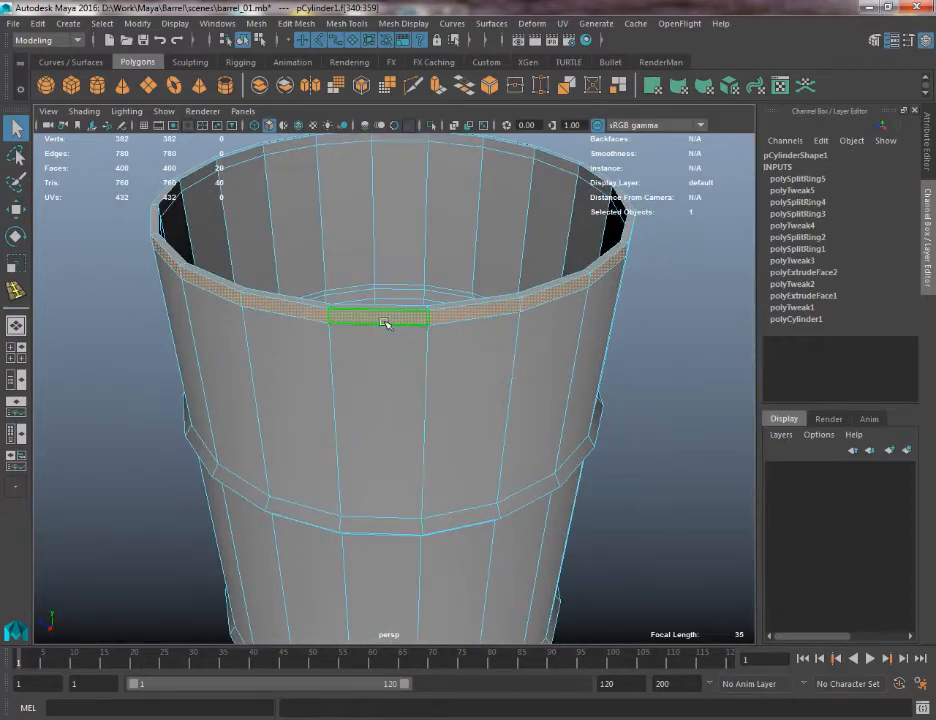
click(125, 389)
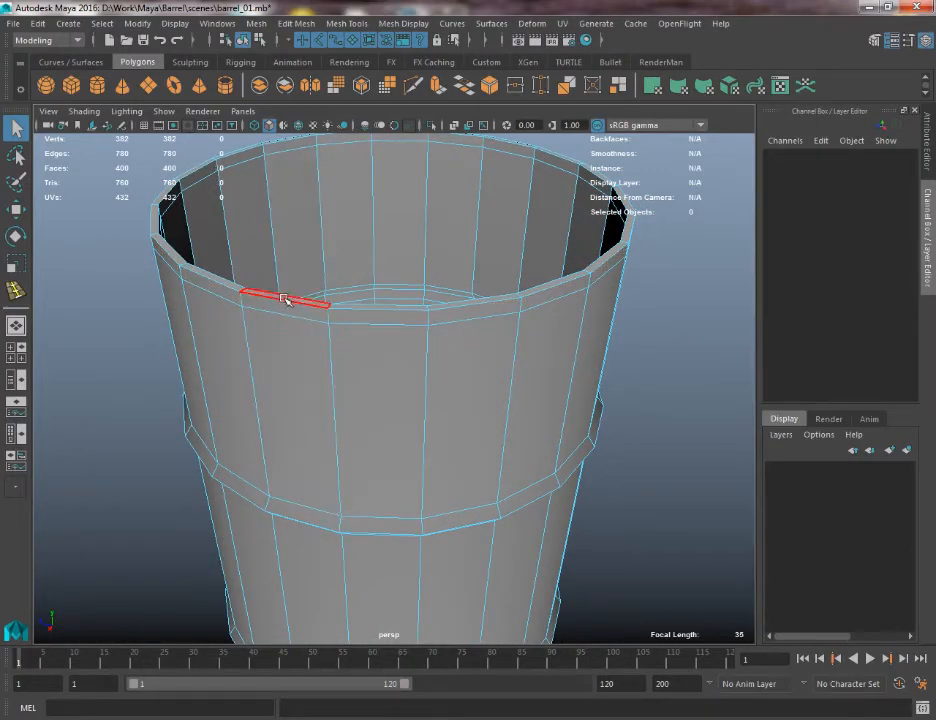
click(366, 319)
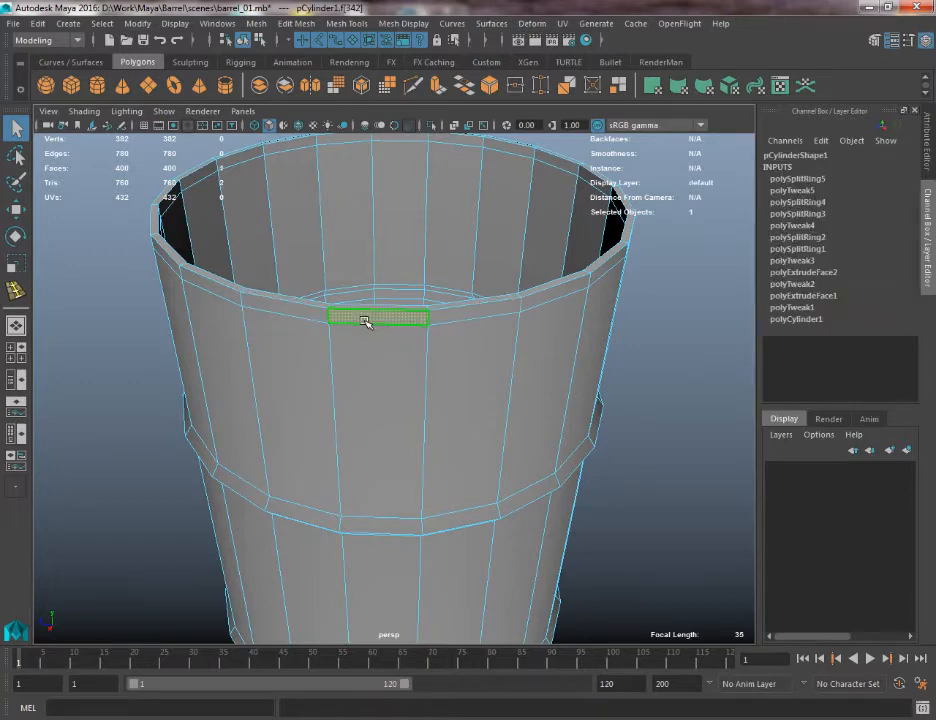
shift+double_click(462, 313)
Add the complete ring of narrow outer faces along the barrel's bottom edge to the selection
alt+middle_drag(368, 385, 430, 50)
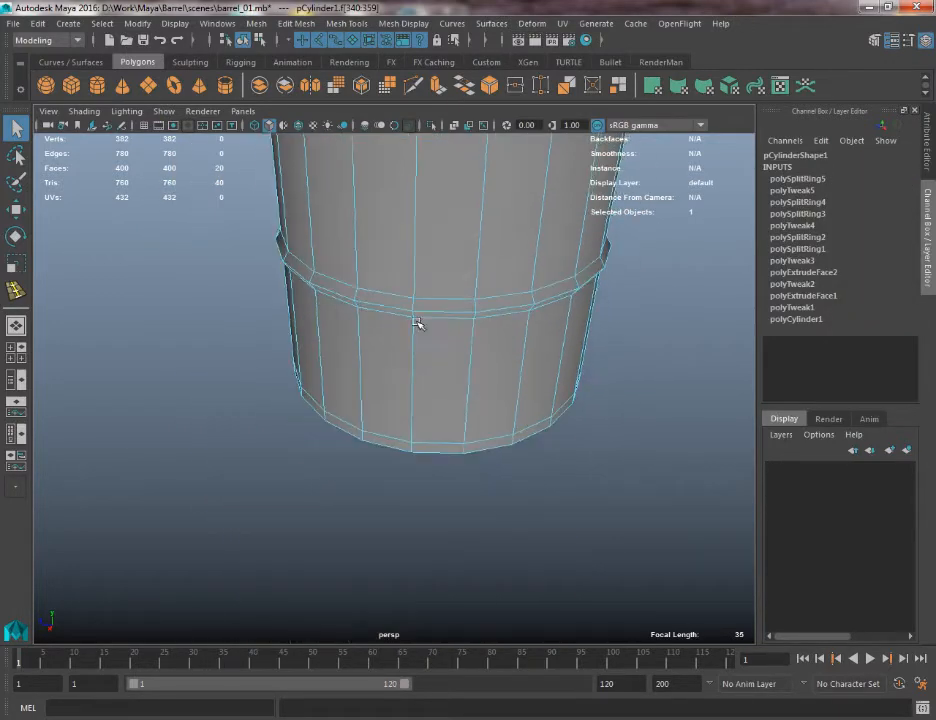
alt+drag(418, 372, 424, 347)
alt+right_drag(424, 347, 456, 394)
alt+middle_drag(456, 394, 460, 334)
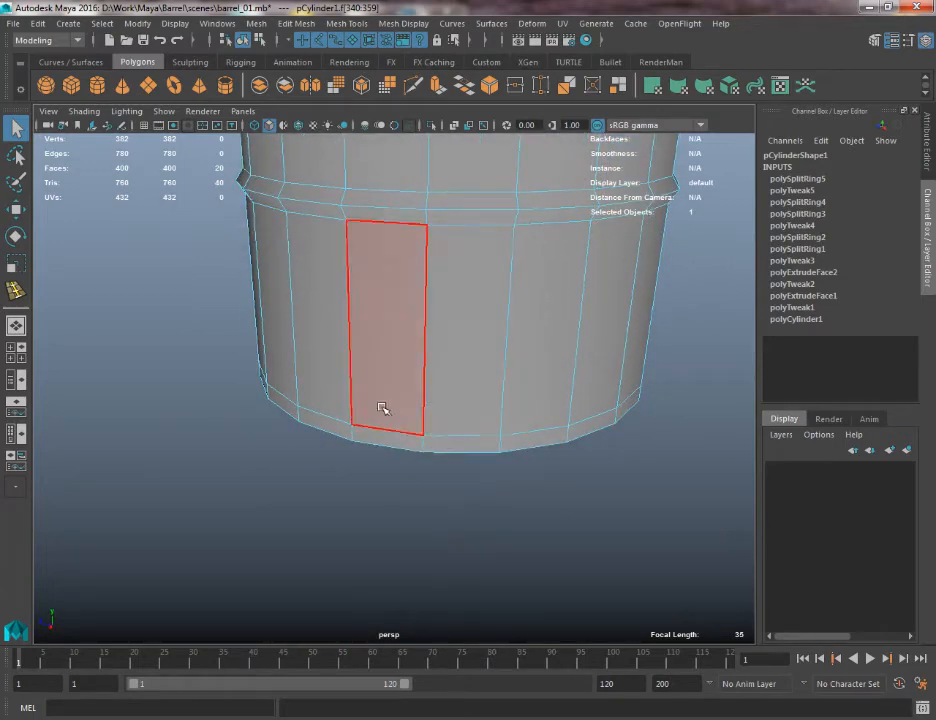
alt+middle_drag(399, 226, 389, 391)
alt+right_drag(389, 391, 355, 382)
alt+middle_drag(355, 382, 361, 522)
alt+middle_drag(356, 382, 351, 278)
alt+right_drag(351, 278, 420, 305)
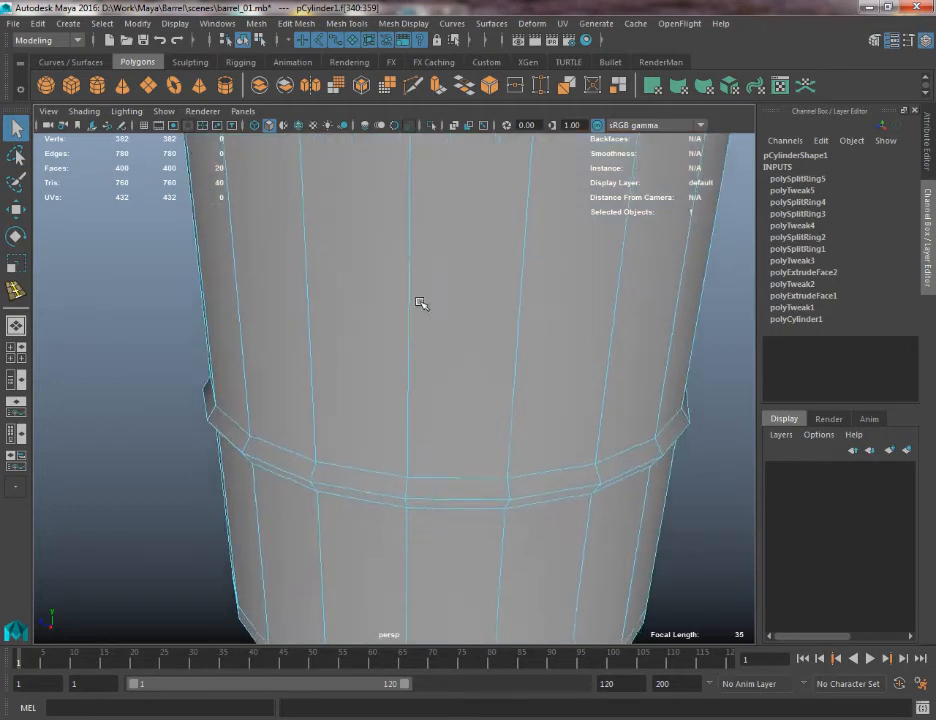
alt+middle_drag(420, 305, 424, 130)
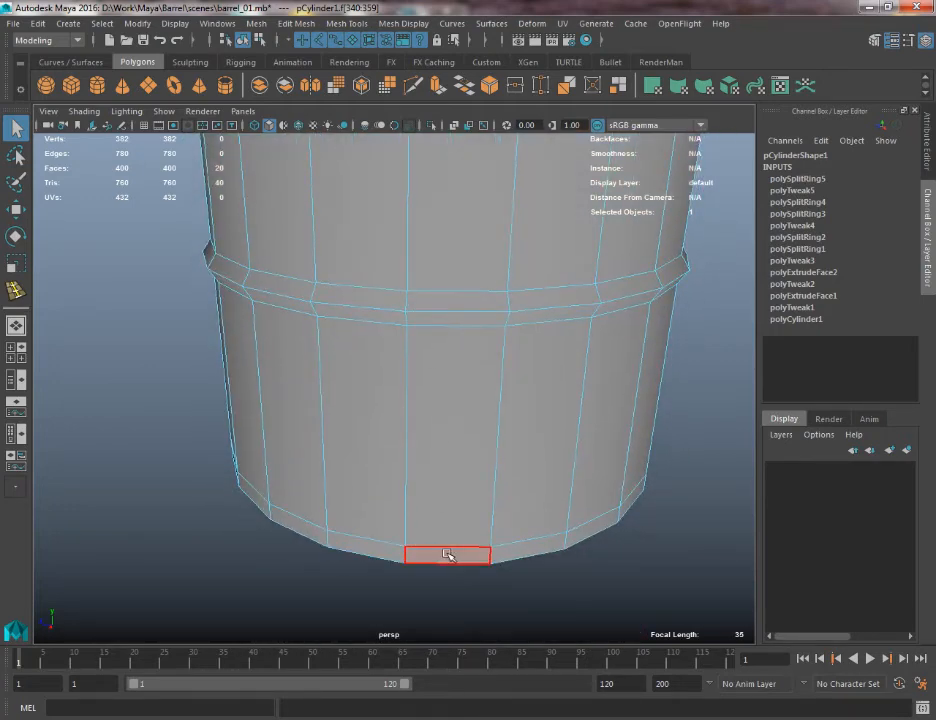
shift+click(447, 555)
shift+double_click(517, 553)
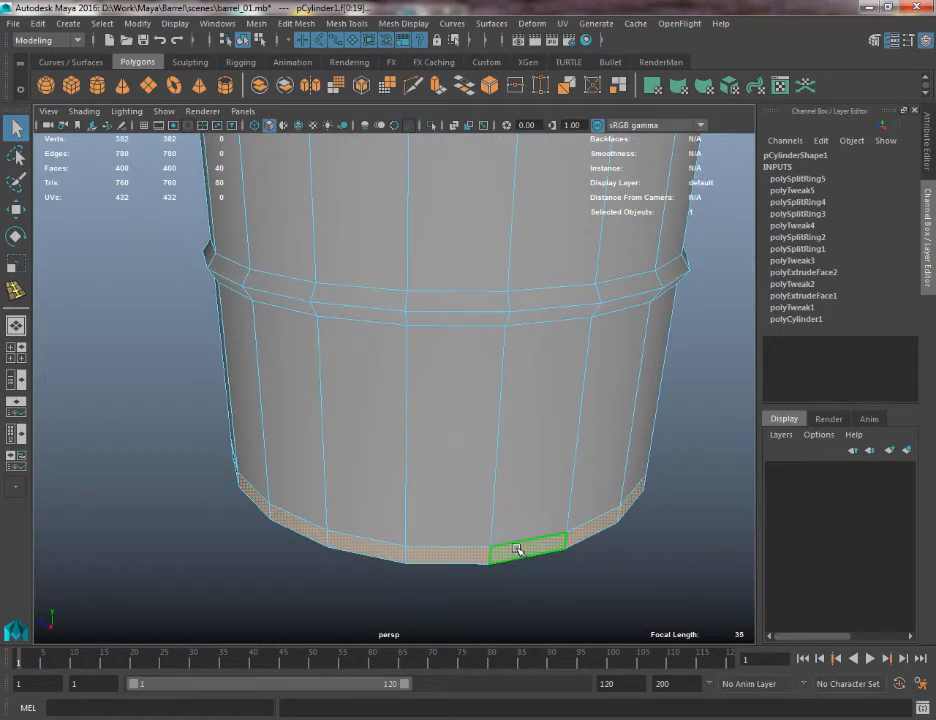
Extrude the upper and bottom face rings and scale them slightly outward in the horizontal plane to form raised bands
alt+right_drag(517, 553, 359, 311)
alt+drag(359, 311, 395, 445)
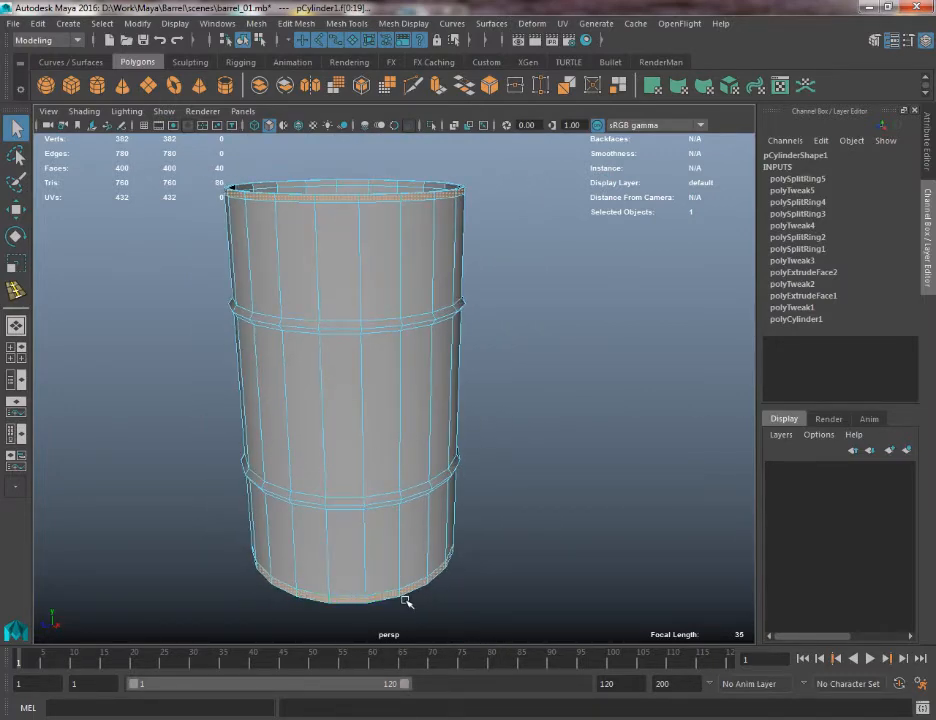
alt+drag(333, 304, 301, 240)
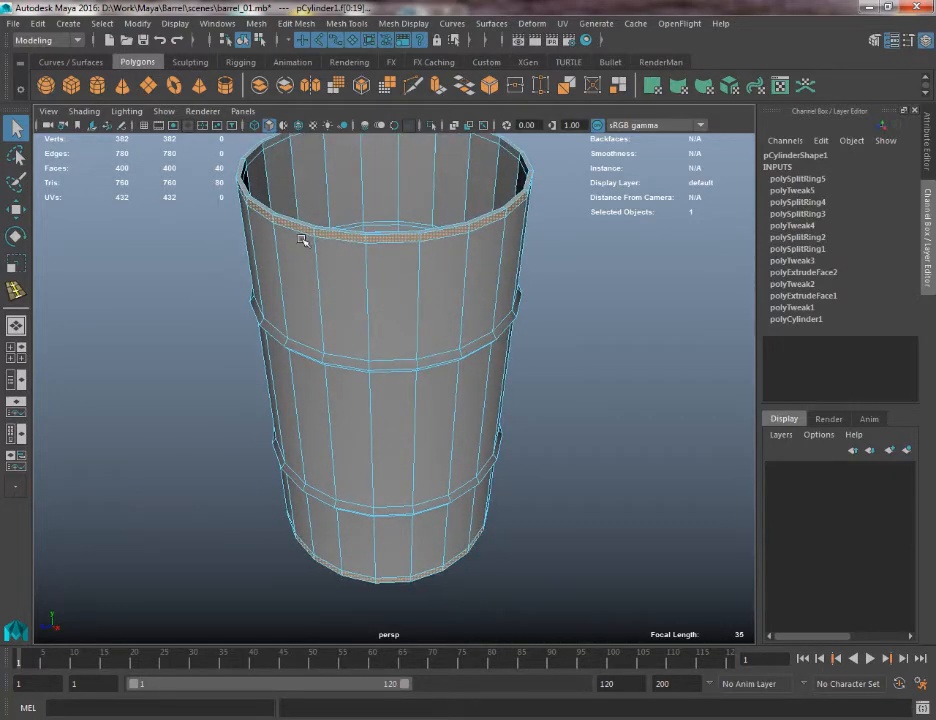
click(436, 86)
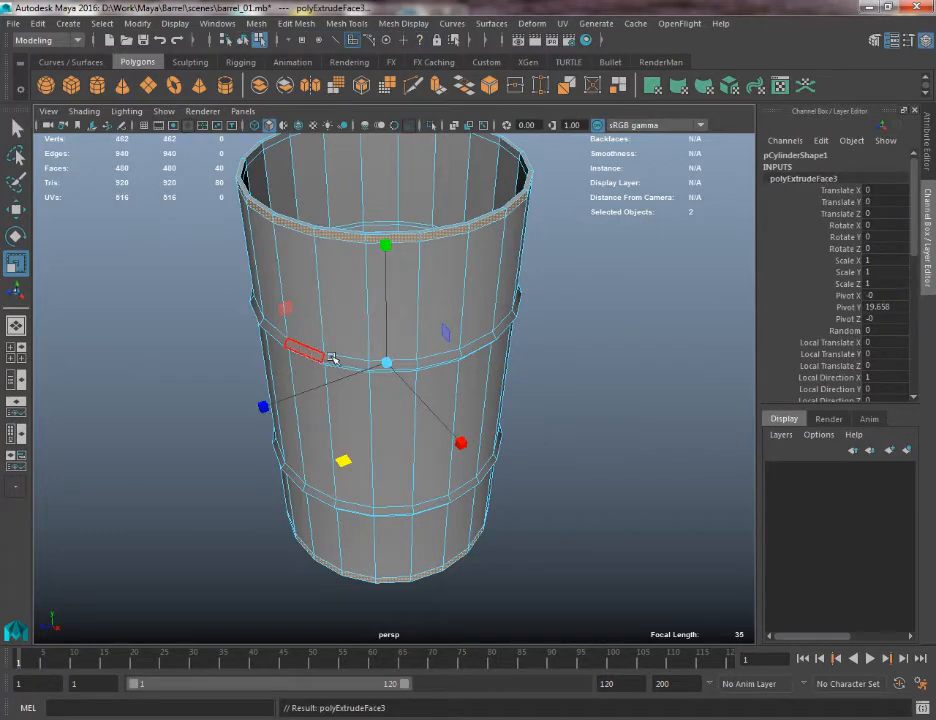
alt+drag(457, 418, 343, 418)
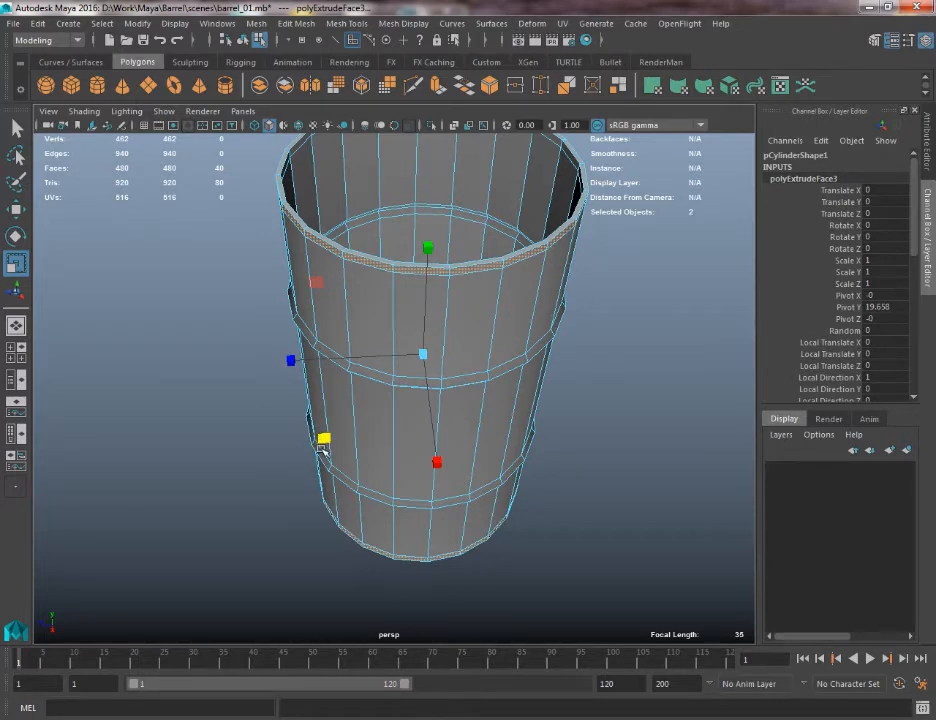
drag(323, 438, 367, 495)
alt+middle_drag(365, 492, 351, 537)
alt+drag(351, 537, 364, 366)
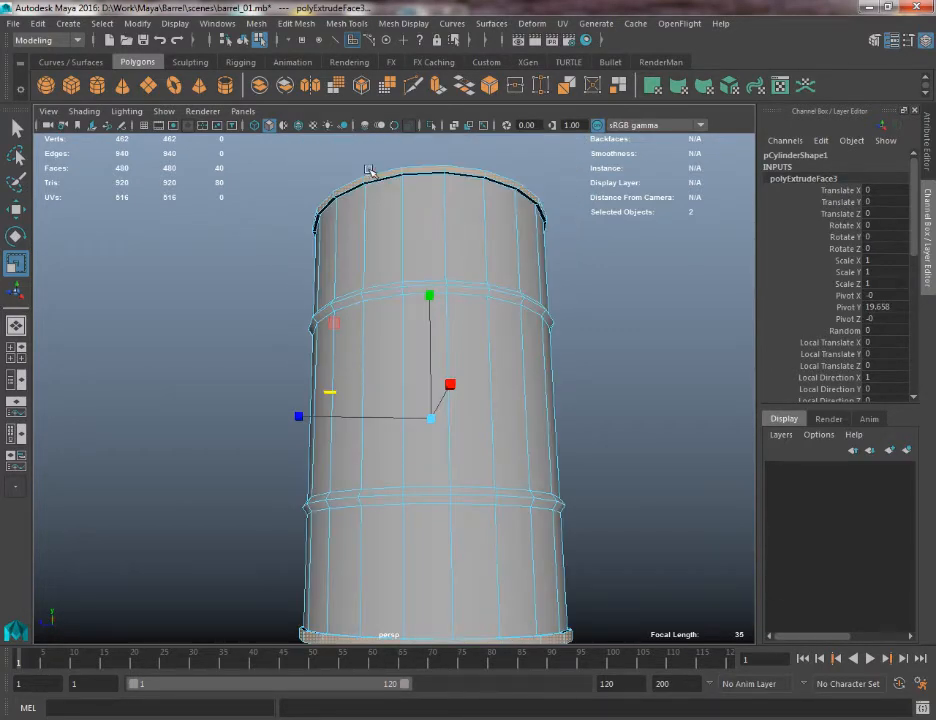
Select the complete ring of narrow faces on the barrel's inner wall just below the rim
alt+drag(340, 265, 352, 425)
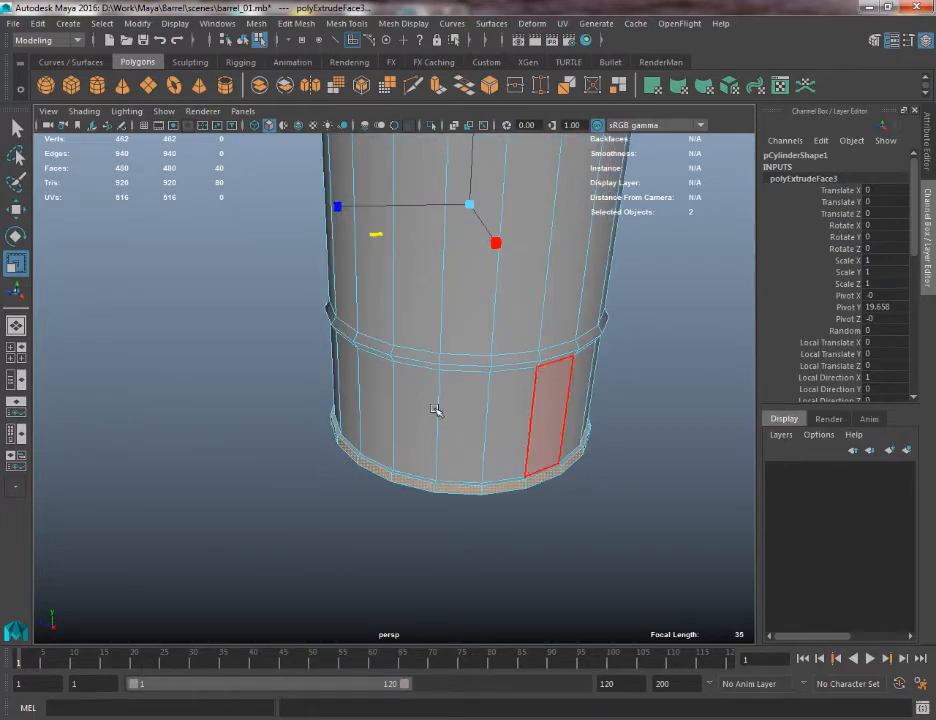
alt+middle_drag(423, 320, 391, 585)
alt+middle_drag(406, 280, 425, 436)
scroll(436, 384, up, 5)
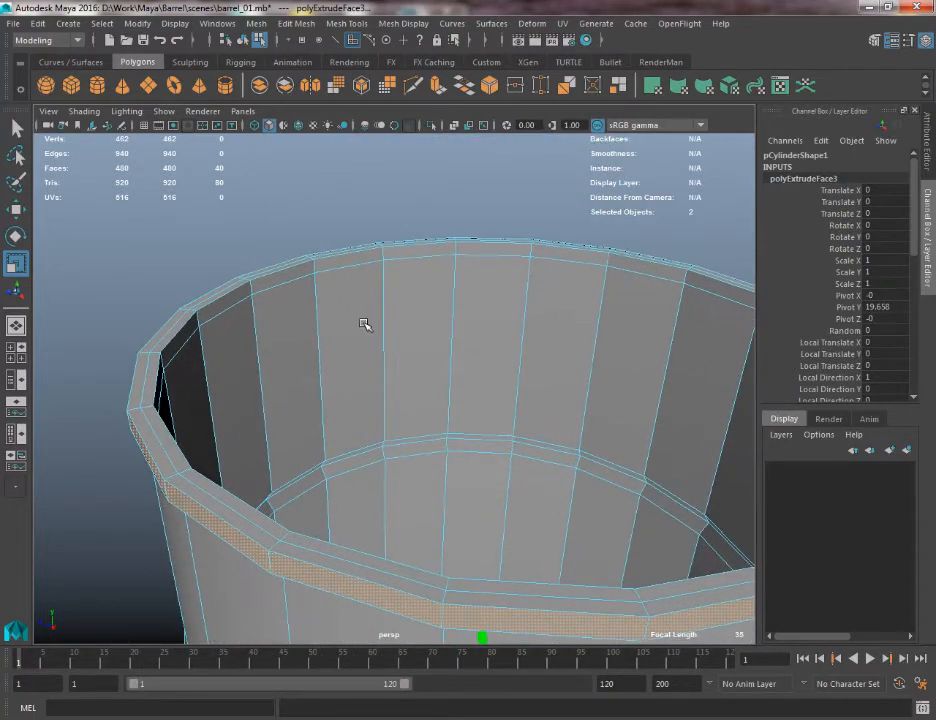
click(248, 293)
shift+double_click(284, 282)
scroll(400, 330, down, 3)
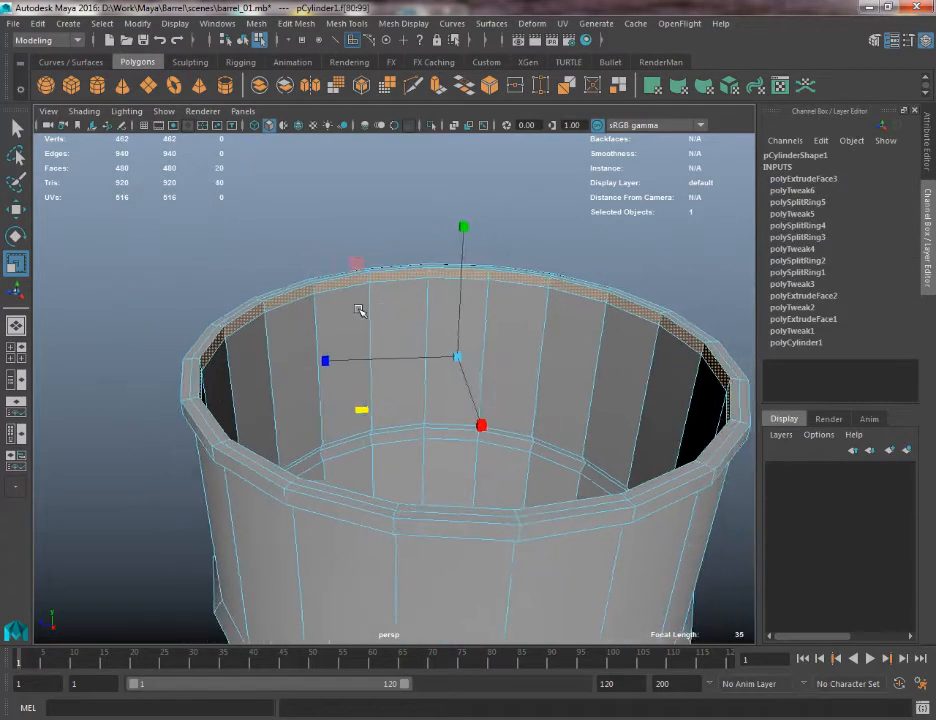
Extrude the inner rim faces and scale them slightly inward in the horizontal plane, undoing the excessive outward scale
alt+drag(359, 311, 398, 221)
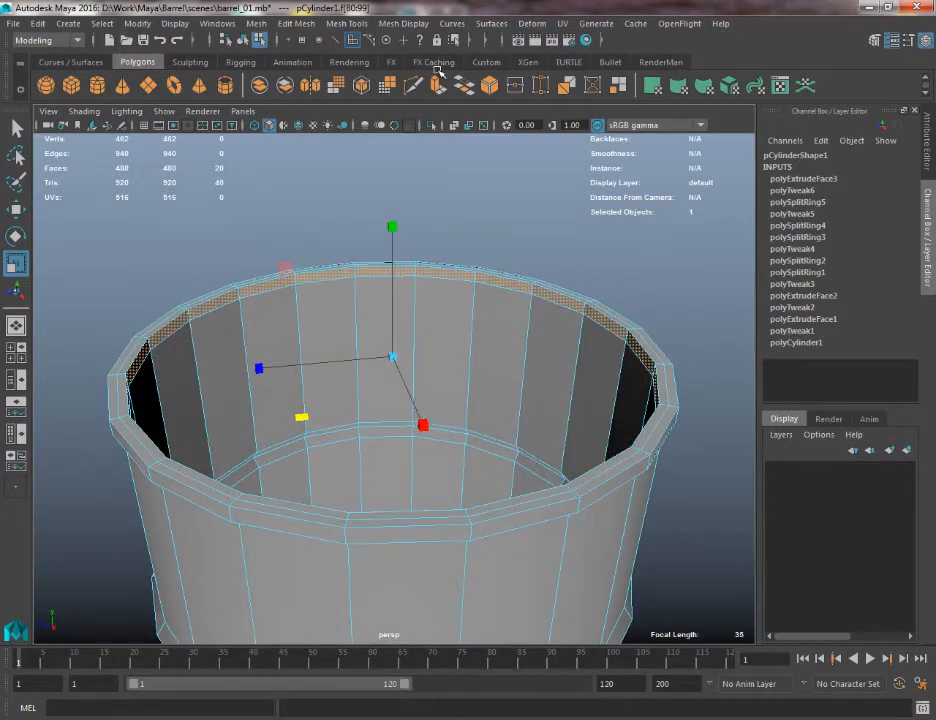
key(ctrl+e)
key(w)
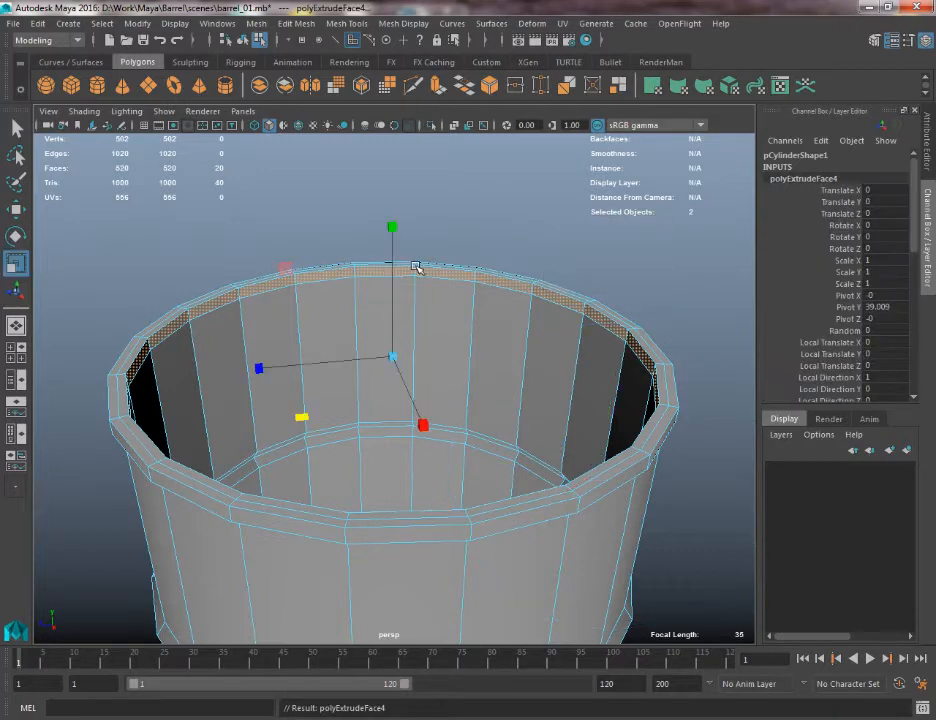
drag(302, 418, 266, 409)
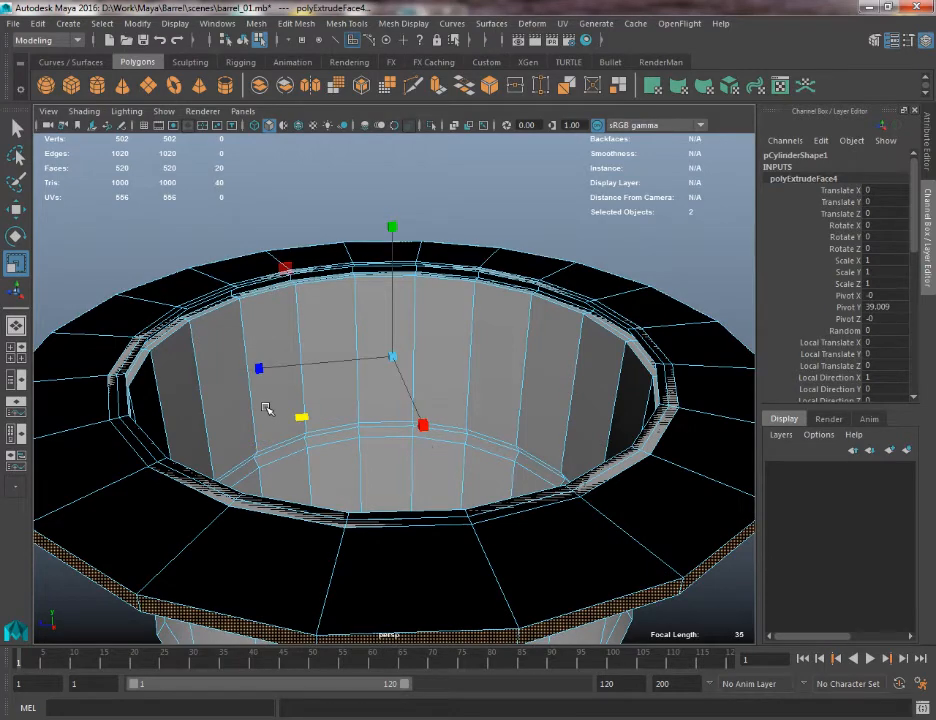
key(ctrl+z)
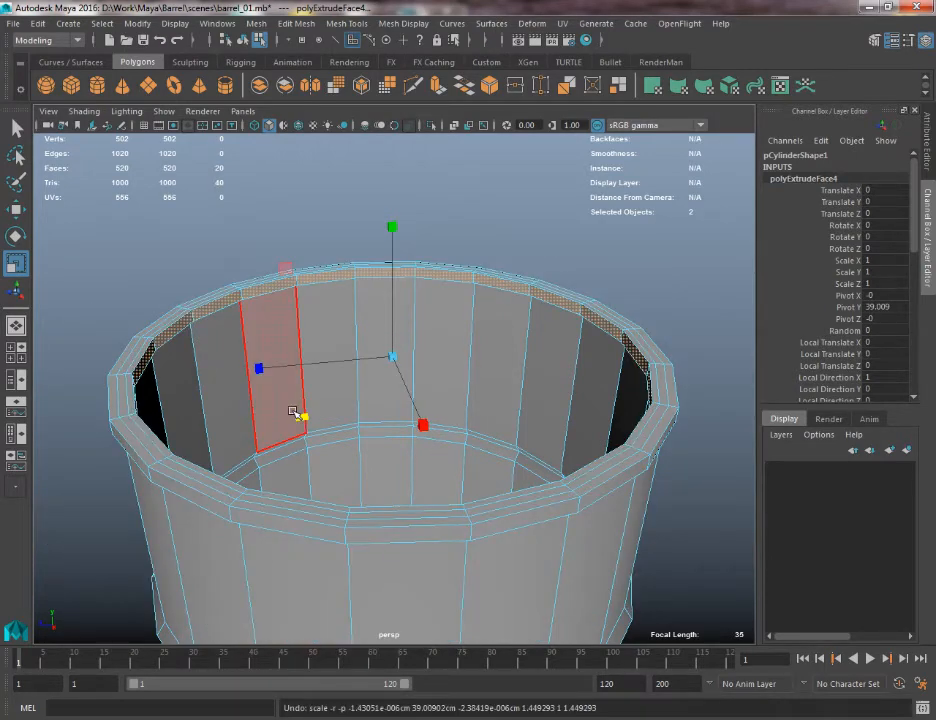
Select the ring of narrow faces on the underside of the extruded inner rim lip
alt+drag(341, 402, 348, 350)
alt+right_drag(348, 352, 428, 448)
alt+middle_drag(428, 448, 418, 560)
alt+drag(418, 560, 393, 466)
alt+middle_drag(393, 466, 405, 562)
alt+right_drag(405, 562, 474, 564)
alt+middle_drag(474, 564, 276, 441)
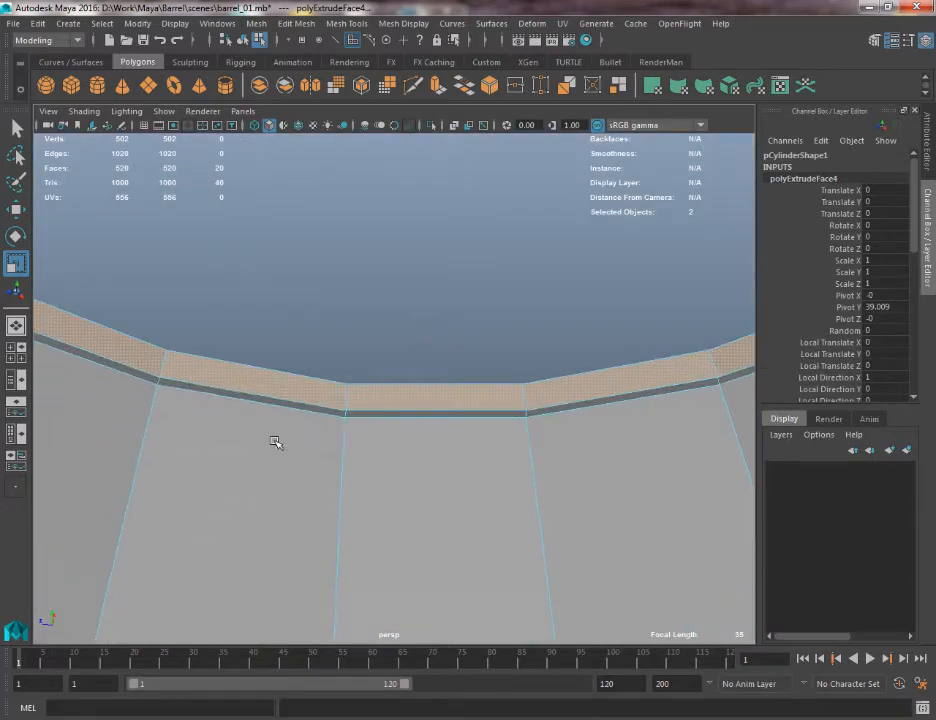
click(578, 405)
shift+double_click(489, 414)
alt+right_drag(493, 441, 414, 343)
alt+drag(414, 343, 460, 456)
alt+middle_drag(465, 457, 436, 380)
alt+right_drag(451, 439, 361, 314)
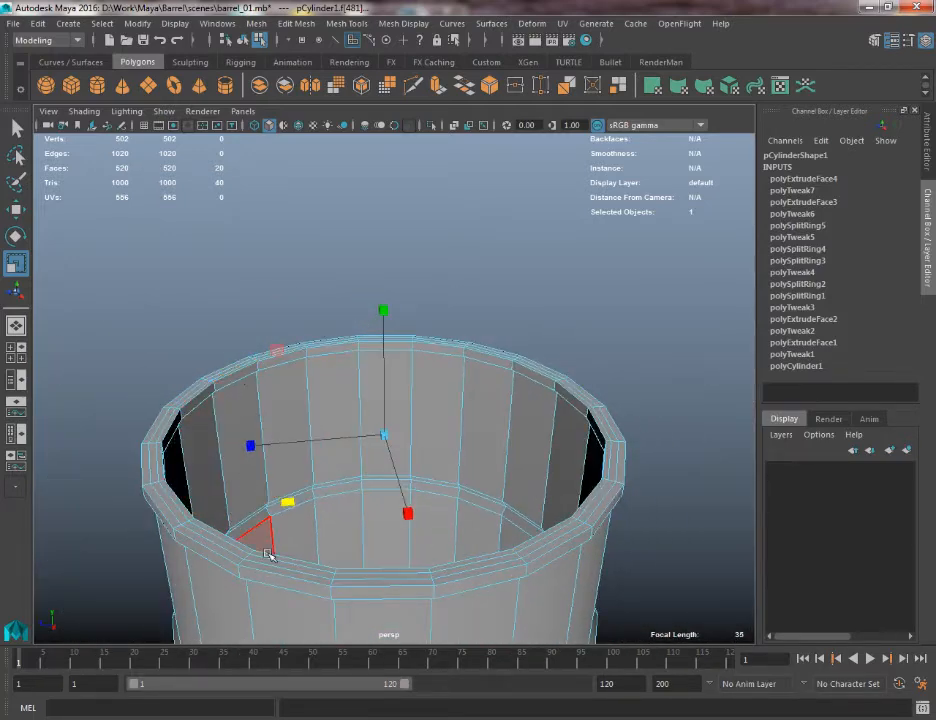
Select the complete ring of raised outer faces around the barrel's upper rim
alt+drag(268, 554, 380, 412)
click(418, 445)
shift+double_click(498, 447)
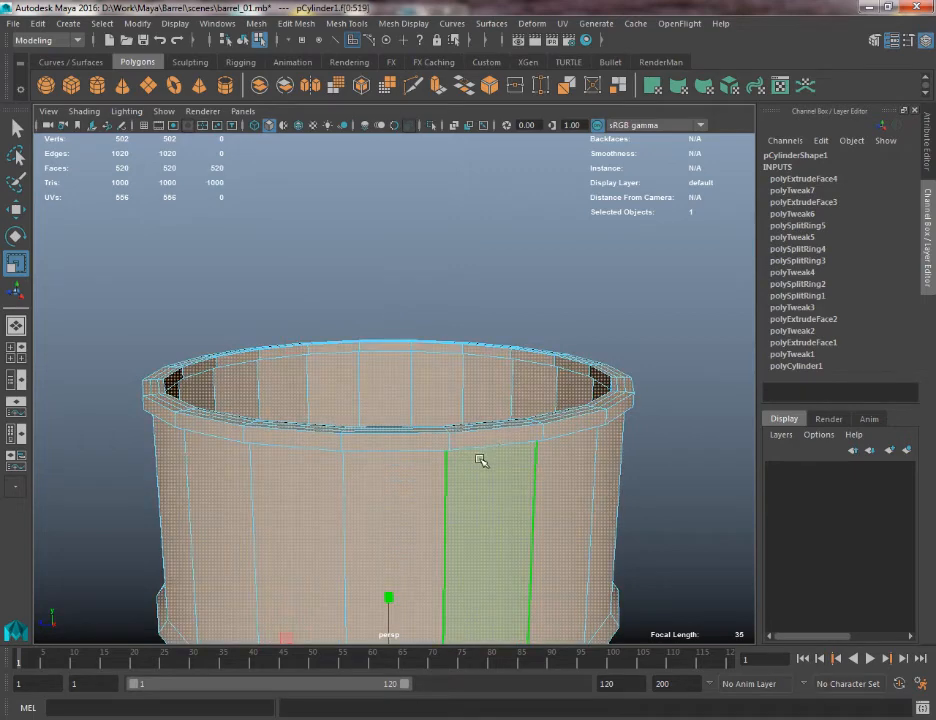
alt+drag(481, 460, 463, 299)
alt+middle_drag(435, 215, 417, 400)
click(392, 303)
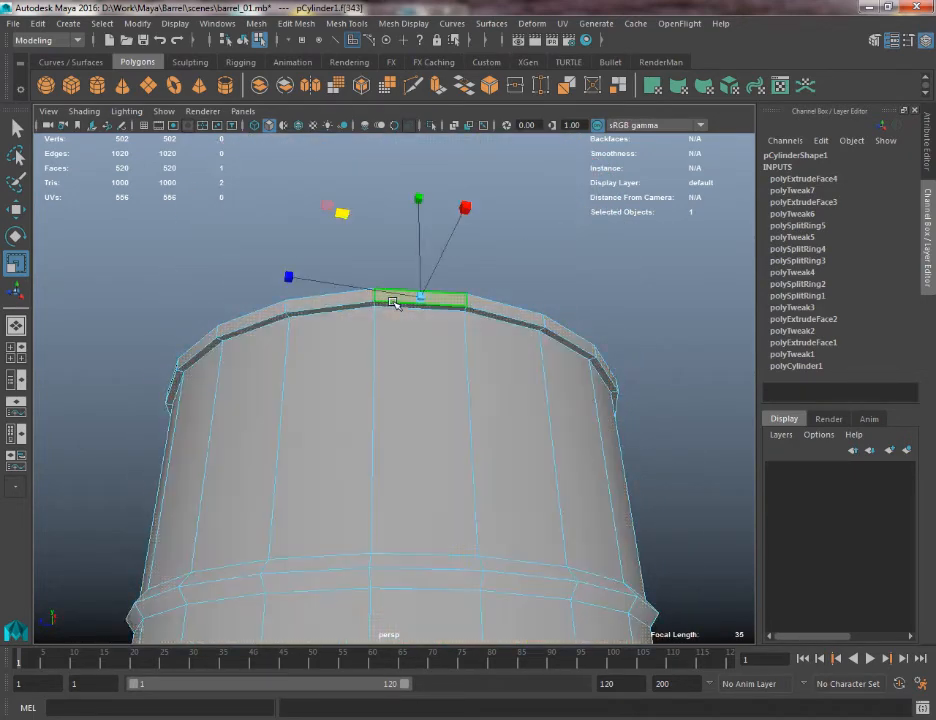
click(393, 307)
shift+click(494, 316)
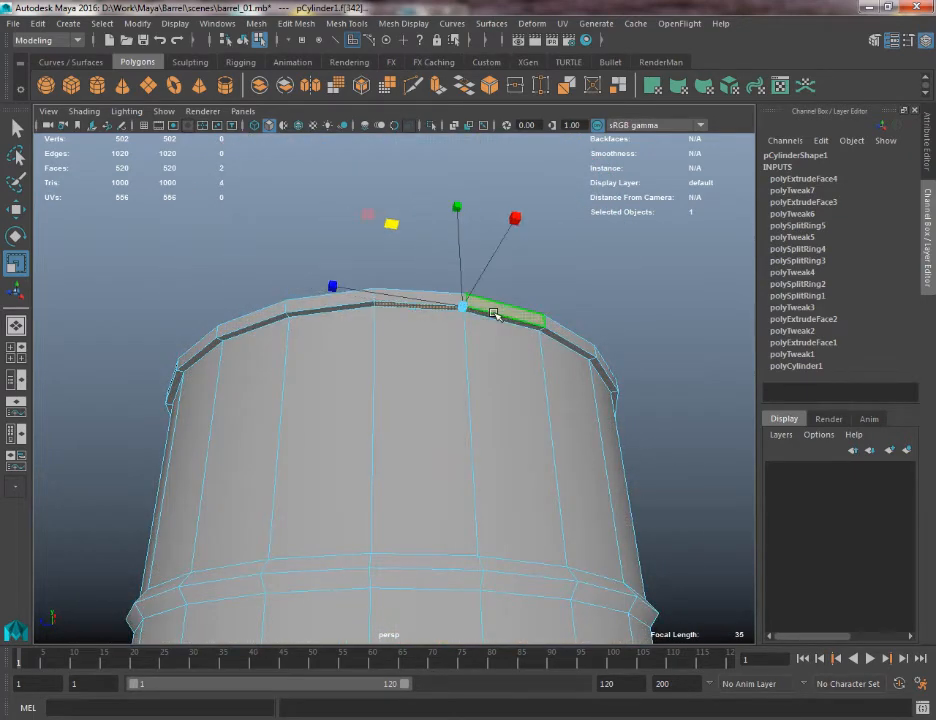
click(560, 327)
shift+double_click(532, 317)
alt+drag(493, 351, 507, 232)
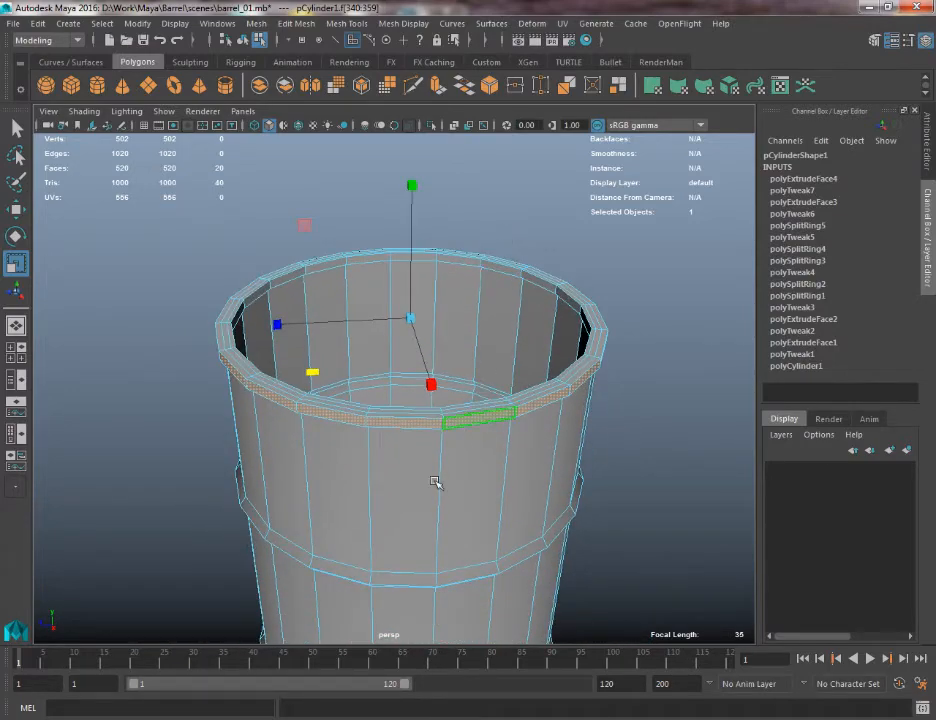
Activate the Select tool and select two adjacent triangular faces on the barrel's bottom cap
alt+drag(435, 483, 338, 255)
click(328, 251)
key(w)
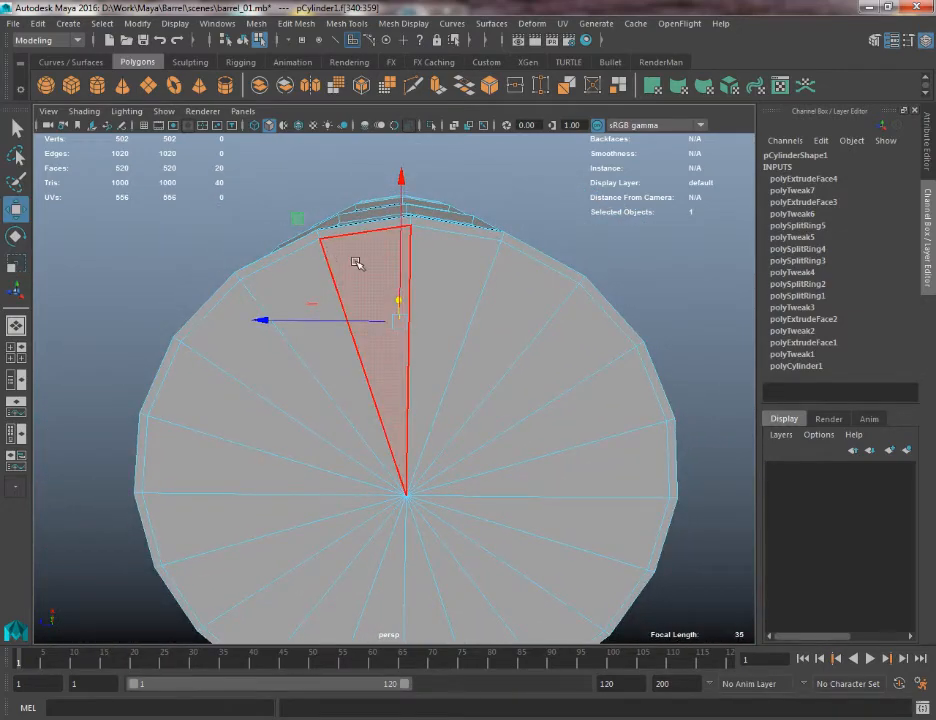
key(q)
click(304, 360)
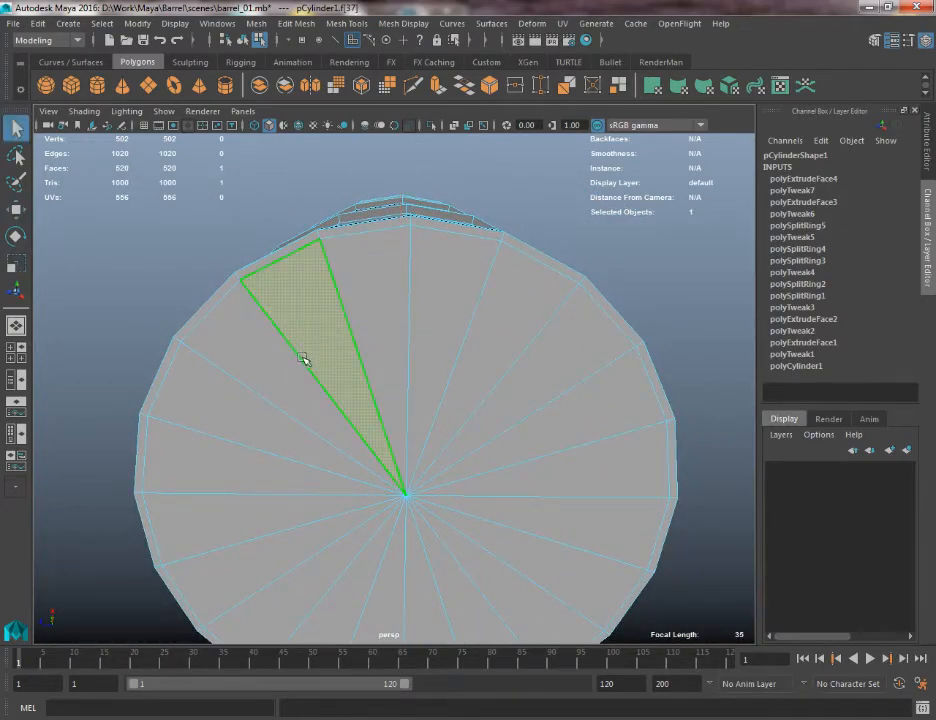
shift+click(286, 409)
Select the ring of inner faces below the rim, replacing it with a ring of faces on the rim's near side
alt+drag(286, 409, 345, 478)
alt+right_drag(345, 478, 399, 499)
alt+middle_drag(399, 499, 394, 600)
alt+right_drag(278, 372, 262, 397)
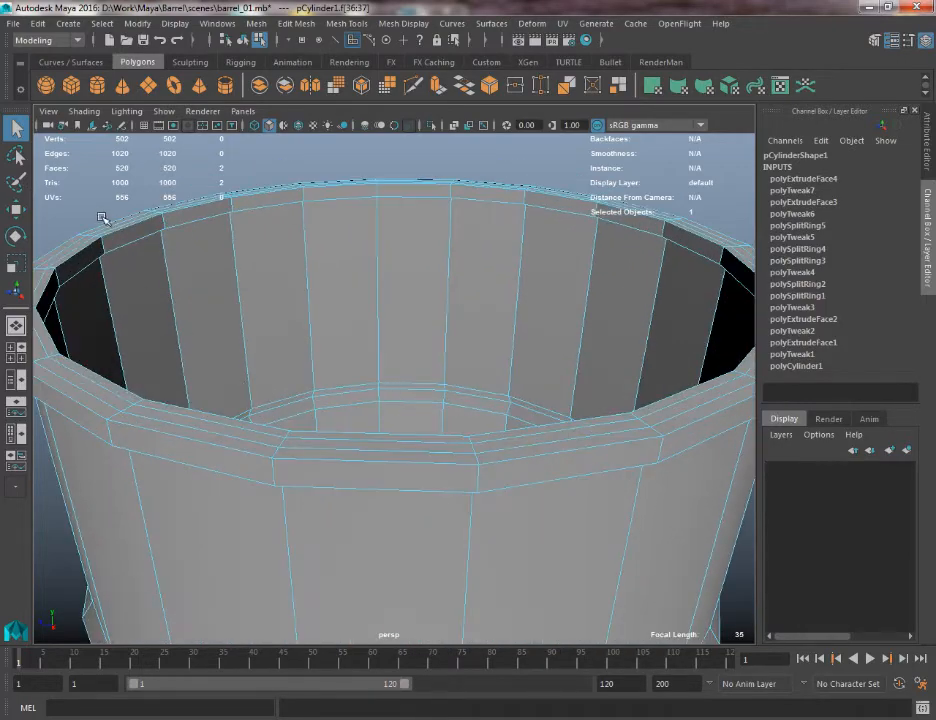
shift+double_click(142, 228)
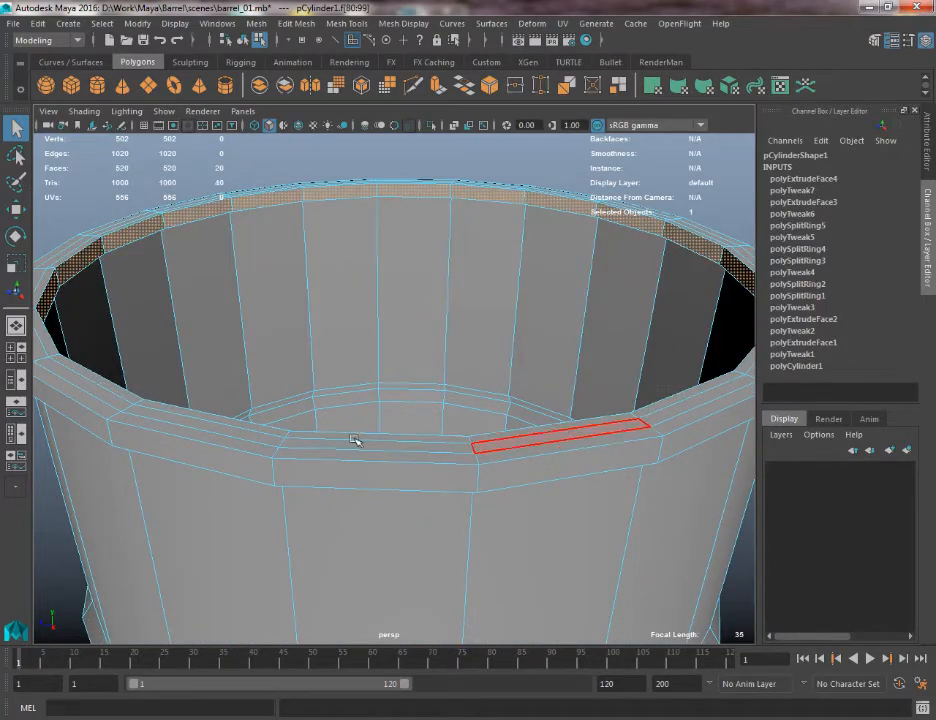
alt+drag(357, 441, 266, 433)
click(266, 433)
shift+double_click(230, 418)
Select the ring of raised outer faces around the barrel's bottom edge and bring the underside cap into view
alt+middle_drag(264, 444, 334, 152)
alt+right_drag(334, 152, 360, 435)
click(345, 508)
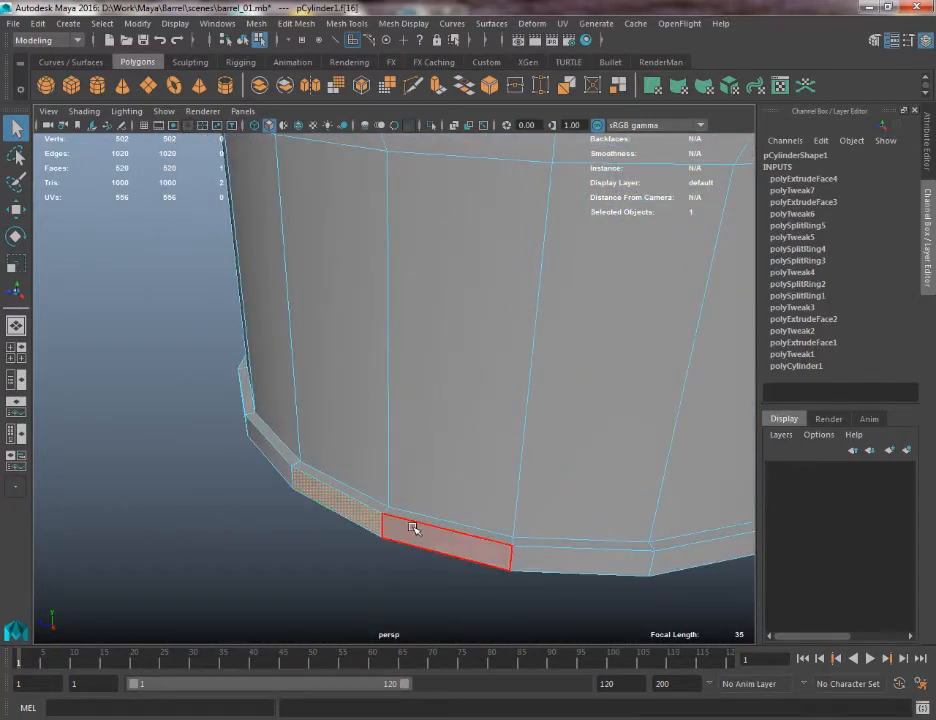
shift+double_click(416, 531)
alt+right_drag(416, 531, 203, 372)
alt+middle_drag(422, 457, 337, 502)
alt+drag(337, 502, 351, 261)
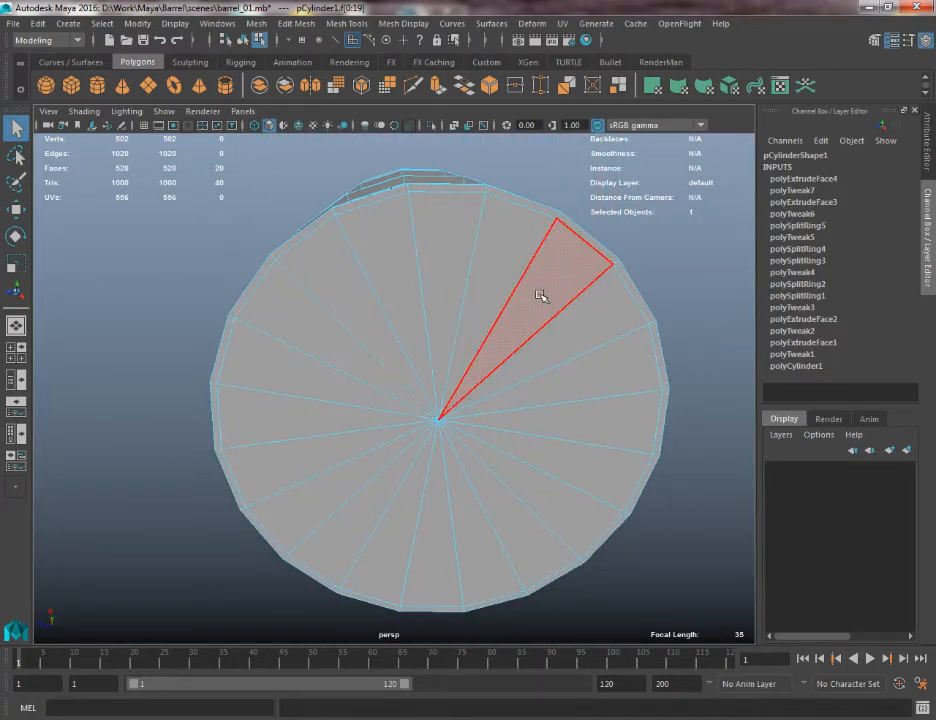
click(448, 231)
shift+click(386, 234)
shift+click(338, 252)
shift+click(303, 297)
shift+click(286, 358)
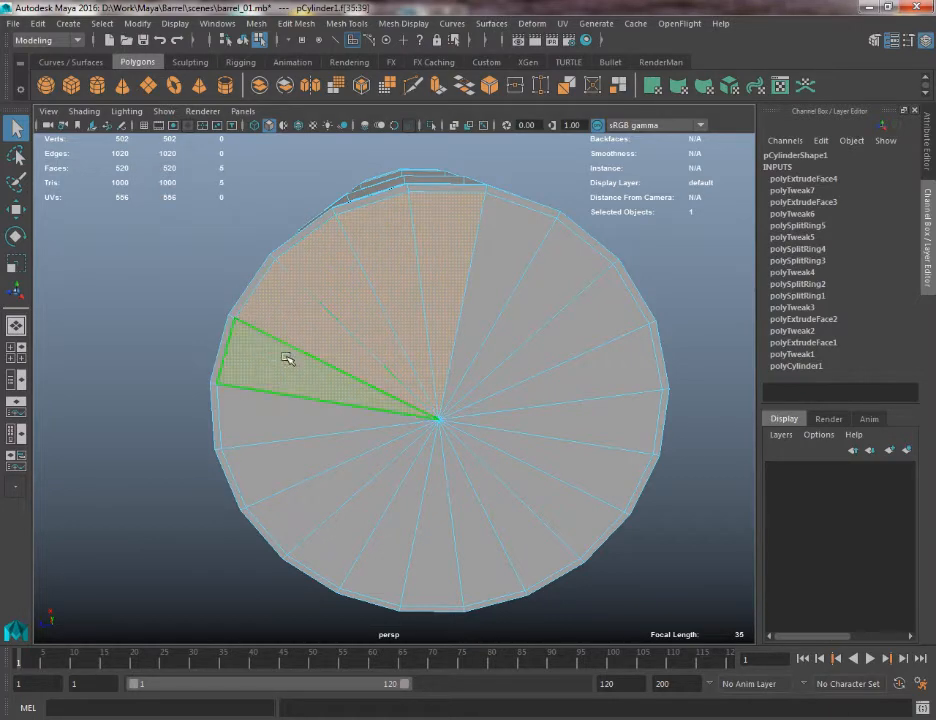
shift+click(285, 414)
shift+click(289, 459)
shift+click(317, 496)
shift+click(352, 521)
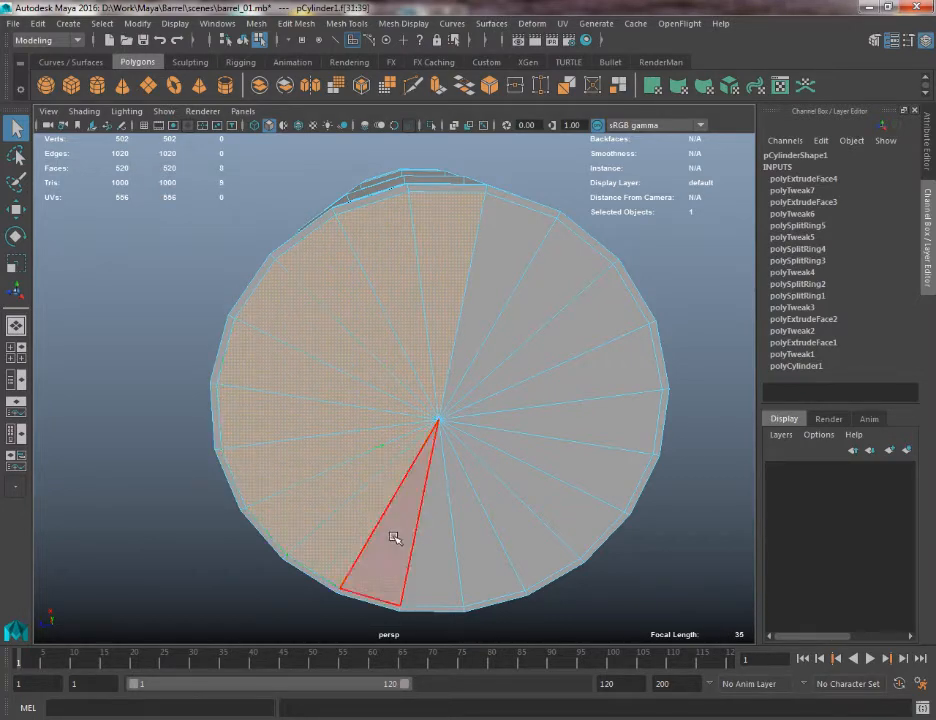
shift+click(395, 538)
shift+click(430, 552)
shift+click(495, 550)
shift+click(532, 540)
shift+click(583, 493)
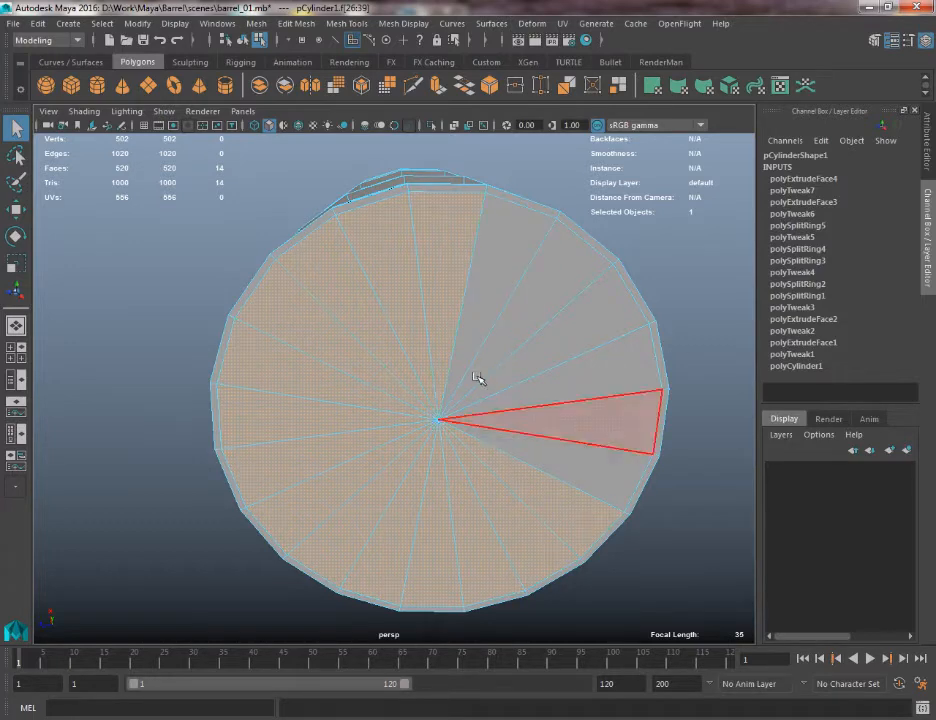
shift+click(507, 263)
shift+click(556, 289)
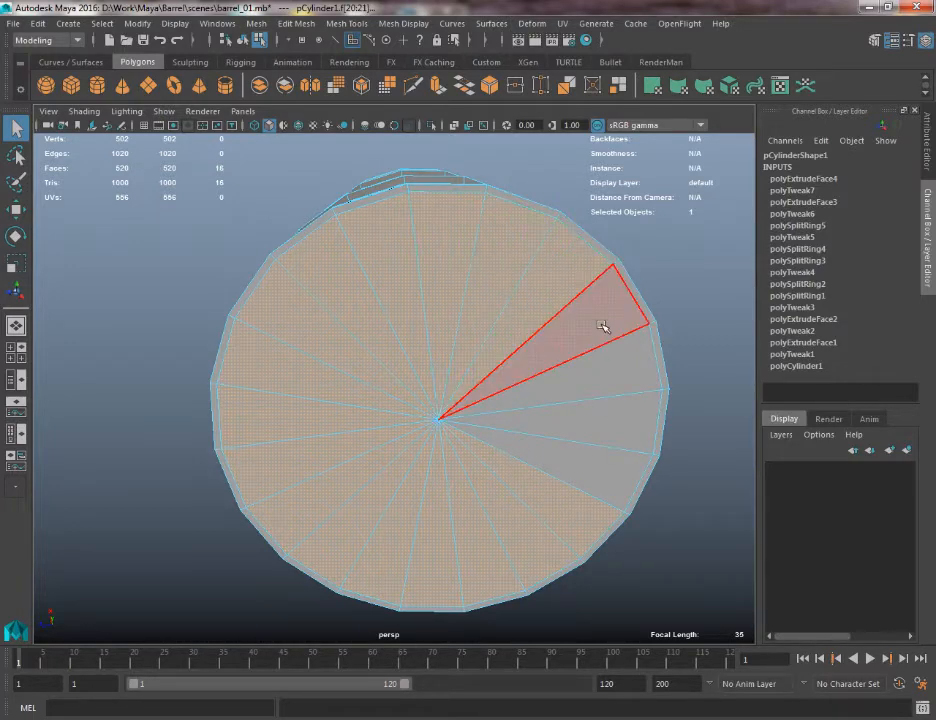
shift+click(604, 327)
shift+click(624, 374)
shift+click(624, 425)
shift+click(608, 474)
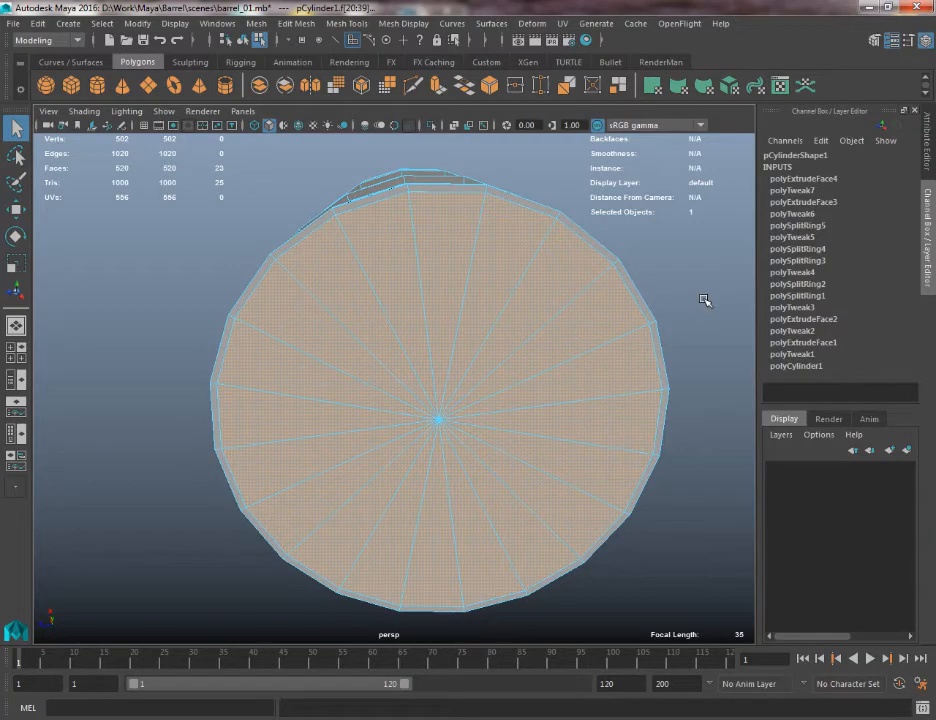
click(706, 299)
Switch to face selection and select all the triangular faces of the barrel's bottom cap
right_drag(368, 240, 368, 286)
click(401, 223)
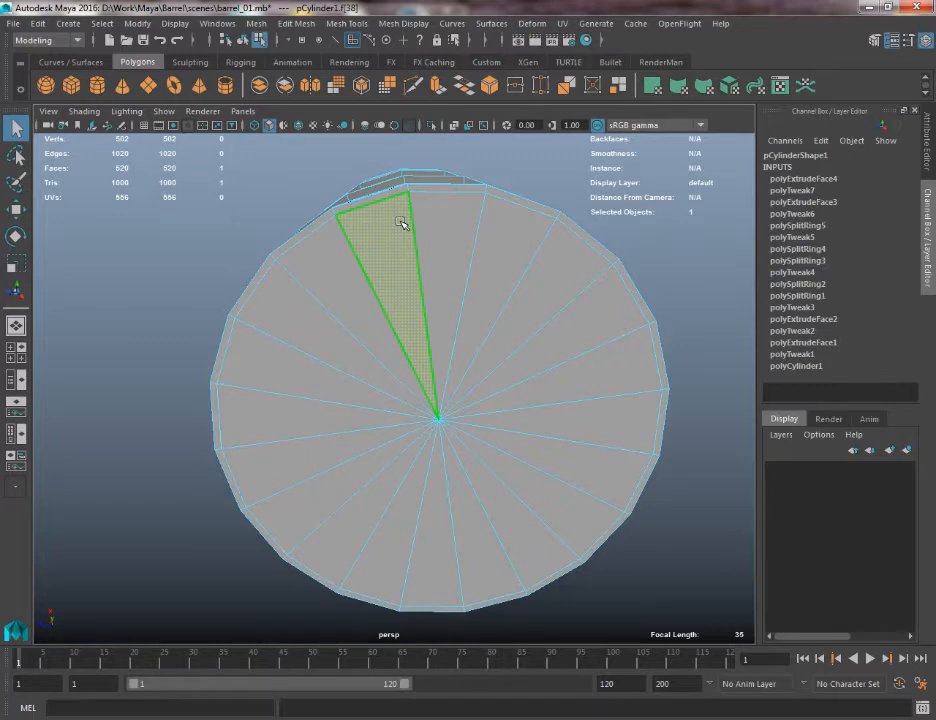
shift+click(346, 254)
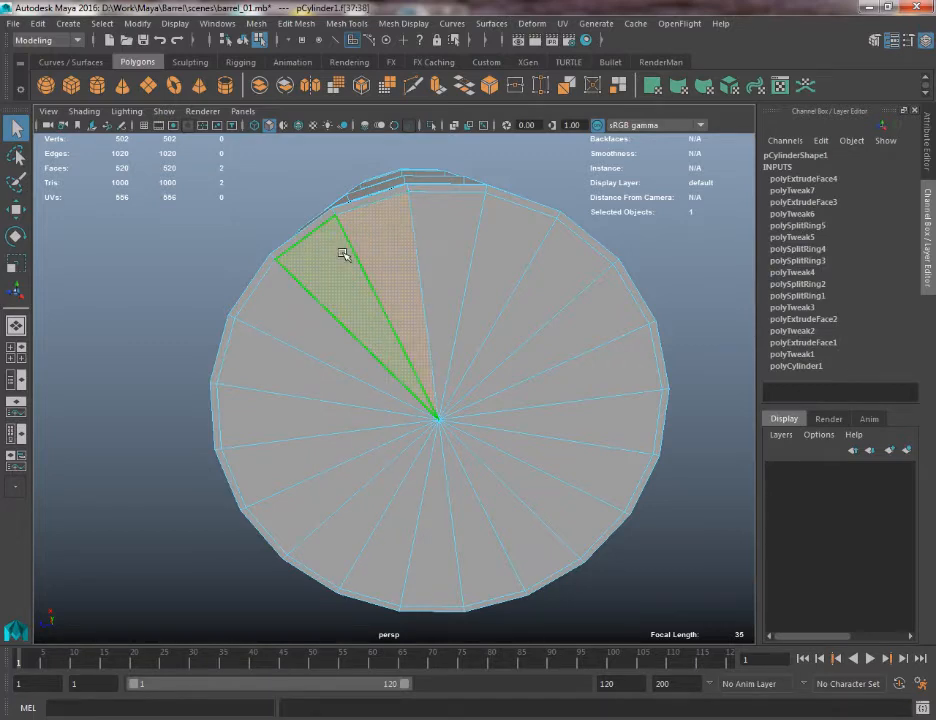
shift+click(292, 318)
shift+click(287, 376)
shift+click(282, 407)
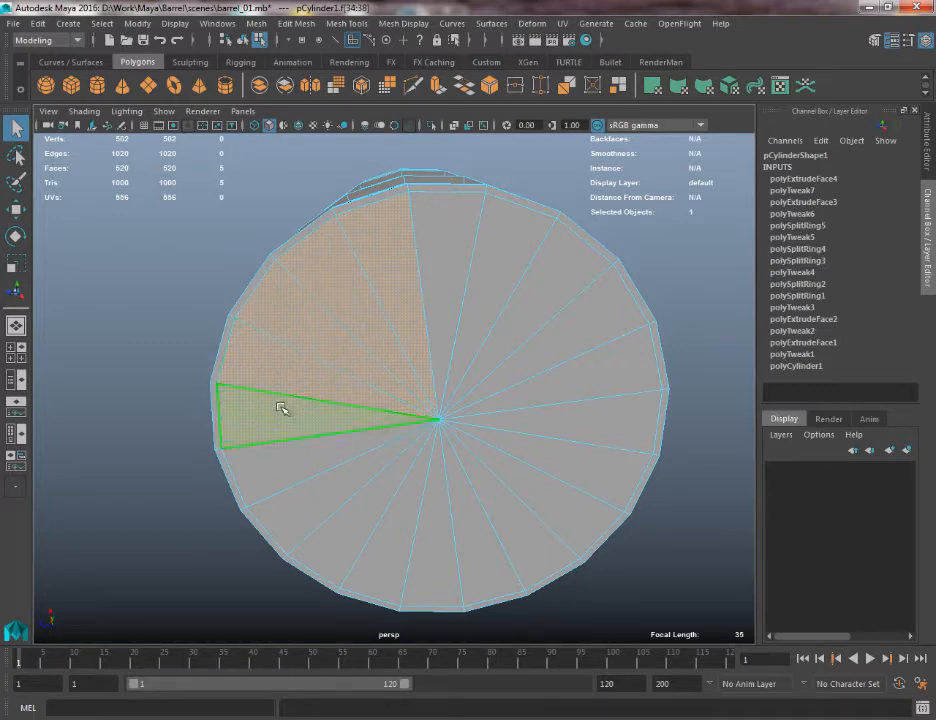
shift+click(279, 472)
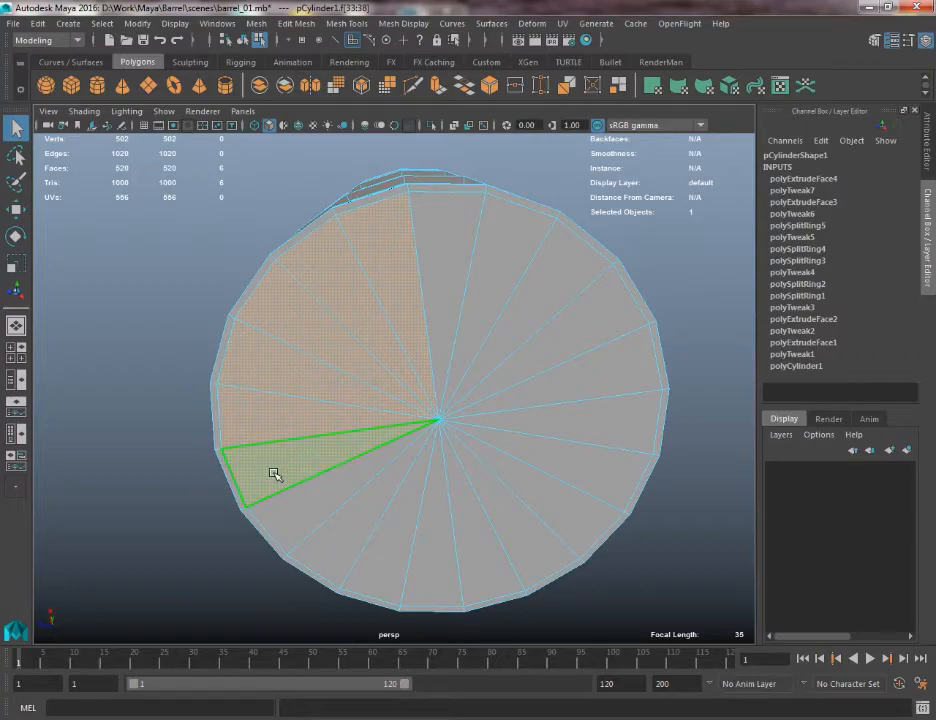
shift+click(314, 518)
alt+drag(390, 440, 351, 549)
shift+click(351, 549)
shift+click(403, 554)
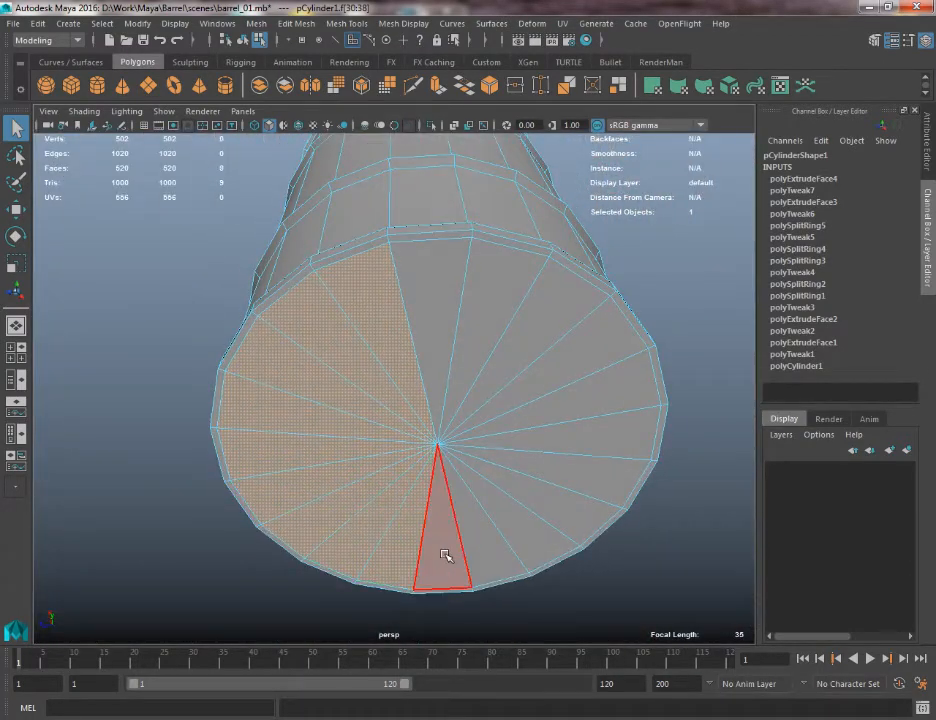
shift+click(443, 554)
shift+click(485, 540)
shift+click(527, 532)
shift+click(583, 484)
shift+click(606, 422)
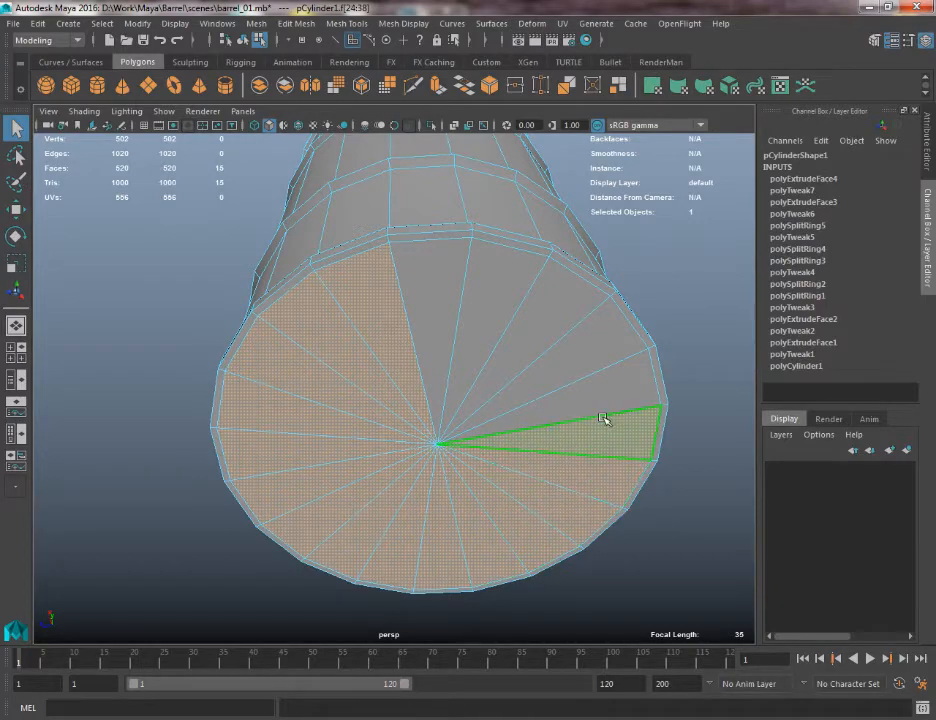
shift+click(597, 385)
shift+click(593, 363)
shift+click(516, 328)
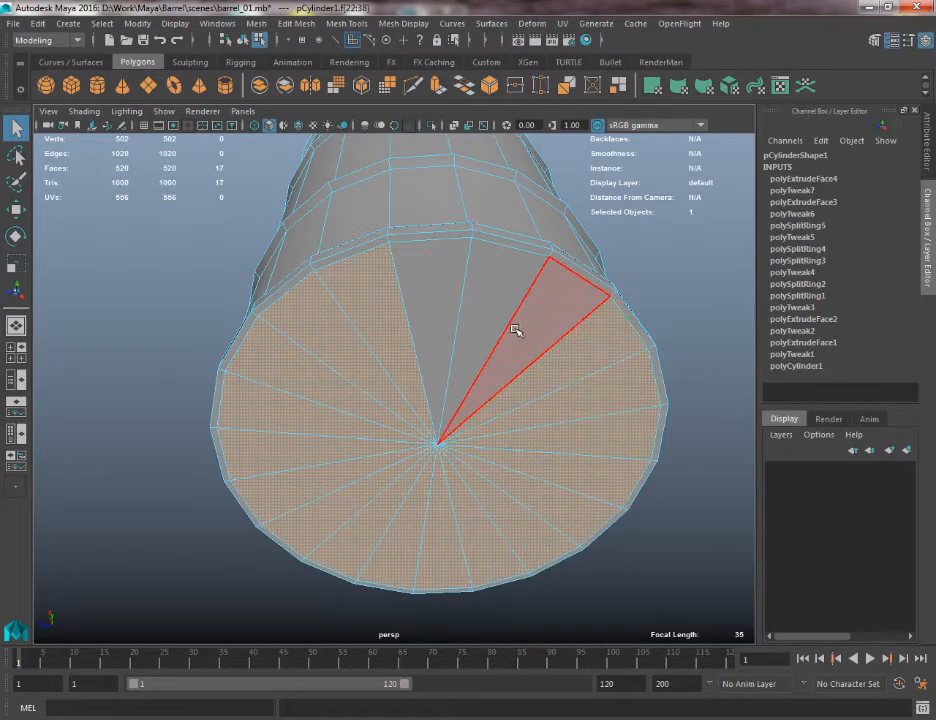
shift+click(482, 300)
shift+click(430, 302)
alt+drag(397, 274, 396, 108)
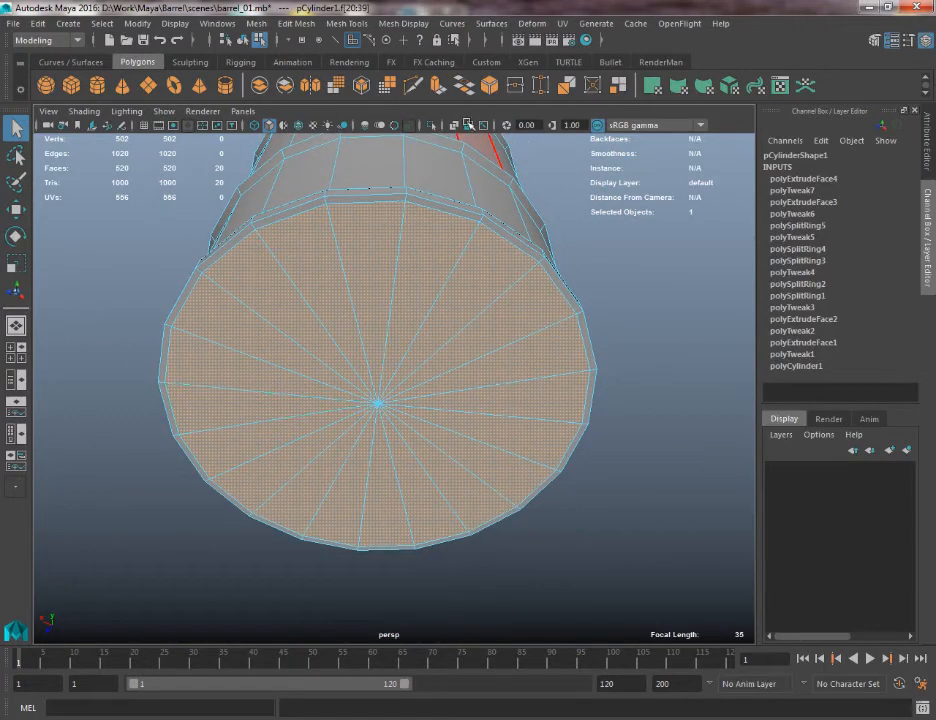
key(ctrl+e)
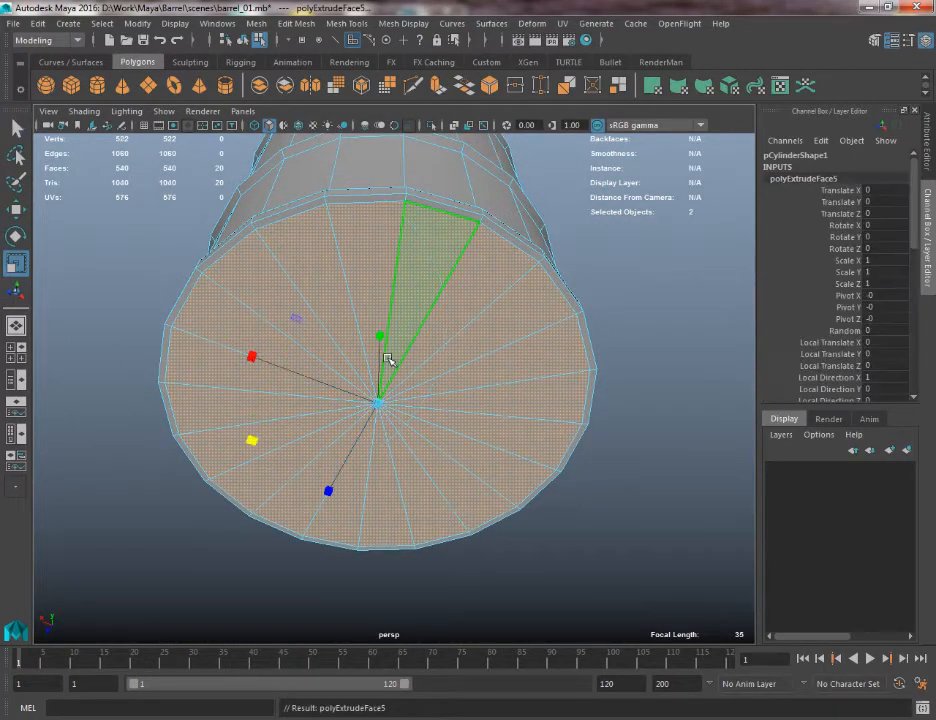
drag(372, 404, 378, 499)
key(w)
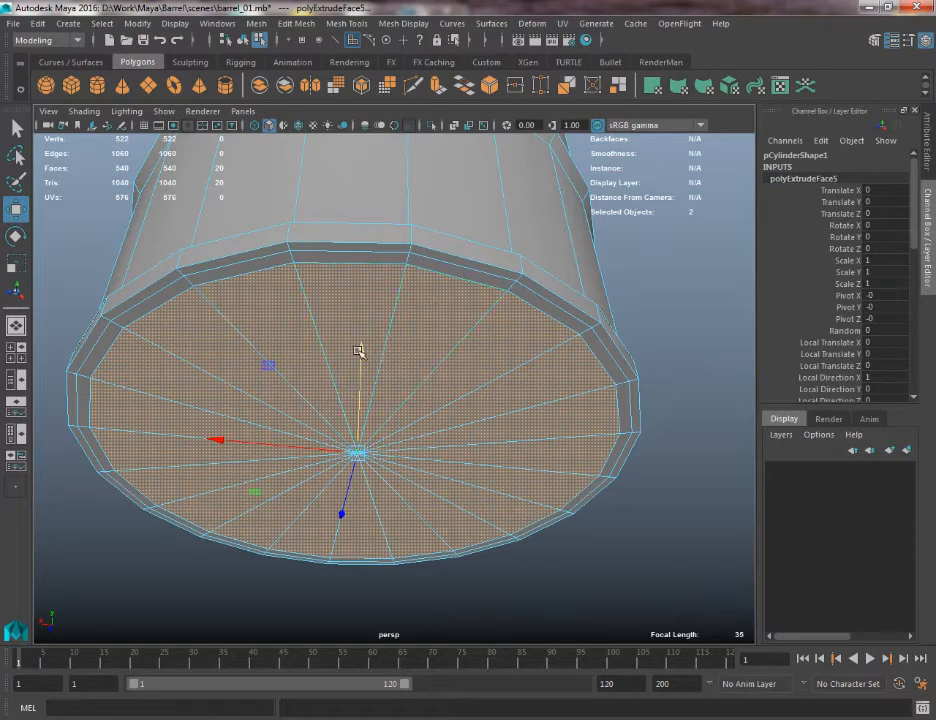
key(ctrl+z)
key(r)
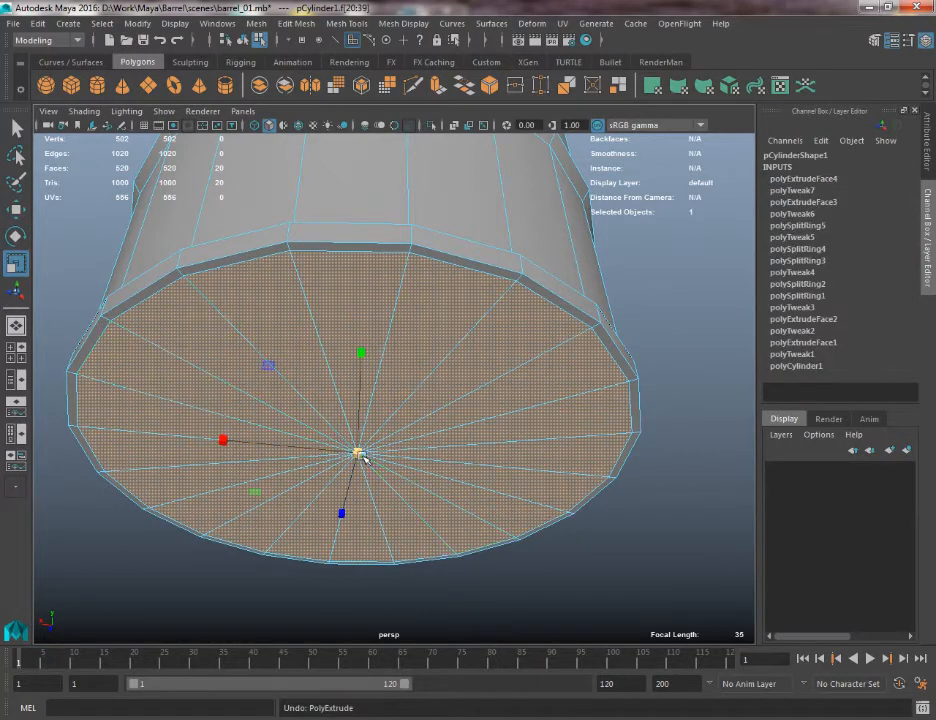
key(ctrl+z)
Extrude the bottom cap faces, scale them slightly inward and move them up to recess the barrel's base
click(335, 26)
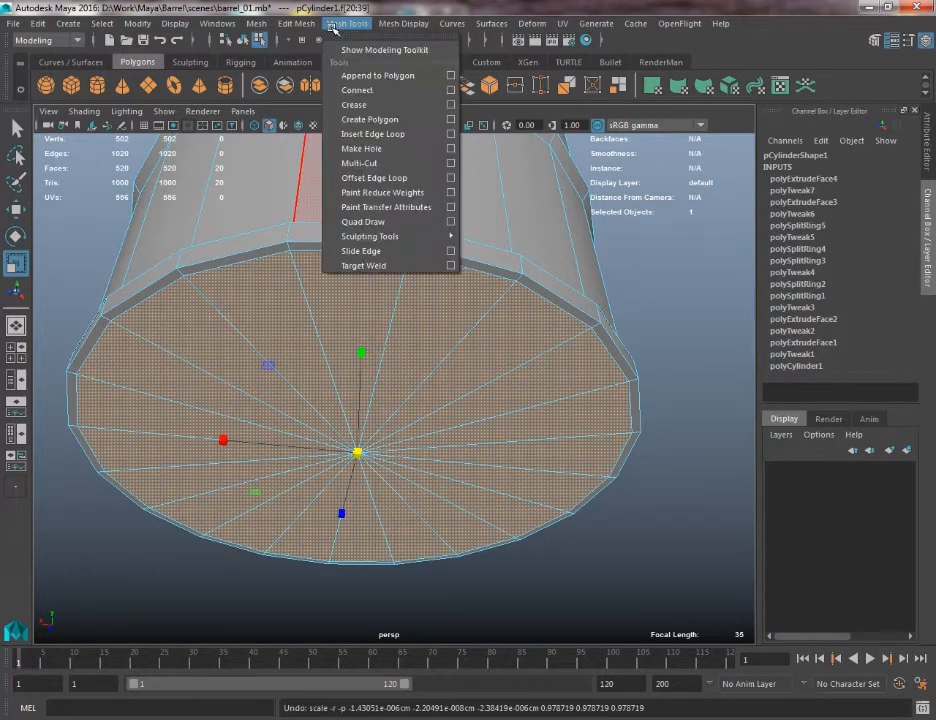
click(335, 26)
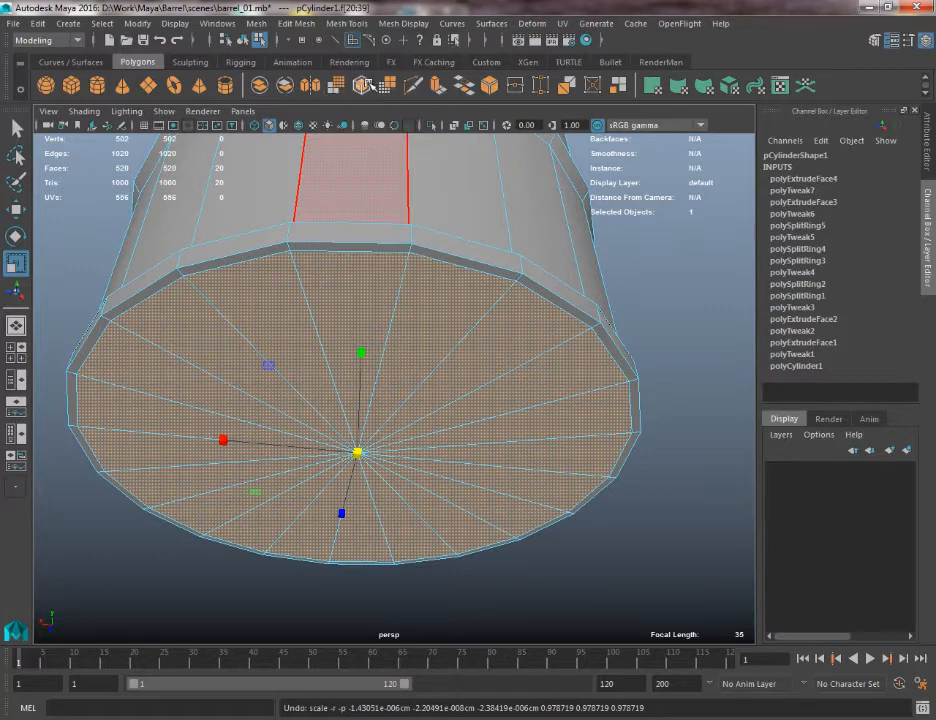
click(437, 88)
mouse_move(357, 453)
mouse_down()
mouse_move(332, 453)
mouse_move(340, 460)
mouse_up()
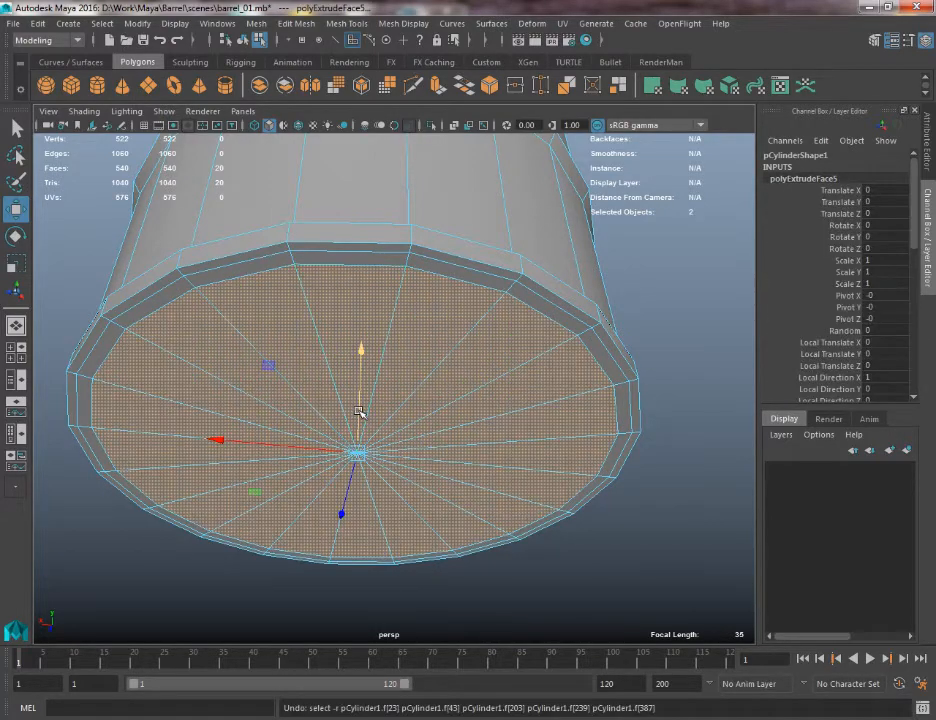
drag(358, 409, 514, 438)
alt+right_drag(514, 438, 414, 403)
alt+drag(414, 403, 408, 388)
Return to object mode, clear the face selection and select the whole barrel
right_drag(317, 207, 375, 187)
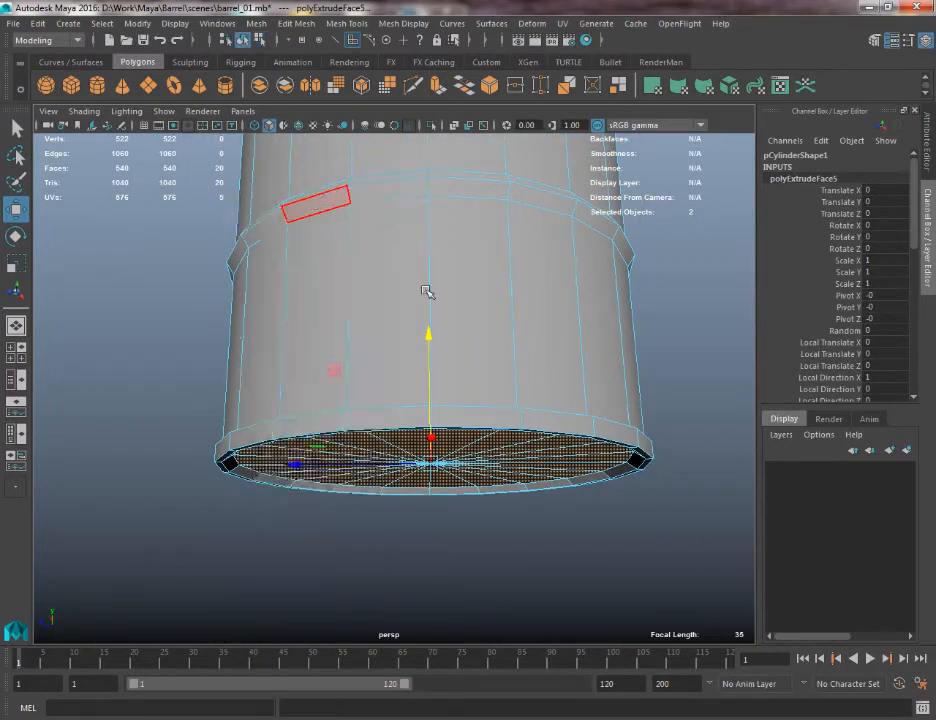
click(577, 507)
alt+drag(579, 528, 529, 484)
click(403, 363)
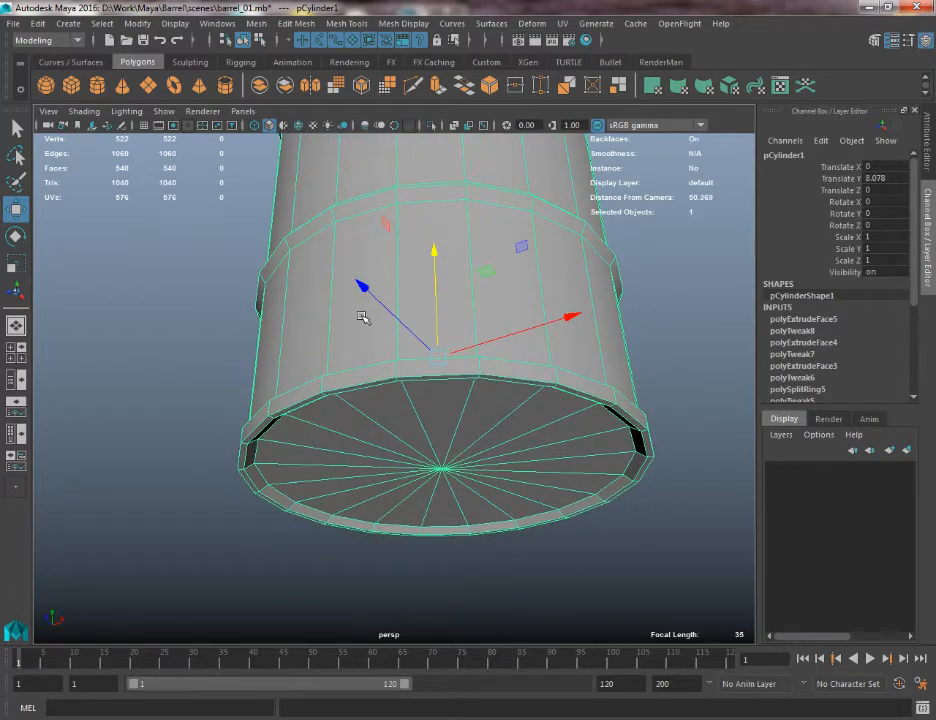
Examine the barrel's outer walls, ridges and hollow interior from several angles
alt+drag(363, 318, 277, 481)
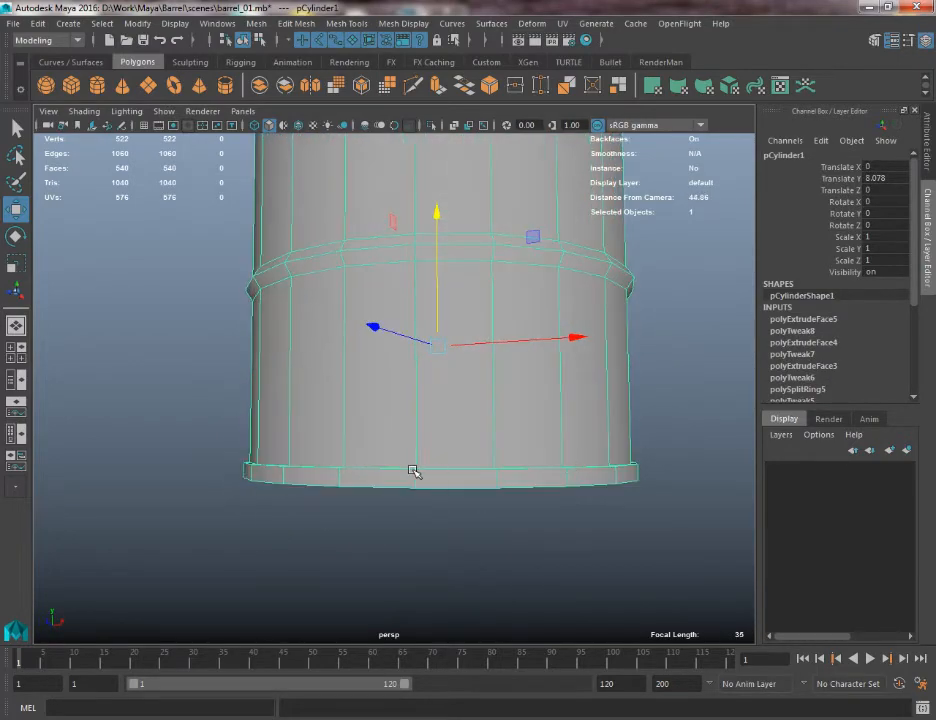
alt+drag(413, 471, 342, 449)
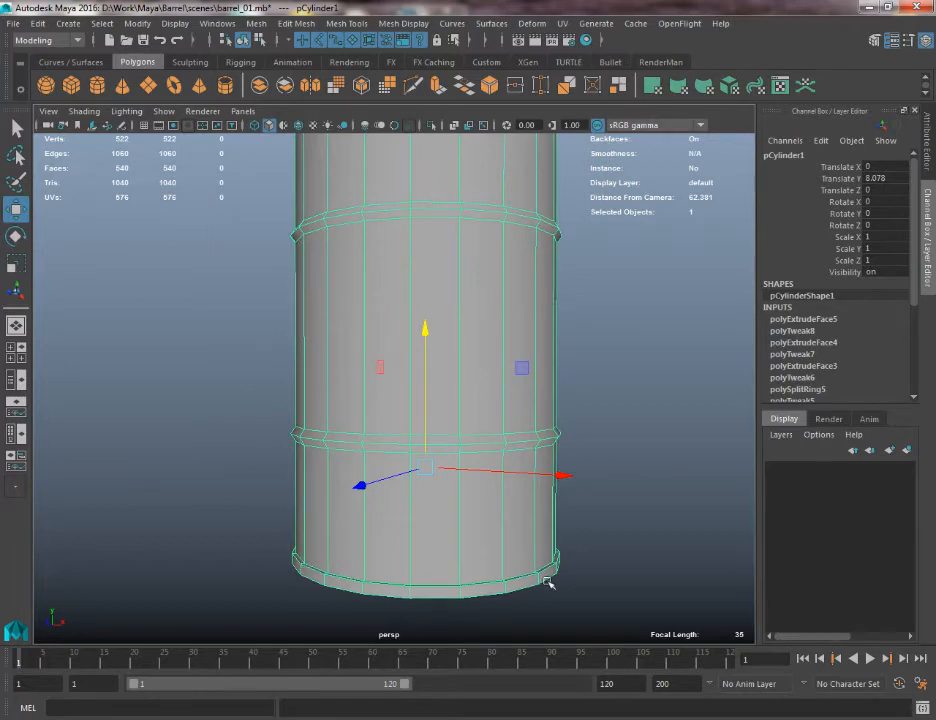
alt+middle_drag(268, 427, 262, 475)
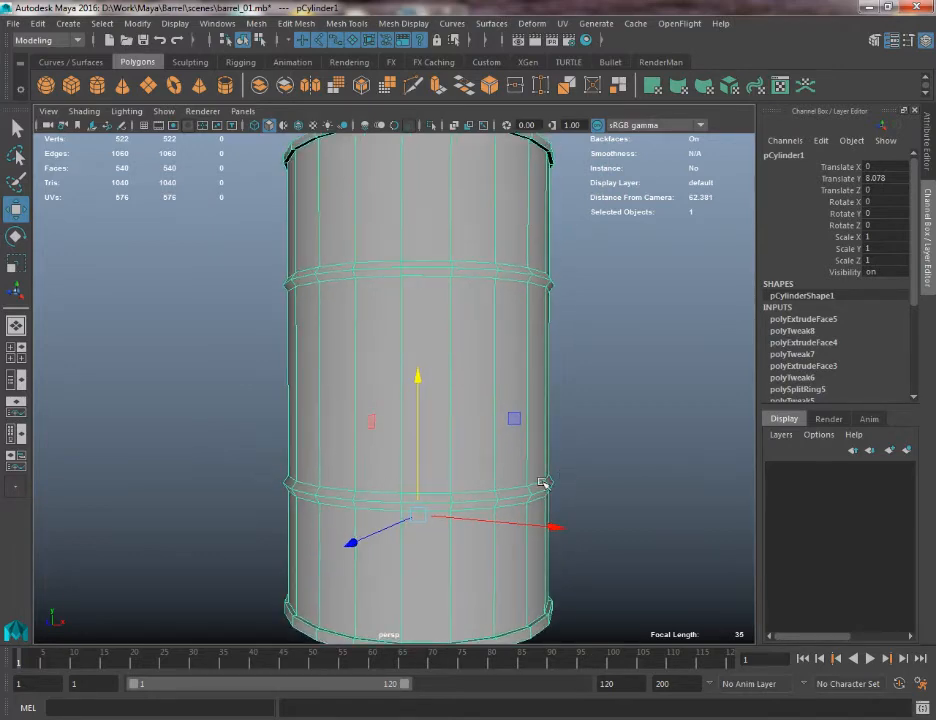
alt+middle_drag(221, 283, 216, 356)
alt+drag(596, 378, 309, 395)
alt+right_drag(361, 371, 462, 558)
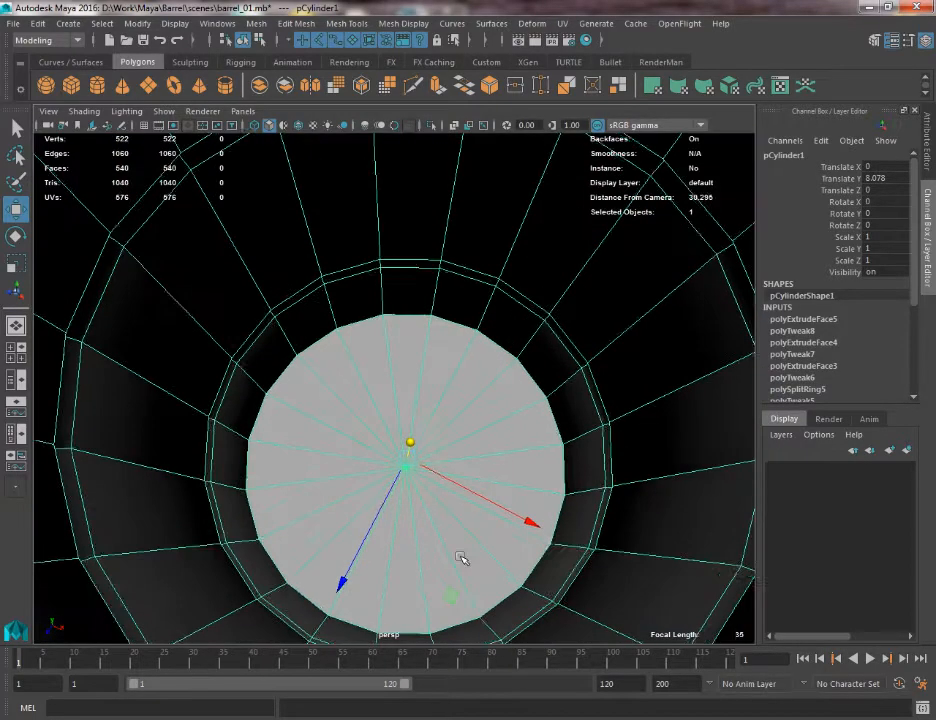
alt+drag(462, 558, 416, 470)
alt+middle_drag(376, 438, 372, 464)
alt+right_drag(372, 464, 418, 470)
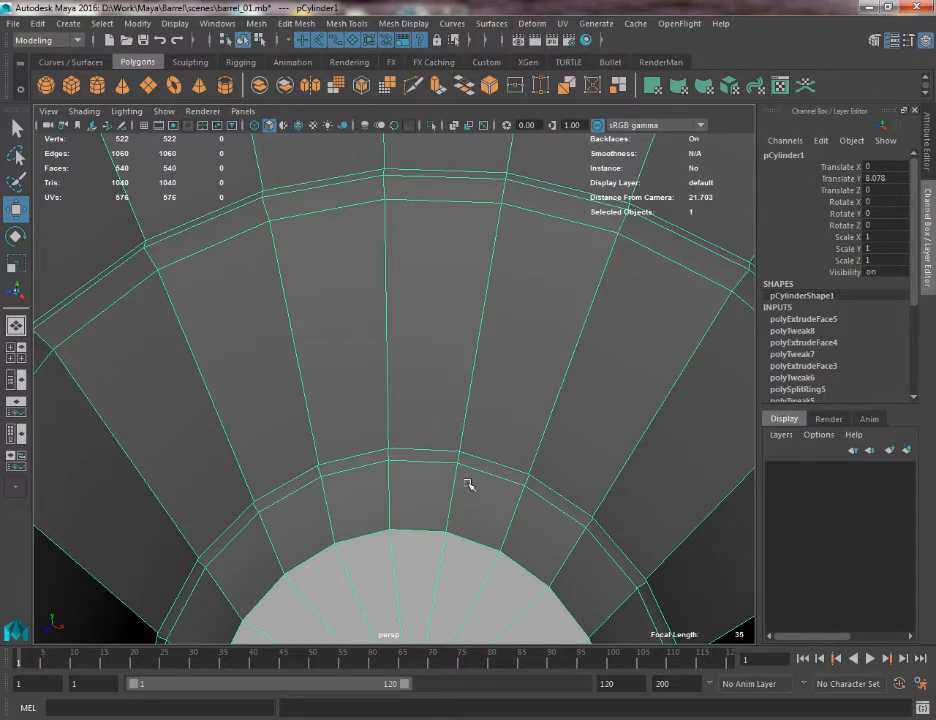
alt+right_drag(468, 485, 389, 412)
alt+drag(389, 412, 318, 376)
alt+right_drag(318, 376, 275, 353)
alt+middle_drag(324, 382, 320, 260)
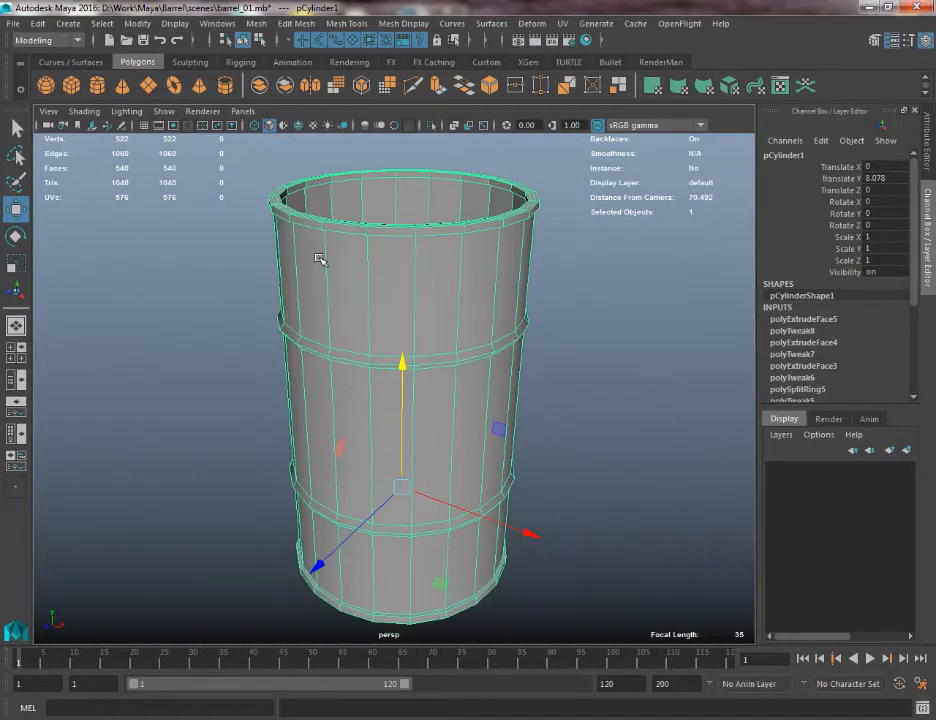
alt+drag(320, 260, 345, 320)
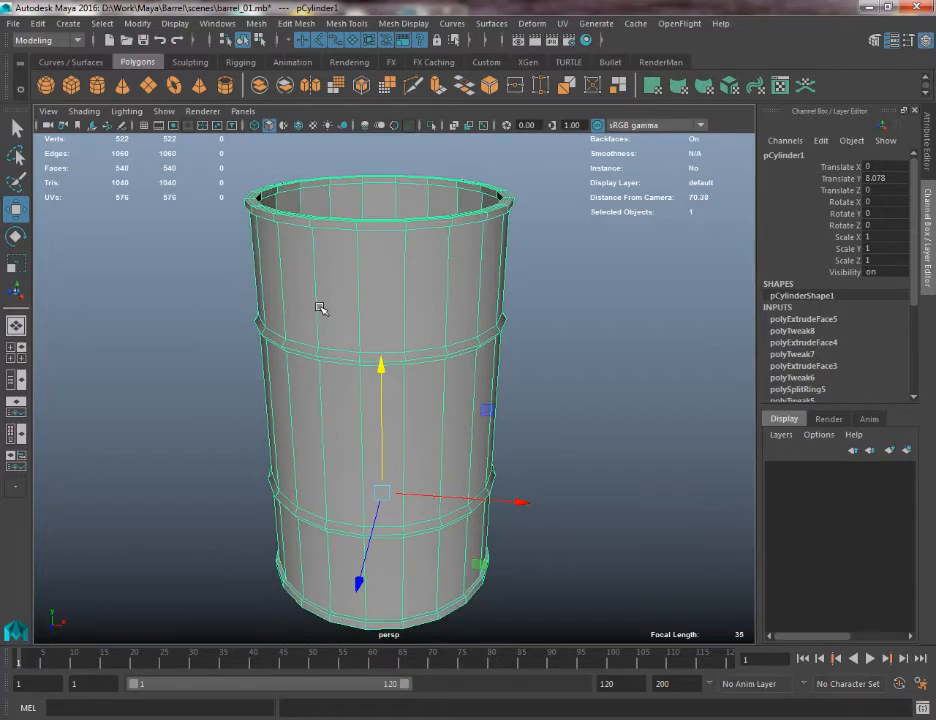
alt+middle_drag(300, 296, 328, 284)
alt+right_drag(335, 304, 310, 298)
alt+drag(314, 298, 355, 408)
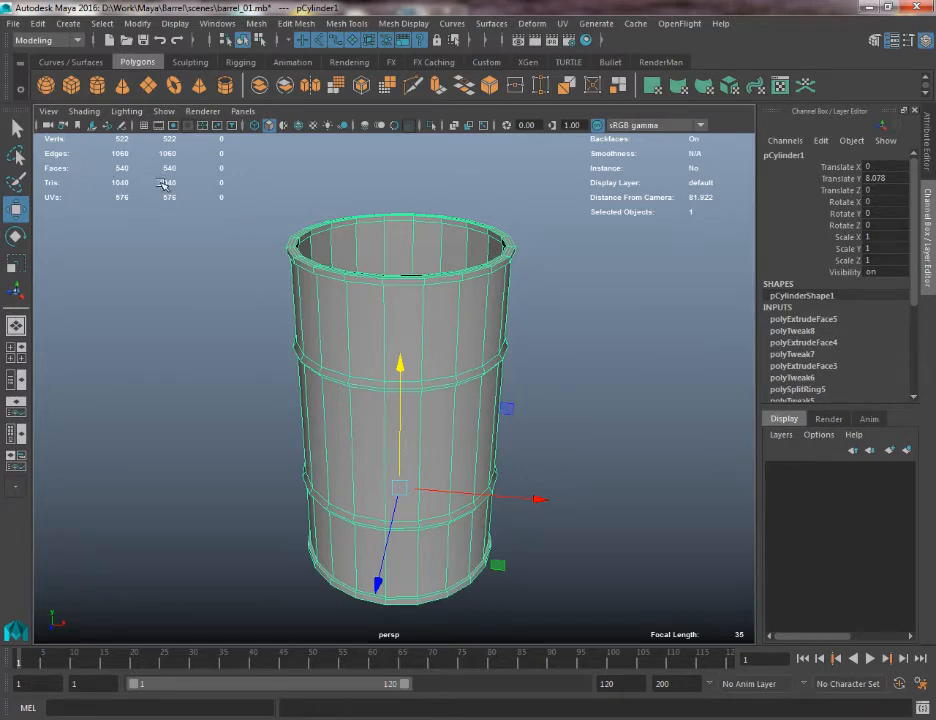
Examine the recessed underside, the inner wall and the band around the upper rim up close
alt+drag(298, 545, 315, 455)
alt+middle_drag(340, 530, 374, 377)
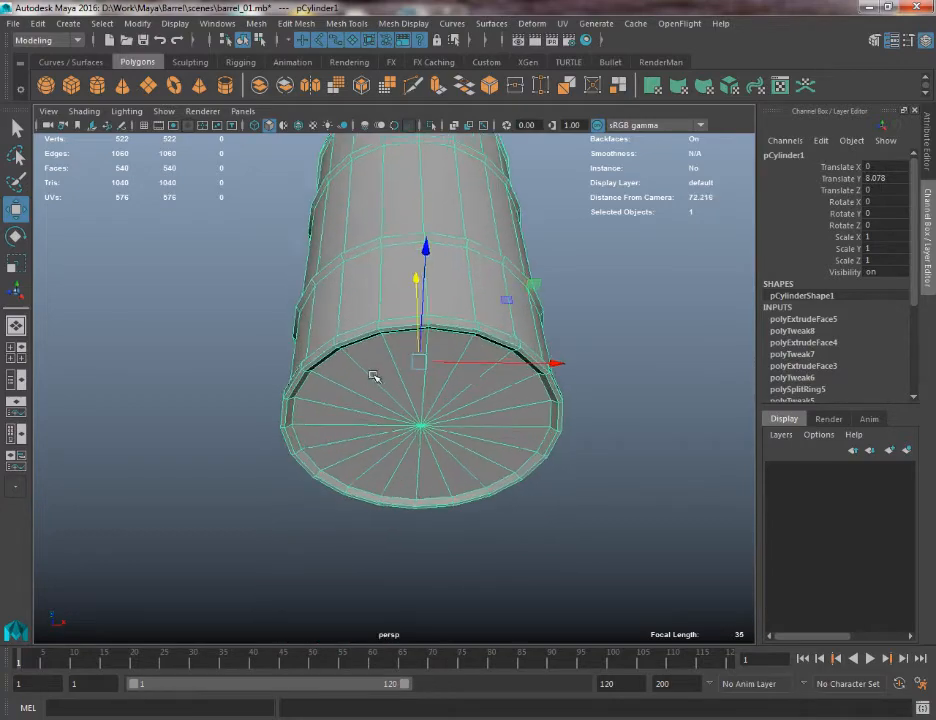
alt+right_drag(374, 377, 381, 402)
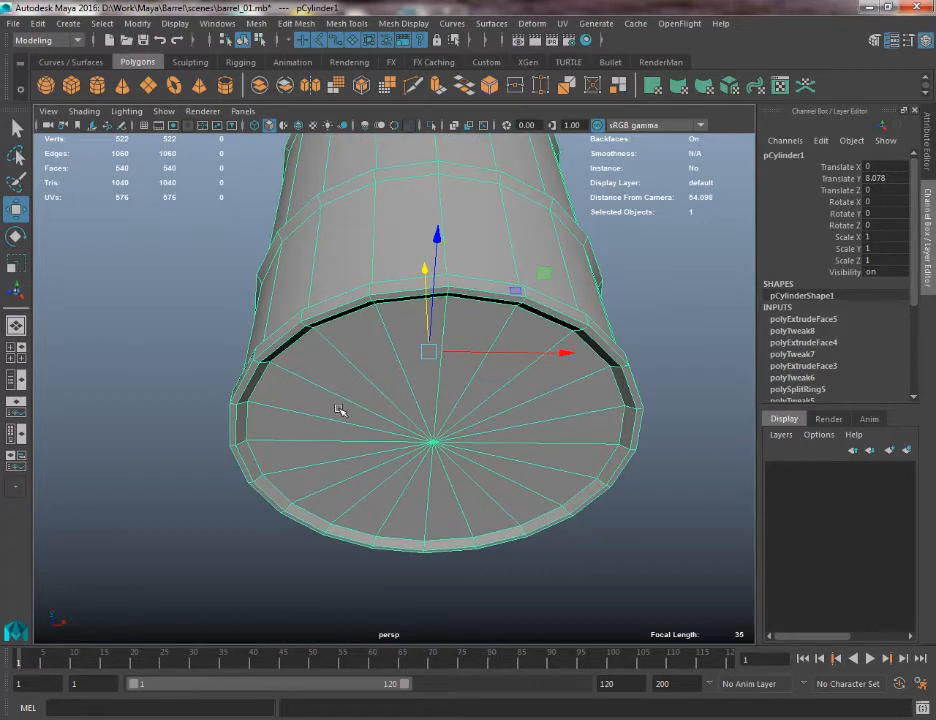
alt+drag(340, 410, 171, 376)
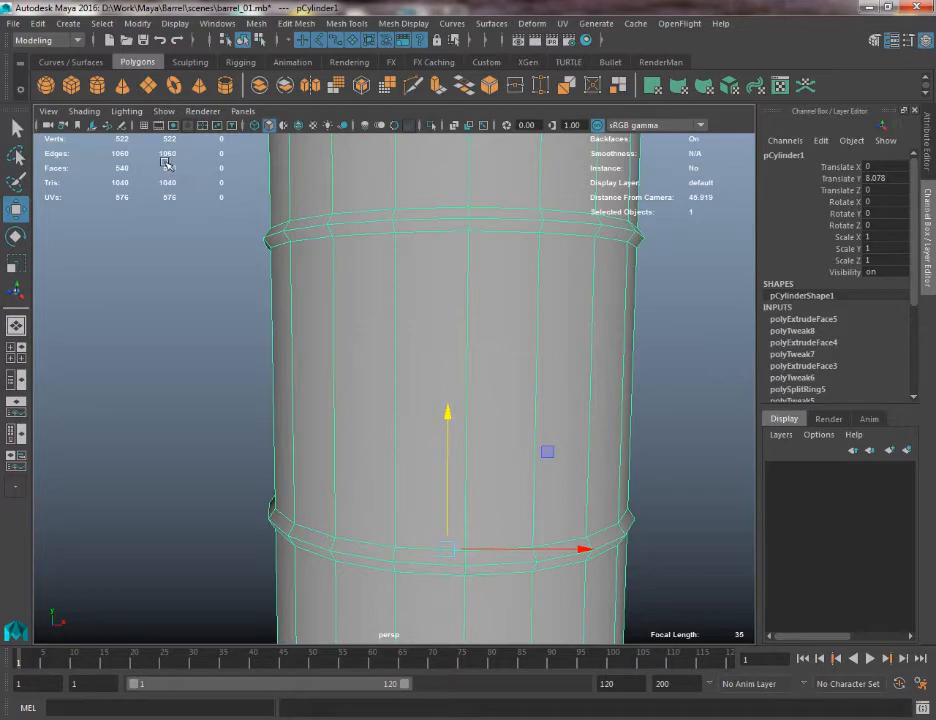
alt+drag(226, 203, 351, 258)
alt+right_drag(351, 258, 347, 334)
alt+drag(347, 334, 334, 394)
alt+right_drag(334, 394, 340, 401)
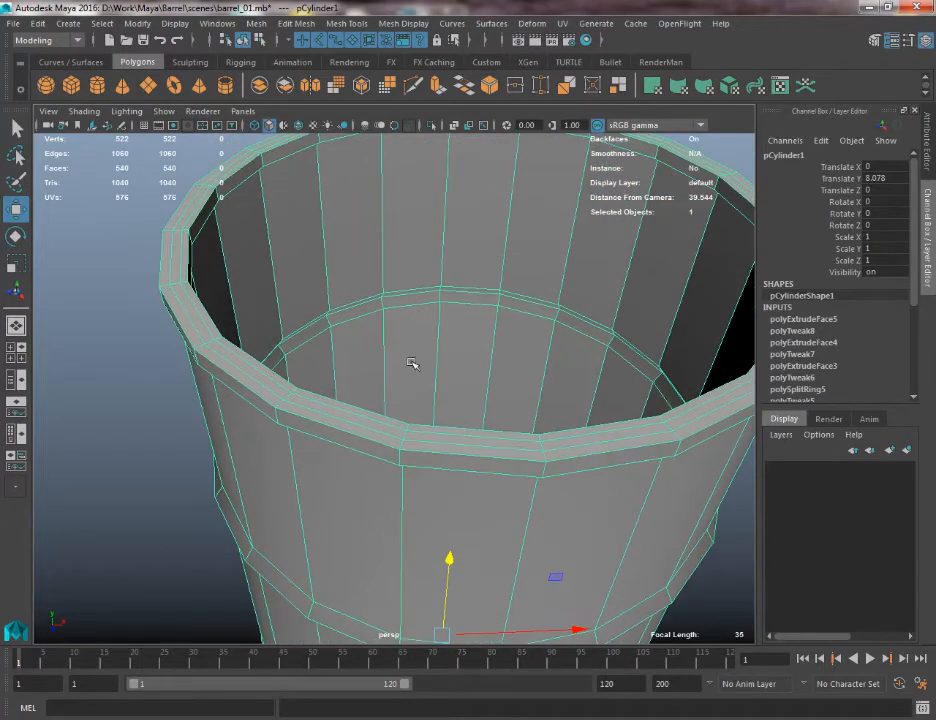
alt+right_drag(411, 362, 384, 380)
alt+drag(384, 380, 346, 428)
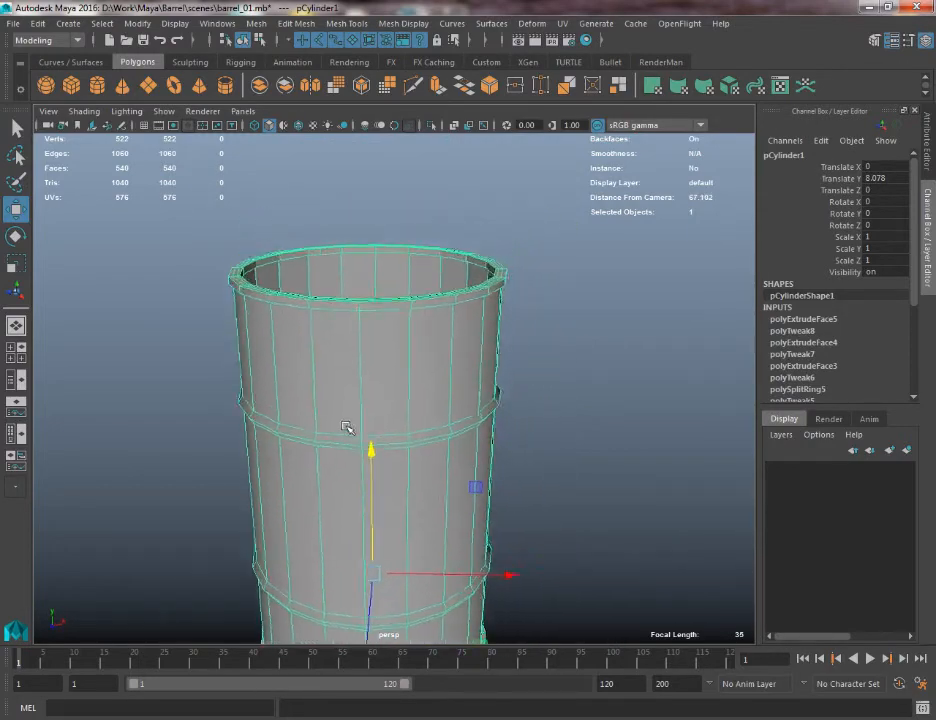
alt+middle_drag(346, 428, 327, 482)
alt+right_drag(327, 482, 530, 423)
alt+middle_drag(530, 423, 489, 445)
alt+drag(489, 445, 483, 405)
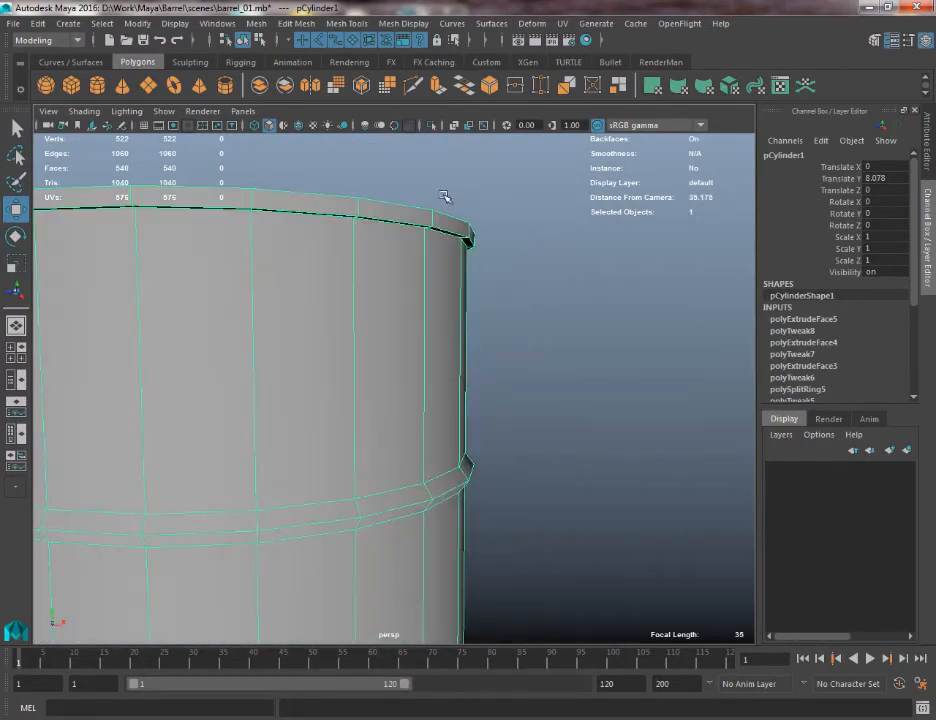
Examine the profile of the barrel's upper rim and compare it with the band around its bottom
alt+drag(484, 250, 491, 397)
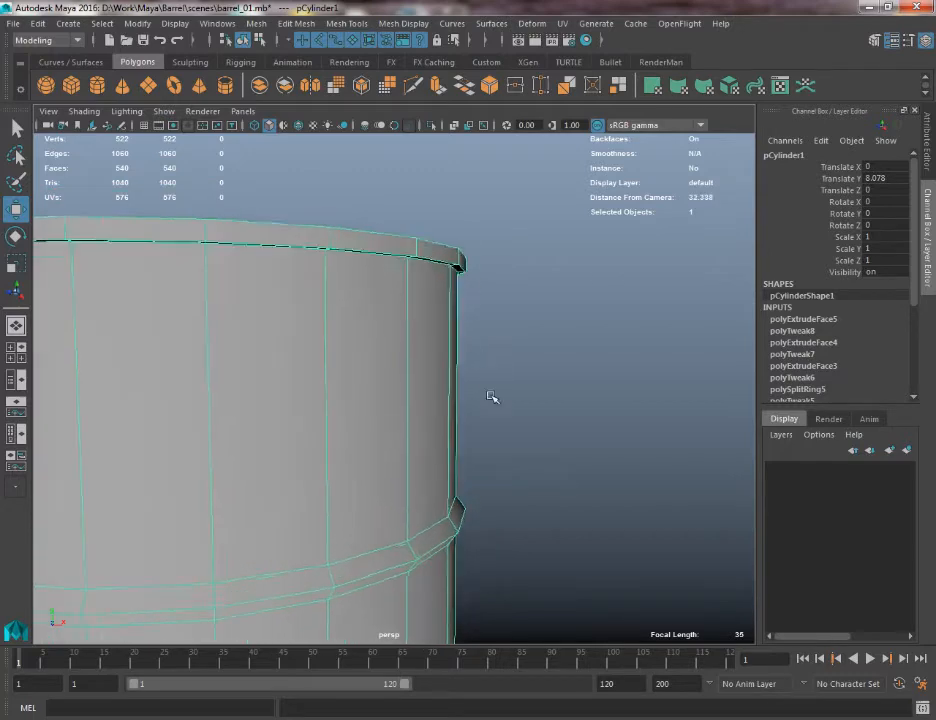
alt+right_drag(491, 397, 470, 370)
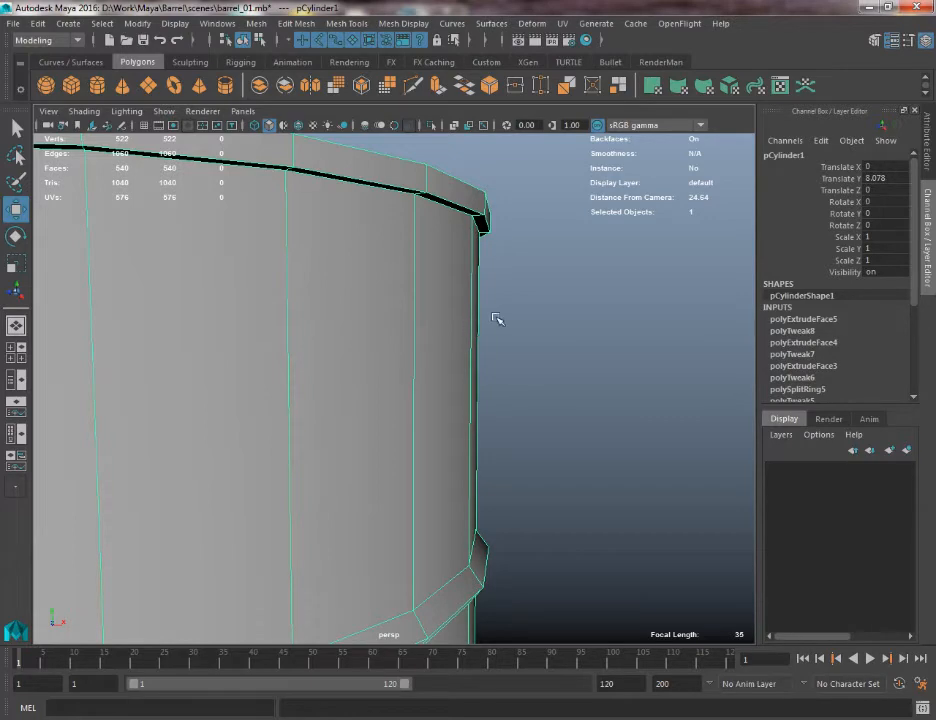
alt+right_drag(418, 497, 387, 249)
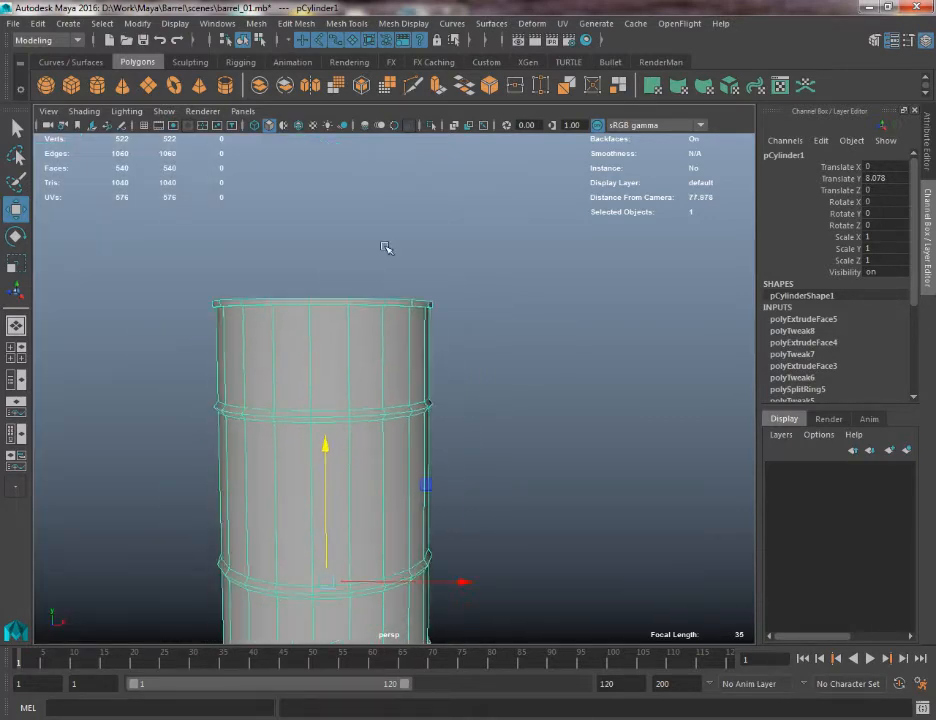
alt+middle_drag(387, 249, 442, 40)
alt+right_drag(420, 410, 470, 520)
alt+middle_drag(470, 520, 327, 474)
scroll(517, 453, up, 2)
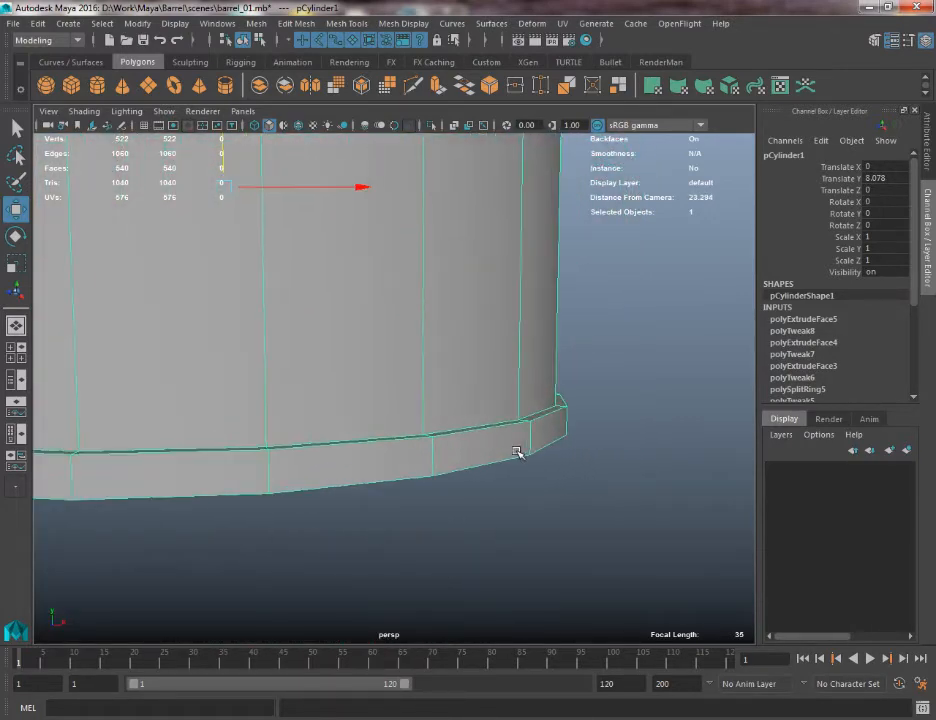
scroll(516, 448, down, 2)
alt+drag(506, 430, 453, 443)
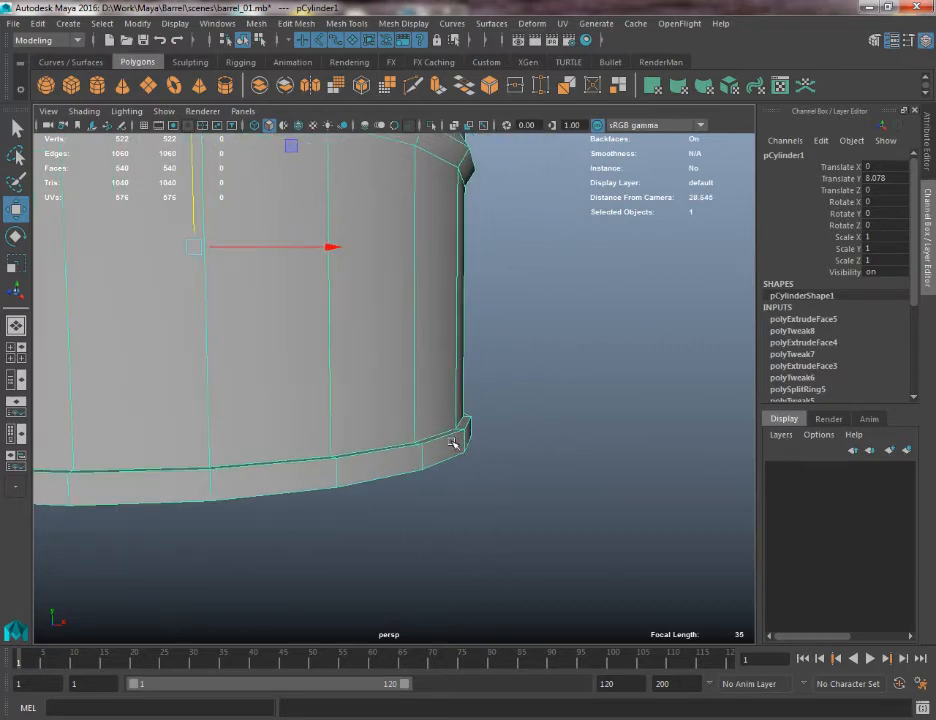
alt+right_drag(357, 446, 297, 381)
alt+middle_drag(297, 381, 452, 460)
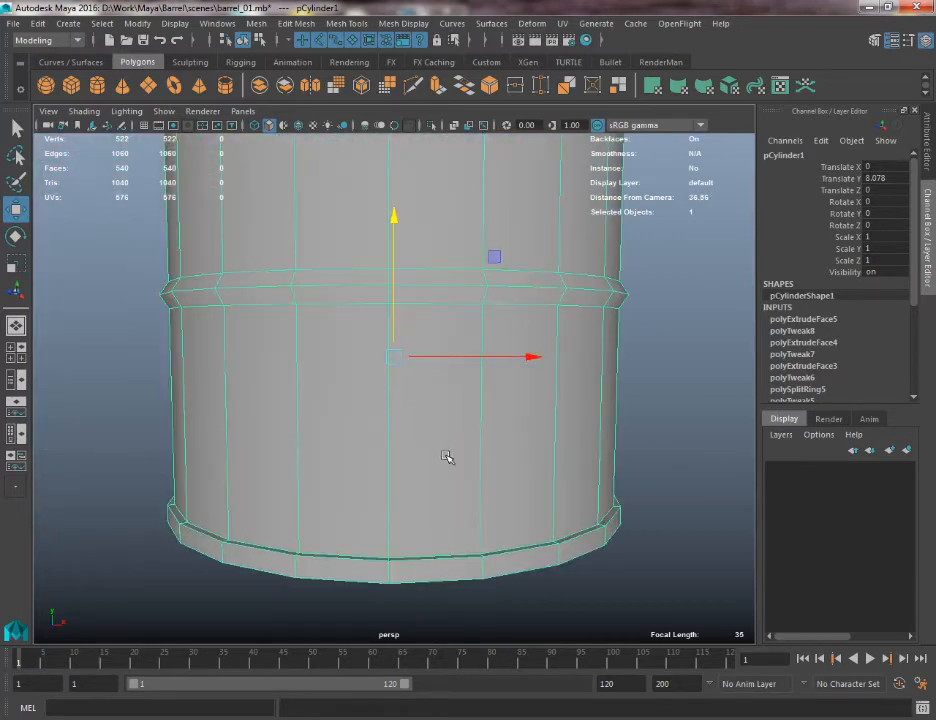
alt+middle_drag(234, 466, 236, 376)
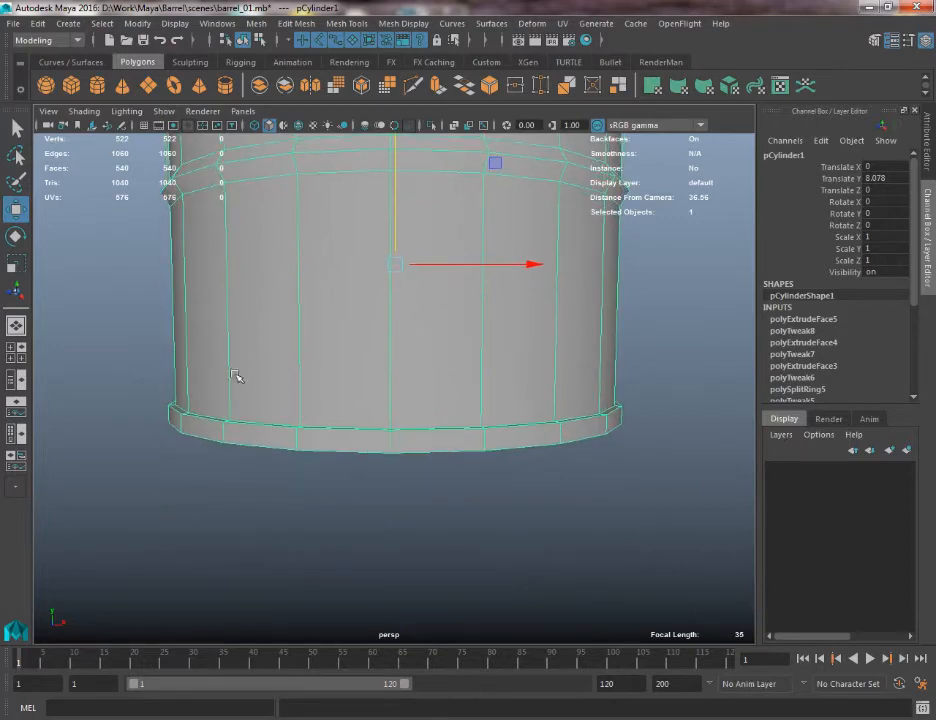
Switch the barrel to edge selection and select the upper outer edge loop of the bottom band
right_click(226, 327)
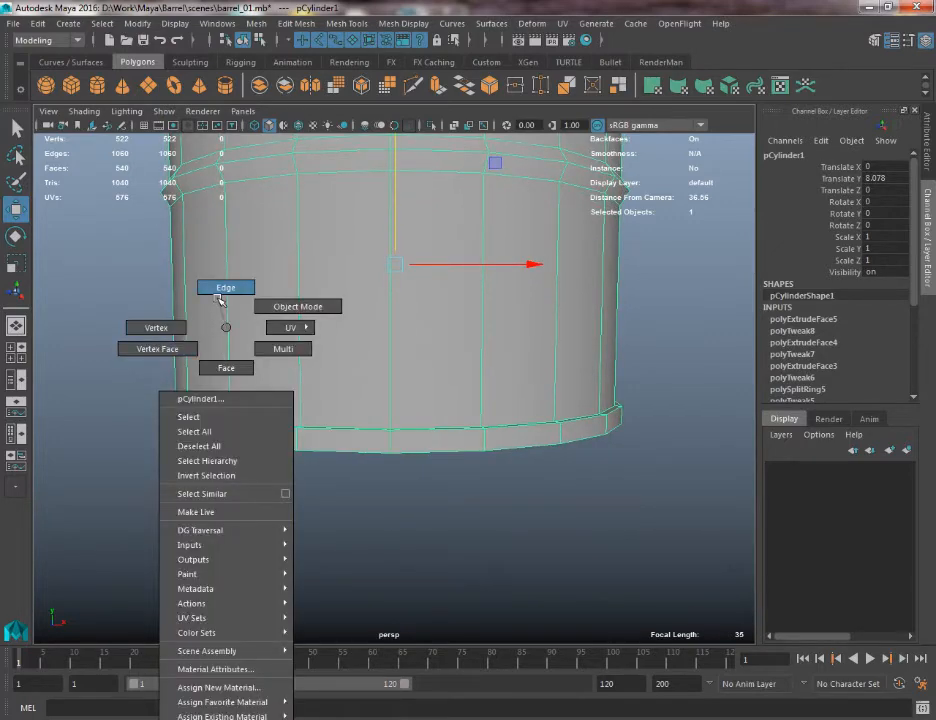
right_drag(218, 298, 219, 300)
alt+drag(219, 300, 221, 338)
alt+middle_drag(221, 338, 236, 292)
alt+right_drag(236, 292, 249, 374)
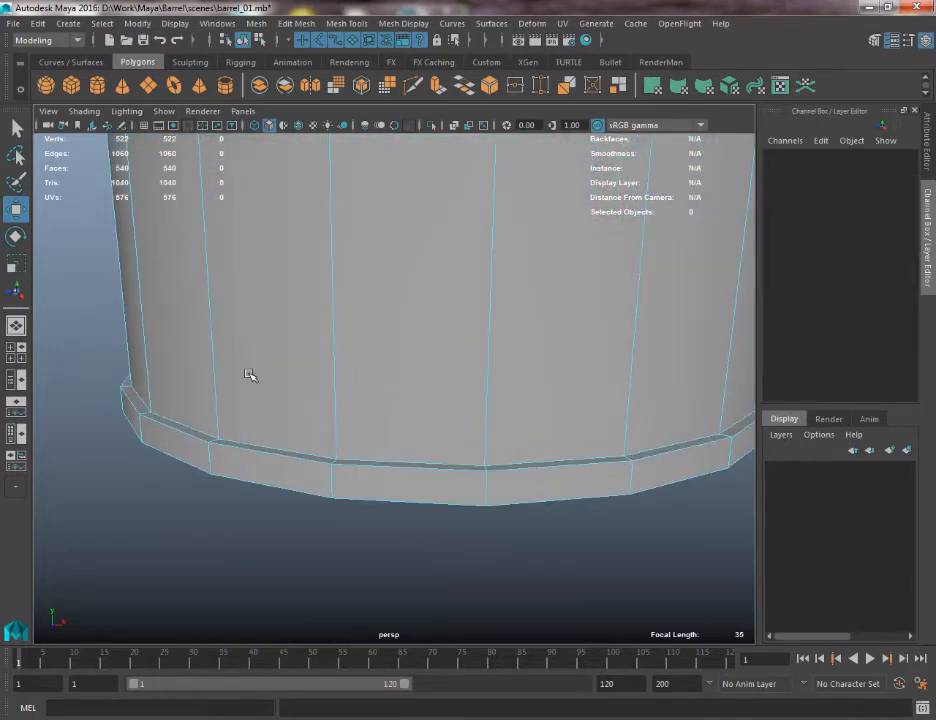
alt+right_drag(246, 490, 190, 359)
alt+right_drag(421, 424, 476, 570)
alt+middle_drag(476, 570, 403, 516)
alt+right_drag(403, 516, 417, 544)
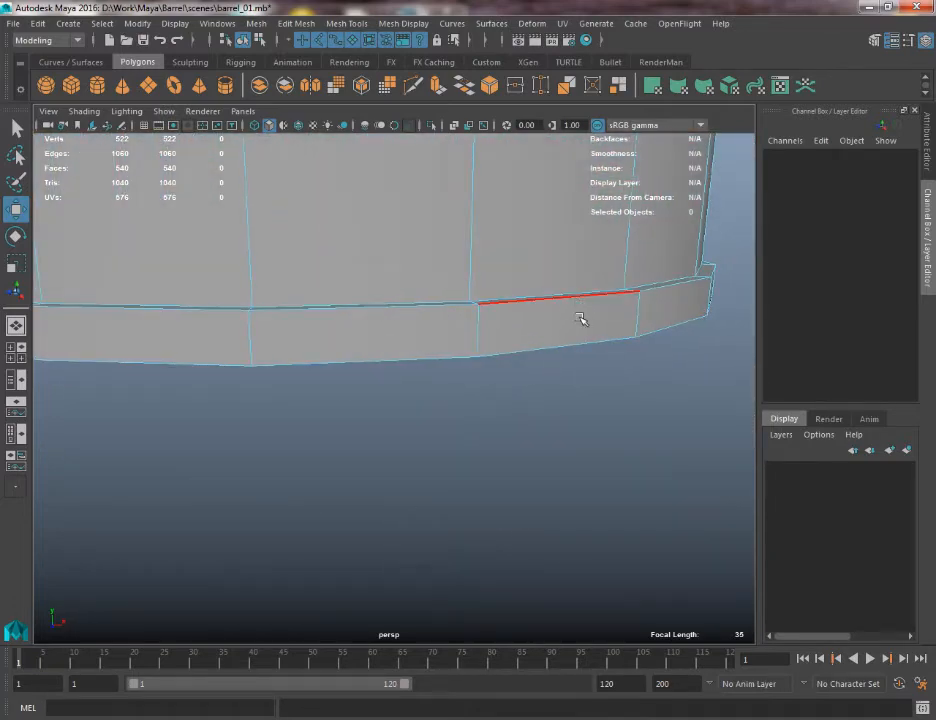
alt+right_drag(580, 319, 397, 317)
double_click(460, 373)
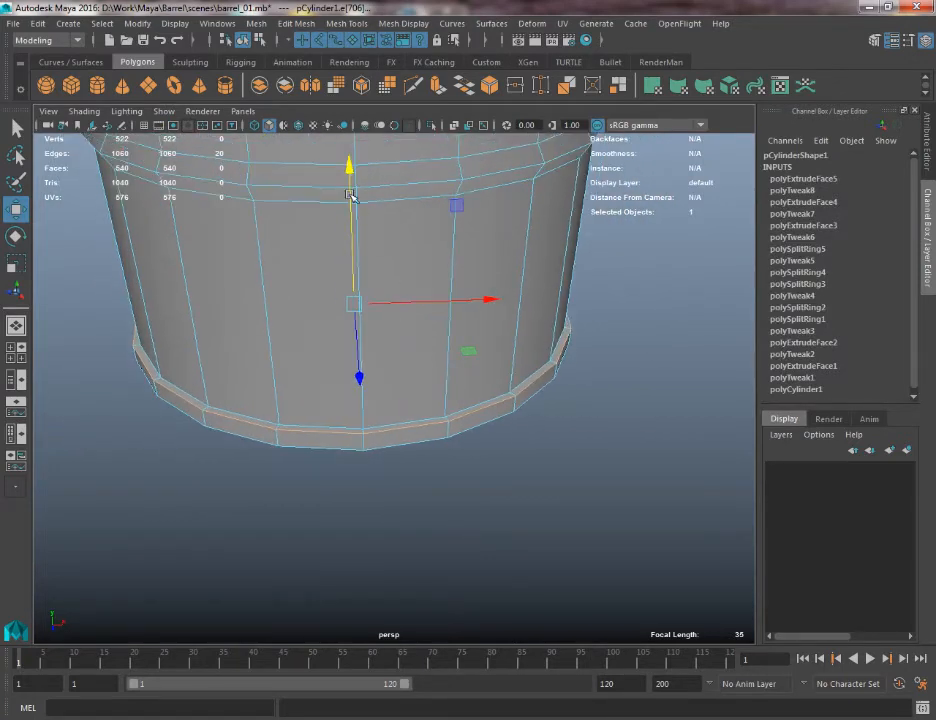
Move the selected edge loop slightly down so the upper side of the bottom band slopes outward
drag(347, 165, 353, 171)
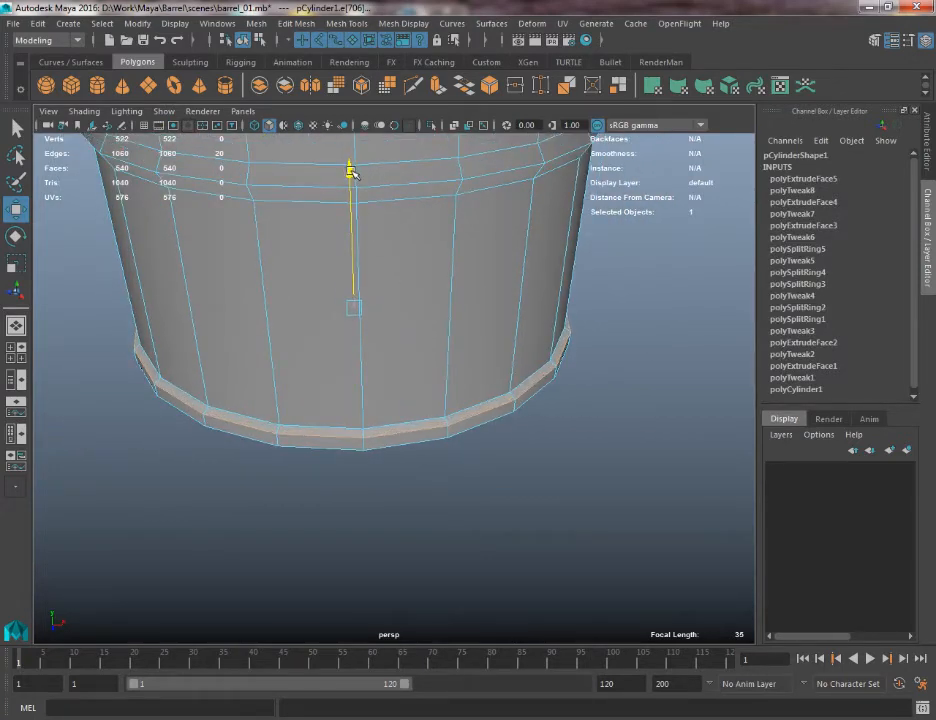
alt+drag(359, 261, 355, 238)
alt+middle_drag(355, 238, 370, 299)
alt+right_drag(370, 299, 640, 305)
alt+middle_drag(640, 305, 575, 340)
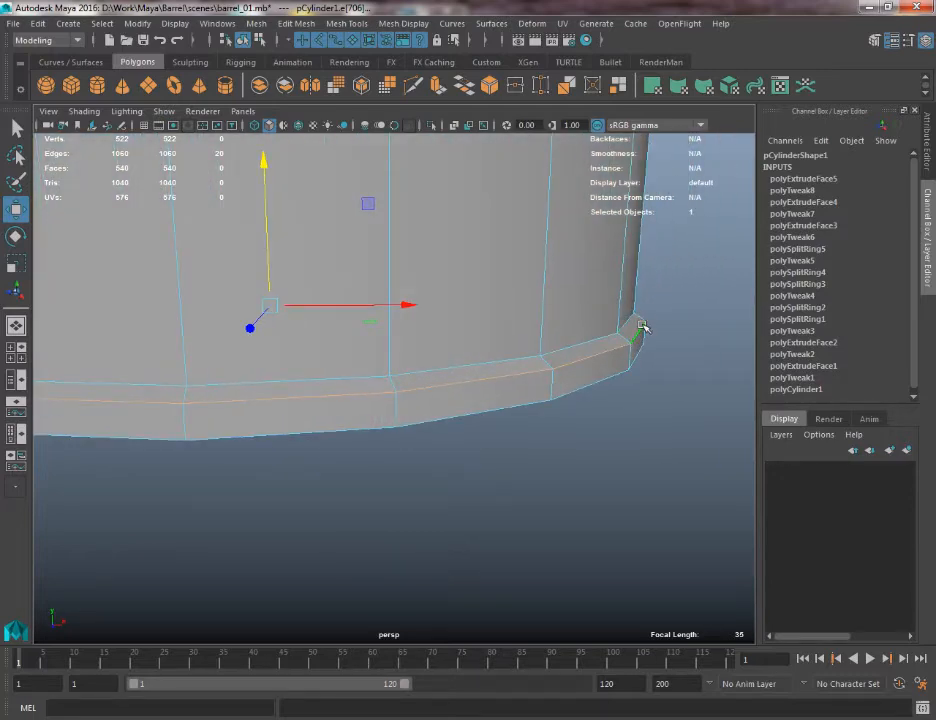
drag(265, 160, 269, 168)
alt+right_drag(558, 330, 515, 291)
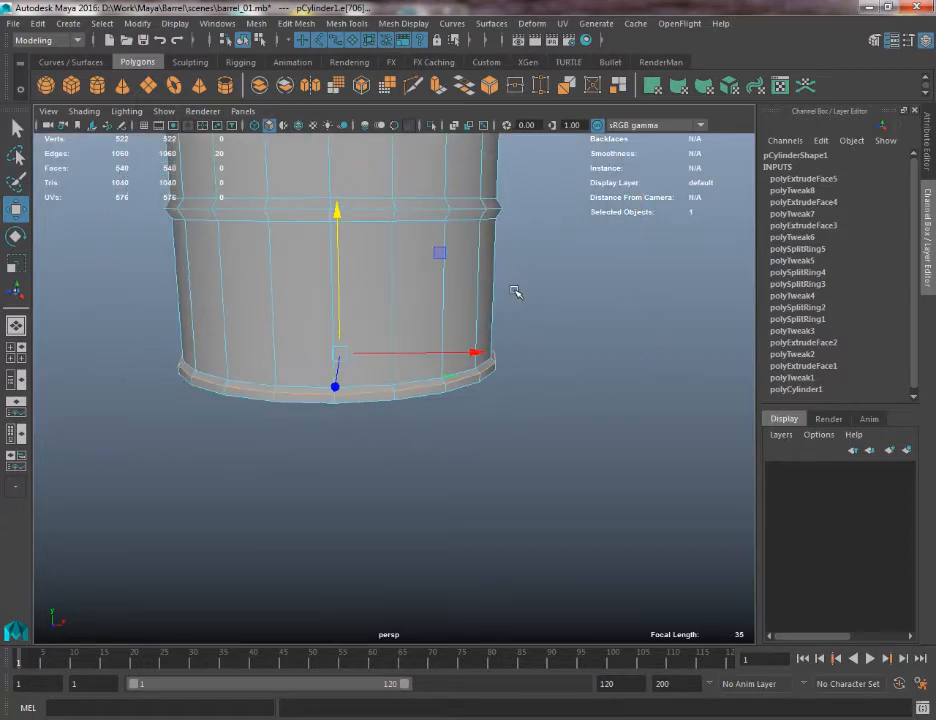
Select the lower outer and inner edge loops of the top rim and move them slightly up to slope its underside
alt+drag(515, 291, 325, 302)
scroll(324, 316, up, 5)
alt+middle_drag(322, 330, 358, 432)
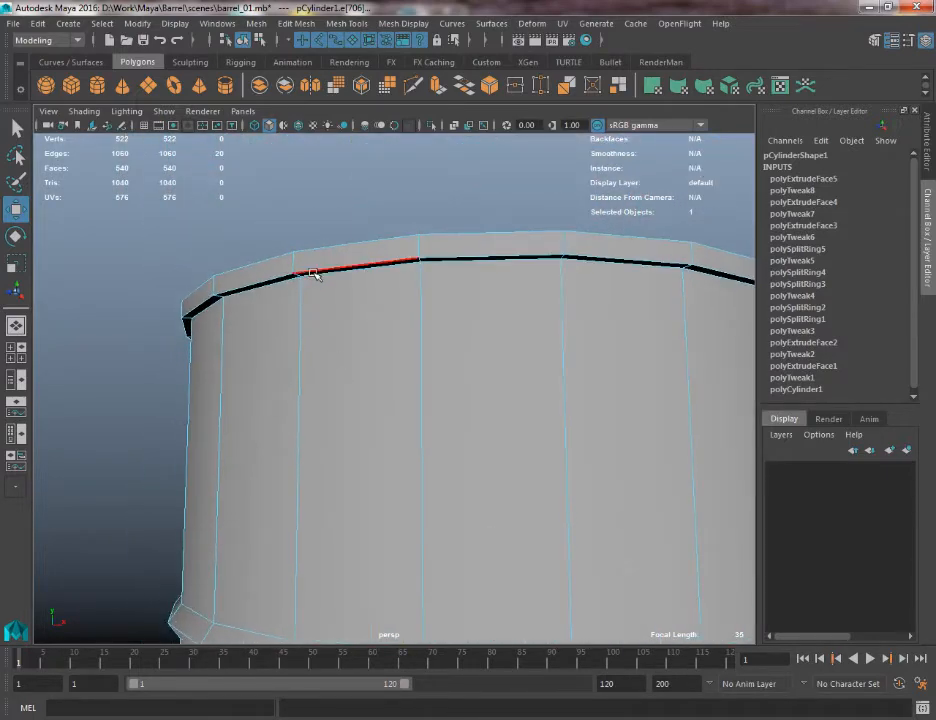
double_click(316, 274)
alt+middle_drag(336, 283, 236, 307)
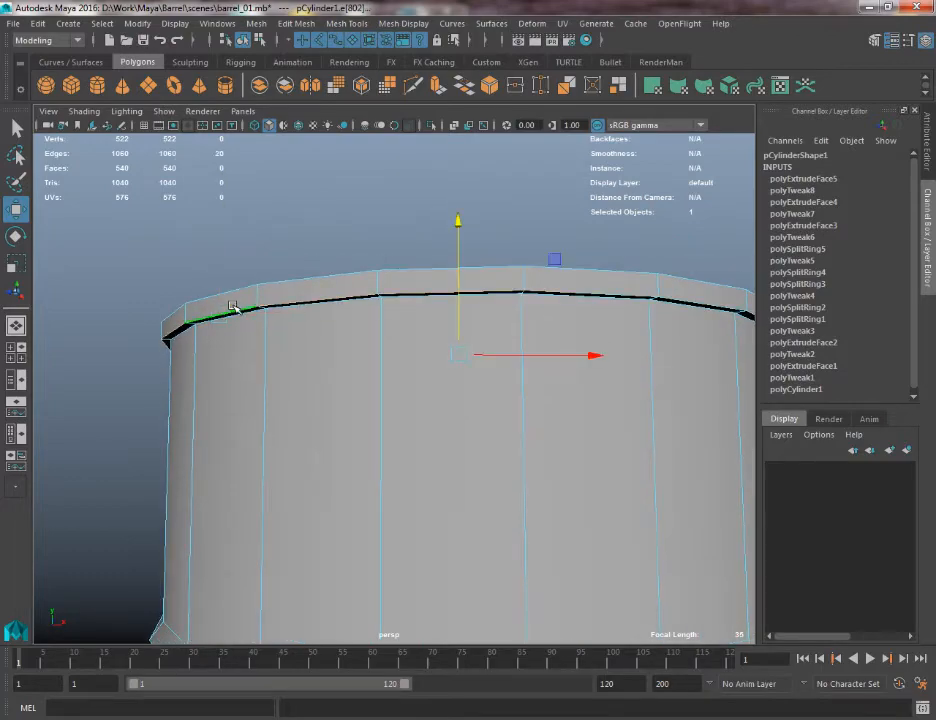
alt+drag(166, 308, 243, 374)
scroll(213, 352, up, 3)
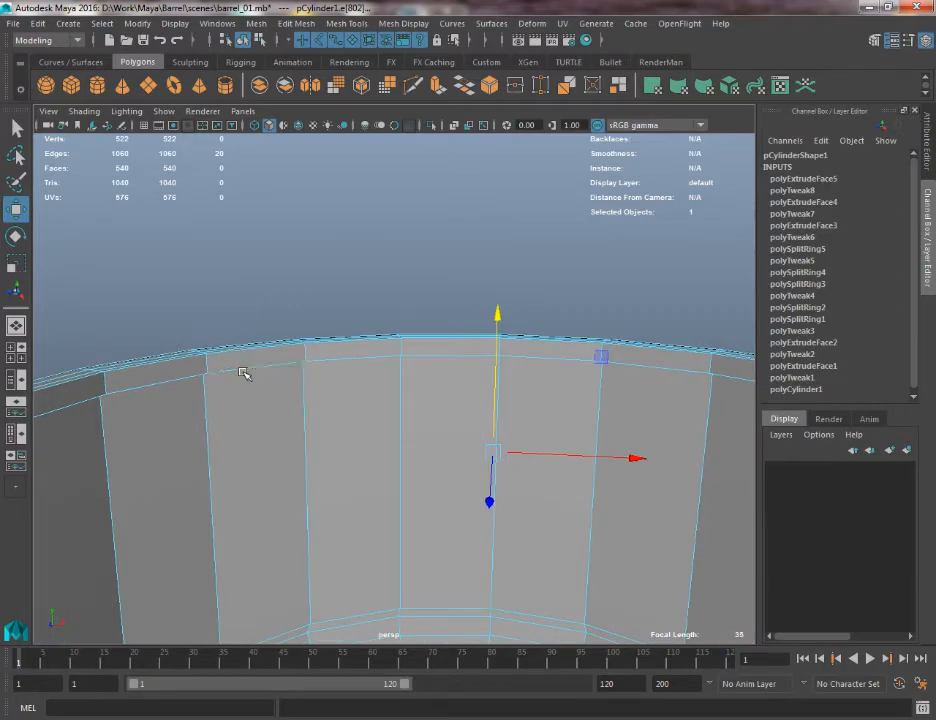
alt+drag(311, 416, 279, 346)
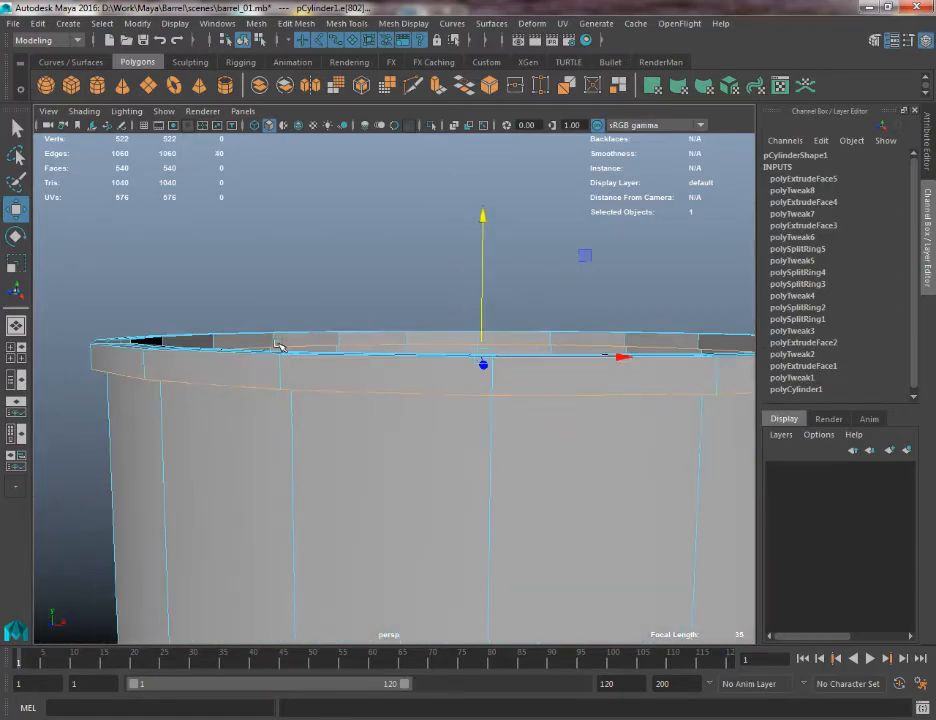
alt+drag(219, 378, 285, 375)
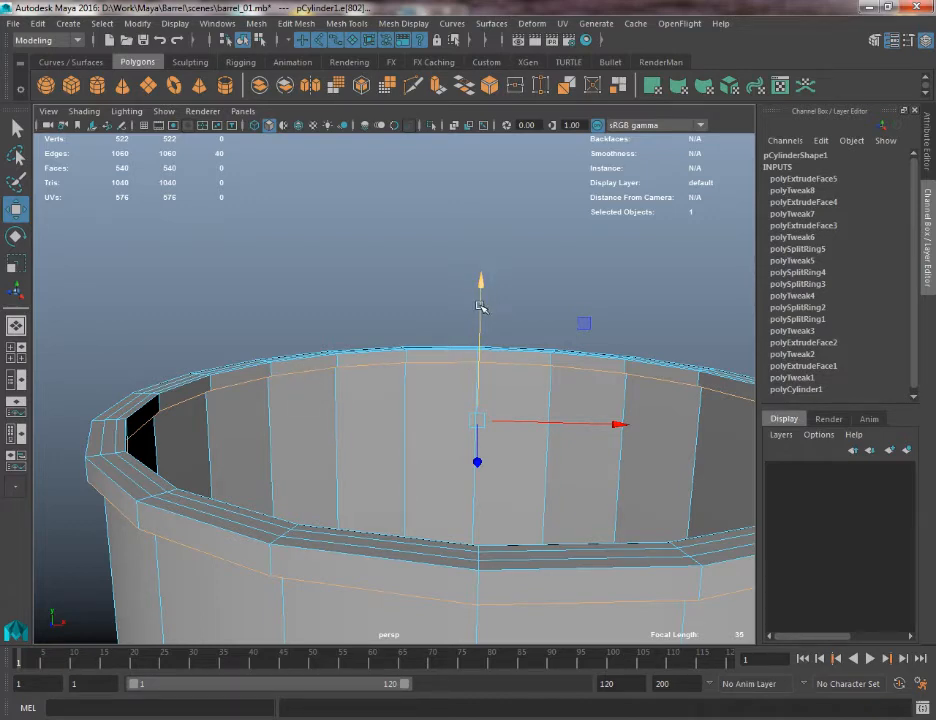
drag(480, 307, 408, 303)
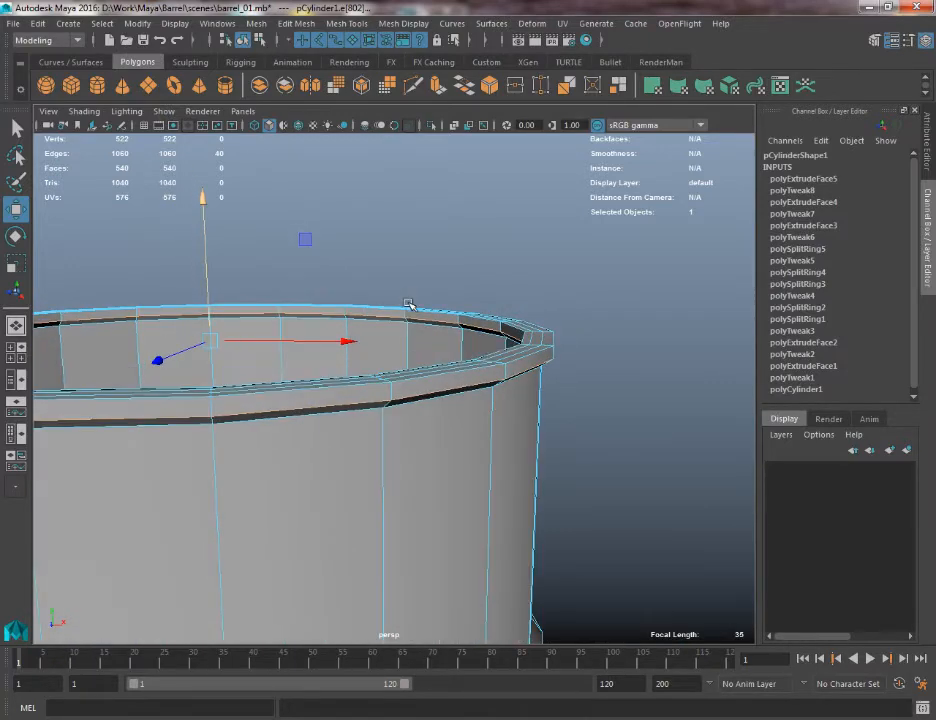
Select the upper outer and inner edge loops of the top rim and move them slightly down to bevel its top
double_click(516, 349)
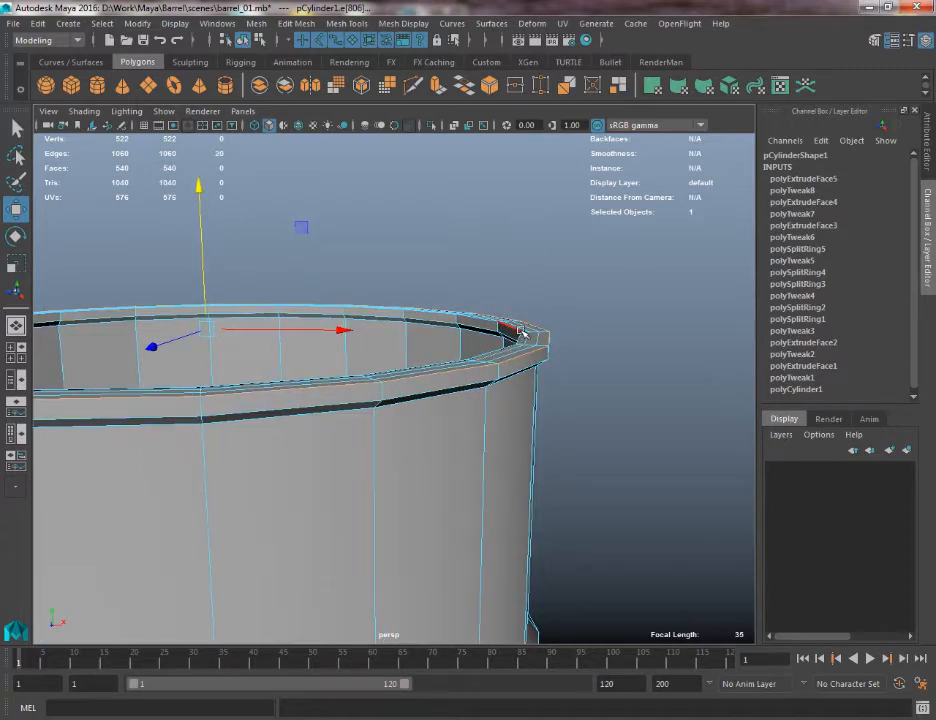
alt+drag(516, 329, 547, 372)
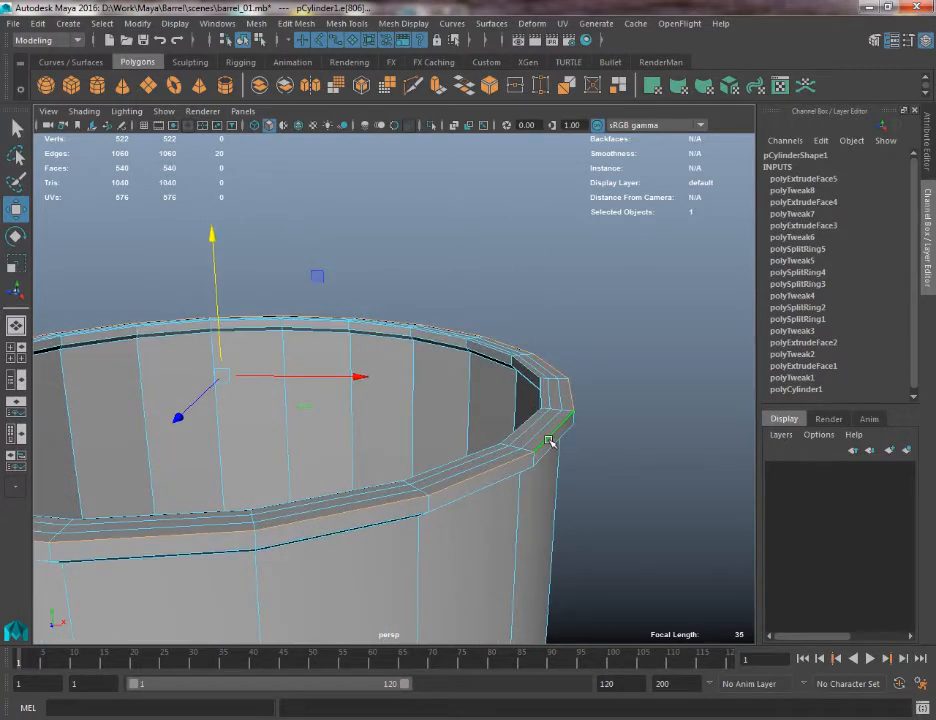
alt+drag(518, 437, 525, 456)
scroll(525, 456, up, 1)
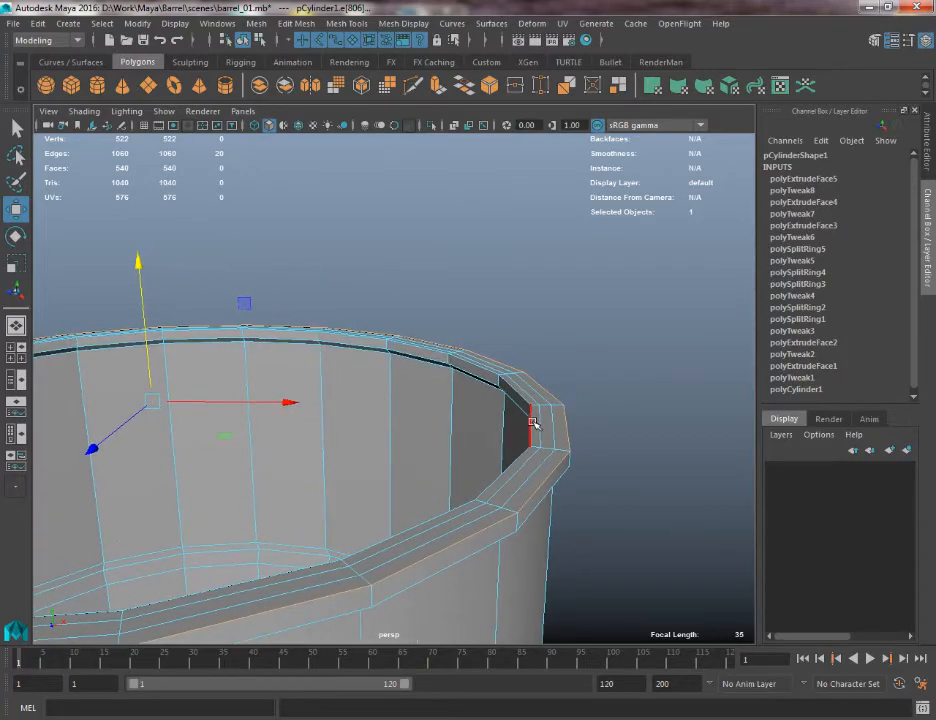
shift+double_click(524, 390)
alt+drag(508, 384, 455, 380)
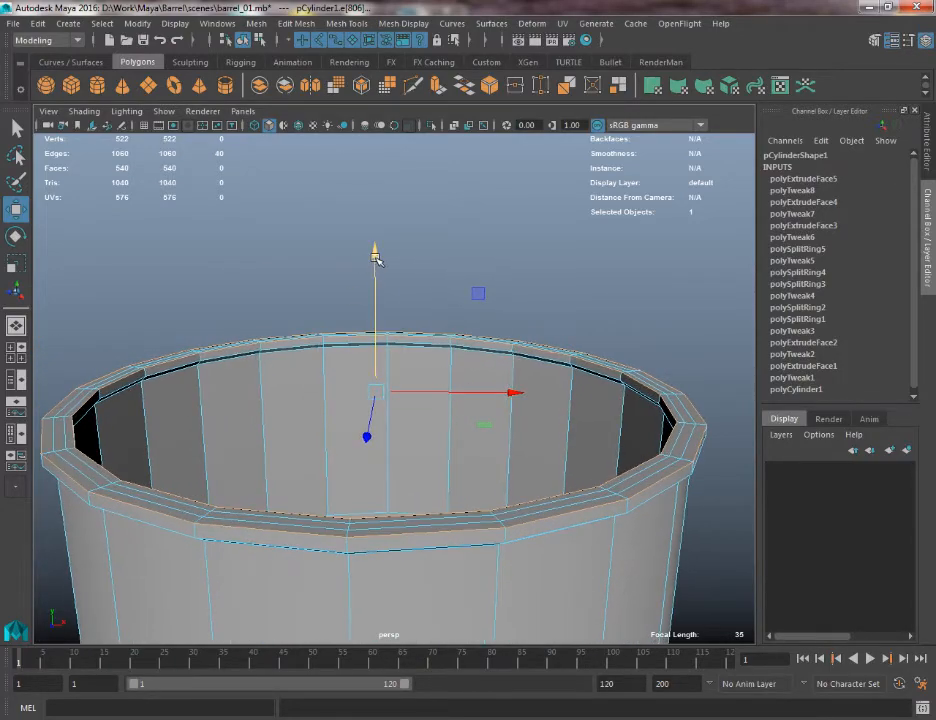
drag(376, 258, 378, 264)
Return to object mode, check the reshaped rim and select the whole barrel
scroll(335, 405, down, 3)
key(q)
right_drag(309, 432, 380, 308)
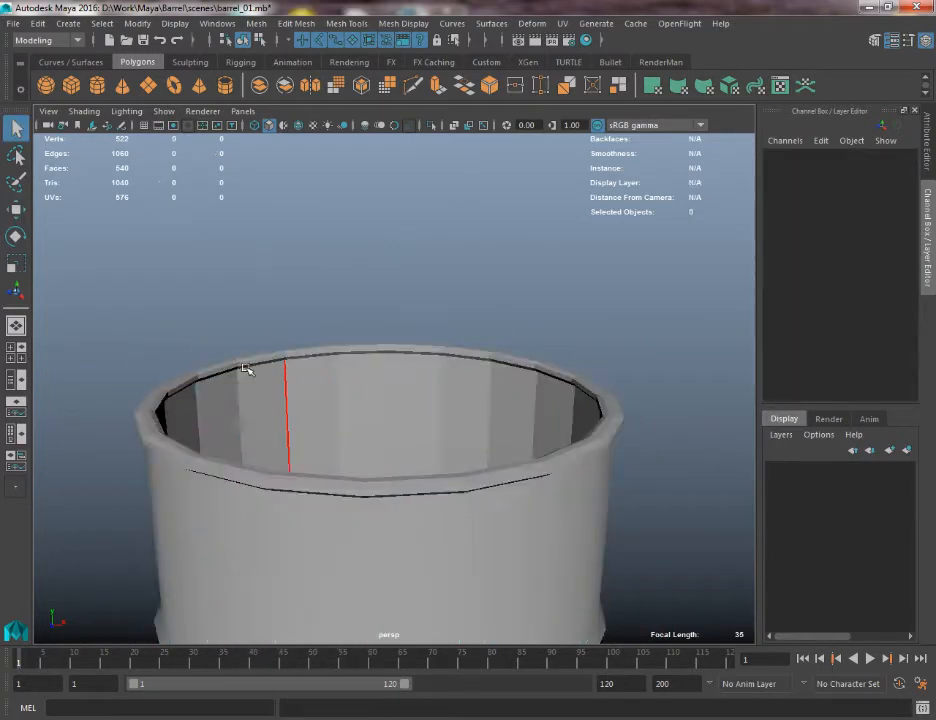
alt+drag(245, 369, 242, 474)
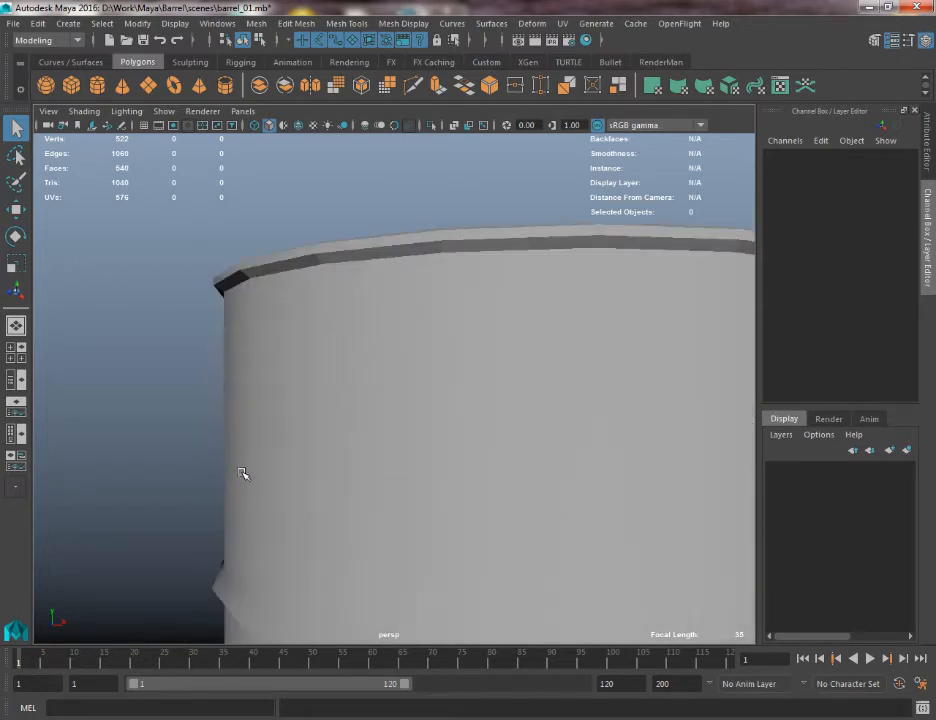
click(225, 290)
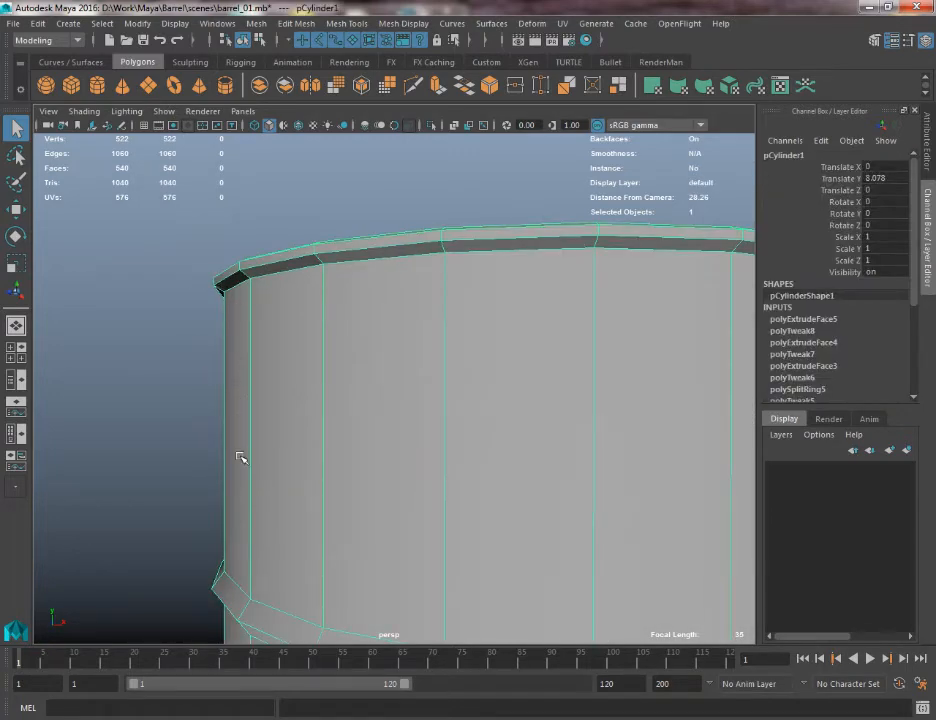
alt+drag(241, 457, 258, 228)
scroll(268, 245, down, 8)
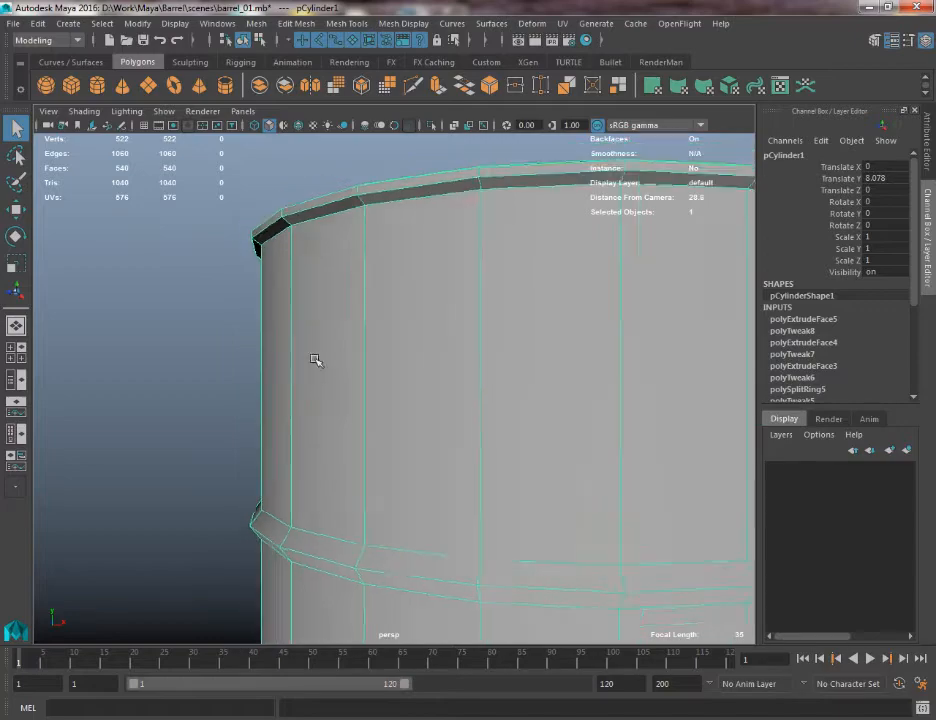
alt+drag(407, 290, 322, 428)
click(322, 432)
alt+drag(323, 304, 290, 395)
click(418, 306)
Save the scene as a new version named barrel_02.mb in the project's scenes folder
click(12, 24)
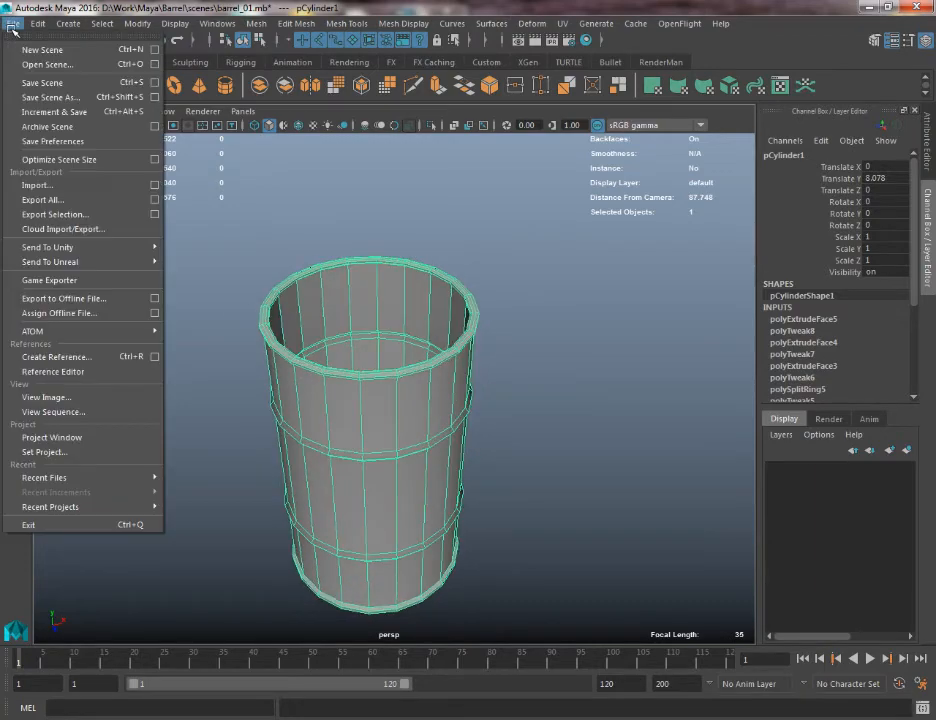
click(52, 97)
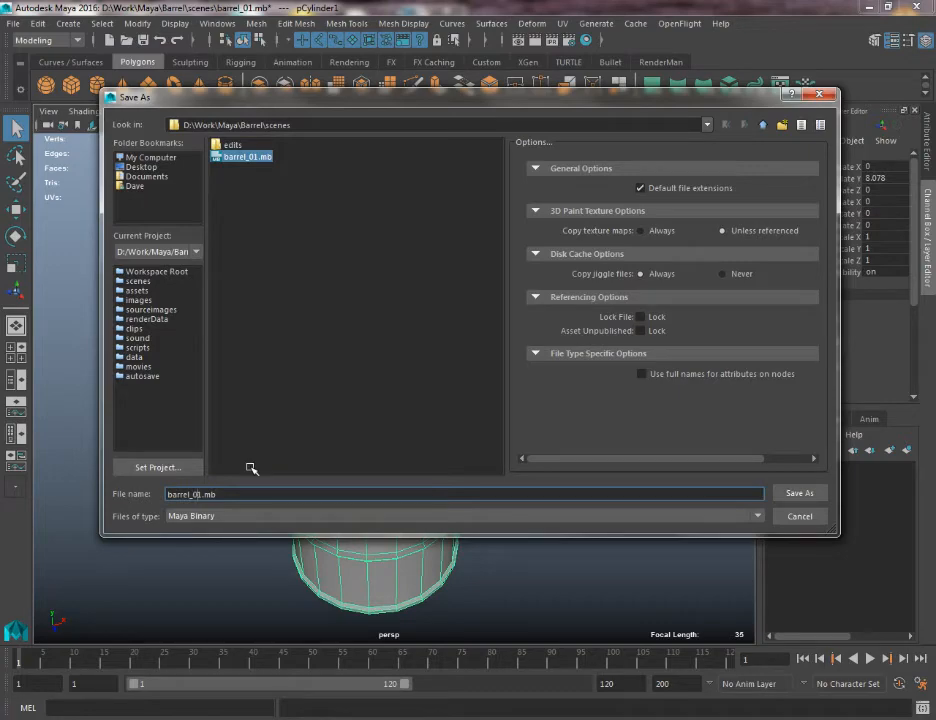
key(Return)
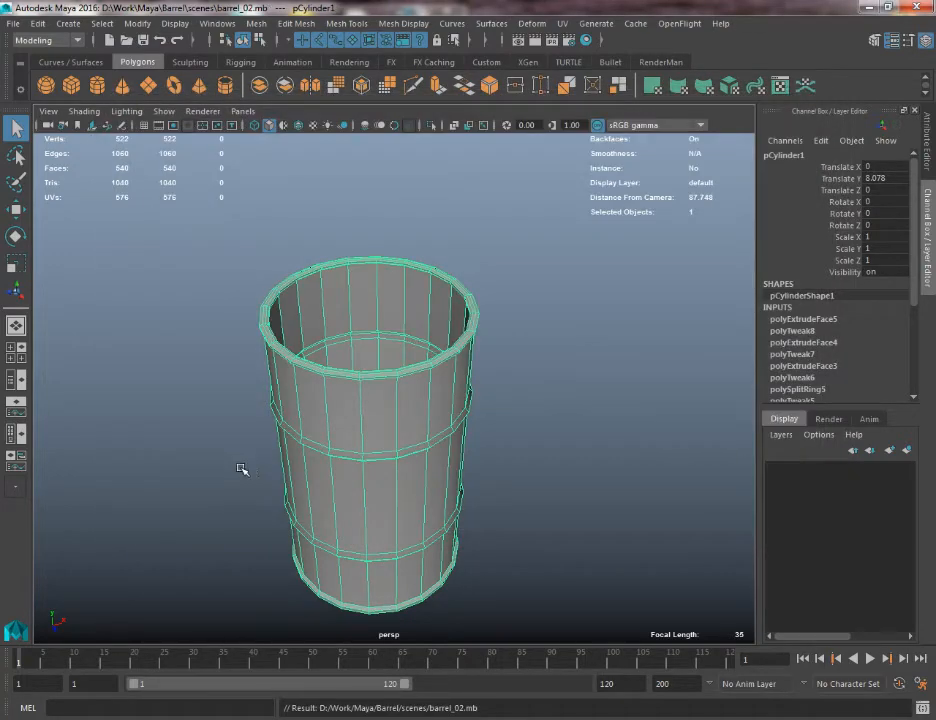
Clear the selection and examine the barrel's hollow interior, recessed underside and outer walls
alt+right_drag(290, 397, 324, 409)
alt+middle_drag(324, 409, 338, 380)
alt+drag(338, 380, 334, 381)
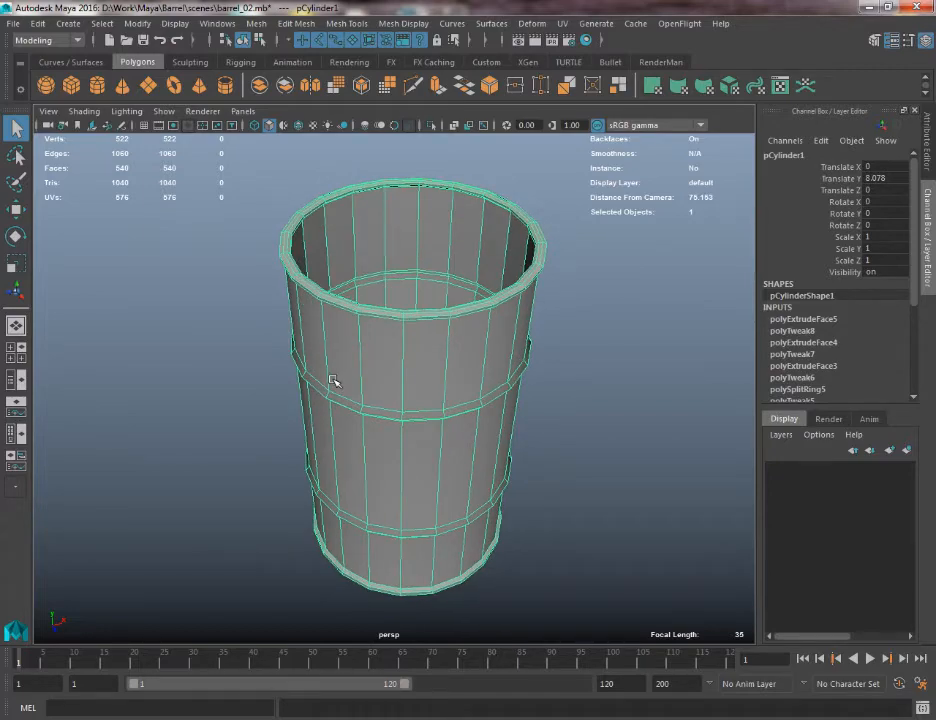
alt+middle_drag(387, 356, 386, 356)
alt+drag(388, 341, 399, 359)
click(654, 464)
alt+drag(654, 464, 390, 444)
scroll(400, 459, up, 3)
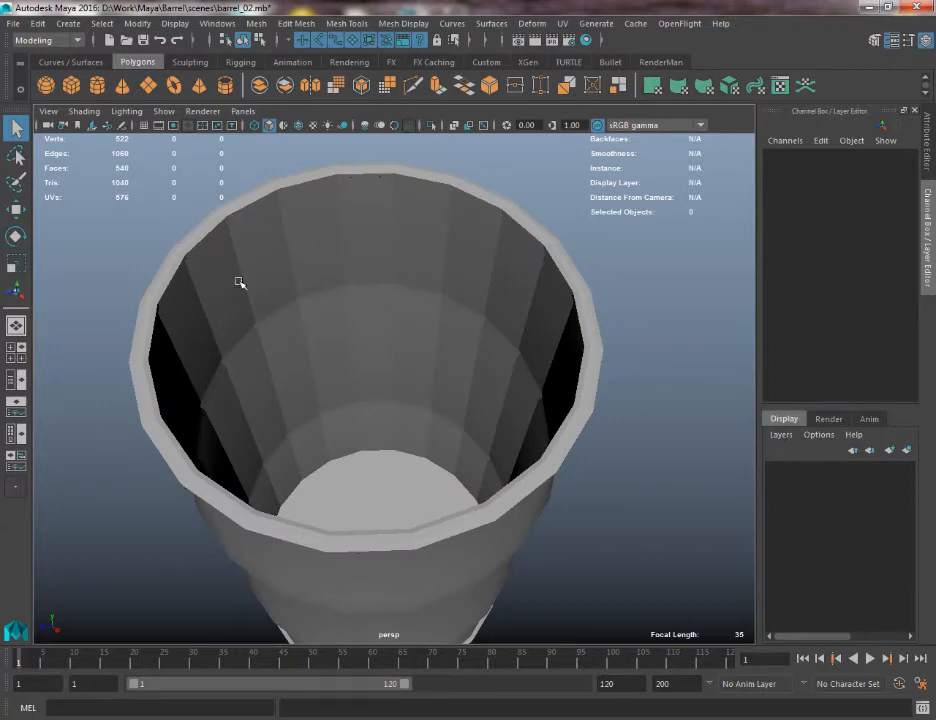
alt+drag(534, 361, 140, 346)
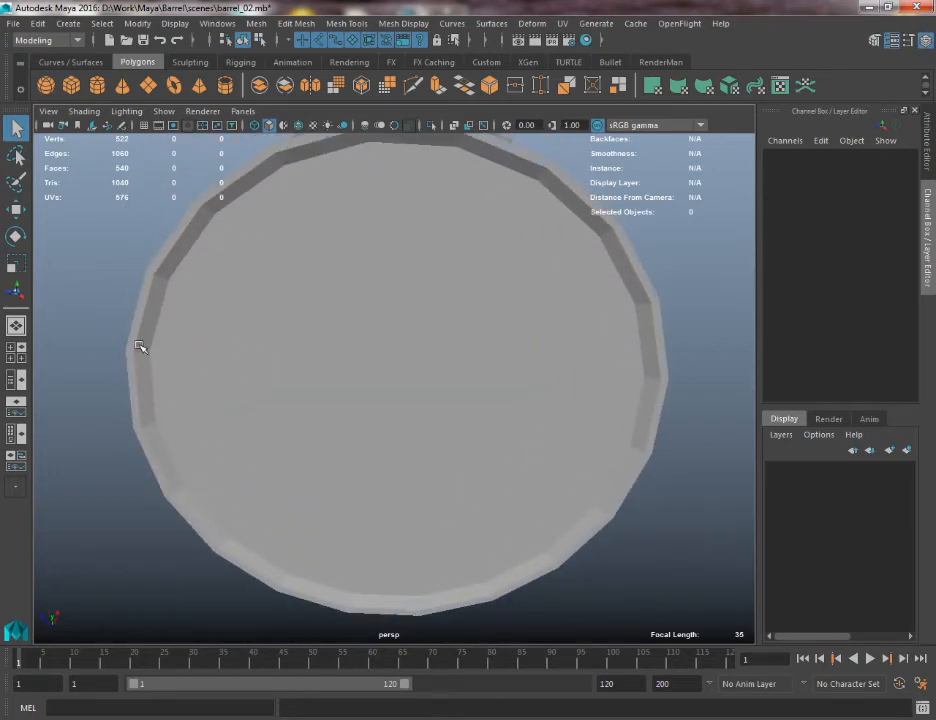
alt+drag(491, 155, 387, 331)
alt+right_drag(387, 331, 334, 257)
mouse_move(334, 257)
alt+mouse_down()
mouse_move(231, 267)
mouse_move(318, 267)
alt+mouse_up()
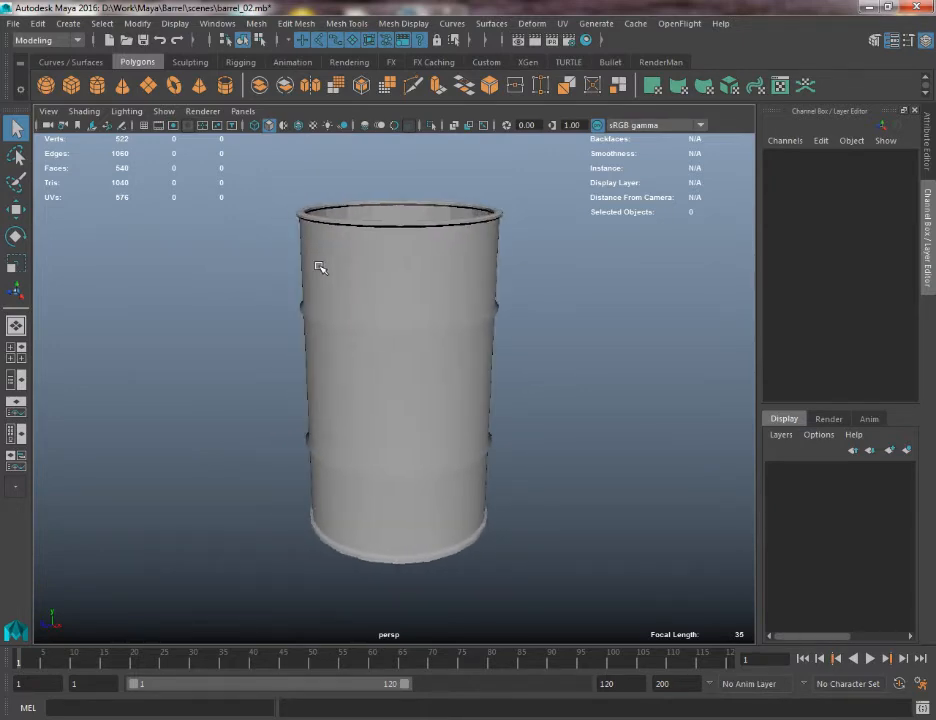
Apply Soften Edge to the whole barrel mesh and clear the selection
alt+drag(489, 304, 468, 305)
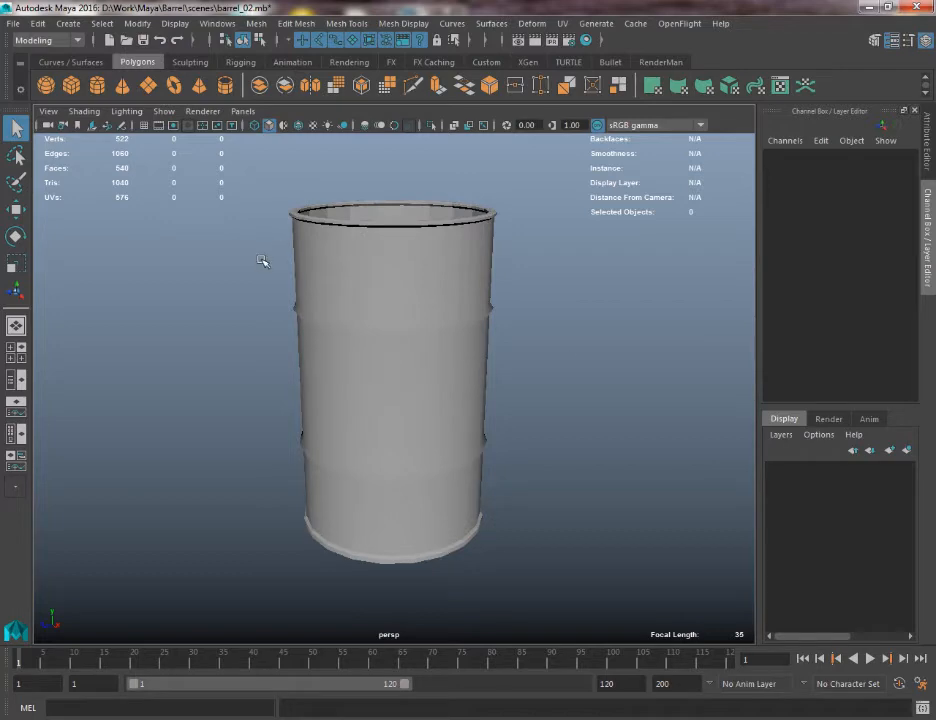
click(361, 274)
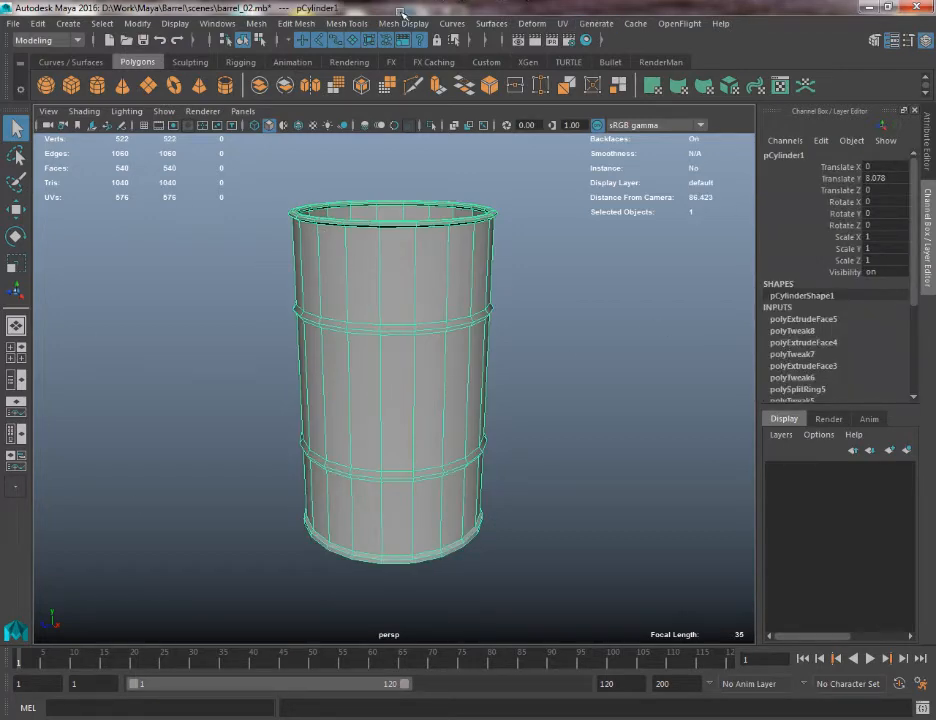
right_drag(412, 302, 445, 273)
click(393, 22)
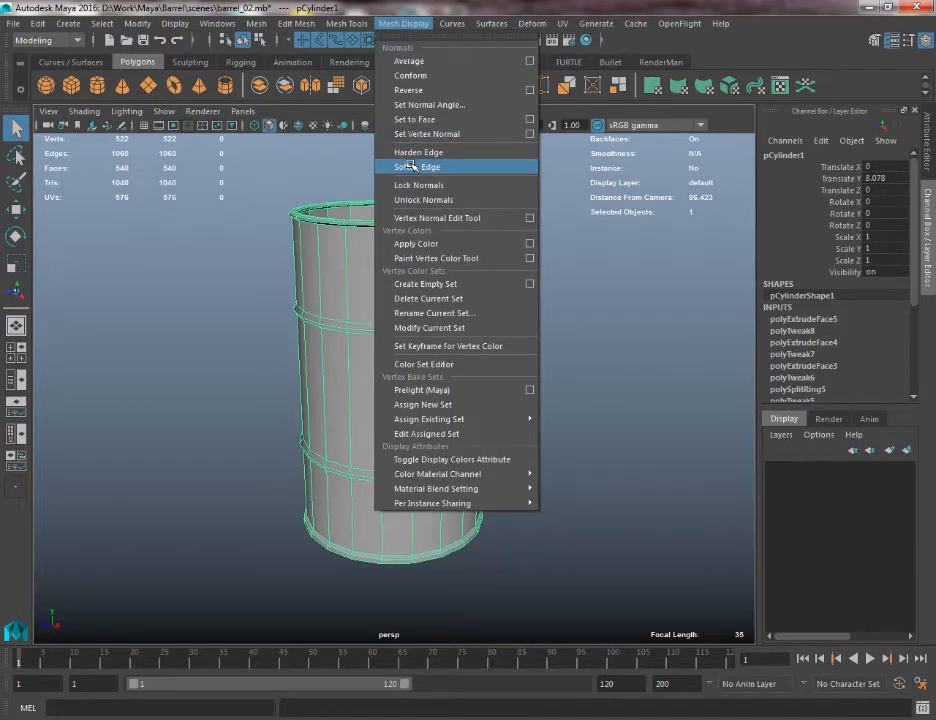
click(412, 166)
click(178, 237)
Examine the softened shading on the barrel's rim, hollow interior and outer walls from several angles
alt+drag(178, 237, 214, 306)
alt+drag(215, 332, 299, 378)
scroll(410, 416, up, 3)
alt+drag(412, 416, 372, 428)
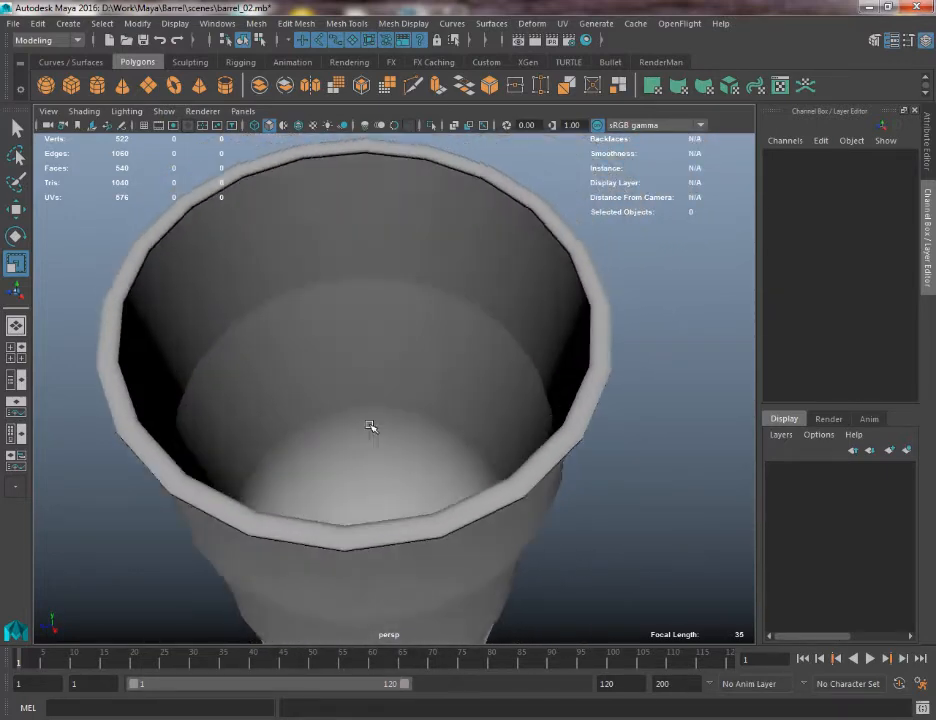
alt+right_drag(372, 428, 301, 338)
alt+drag(301, 338, 313, 184)
alt+right_drag(313, 184, 335, 261)
alt+drag(335, 261, 396, 454)
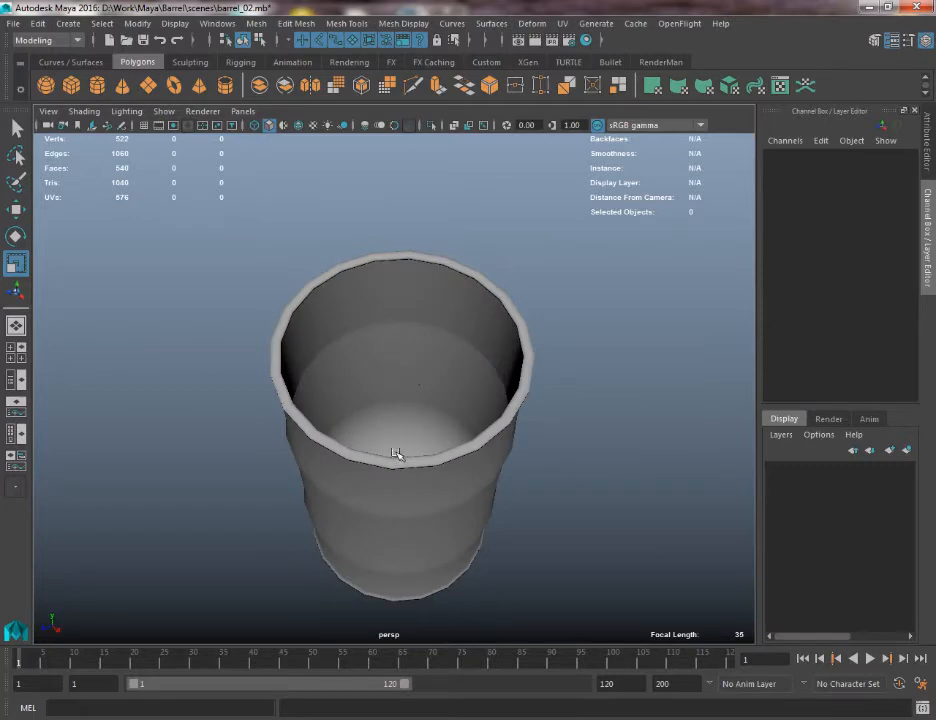
Compare the barrel's wireframe with its plain shading around the rim and outer ridges, selecting and deselecting the mesh
click(384, 373)
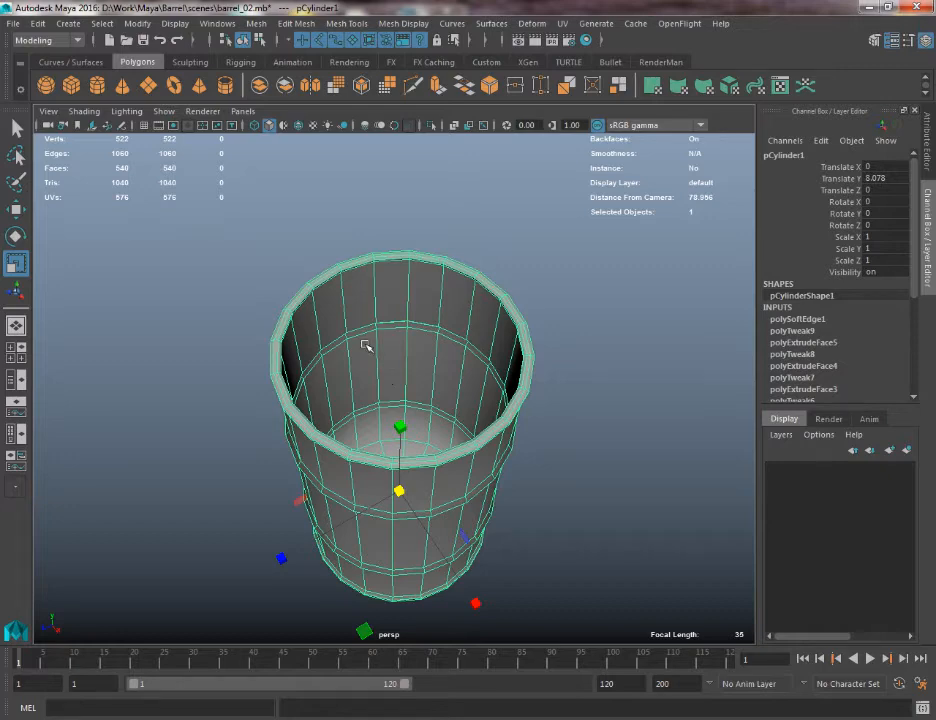
alt+drag(366, 345, 359, 331)
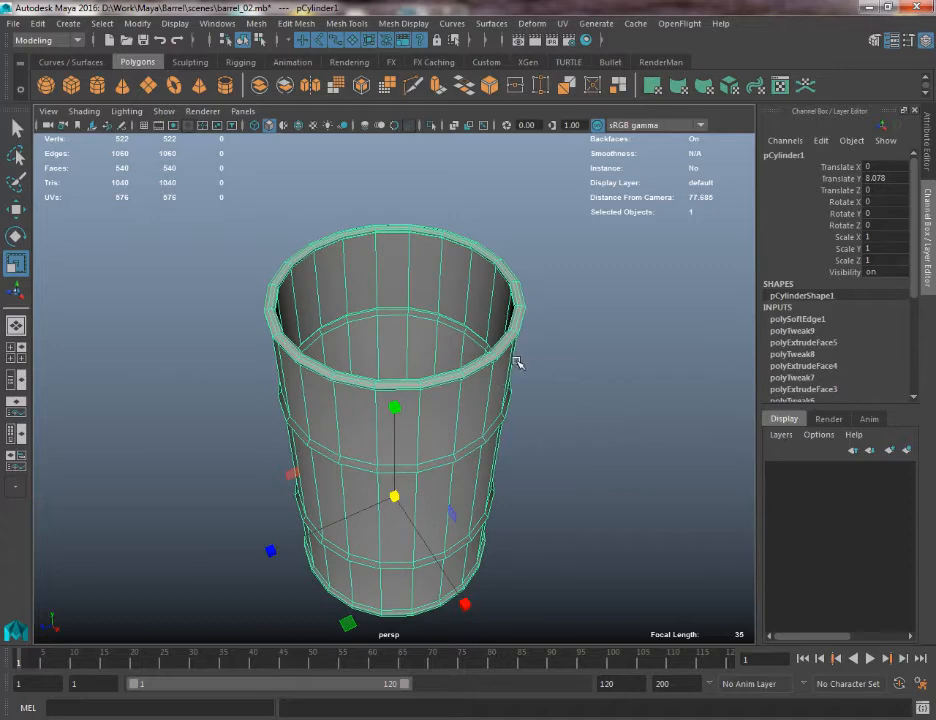
alt+middle_drag(517, 362, 482, 363)
key(q)
click(554, 398)
alt+drag(502, 410, 472, 397)
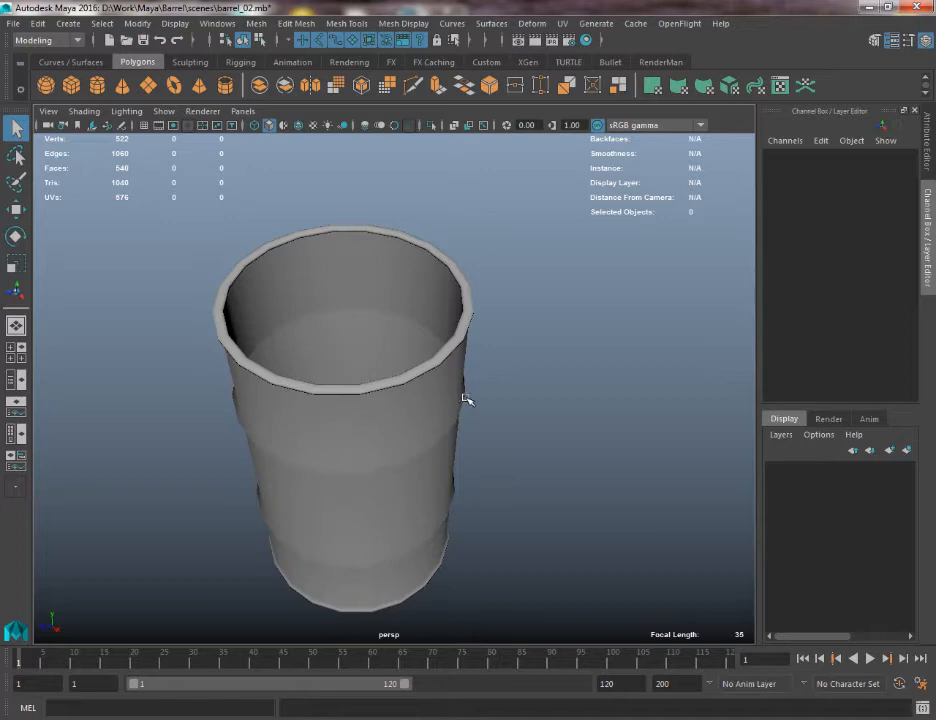
alt+right_drag(466, 399, 459, 446)
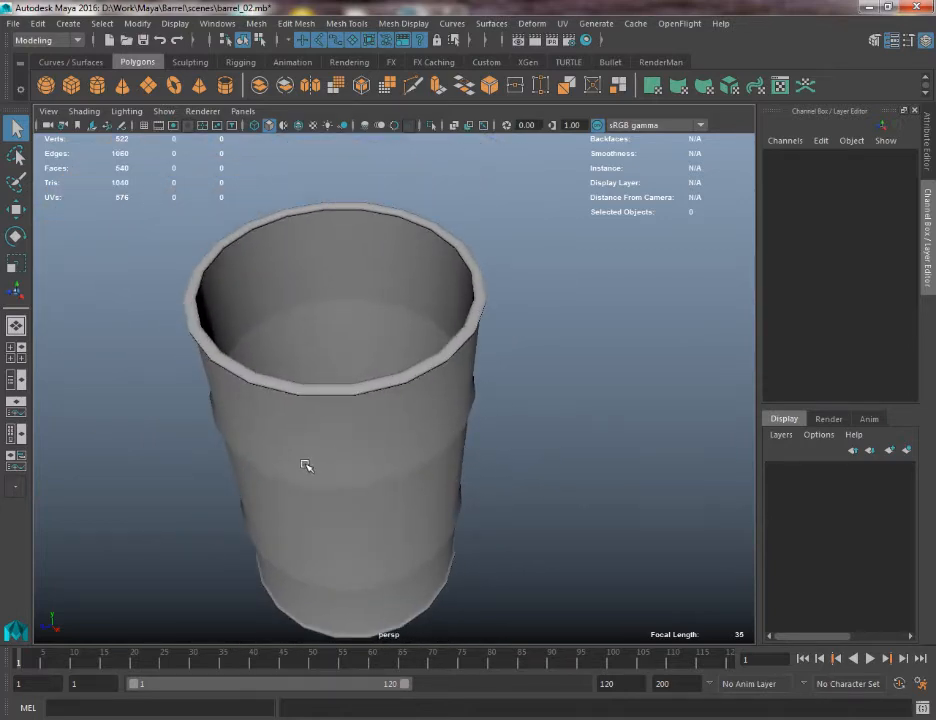
alt+drag(343, 380, 343, 389)
Select the barrel, switch to edge selection and select the middle edge loop of the upper ridge
click(342, 390)
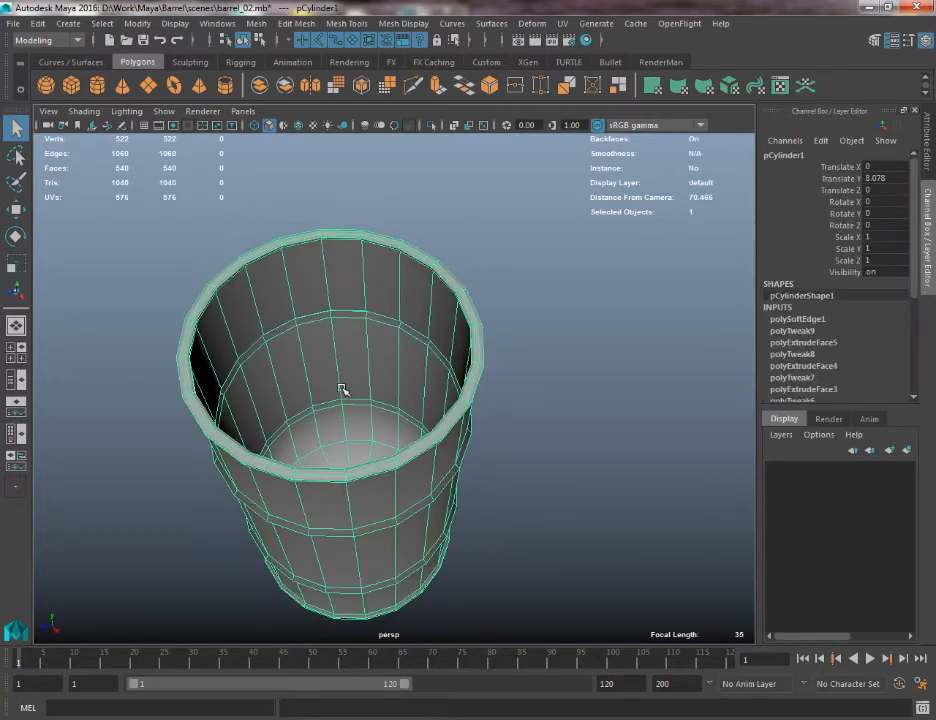
alt+drag(393, 365, 270, 358)
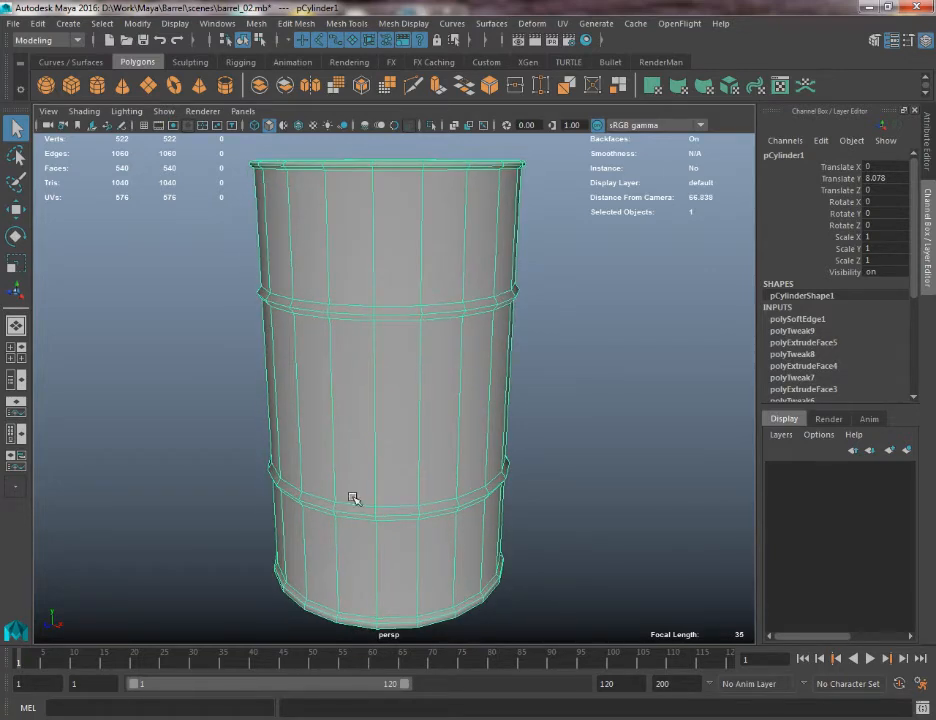
right_drag(304, 327, 306, 294)
scroll(420, 330, up, 5)
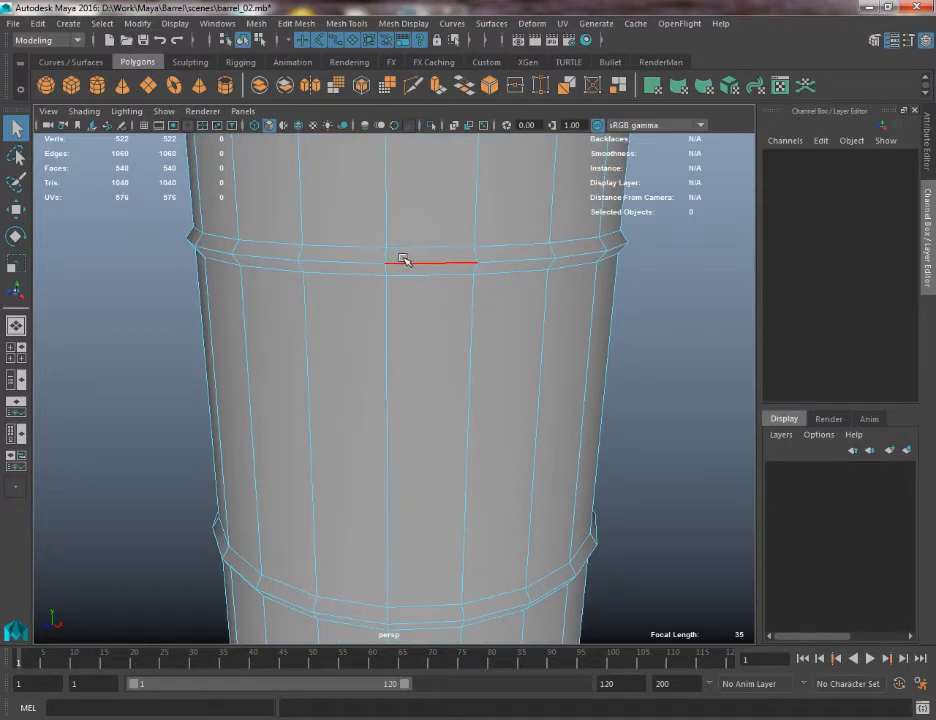
double_click(404, 260)
alt+middle_drag(428, 430, 418, 298)
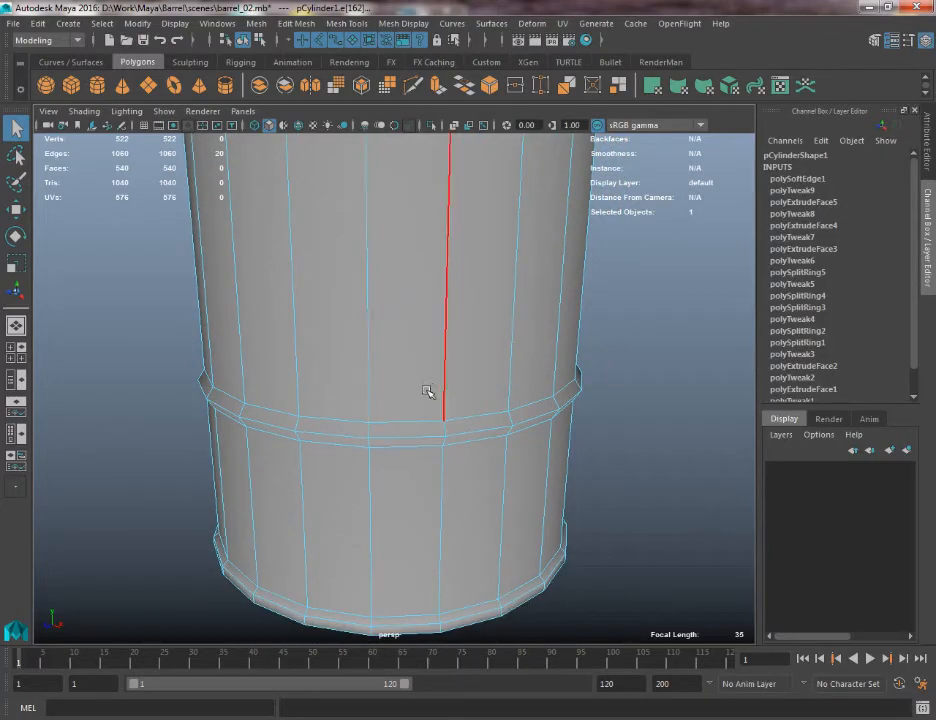
Harden the outer edge loops of the barrel's two raised middle rings, return to object mode and deselect the barrel
scroll(406, 435, down, 6)
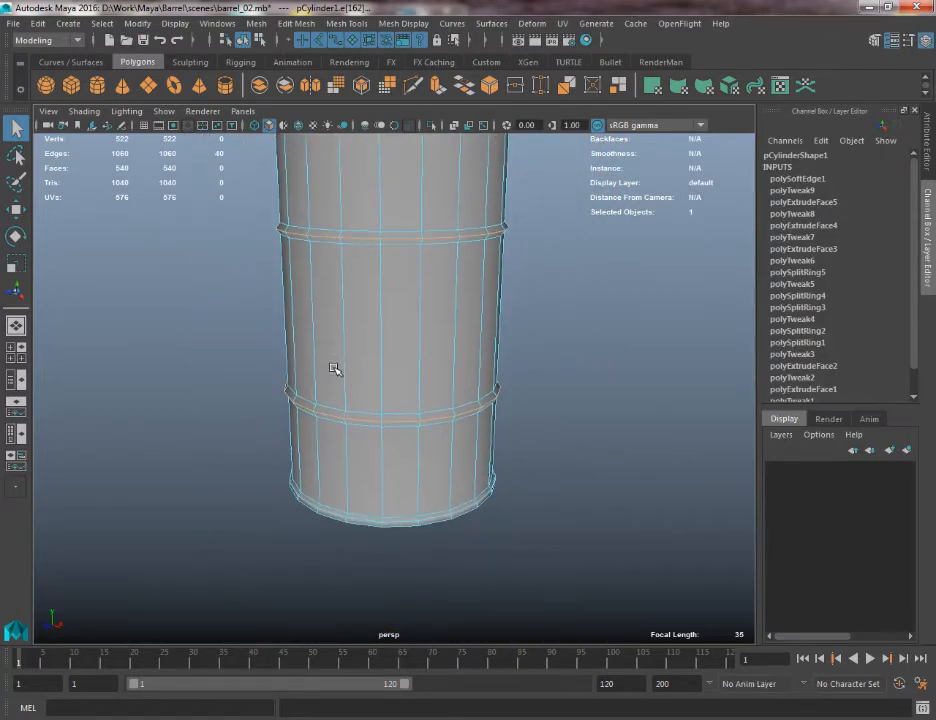
click(410, 23)
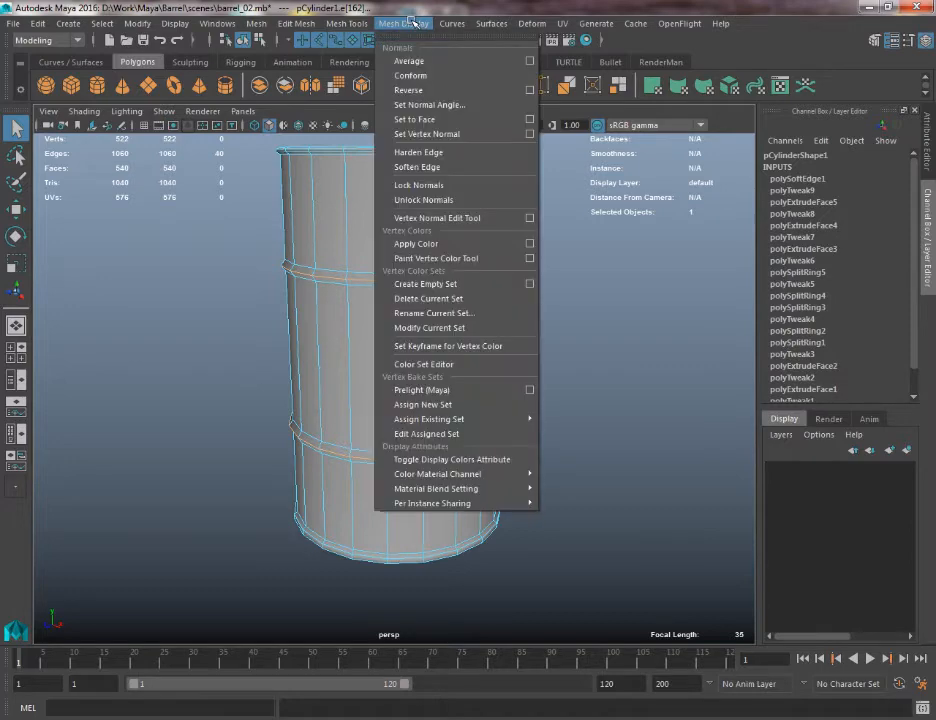
click(414, 152)
right_drag(403, 199, 452, 181)
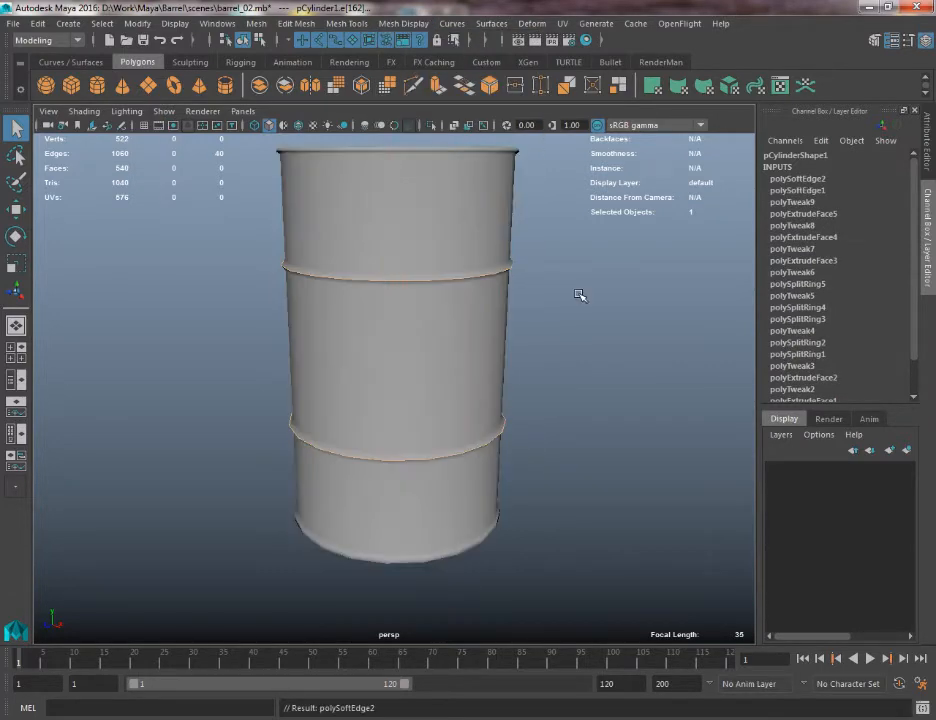
click(579, 295)
Examine the shading of the barrel's two middle rings up close and along the silhouette
alt+right_drag(584, 316, 535, 302)
mouse_move(535, 302)
alt+mouse_down()
mouse_move(522, 297)
mouse_move(538, 284)
alt+mouse_up()
alt+right_drag(395, 276, 456, 390)
alt+middle_drag(455, 390, 487, 434)
alt+right_drag(343, 382, 378, 408)
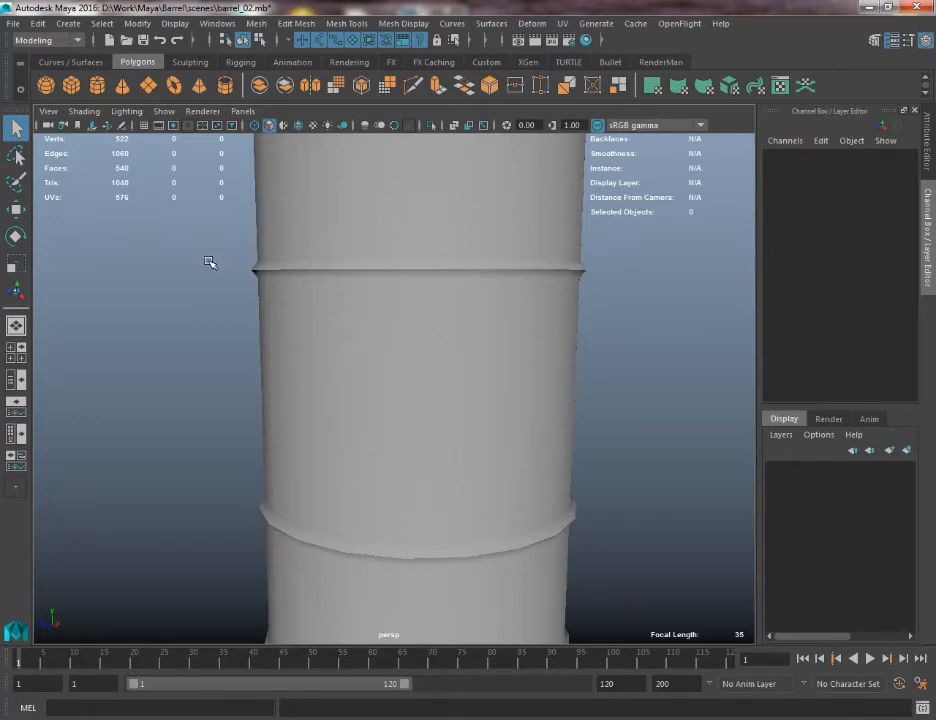
alt+drag(351, 264, 355, 284)
alt+right_drag(354, 283, 388, 368)
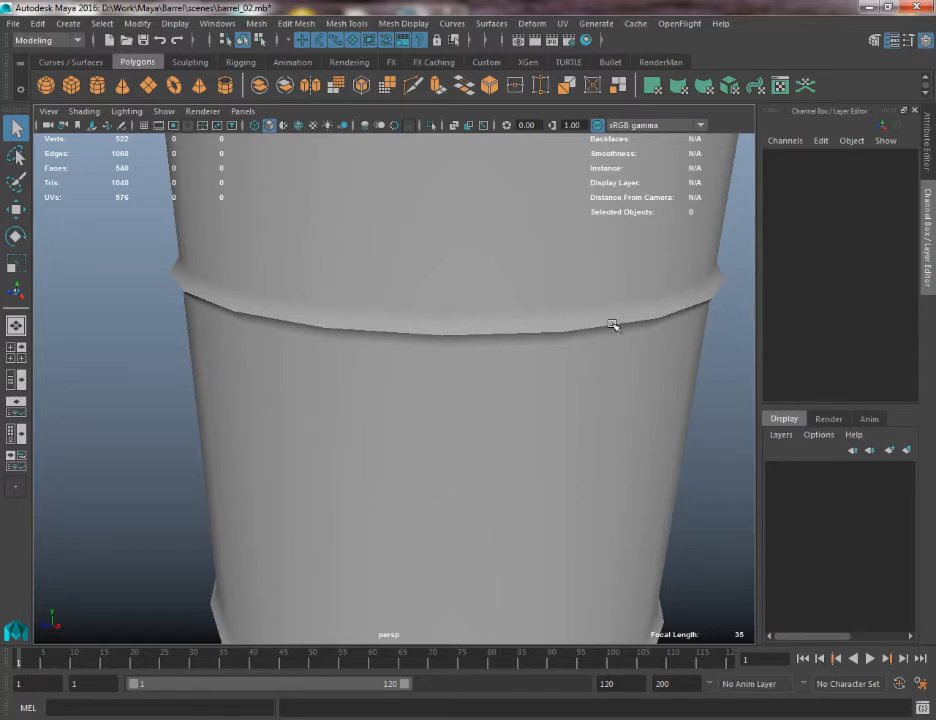
alt+middle_drag(645, 300, 462, 338)
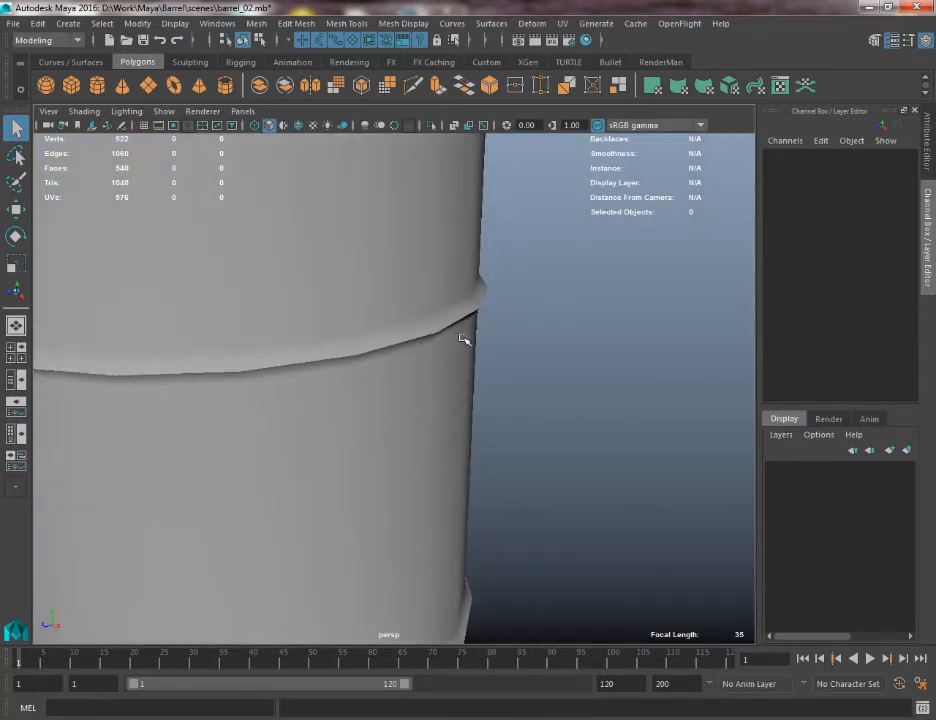
alt+right_drag(478, 375, 407, 151)
alt+middle_drag(407, 151, 591, 292)
alt+right_drag(591, 292, 378, 478)
alt+middle_drag(378, 478, 384, 413)
alt+middle_drag(240, 197, 310, 367)
alt+right_drag(310, 367, 329, 398)
alt+drag(329, 398, 279, 221)
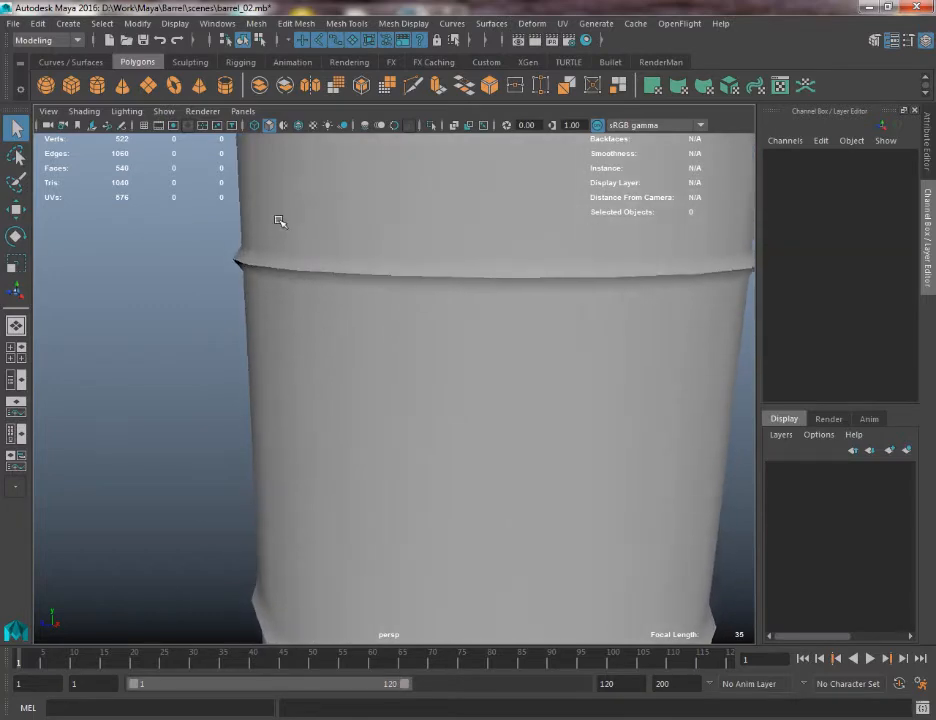
Compare the upper ring's wireframe with its plain shaded surface, and check the lower part of the barrel
click(245, 259)
alt+middle_drag(242, 259, 320, 312)
alt+right_drag(285, 270, 352, 366)
alt+middle_drag(320, 245, 312, 293)
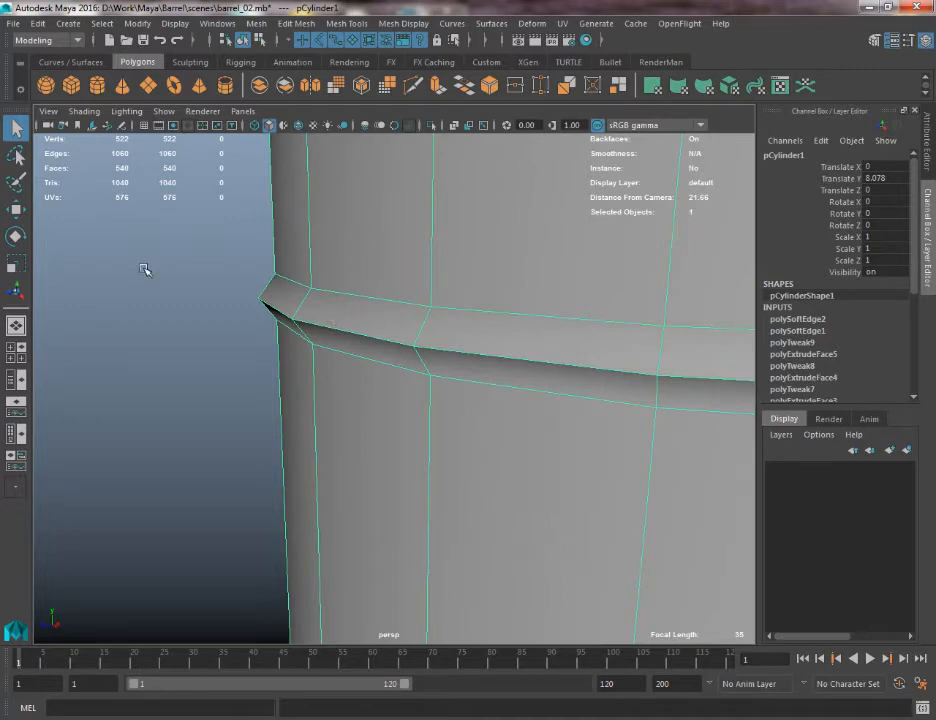
click(168, 302)
alt+middle_drag(215, 292, 200, 293)
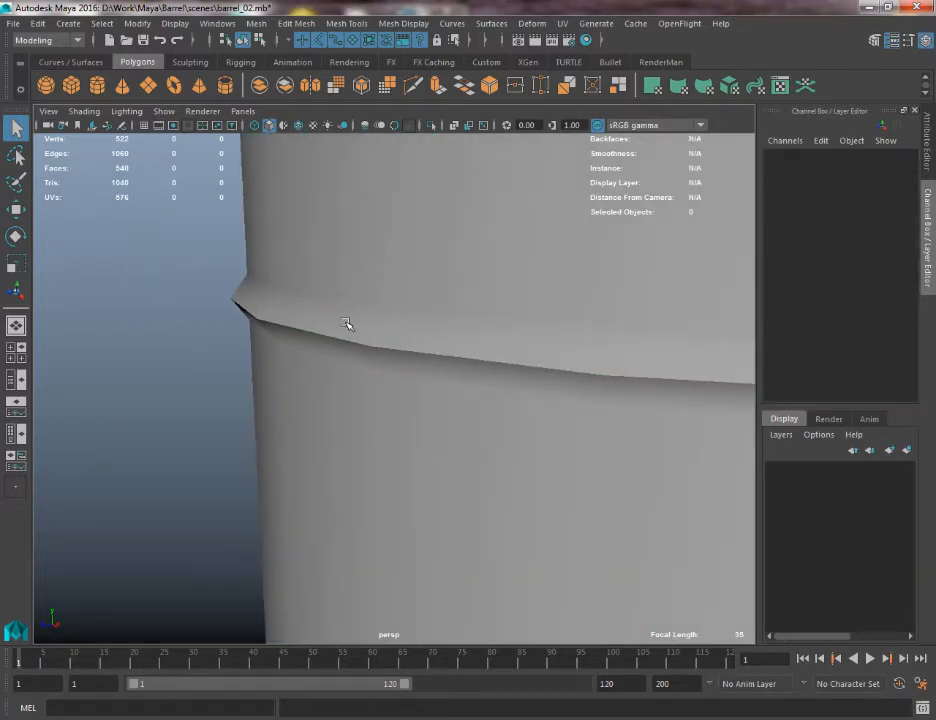
alt+right_drag(433, 317, 479, 299)
alt+drag(490, 293, 443, 400)
mouse_move(355, 440)
alt+mouse_down()
mouse_move(355, 416)
mouse_move(354, 428)
alt+mouse_up()
alt+middle_drag(341, 240, 371, 402)
alt+drag(370, 402, 376, 270)
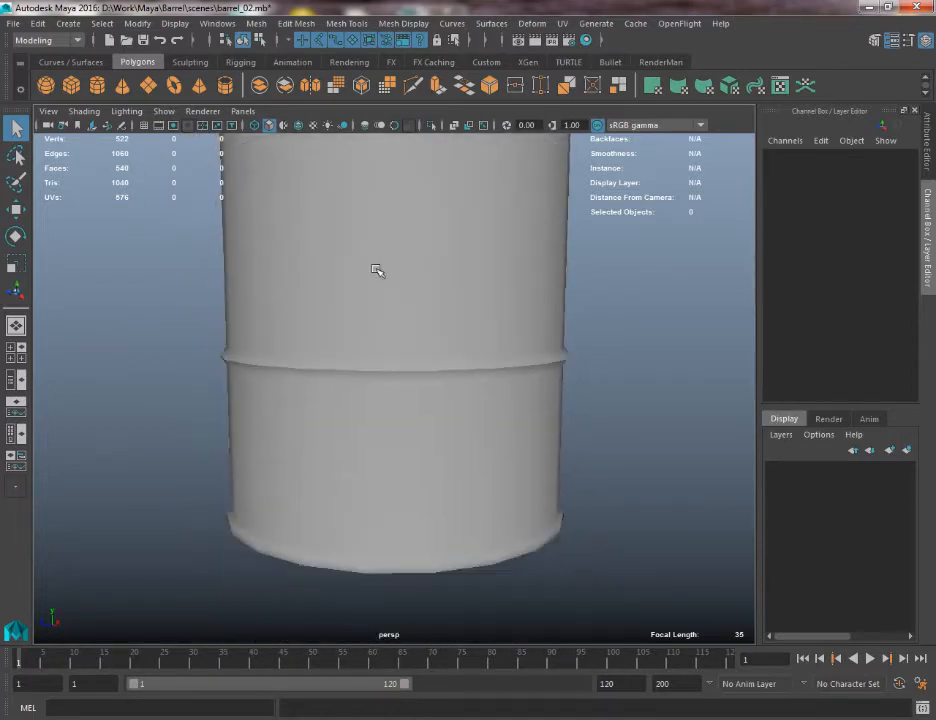
Harden the lowest edge loop around the barrel's bottom rim, return to object mode and deselect the barrel
click(399, 347)
alt+middle_drag(393, 361, 397, 213)
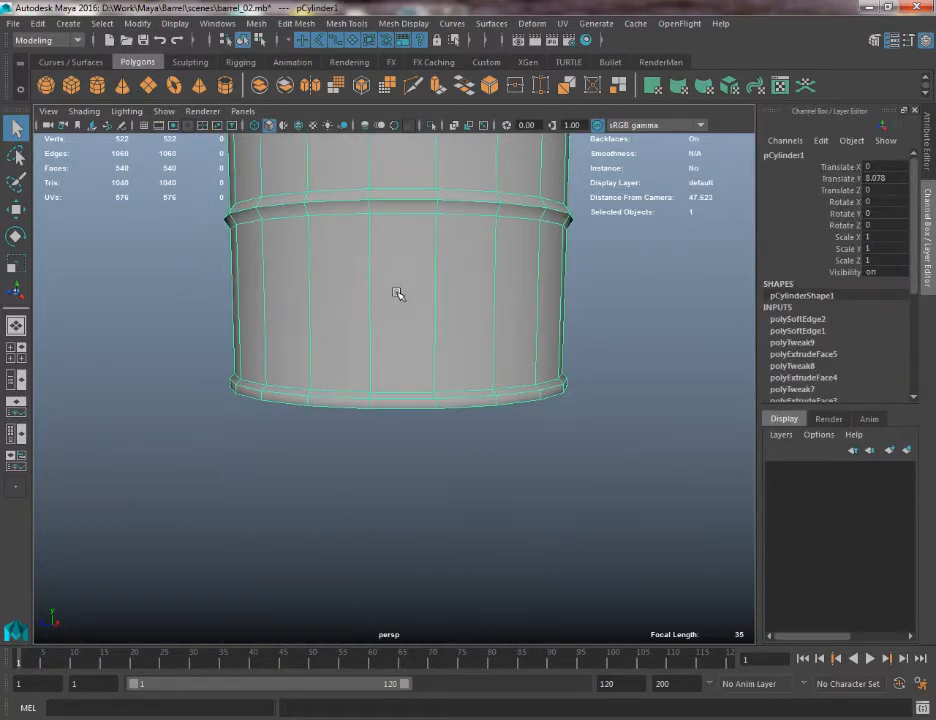
alt+right_drag(397, 295, 453, 370)
alt+middle_drag(648, 369, 551, 375)
alt+right_drag(551, 375, 569, 385)
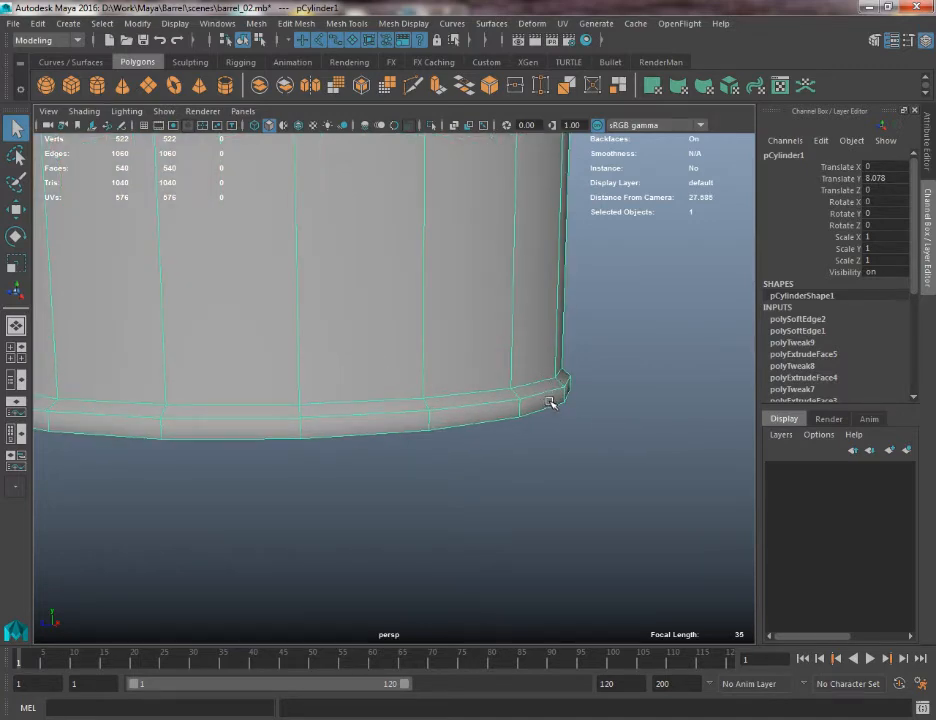
right_drag(547, 328, 547, 286)
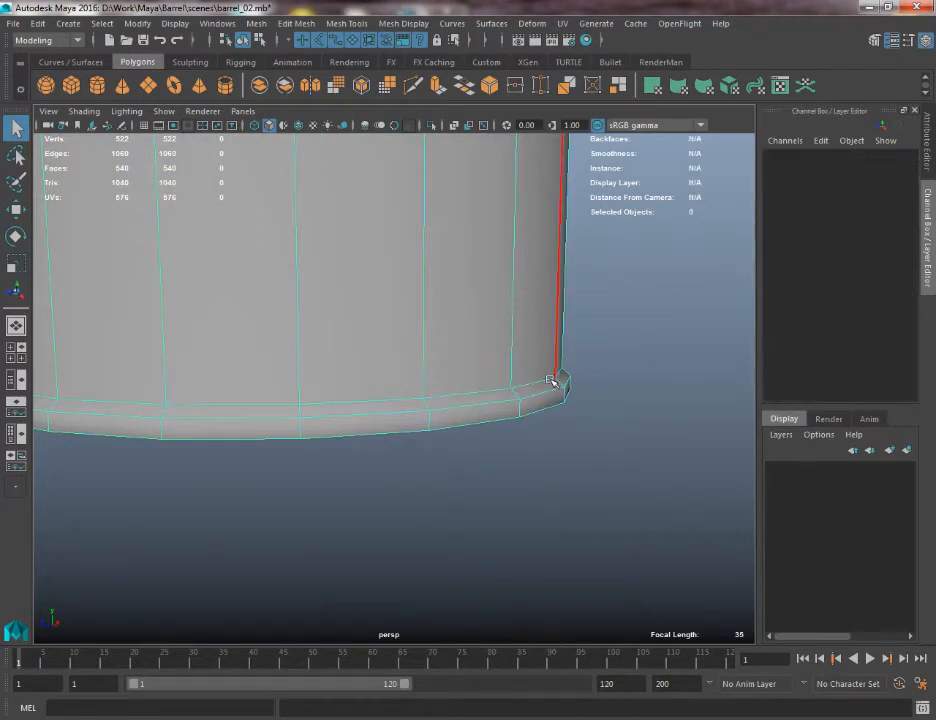
click(551, 391)
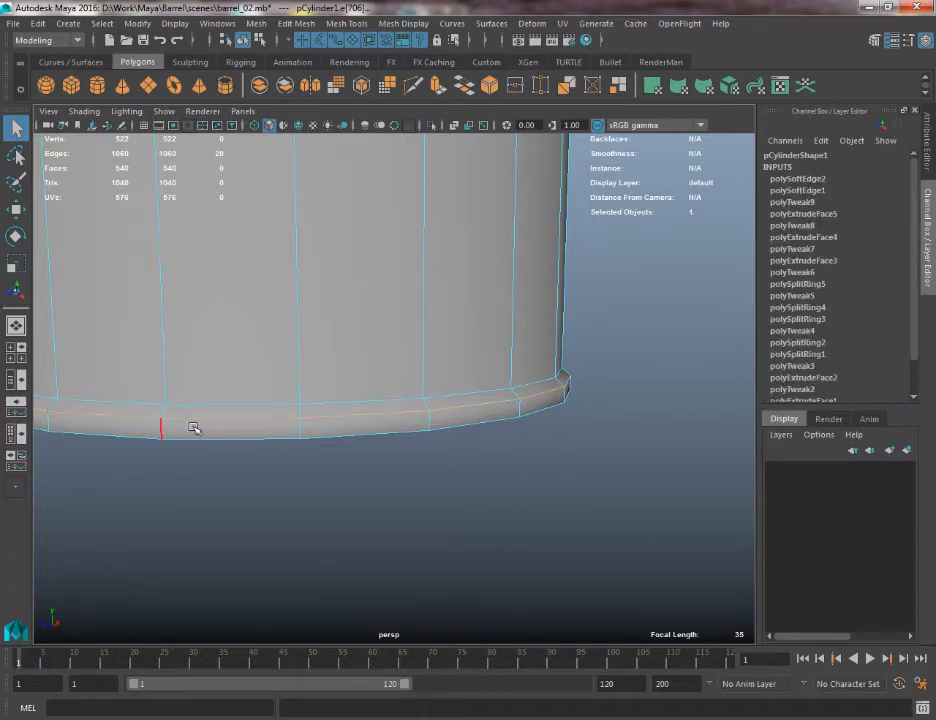
click(600, 382)
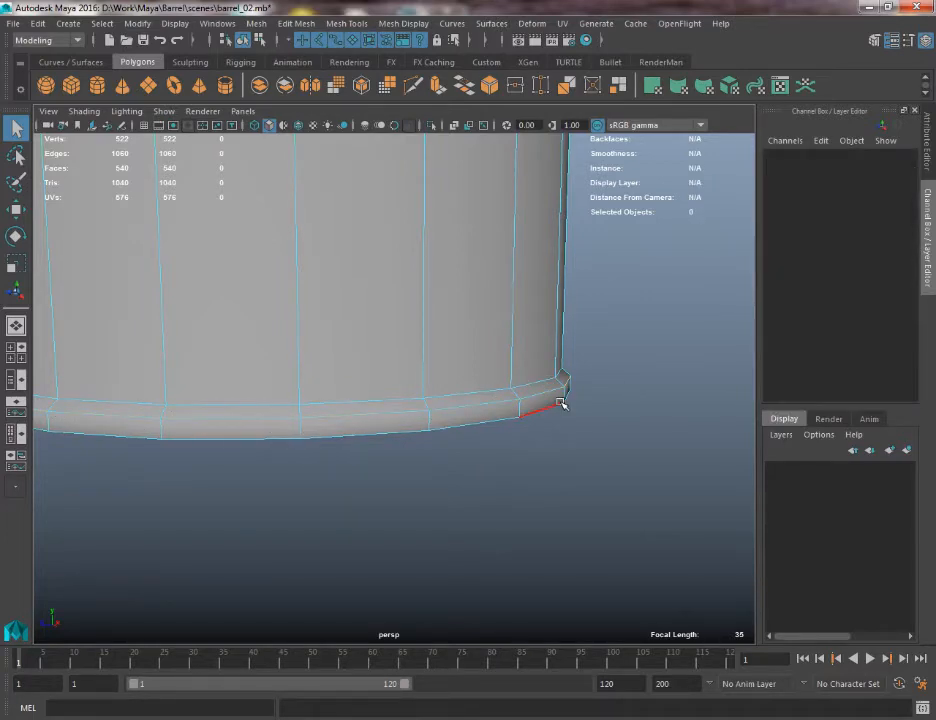
double_click(549, 409)
alt+drag(394, 484, 395, 476)
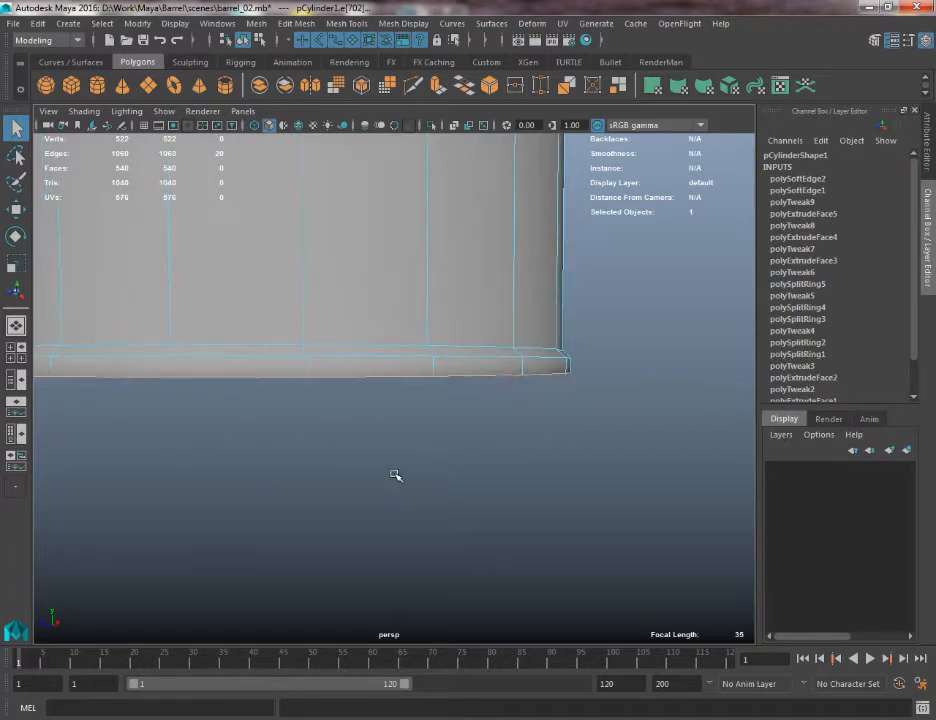
alt+middle_drag(395, 476, 535, 474)
alt+drag(338, 462, 289, 469)
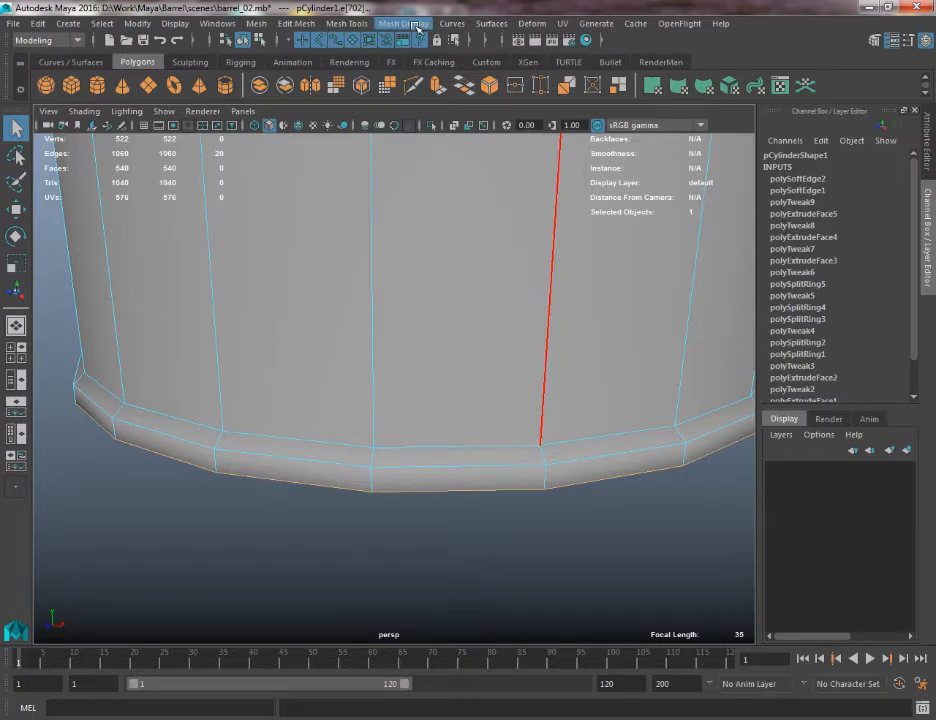
click(416, 25)
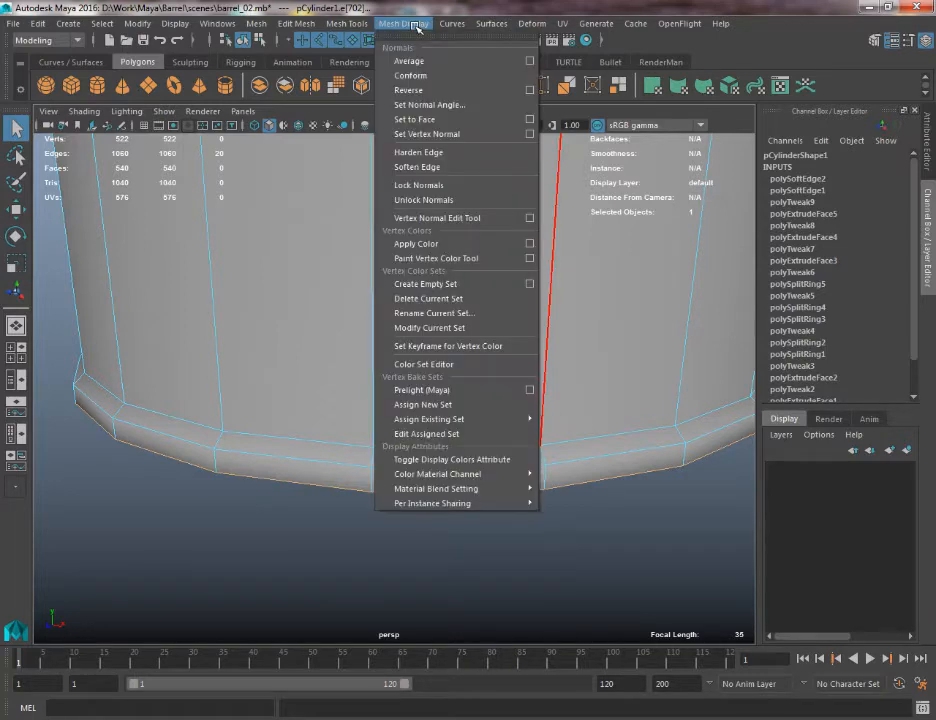
click(440, 155)
right_drag(334, 261, 394, 242)
alt+drag(396, 414, 281, 460)
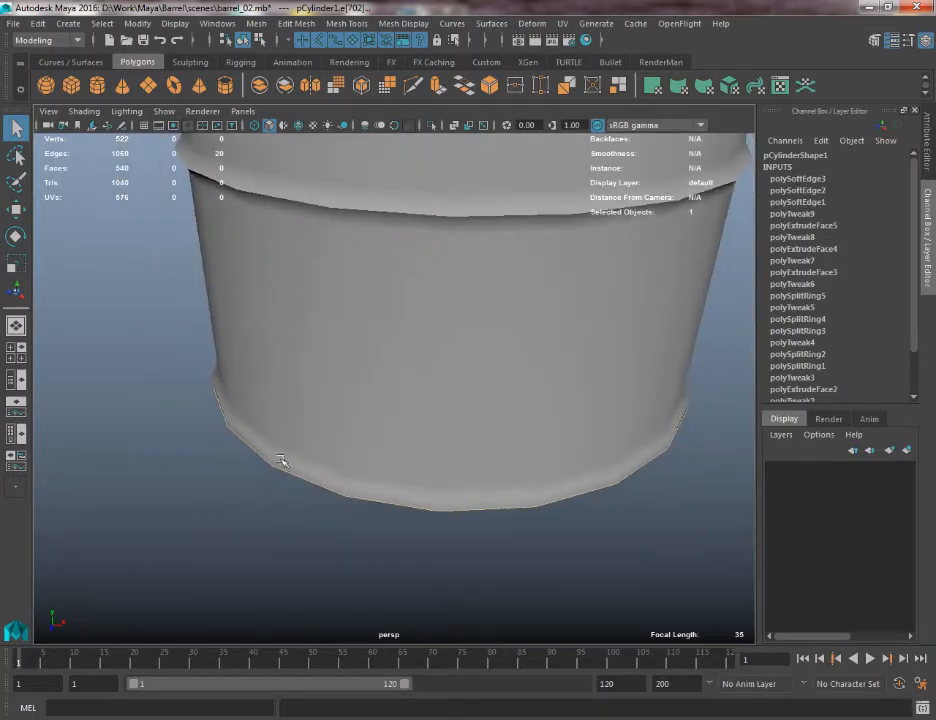
click(292, 522)
Harden the edge loop where the top rim meets the barrel's outer wall, return to object mode and deselect the barrel
alt+drag(570, 530, 344, 359)
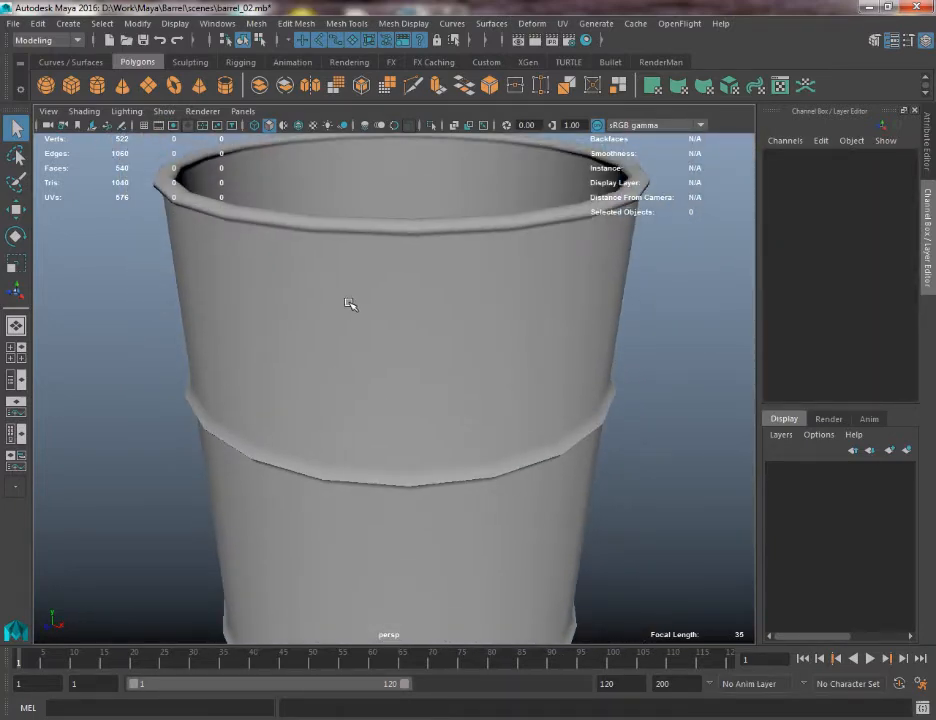
alt+drag(350, 303, 342, 410)
click(327, 367)
alt+middle_drag(342, 410, 354, 506)
alt+right_drag(298, 358, 354, 417)
right_drag(262, 295, 266, 270)
double_click(257, 255)
alt+middle_drag(407, 318, 288, 322)
alt+drag(287, 322, 445, 343)
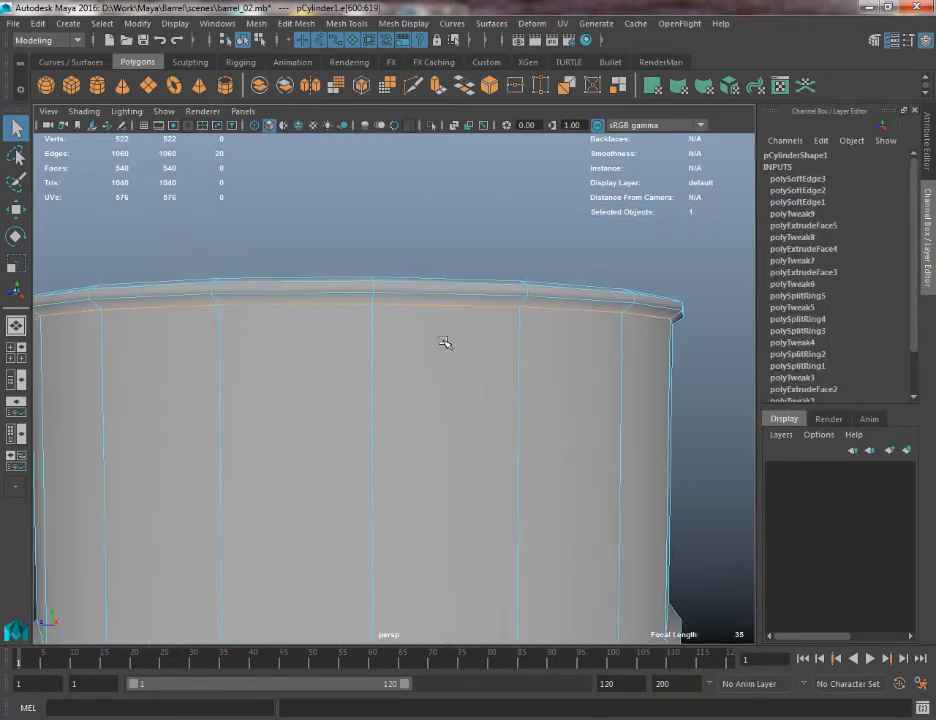
alt+drag(378, 324, 180, 325)
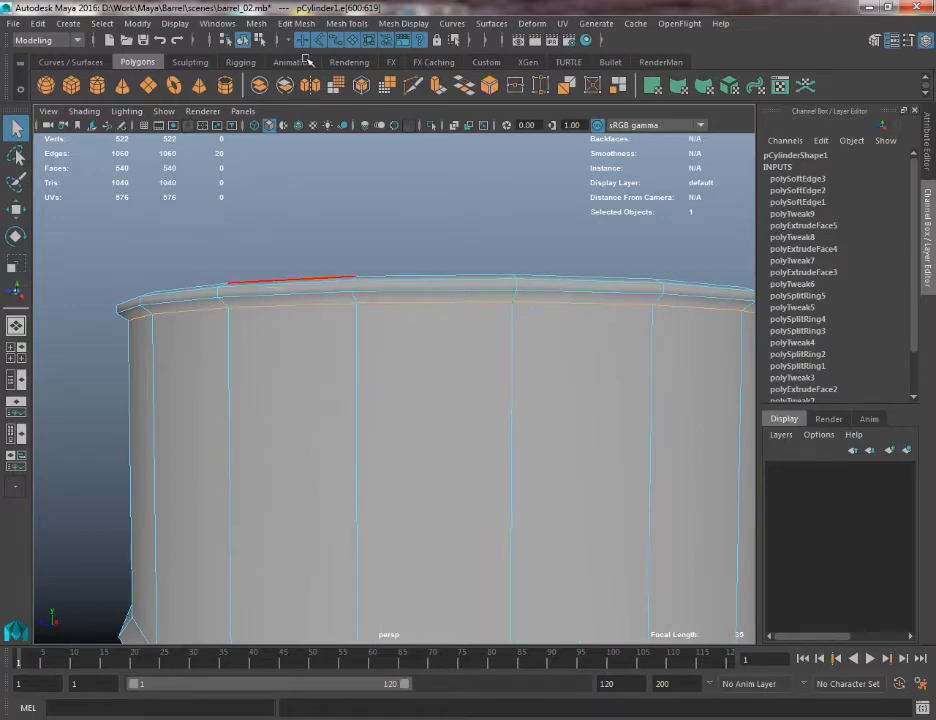
click(403, 23)
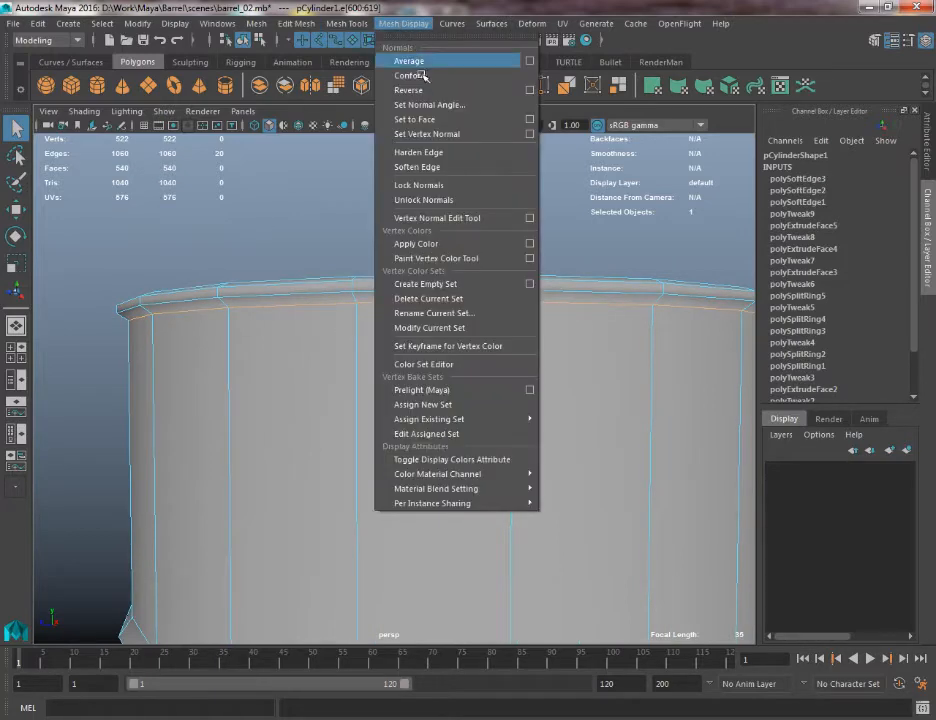
click(418, 152)
right_drag(245, 328, 299, 296)
scroll(226, 292, down, 5)
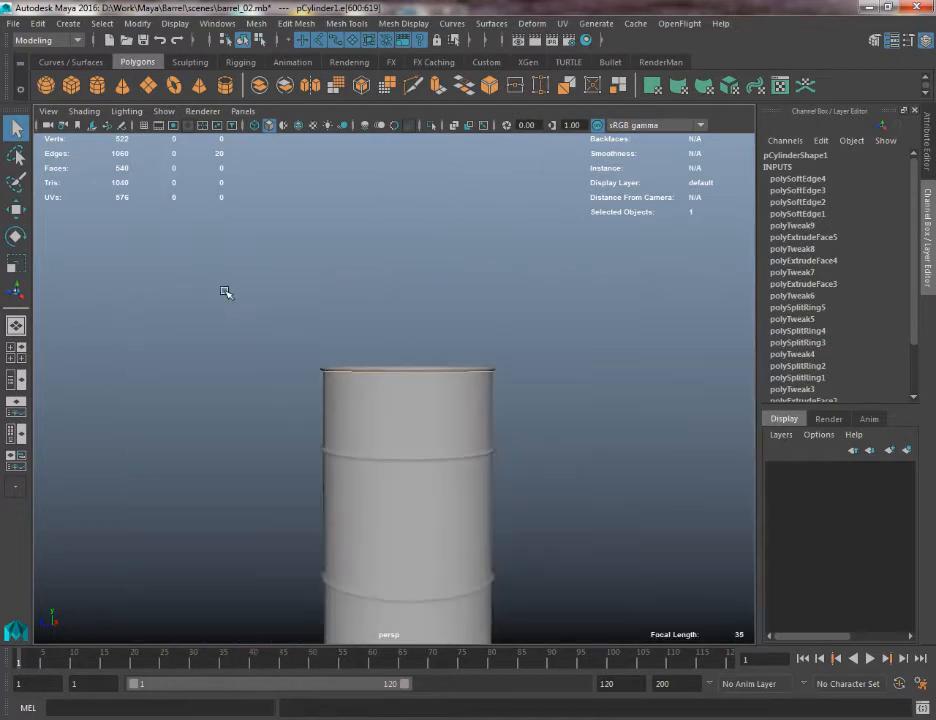
click(286, 350)
Examine the shading of the whole barrel, its top rim and its interior from several angles
alt+drag(286, 351, 288, 353)
alt+middle_drag(288, 353, 280, 317)
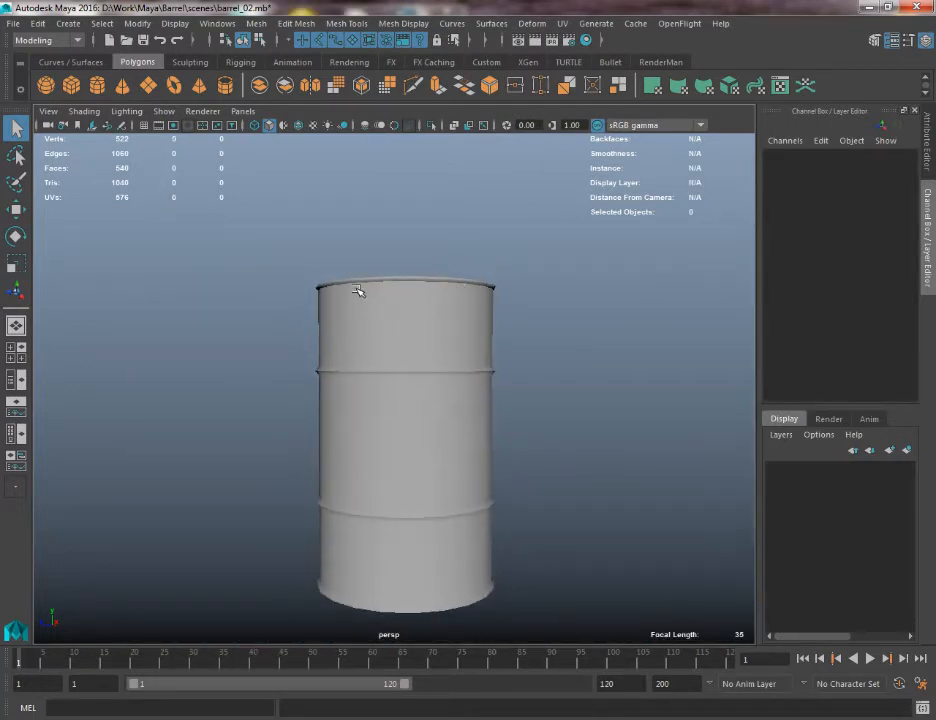
scroll(355, 270, up, 3)
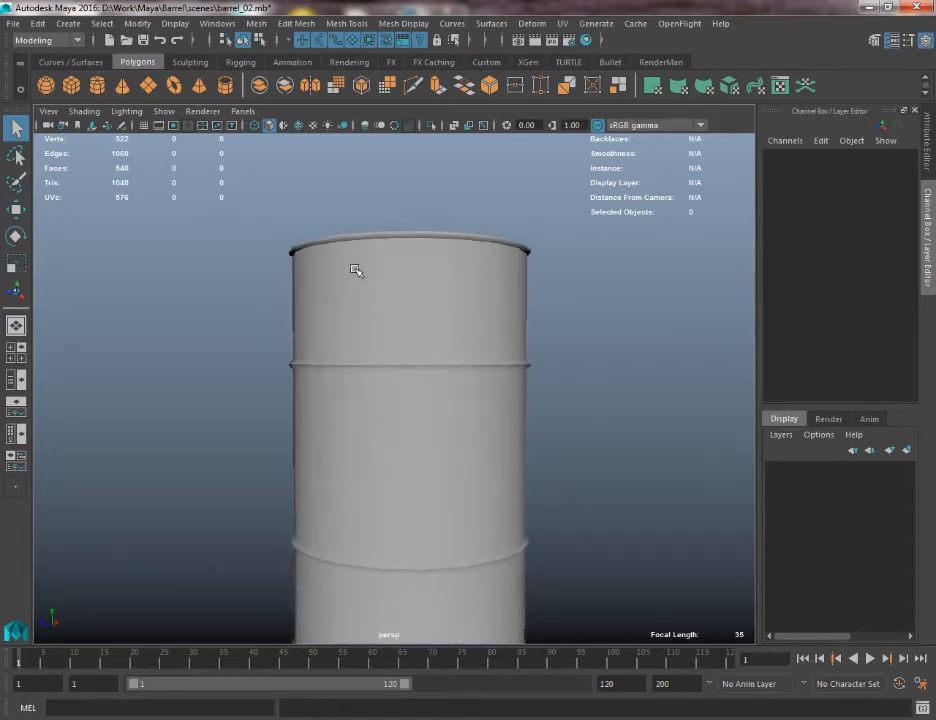
alt+drag(422, 253, 284, 303)
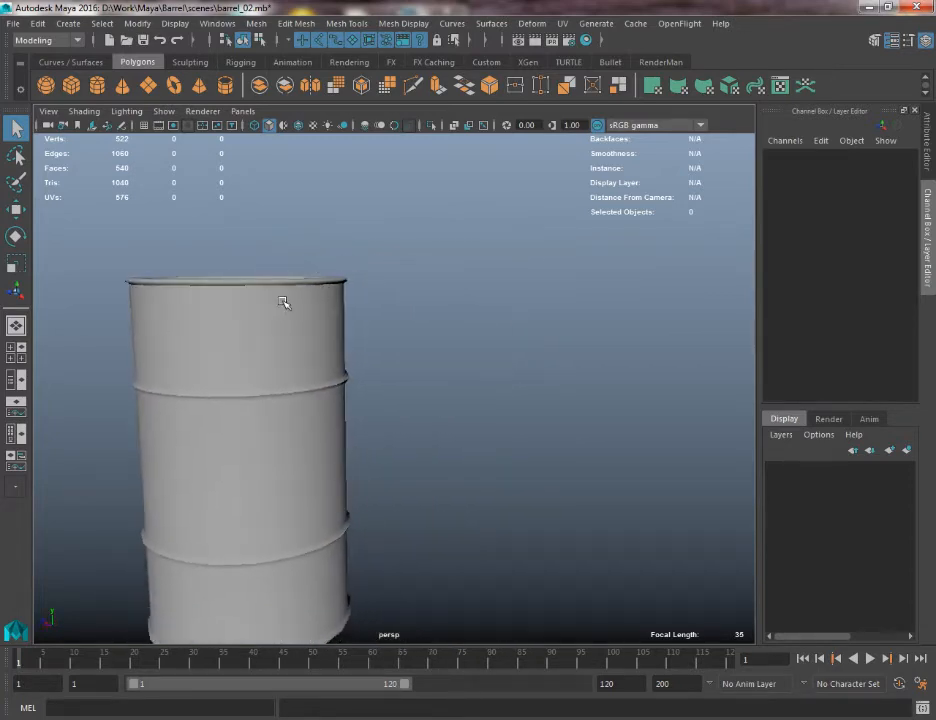
alt+middle_drag(284, 303, 409, 241)
alt+drag(409, 241, 407, 361)
alt+right_drag(407, 361, 387, 475)
alt+drag(387, 475, 401, 364)
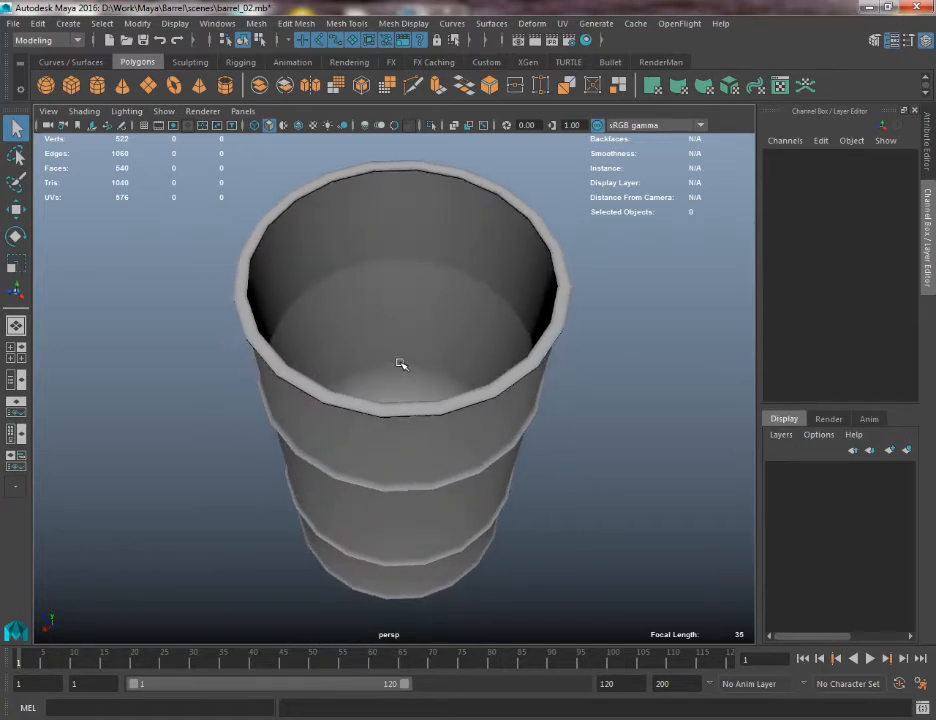
alt+right_drag(401, 364, 420, 432)
alt+drag(370, 353, 351, 477)
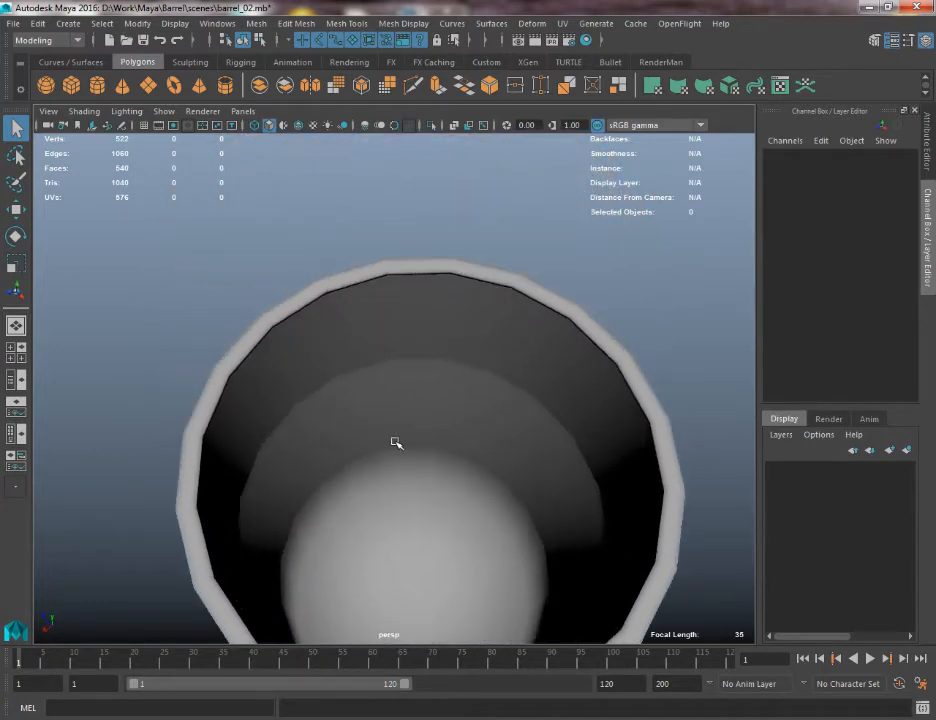
alt+drag(395, 442, 366, 384)
Harden the edge loop around the floor inside the barrel
click(366, 385)
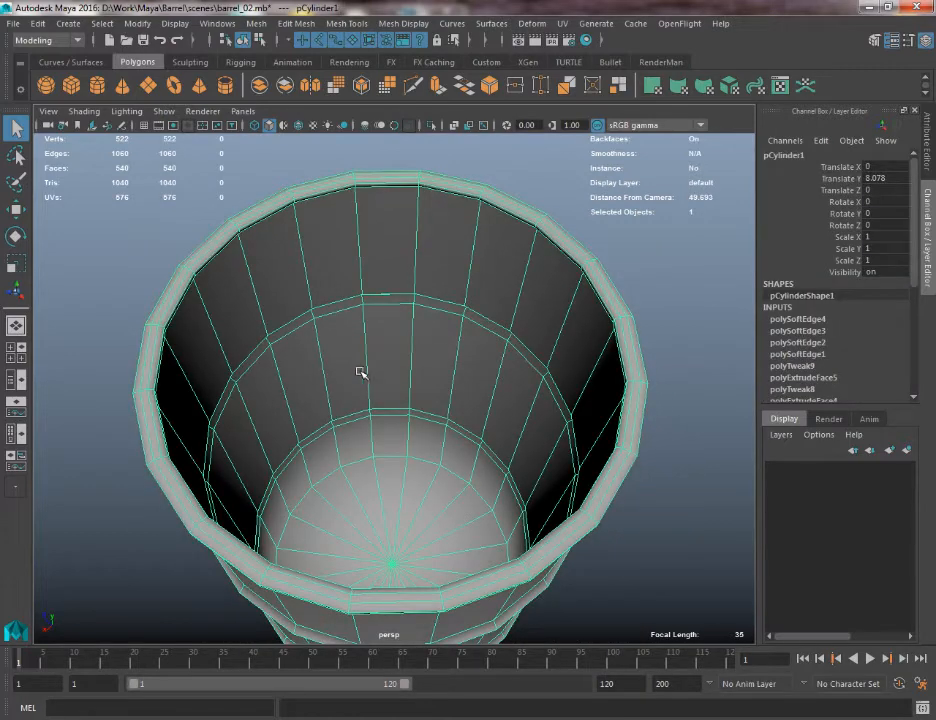
right_drag(368, 357, 366, 286)
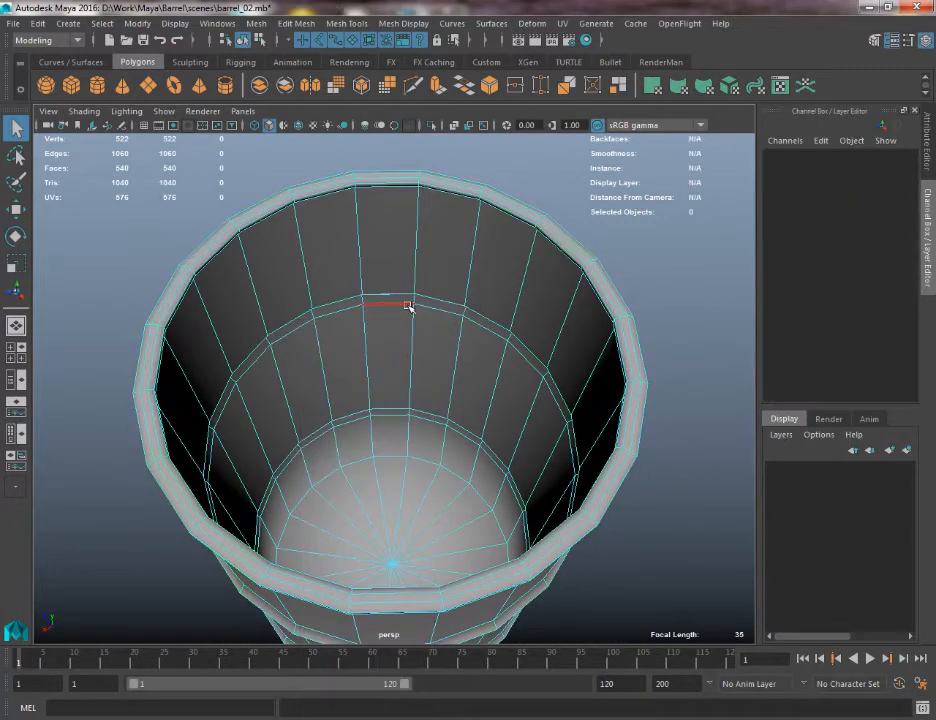
alt+drag(439, 495, 402, 403)
double_click(286, 422)
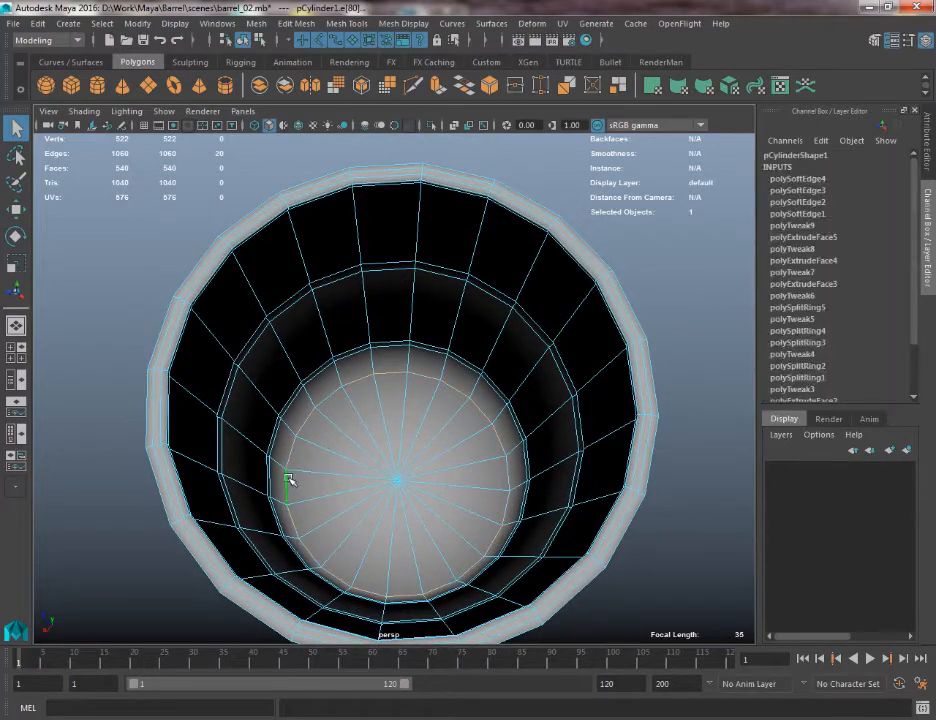
alt+right_drag(286, 422, 260, 573)
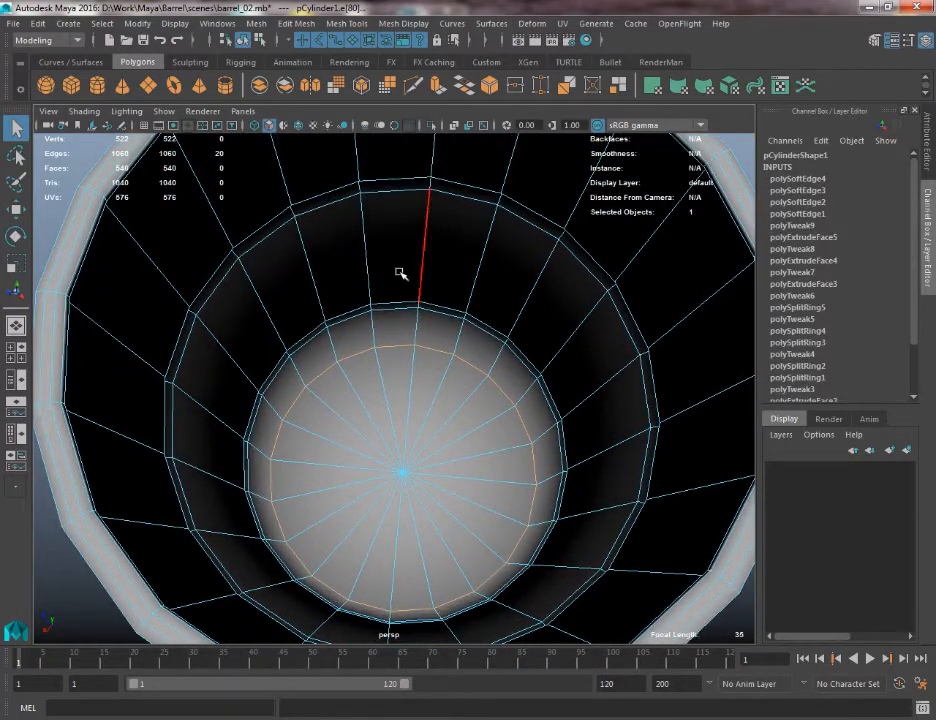
click(403, 23)
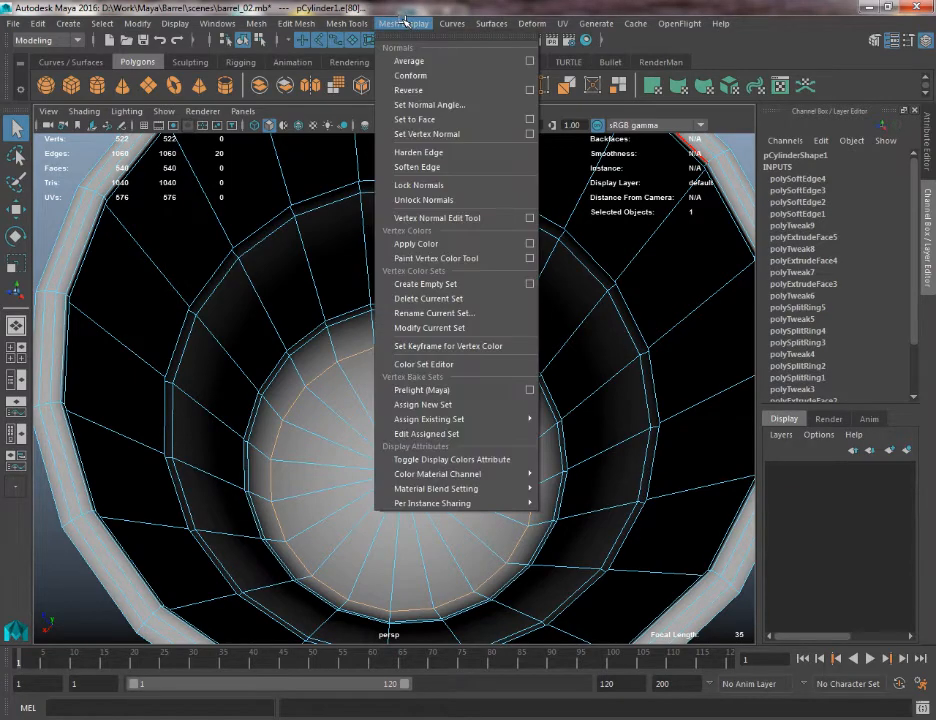
click(438, 153)
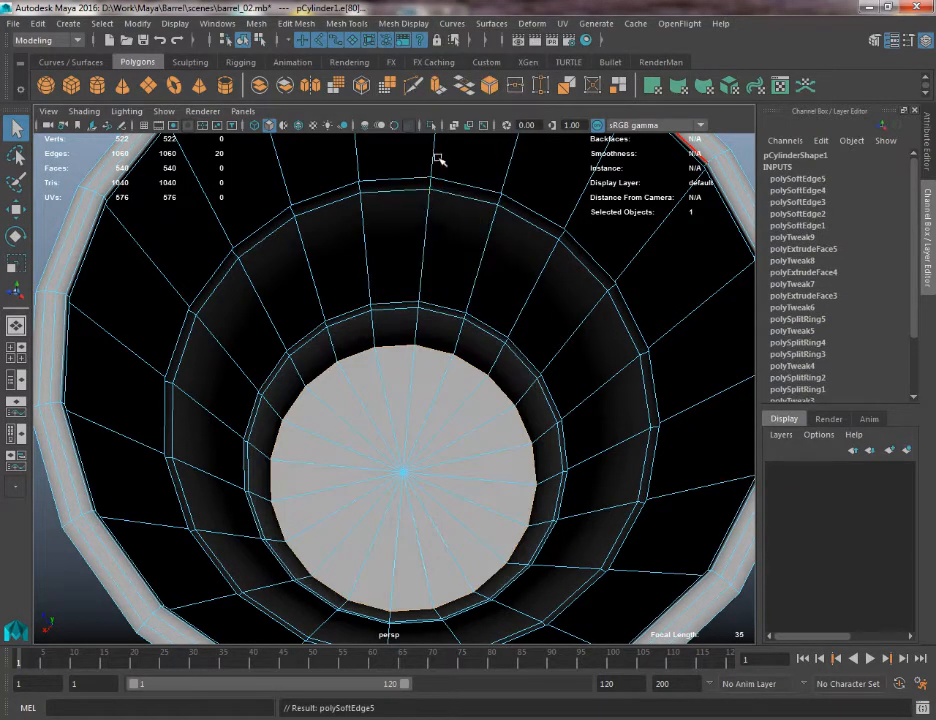
Return to object mode, deselect the barrel and examine the shading of its inner walls and floor
right_drag(371, 267, 437, 240)
alt+right_drag(449, 327, 244, 268)
alt+drag(244, 268, 246, 288)
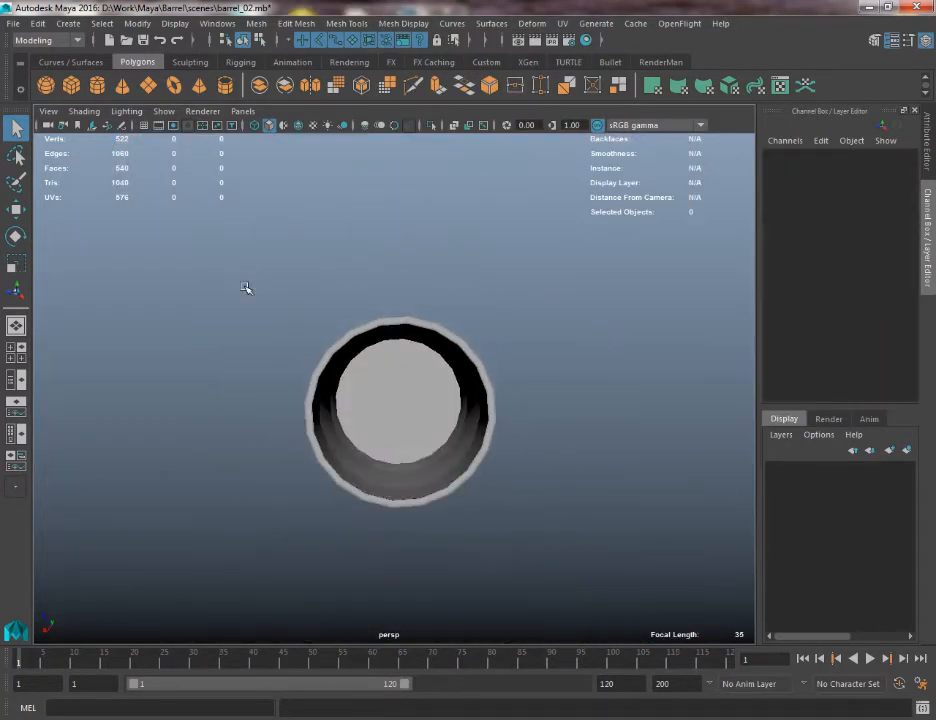
alt+right_drag(246, 288, 482, 333)
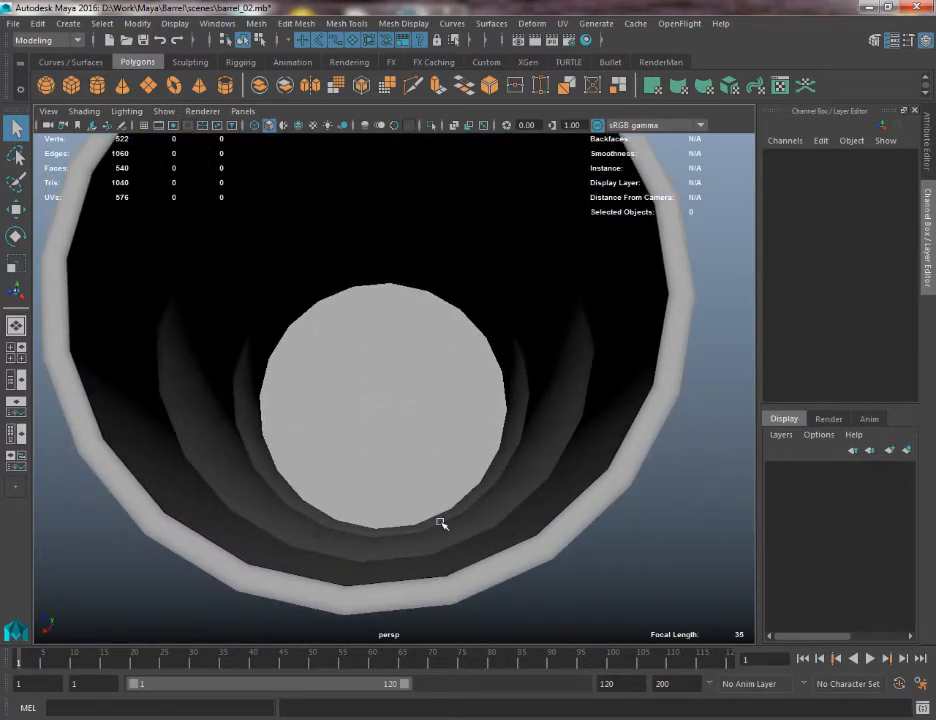
alt+right_drag(340, 502, 307, 473)
alt+drag(309, 468, 310, 473)
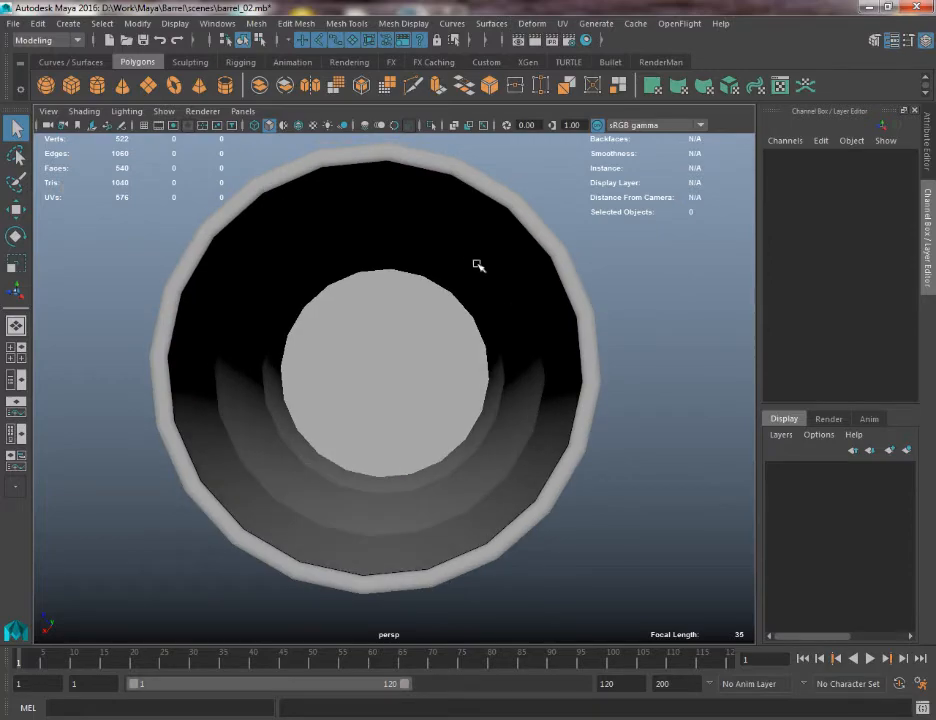
alt+drag(502, 278, 364, 366)
Harden one edge loop on each of the upper and lower rings inside the barrel, return to object mode and deselect it
click(377, 352)
scroll(364, 366, up, 10)
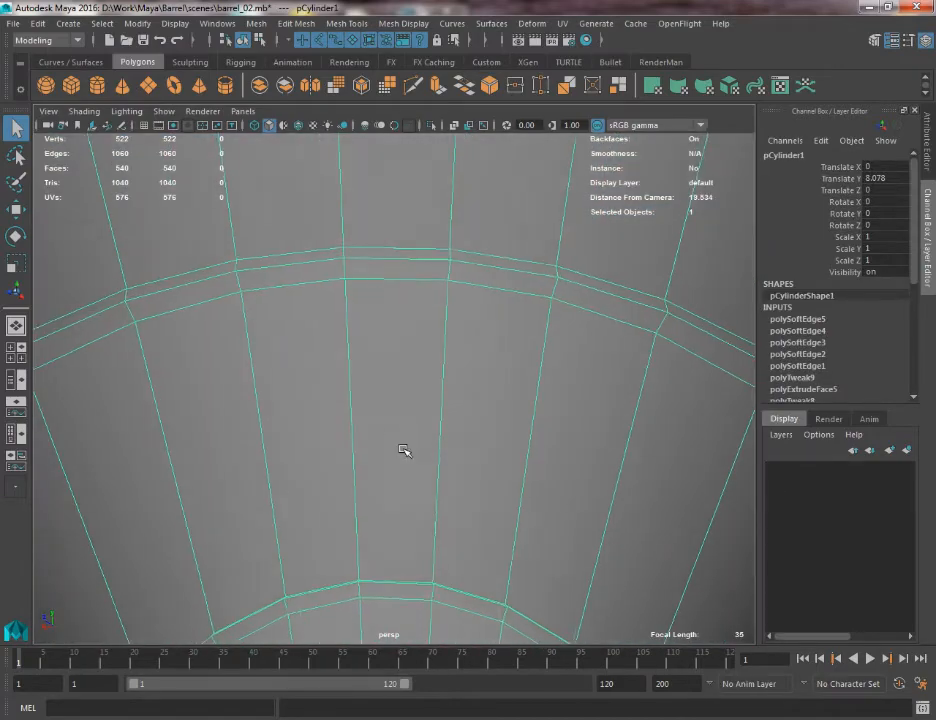
alt+drag(404, 450, 410, 371)
right_drag(379, 327, 380, 375)
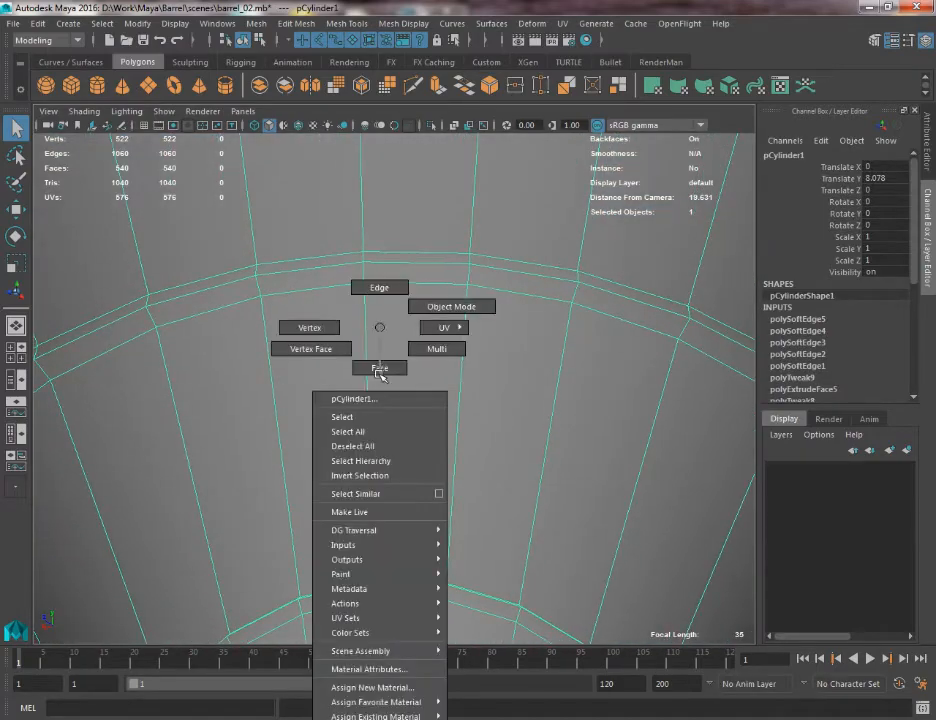
right_drag(379, 319, 379, 288)
double_click(391, 262)
alt+drag(420, 338, 359, 236)
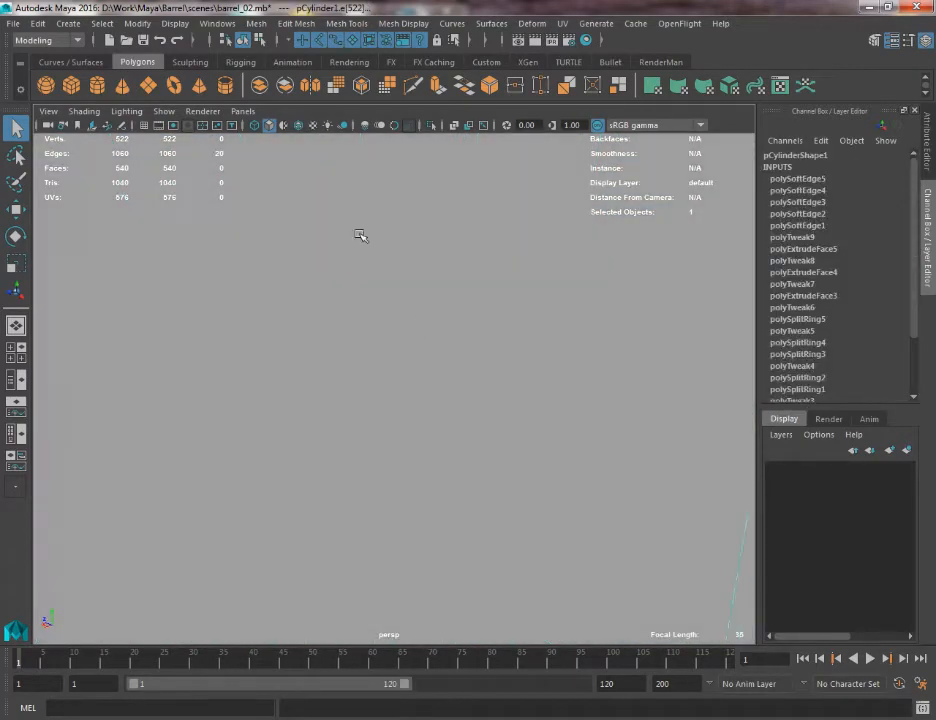
scroll(359, 236, down, 8)
alt+right_drag(373, 376, 342, 357)
alt+right_drag(338, 305, 343, 362)
mouse_move(343, 362)
alt+mouse_down()
mouse_move(328, 317)
mouse_move(370, 432)
mouse_move(314, 275)
mouse_move(343, 355)
alt+mouse_up()
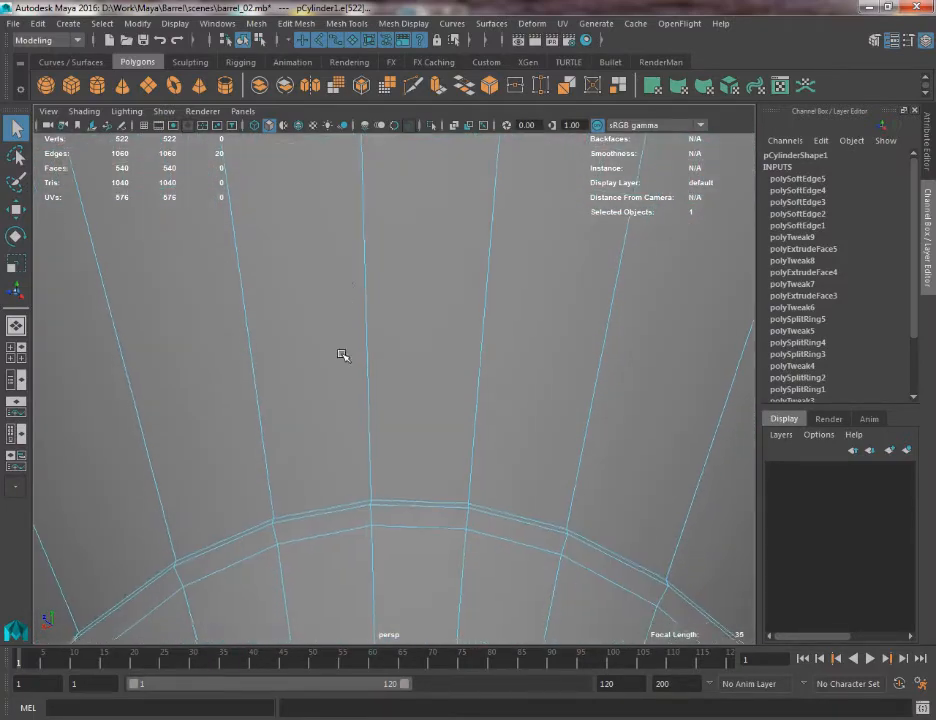
alt+middle_drag(343, 355, 347, 265)
alt+right_drag(347, 265, 353, 267)
alt+middle_drag(353, 267, 353, 222)
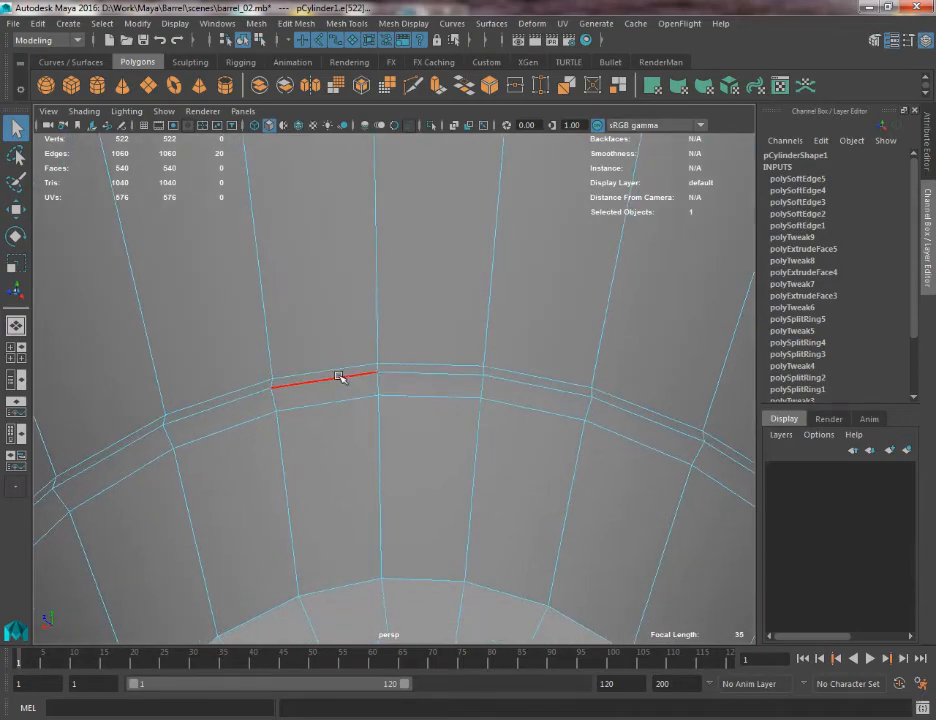
shift+double_click(341, 379)
alt+right_drag(453, 449, 325, 305)
alt+drag(424, 371, 412, 420)
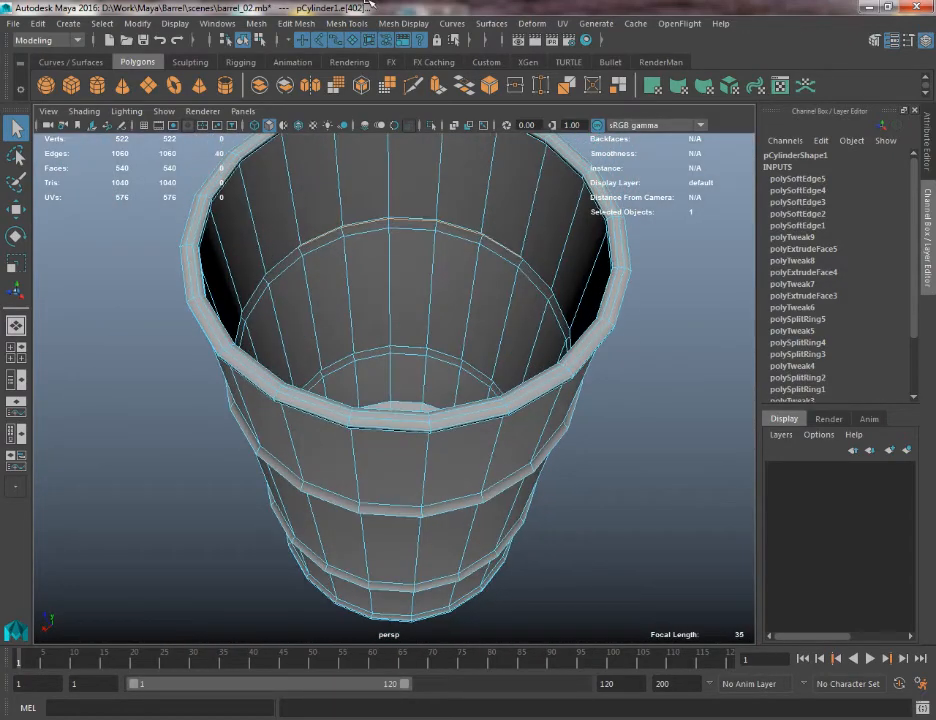
click(403, 23)
click(409, 151)
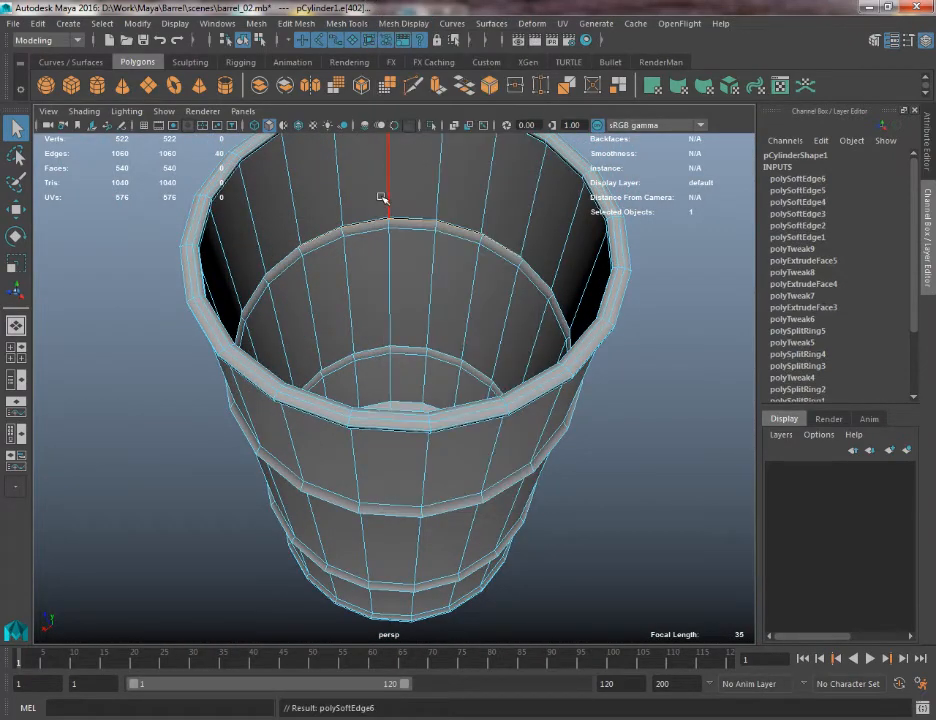
right_drag(382, 198, 445, 173)
click(675, 318)
Harden the edge loop where the top rim meets the barrel's inner wall and clear the selection
alt+drag(675, 318, 674, 324)
alt+middle_drag(503, 351, 470, 570)
alt+drag(442, 412, 340, 372)
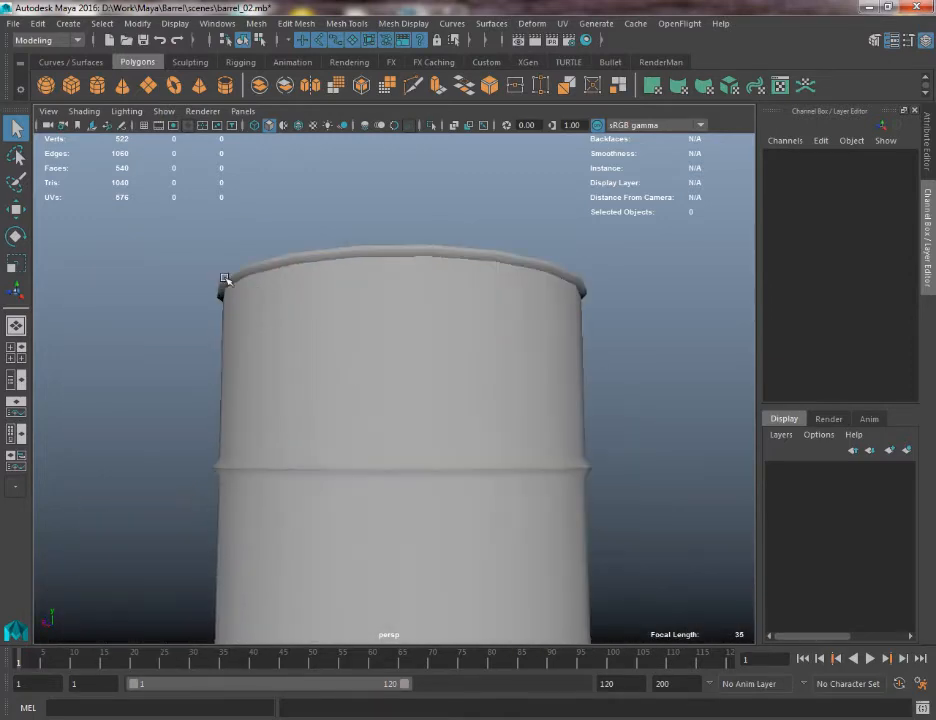
alt+right_drag(280, 275, 418, 386)
alt+drag(418, 386, 405, 397)
click(395, 405)
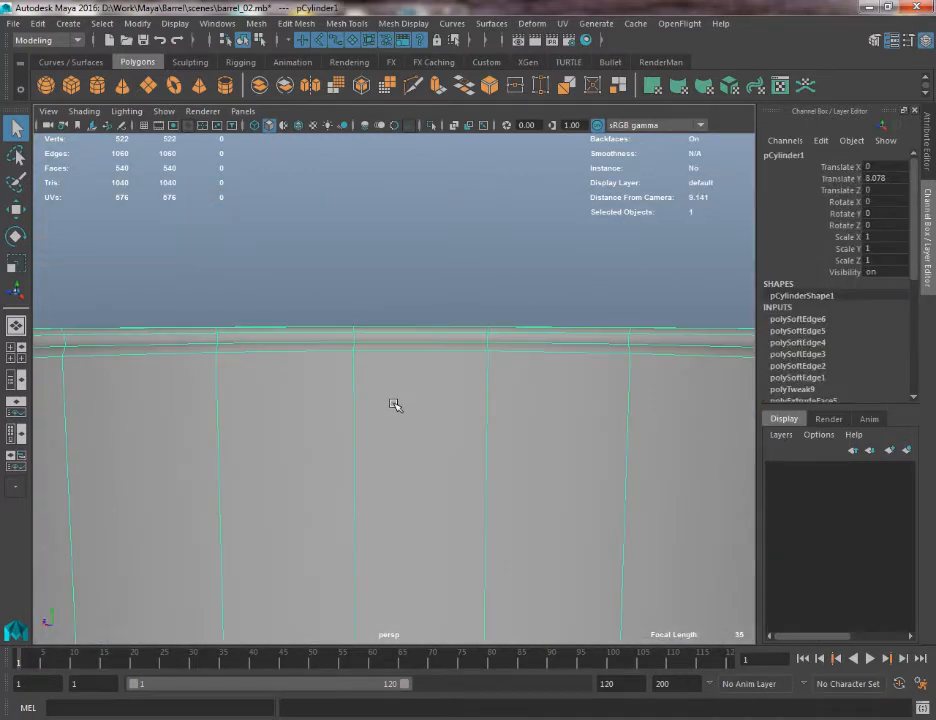
right_drag(393, 327, 394, 292)
double_click(417, 359)
alt+drag(484, 382, 391, 527)
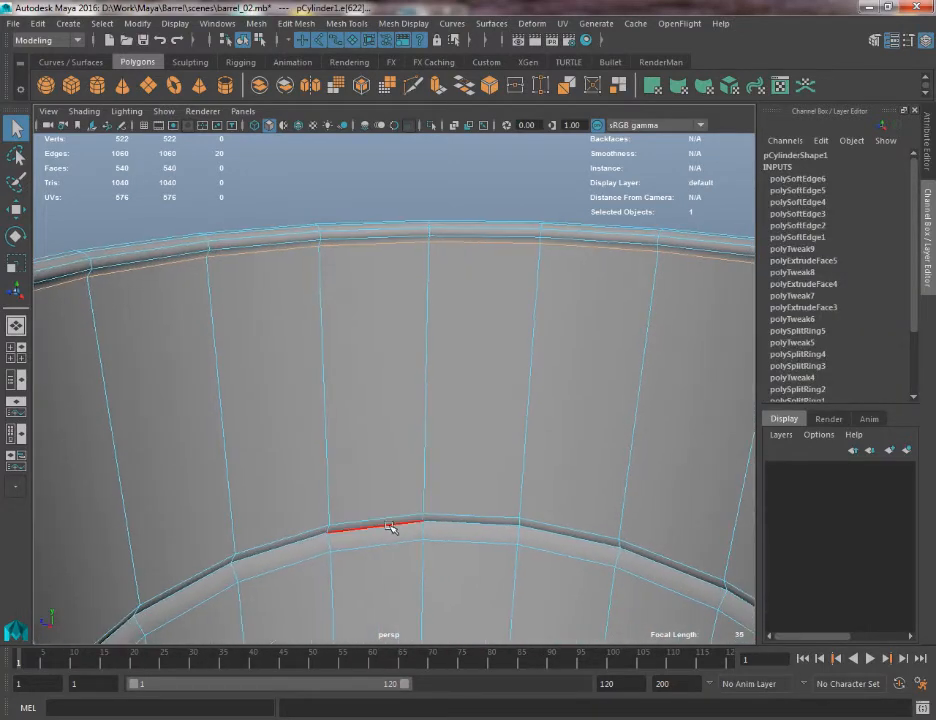
alt+middle_drag(349, 257, 355, 276)
click(360, 22)
mouse_move(400, 22)
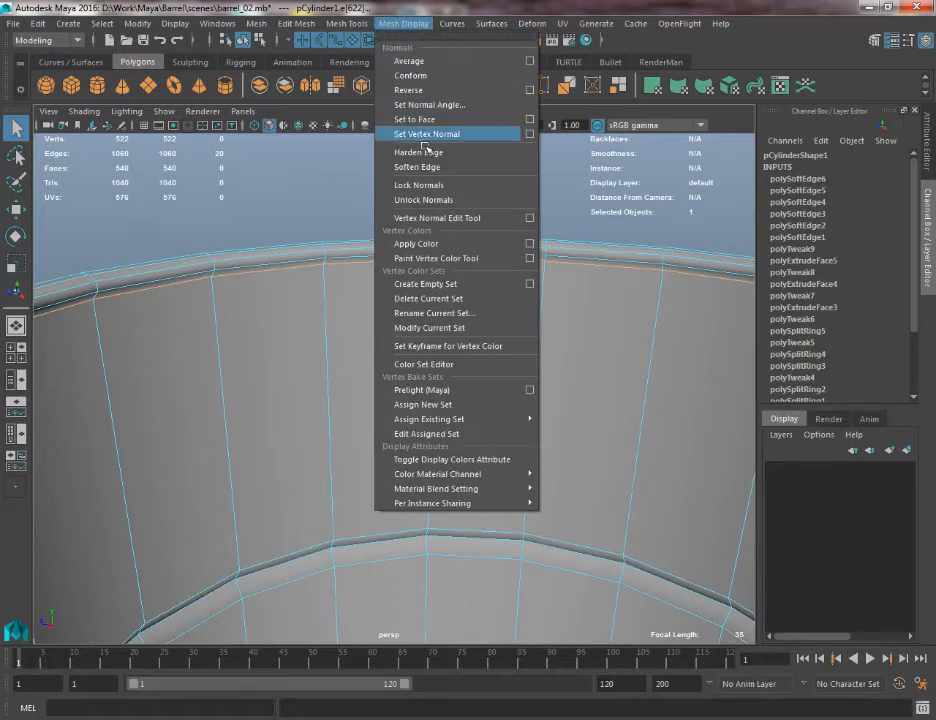
click(420, 153)
alt+right_drag(520, 456, 301, 285)
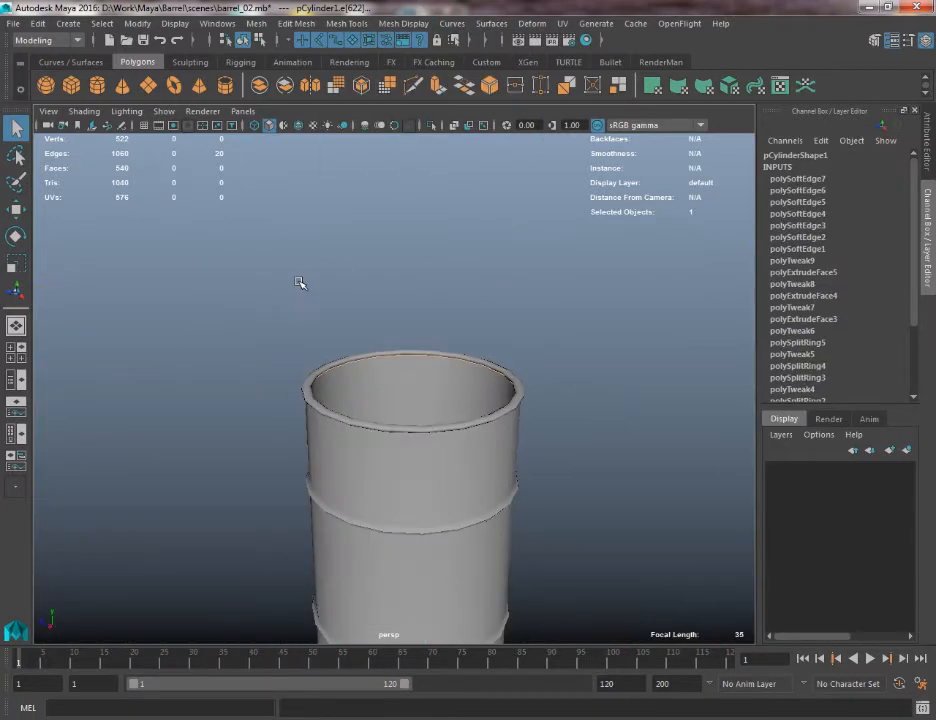
click(322, 308)
Harden the edge loop around the barrel's underside cap inside the bottom rim, return to object mode and deselect the barrel
mouse_move(340, 327)
alt+mouse_down()
mouse_move(352, 360)
mouse_move(339, 303)
alt+mouse_up()
alt+drag(385, 385, 340, 293)
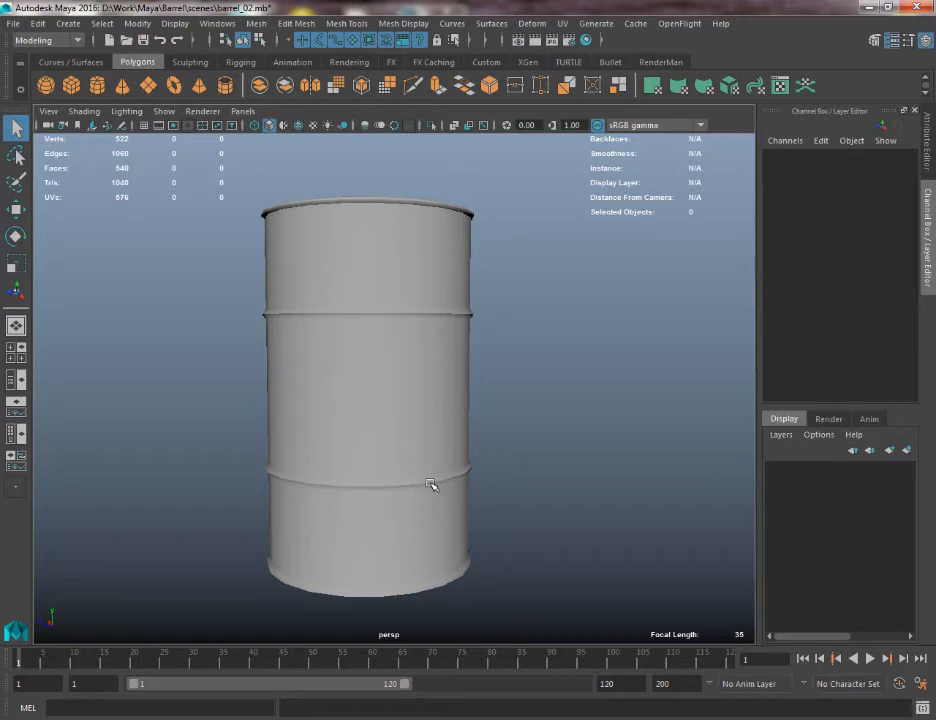
alt+drag(428, 481, 420, 397)
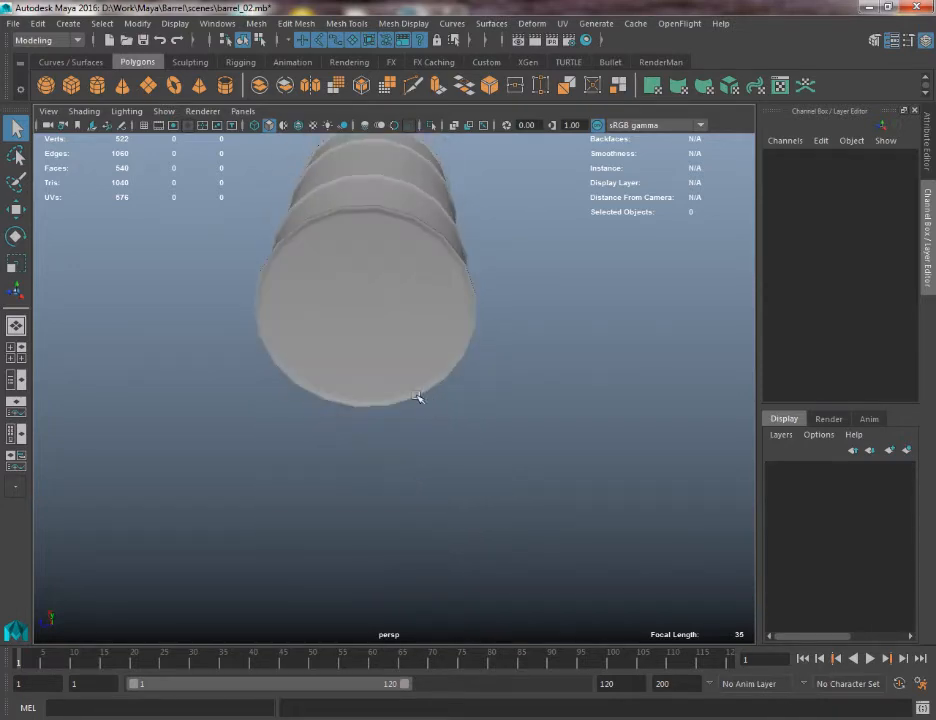
click(357, 315)
alt+right_drag(357, 315, 453, 385)
right_drag(293, 290, 302, 205)
alt+middle_drag(312, 196, 270, 296)
double_click(243, 317)
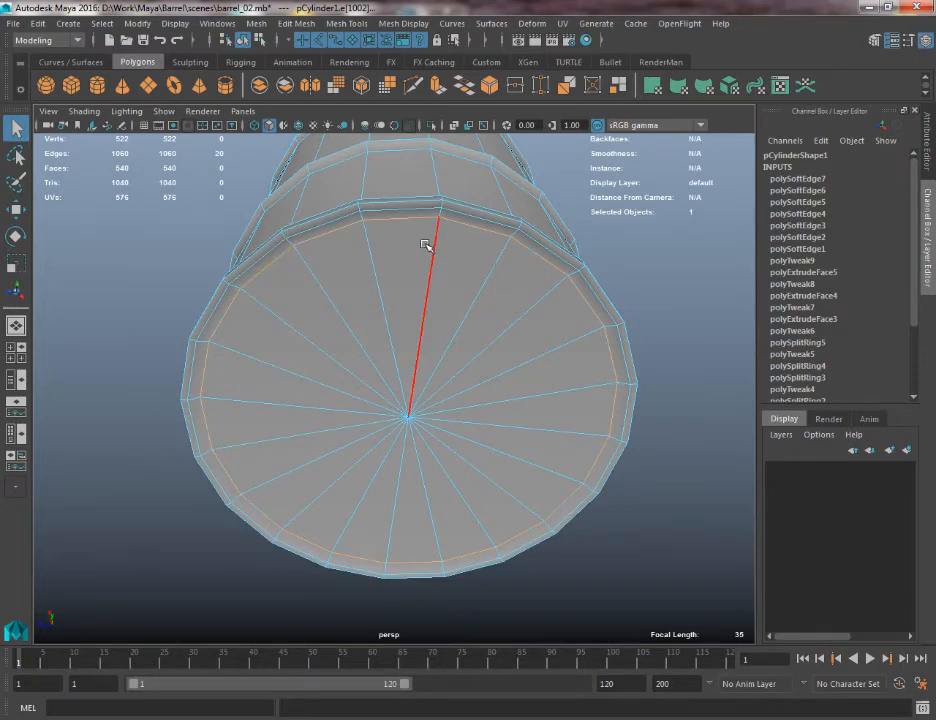
click(402, 23)
click(440, 152)
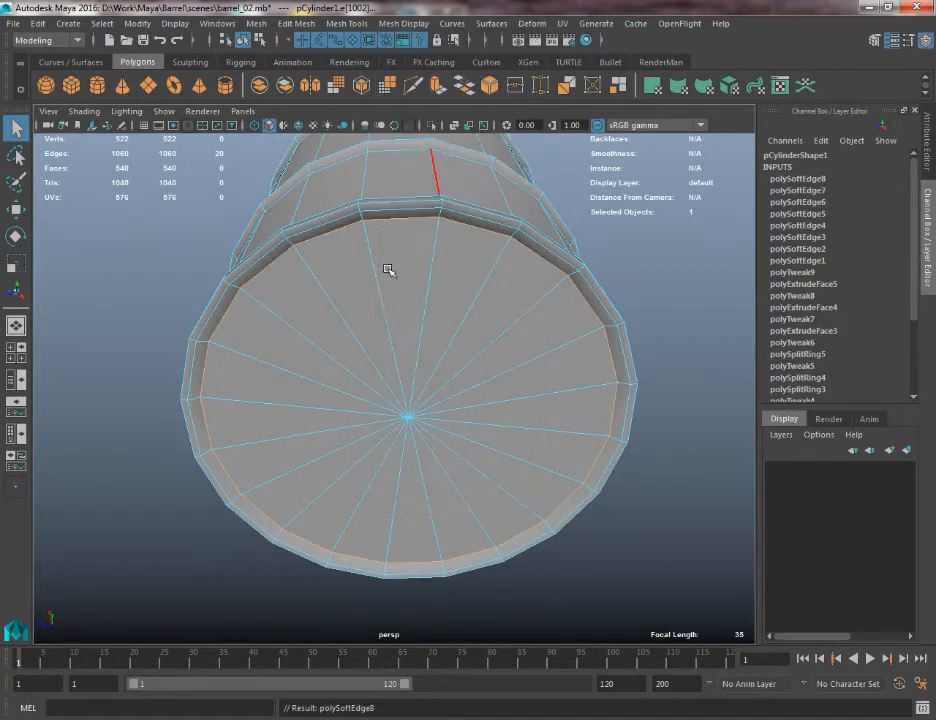
right_drag(380, 287, 440, 262)
alt+drag(667, 333, 655, 314)
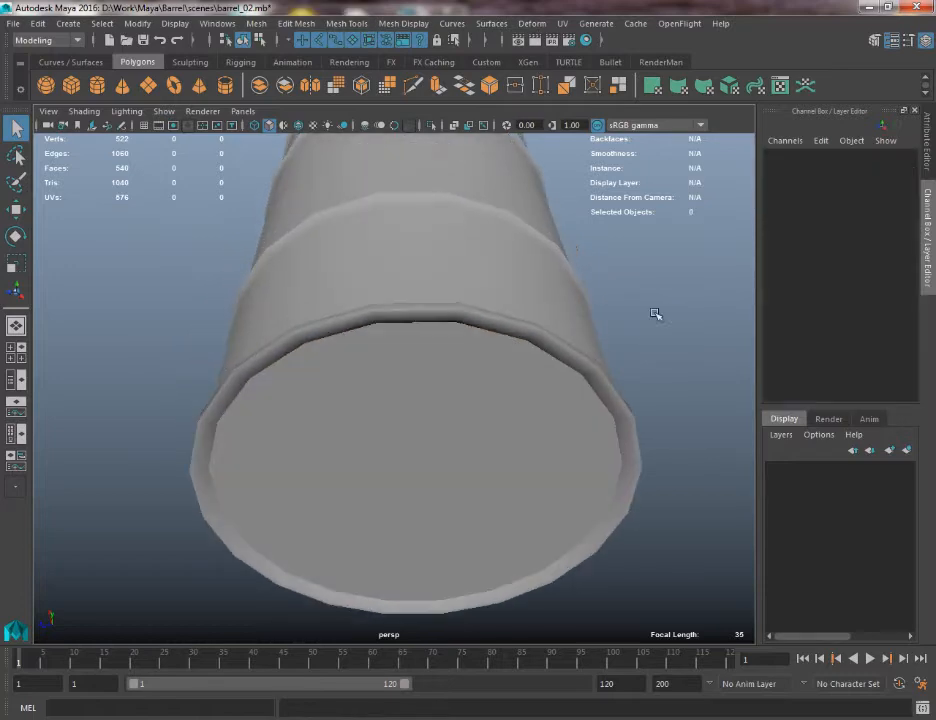
Save the scene under the new name barrel_03.mb
alt+right_drag(655, 314, 592, 242)
alt+drag(592, 242, 627, 262)
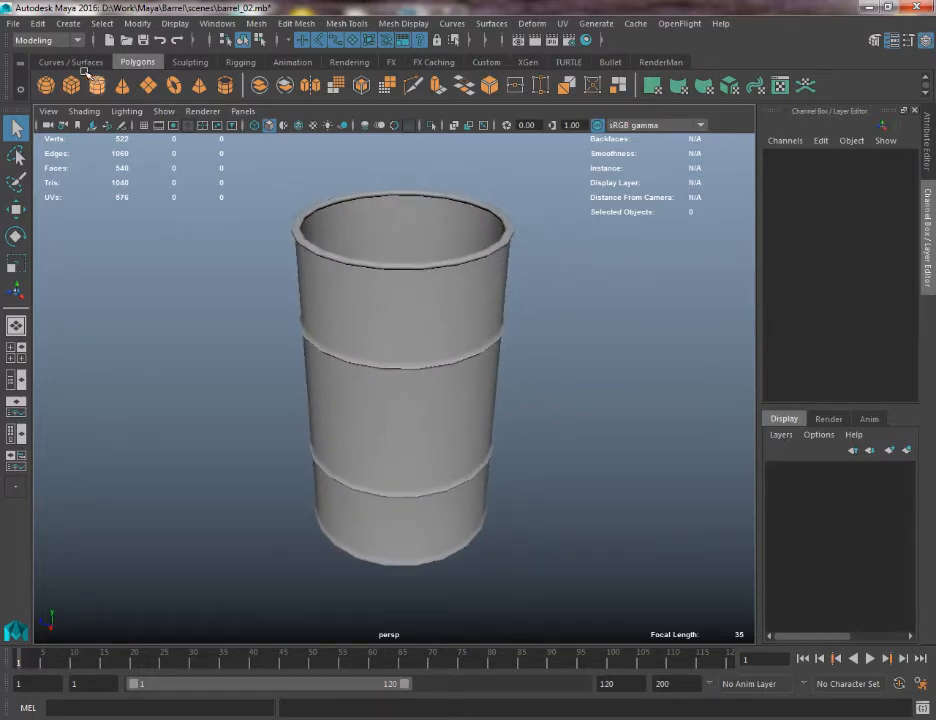
click(13, 23)
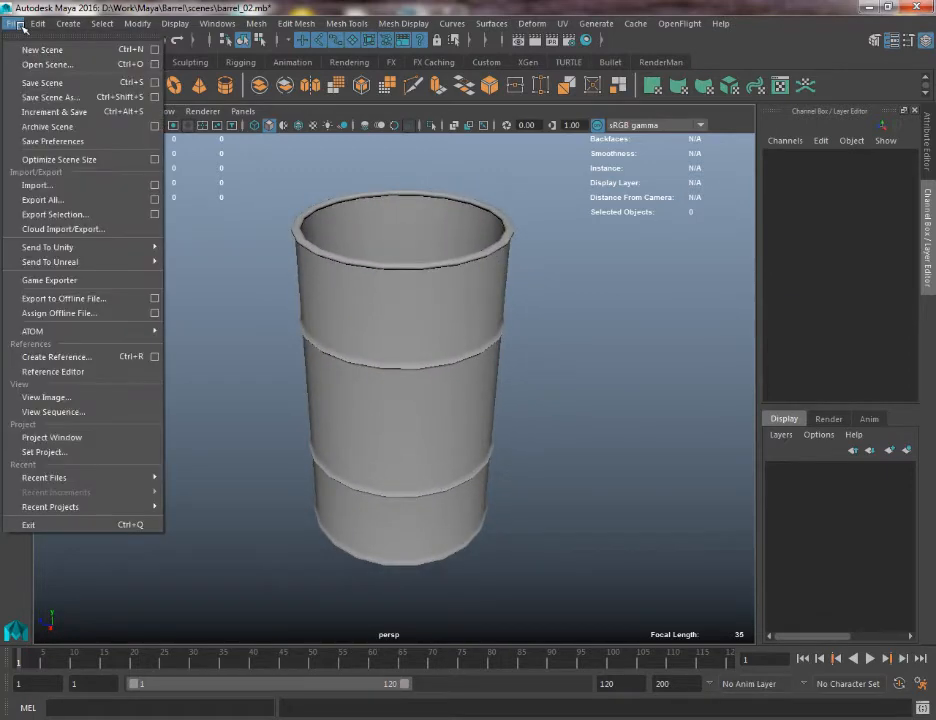
click(46, 98)
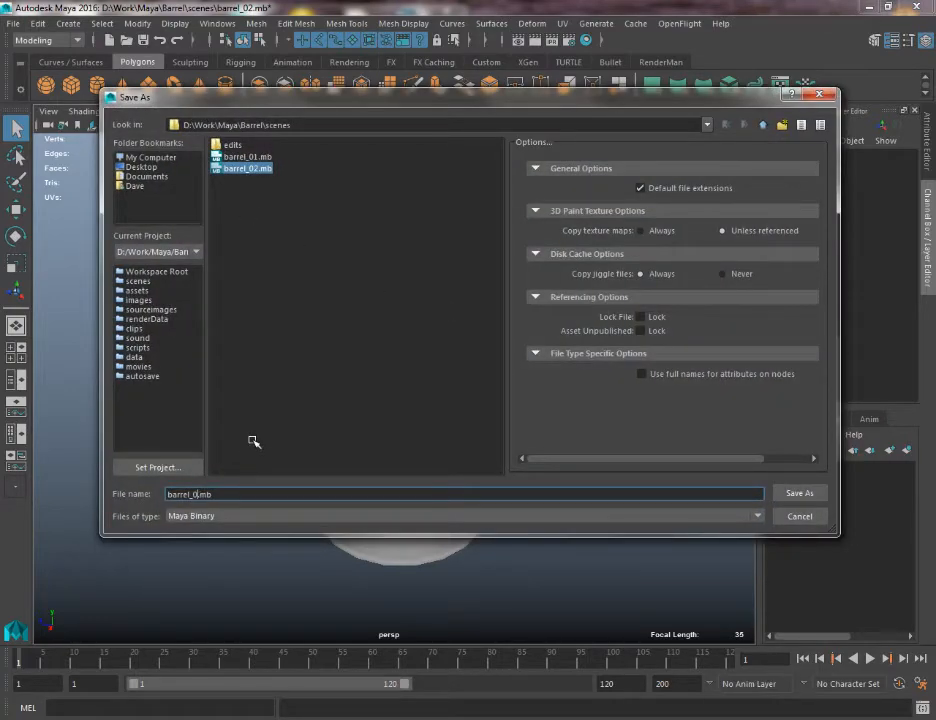
key(Return)
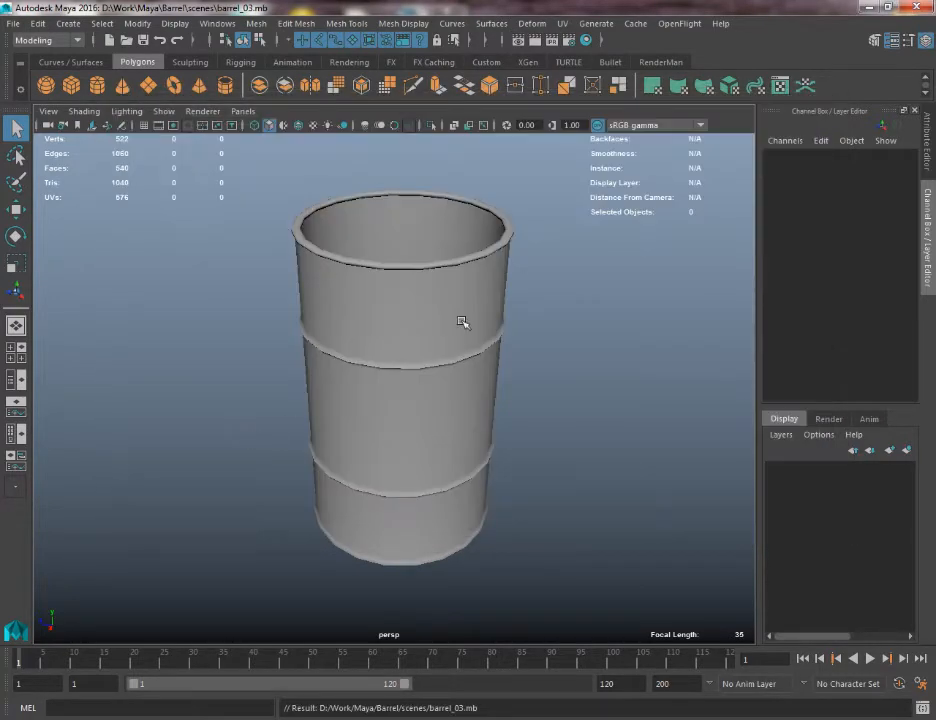
Select the barrel, examine its existing UV layout in the UV Editor and close the editor
alt+drag(432, 386, 417, 353)
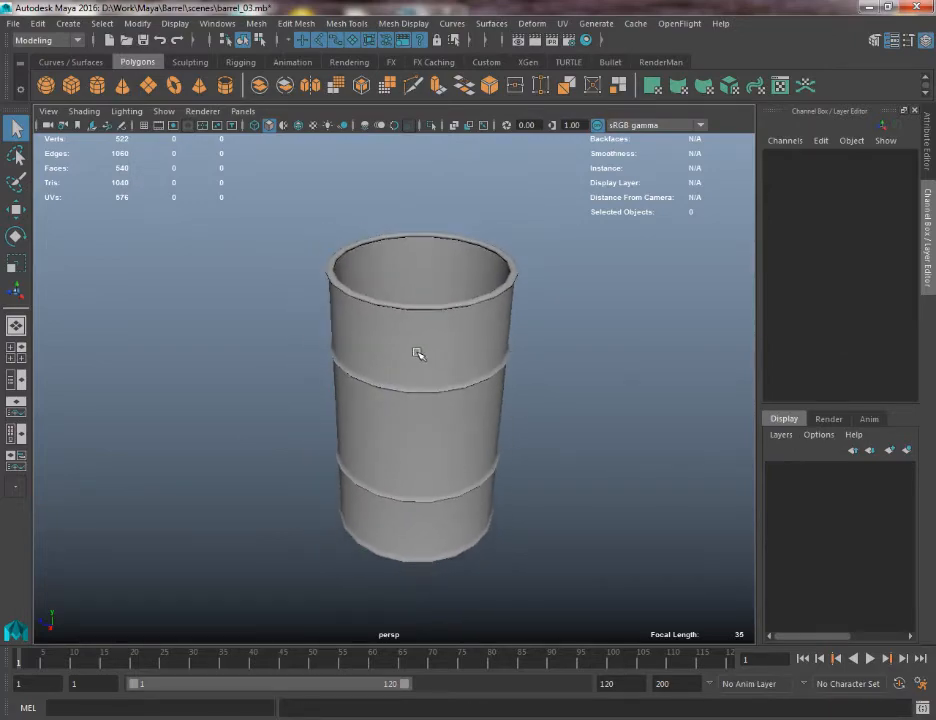
click(417, 353)
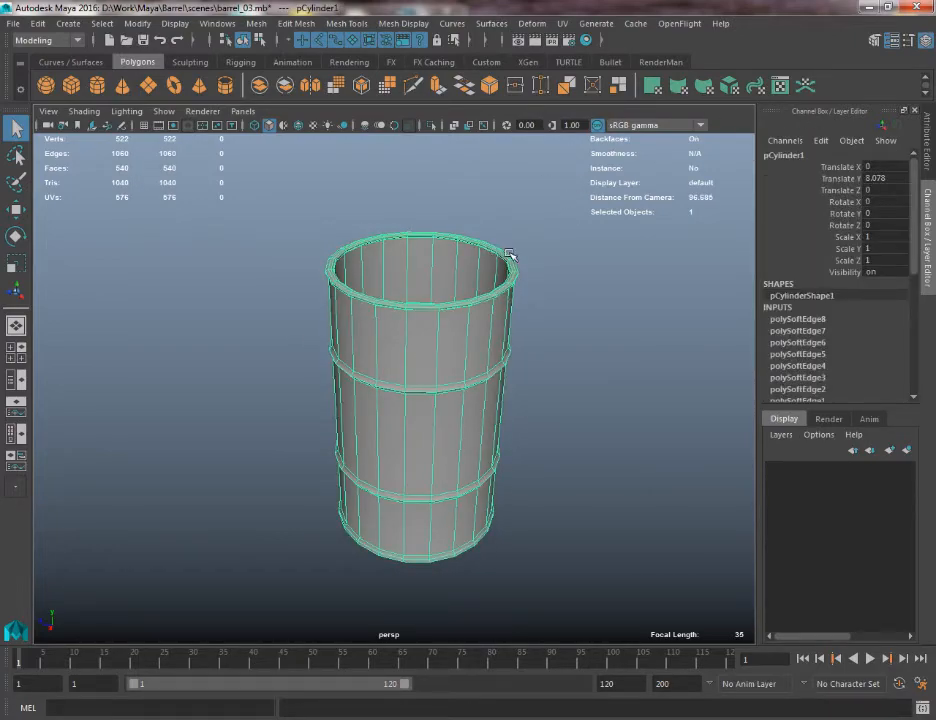
click(780, 86)
scroll(445, 170, down, 2)
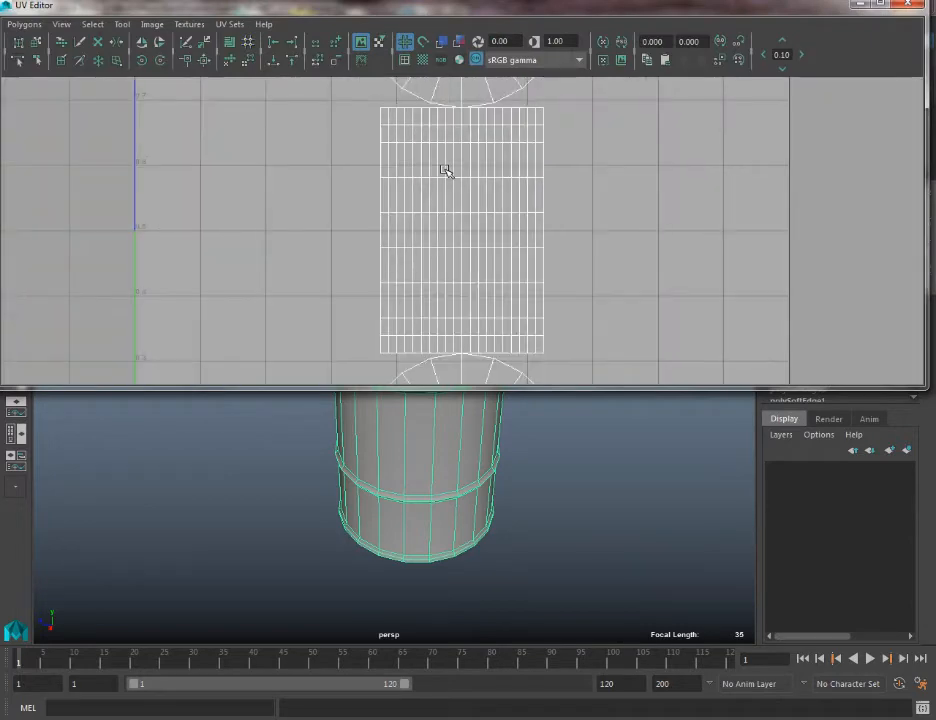
scroll(445, 170, down, 2)
alt+middle_drag(445, 170, 436, 217)
scroll(432, 160, down, 1)
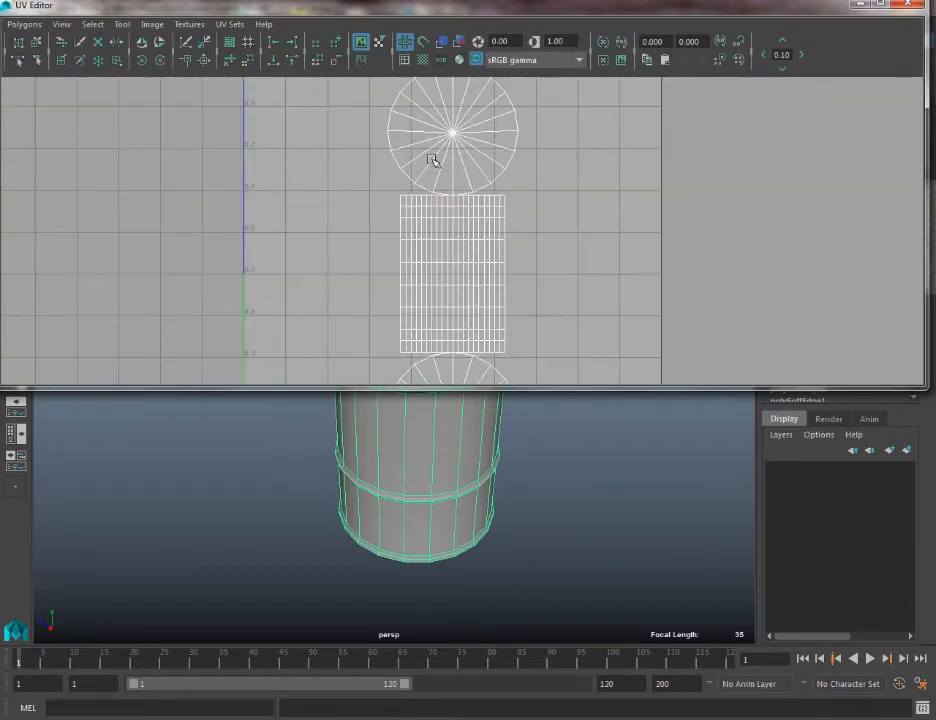
click(907, 4)
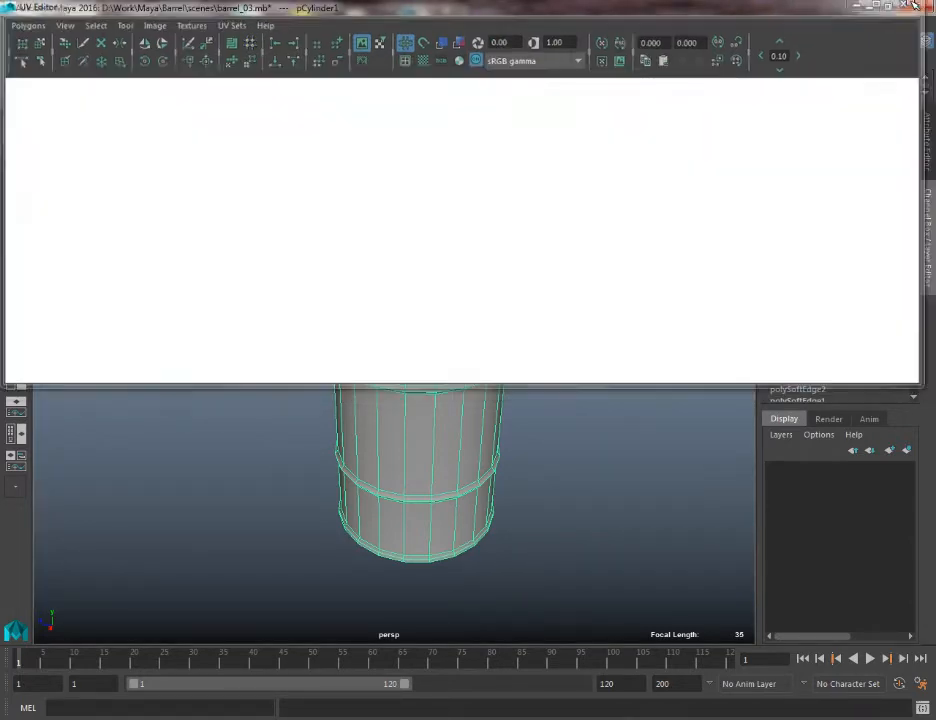
alt+drag(420, 374, 426, 338)
alt+right_drag(426, 338, 447, 414)
alt+drag(416, 364, 445, 384)
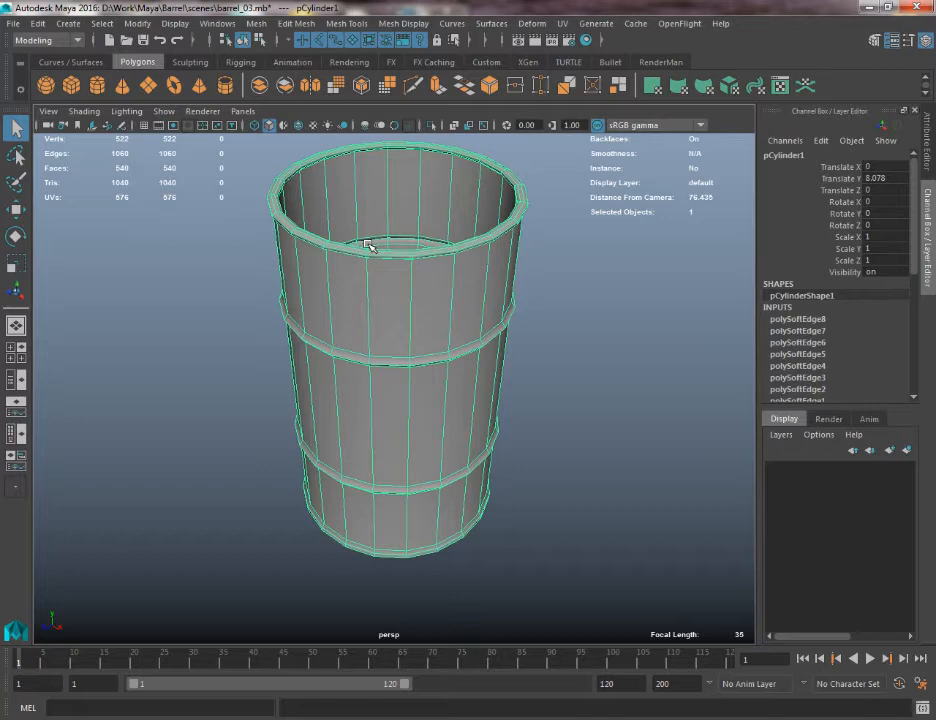
scroll(382, 286, down, 5)
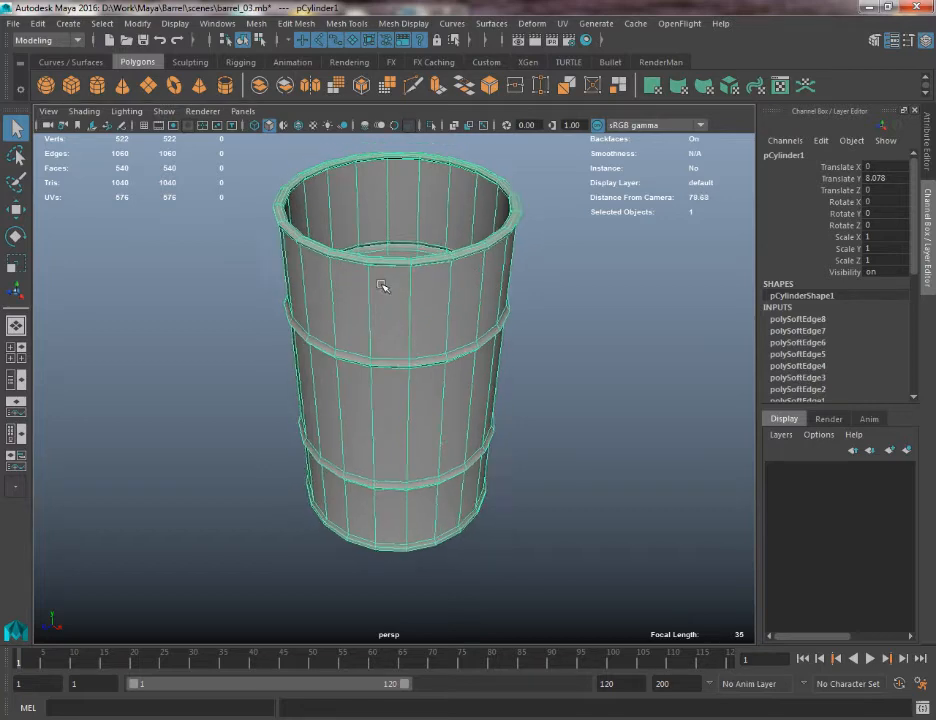
alt+middle_drag(382, 286, 378, 355)
alt+drag(378, 355, 409, 347)
scroll(409, 347, up, 3)
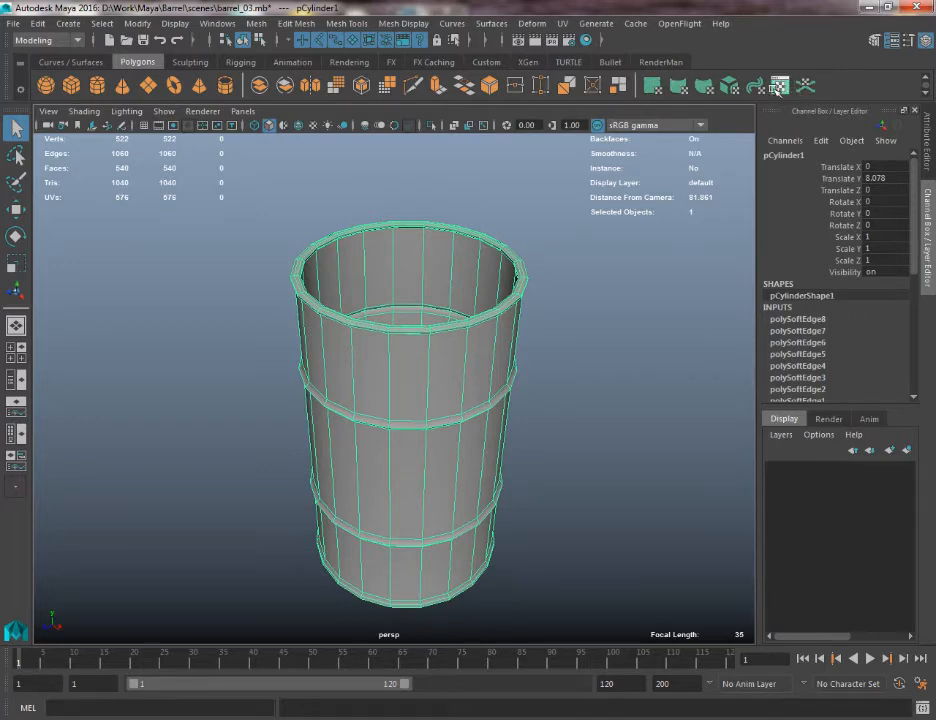
Open the UV Editor for the selected barrel, frame its UV layout and enlarge the editor to full screen height
click(780, 86)
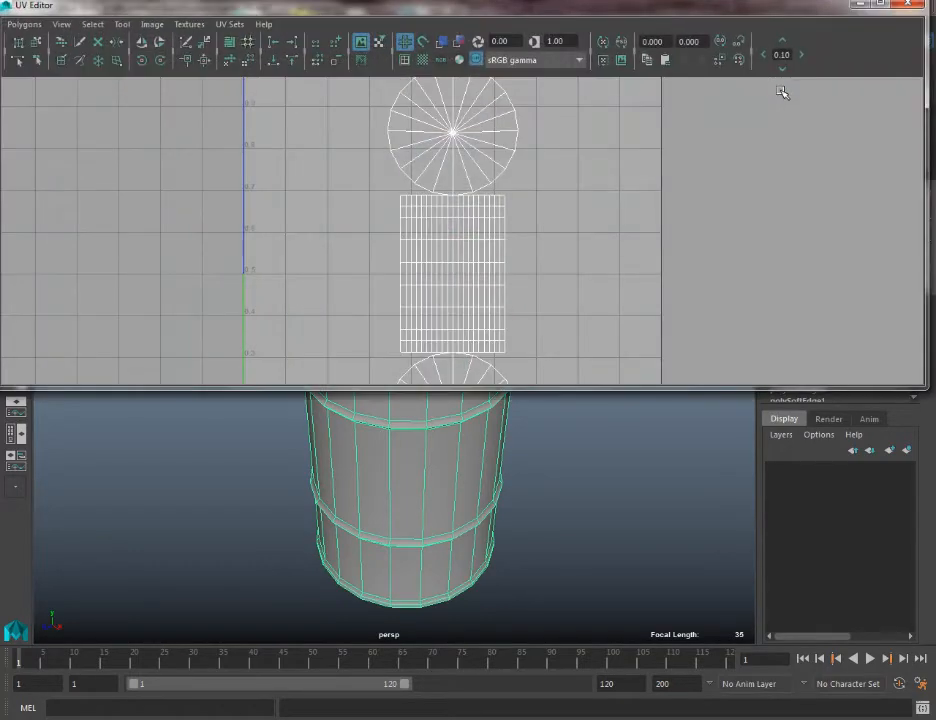
key(f)
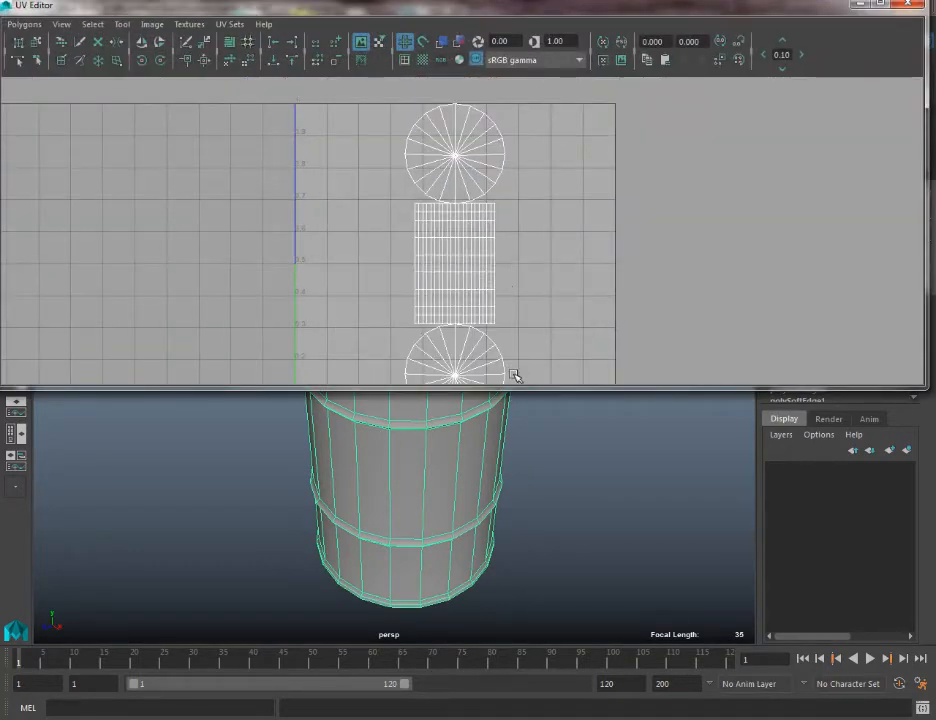
drag(513, 389, 522, 710)
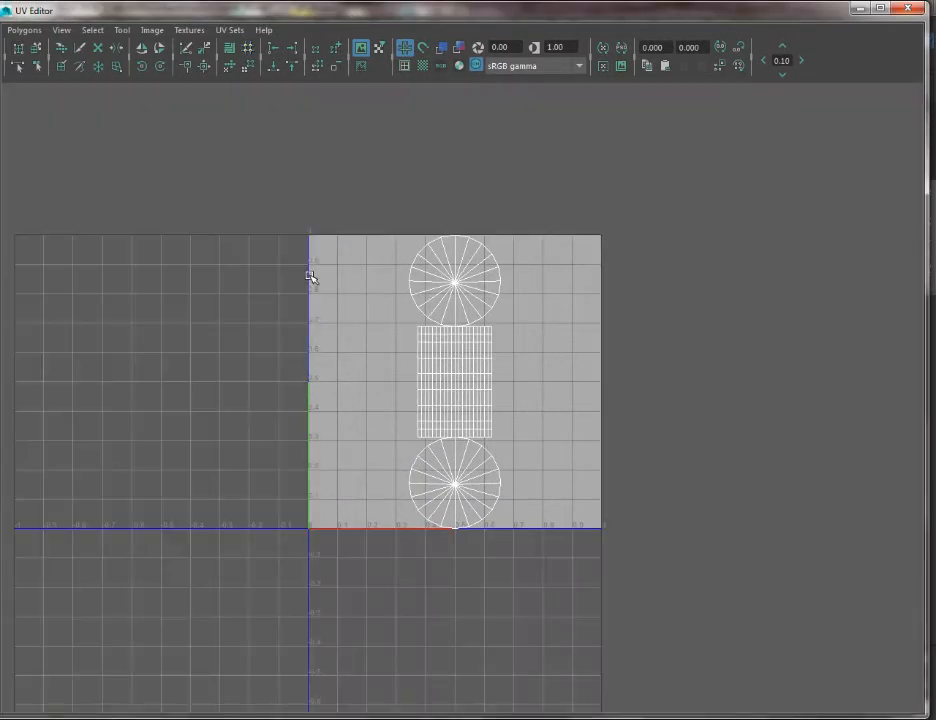
Move the UV Editor clear of the barrel in the viewport and close it
alt+middle_drag(310, 276, 305, 285)
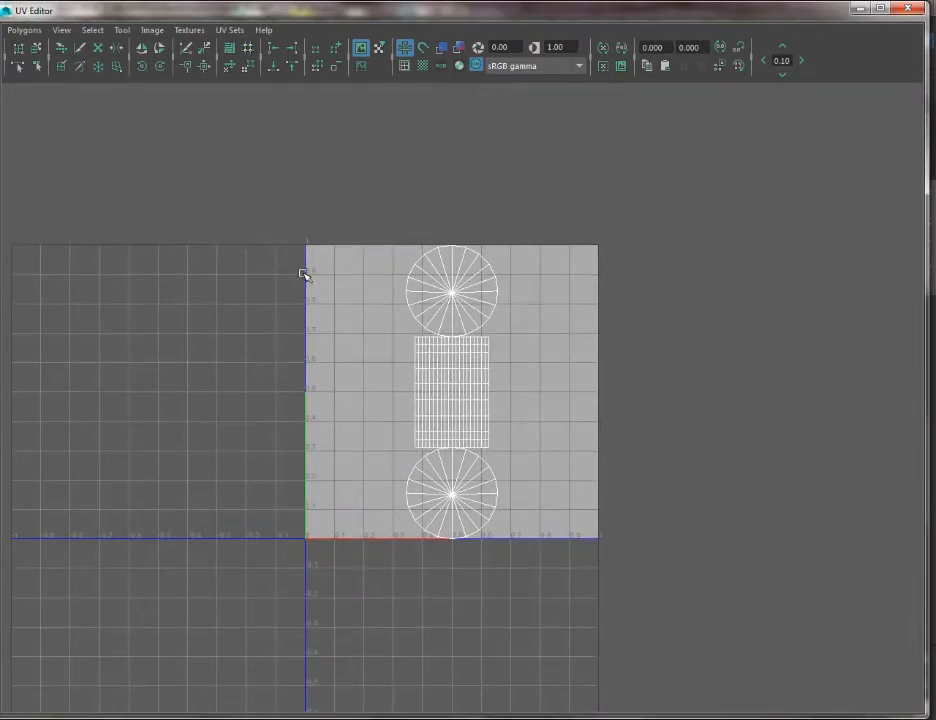
alt+right_drag(304, 274, 300, 260)
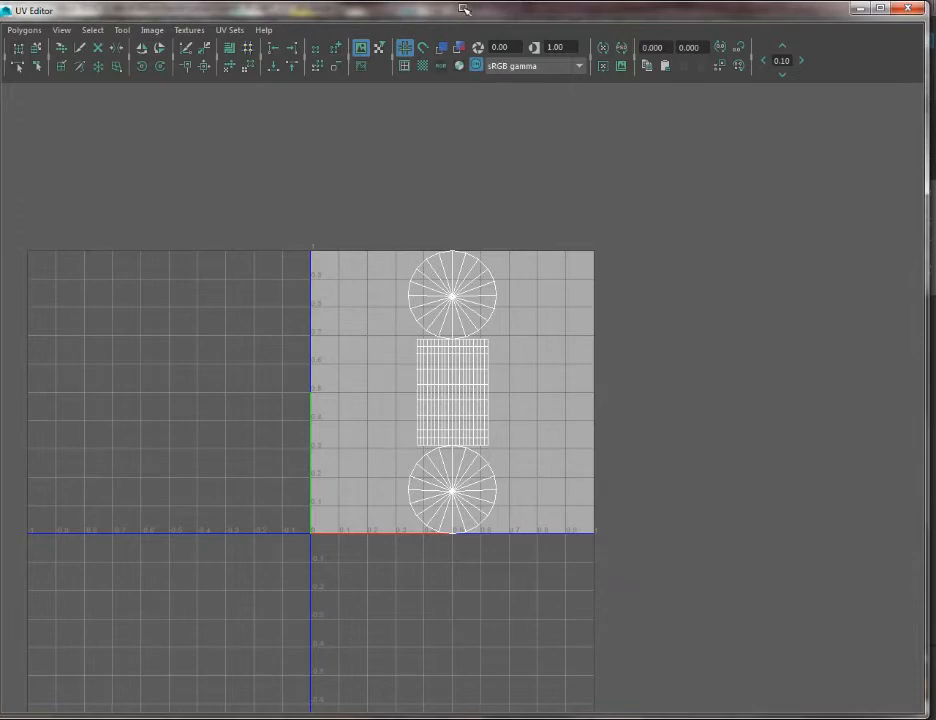
drag(465, 8, 473, 457)
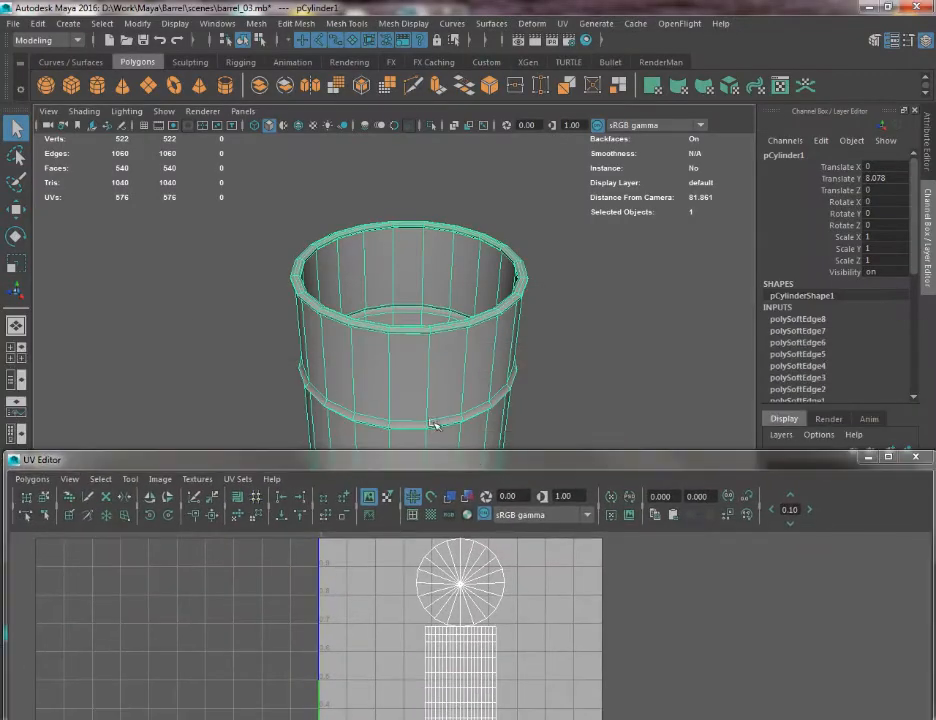
drag(805, 462, 407, 415)
click(517, 410)
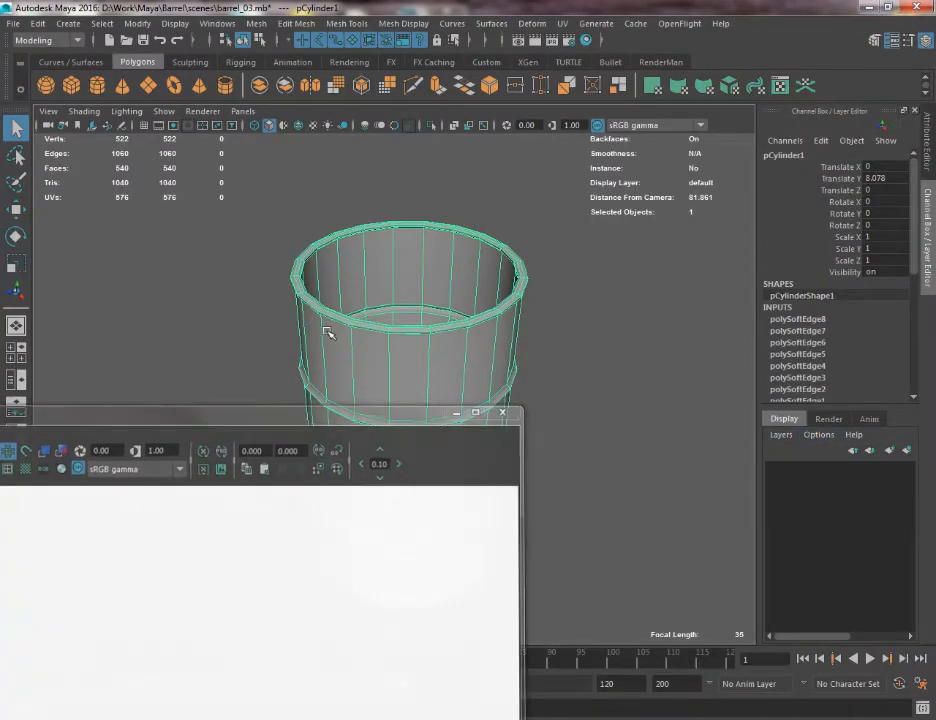
Examine the barrel's interior and outer walls from above, the side and below
mouse_move(330, 332)
alt+mouse_down()
mouse_move(387, 360)
mouse_move(334, 323)
alt+mouse_up()
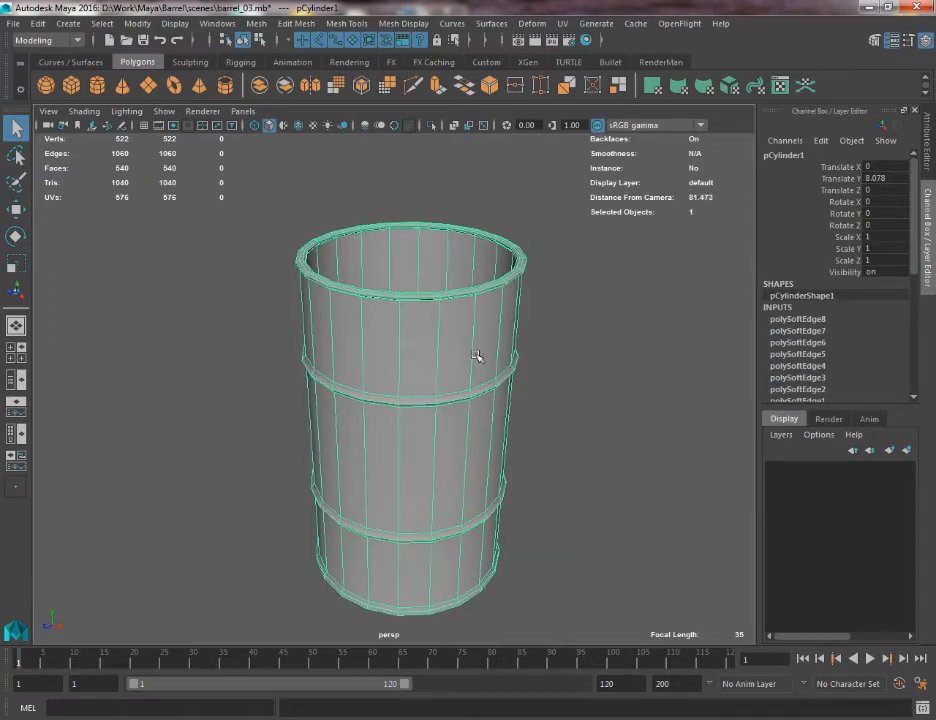
alt+drag(421, 350, 413, 416)
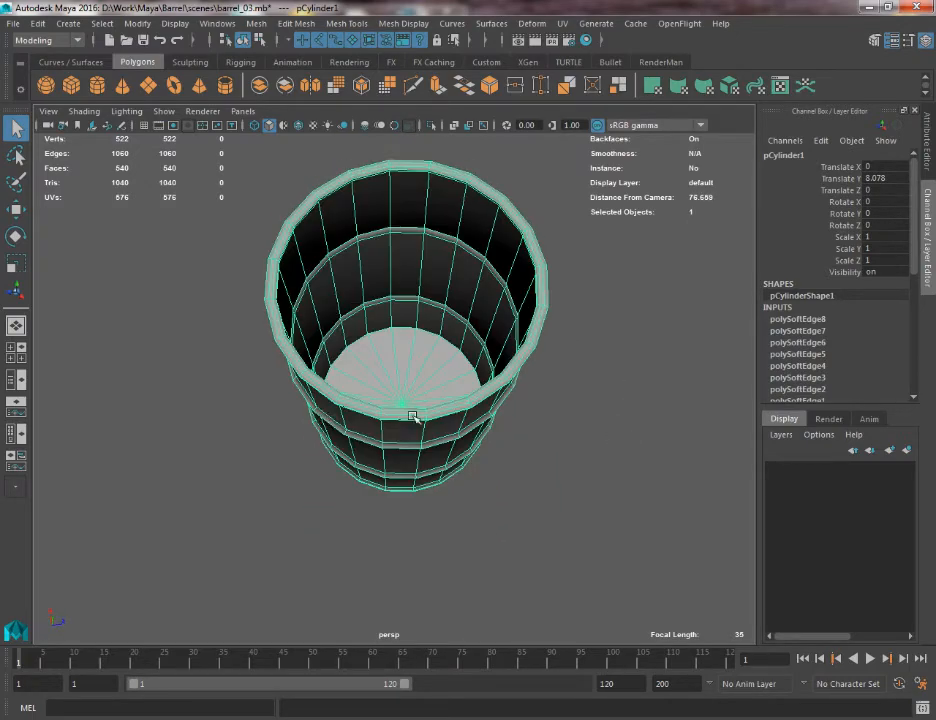
alt+drag(375, 311, 547, 203)
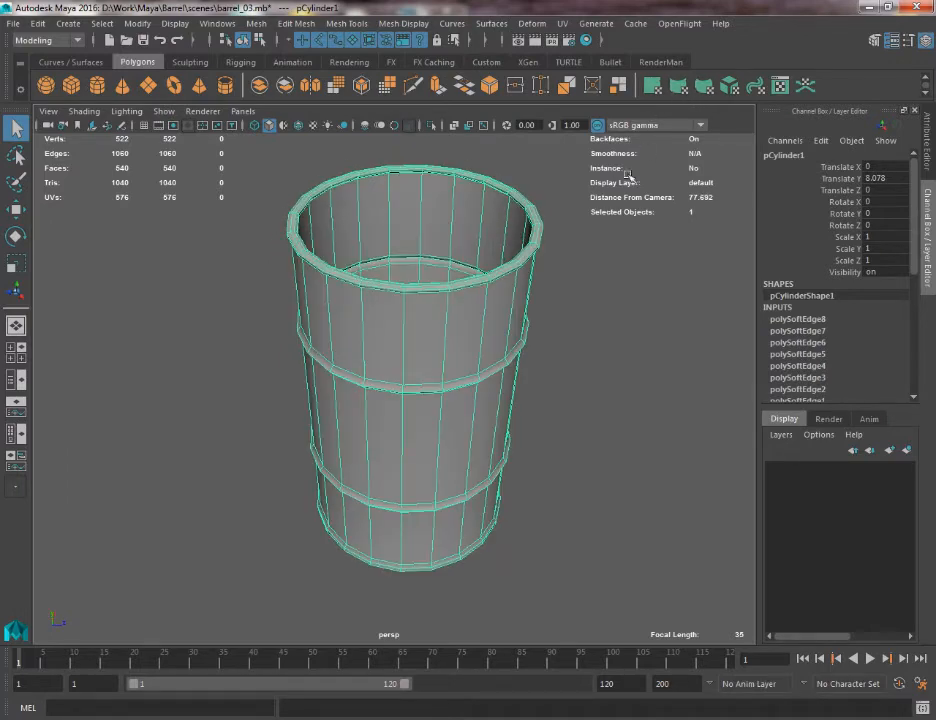
alt+drag(432, 399, 386, 378)
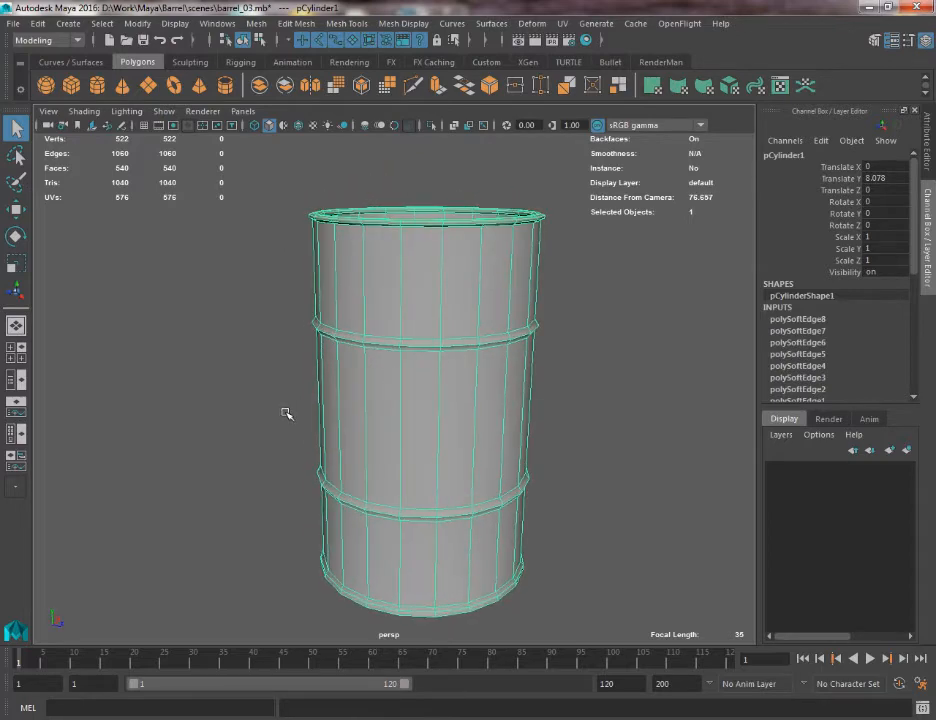
alt+drag(285, 413, 328, 358)
scroll(407, 393, up, 5)
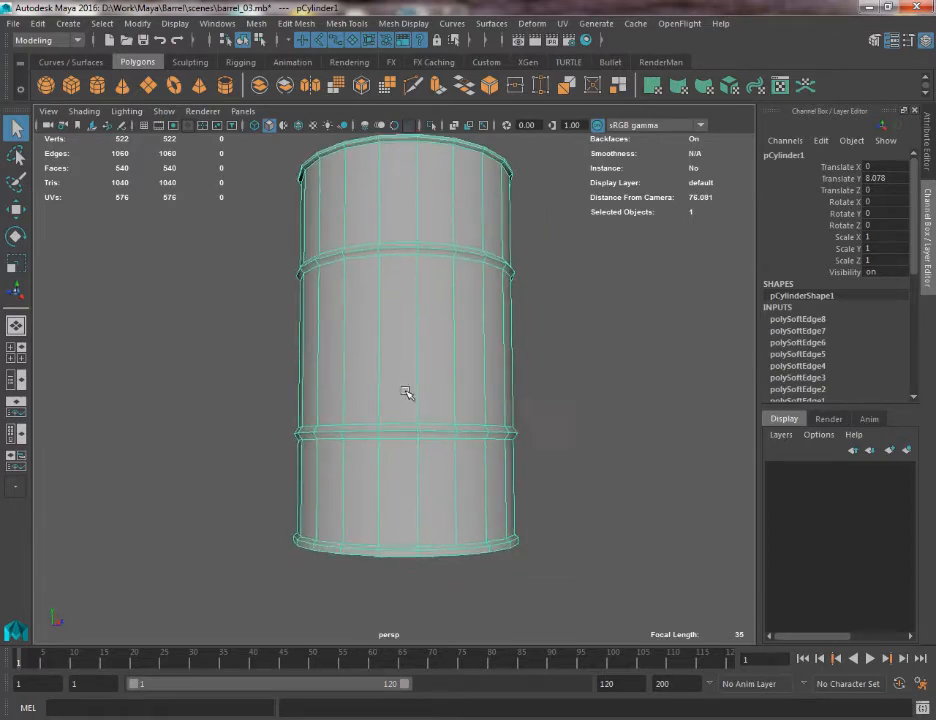
Switch the barrel to face selection, with its lower section in close view
alt+drag(500, 323, 538, 385)
alt+middle_drag(490, 452, 460, 251)
alt+right_drag(460, 251, 478, 480)
alt+middle_drag(478, 480, 534, 367)
right_click(386, 365)
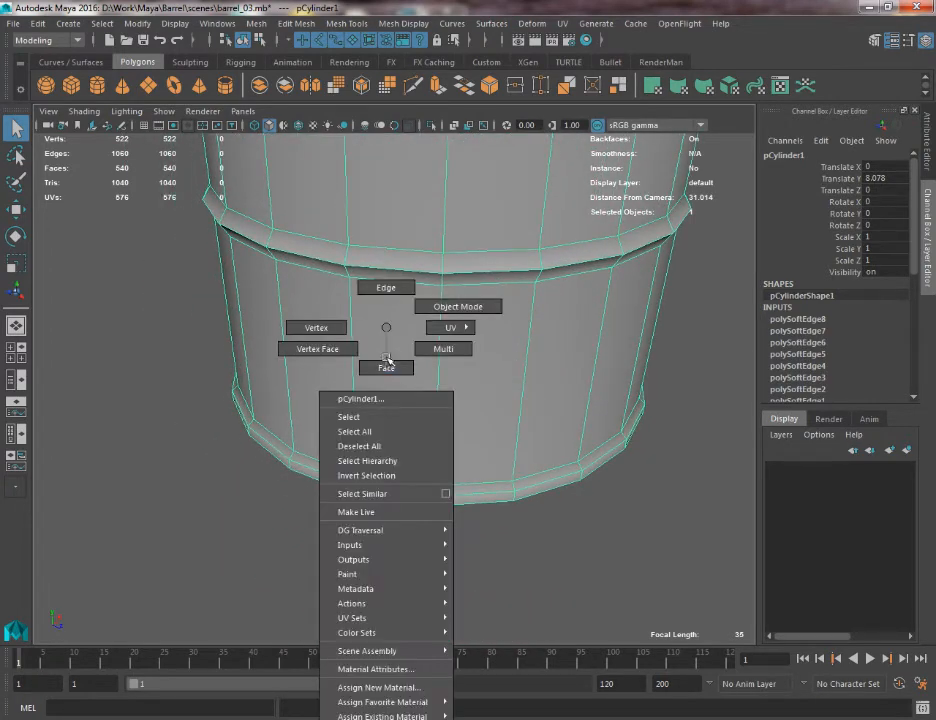
click(386, 367)
Select the outer face loops of the bottom rim, lower wall, lower rib and middle wall
click(398, 491)
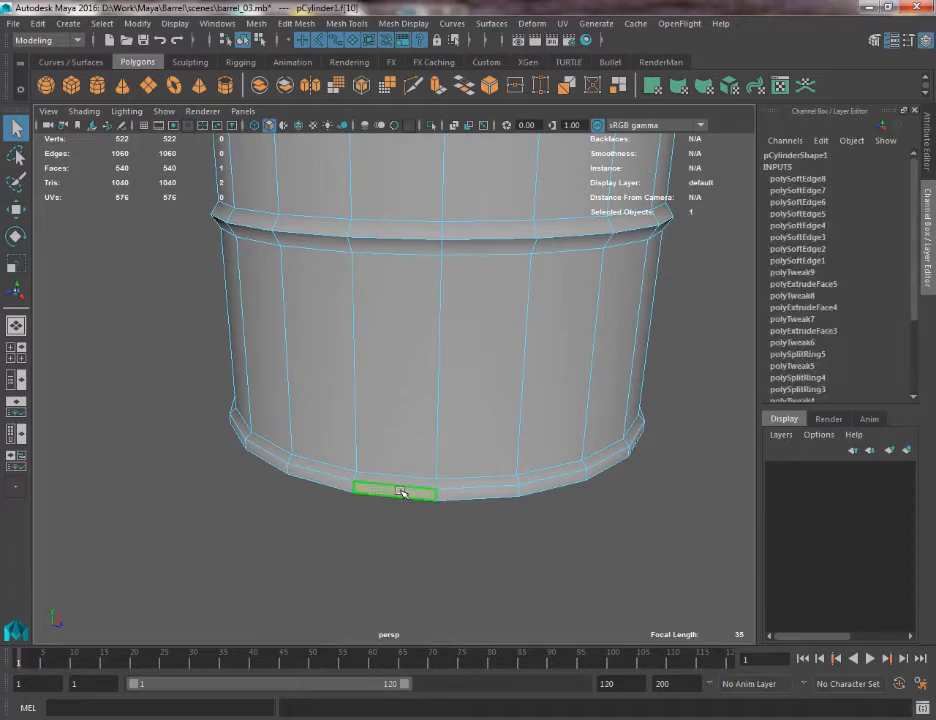
double_click(447, 483)
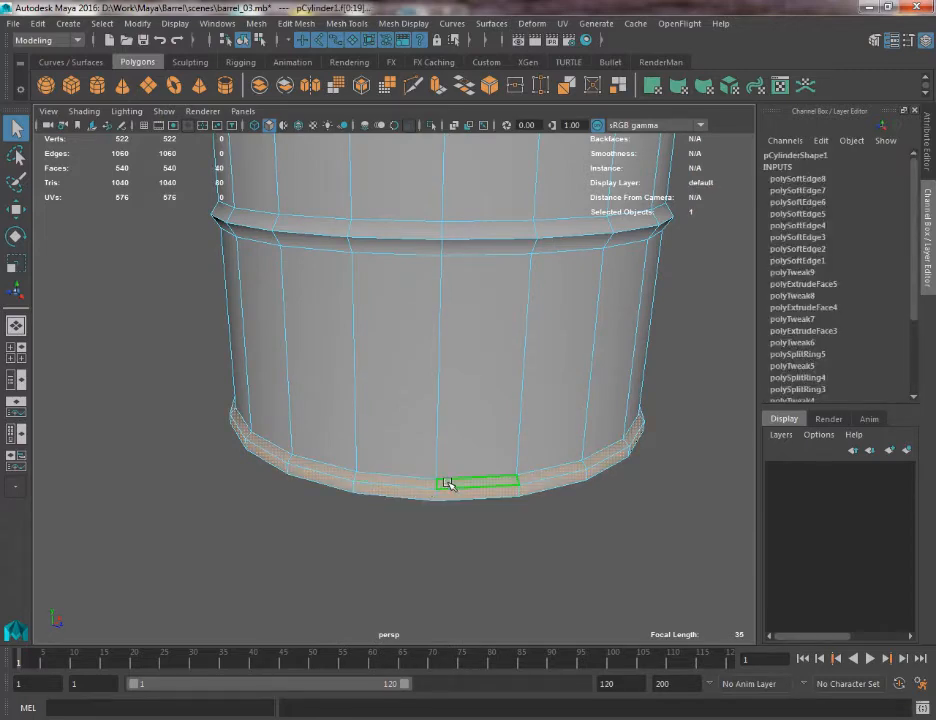
shift+click(413, 445)
shift+double_click(479, 448)
shift+click(406, 249)
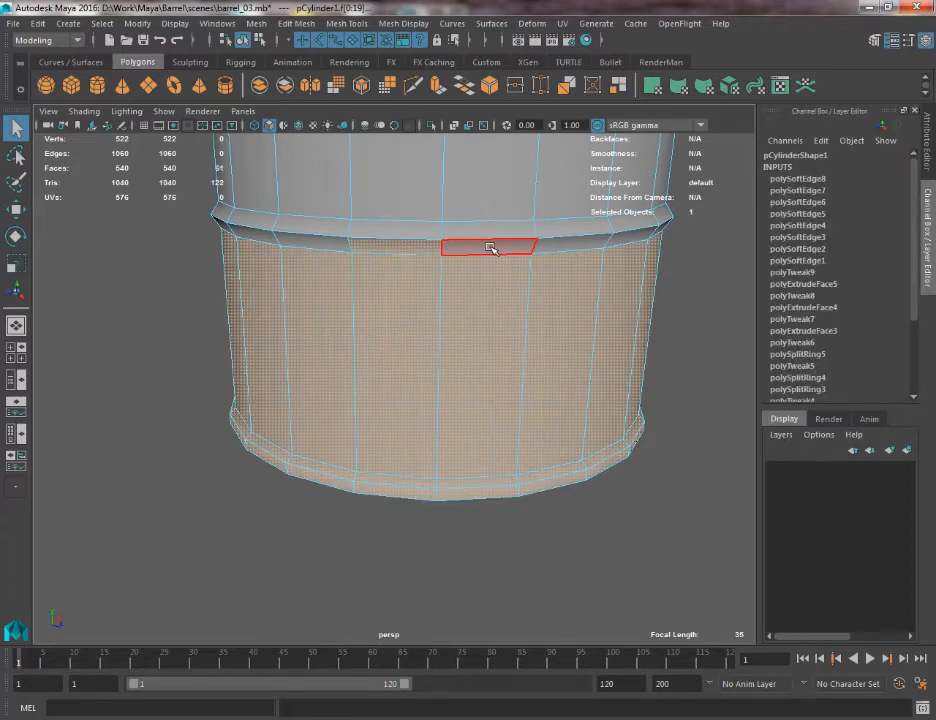
shift+double_click(490, 248)
shift+click(410, 233)
shift+double_click(480, 232)
alt+middle_drag(482, 234, 474, 392)
shift+click(407, 321)
shift+double_click(501, 331)
Check the selected faces from the underside and along the wall, and clear the whole face selection
alt+middle_drag(431, 506, 431, 372)
scroll(398, 523, up, 2)
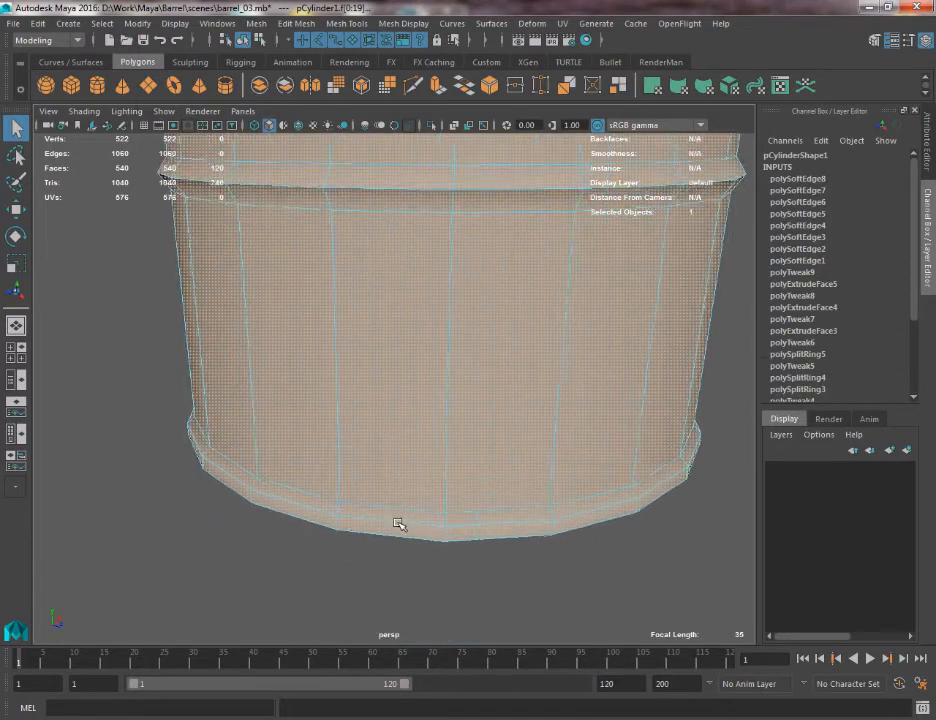
alt+drag(382, 533, 173, 510)
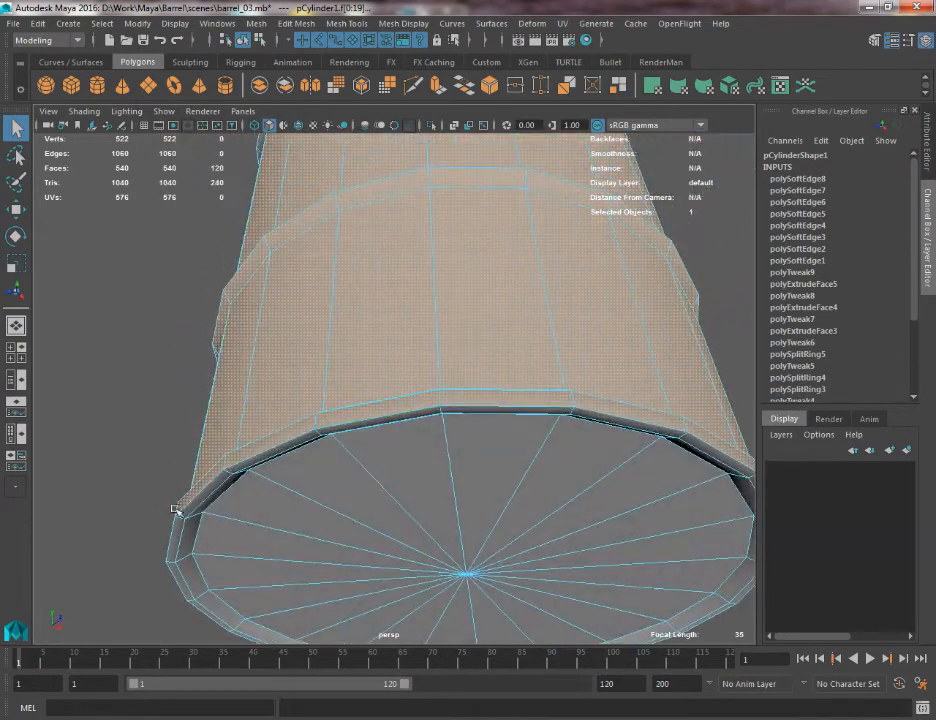
alt+drag(432, 633, 268, 497)
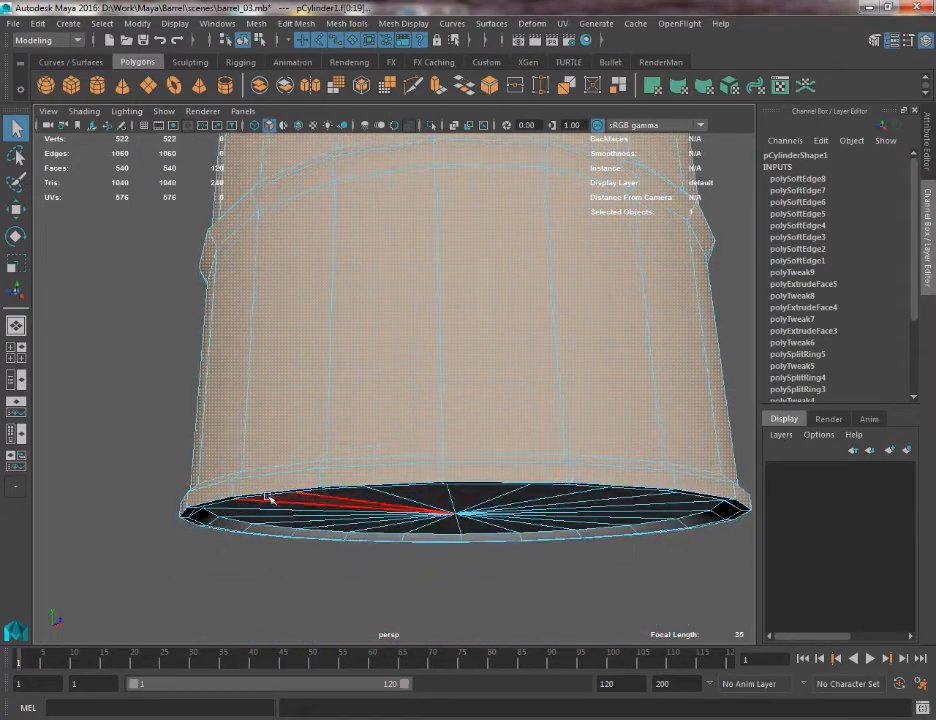
alt+drag(395, 416, 401, 543)
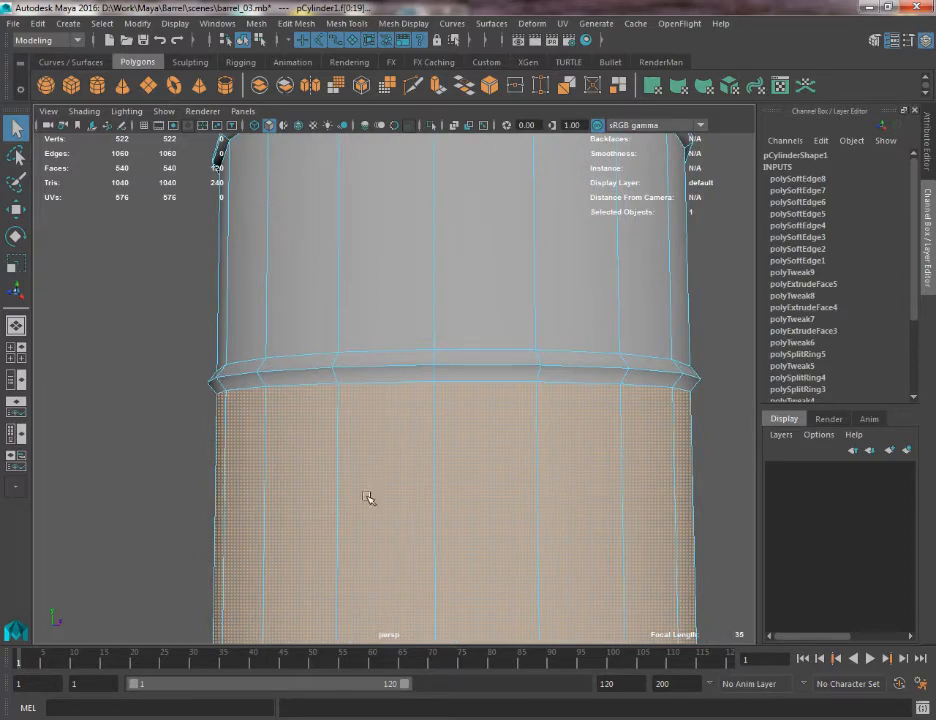
alt+middle_drag(368, 498, 383, 285)
alt+middle_drag(399, 545, 405, 285)
click(121, 324)
alt+middle_drag(333, 436, 268, 381)
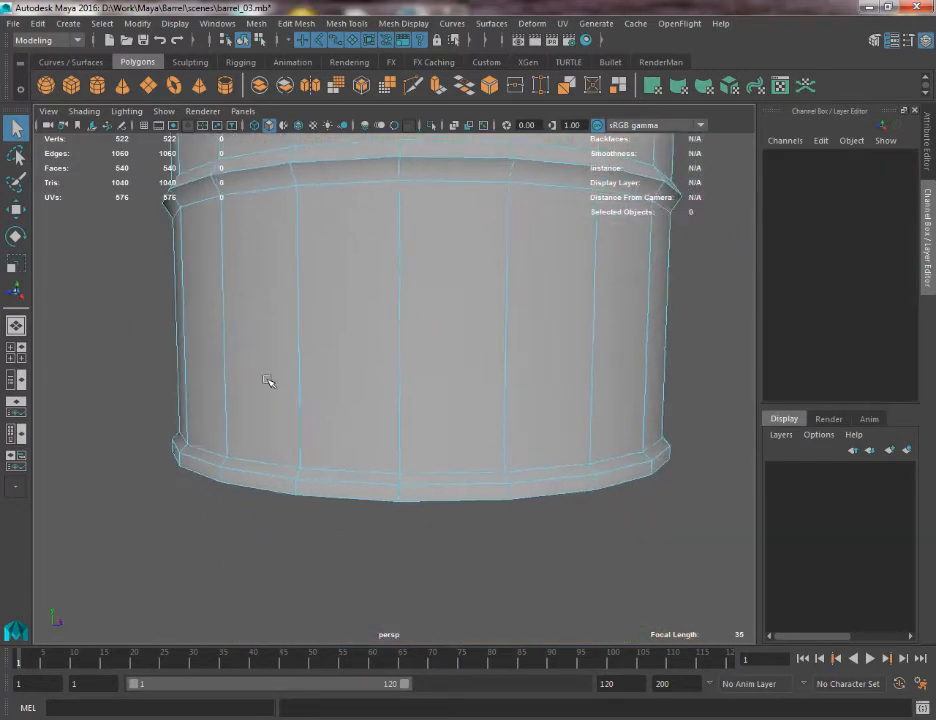
Select the two outer face loops around the barrel's bottom rim
mouse_move(268, 381)
alt+mouse_down()
mouse_move(255, 334)
mouse_move(268, 380)
alt+mouse_up()
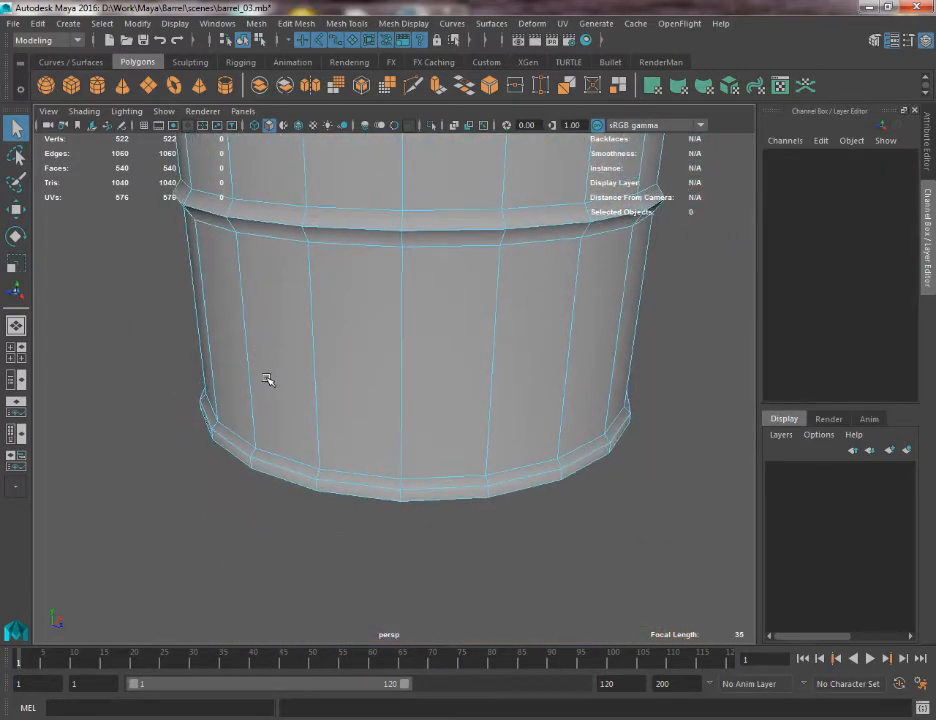
click(356, 489)
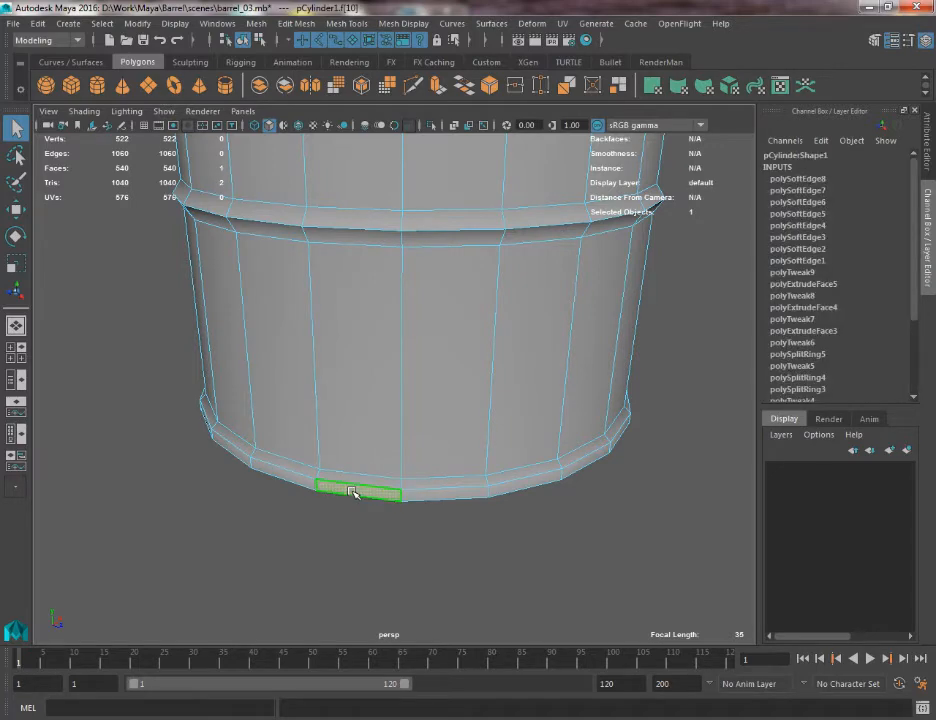
shift+double_click(429, 494)
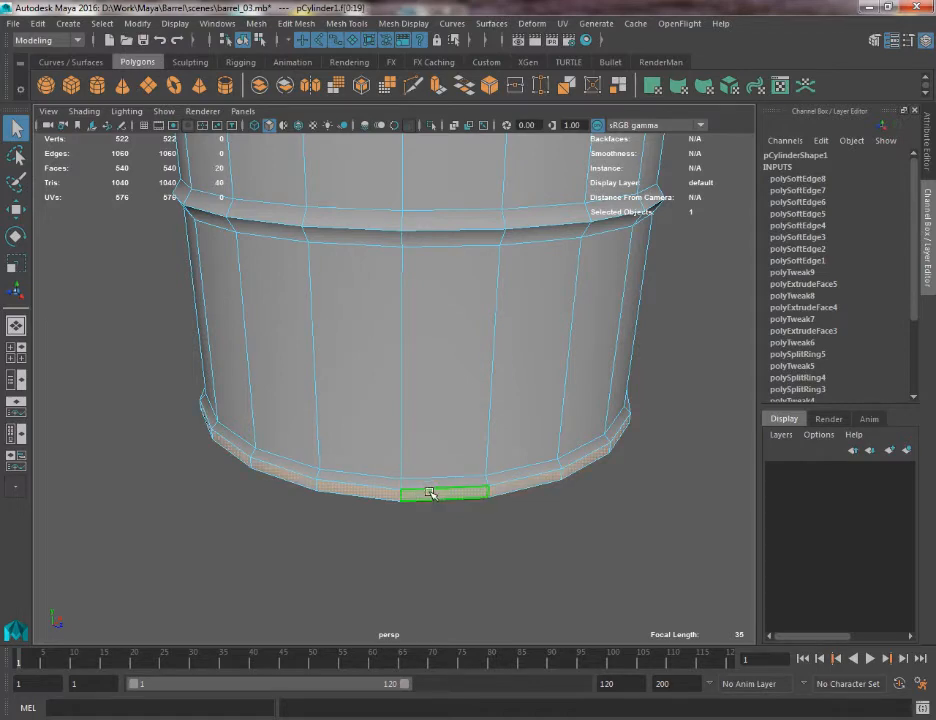
shift+click(366, 481)
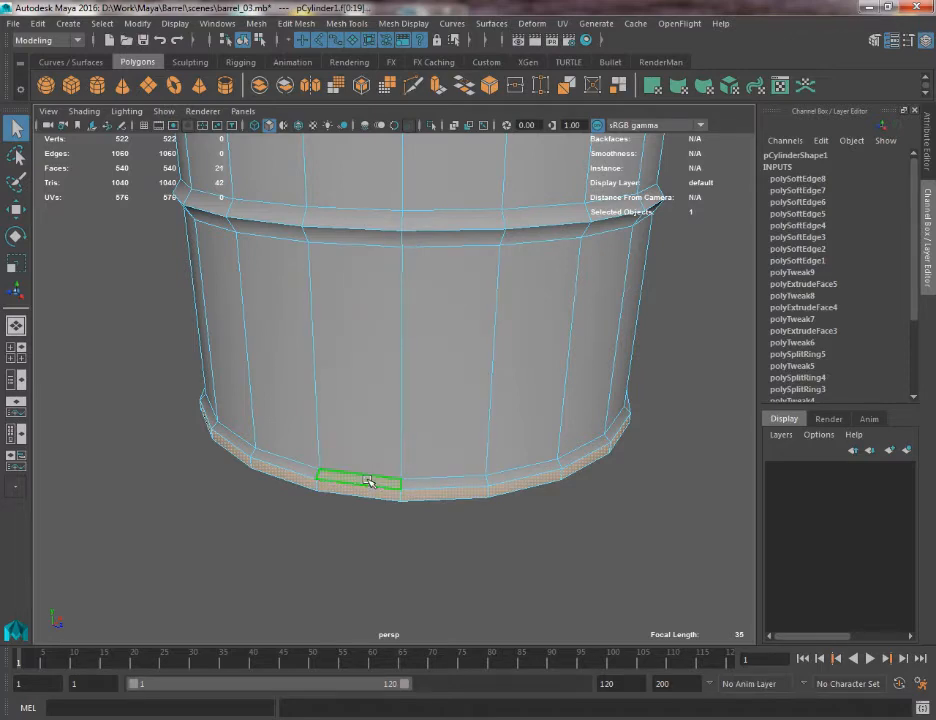
shift+click(420, 483)
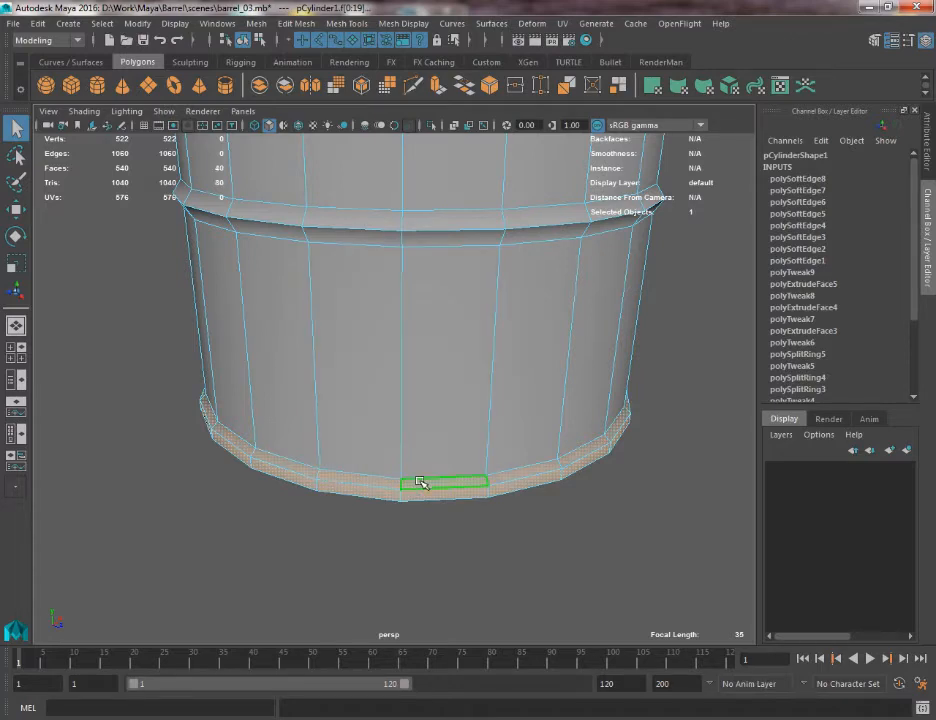
Add the face loops of the lower wall, lower rib and middle wall to the selection
shift+double_click(360, 420)
shift+double_click(425, 399)
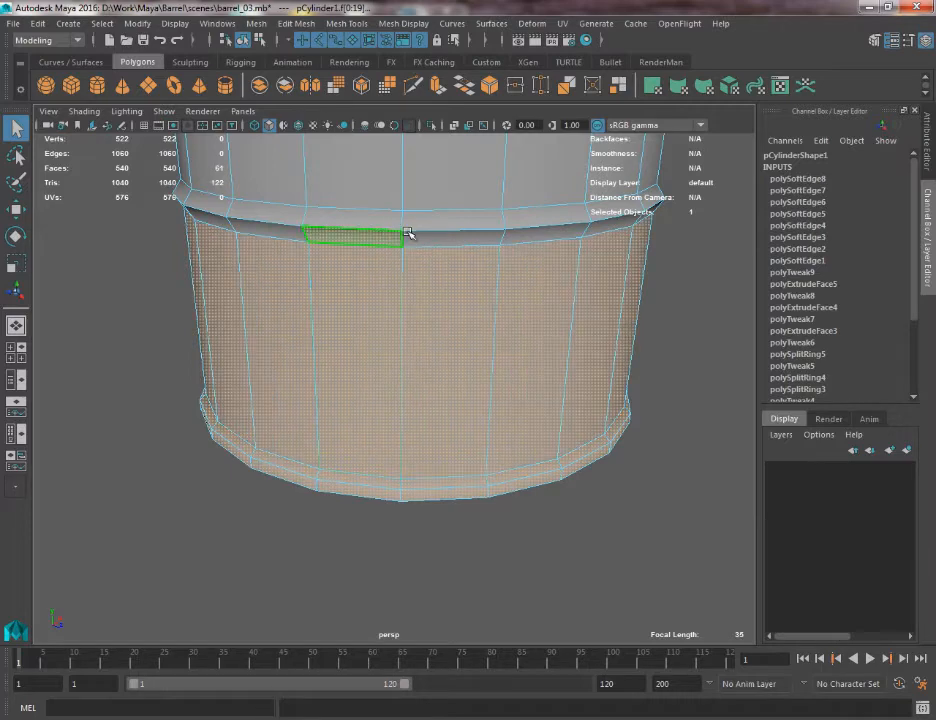
shift+double_click(410, 223)
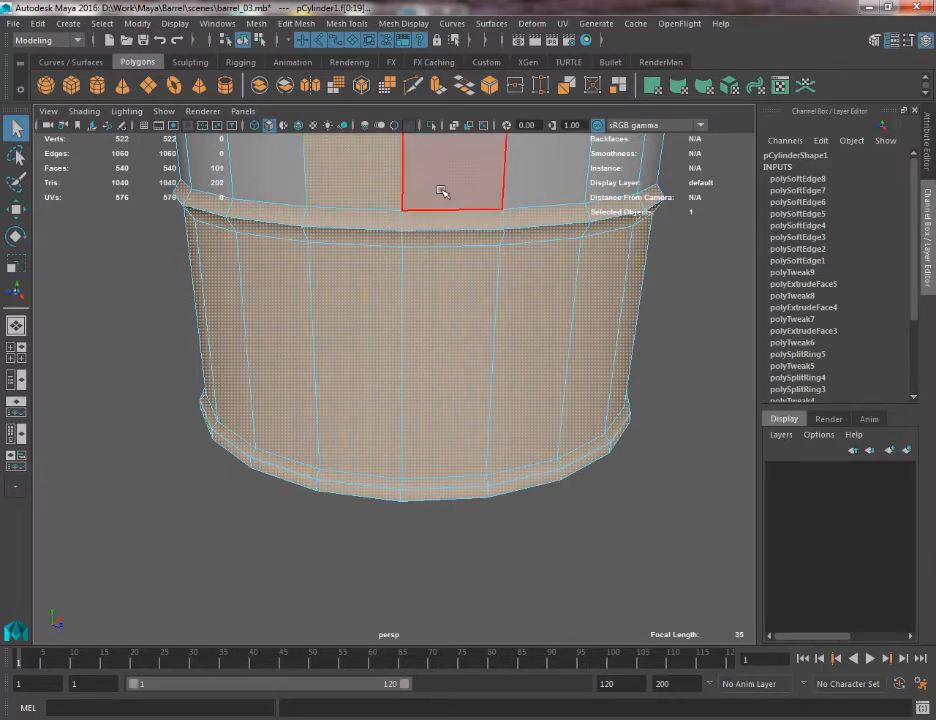
shift+double_click(443, 192)
Add the upper rib's two face loops and the upper wall's face loop to the selection
alt+drag(423, 364, 423, 375)
alt+middle_drag(423, 375, 431, 628)
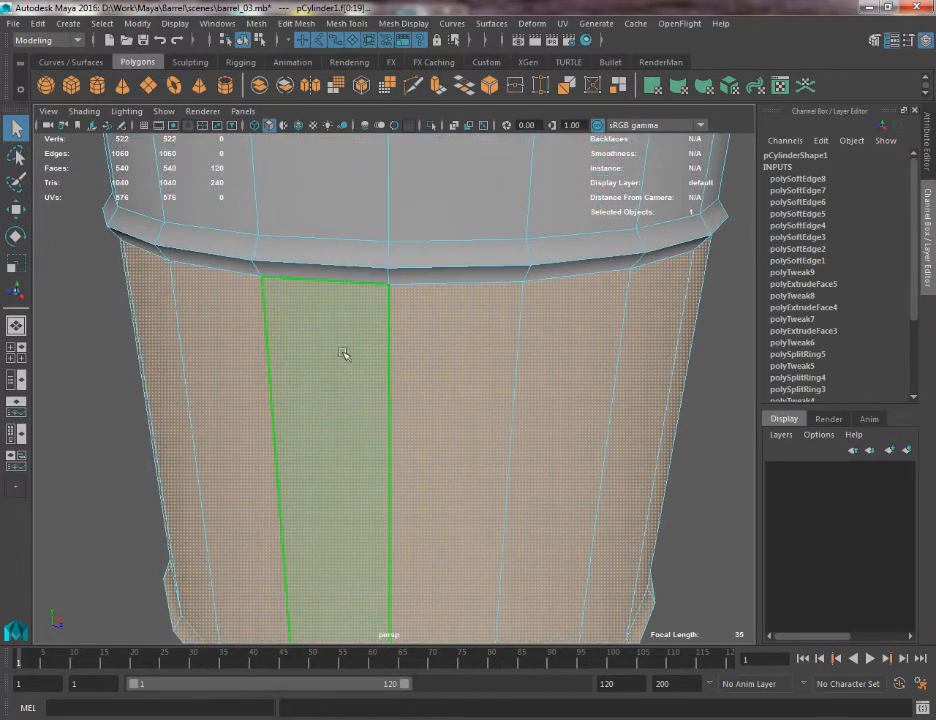
shift+double_click(380, 262)
shift+double_click(420, 255)
alt+middle_drag(444, 354, 478, 550)
alt+right_drag(478, 420, 375, 325)
shift+click(381, 355)
shift+double_click(456, 359)
Add the face loop on the underside of the barrel's top rim to the selection
alt+drag(456, 359, 259, 351)
alt+right_drag(259, 351, 264, 420)
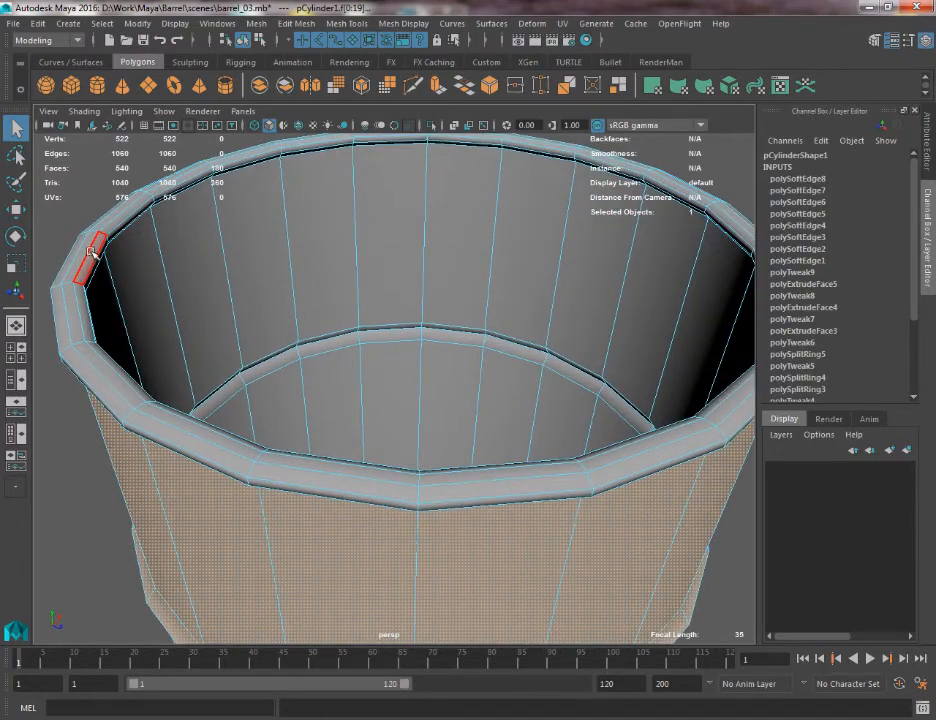
alt+drag(314, 501, 320, 440)
alt+middle_drag(322, 404, 315, 522)
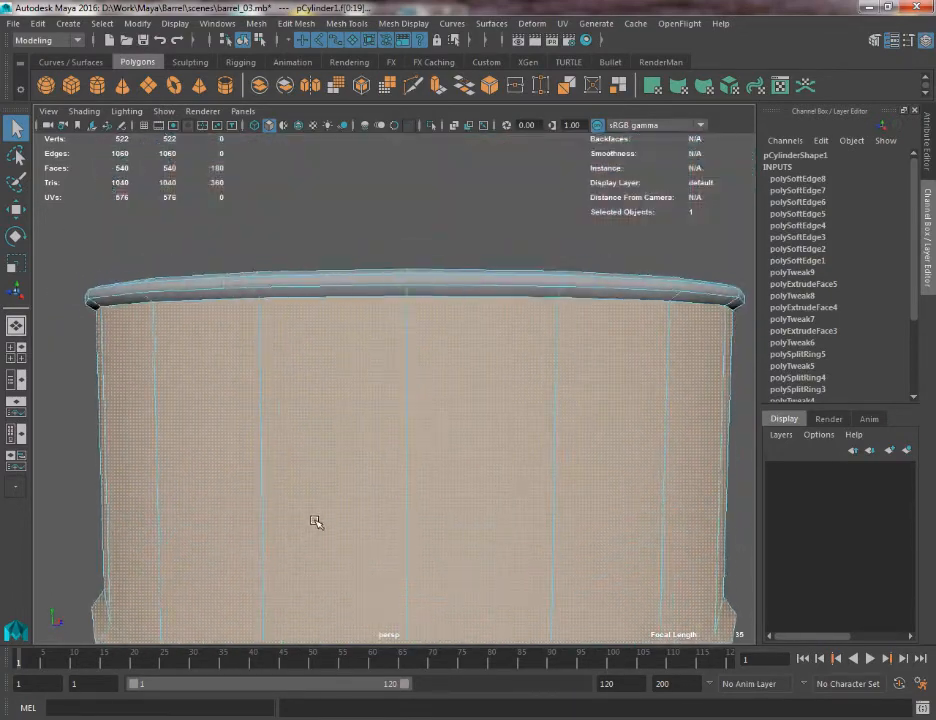
shift+click(312, 294)
alt+drag(320, 338, 226, 313)
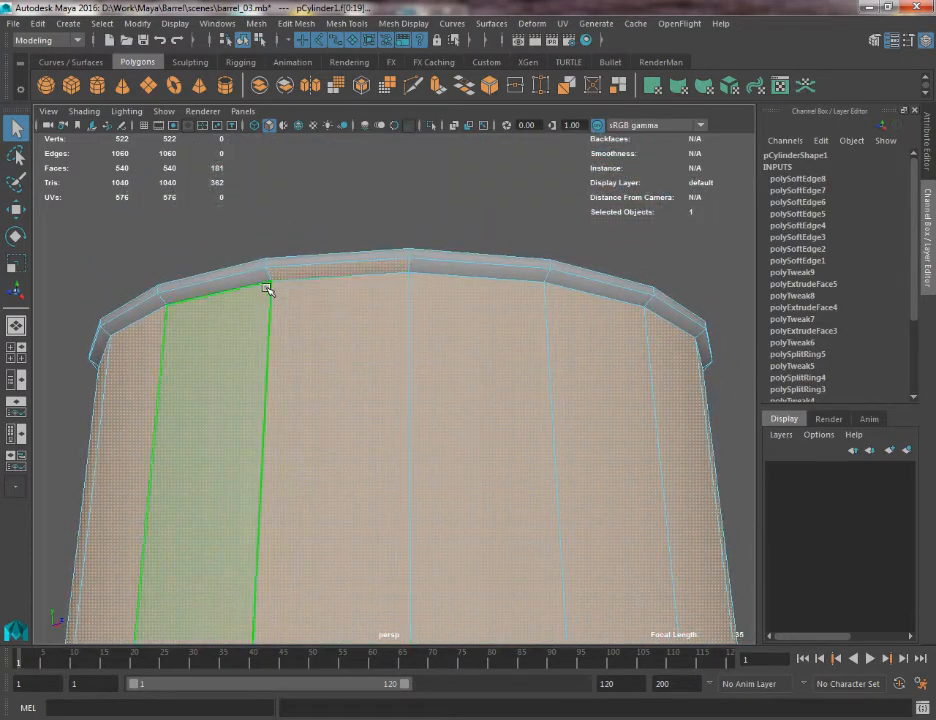
shift+click(234, 287)
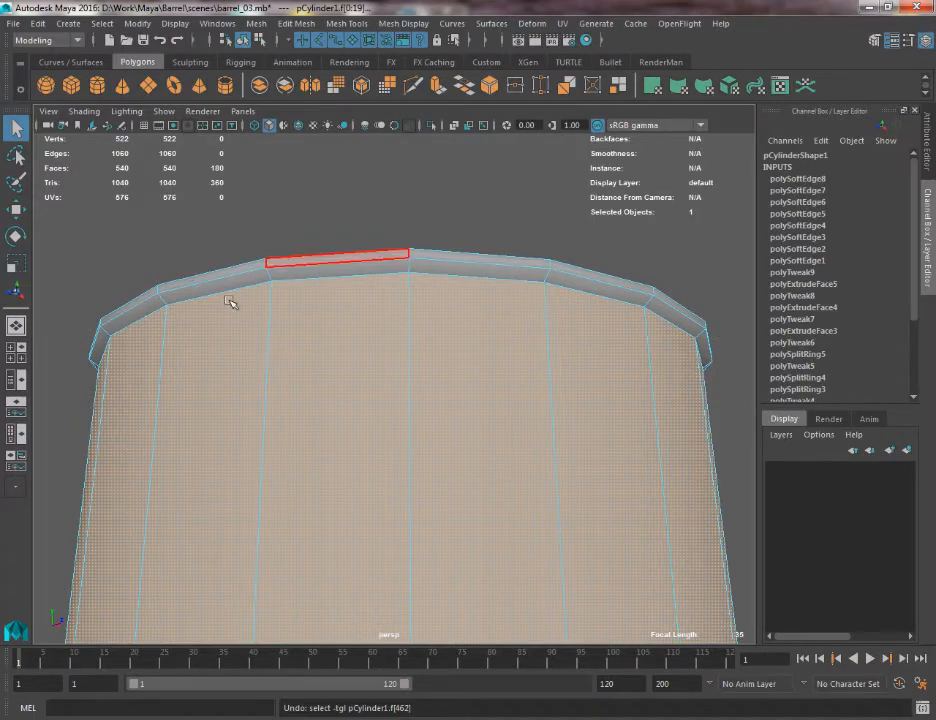
mouse_move(399, 314)
alt+mouse_down()
mouse_move(399, 334)
mouse_move(399, 310)
alt+mouse_up()
shift+click(356, 232)
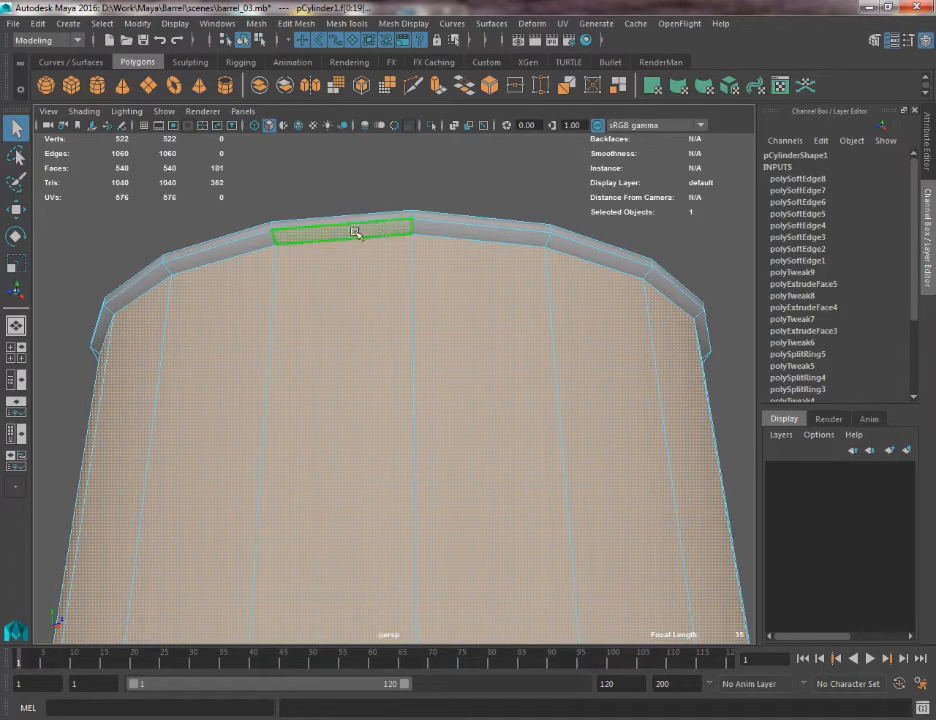
shift+double_click(428, 227)
Add the top rim's outer side face loop and its two upper face loops to the selection
alt+drag(330, 222, 324, 266)
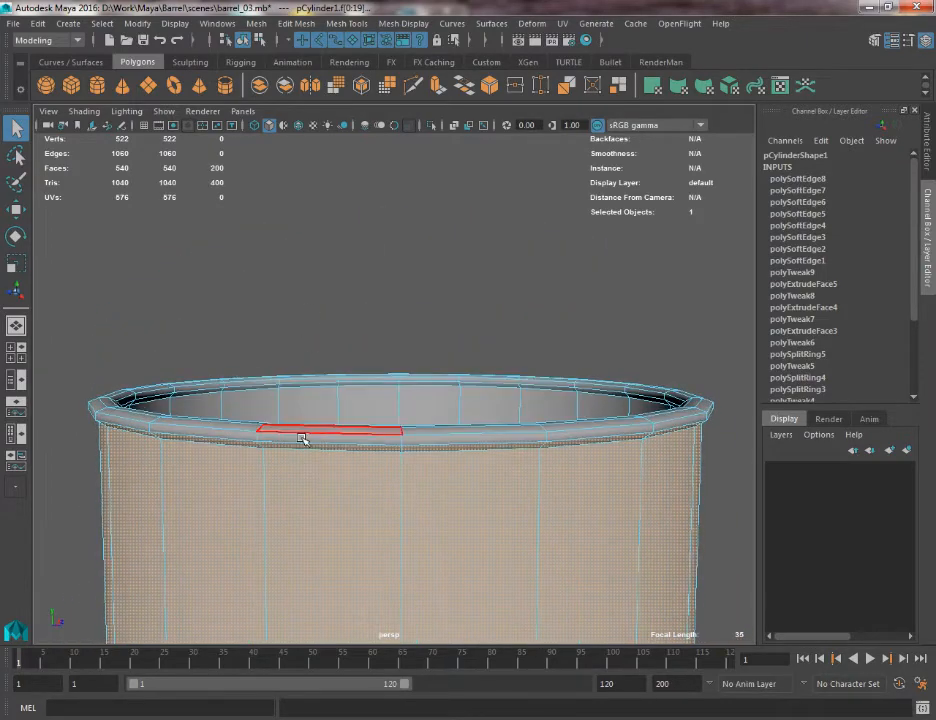
shift+click(305, 442)
shift+double_click(412, 438)
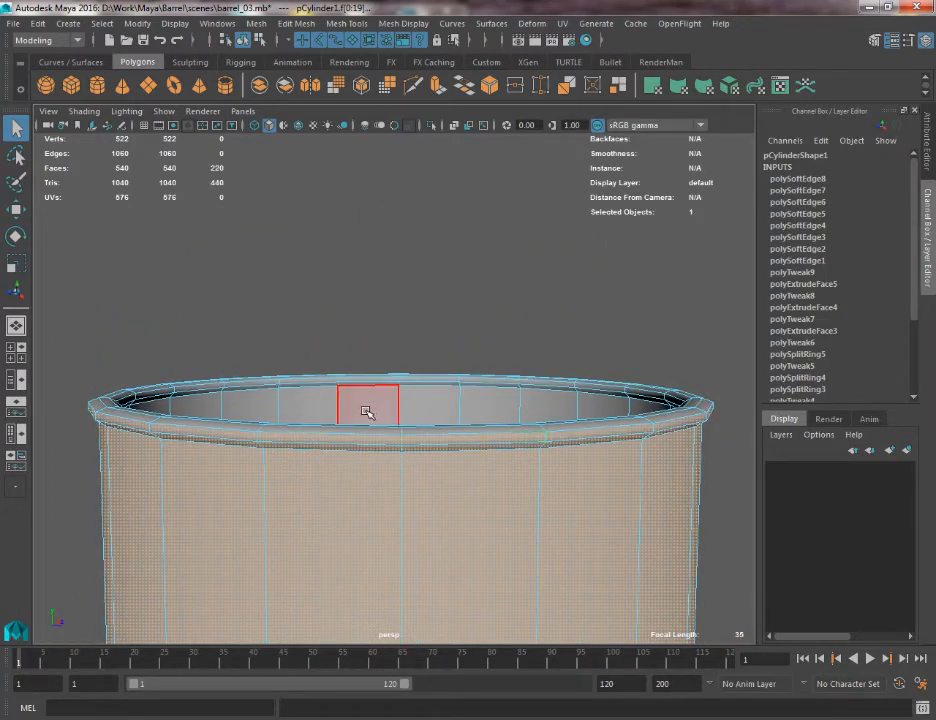
alt+drag(366, 312, 369, 358)
alt+middle_drag(369, 358, 370, 330)
alt+right_drag(370, 330, 398, 440)
shift+click(342, 527)
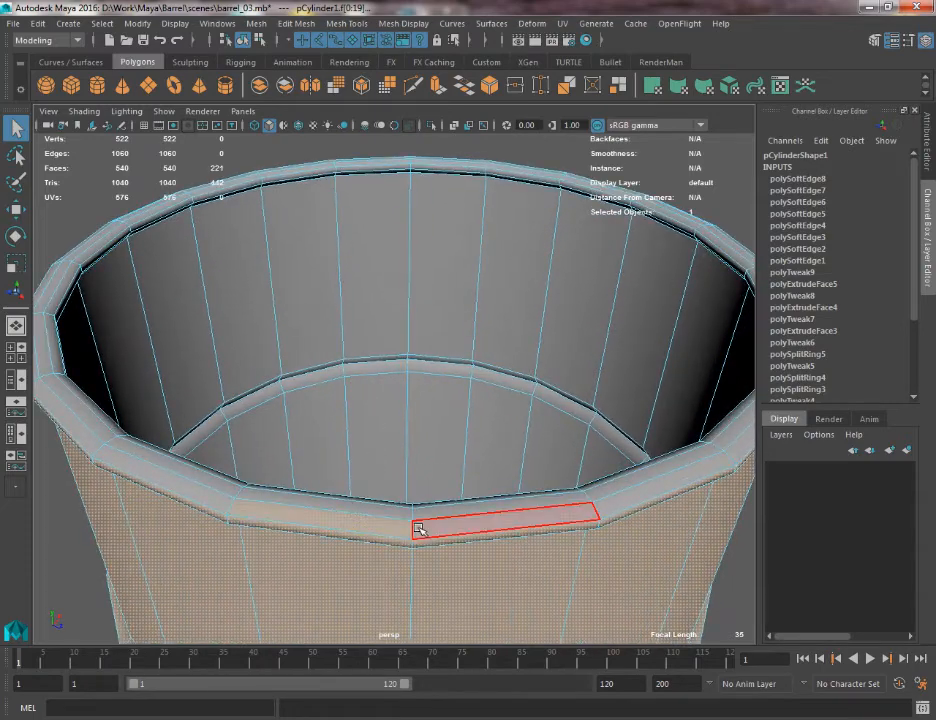
shift+double_click(421, 530)
shift+click(376, 513)
shift+double_click(438, 511)
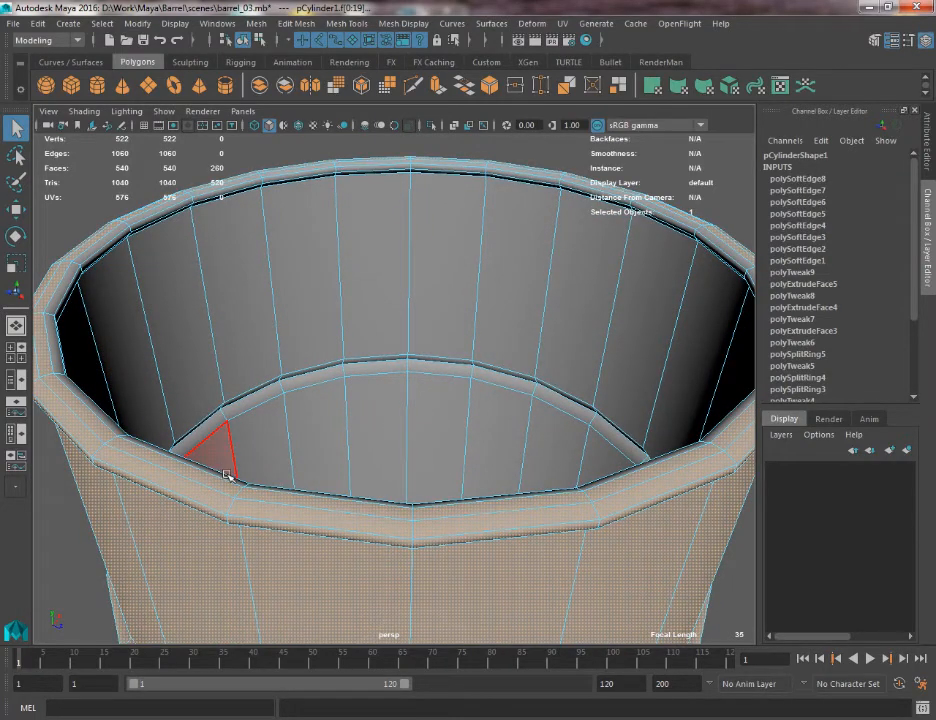
Add the face loop on the inner edge of the barrel's top rim to the selection
shift+click(229, 478)
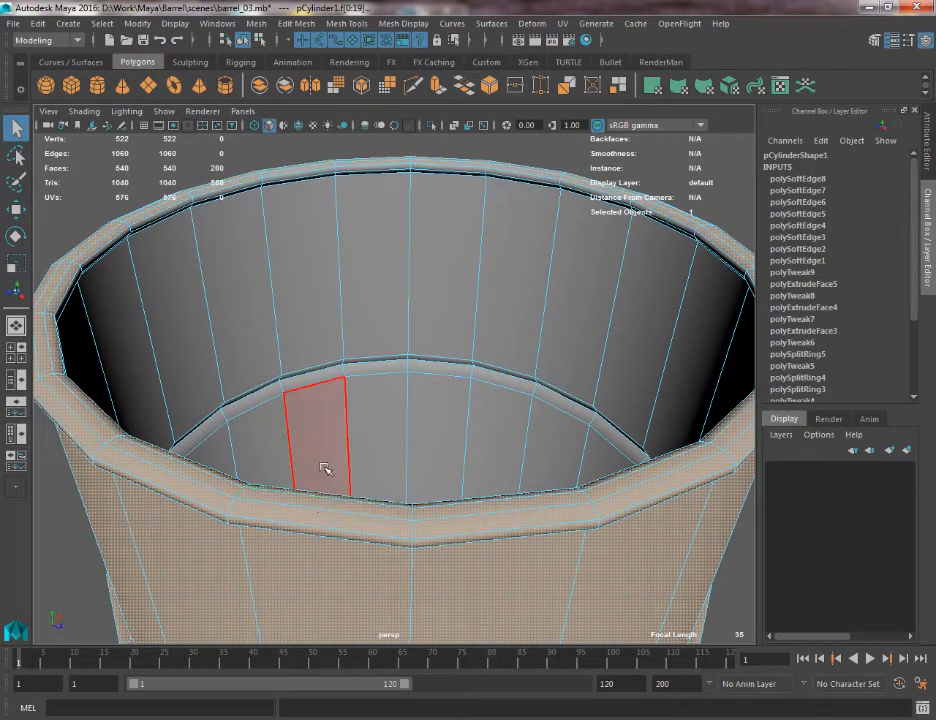
shift+double_click(330, 461)
alt+drag(330, 461, 403, 428)
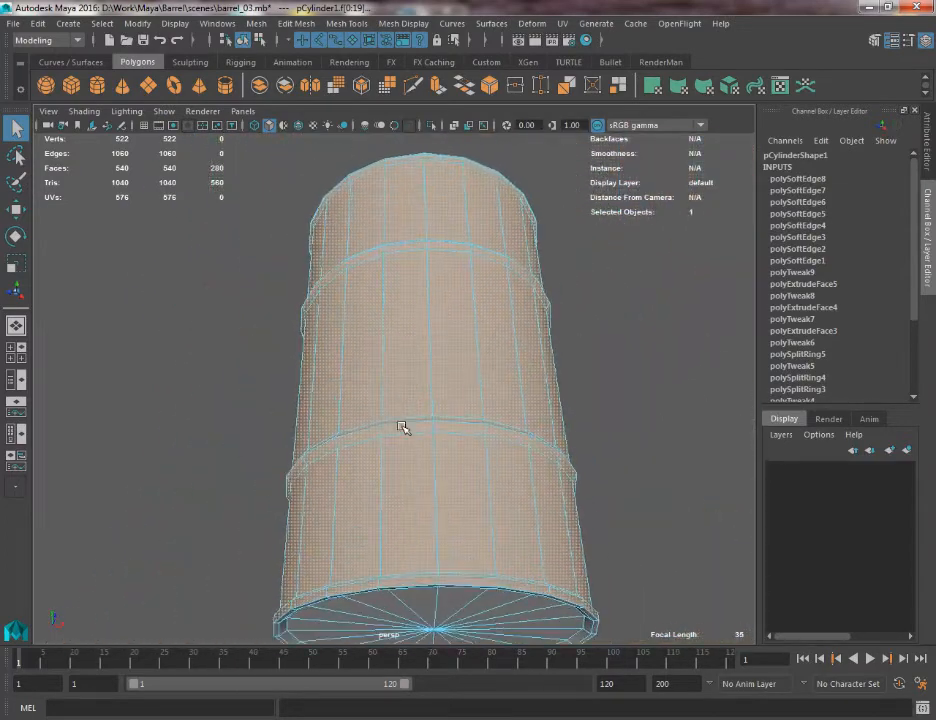
Open the UV Editor and place it so that both the UV layout and the selected barrel faces can be seen
click(780, 85)
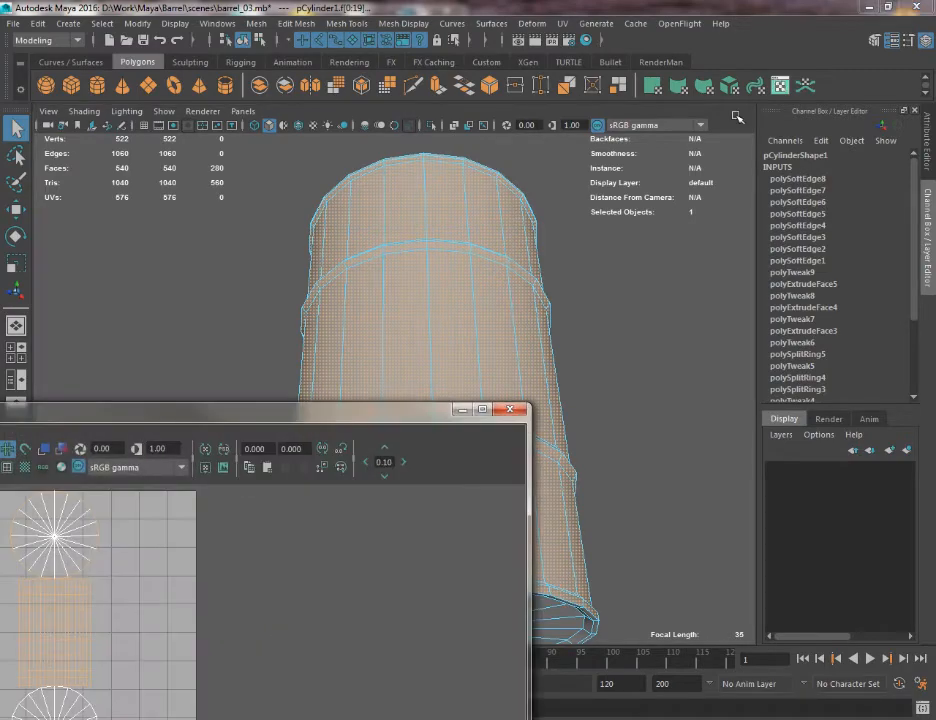
drag(301, 417, 634, 123)
drag(862, 305, 487, 303)
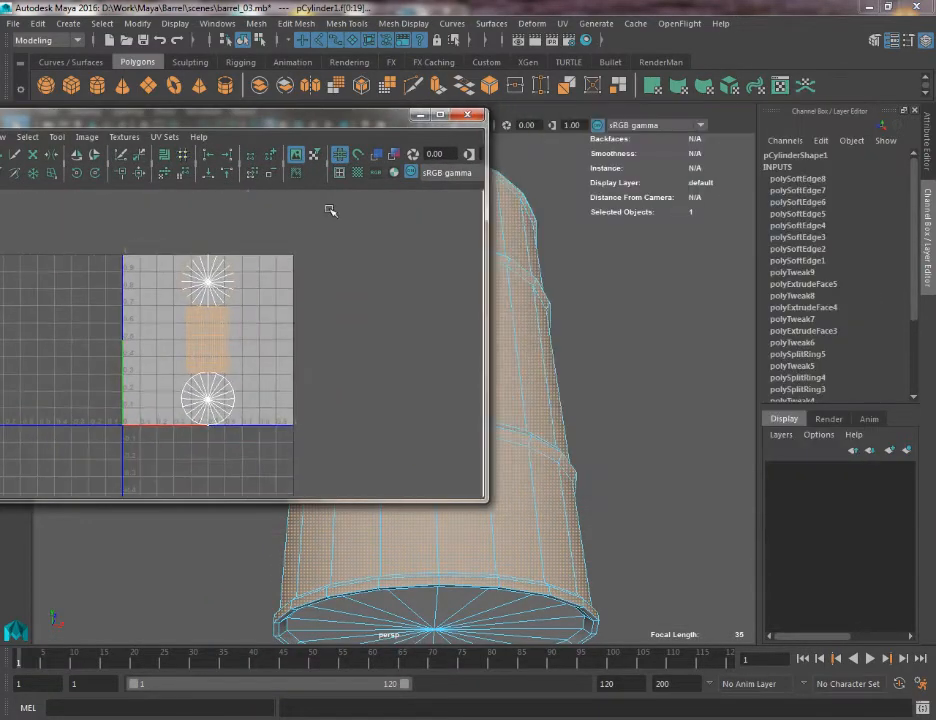
drag(148, 121, 228, 26)
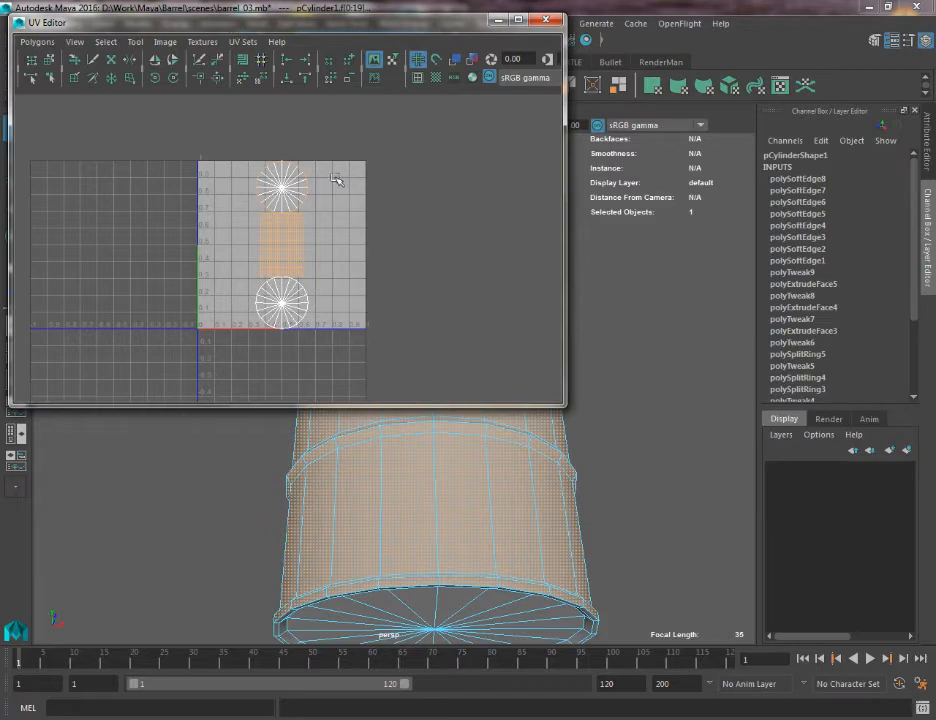
drag(238, 22, 273, 316)
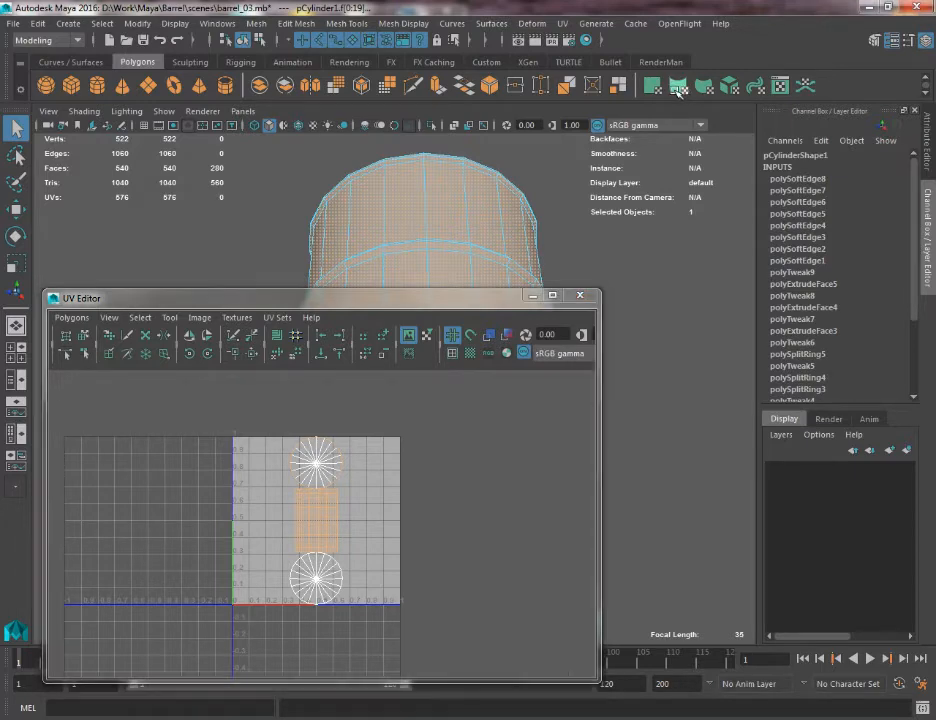
Apply a cylindrical UV mapping to the selected outer faces and examine the projection manipulator around the barrel
click(678, 90)
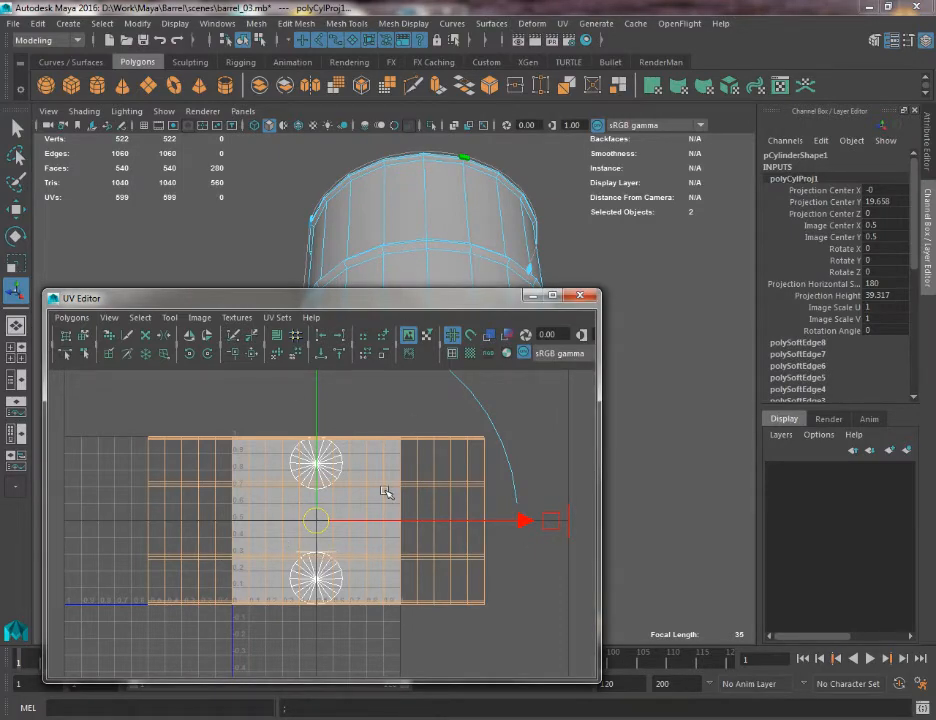
drag(364, 308, 364, 697)
alt+drag(184, 350, 234, 372)
alt+drag(290, 466, 340, 330)
alt+drag(363, 289, 190, 282)
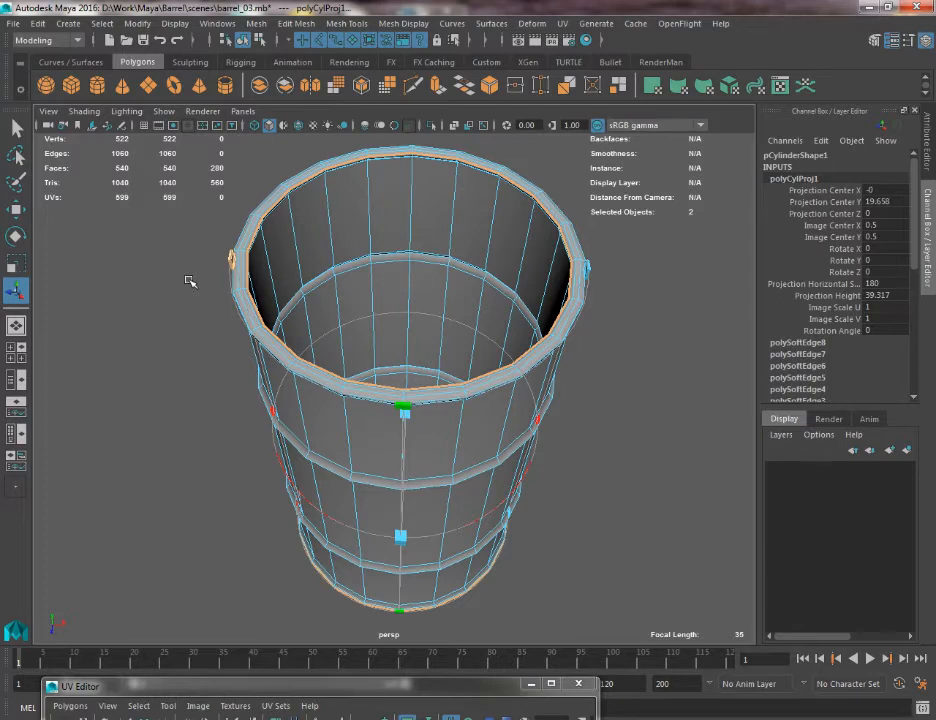
scroll(210, 265, down, 3)
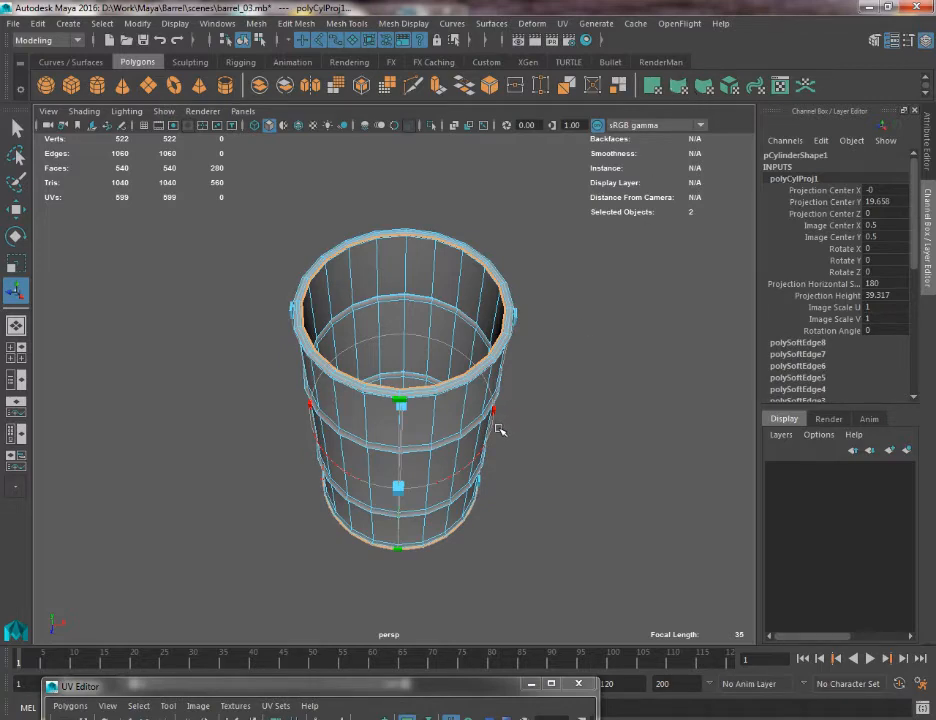
Enlarge the UV Editor and turn on shaded display of the UVs
drag(388, 688, 365, 32)
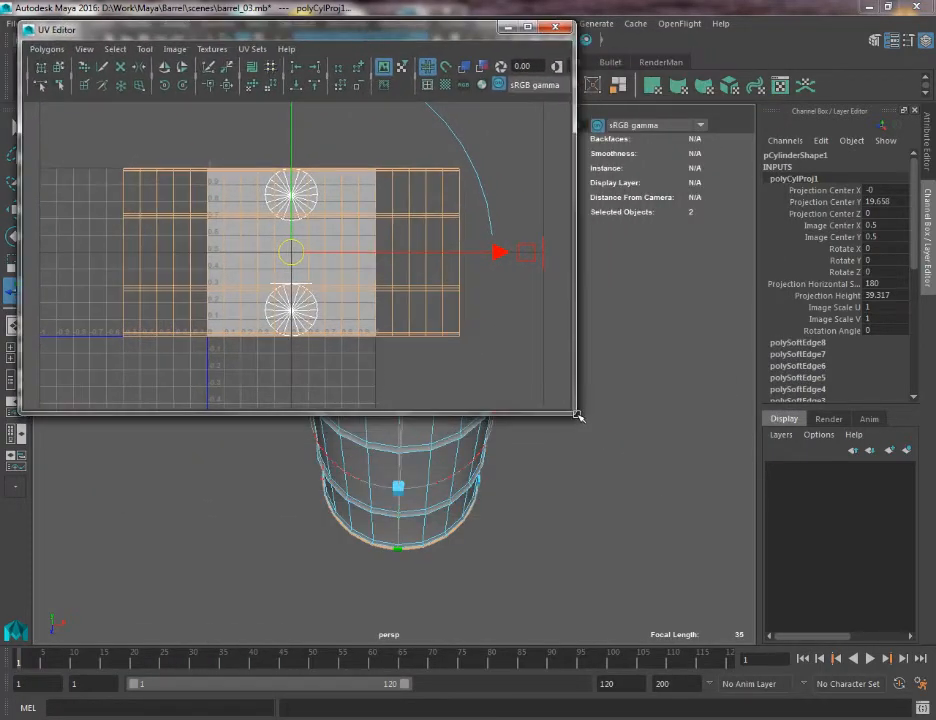
drag(577, 414, 843, 655)
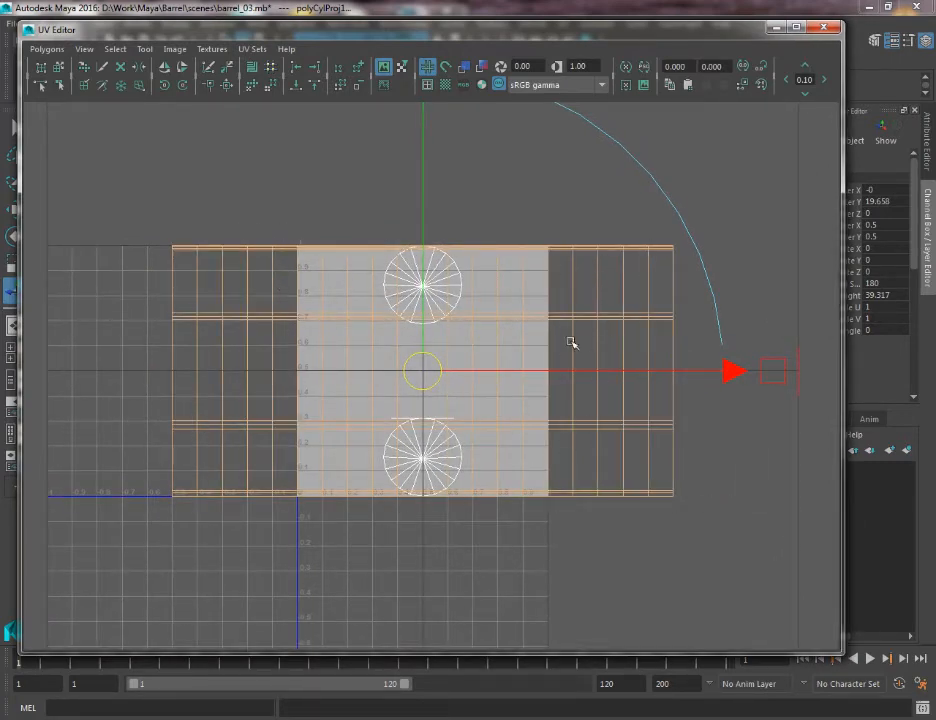
click(464, 67)
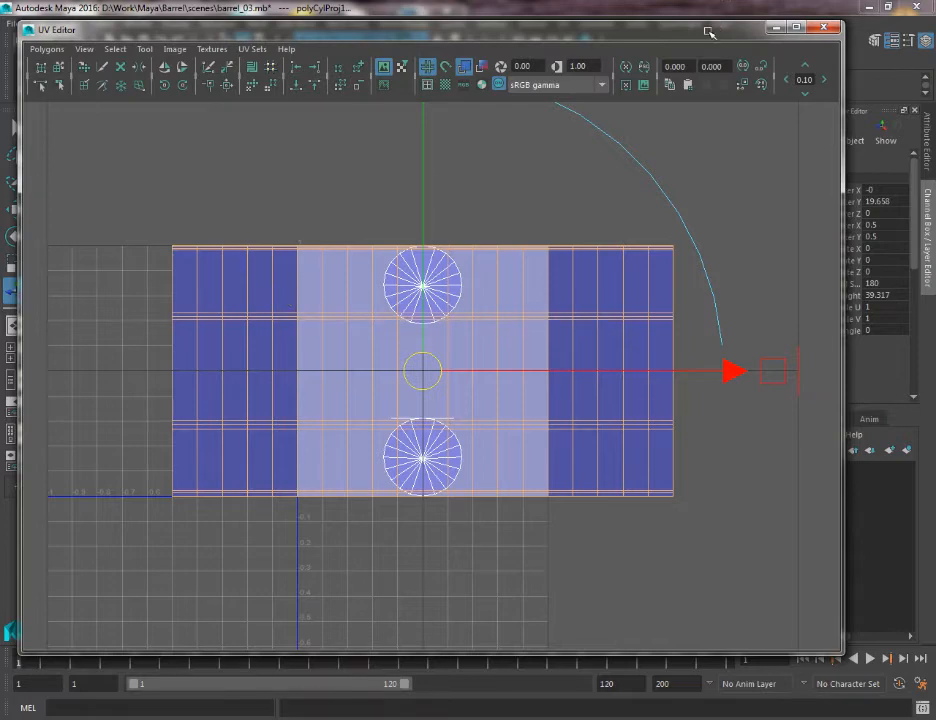
Compare the layout with the barrel, then try flipping the selected UVs horizontally and flip them back
drag(709, 32, 703, 590)
scroll(375, 355, up, 4)
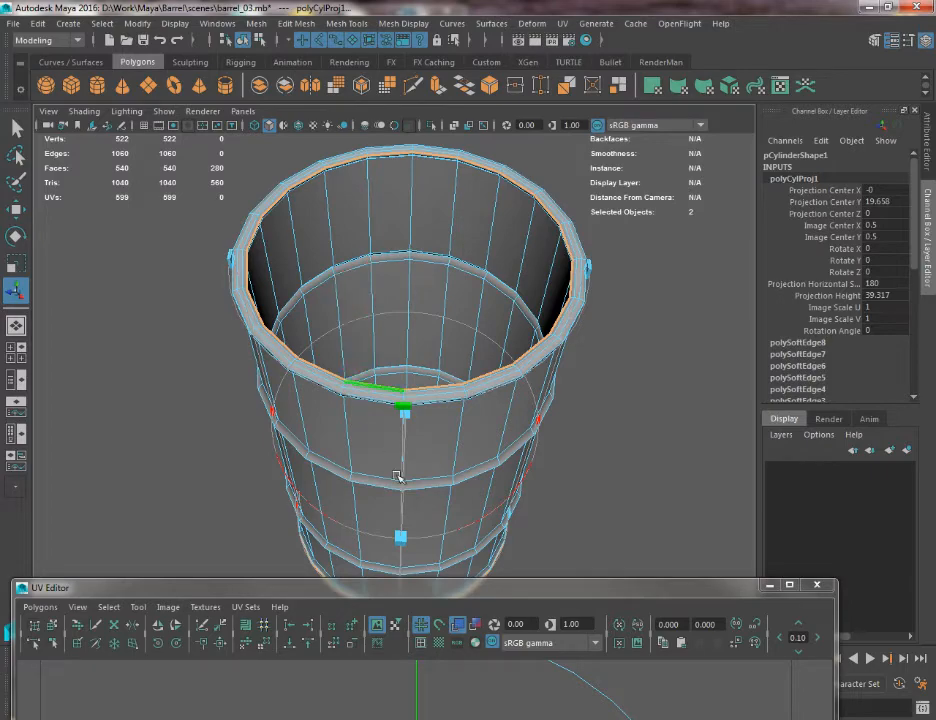
drag(443, 589, 450, 75)
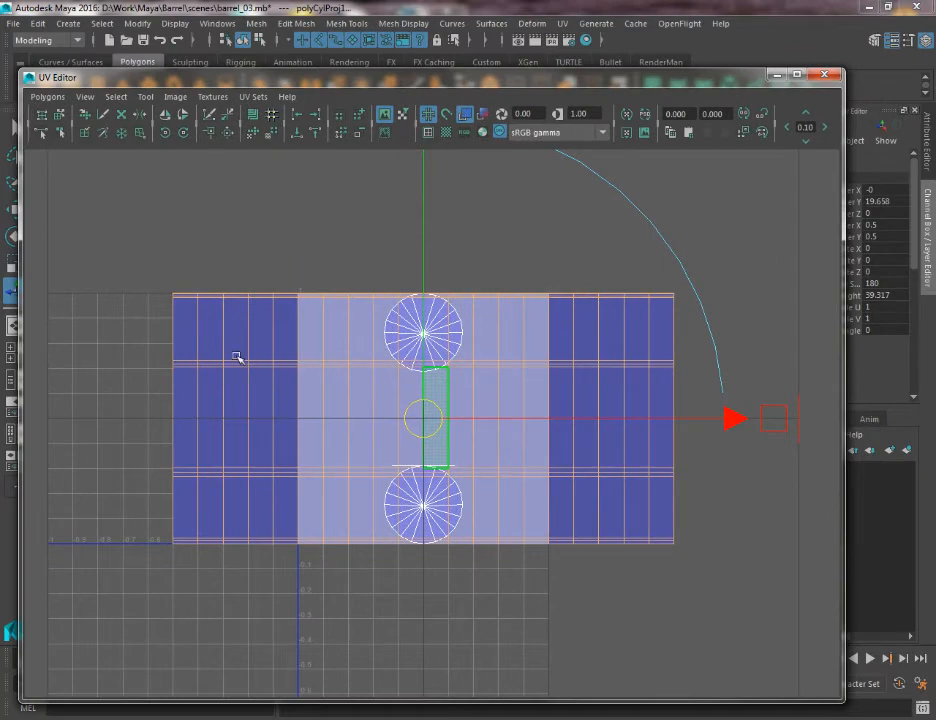
click(166, 115)
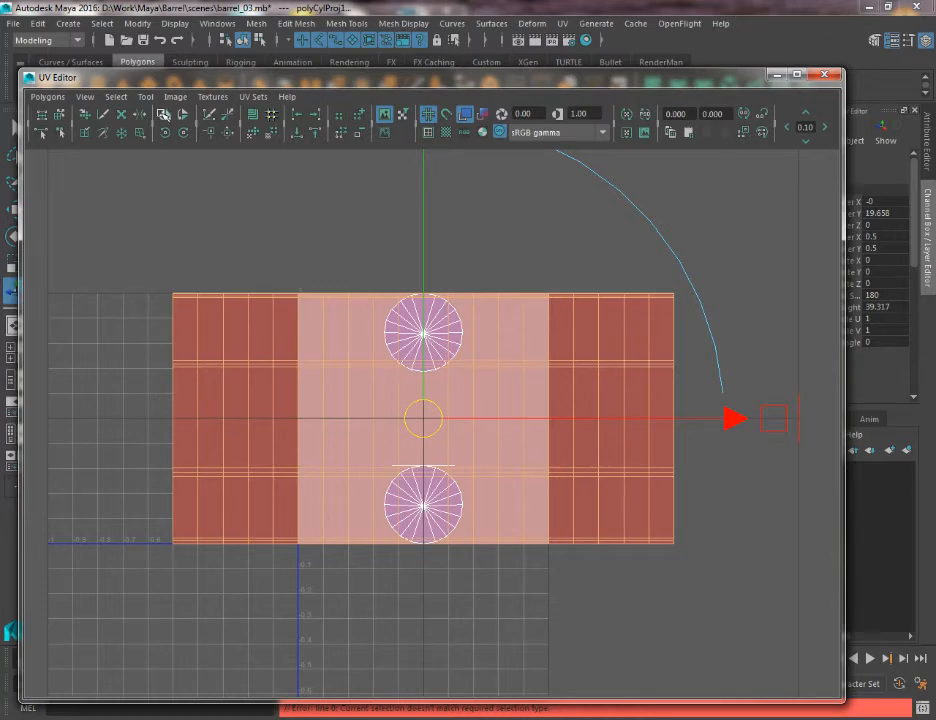
click(162, 113)
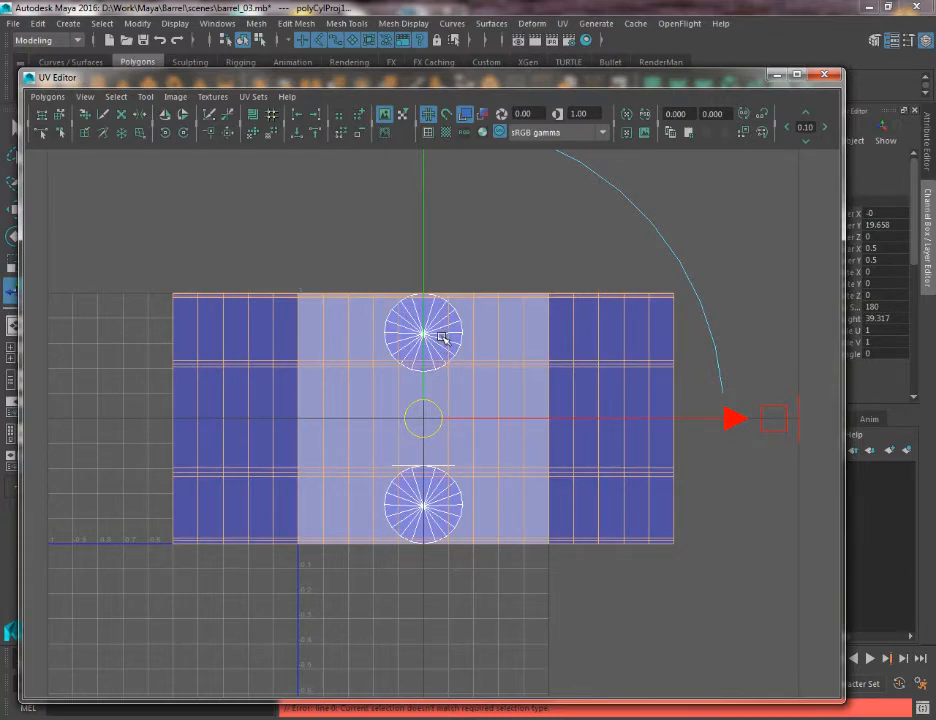
click(166, 114)
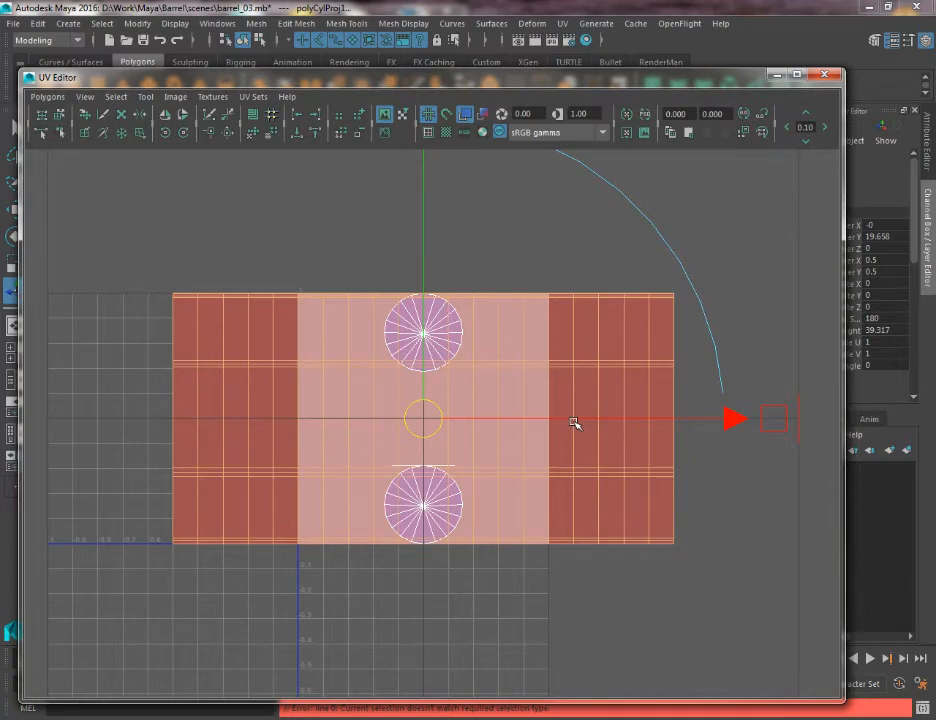
click(168, 116)
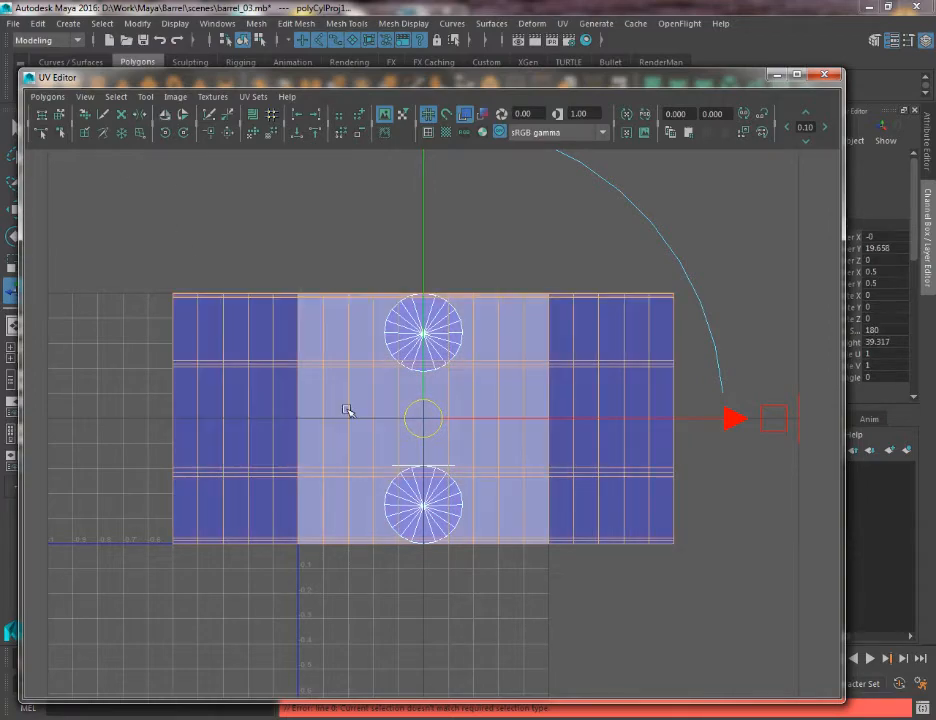
Examine the highlighted borders of the mapped faces along the barrel's top rim and bottom edge
key(w)
alt+right_drag(356, 391, 328, 376)
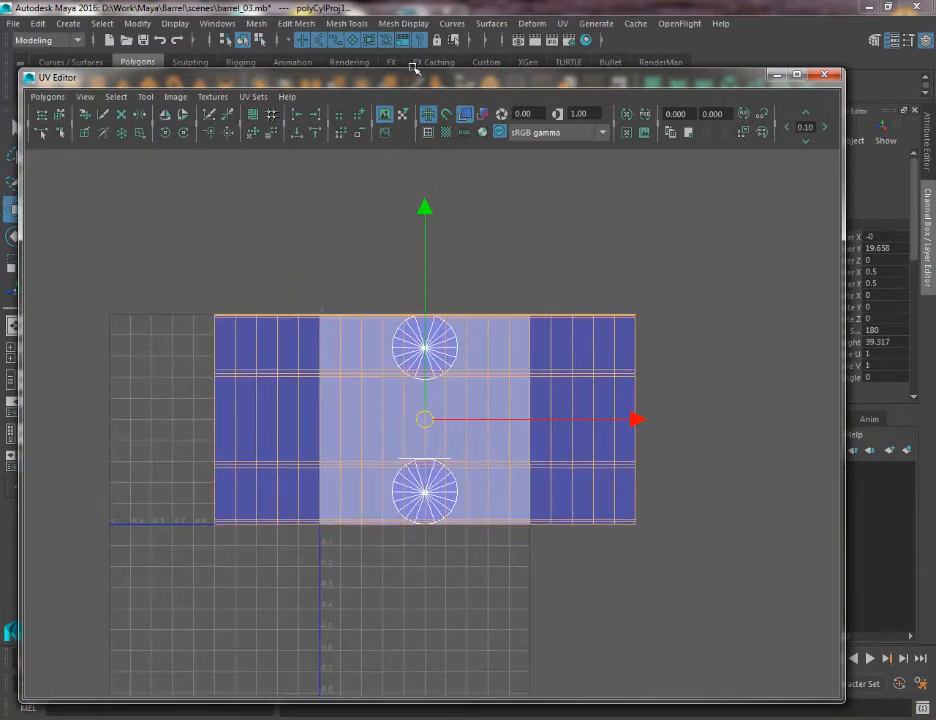
drag(411, 80, 428, 64)
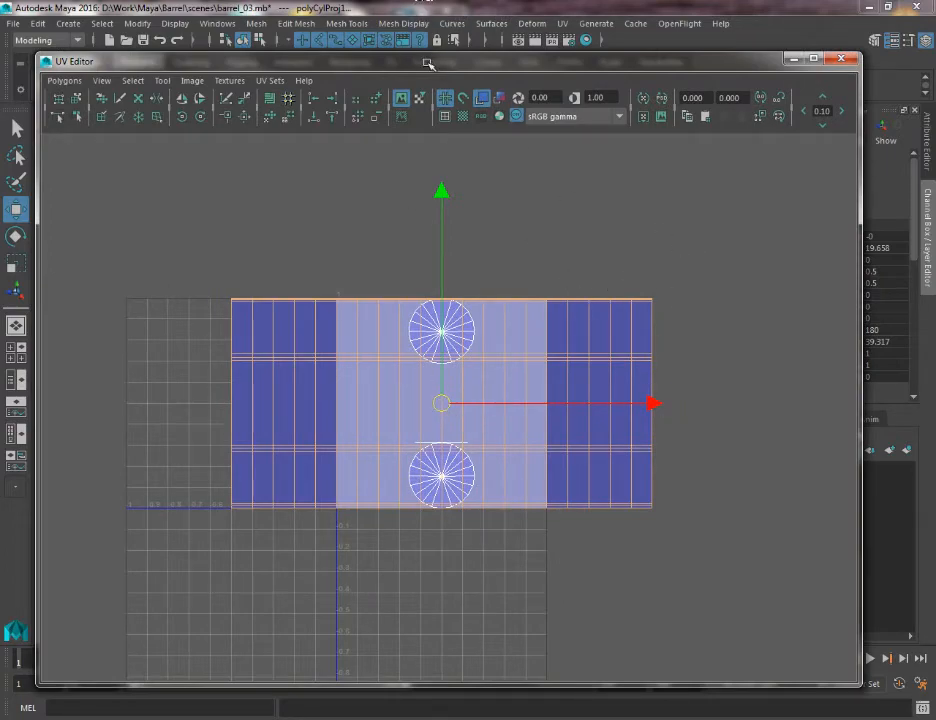
drag(428, 64, 487, 601)
alt+drag(407, 501, 554, 271)
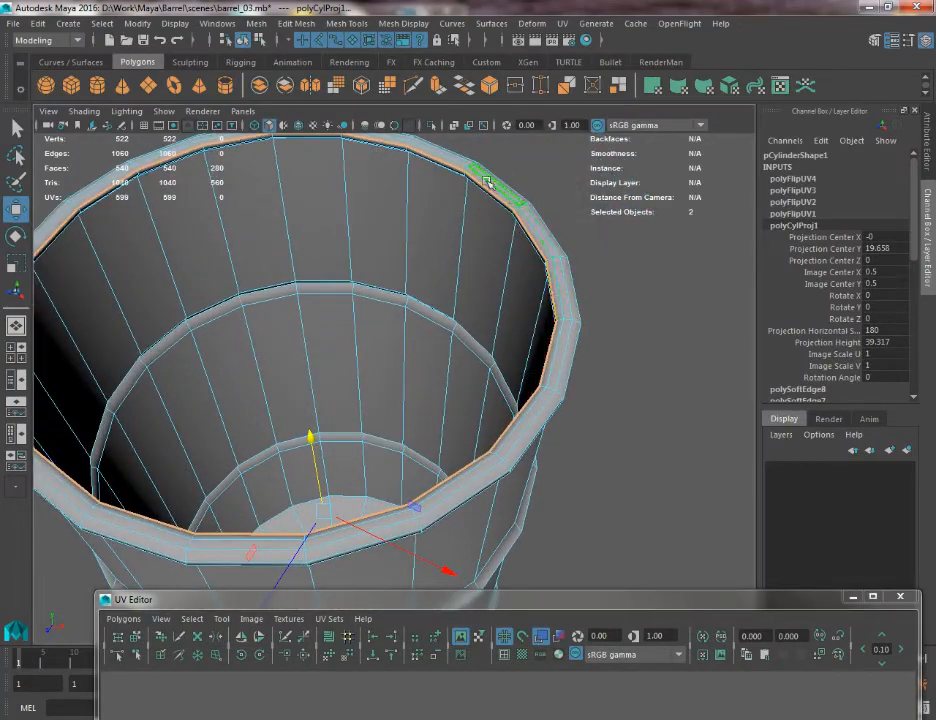
alt+drag(508, 472, 334, 345)
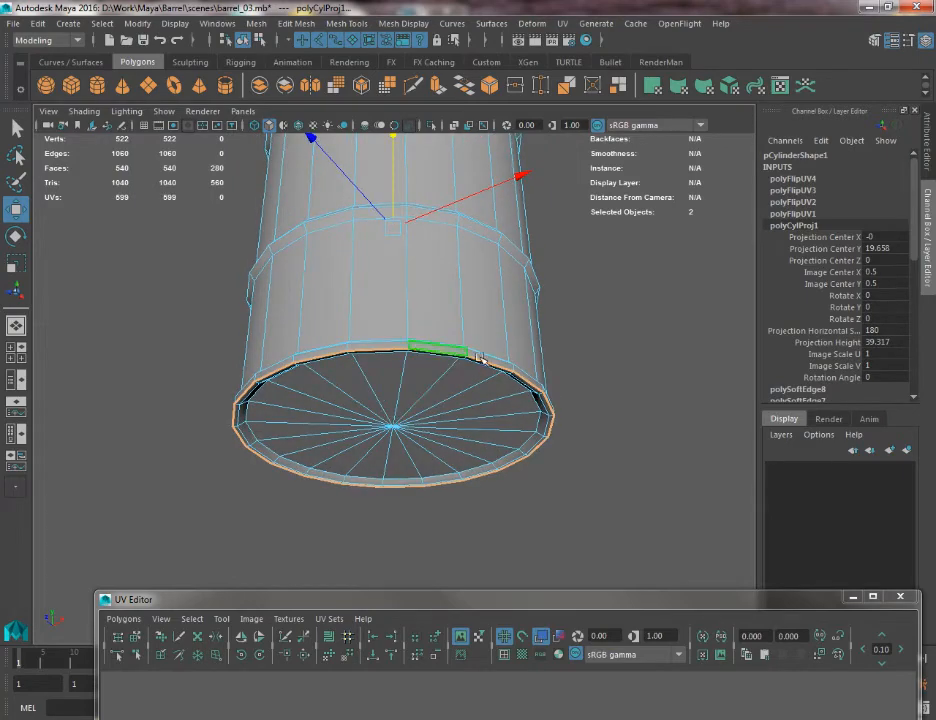
alt+drag(501, 453, 507, 344)
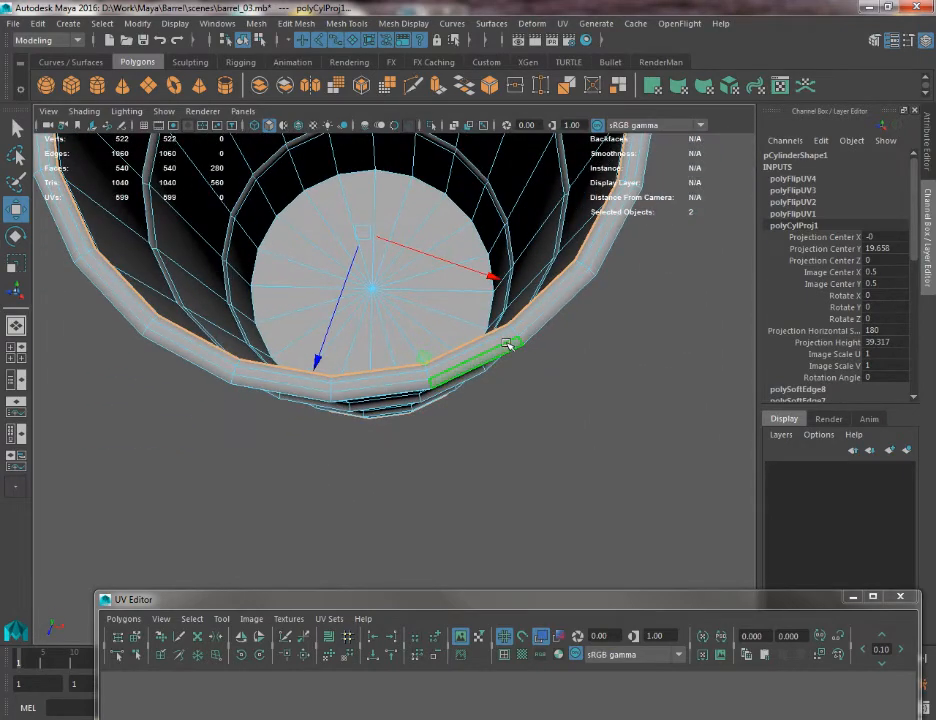
Switch to vertex selection and compare the vertices in the UV layout with those on the barrel
drag(410, 602, 351, 120)
key(q)
right_drag(493, 373, 515, 353)
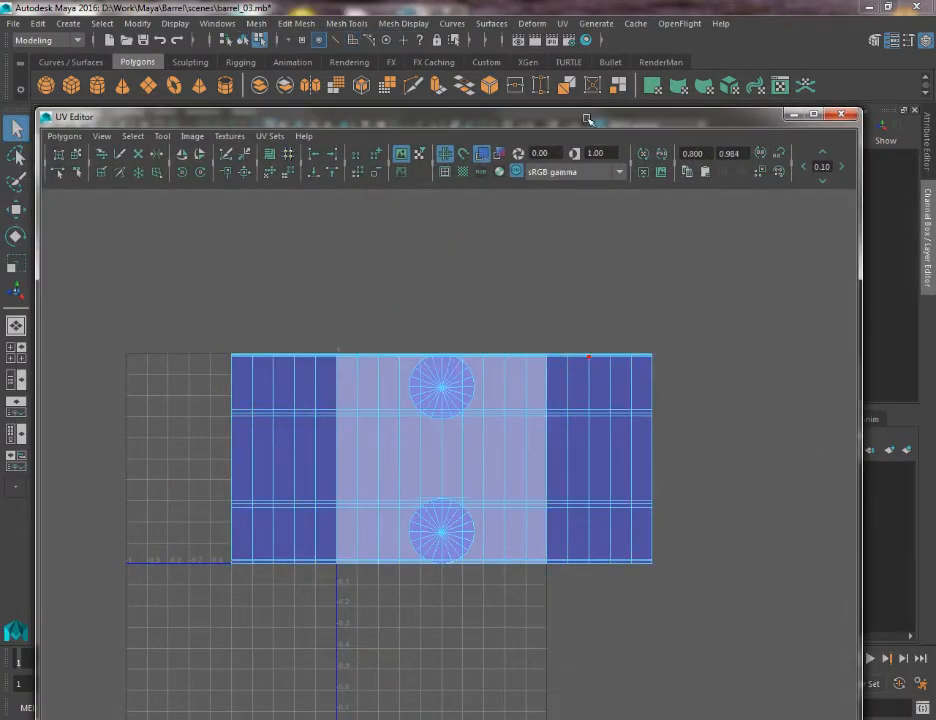
drag(587, 120, 640, 203)
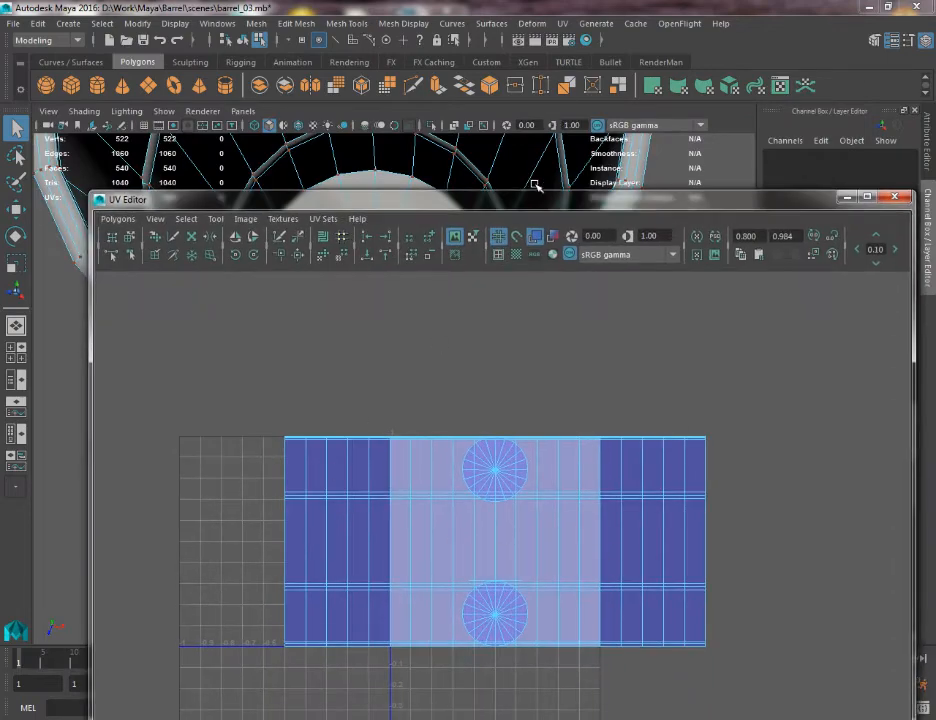
drag(347, 193, 367, 433)
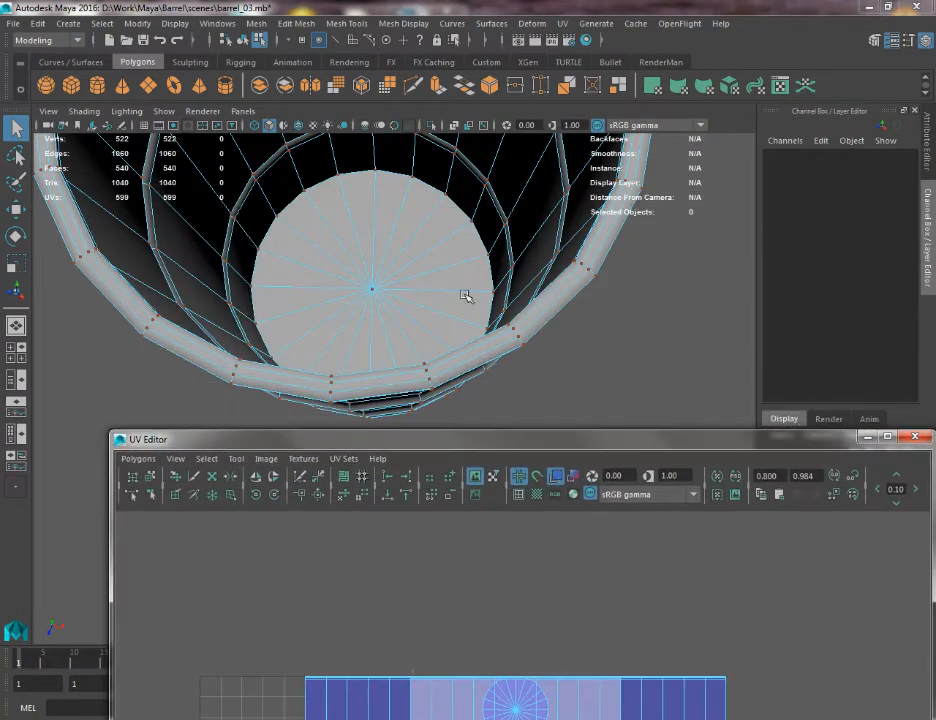
alt+drag(403, 376, 405, 335)
drag(397, 453, 315, 104)
alt+middle_drag(416, 451, 418, 412)
alt+right_drag(418, 412, 470, 420)
alt+middle_drag(470, 385, 484, 426)
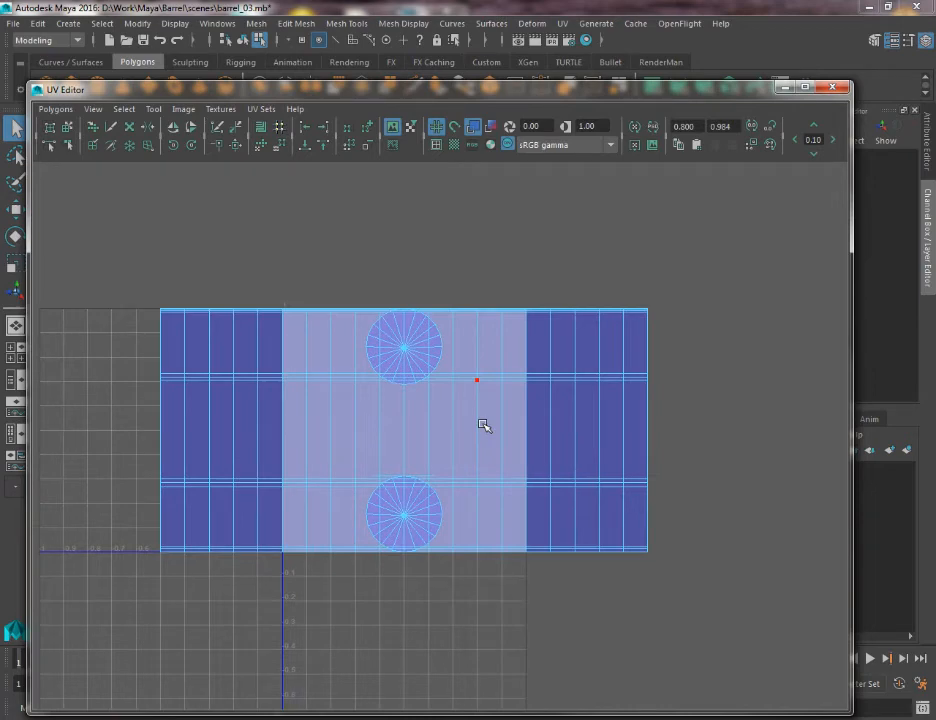
Switch to shell selection, try moving the barrel's outer UV shell, and undo the move
right_click(511, 283)
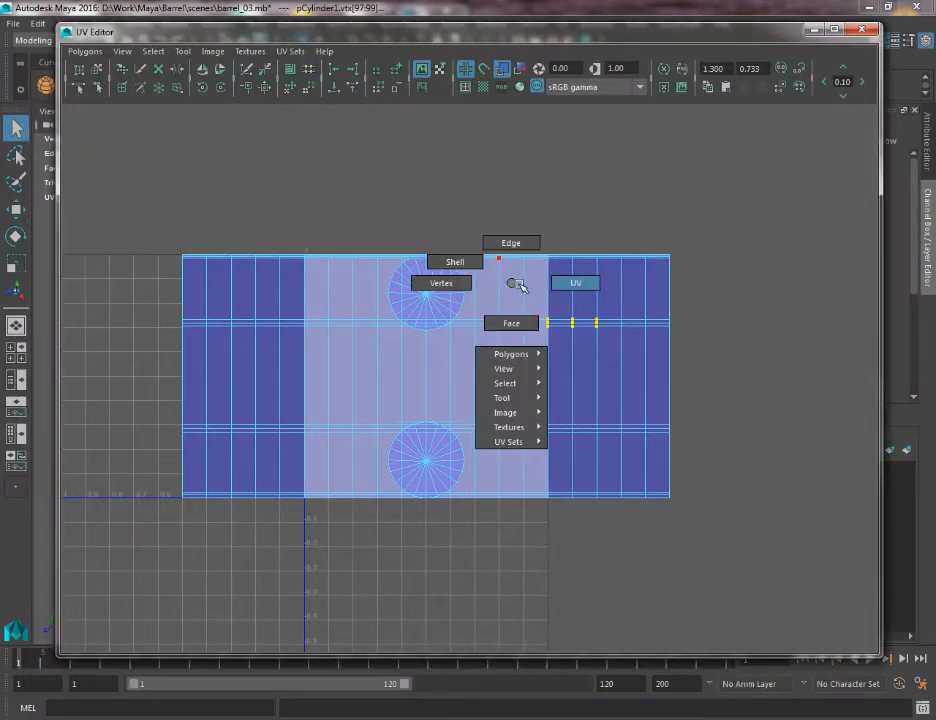
alt+middle_drag(517, 285, 502, 312)
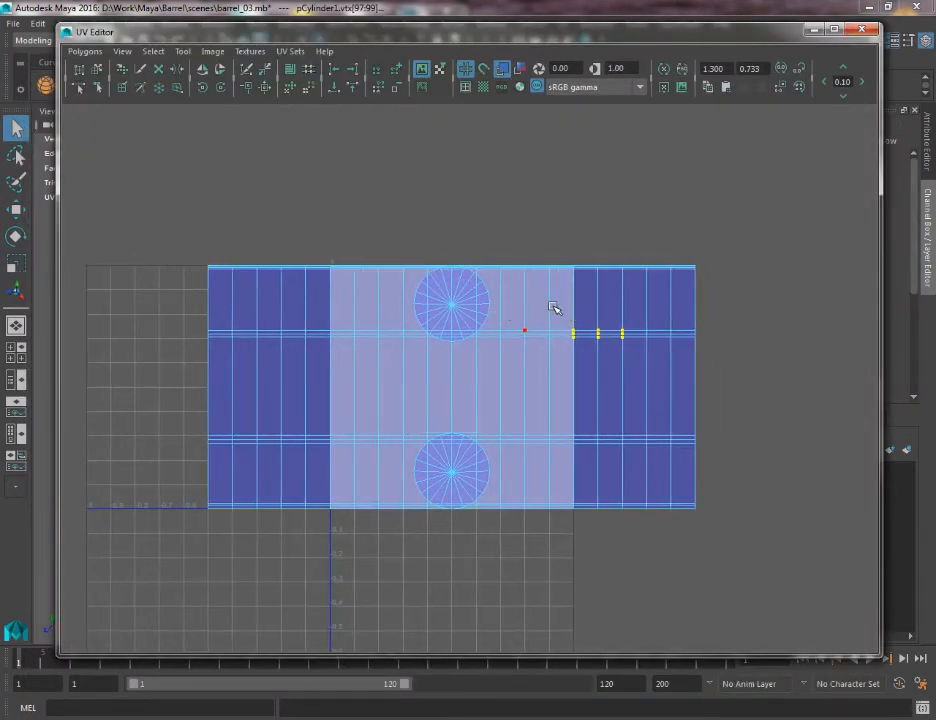
right_drag(529, 300, 463, 290)
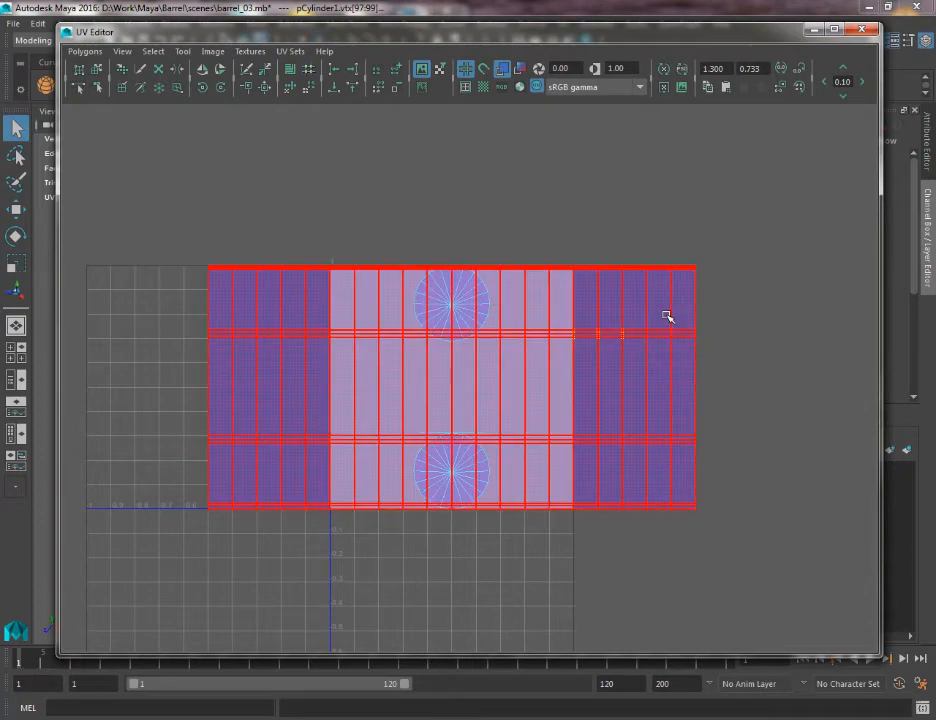
click(637, 330)
key(w)
middle_drag(520, 323, 581, 355)
drag(581, 355, 476, 332)
key(ctrl+z)
Switch to UV selection, try moving the two outermost UV columns at the shell's far end, and undo the move
right_drag(587, 305, 650, 293)
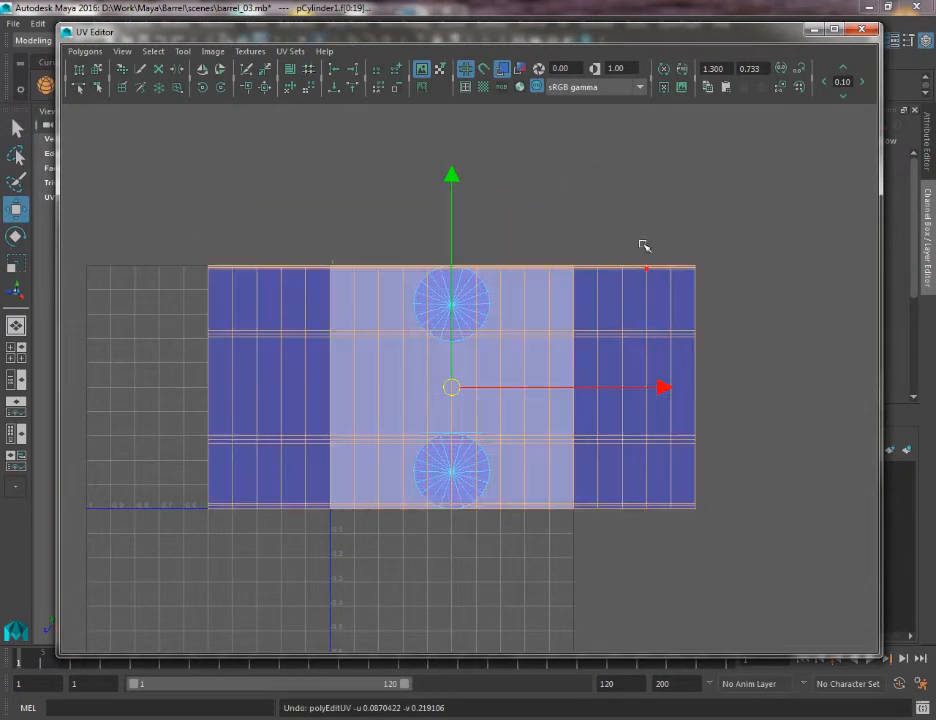
drag(671, 226, 840, 562)
drag(683, 387, 696, 412)
key(ctrl+z)
alt+middle_drag(633, 321, 515, 360)
alt+right_drag(515, 360, 808, 562)
alt+middle_drag(566, 394, 476, 409)
alt+right_drag(476, 409, 640, 520)
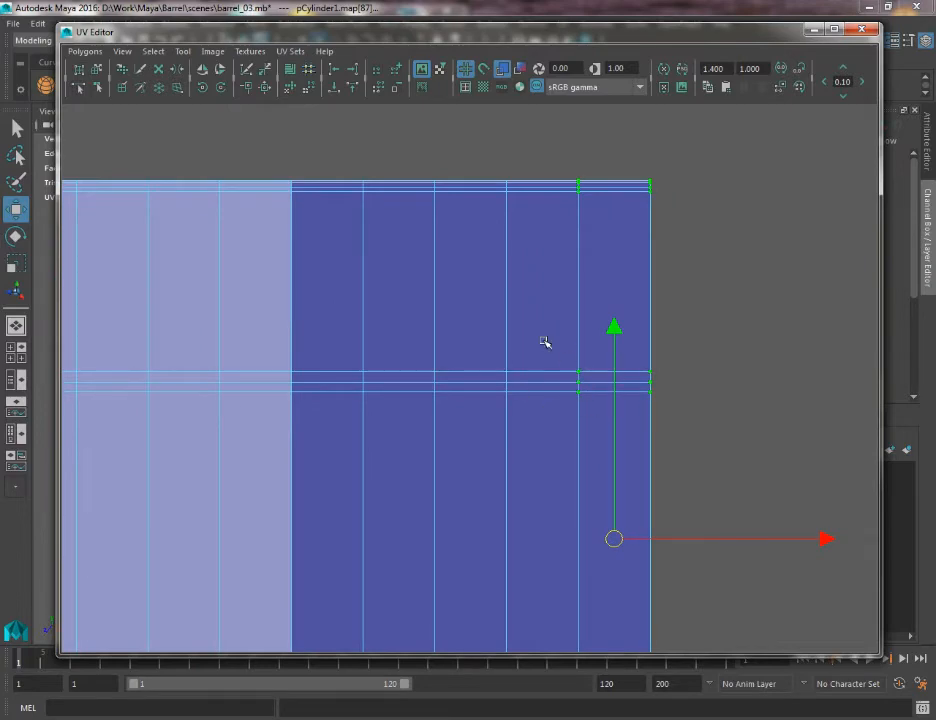
Switch to face selection, try moving a single middle-wall face in the UV layout, and undo the move
alt+right_drag(545, 342, 309, 405)
alt+middle_drag(309, 405, 422, 338)
right_drag(420, 334, 418, 376)
click(453, 313)
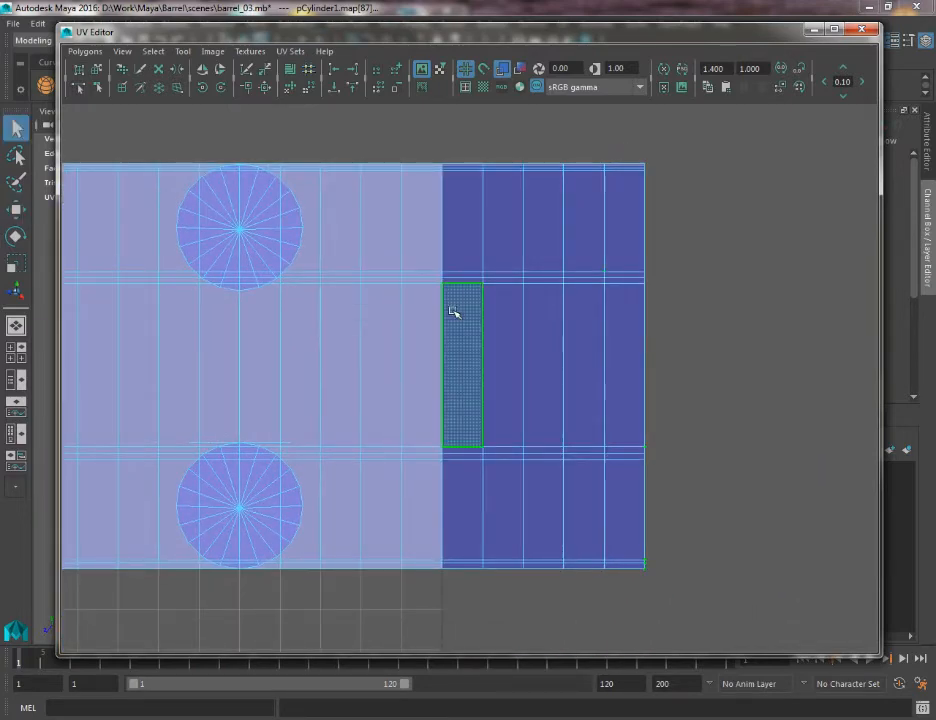
key(w)
mouse_move(462, 349)
mouse_down()
mouse_move(409, 372)
mouse_move(472, 338)
mouse_up()
key(ctrl+z)
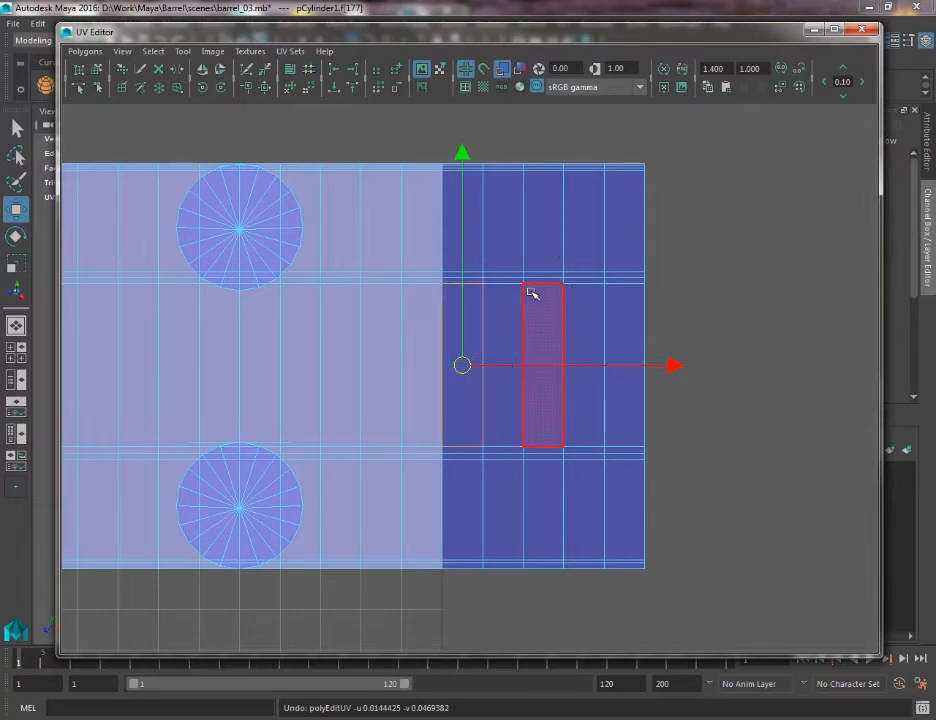
Switch to vertex selection, try moving a single vertex on the outer shell's upper ridge, and undo the move
right_drag(528, 292, 468, 292)
drag(500, 250, 543, 327)
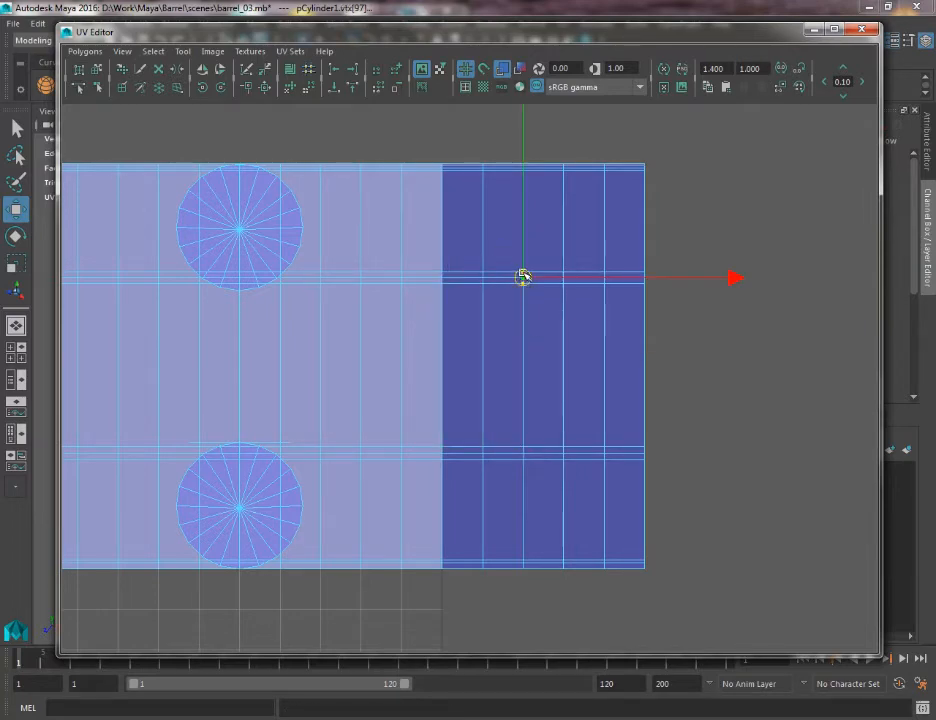
mouse_move(522, 278)
mouse_down()
mouse_move(535, 282)
mouse_move(518, 281)
mouse_move(527, 275)
mouse_up()
key(ctrl+z)
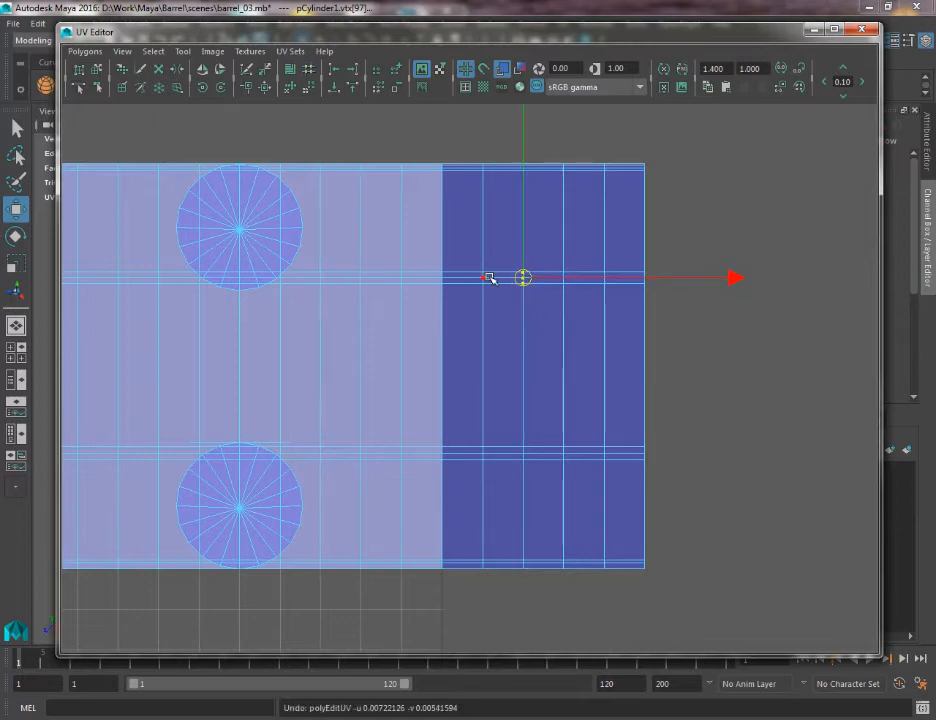
Switch to edge selection, try moving a single vertical edge in the outer shell's upper band, and undo the move
right_drag(490, 278, 487, 240)
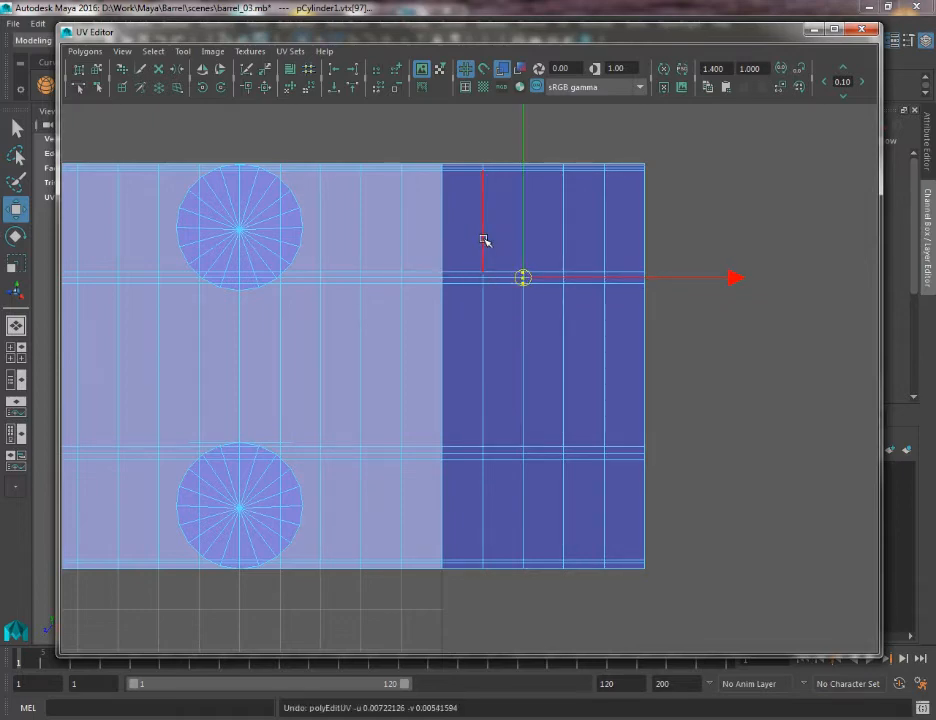
click(485, 245)
drag(505, 228, 485, 224)
key(ctrl+z)
key(a)
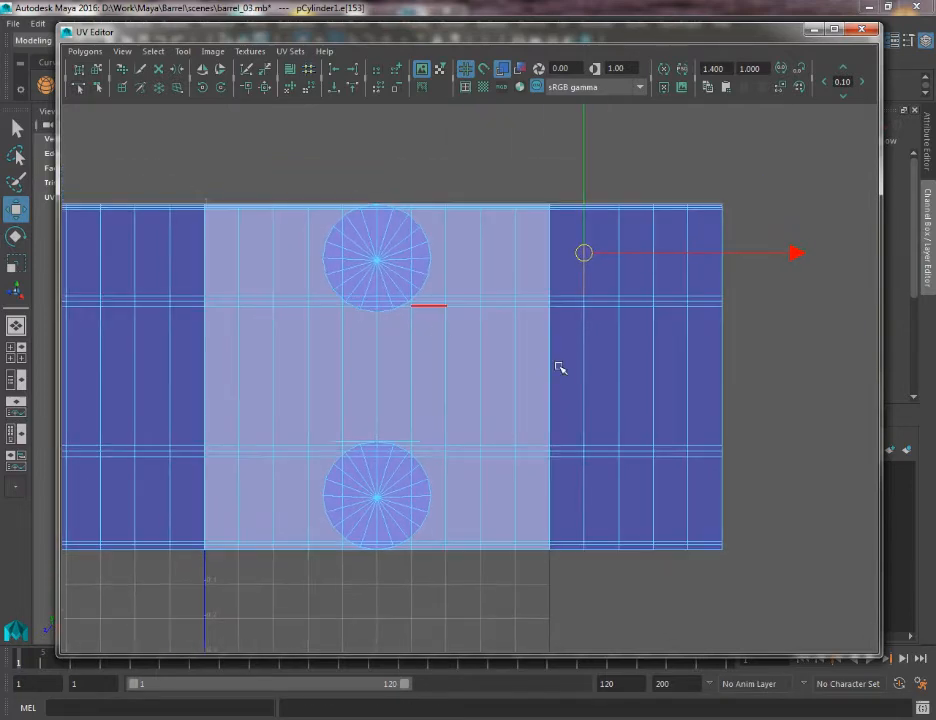
Switch to shell selection, try moving the barrel's whole outer UV shell sideways, and undo the move
key(q)
right_drag(558, 366, 461, 331)
click(511, 336)
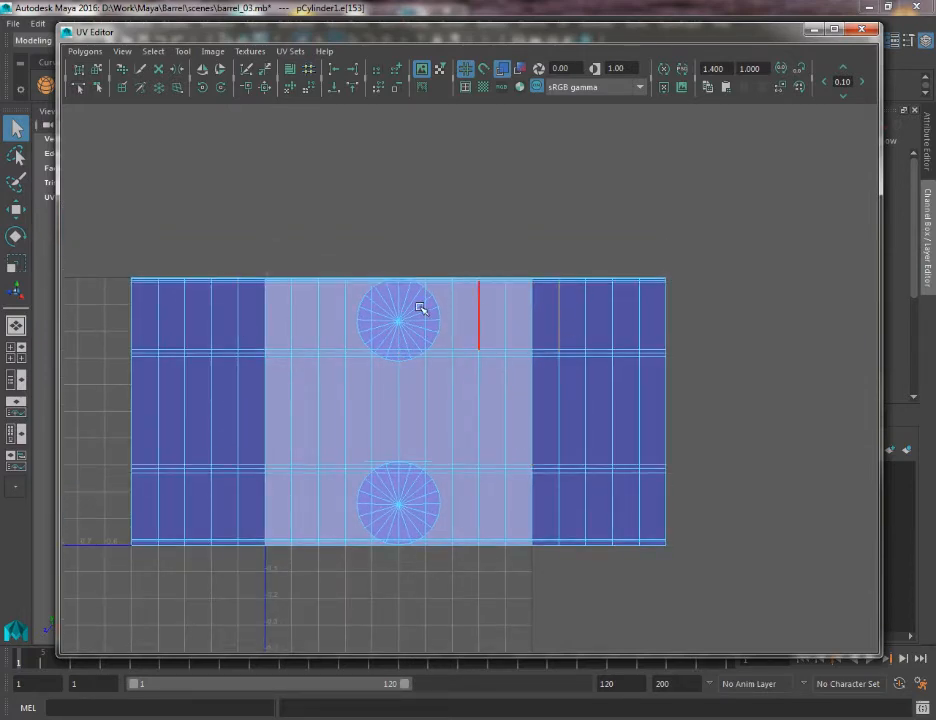
right_drag(560, 384, 562, 424)
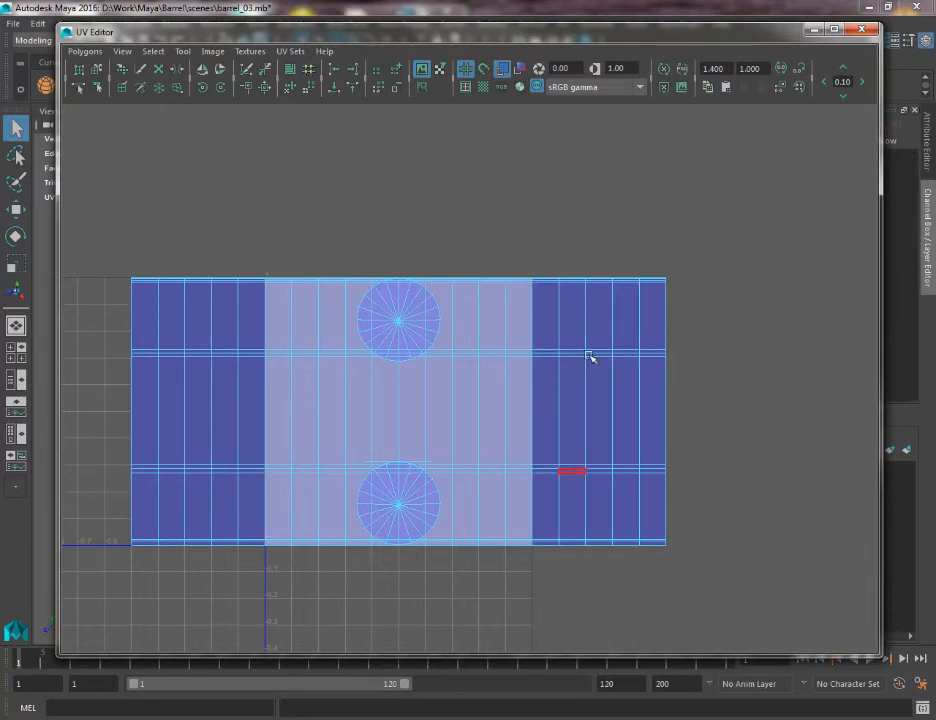
right_drag(568, 345, 575, 388)
click(520, 338)
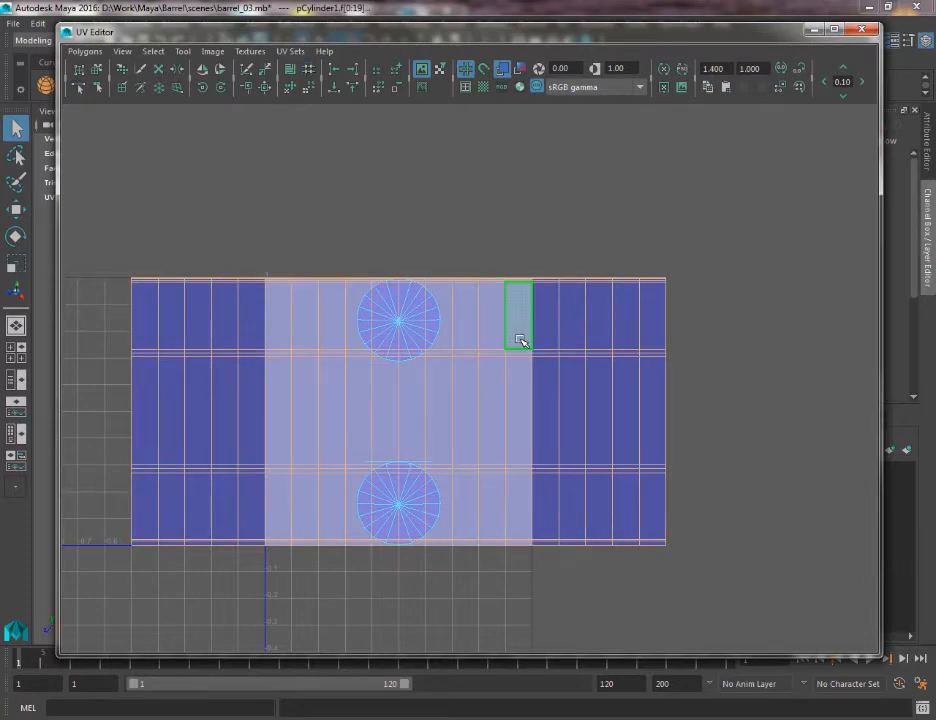
click(489, 440)
scroll(489, 447, down, 1)
key(w)
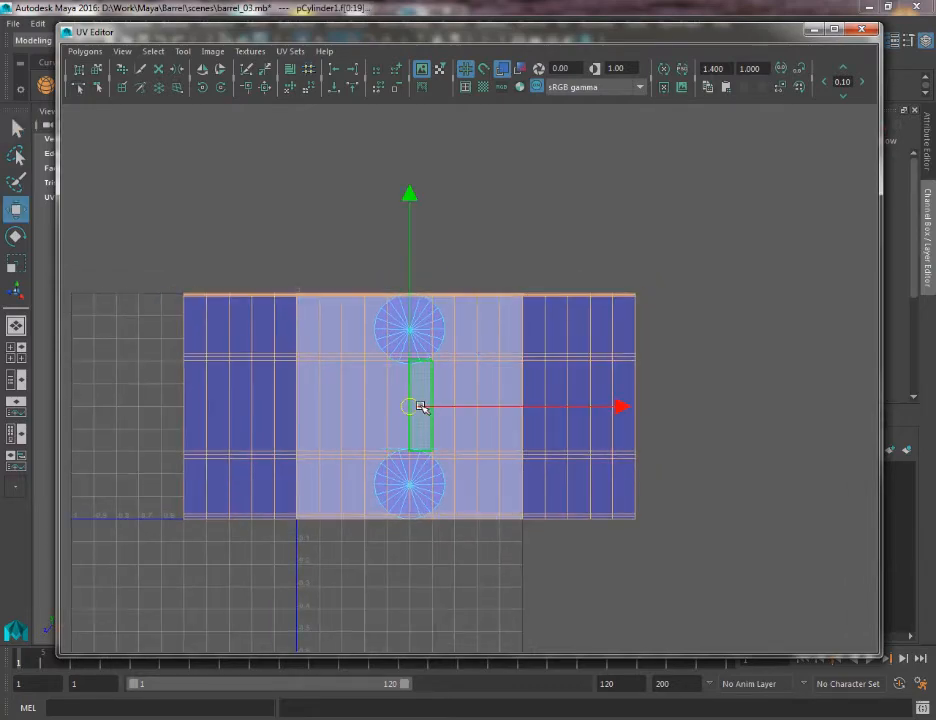
drag(421, 407, 466, 412)
key(ctrl+z)
Select the barrel's outer UV shell and move it out of the 0–1 tile to the negative U side, level with the tile
right_drag(553, 338, 524, 316)
click(490, 359)
click(498, 606)
right_click(488, 393)
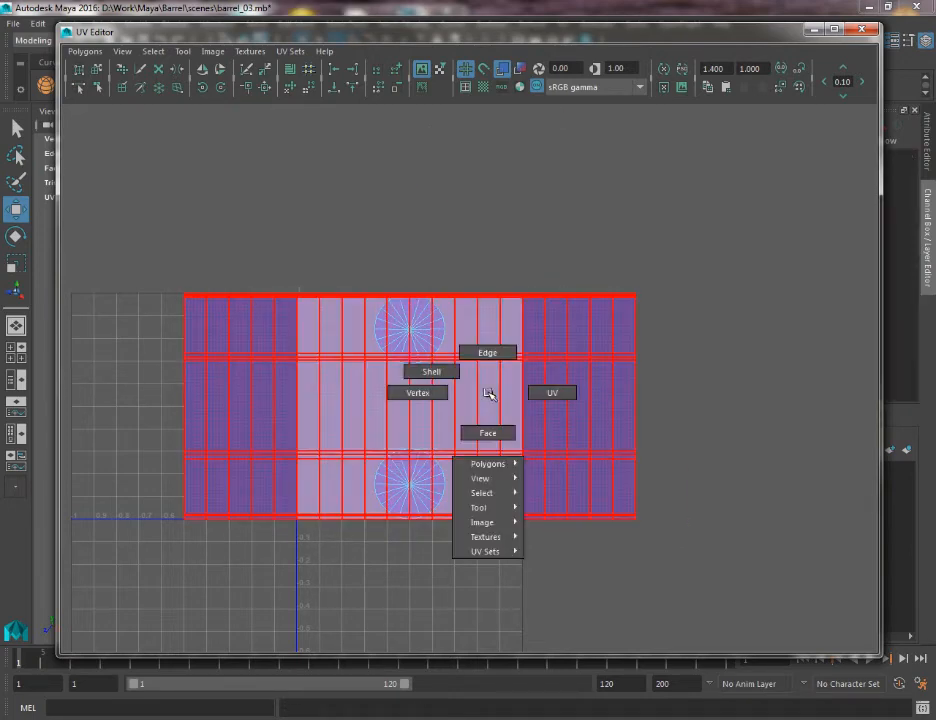
click(455, 373)
click(449, 364)
drag(416, 405, 54, 363)
alt+middle_drag(293, 385, 413, 397)
alt+right_drag(413, 397, 270, 382)
alt+middle_drag(230, 474, 297, 470)
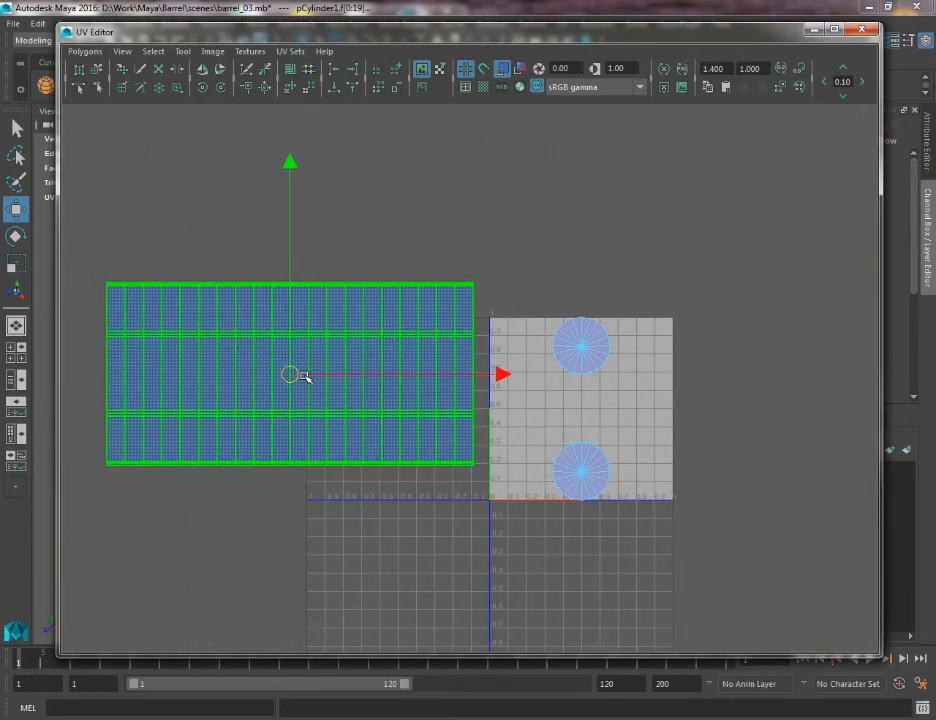
drag(299, 376, 275, 407)
Switch to UV selection and select a single UV on the outer shell's lower ridge
key(q)
right_drag(332, 373, 384, 352)
click(321, 446)
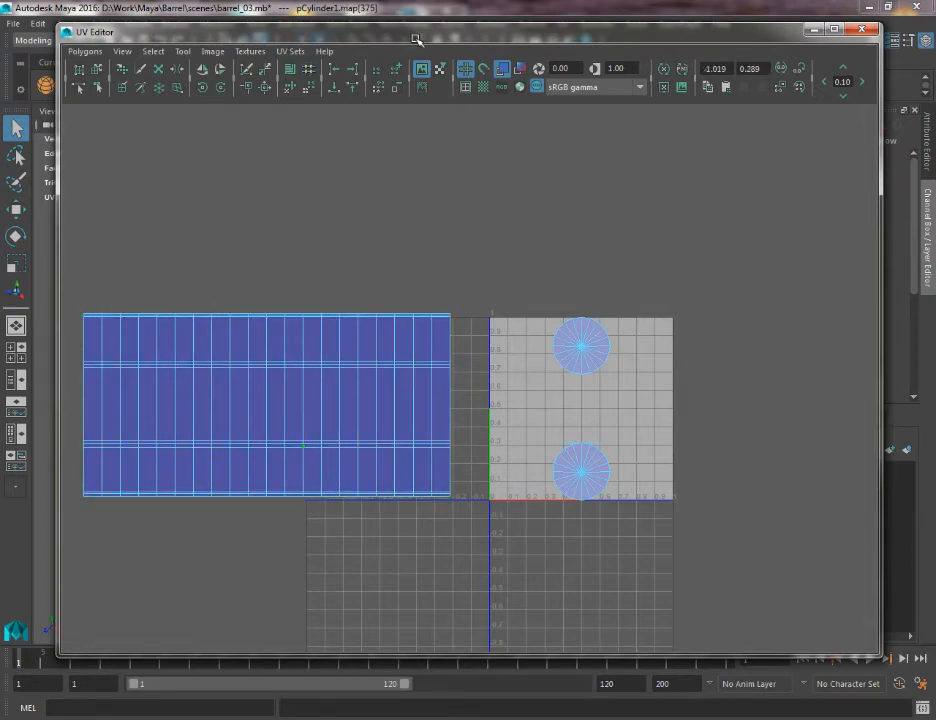
Uncover the viewport, switch to face selection, and select one face of the barrel's inner wall just above the bottom
drag(417, 40, 413, 516)
alt+drag(407, 366, 453, 330)
alt+drag(361, 296, 366, 255)
right_drag(366, 255, 375, 291)
scroll(395, 309, up, 3)
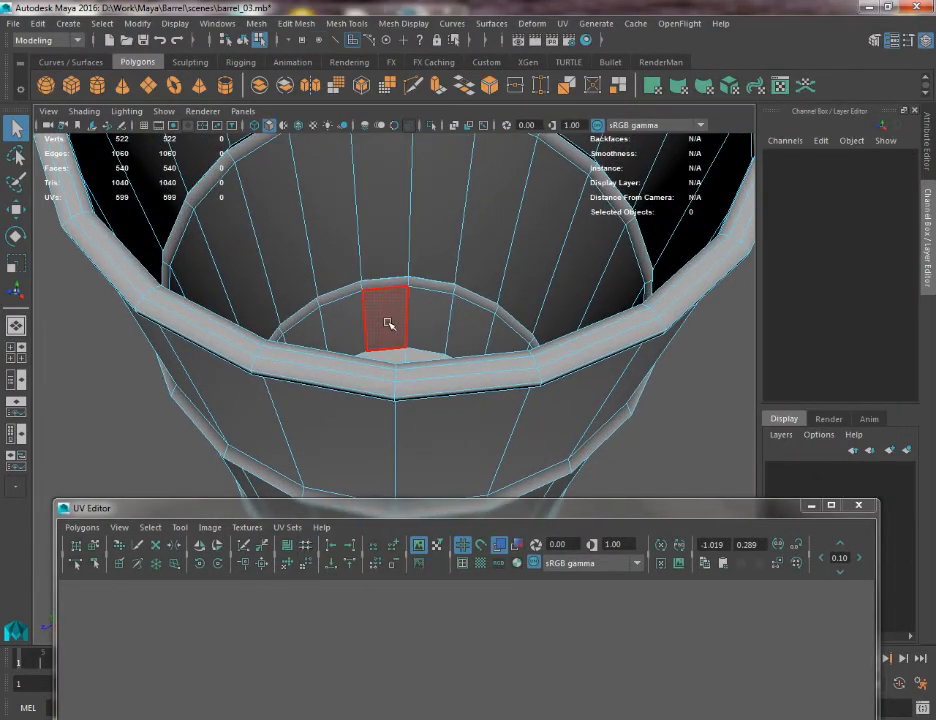
click(388, 323)
alt+drag(330, 280, 535, 476)
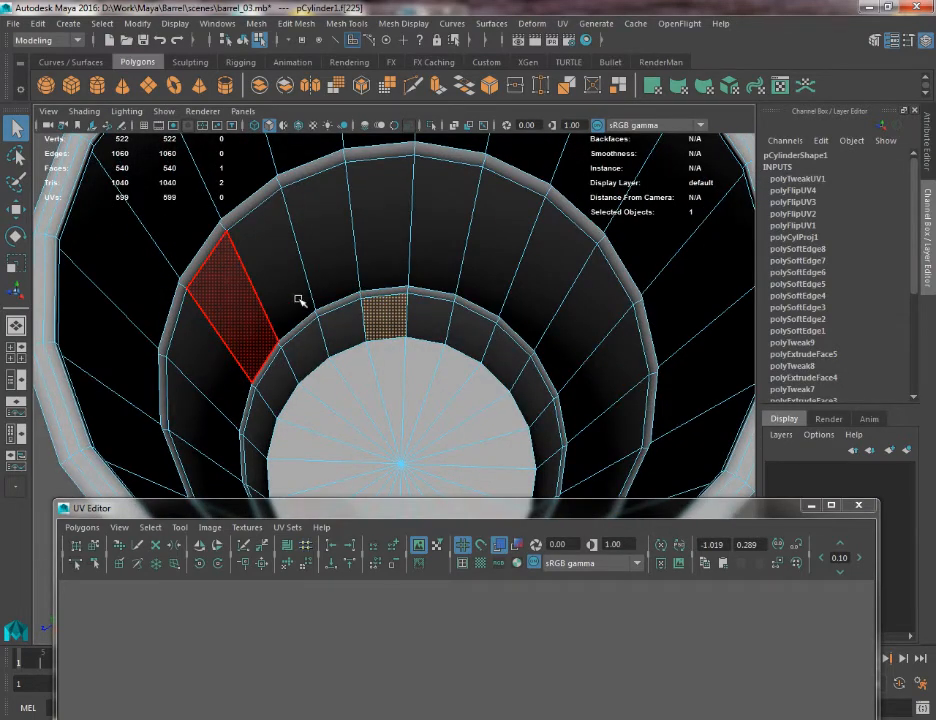
alt+drag(300, 300, 330, 285)
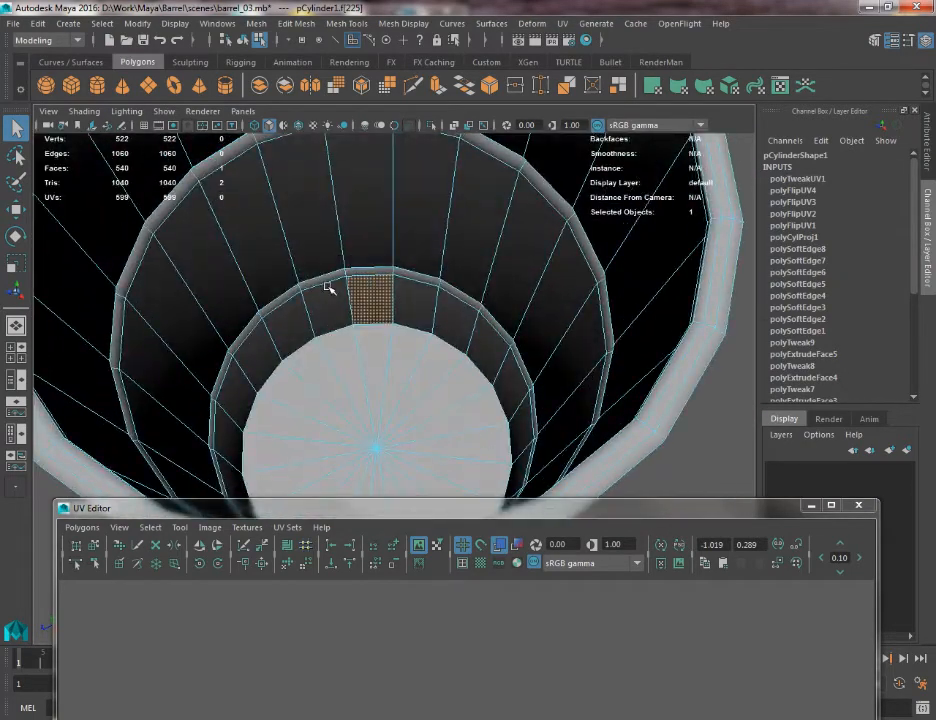
scroll(368, 328, down, 5)
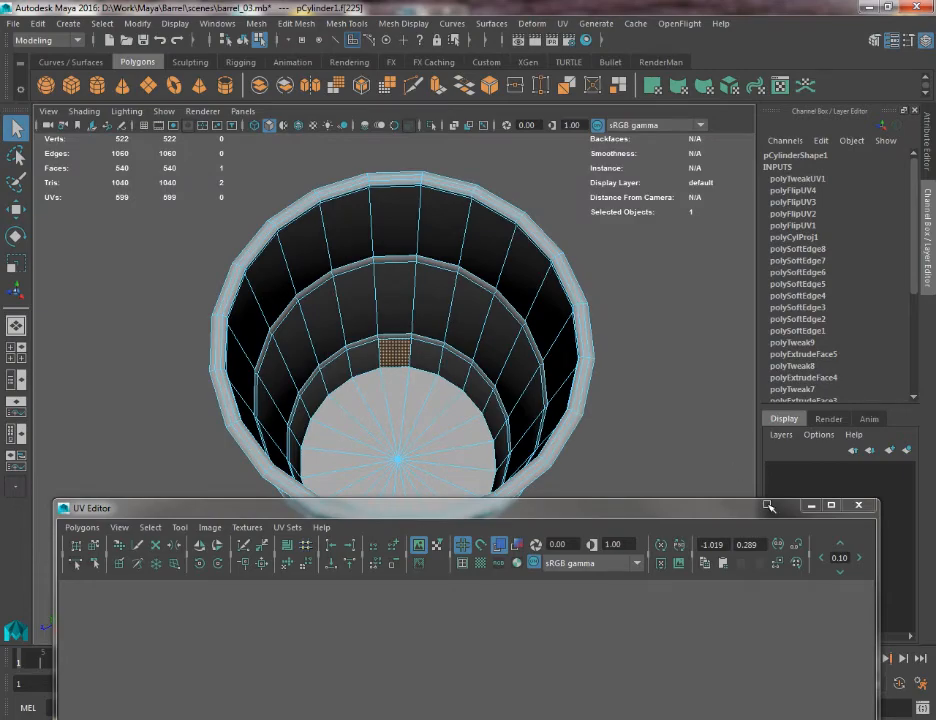
Move the UV Editor further out of the way and extend the selection to the full face loop around the lowest inner-wall band
drag(768, 507, 781, 621)
scroll(482, 530, up, 5)
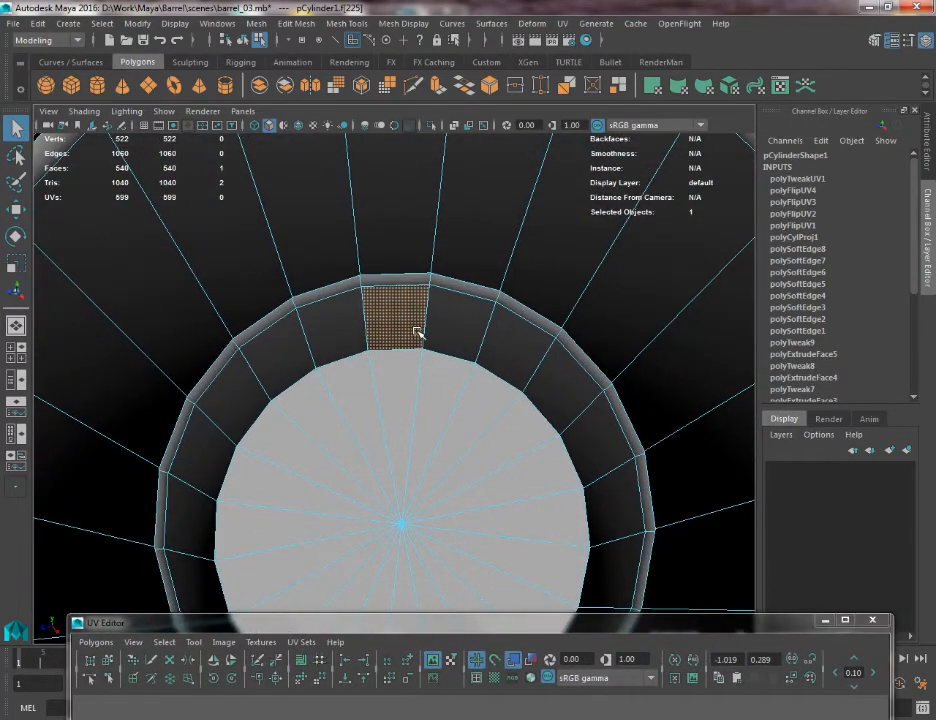
scroll(418, 333, up, 8)
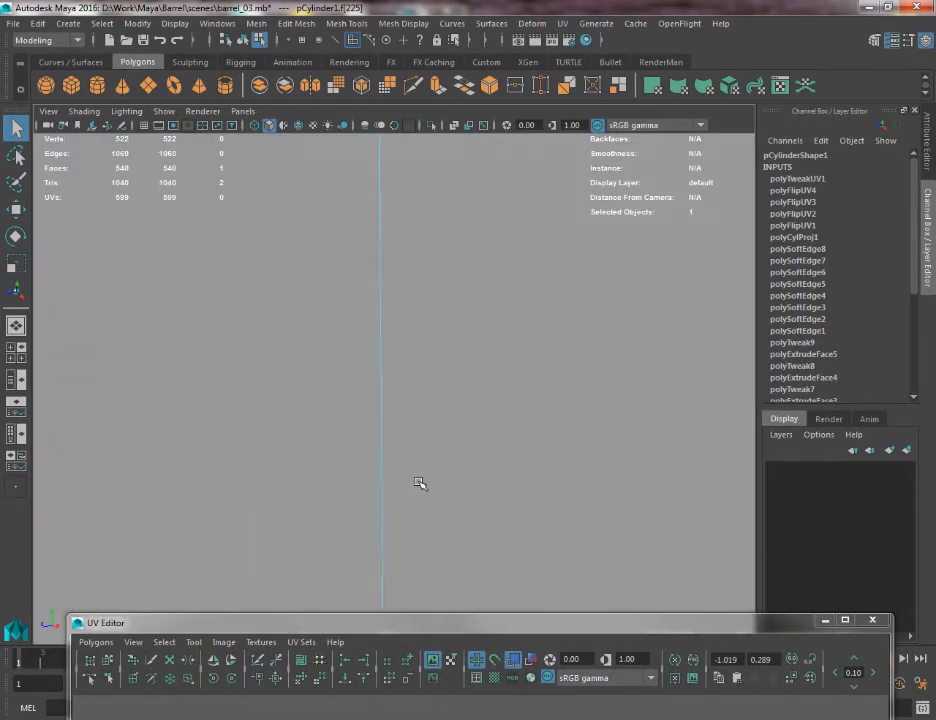
scroll(460, 495, down, 4)
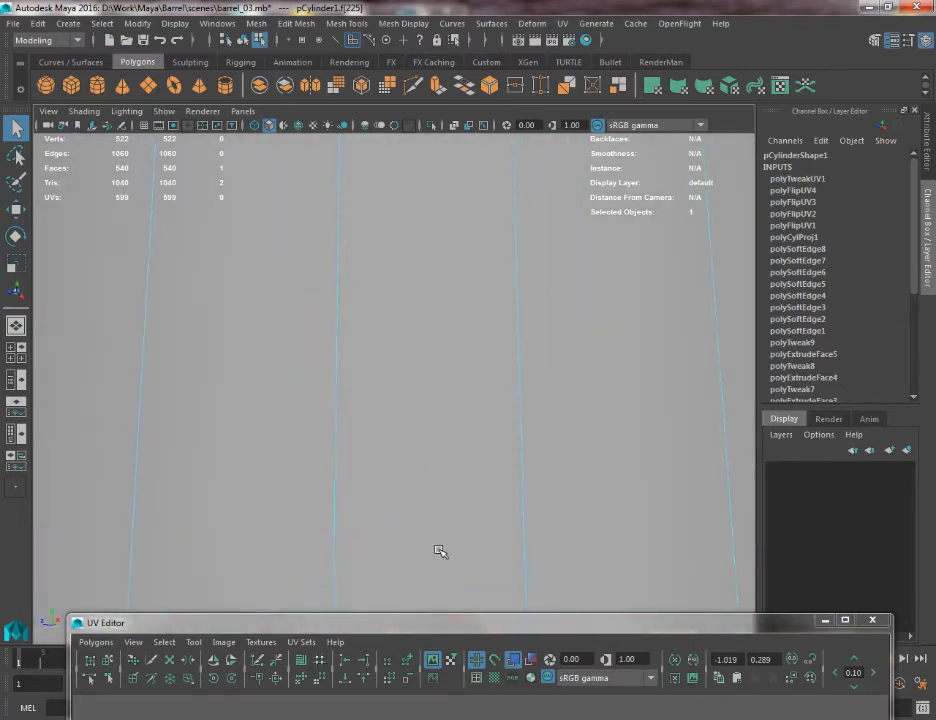
alt+middle_drag(440, 551, 440, 615)
alt+middle_drag(452, 270, 464, 422)
alt+middle_drag(418, 245, 424, 470)
scroll(424, 470, down, 8)
alt+middle_drag(376, 242, 382, 153)
scroll(396, 506, up, 3)
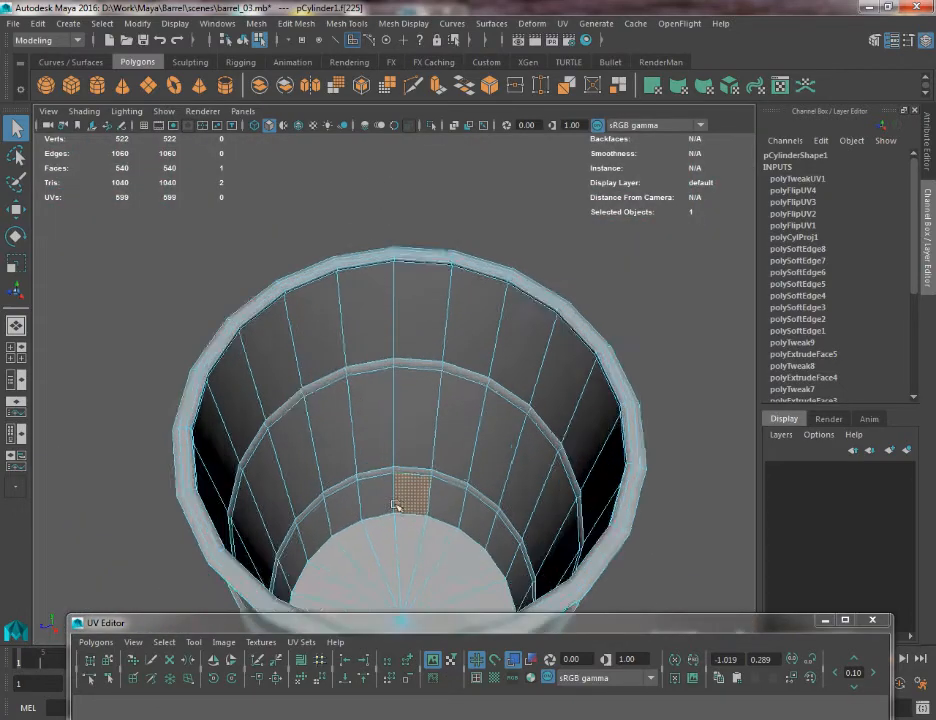
scroll(396, 506, up, 3)
alt+middle_drag(355, 418, 344, 309)
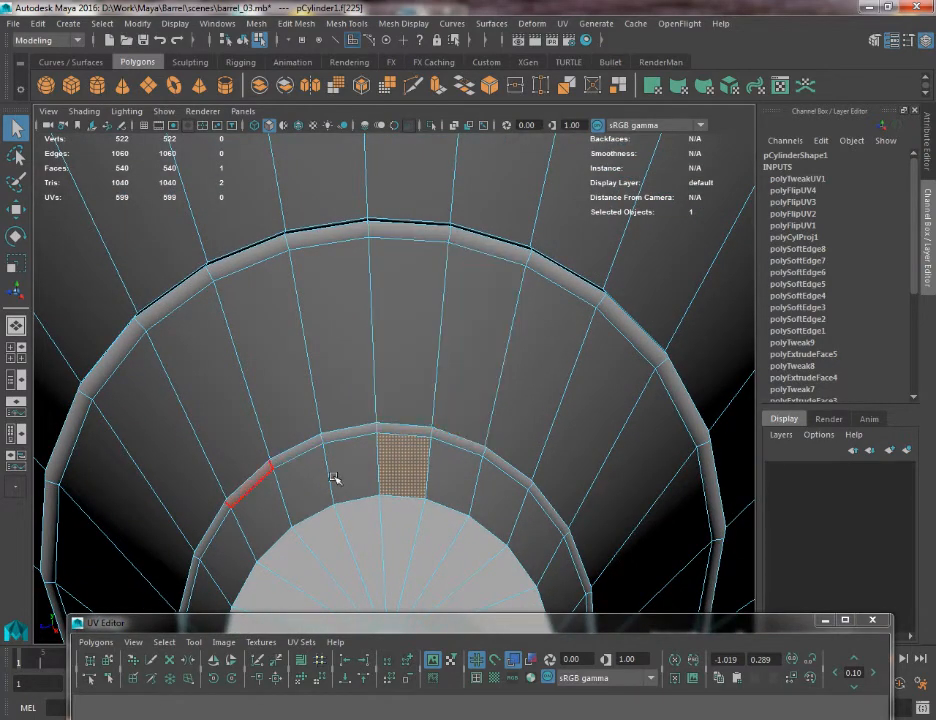
shift+double_click(376, 462)
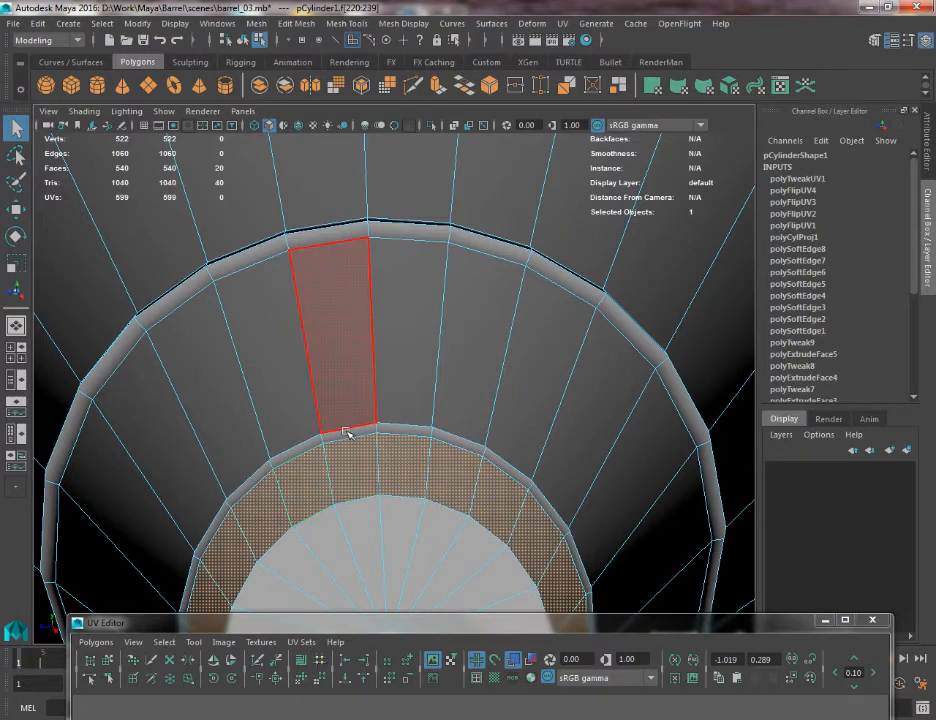
Add the lower inner ridge's two narrow face loops and the middle inner-wall face loop to the selection
scroll(392, 428, up, 10)
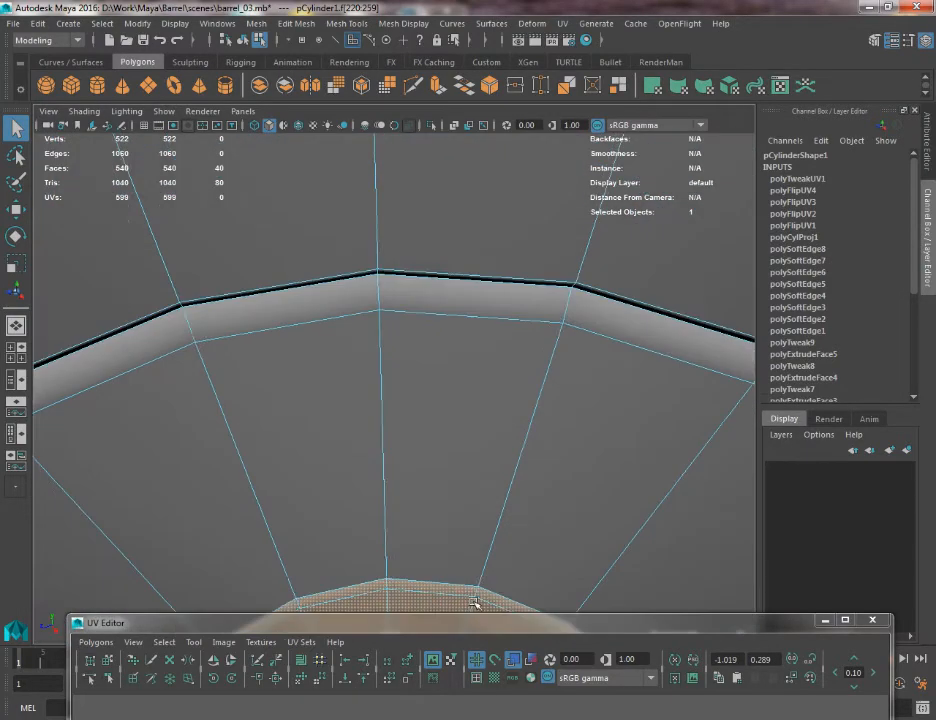
scroll(407, 359, down, 4)
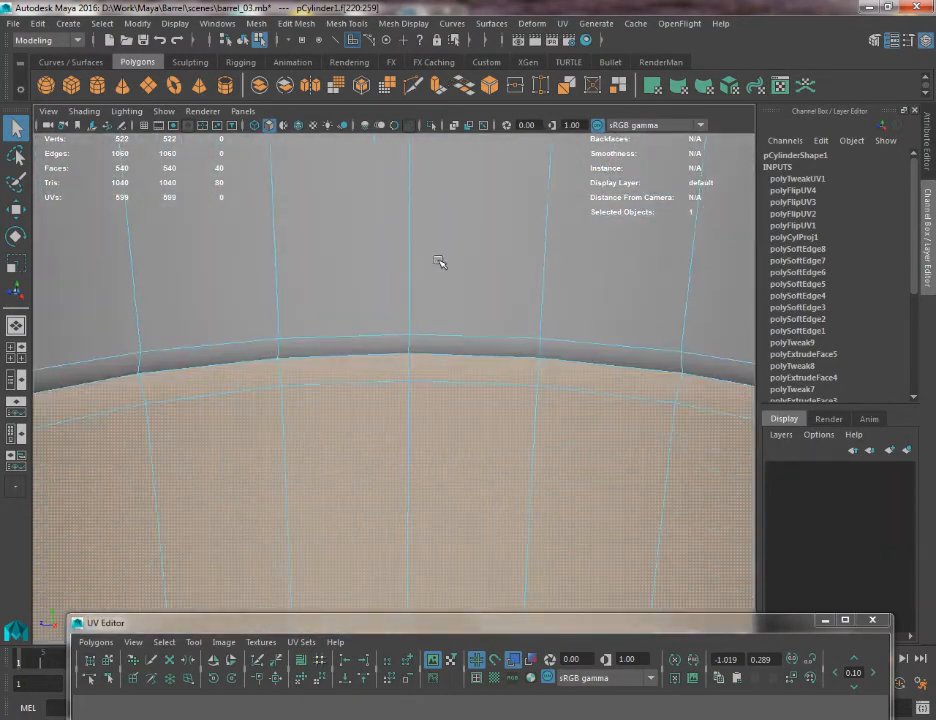
shift+click(374, 352)
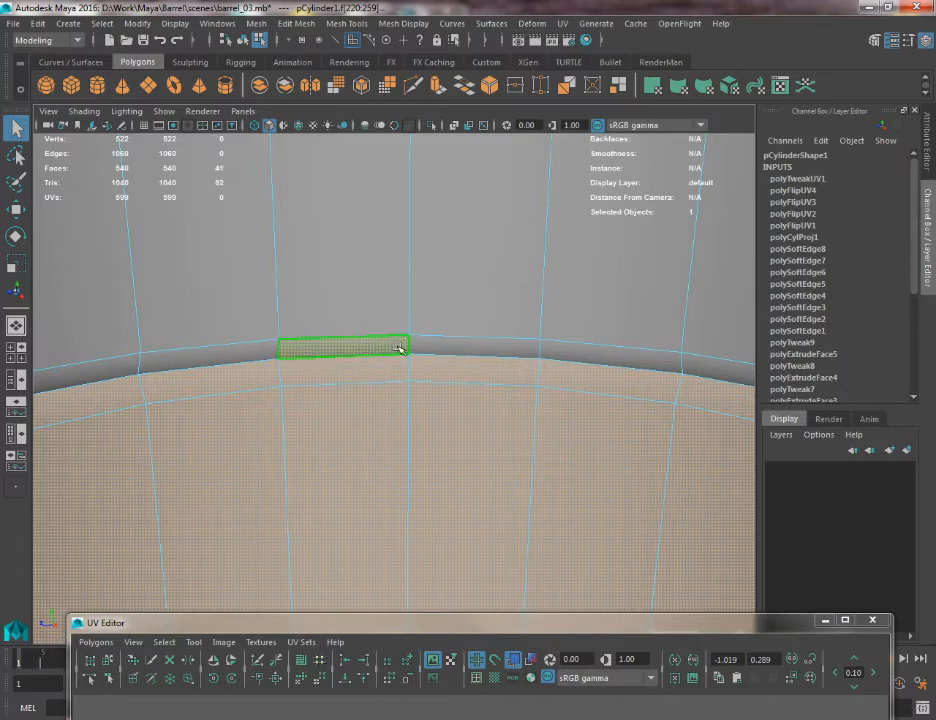
shift+double_click(443, 346)
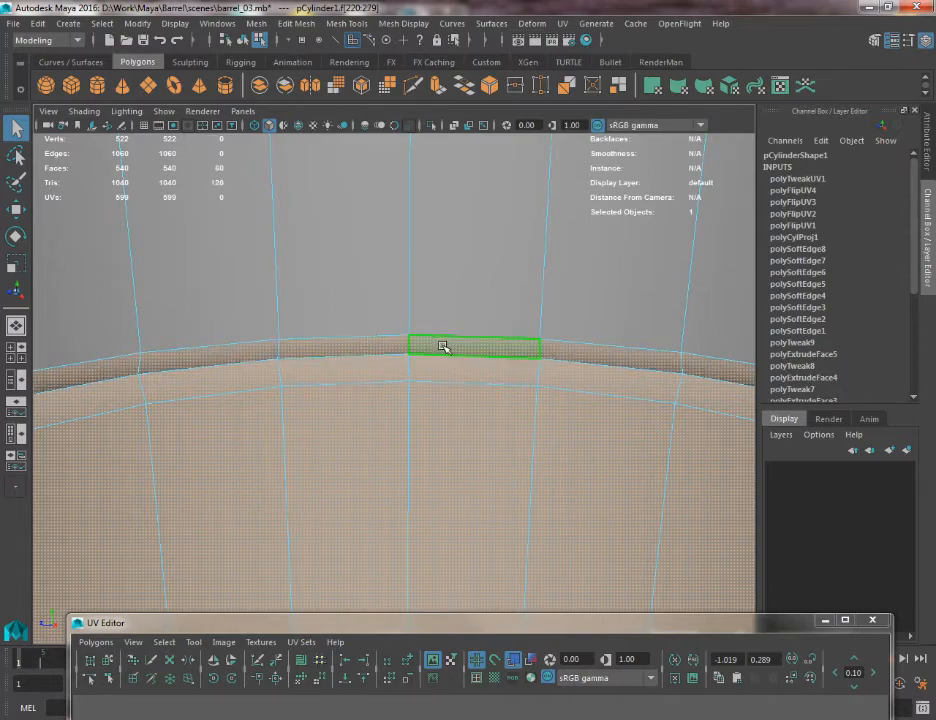
shift+click(370, 313)
shift+double_click(430, 301)
Add the upper inner ridge's two narrow face loops and the upper inner-wall face loop to the selection
alt+middle_drag(388, 334, 424, 638)
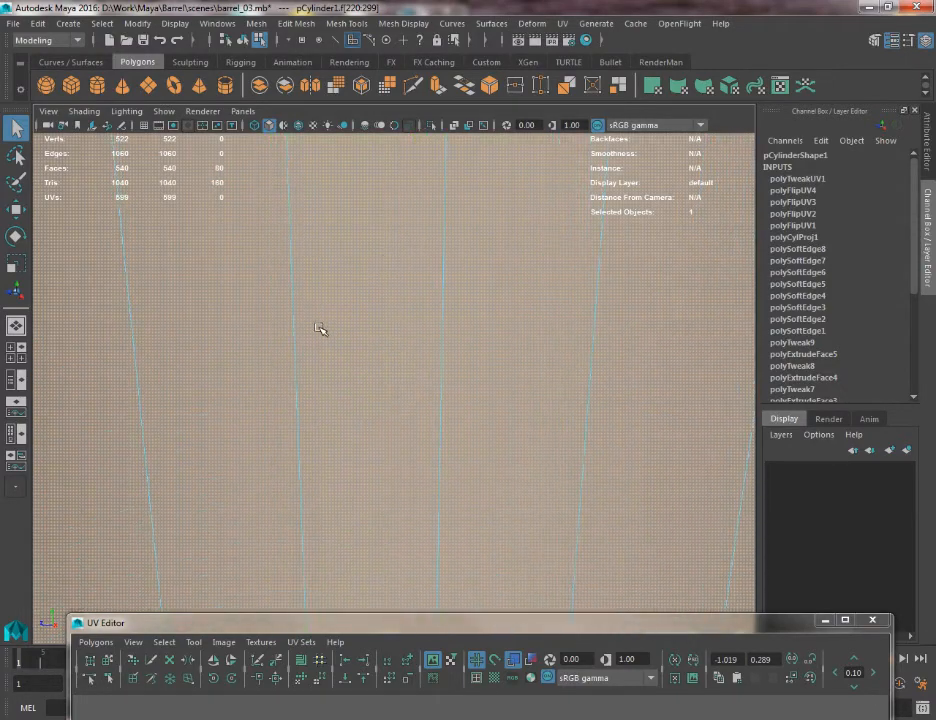
alt+middle_drag(319, 328, 310, 538)
shift+click(357, 253)
shift+double_click(449, 249)
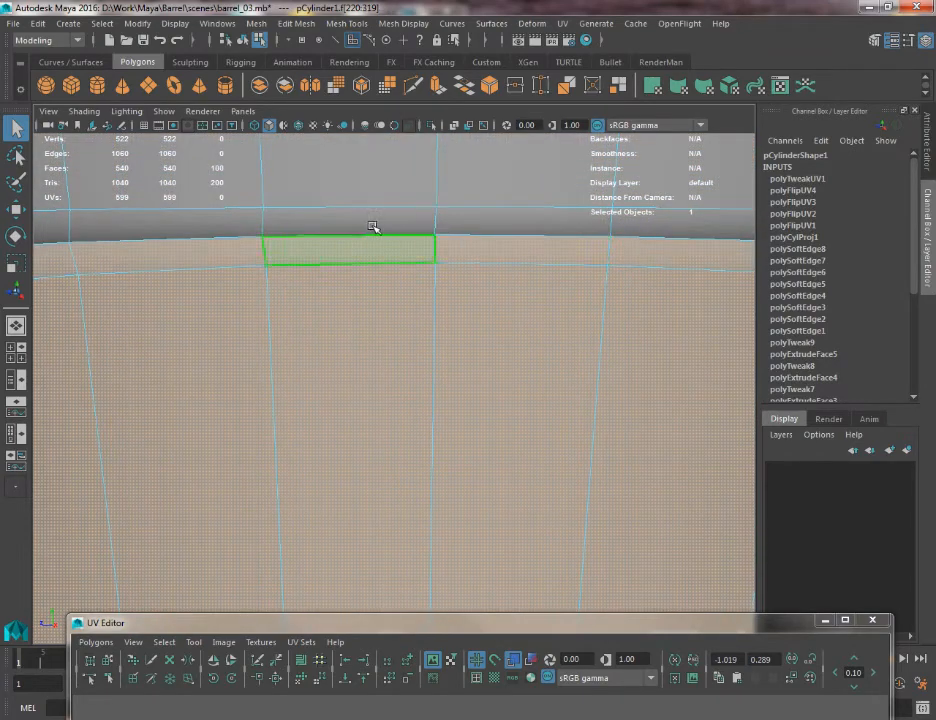
shift+click(374, 225)
shift+double_click(473, 226)
shift+click(375, 184)
shift+double_click(465, 178)
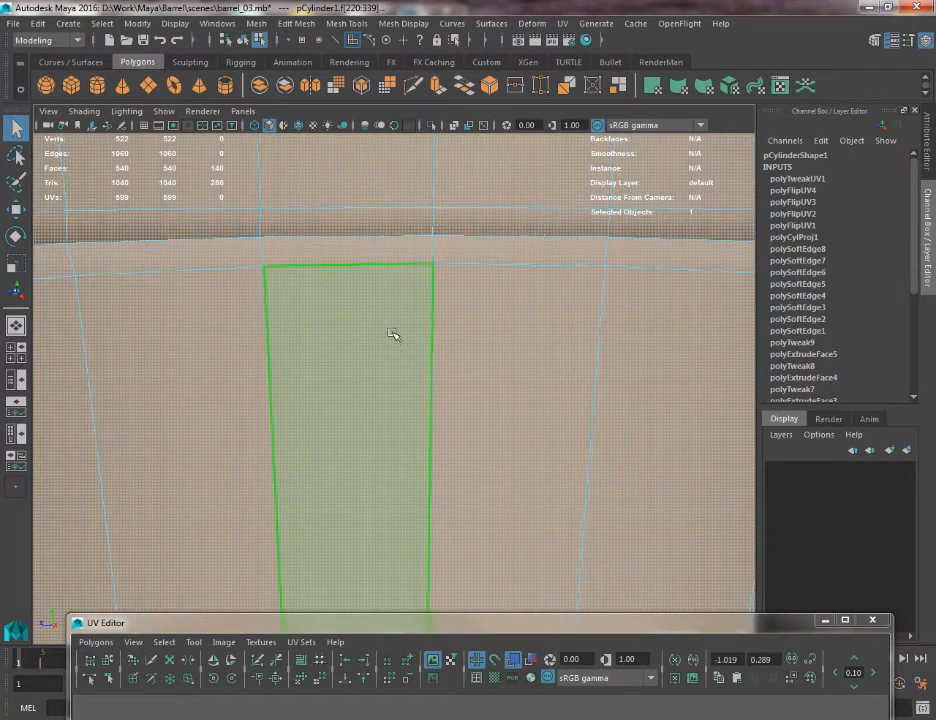
Add the two narrow face loops along the inner side of the barrel's top rim to the selection
scroll(393, 335, down, 8)
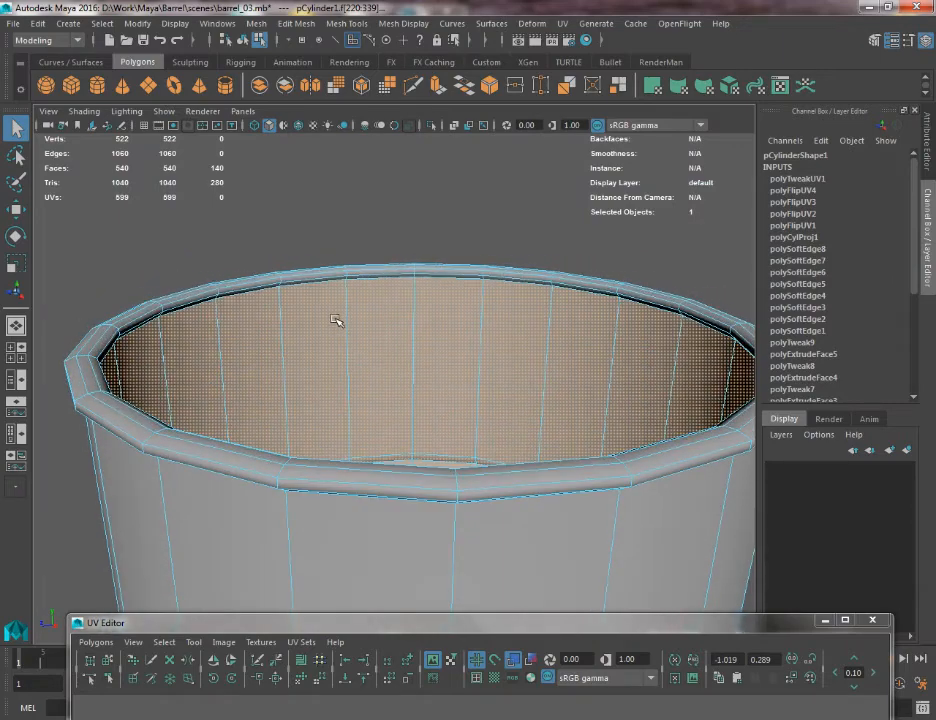
scroll(343, 335, up, 2)
scroll(358, 283, up, 3)
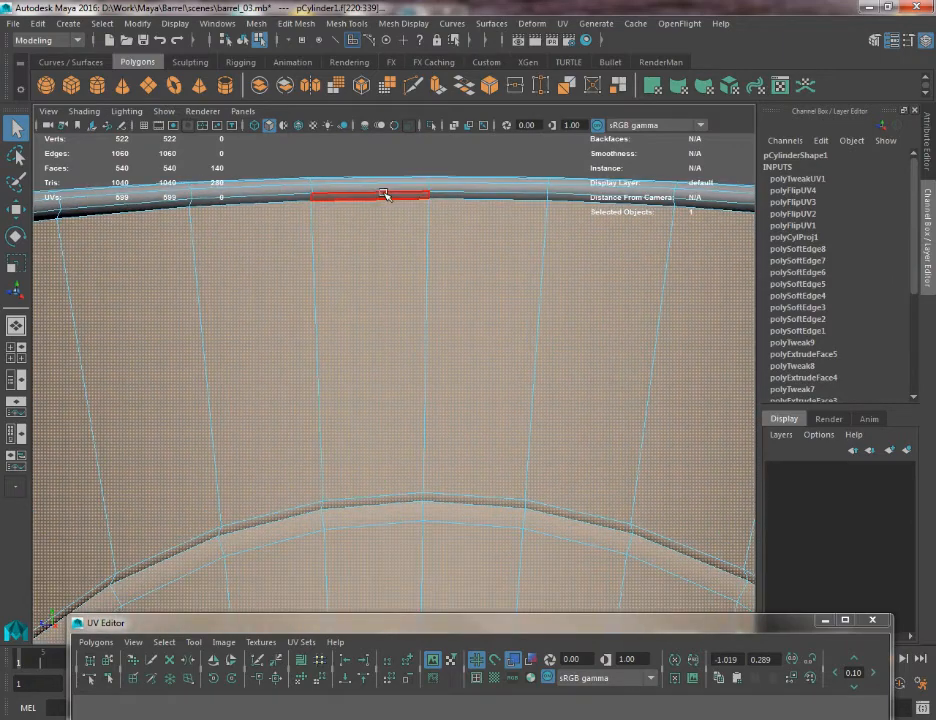
shift+double_click(446, 195)
scroll(430, 205, down, 3)
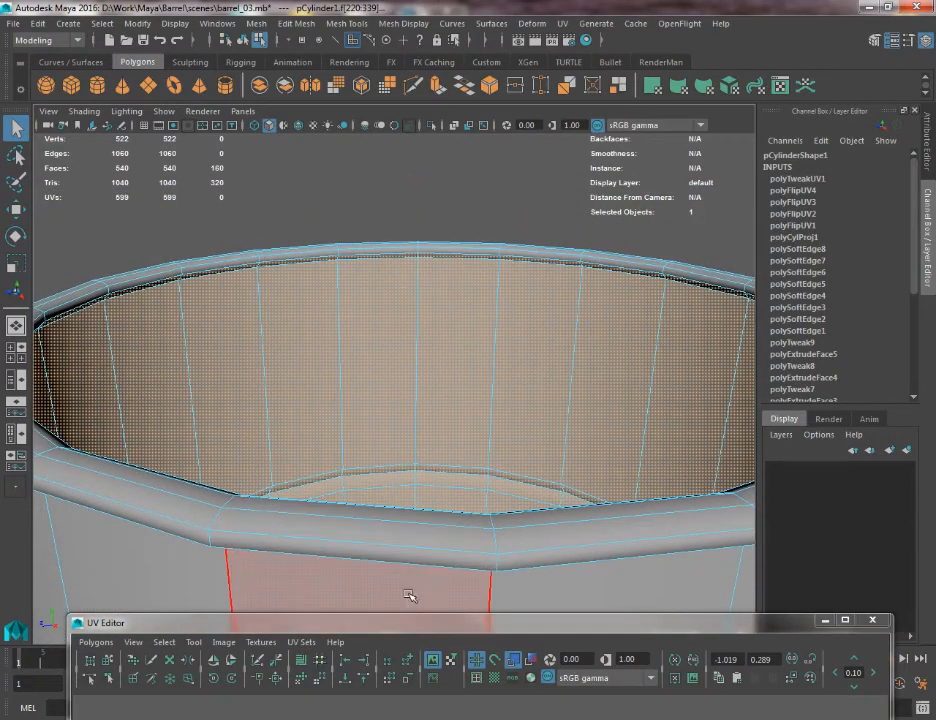
shift+click(80, 300)
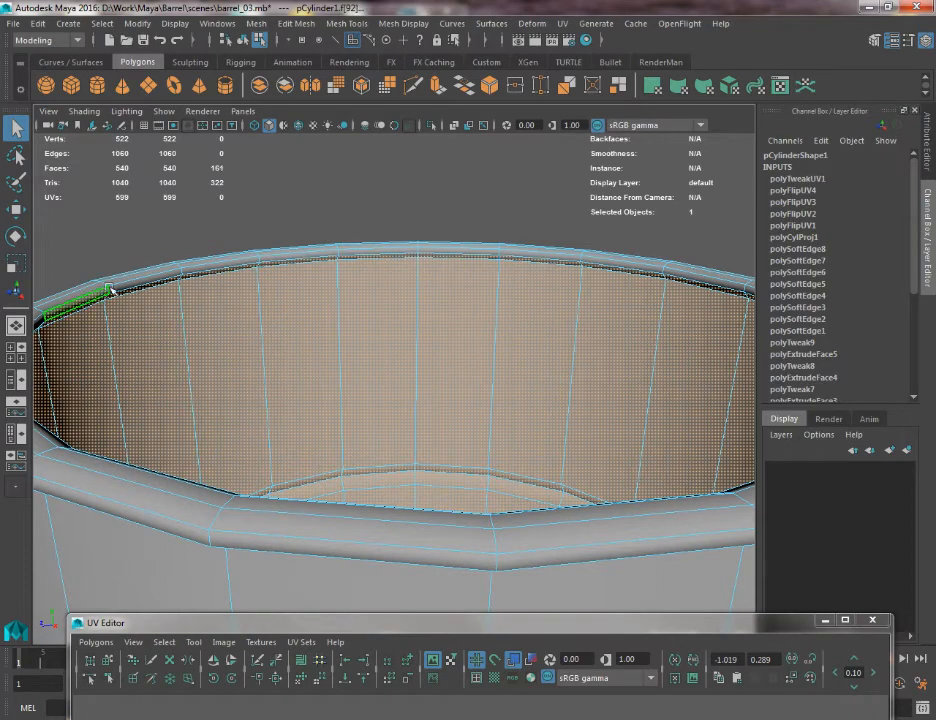
shift+double_click(122, 284)
alt+drag(282, 430, 299, 445)
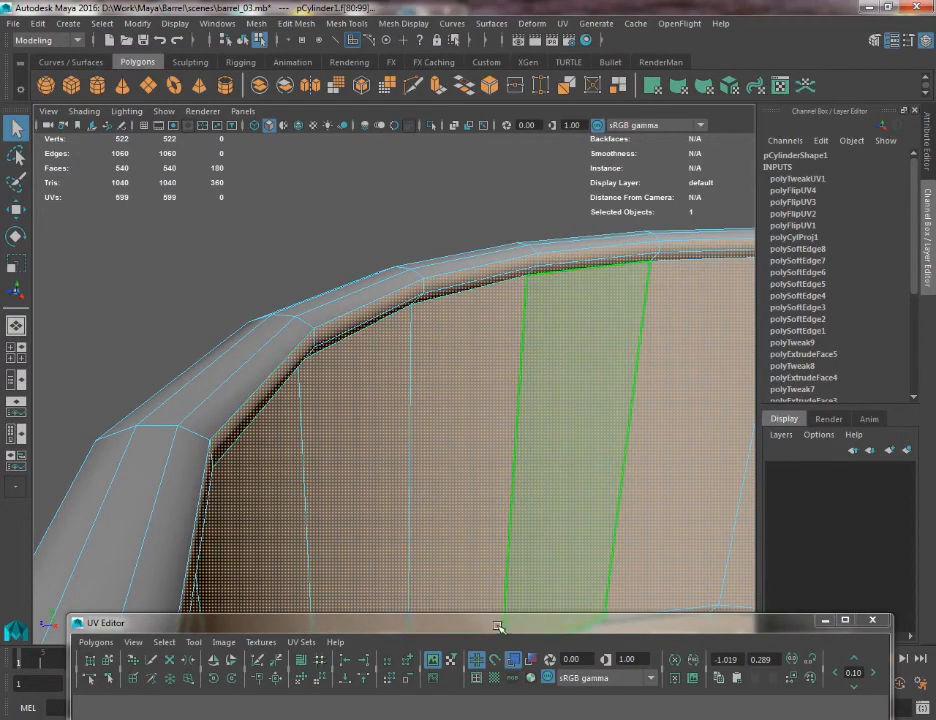
Bring the UV Editor back into view and apply cylindrical mapping to the selected inner faces, ready for moving
drag(498, 627, 515, 189)
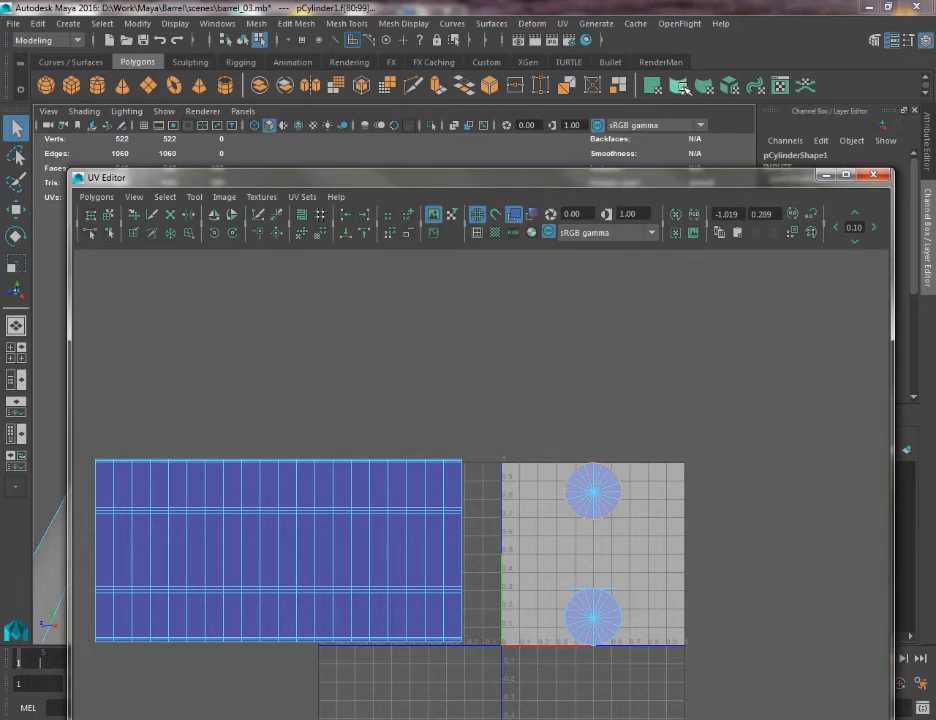
click(681, 86)
key(w)
click(600, 556)
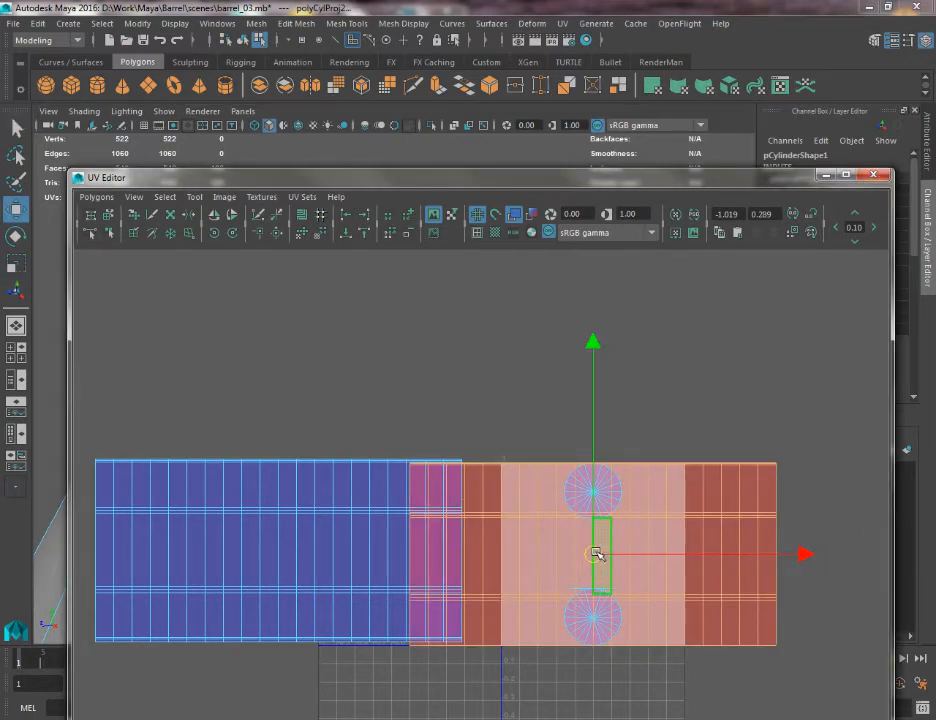
Move the inner-wall shell directly above the outer-wall shell, then select both circular cap shells in the UV square
drag(600, 556, 279, 360)
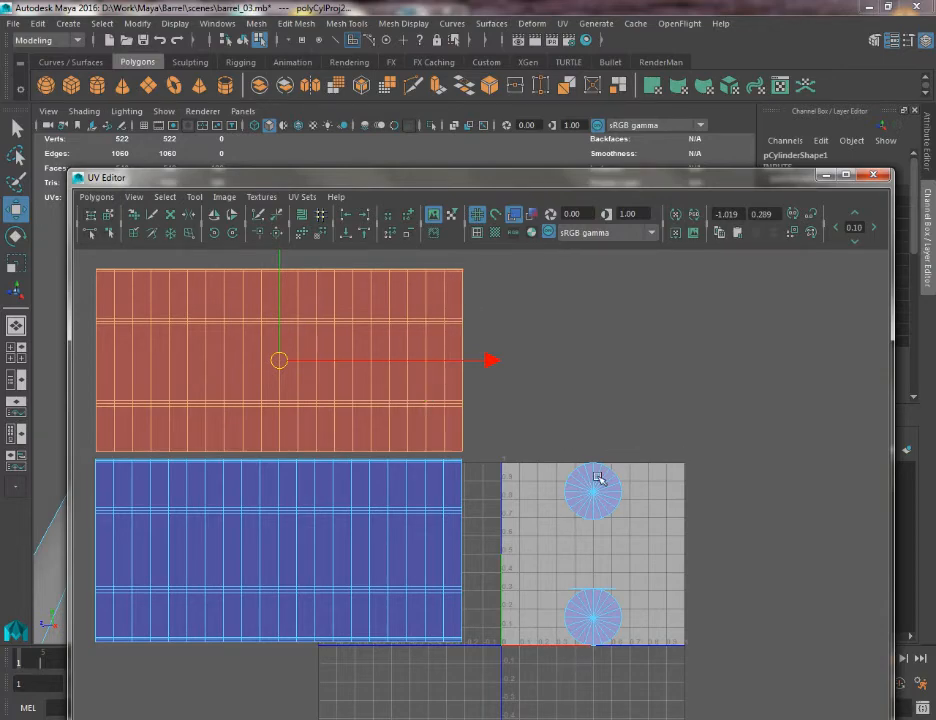
alt+middle_drag(597, 477, 554, 338)
alt+right_drag(554, 338, 595, 532)
alt+middle_drag(595, 532, 570, 634)
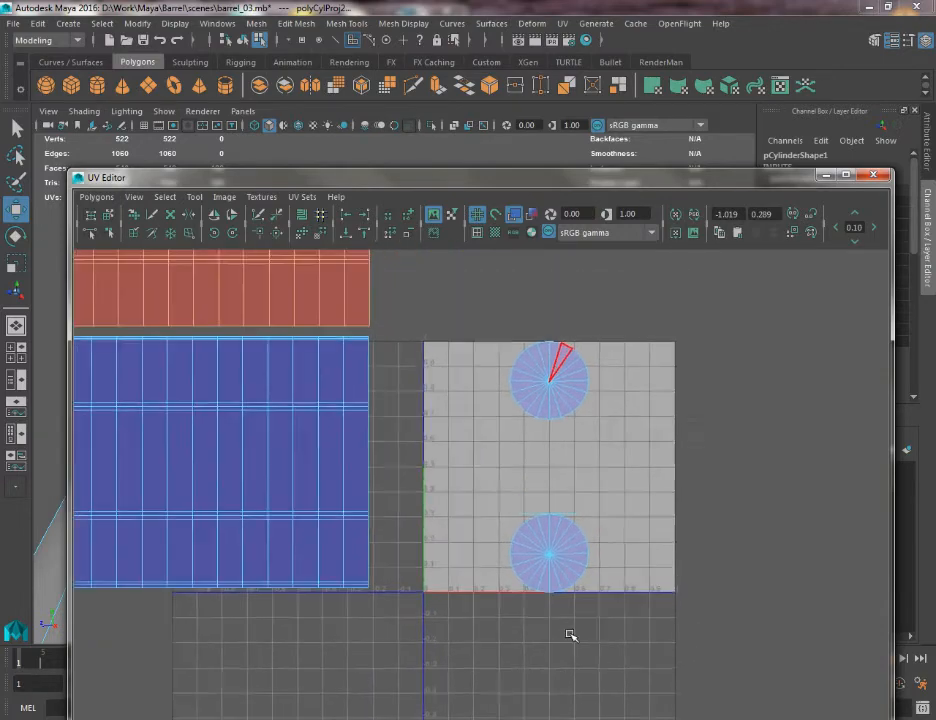
alt+right_drag(570, 634, 540, 560)
drag(483, 325, 700, 677)
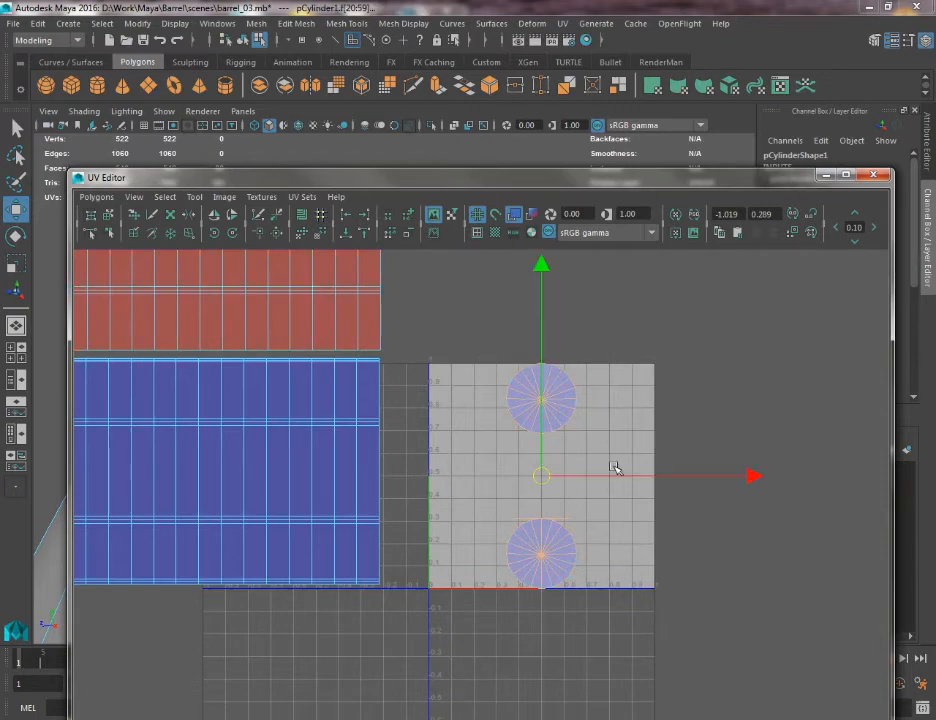
Narrow the UV Editor, move it out of the way and examine the selected cap faces inside and underneath the barrel
drag(452, 183, 426, 53)
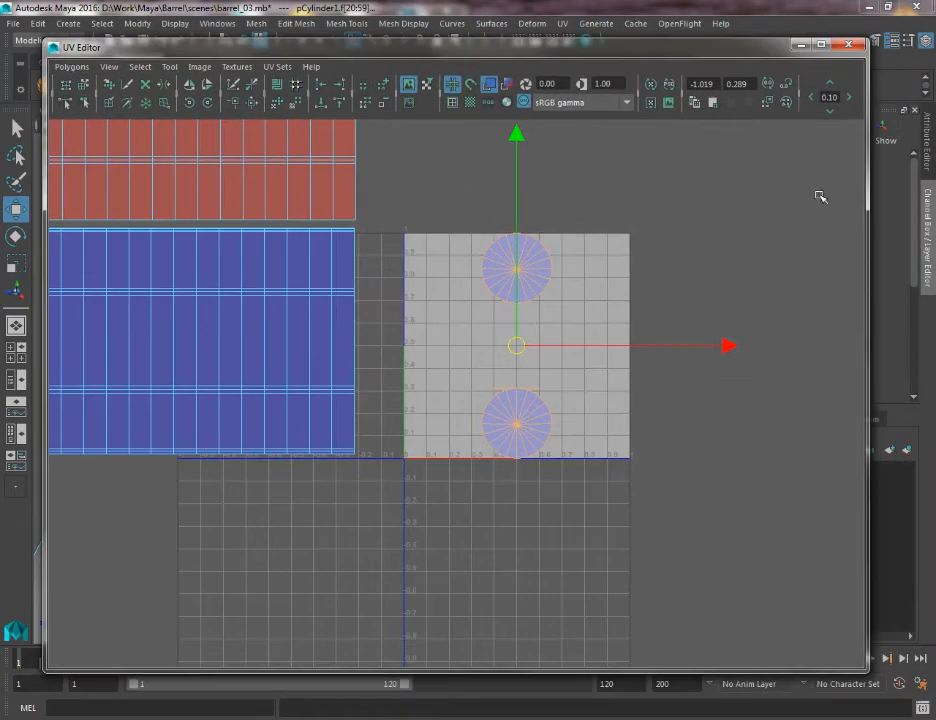
drag(868, 212, 756, 214)
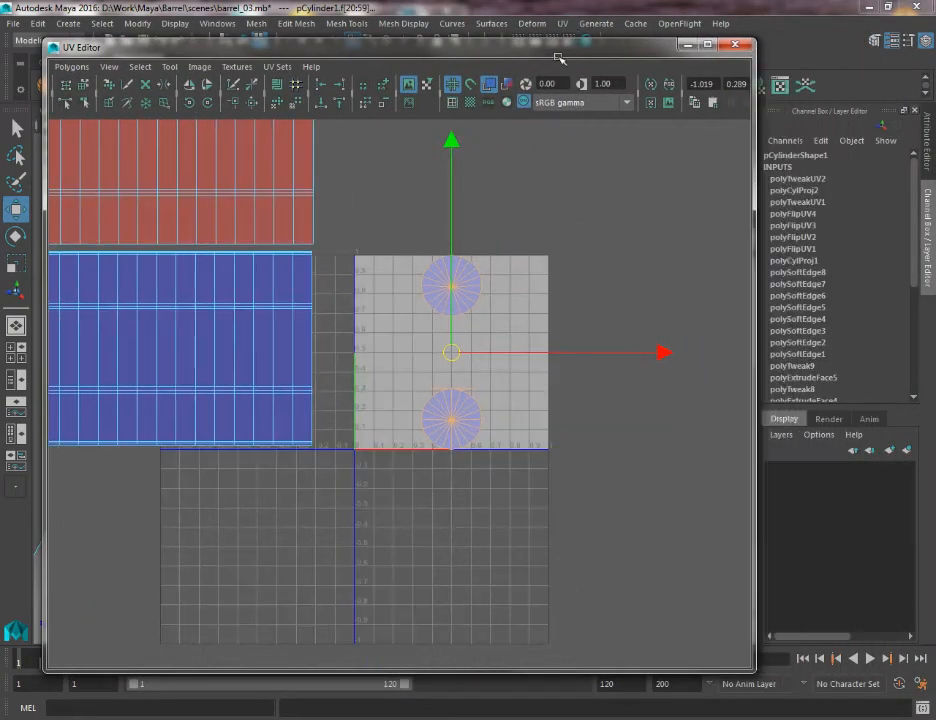
drag(559, 49, 590, 479)
alt+drag(496, 392, 265, 171)
alt+right_drag(265, 171, 411, 397)
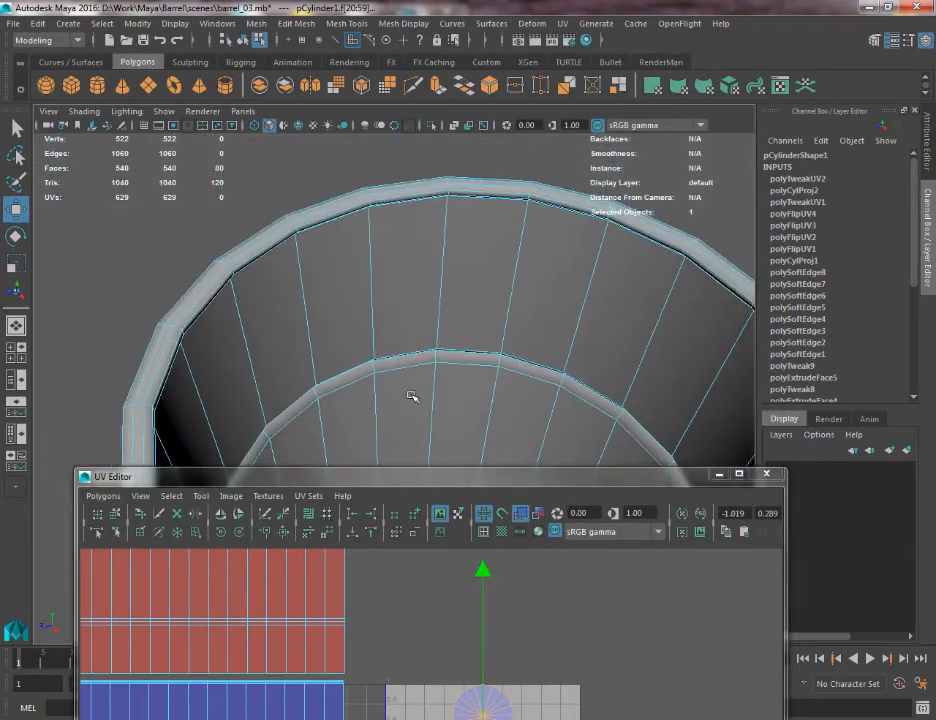
alt+middle_drag(411, 397, 374, 249)
alt+drag(374, 249, 380, 345)
alt+middle_drag(380, 345, 343, 182)
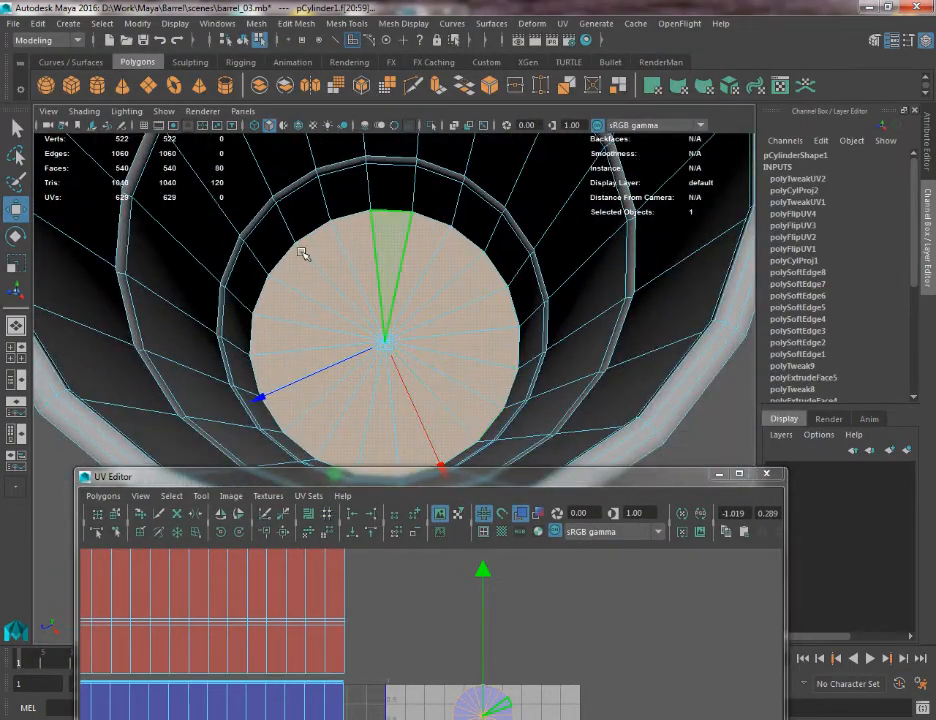
alt+drag(303, 254, 343, 322)
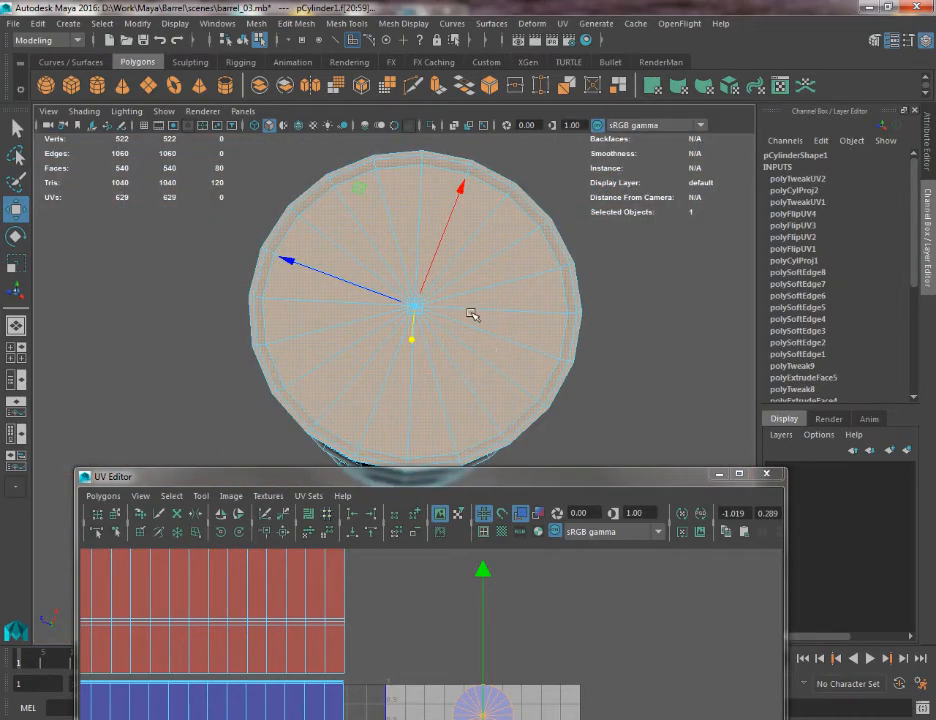
alt+drag(472, 315, 480, 372)
drag(437, 489, 432, 700)
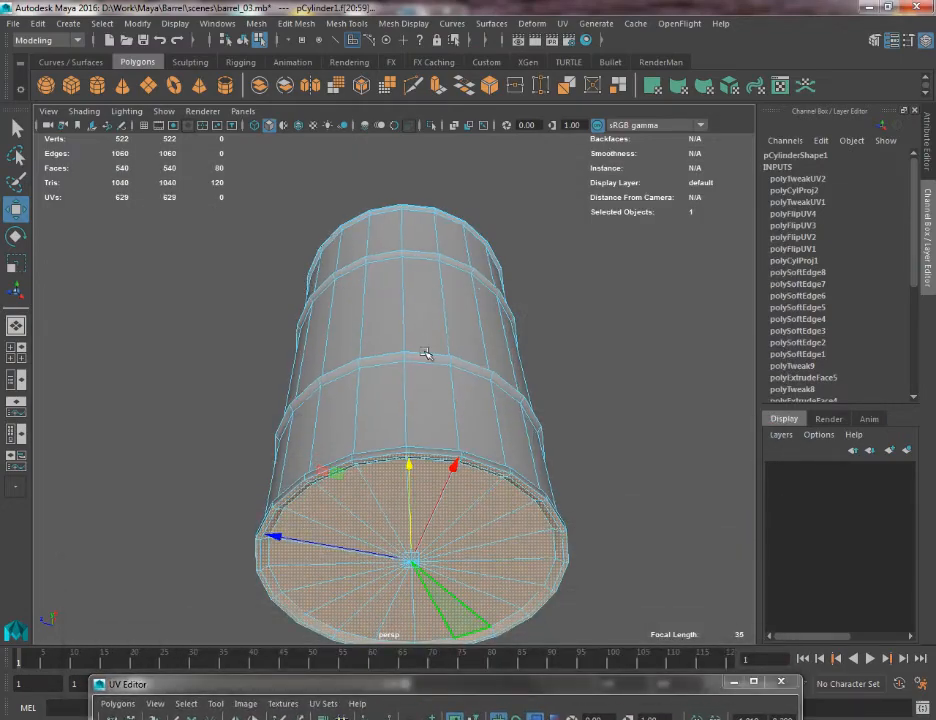
alt+drag(426, 351, 411, 393)
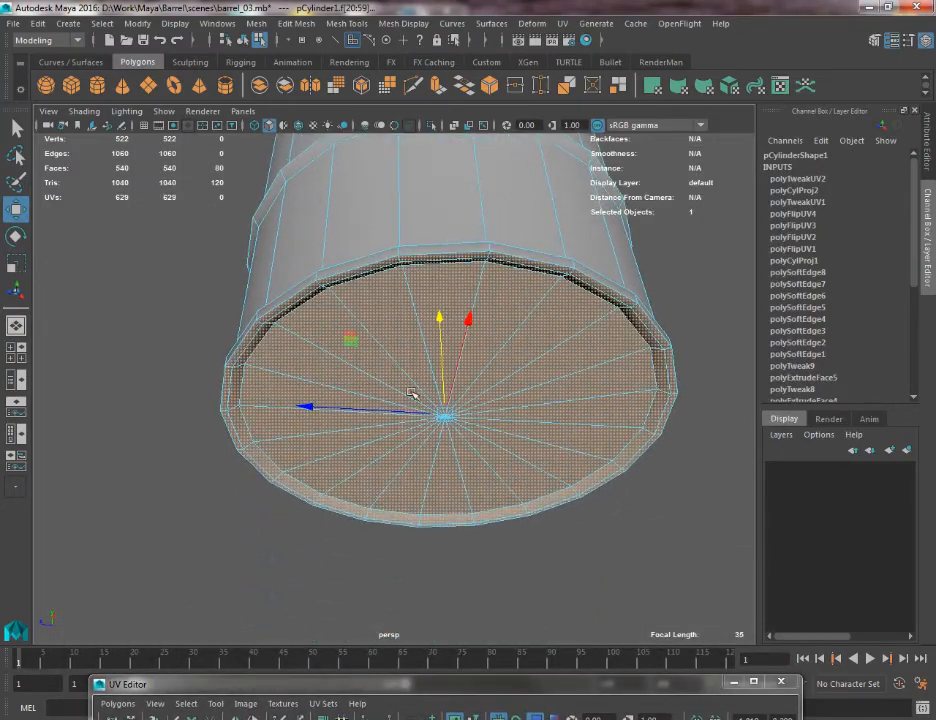
Bring the UV Editor back over the viewport and clear the cap face selection
drag(381, 684, 354, 203)
alt+right_drag(514, 567, 593, 624)
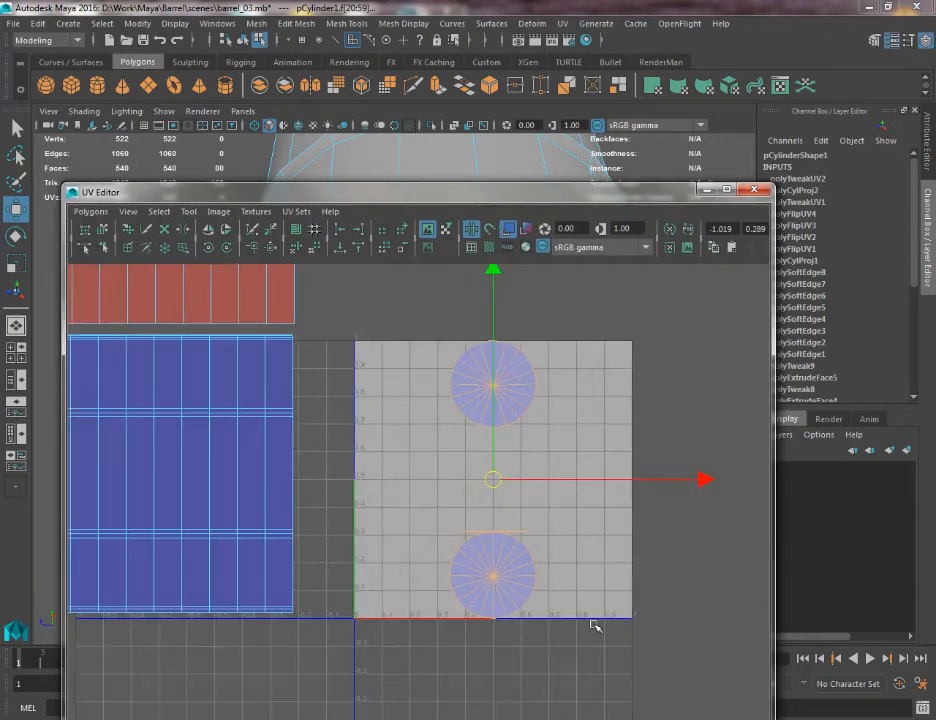
click(598, 565)
alt+middle_drag(549, 532, 442, 505)
alt+right_drag(470, 493, 503, 515)
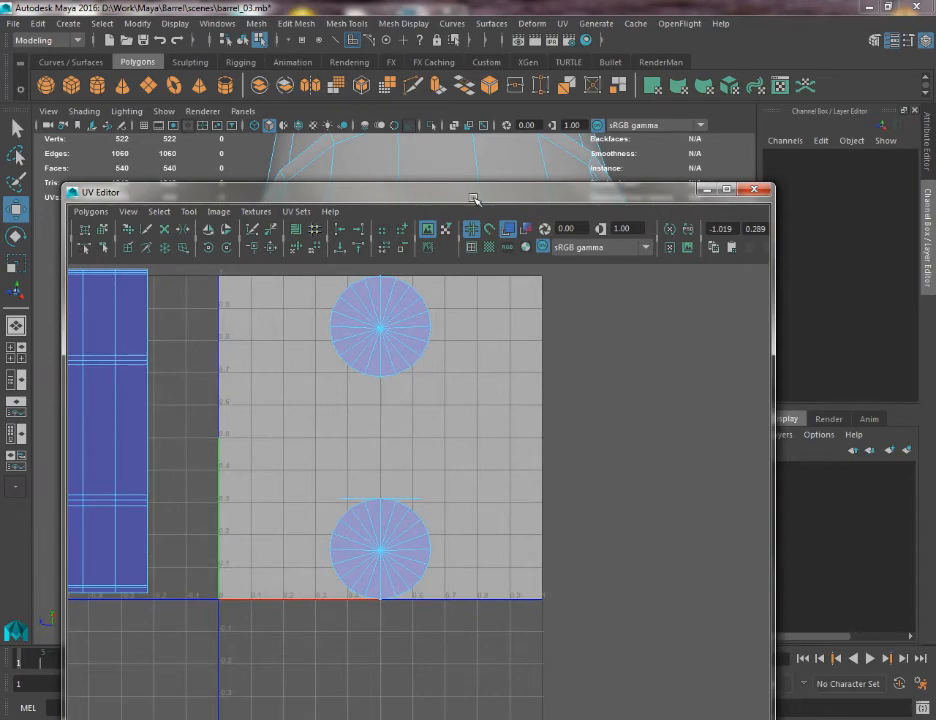
drag(475, 199, 479, 57)
alt+right_drag(490, 220, 508, 551)
Check the upper and lower circular cap shells by selecting them one at a time
click(397, 172)
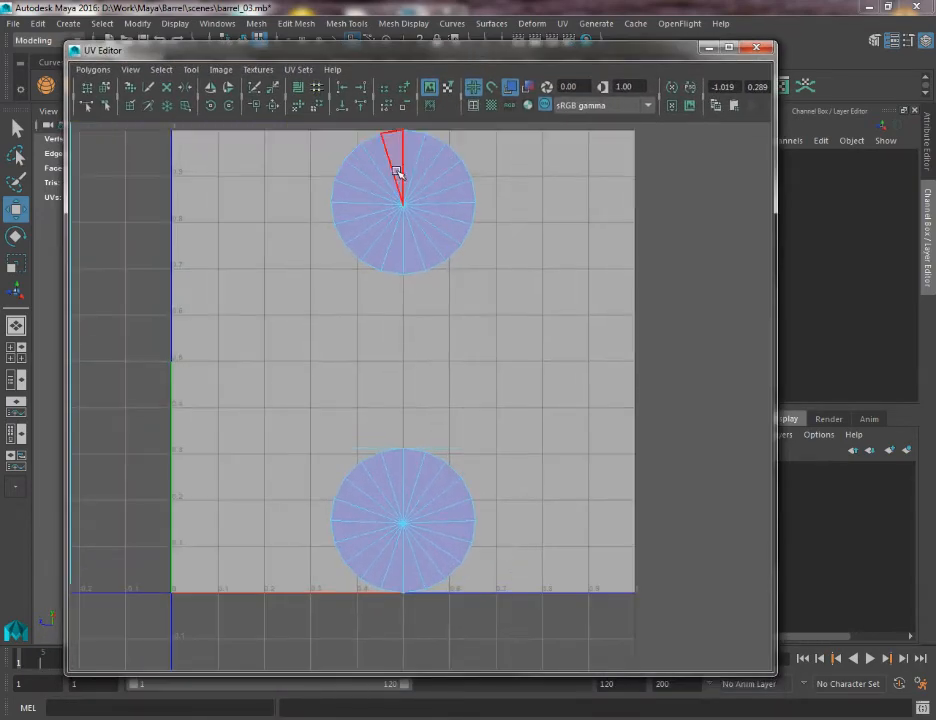
double_click(397, 172)
double_click(407, 556)
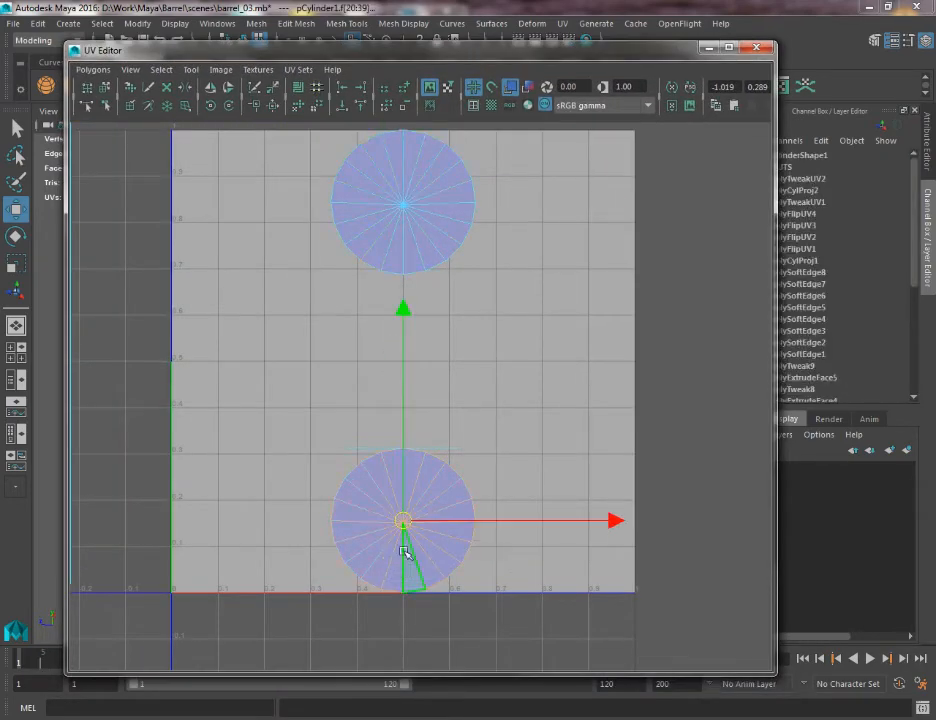
double_click(429, 199)
double_click(405, 512)
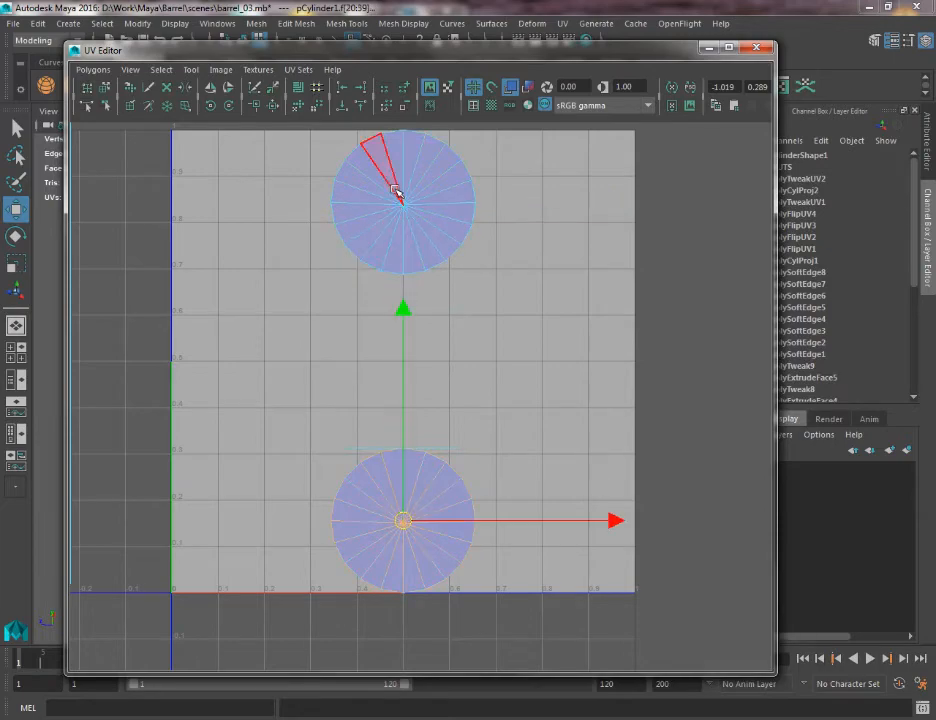
double_click(396, 191)
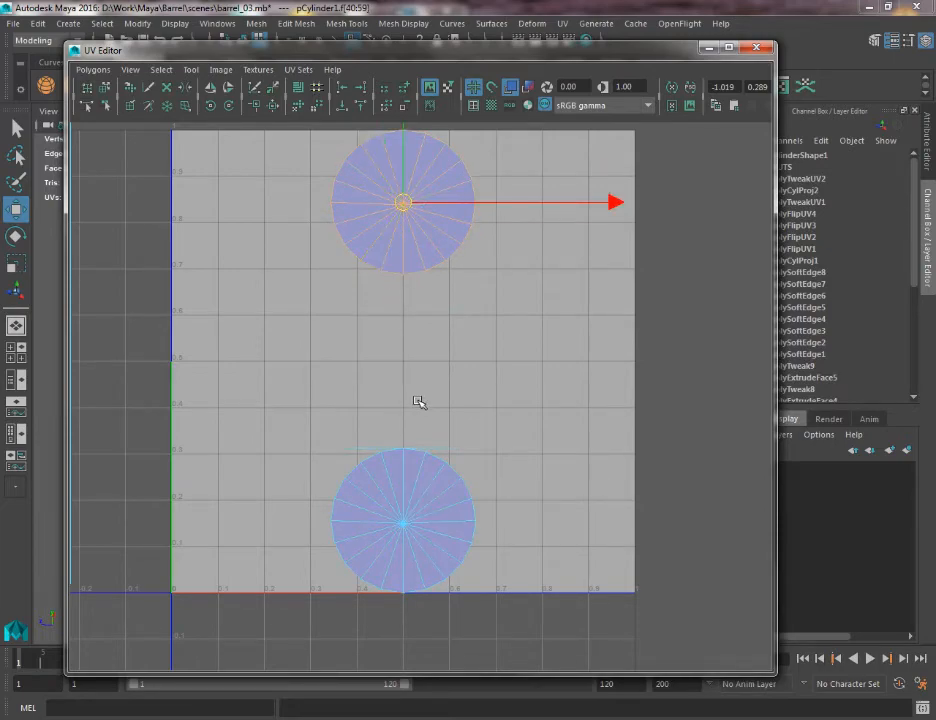
Examine the flat line of UVs along the upper edge of the lower circular shell
alt+middle_drag(447, 443, 485, 386)
alt+right_drag(485, 386, 667, 690)
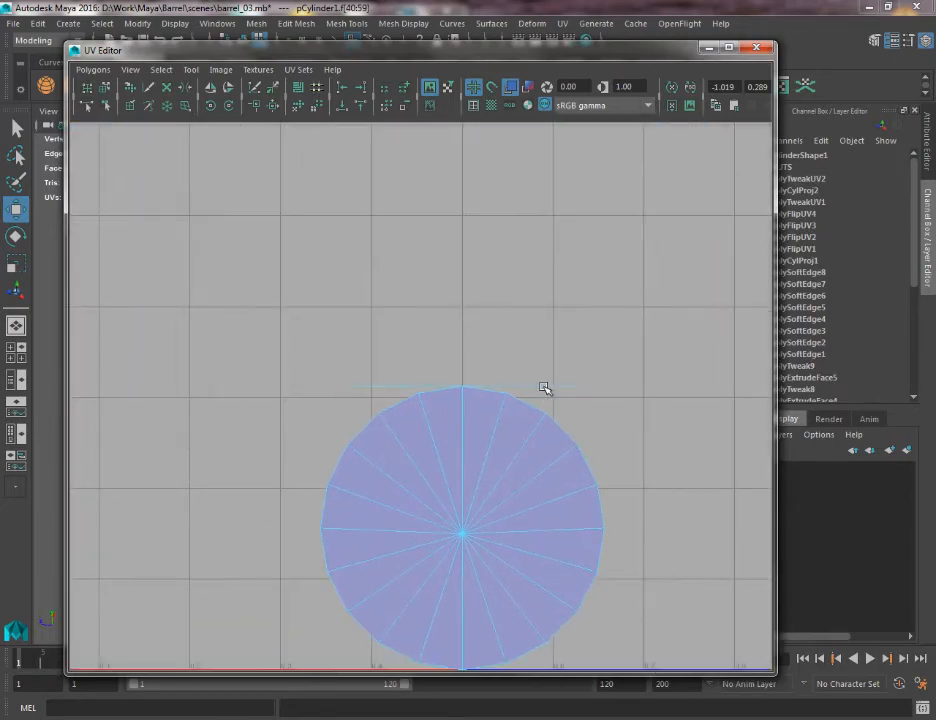
alt+middle_drag(379, 388, 347, 390)
alt+right_drag(347, 390, 385, 417)
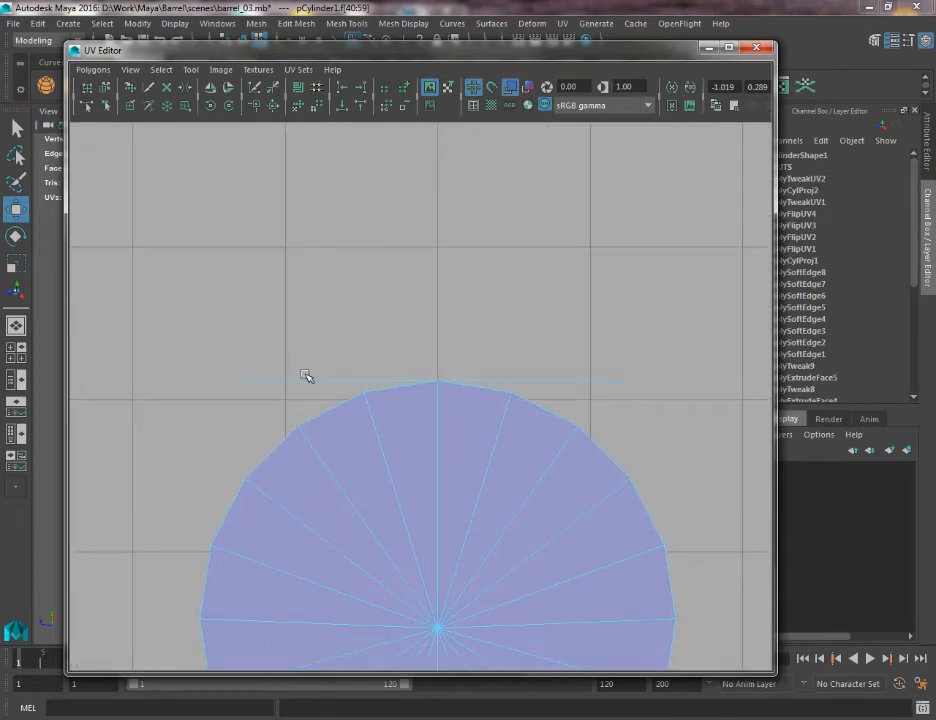
click(529, 435)
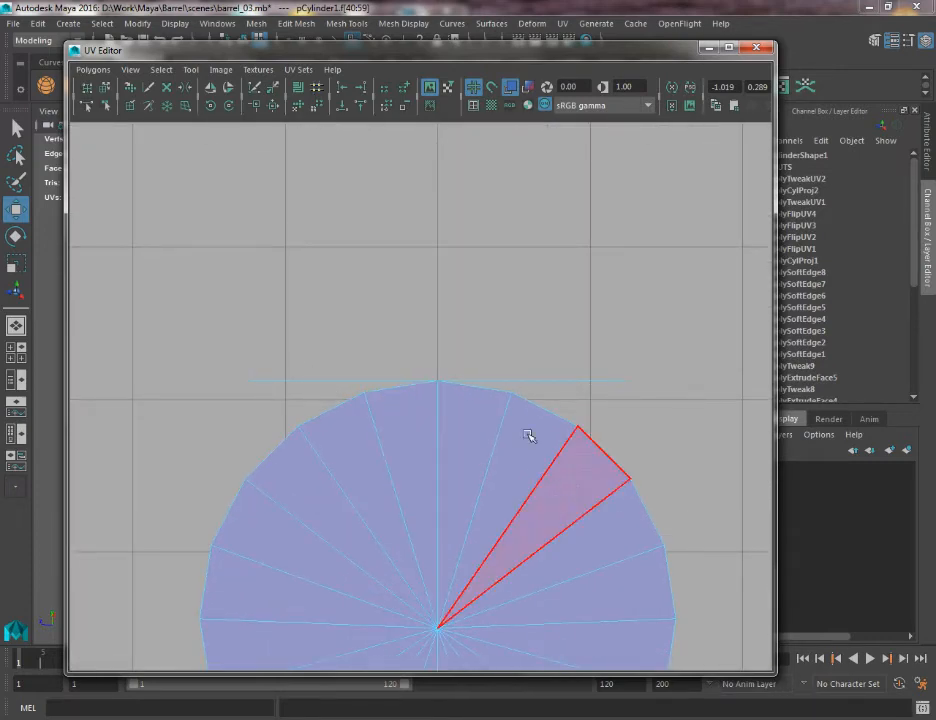
alt+right_drag(529, 435, 348, 240)
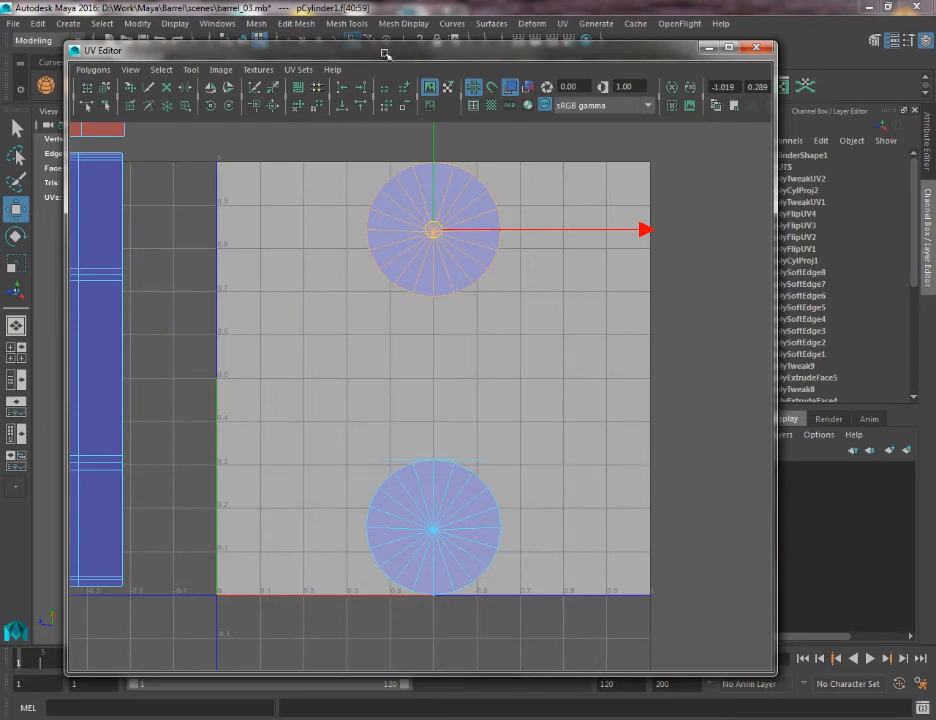
Select both circular cap shells together and apply planar mapping to their faces
drag(300, 143, 571, 644)
drag(432, 56, 421, 247)
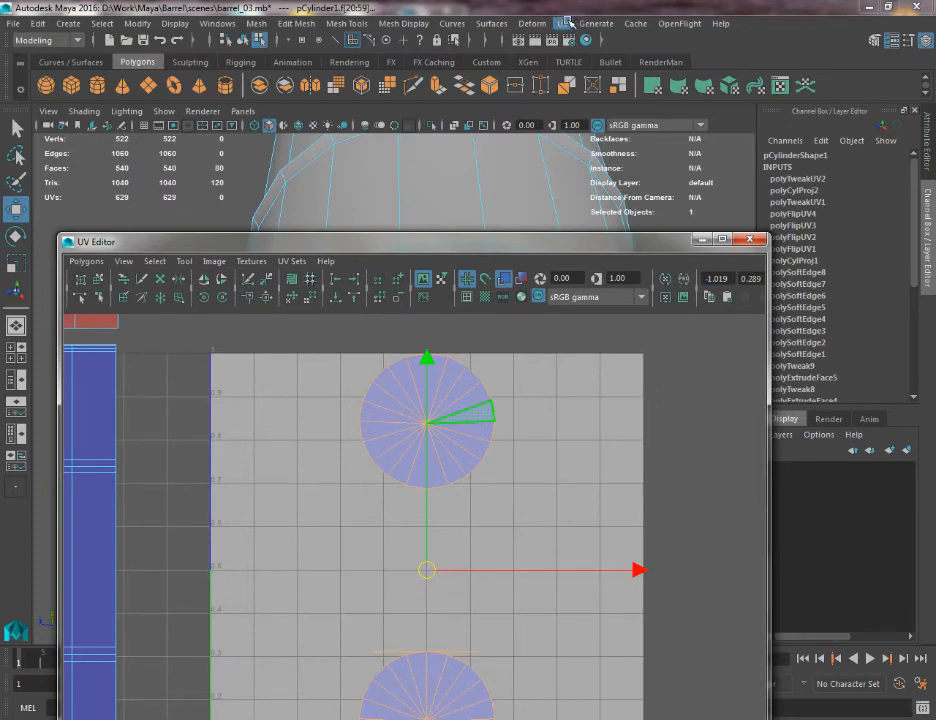
click(565, 23)
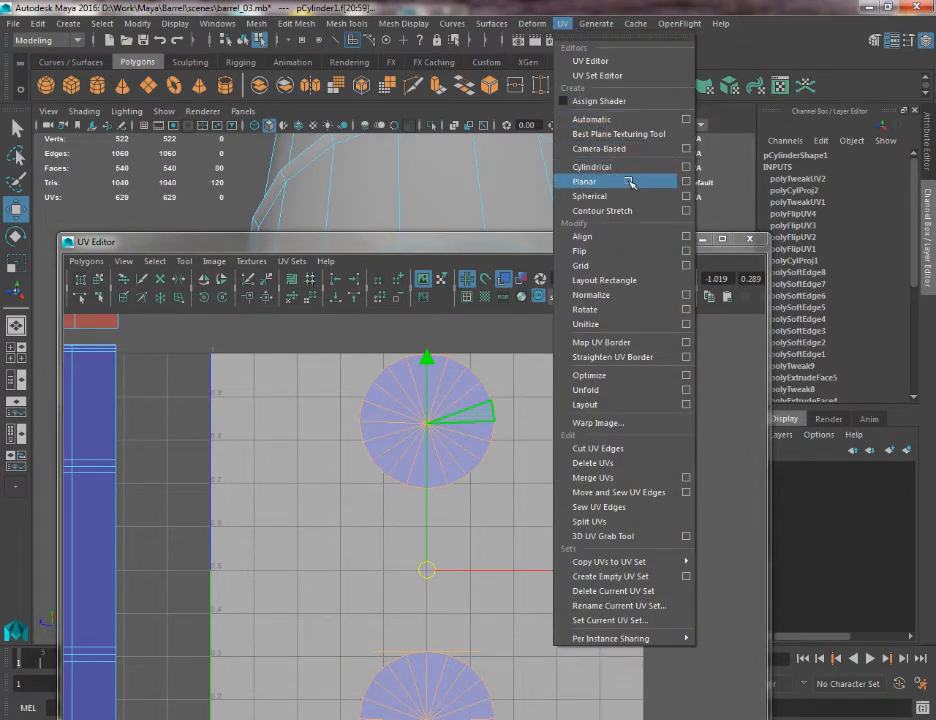
mouse_move(408, 237)
mouse_down()
mouse_move(410, 253)
mouse_move(378, 230)
mouse_move(412, 251)
mouse_up()
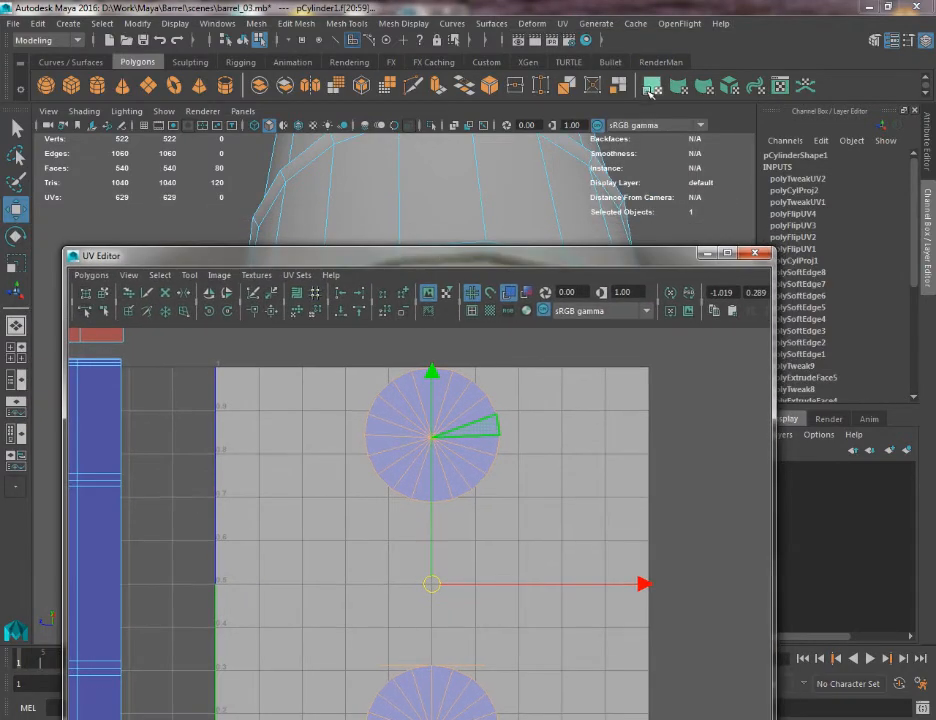
click(653, 85)
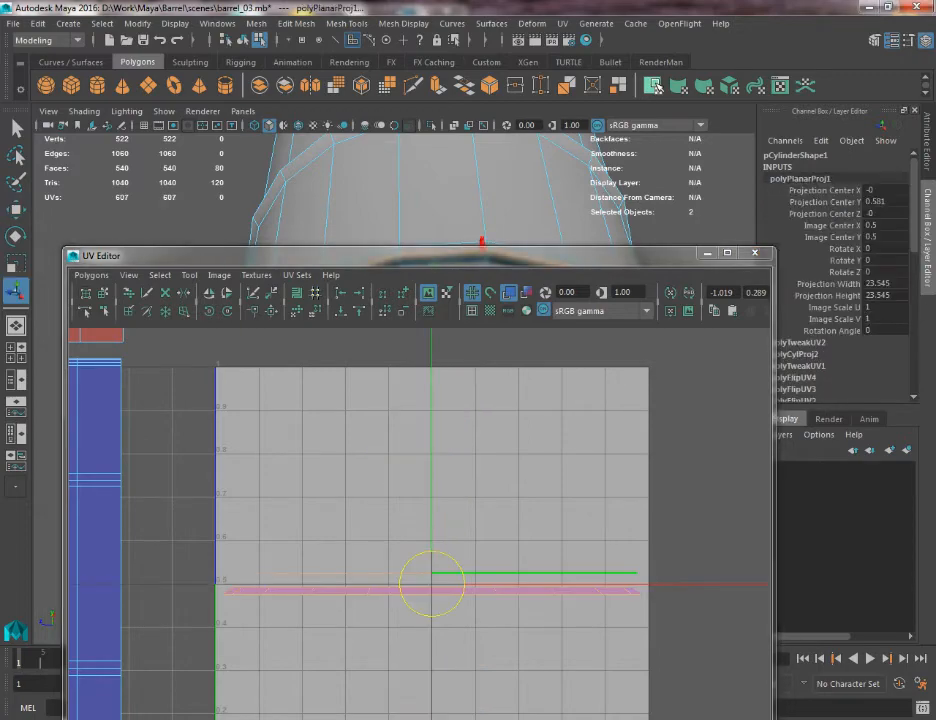
Move the UV Editor out of the way and change the viewport background to black
drag(503, 264, 503, 680)
alt+drag(440, 320, 428, 451)
alt+middle_drag(428, 451, 419, 212)
alt+drag(418, 212, 382, 251)
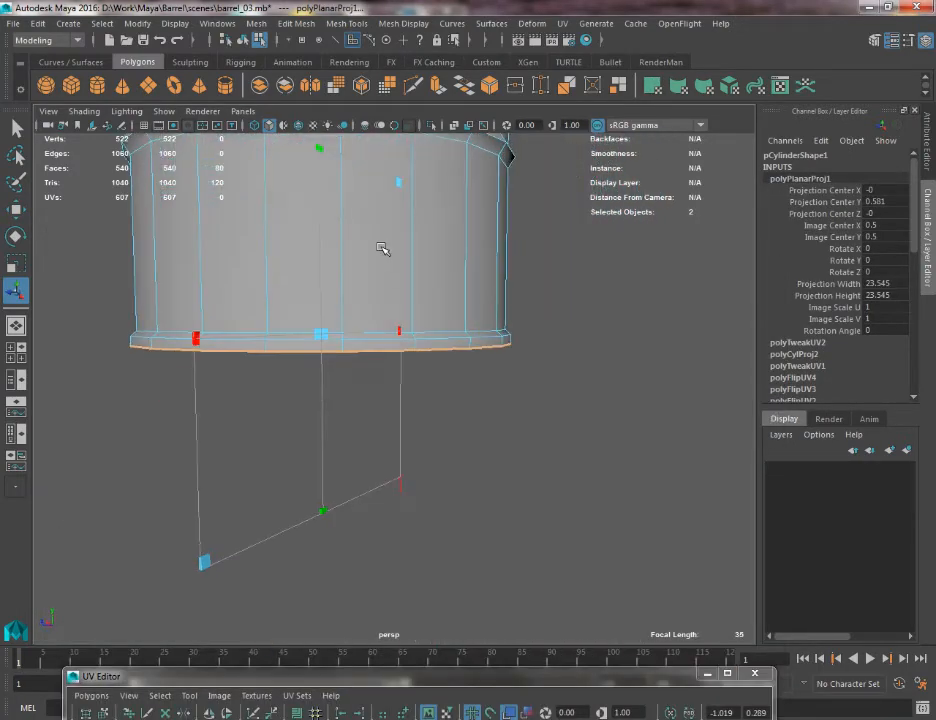
key(alt+b)
key(alt+b)
key(alt+b)
alt+middle_drag(390, 278, 476, 309)
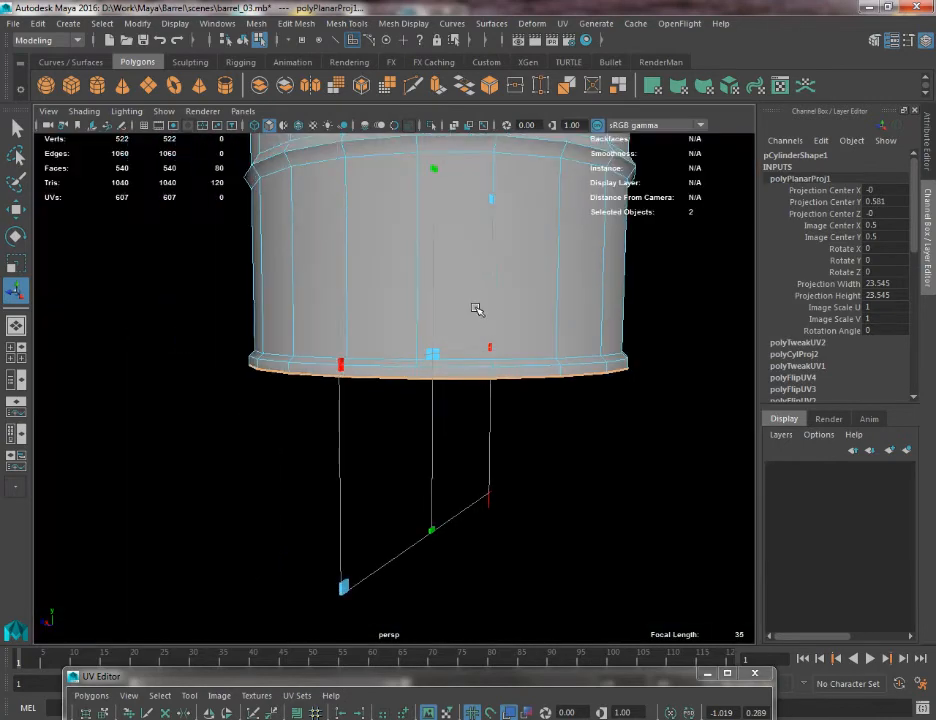
Examine the planar projection manipulator around the barrel's lower end from several angles
alt+drag(476, 309, 378, 276)
alt+right_drag(378, 276, 346, 255)
alt+middle_drag(346, 255, 388, 240)
alt+drag(347, 271, 313, 236)
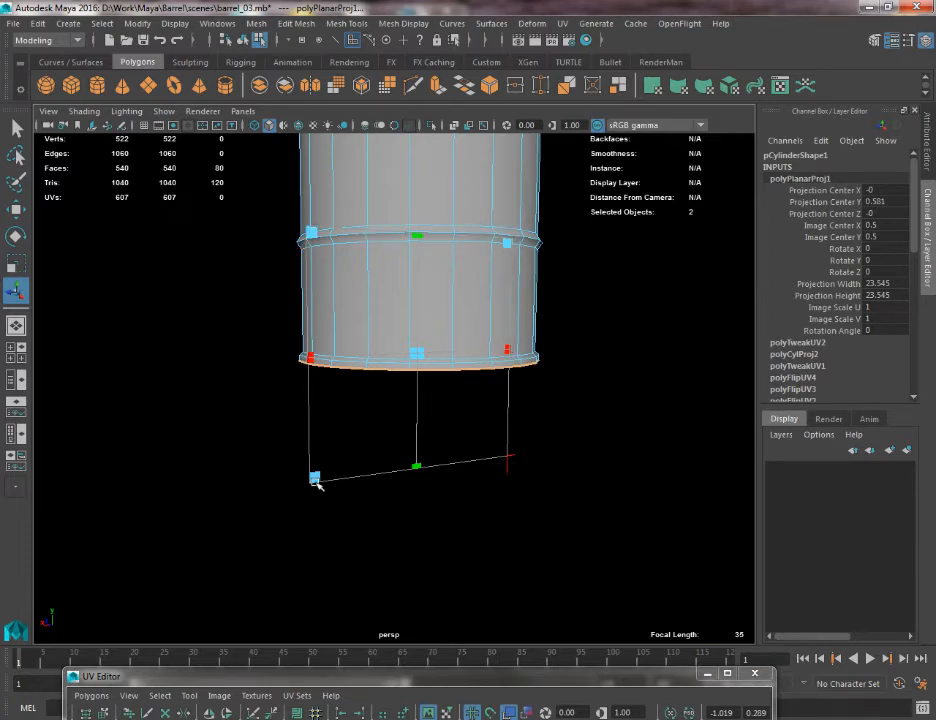
alt+drag(487, 470, 465, 417)
alt+drag(460, 308, 418, 307)
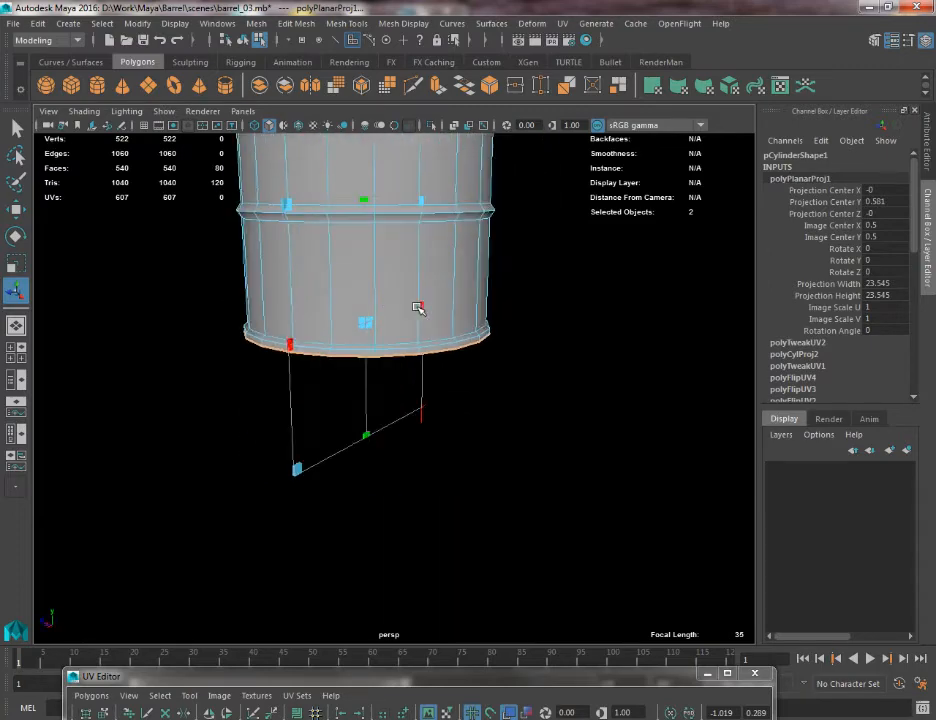
alt+drag(253, 303, 447, 351)
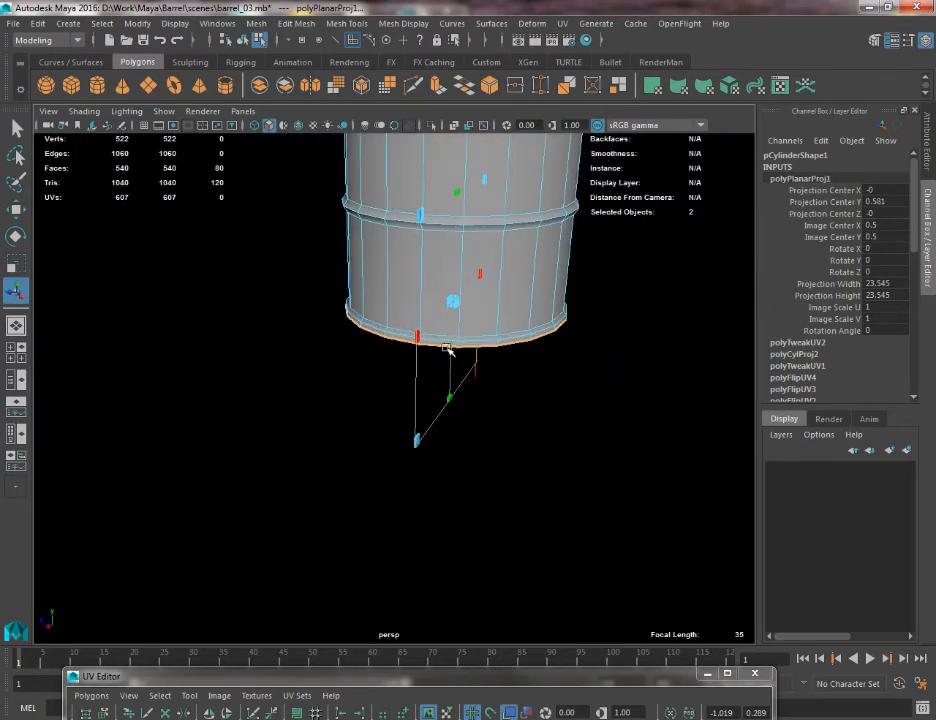
alt+middle_drag(447, 351, 410, 436)
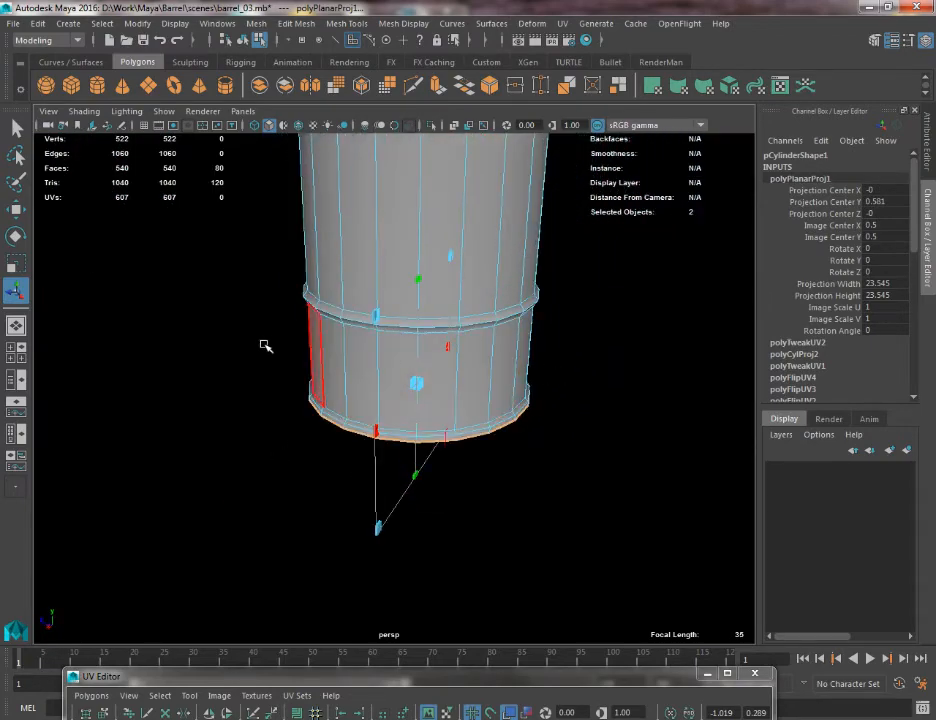
alt+drag(328, 391, 303, 367)
Switch the viewport to the side view and bring the UV Editor back over it
key(space)
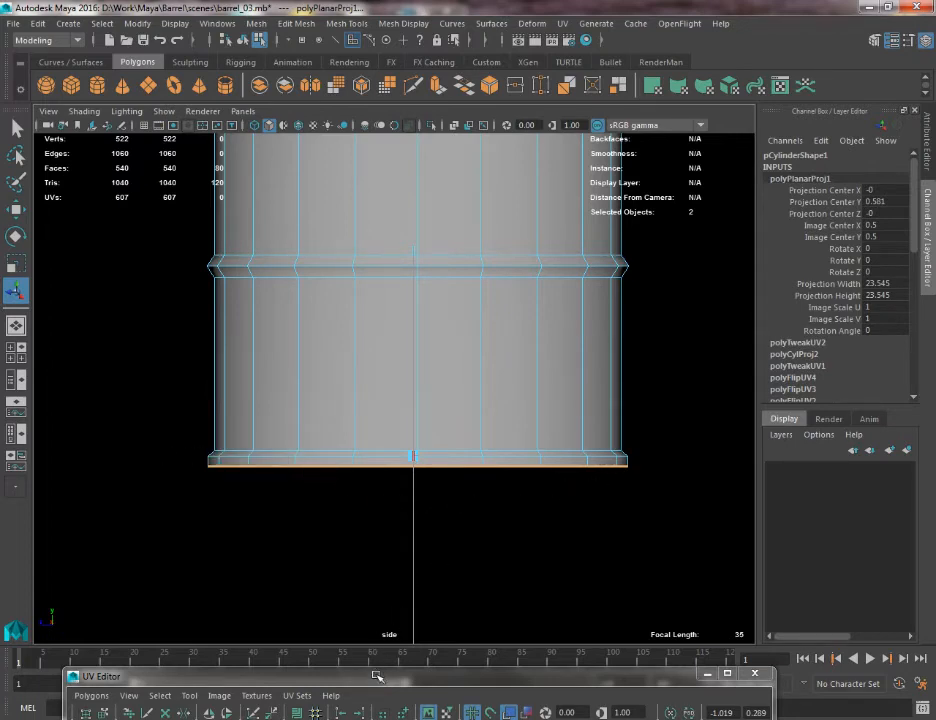
drag(376, 676, 387, 136)
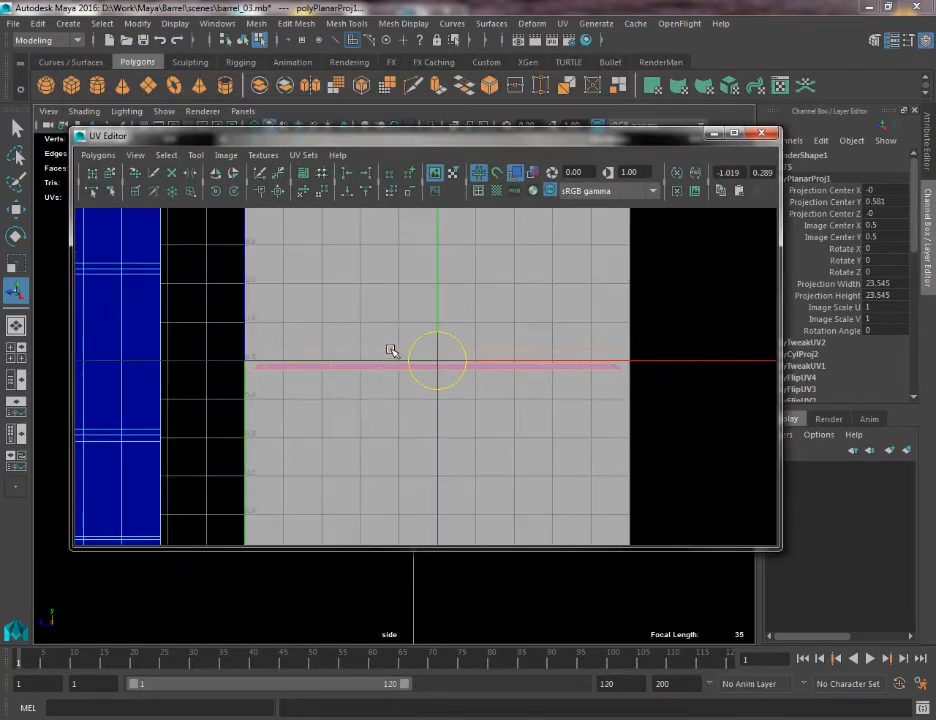
drag(210, 335, 831, 464)
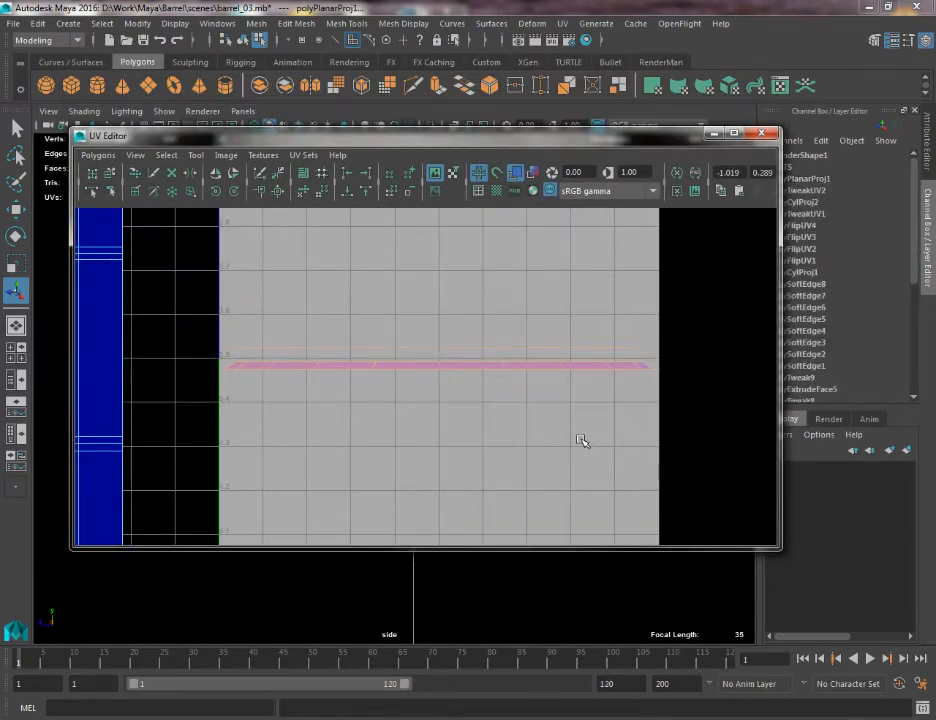
click(581, 441)
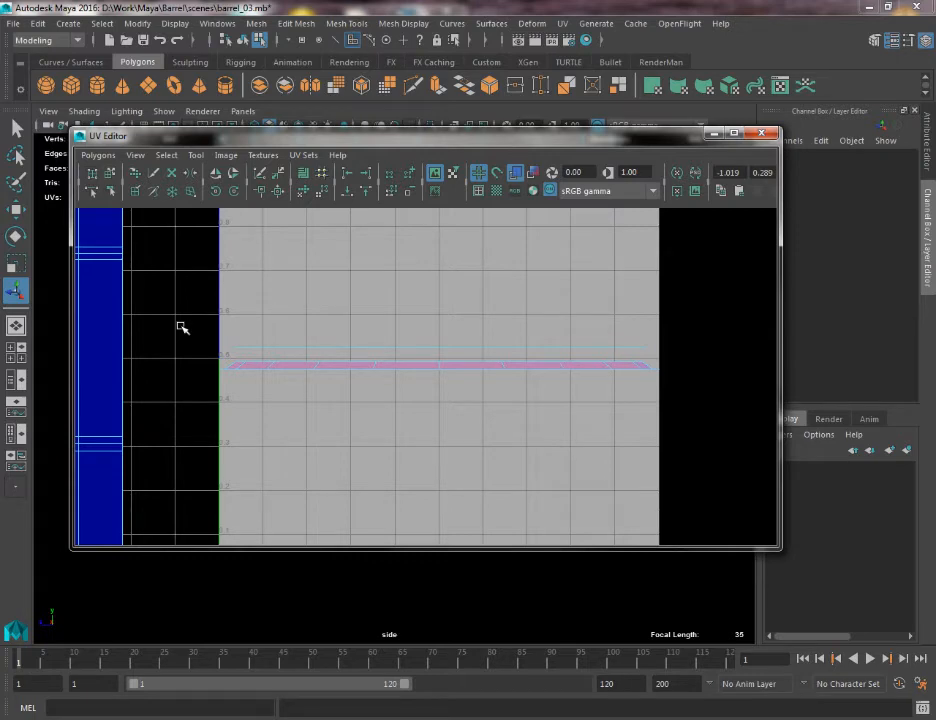
key(ctrl+z)
key(ctrl+z)
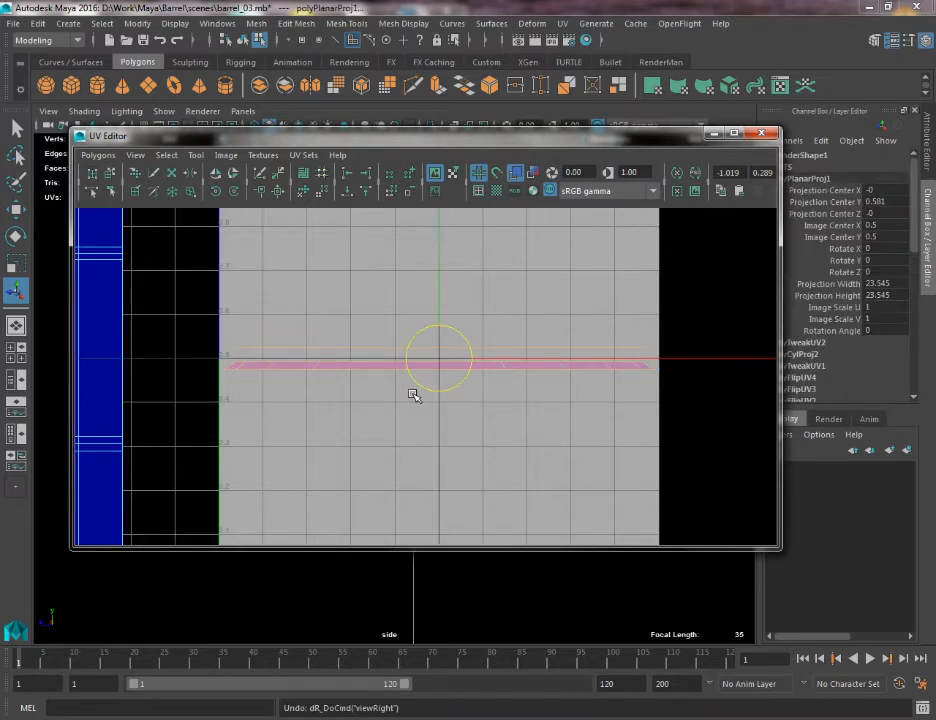
Undo the planar mapping of the cap faces, move the UV Editor aside and bring up the planar mapping options
key(ctrl+z)
alt+right_drag(441, 341, 376, 253)
mouse_move(412, 287)
alt+middle_down()
mouse_move(396, 369)
mouse_move(399, 299)
alt+middle_up()
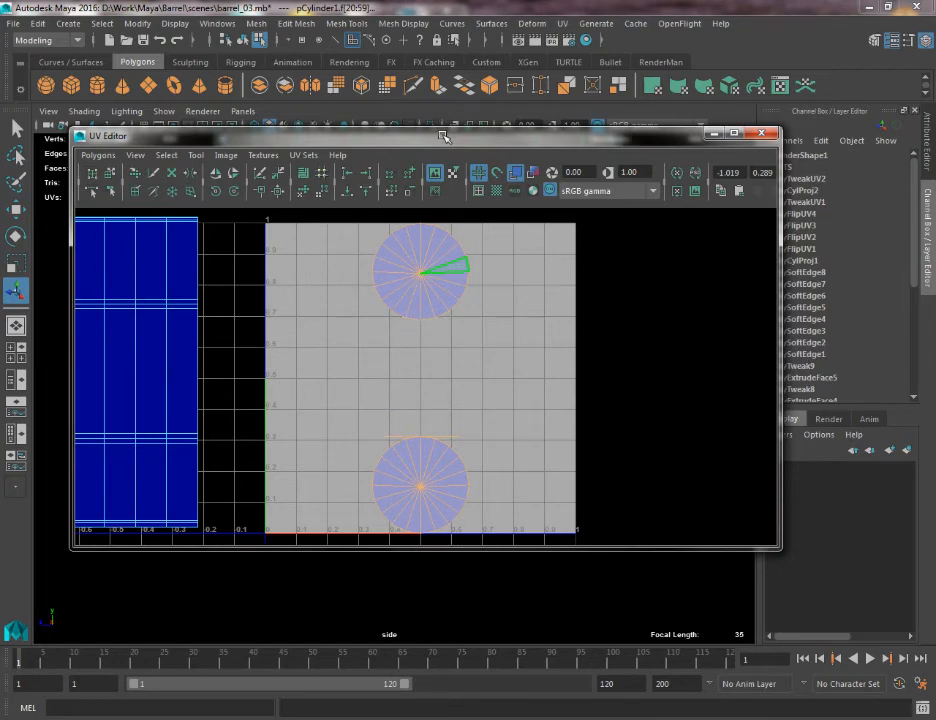
drag(443, 136, 428, 341)
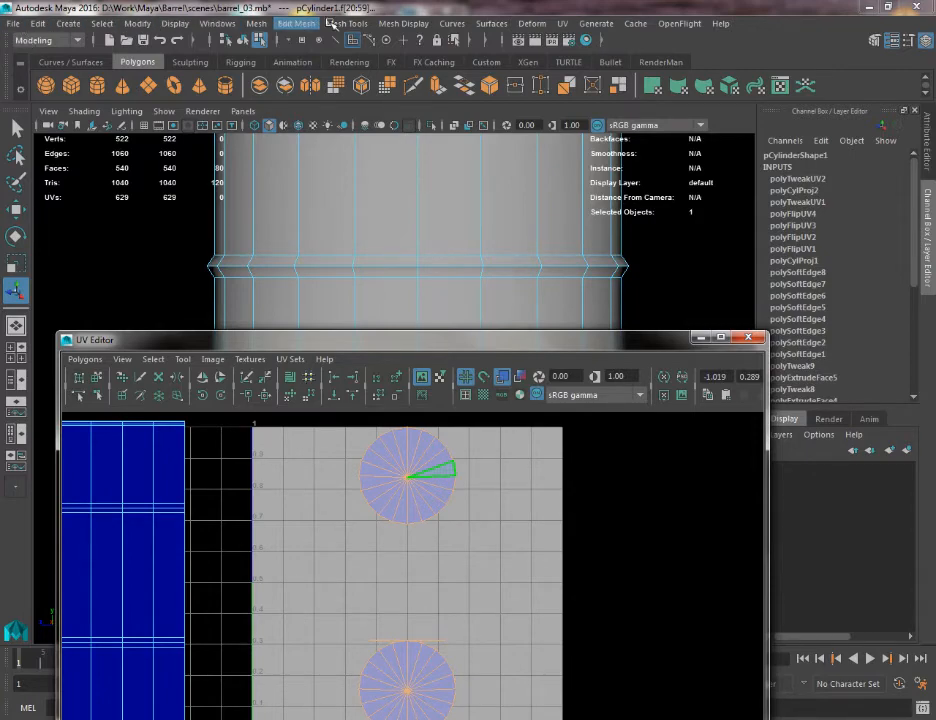
click(561, 23)
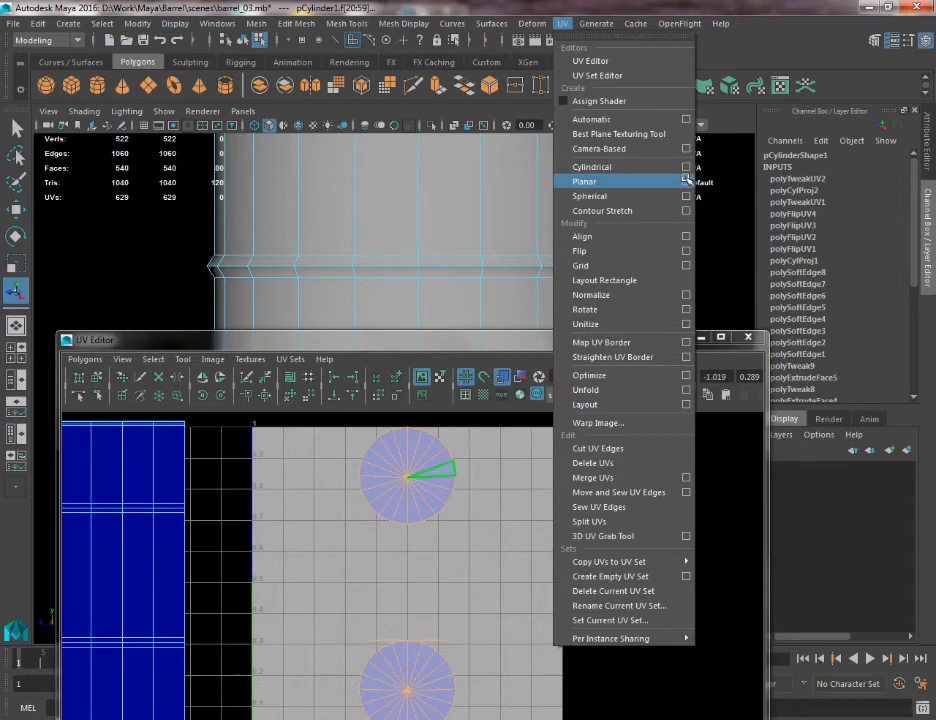
click(686, 181)
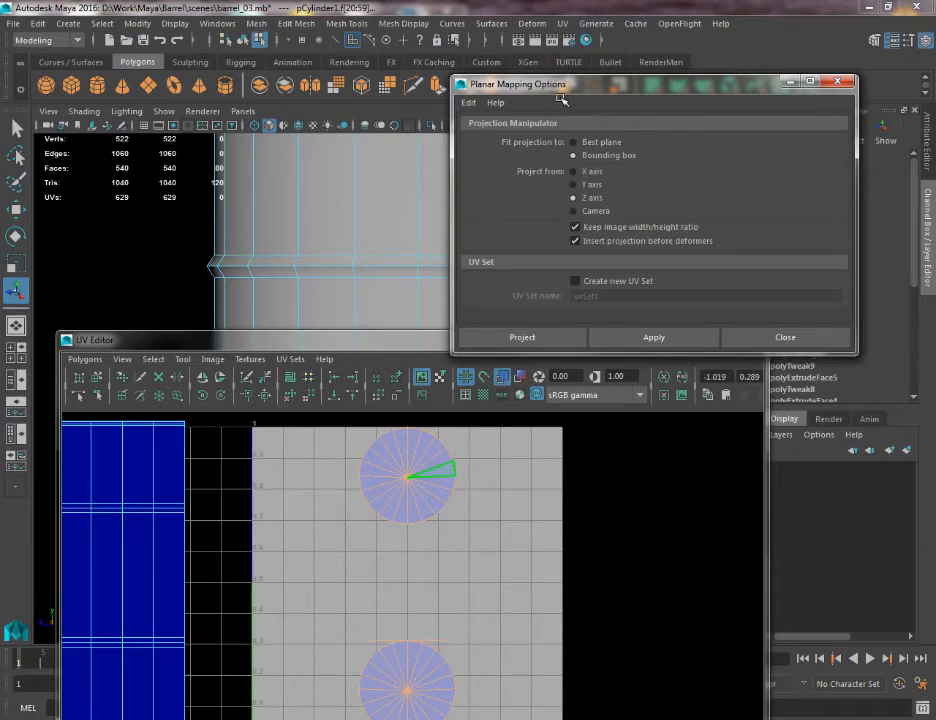
Planar map the selected cap faces from the Y axis, fitting the projection to the bounding box, and dismiss the options
drag(560, 90, 534, 458)
alt+click(424, 284)
drag(403, 340, 332, 619)
key(space)
drag(432, 253, 372, 267)
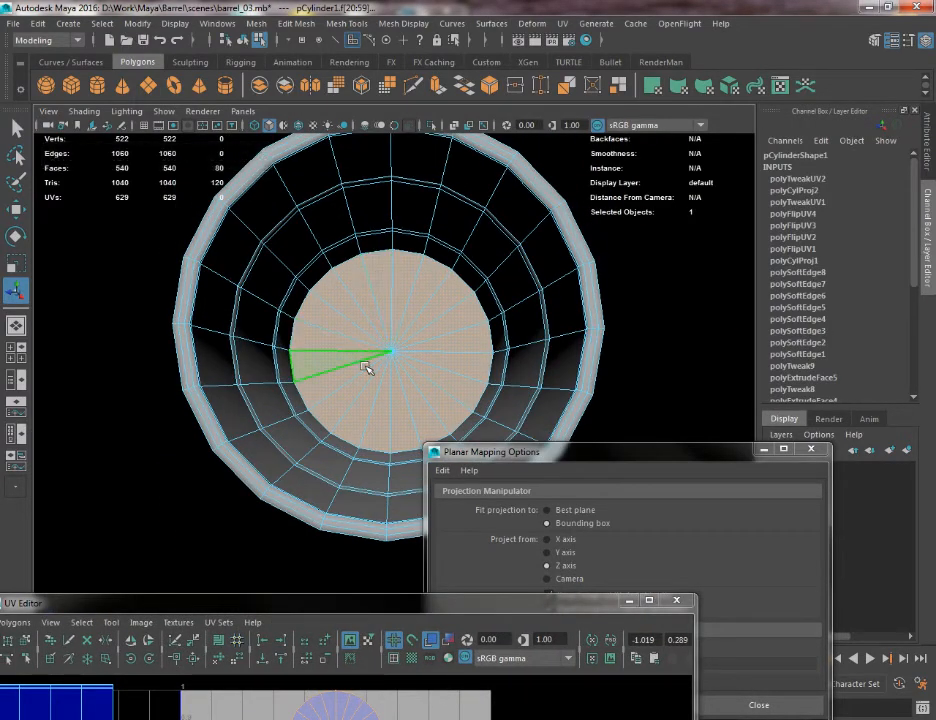
drag(505, 452, 360, 138)
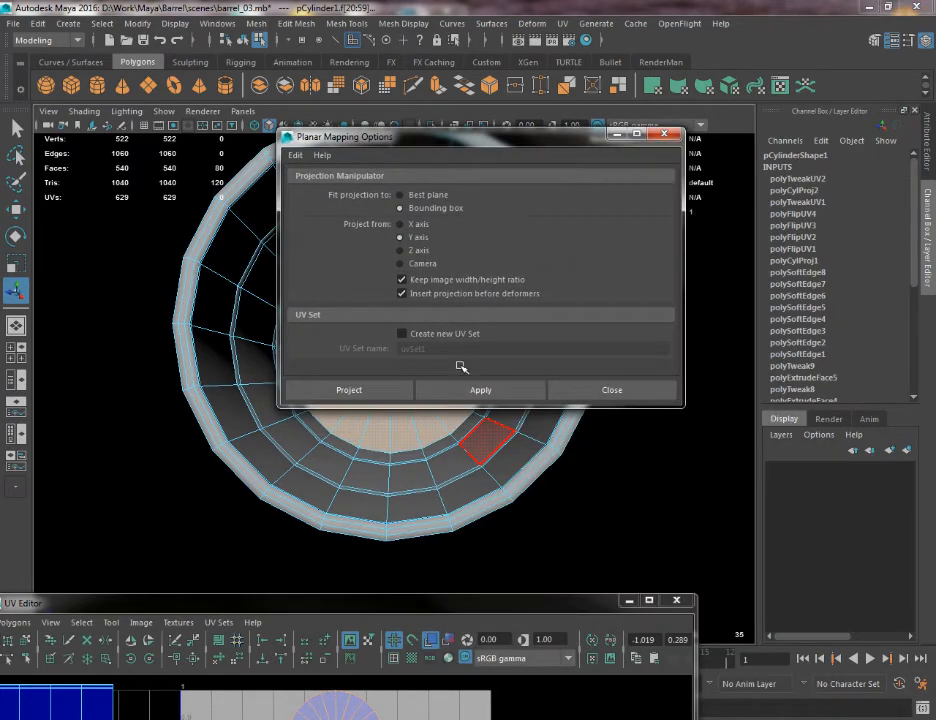
click(486, 390)
click(636, 396)
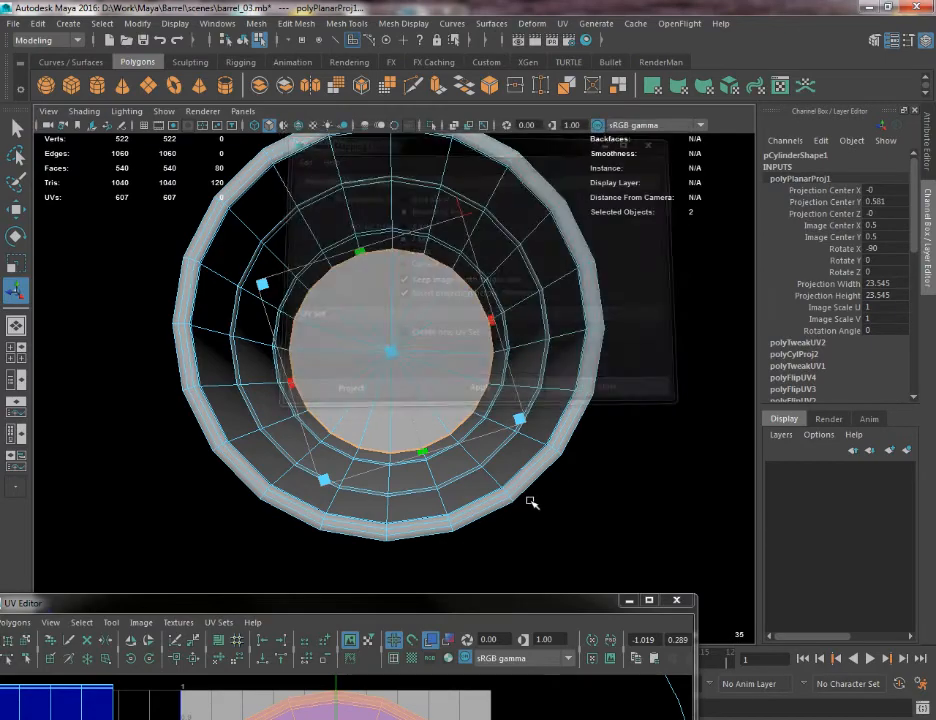
Bring the UV Editor back over the viewport and maximize it
alt+drag(533, 501, 384, 478)
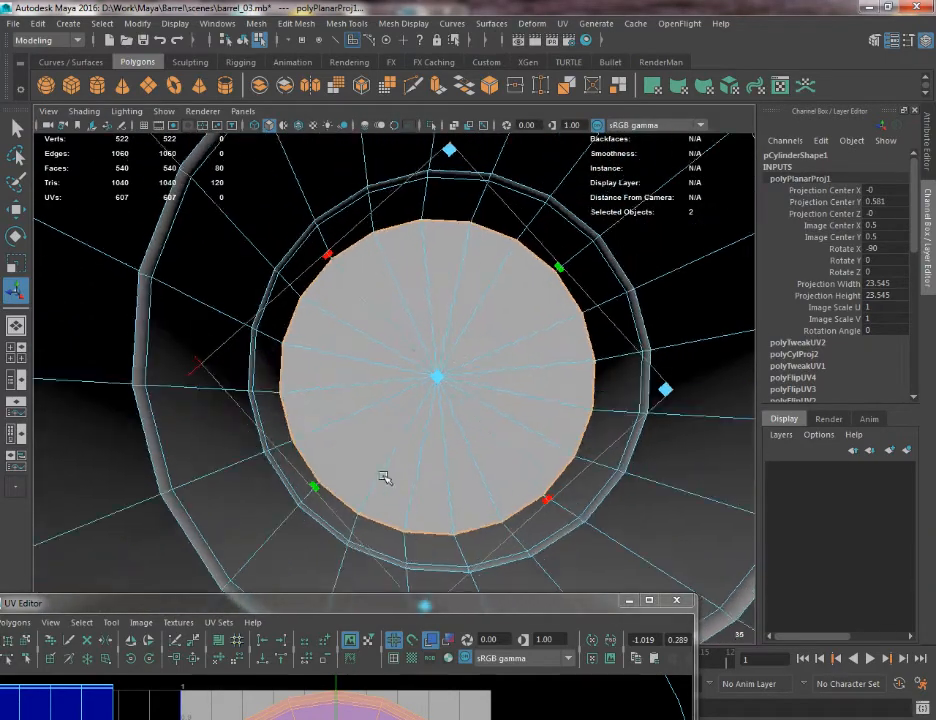
drag(357, 601, 485, 116)
scroll(453, 310, down, 1)
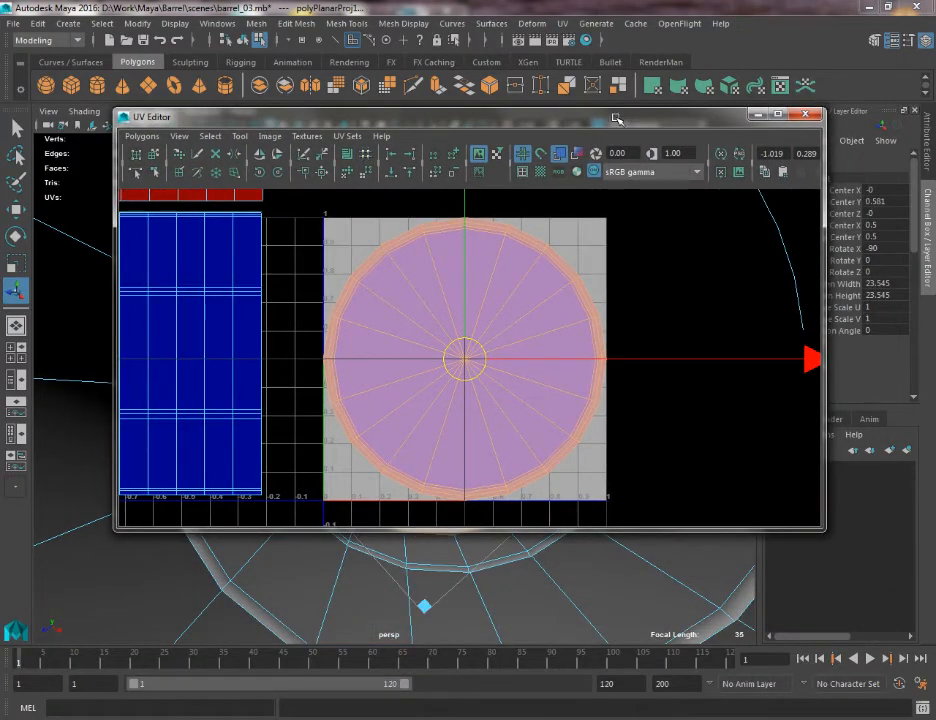
drag(616, 119, 616, 0)
scroll(376, 244, down, 3)
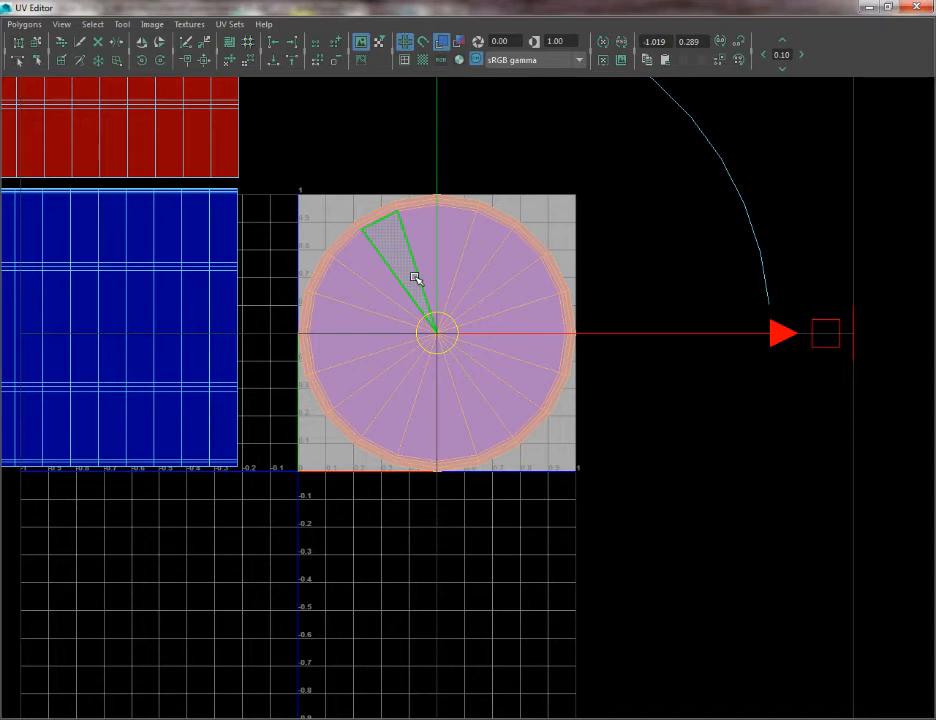
Select the rimmed cap shell and move it horizontally off the other cap, out of the 0–1 UV square
right_drag(375, 190, 355, 290)
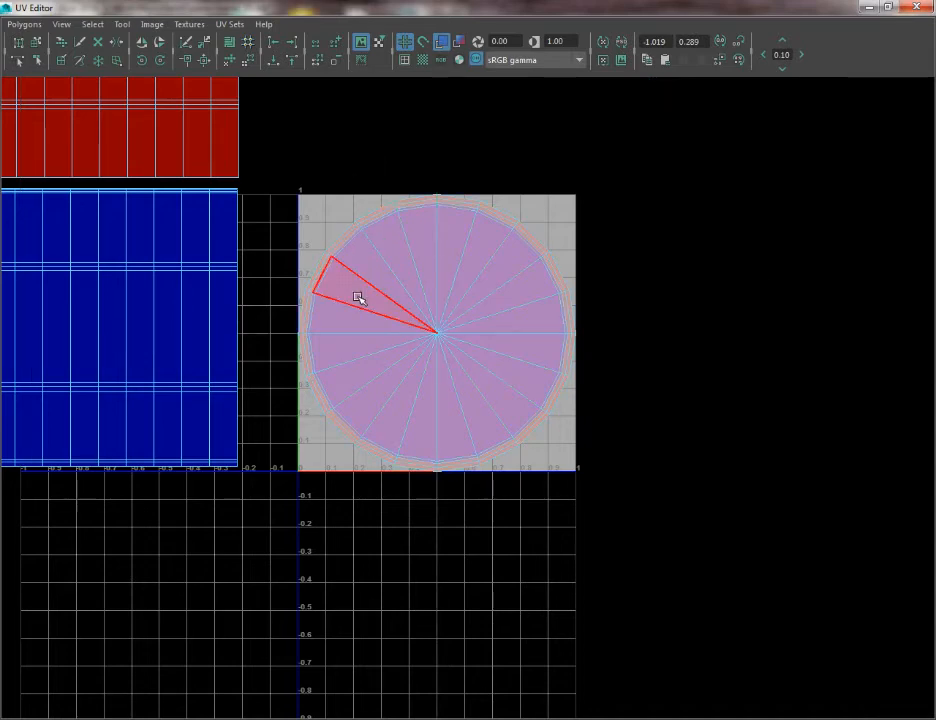
click(373, 281)
key(w)
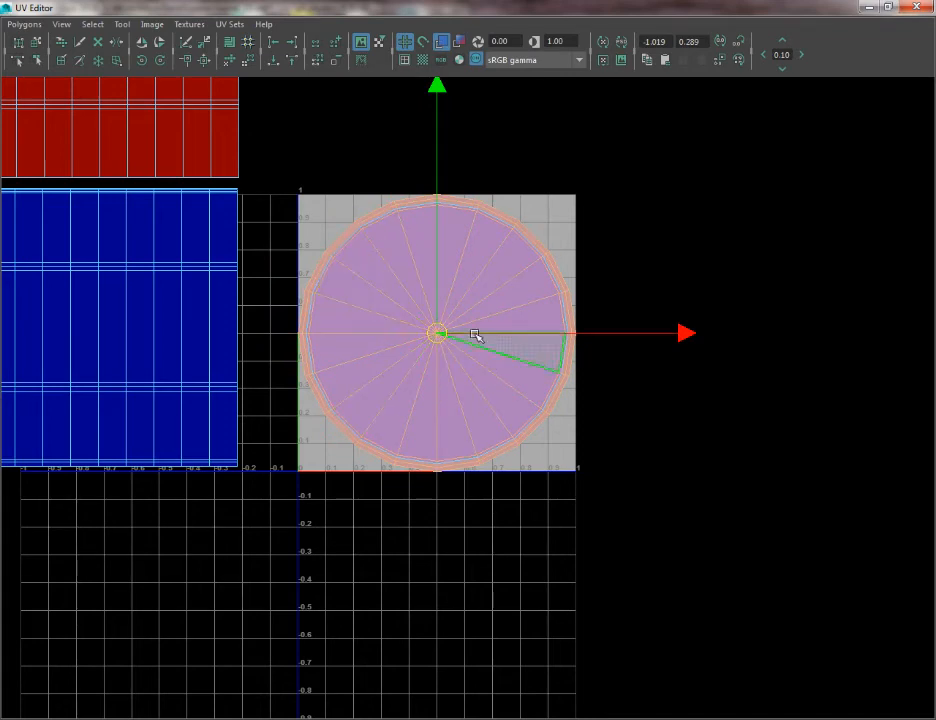
drag(670, 333, 935, 334)
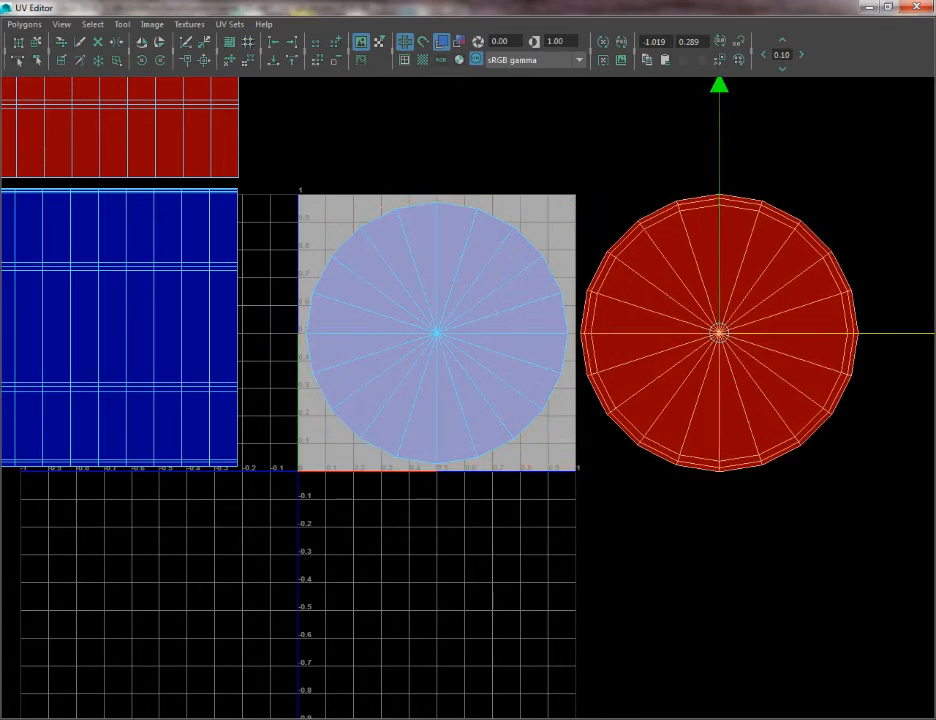
Move the rimmed cap shell above the 0–1 UV square, beside the red wall shell
alt+middle_drag(457, 317, 439, 329)
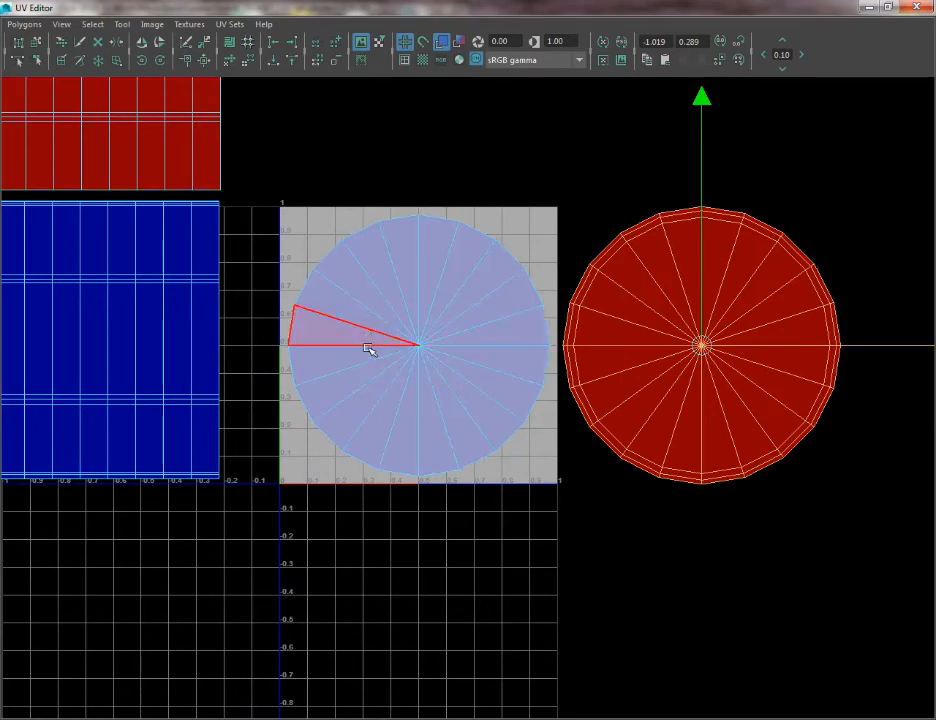
alt+middle_drag(480, 357, 324, 338)
scroll(560, 323, up, 1)
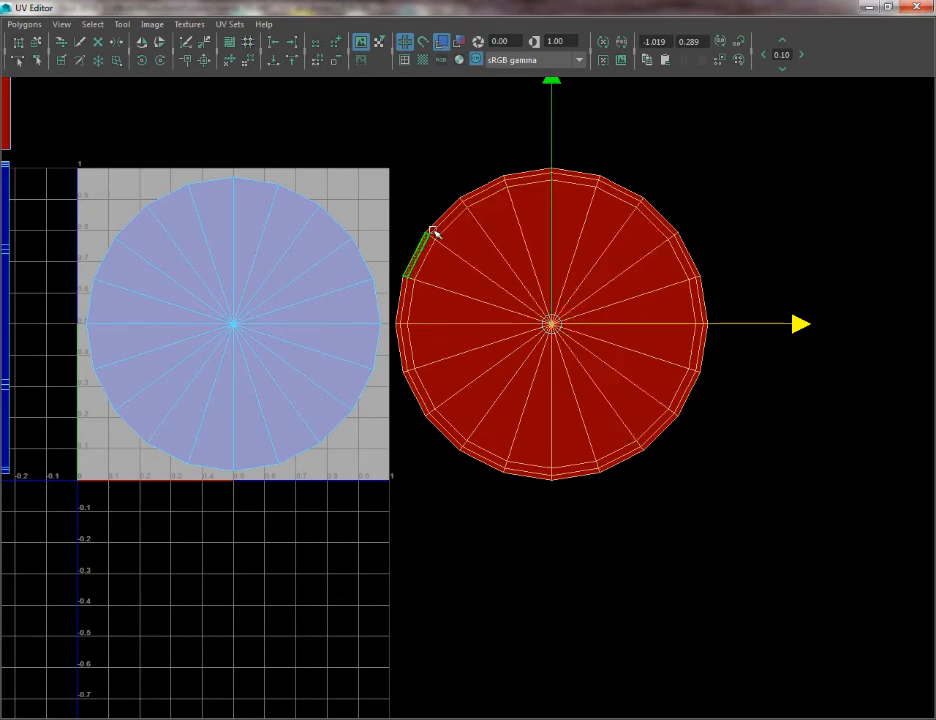
scroll(397, 309, down, 5)
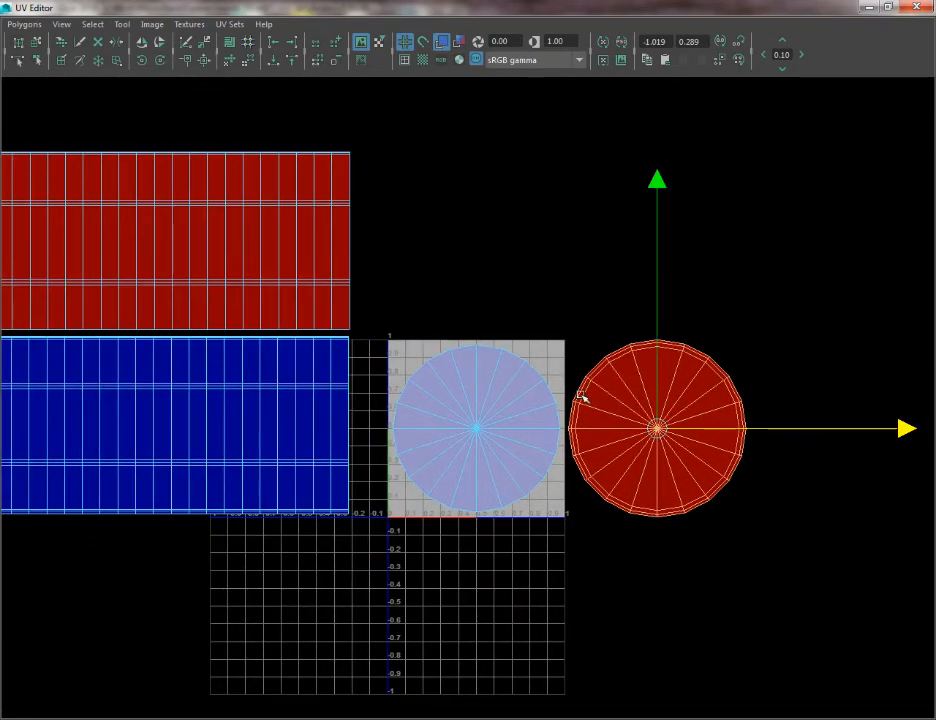
drag(655, 428, 474, 243)
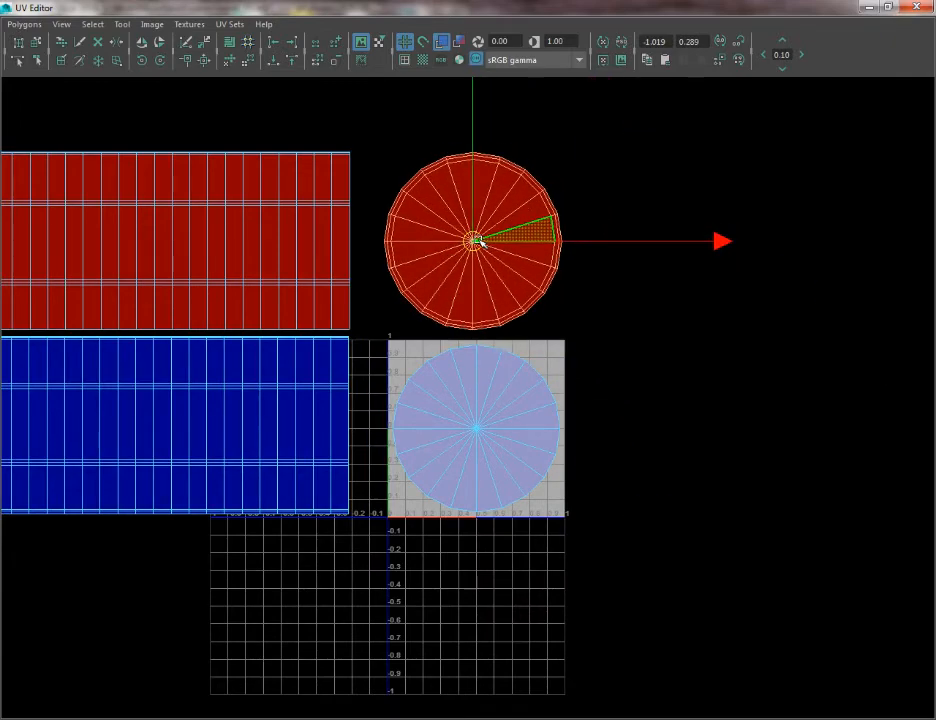
alt+middle_drag(368, 290, 420, 285)
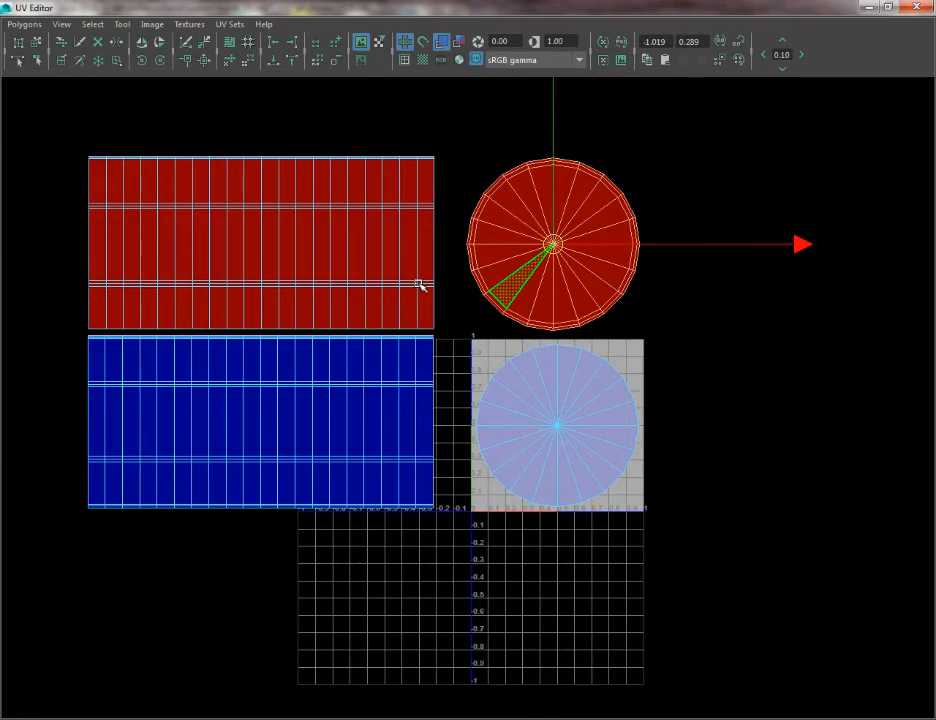
alt+middle_drag(484, 350, 394, 337)
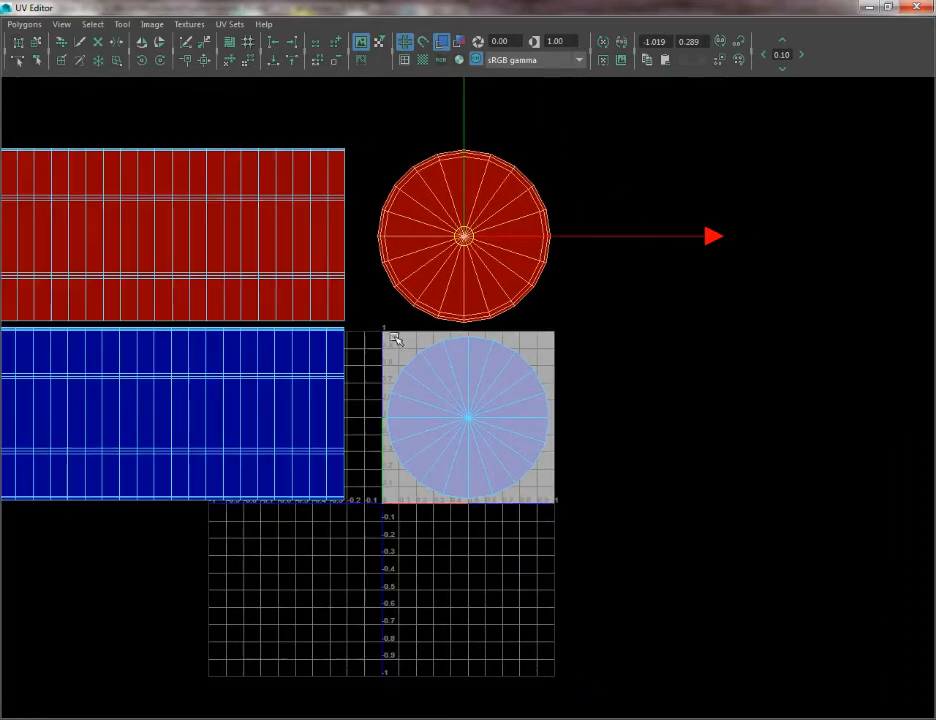
alt+middle_drag(386, 484, 381, 459)
scroll(381, 458, up, 3)
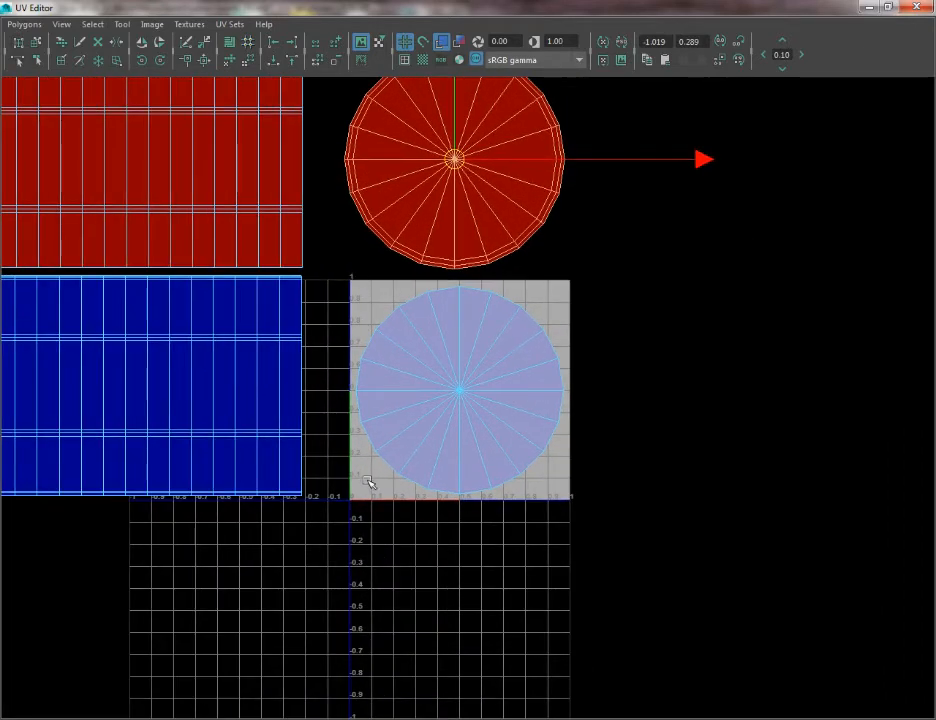
Select the rimless cap shell, pull it out of the 0–1 square and place it back against the square's left edge
double_click(462, 386)
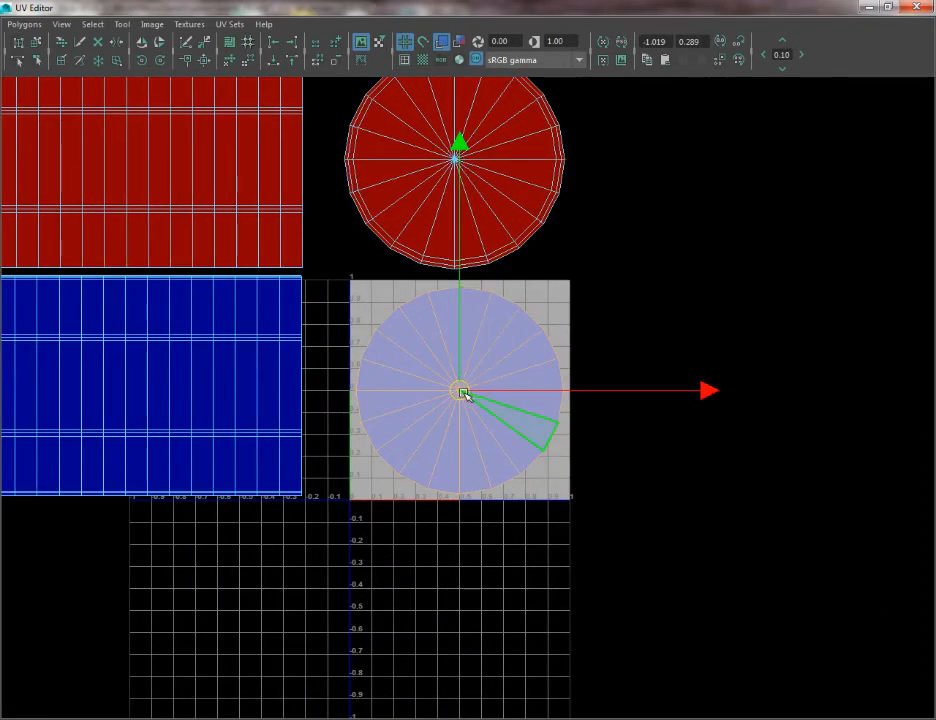
drag(463, 391, 812, 362)
scroll(450, 430, up, 1)
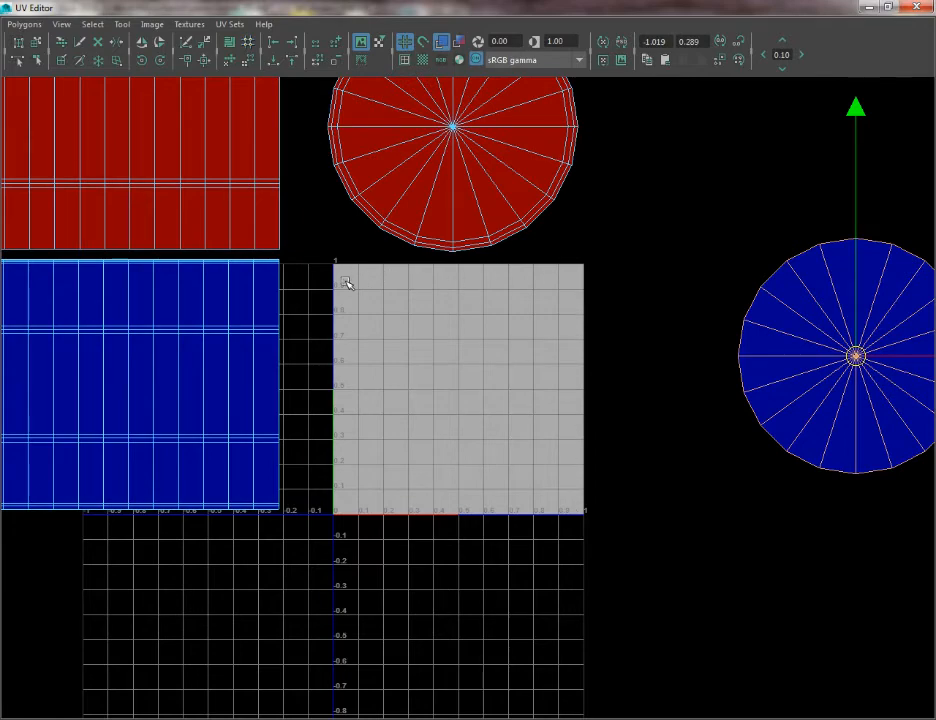
scroll(483, 424, down, 4)
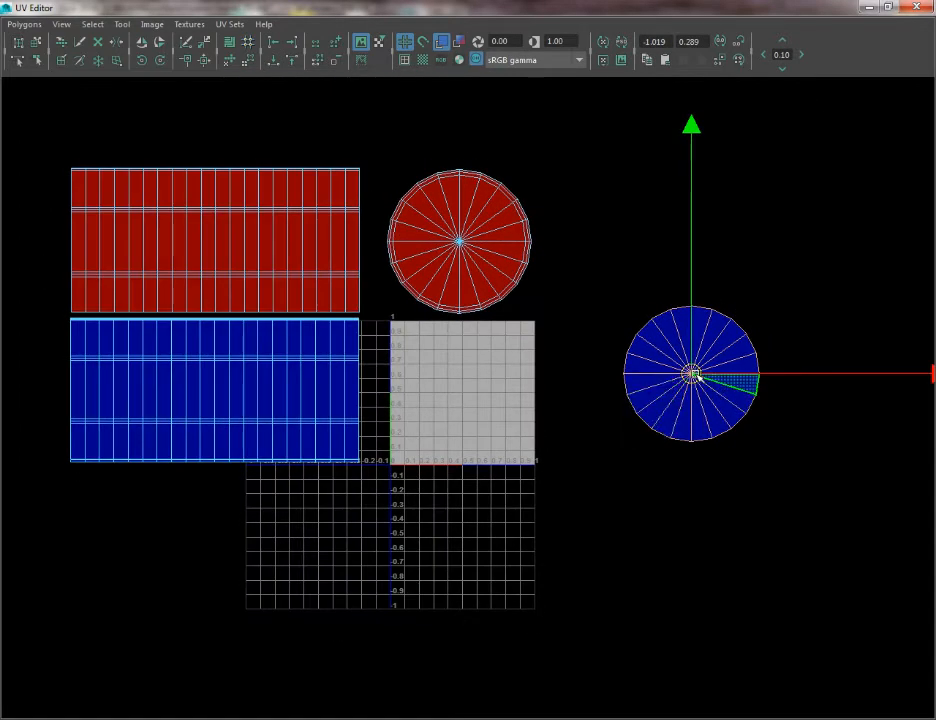
drag(603, 374, 462, 391)
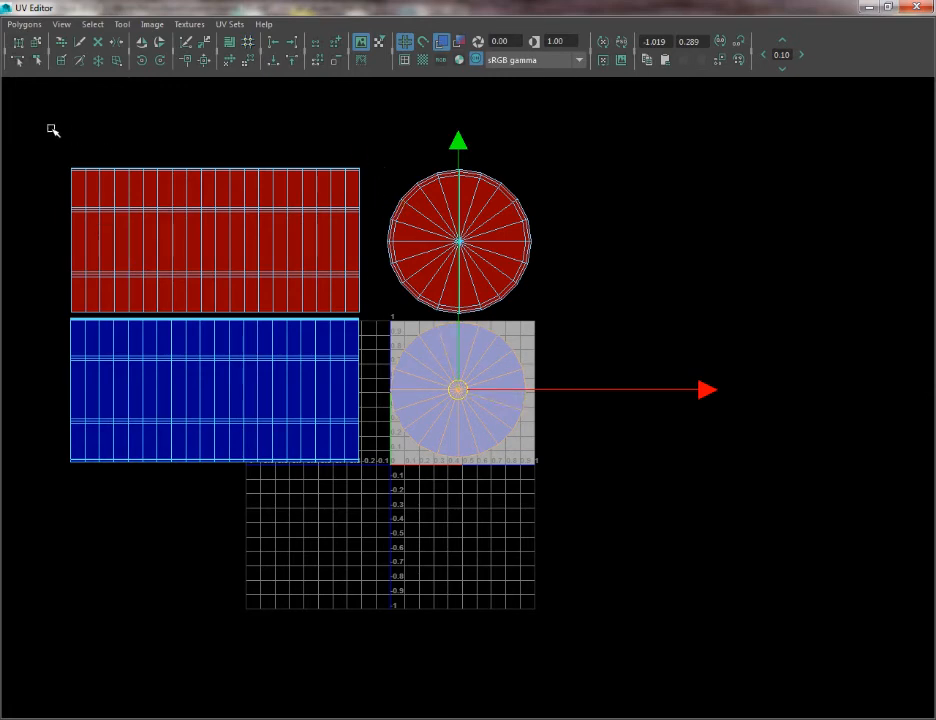
Select all four UV shells and arrange them automatically with the Layout command
drag(26, 118, 703, 526)
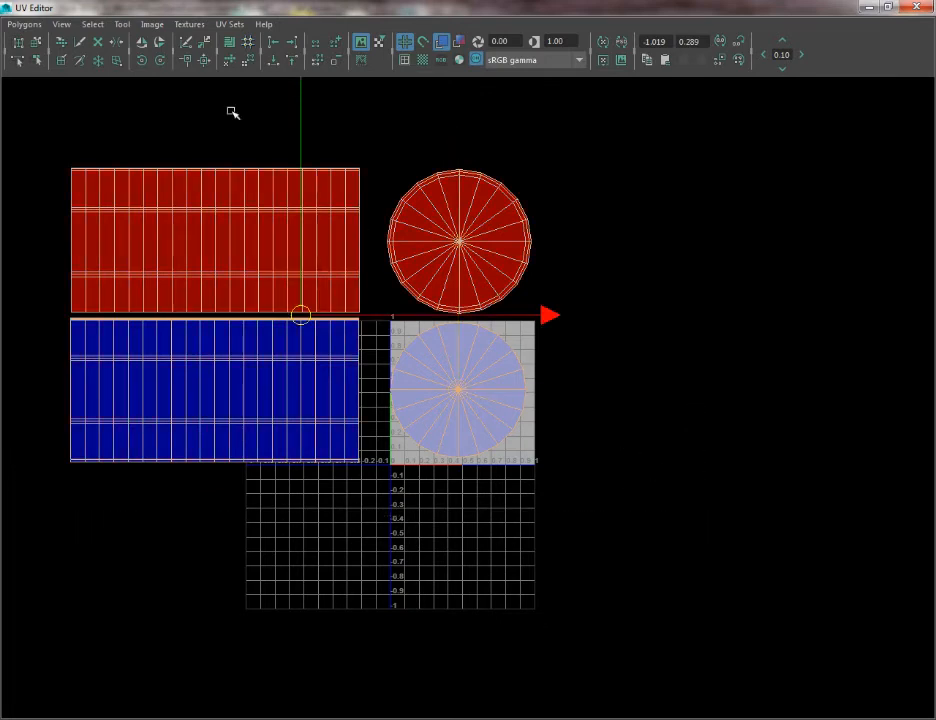
click(22, 24)
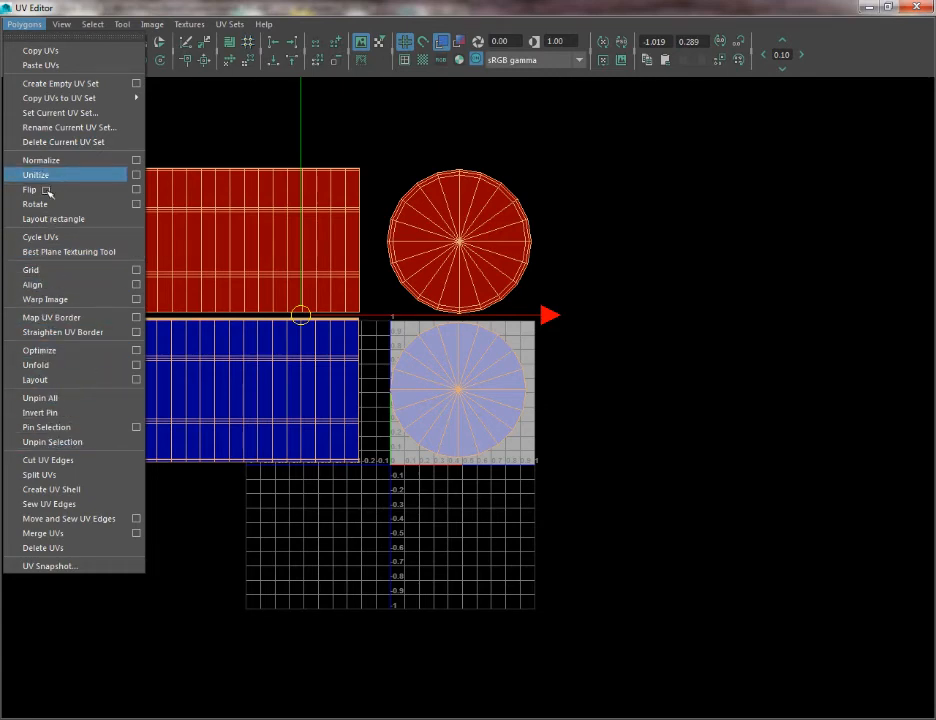
click(42, 381)
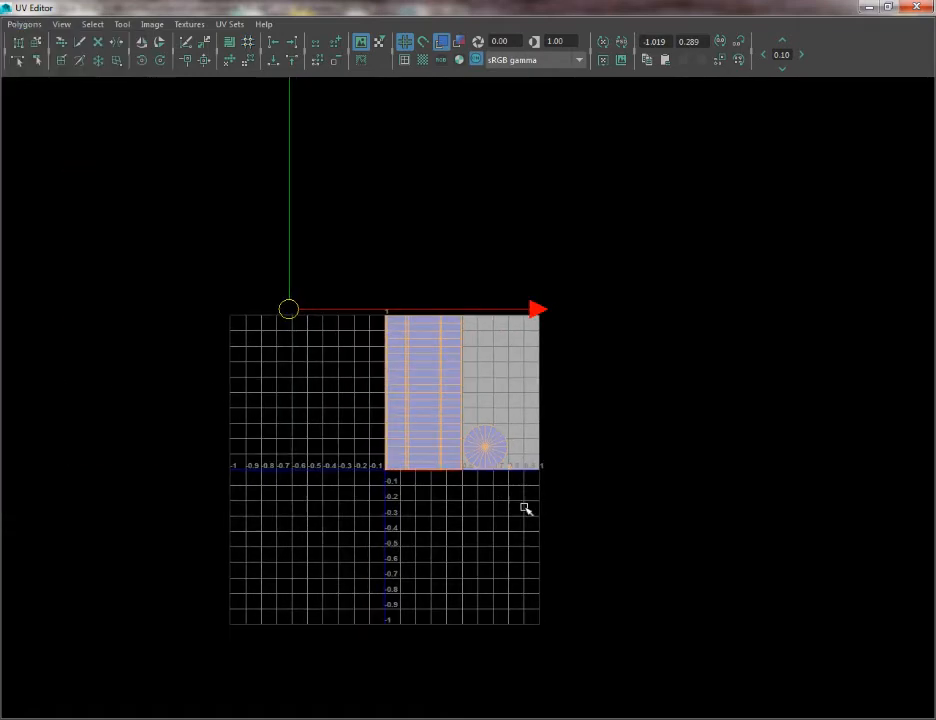
Examine the packed shells inside the 0–1 square, comparing the sizes of the large and tiny wall and cap shells
scroll(439, 432, up, 3)
alt+middle_drag(439, 432, 453, 411)
scroll(455, 411, up, 4)
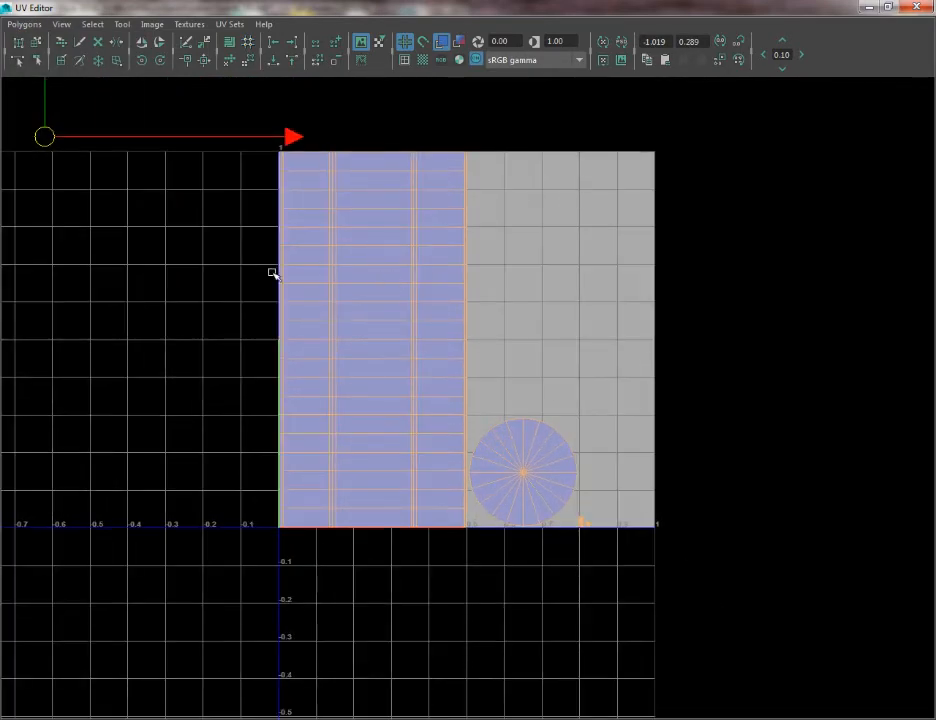
alt+right_drag(539, 396, 631, 507)
alt+middle_drag(617, 504, 479, 387)
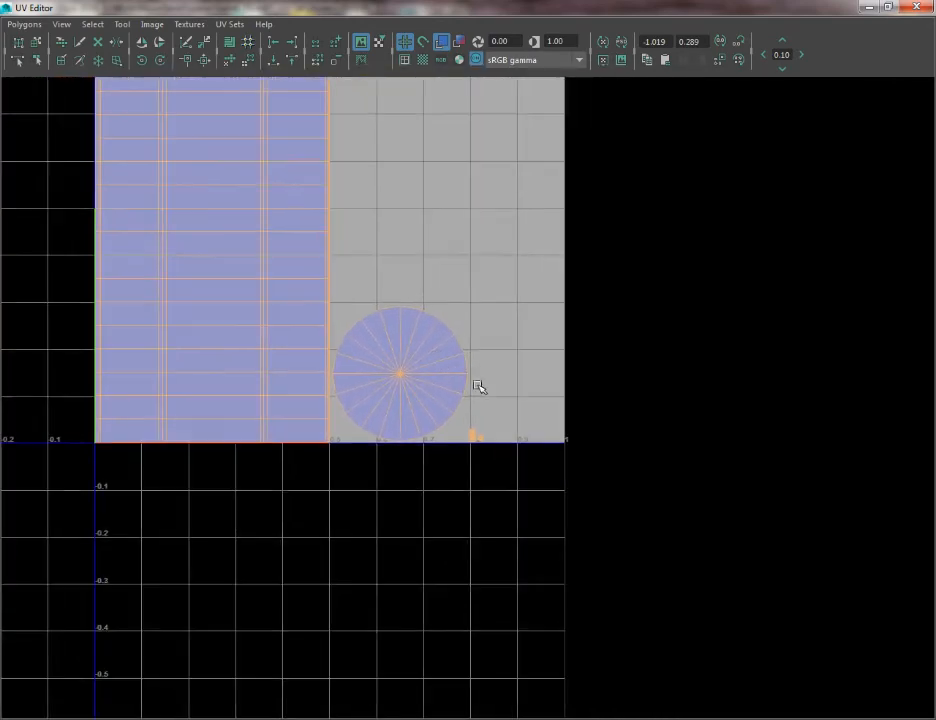
alt+middle_drag(275, 357, 336, 432)
alt+right_drag(336, 432, 505, 514)
alt+middle_drag(505, 514, 488, 489)
alt+right_drag(407, 391, 244, 311)
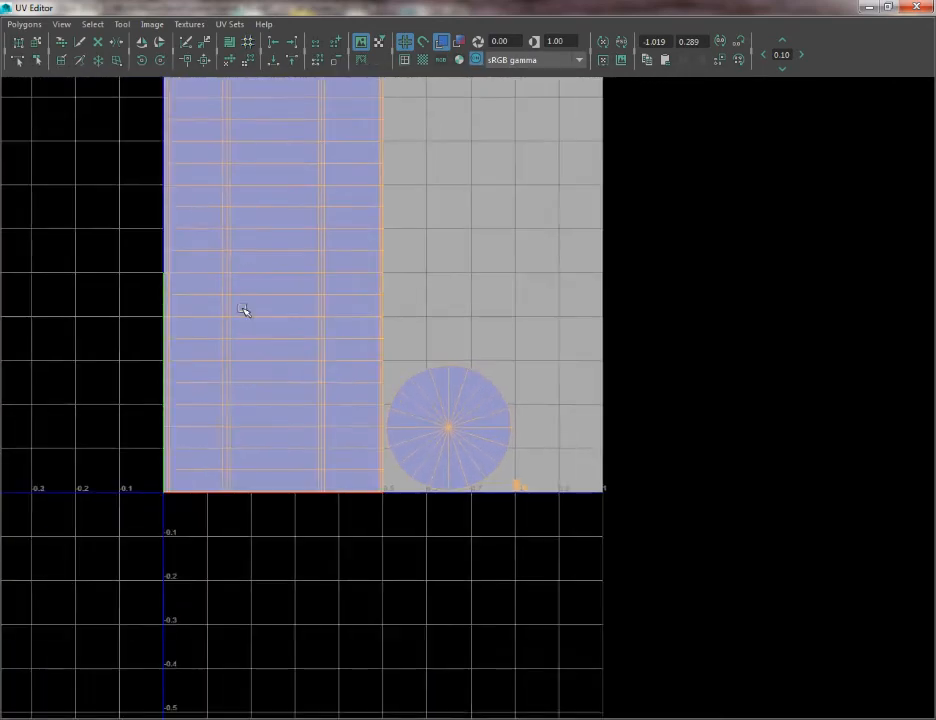
alt+middle_drag(244, 256, 260, 422)
alt+middle_drag(318, 378, 289, 199)
alt+right_drag(289, 199, 401, 359)
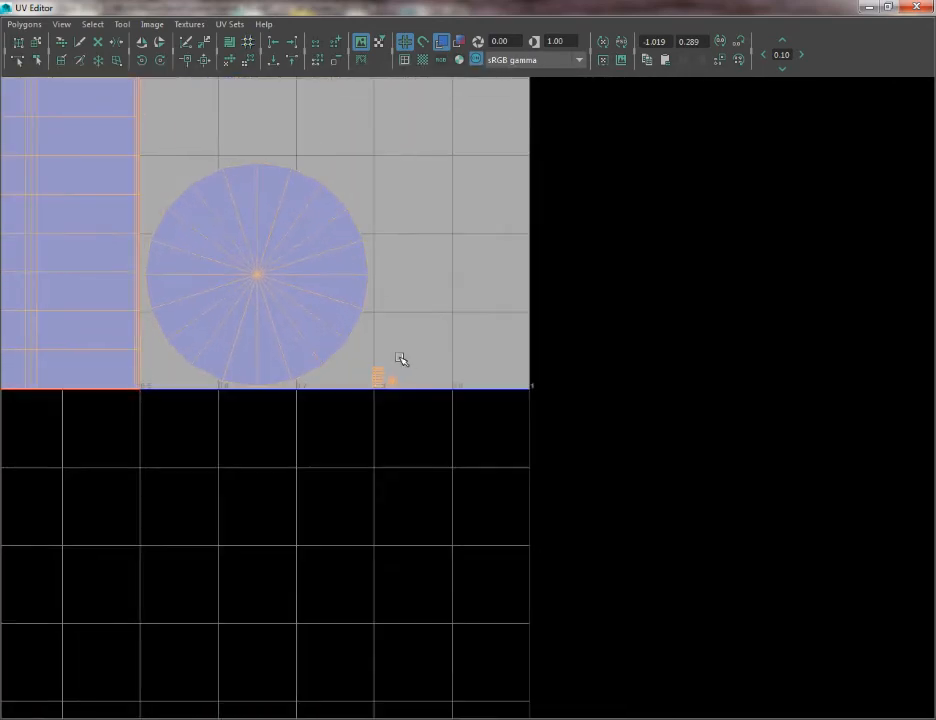
alt+middle_drag(401, 359, 519, 469)
alt+right_drag(519, 469, 564, 451)
alt+middle_drag(564, 451, 506, 381)
alt+right_drag(506, 381, 624, 568)
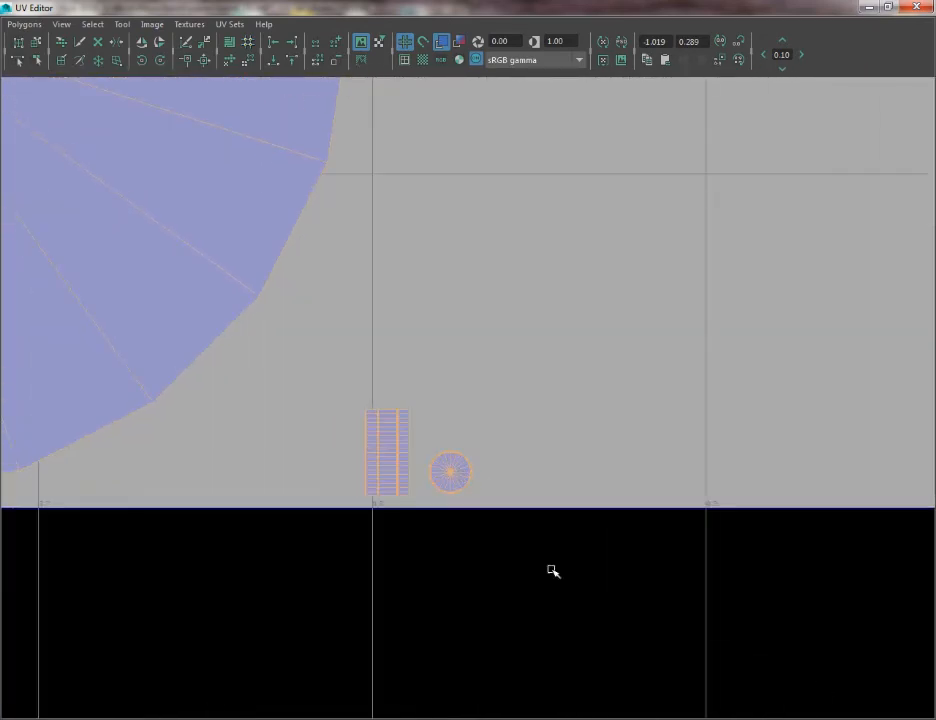
mouse_move(432, 500)
alt+right_down()
mouse_move(499, 565)
mouse_move(119, 272)
alt+right_up()
alt+right_drag(680, 560, 370, 292)
alt+right_drag(660, 530, 384, 301)
alt+middle_drag(384, 301, 252, 242)
alt+right_drag(252, 242, 545, 560)
alt+middle_drag(216, 304, 374, 348)
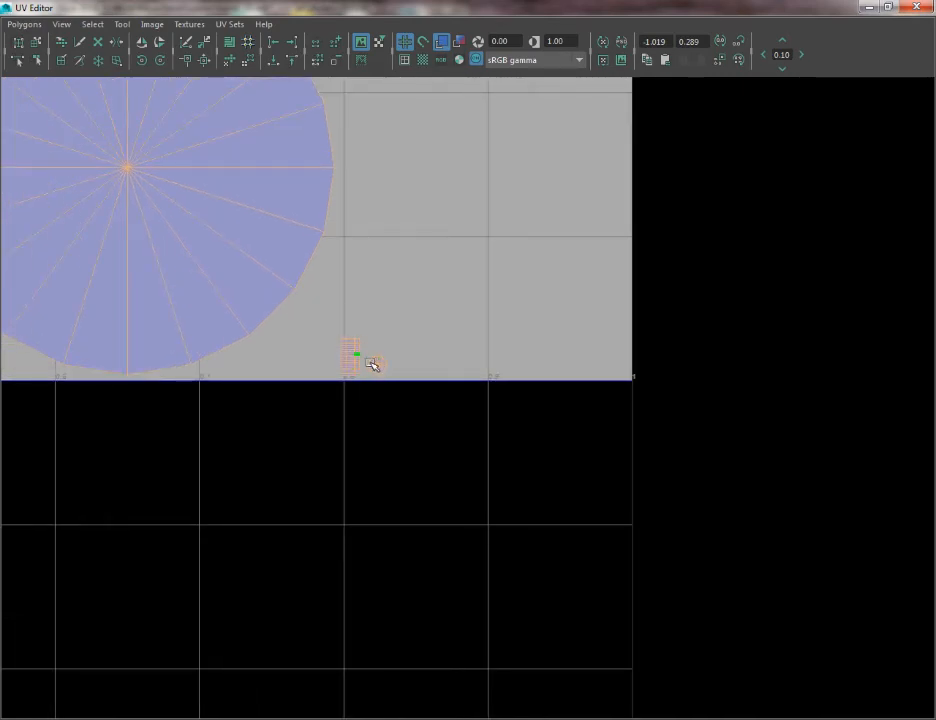
alt+right_drag(520, 440, 397, 341)
alt+middle_drag(397, 341, 617, 453)
alt+right_drag(400, 330, 50, 105)
alt+middle_drag(283, 296, 314, 429)
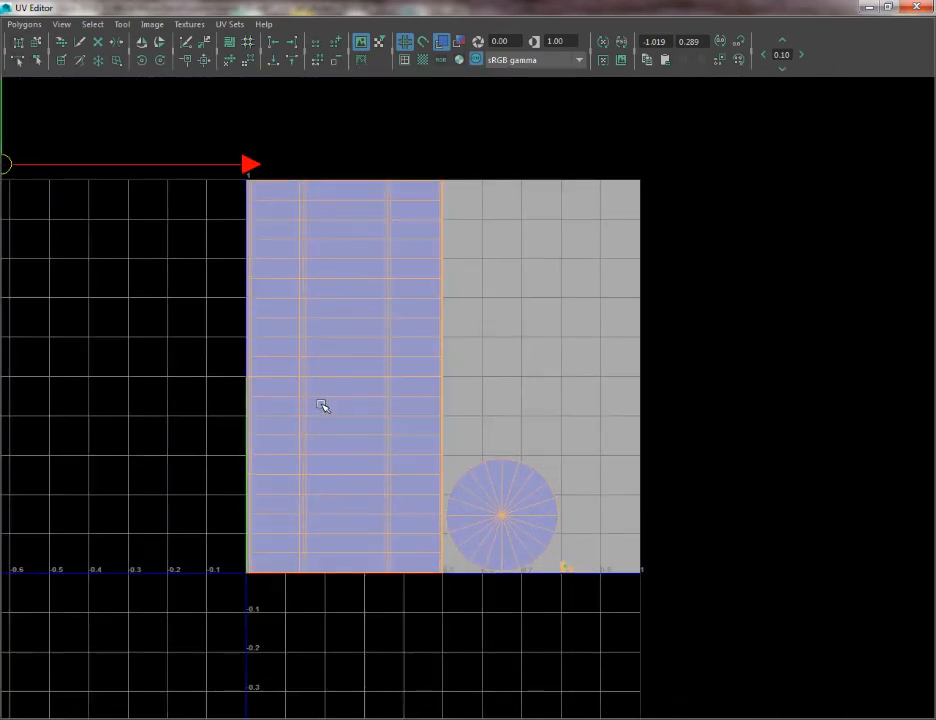
Undo the automatic layout of the UV shells
key(ctrl+z)
alt+middle_drag(405, 427, 478, 543)
alt+right_drag(478, 543, 160, 182)
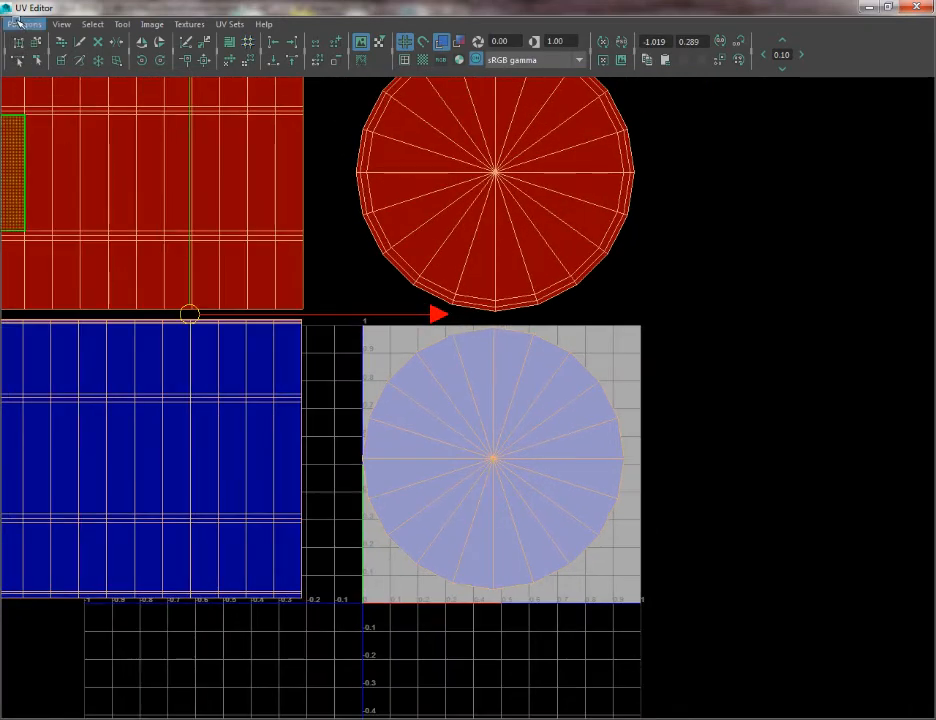
click(20, 22)
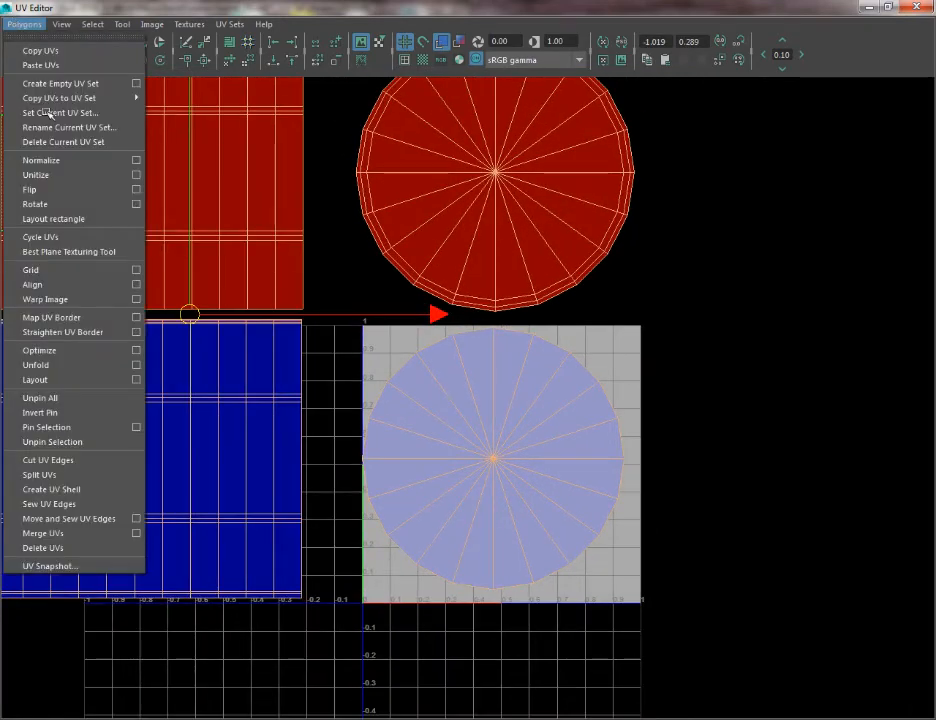
click(136, 379)
click(568, 388)
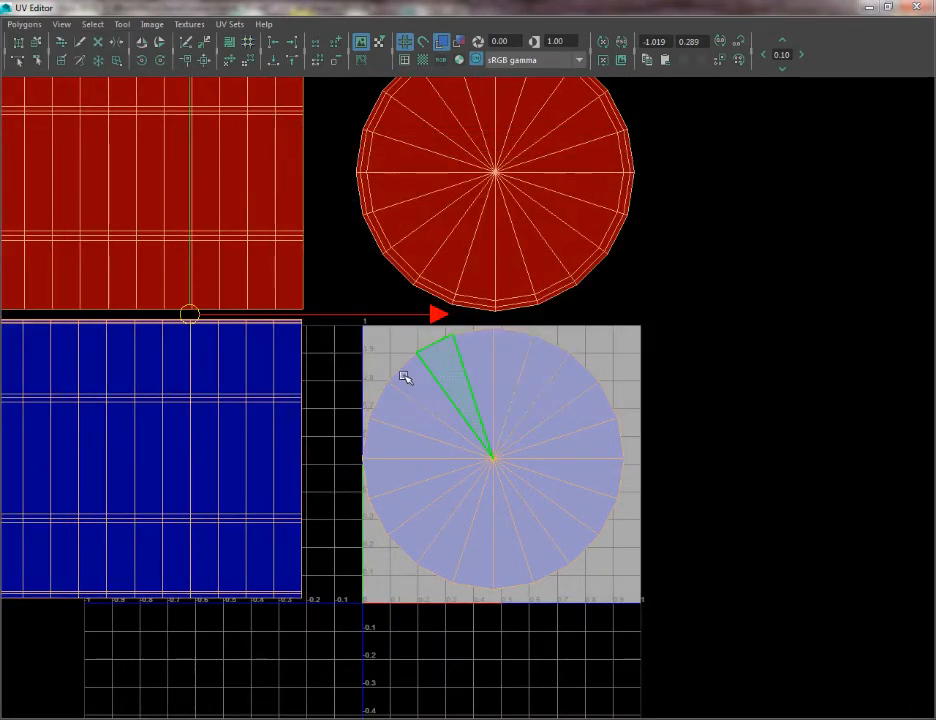
Move all four UV shells together slightly upward and sideways from their current position
alt+right_drag(437, 436, 220, 255)
alt+middle_drag(226, 280, 311, 332)
alt+right_drag(355, 358, 335, 342)
key(r)
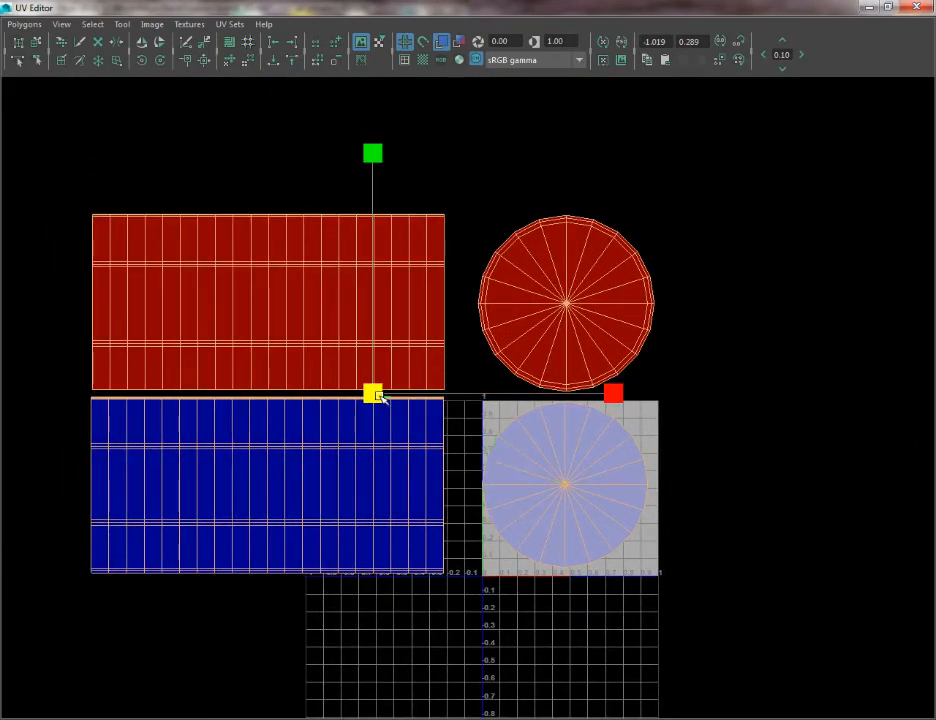
key(w)
drag(373, 392, 360, 338)
Select both cap shells and move them clear of the 0–1 square, to its right
drag(549, 343, 698, 514)
key(r)
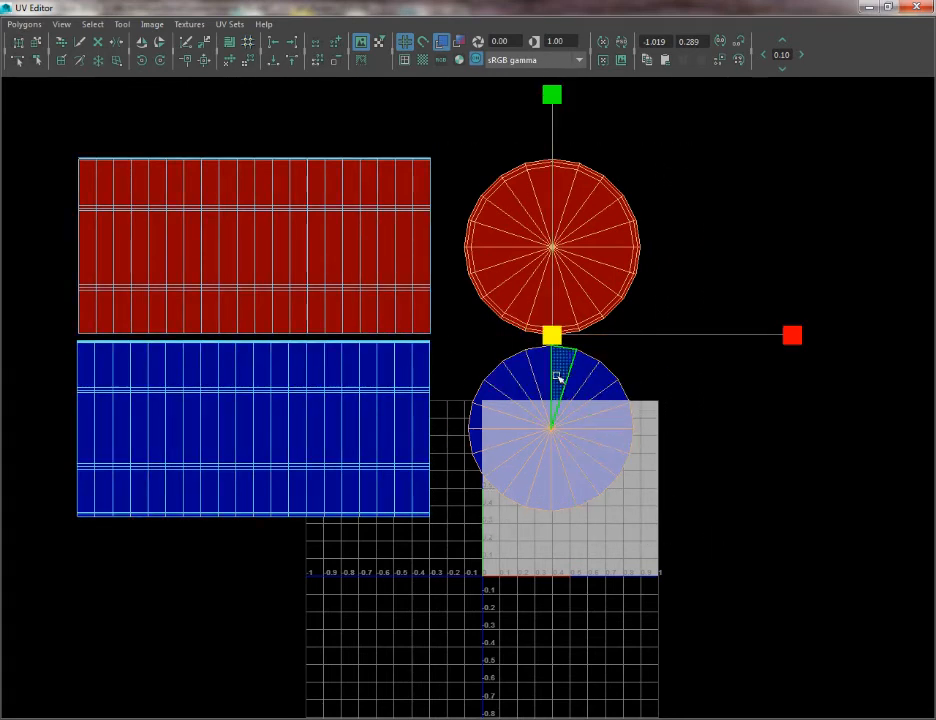
key(w)
drag(551, 335, 788, 458)
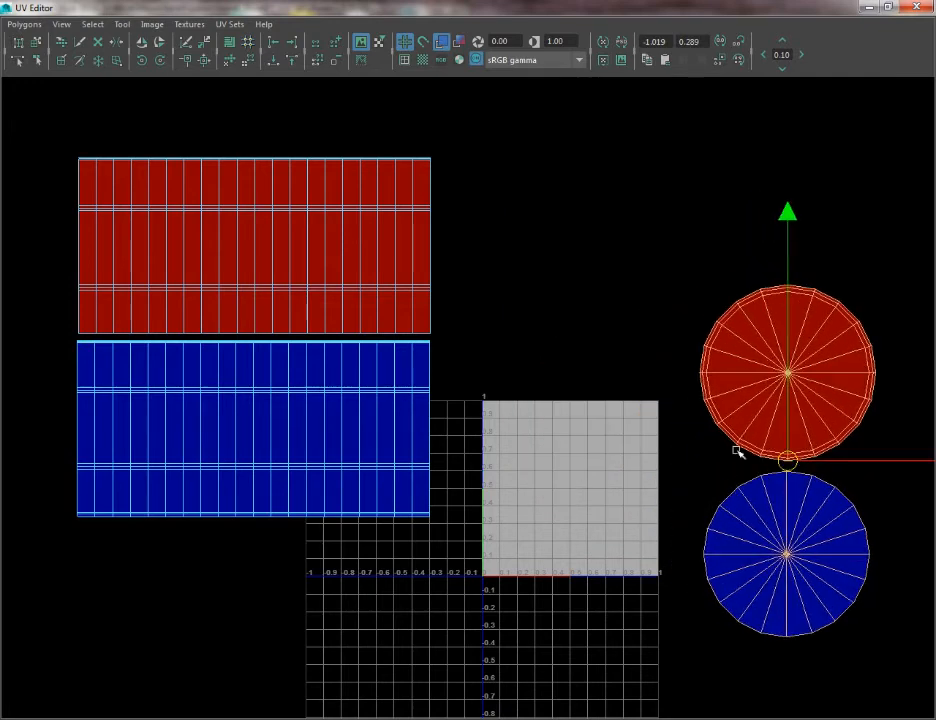
Select the blue wall shell, move it onto the 0–1 square and scale it down to roughly the square's width
click(340, 407)
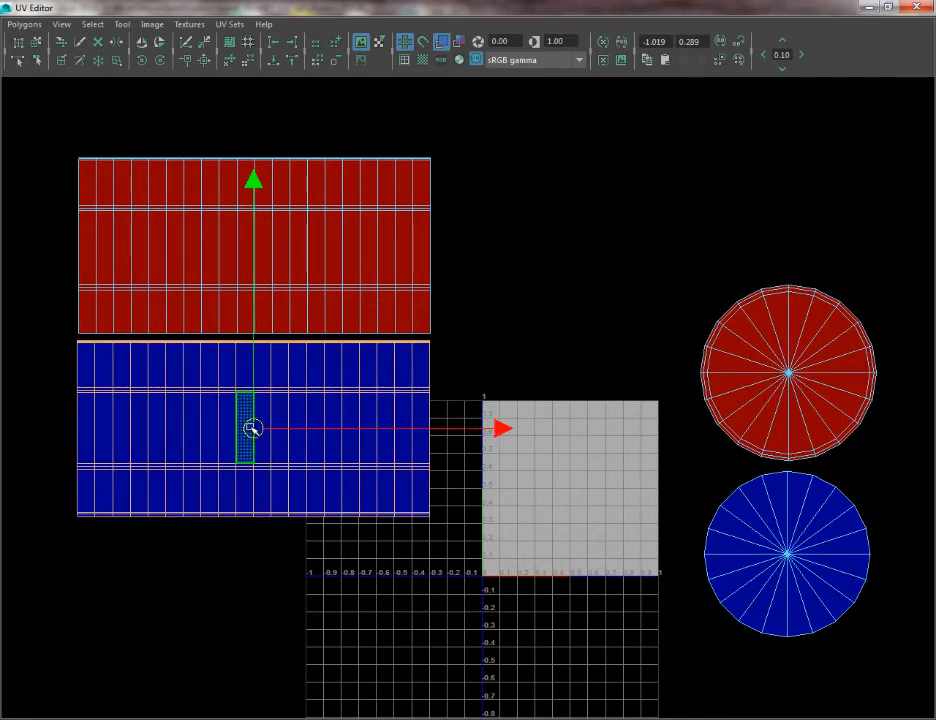
drag(253, 428, 447, 493)
key(r)
scroll(700, 665, up, 4)
scroll(700, 665, up, 1)
key(w)
key(r)
Position the blue wall shell in the lower half of the 0–1 square, with its upper edge near 0.5
alt+middle_drag(486, 599, 443, 570)
alt+right_drag(443, 570, 515, 580)
key(w)
mouse_move(405, 489)
mouse_down()
mouse_move(415, 498)
mouse_move(409, 513)
mouse_up()
key(r)
key(w)
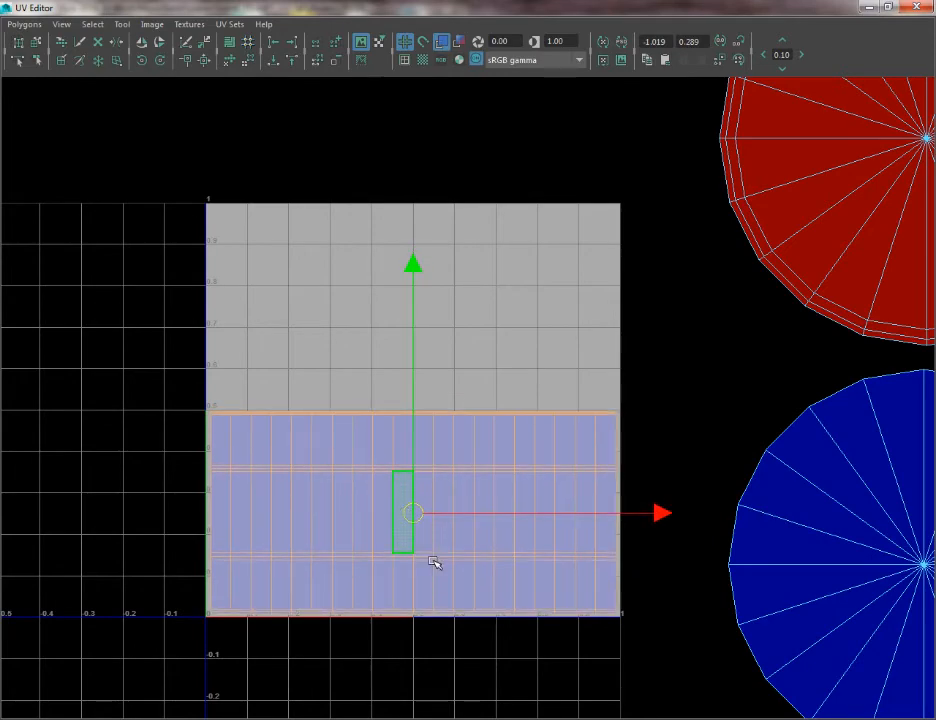
Nudge the blue wall shell down and back up to adjust its vertical placement in the square's lower half
alt+right_drag(435, 562, 554, 623)
alt+middle_drag(418, 501, 522, 441)
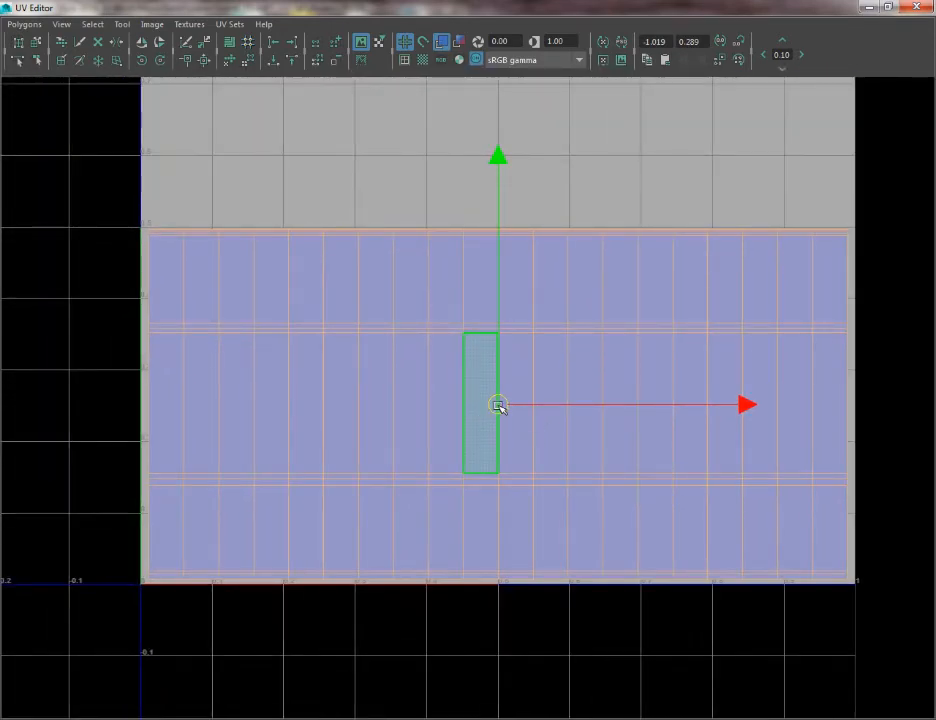
drag(499, 405, 499, 407)
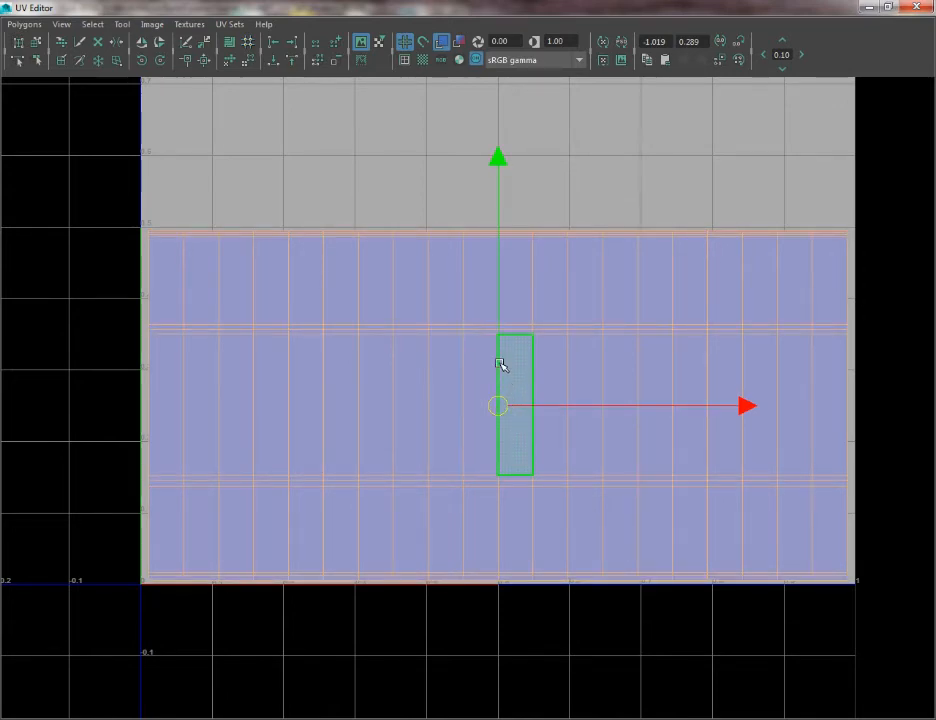
drag(499, 363, 499, 356)
key(r)
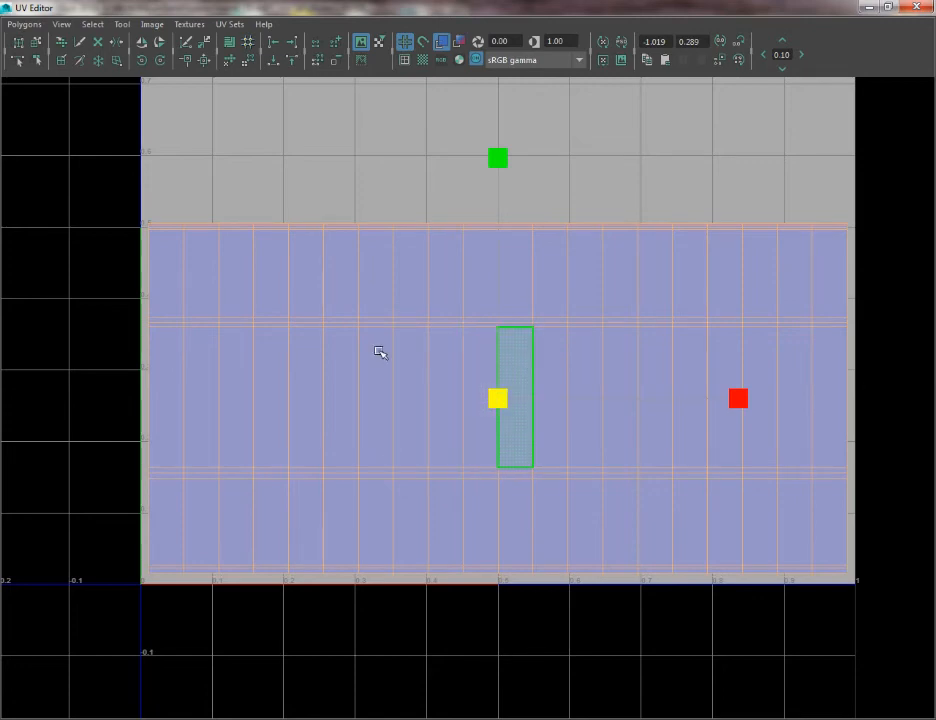
Scale the blue wall shell up slightly so its side edges sit closer to the 0–1 square's borders
alt+middle_drag(122, 236, 192, 261)
alt+right_drag(192, 261, 287, 450)
alt+middle_drag(126, 409, 272, 331)
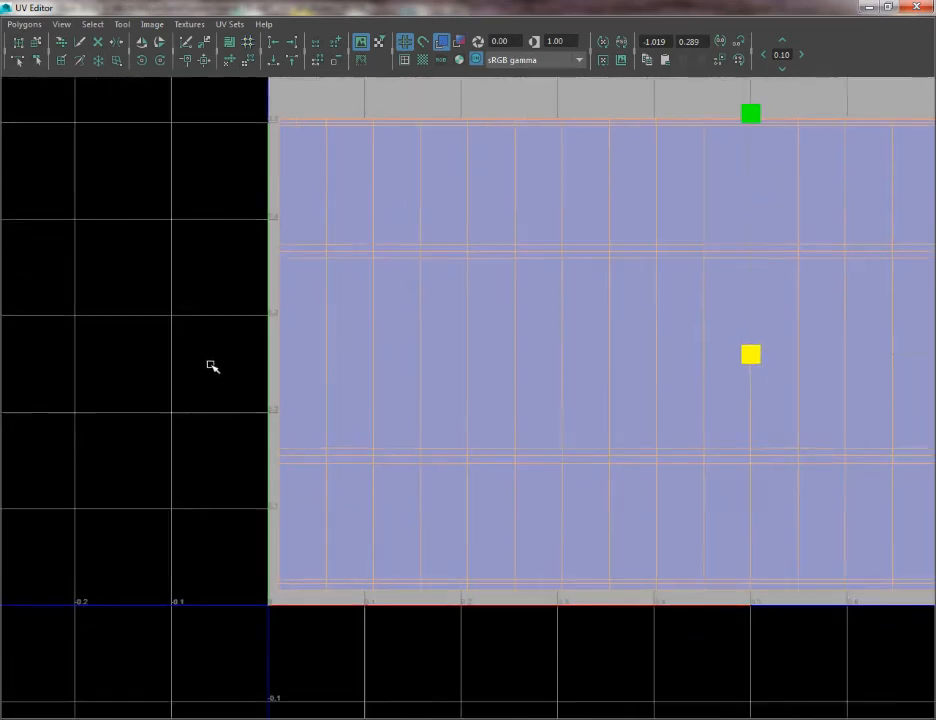
alt+right_drag(212, 366, 168, 415)
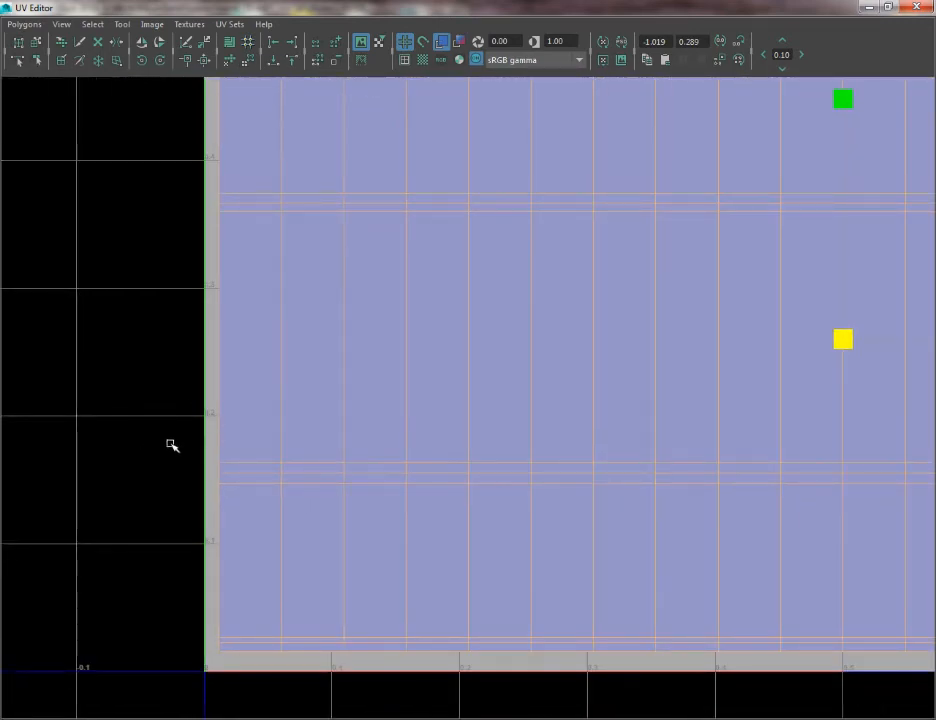
alt+middle_drag(249, 583, 280, 514)
alt+middle_drag(304, 130, 272, 362)
alt+right_drag(272, 362, 222, 250)
alt+middle_drag(246, 257, 186, 570)
alt+middle_drag(254, 359, 256, 533)
alt+right_drag(400, 456, 367, 396)
alt+middle_drag(620, 700, 472, 536)
alt+right_drag(575, 625, 592, 600)
alt+middle_drag(499, 480, 484, 271)
drag(483, 448, 485, 450)
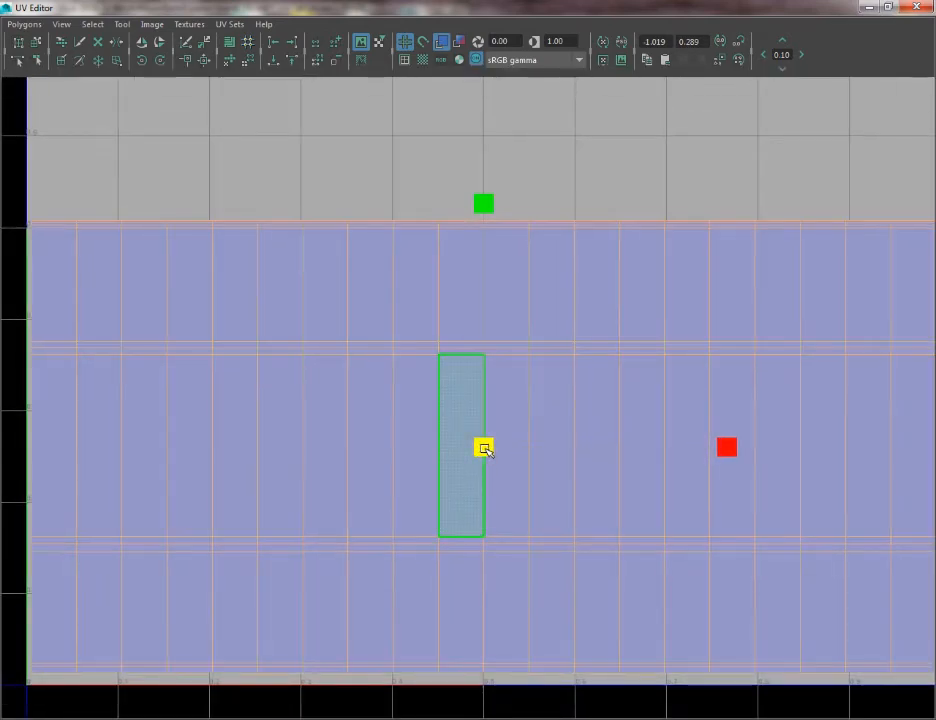
Lower the blue wall shell slightly so it sits close to the 0–1 square's bottom edge
alt+right_drag(484, 448, 506, 401)
alt+middle_drag(506, 401, 345, 359)
alt+right_drag(345, 359, 717, 529)
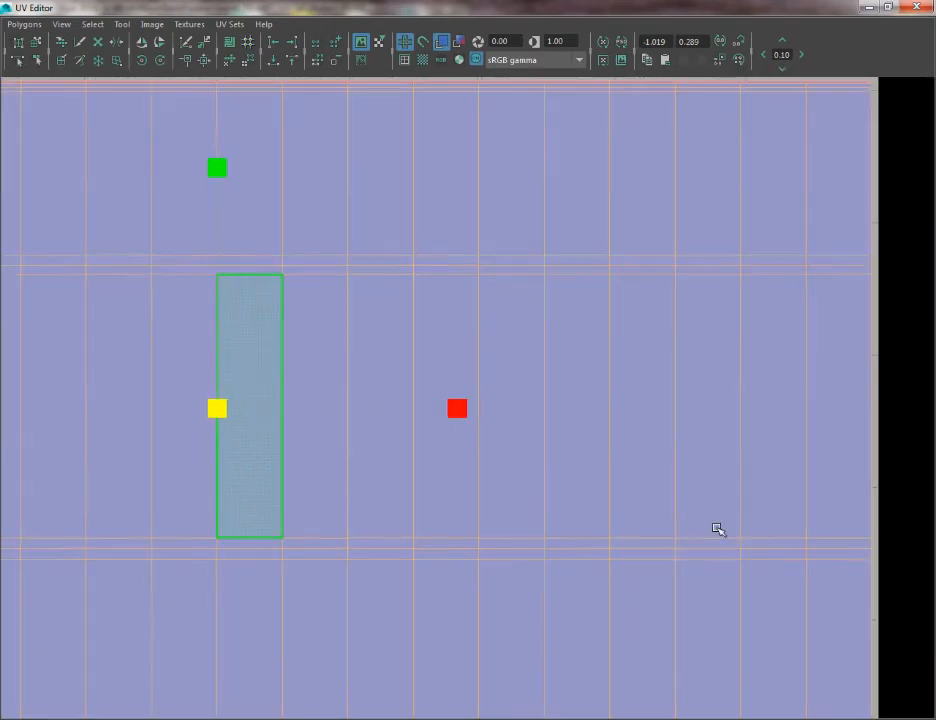
alt+middle_drag(717, 529, 675, 455)
alt+right_drag(675, 455, 464, 457)
alt+middle_drag(464, 457, 568, 458)
key(w)
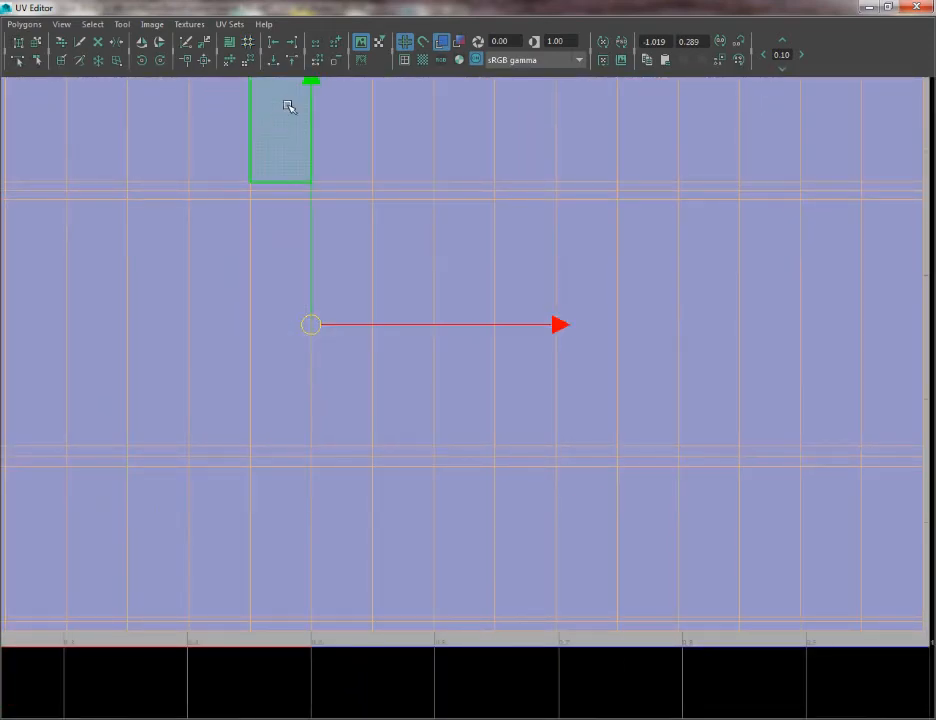
drag(305, 88, 312, 107)
Examine how closely the blue wall shell fits the sides and base of the 0–1 square
alt+right_drag(618, 308, 372, 112)
alt+middle_drag(409, 165, 485, 420)
alt+right_drag(485, 420, 178, 130)
alt+right_drag(439, 384, 404, 350)
alt+middle_drag(557, 474, 620, 672)
alt+right_drag(620, 672, 150, 170)
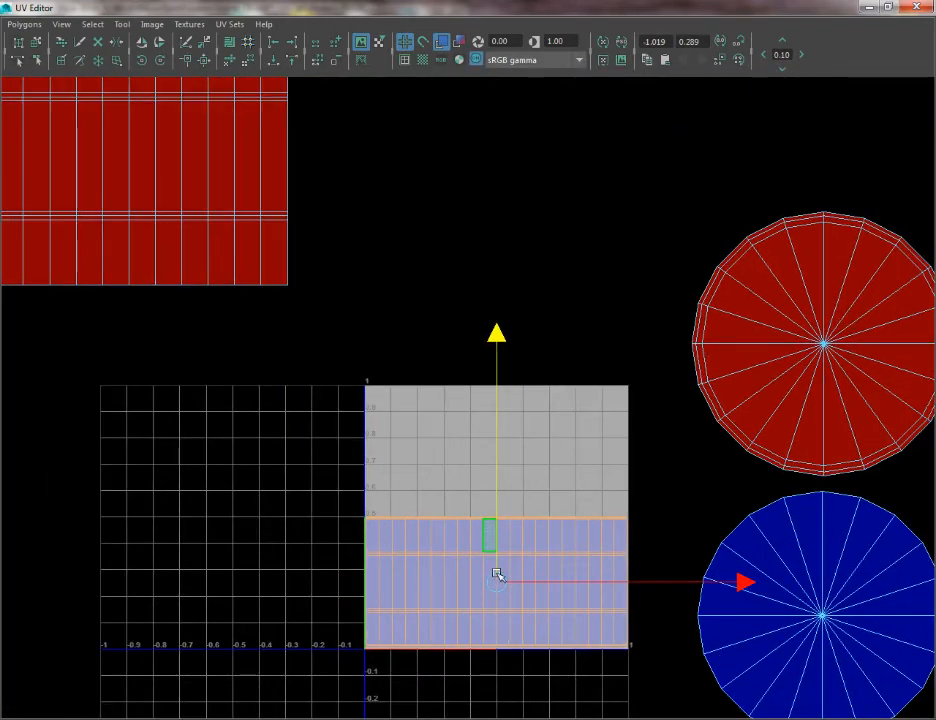
alt+middle_drag(504, 583, 388, 490)
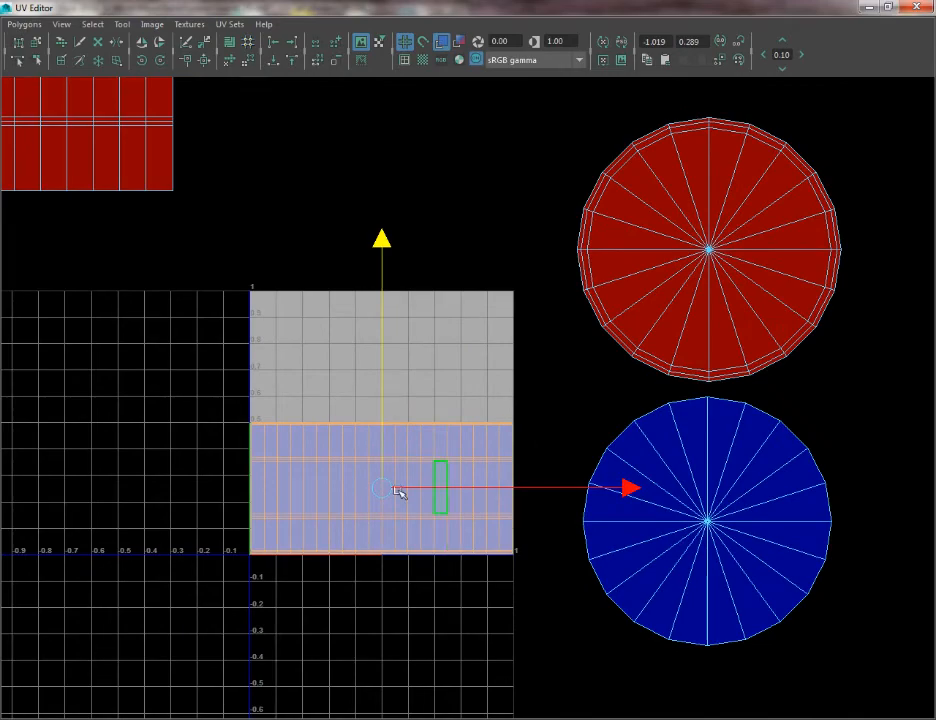
alt+middle_drag(330, 486, 449, 428)
alt+right_drag(449, 428, 548, 625)
alt+middle_drag(421, 286, 432, 362)
alt+middle_drag(424, 475, 329, 403)
alt+right_drag(408, 565, 505, 680)
alt+middle_drag(440, 575, 389, 556)
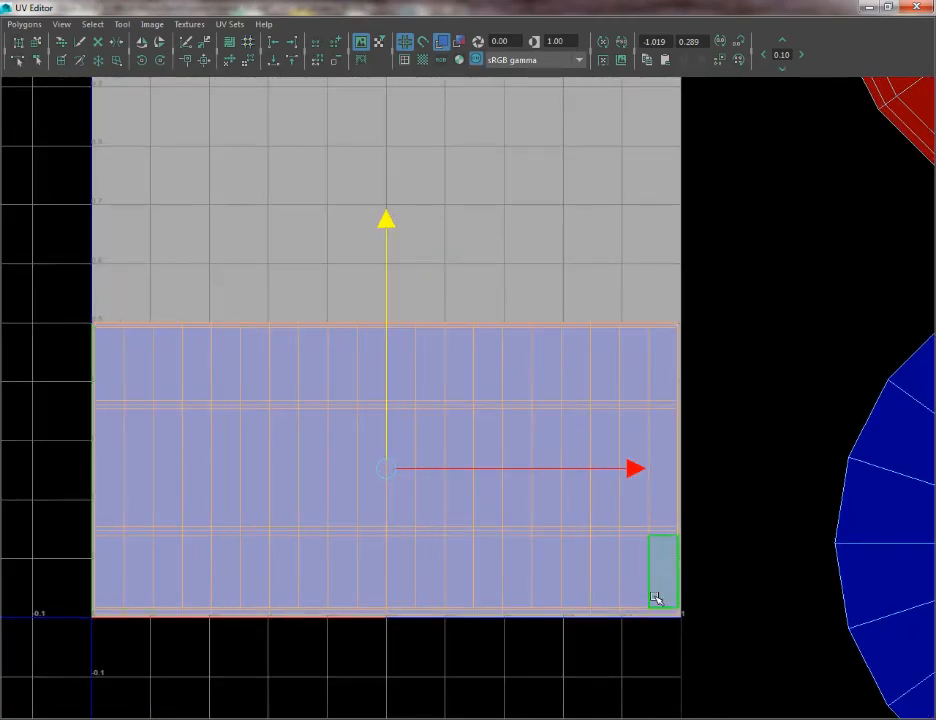
alt+right_drag(655, 598, 449, 420)
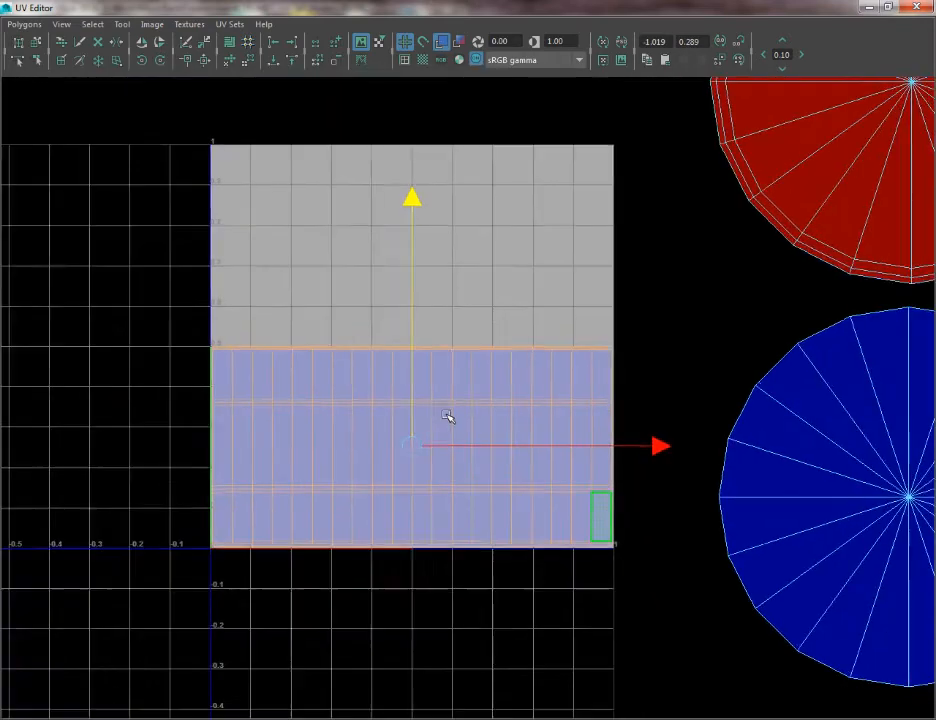
mouse_move(449, 420)
alt+middle_down()
mouse_move(520, 453)
mouse_move(479, 441)
mouse_move(459, 420)
alt+middle_up()
Examine the free upper half of the 0–1 square above the blue wall shell
click(190, 417)
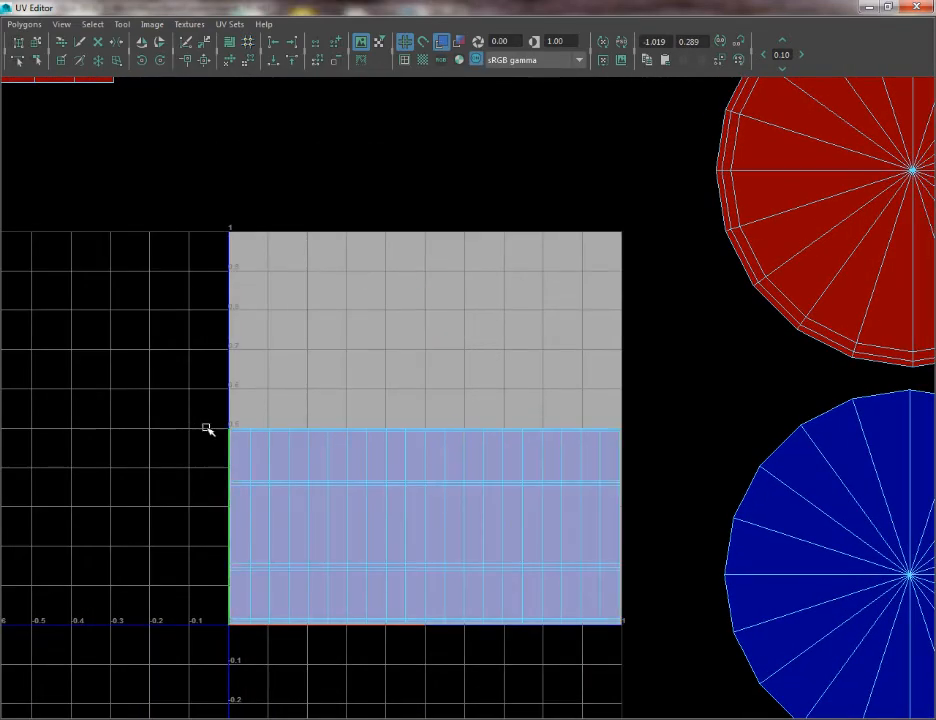
scroll(245, 432, up, 2)
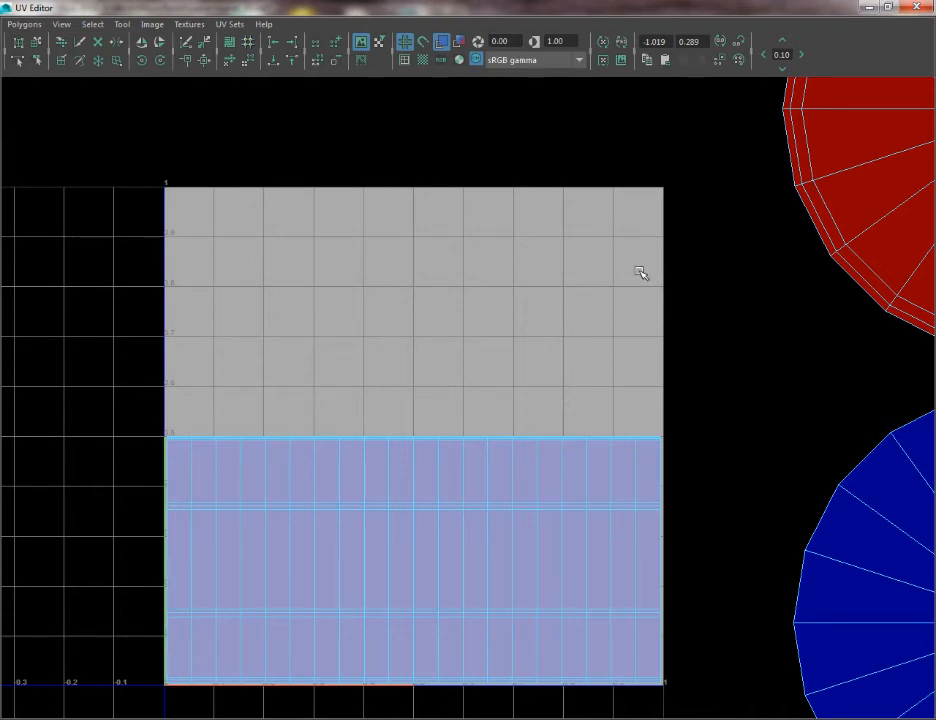
alt+middle_drag(265, 519, 276, 420)
click(229, 384)
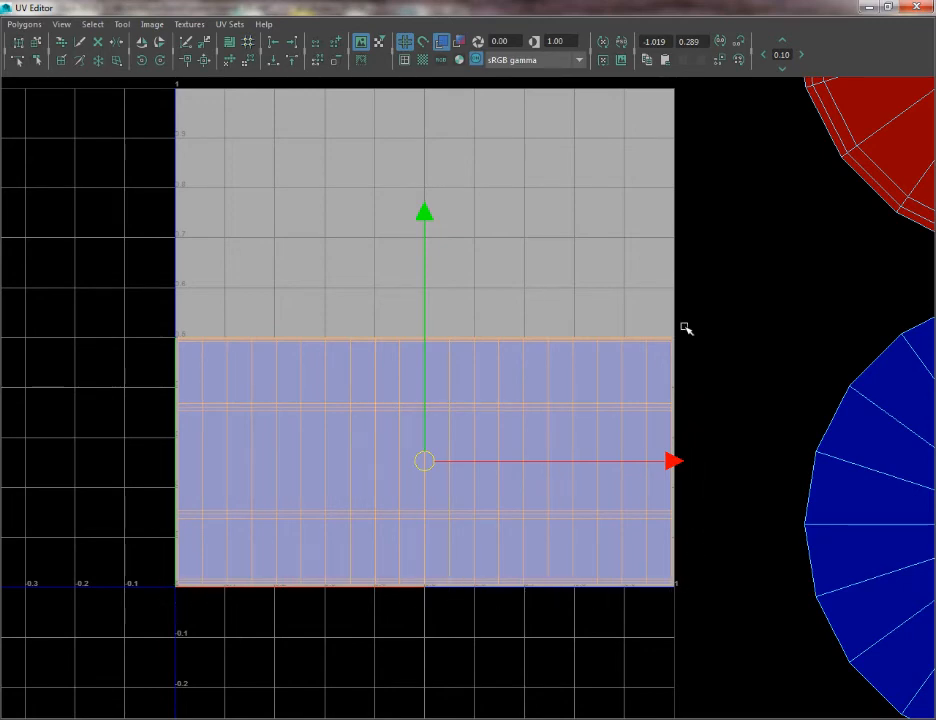
alt+middle_drag(447, 571, 470, 719)
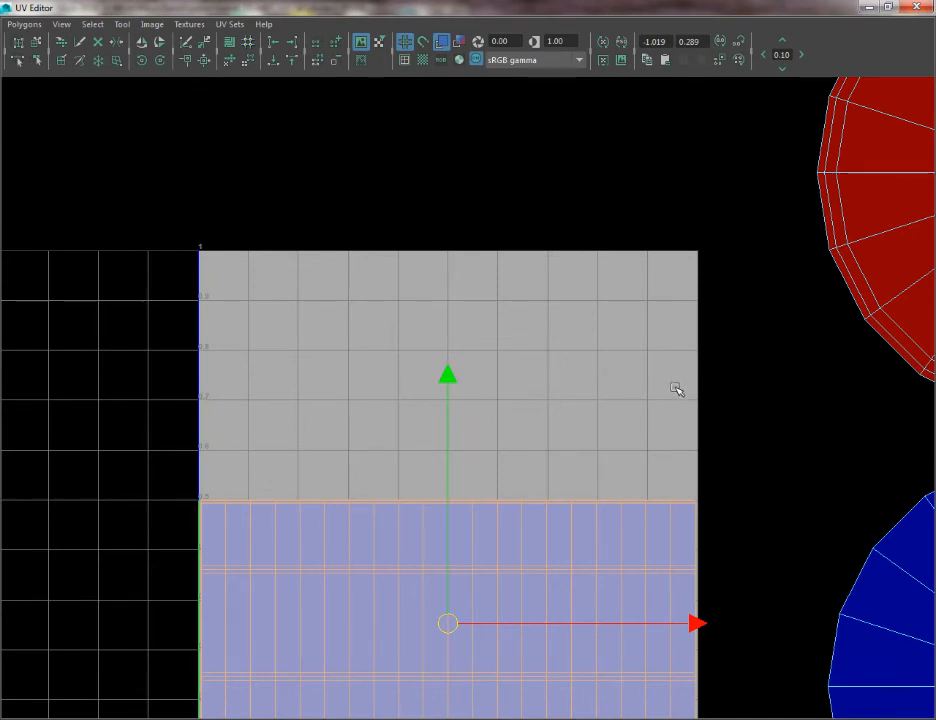
alt+middle_drag(690, 449, 536, 451)
alt+right_drag(536, 451, 399, 317)
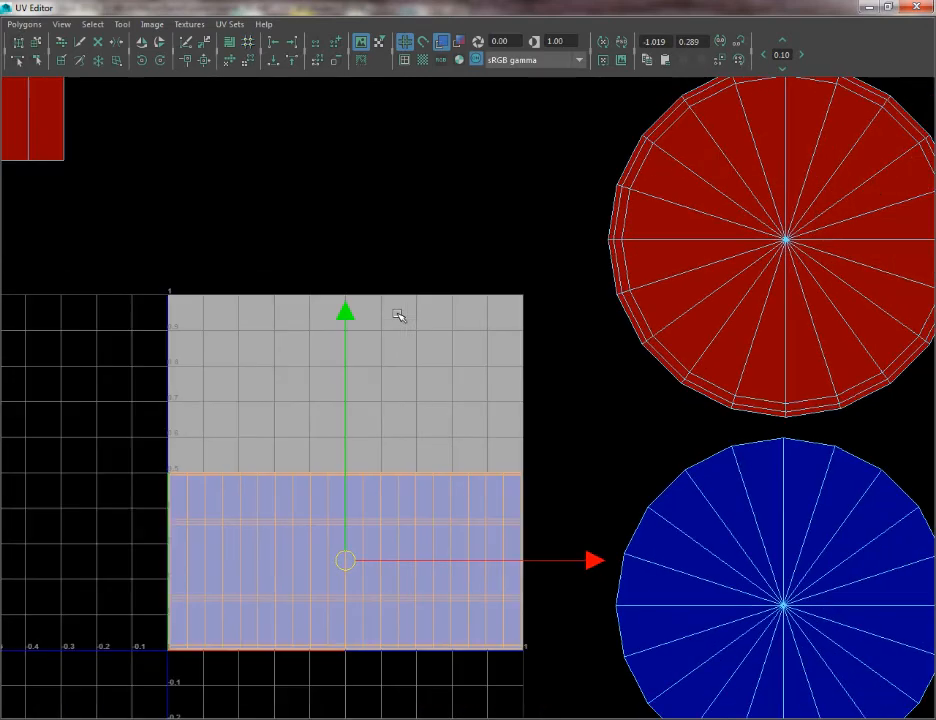
Select both cap shells, move them over the 0–1 square's right edge and scale them down
click(581, 455)
alt+right_drag(581, 455, 525, 113)
drag(527, 115, 930, 715)
key(r)
drag(679, 425, 476, 397)
key(w)
key(r)
drag(473, 400, 422, 410)
Shrink both cap shells further and stack them in the square's upper right corner, above the blue wall shell
click(515, 332)
key(w)
click(478, 291)
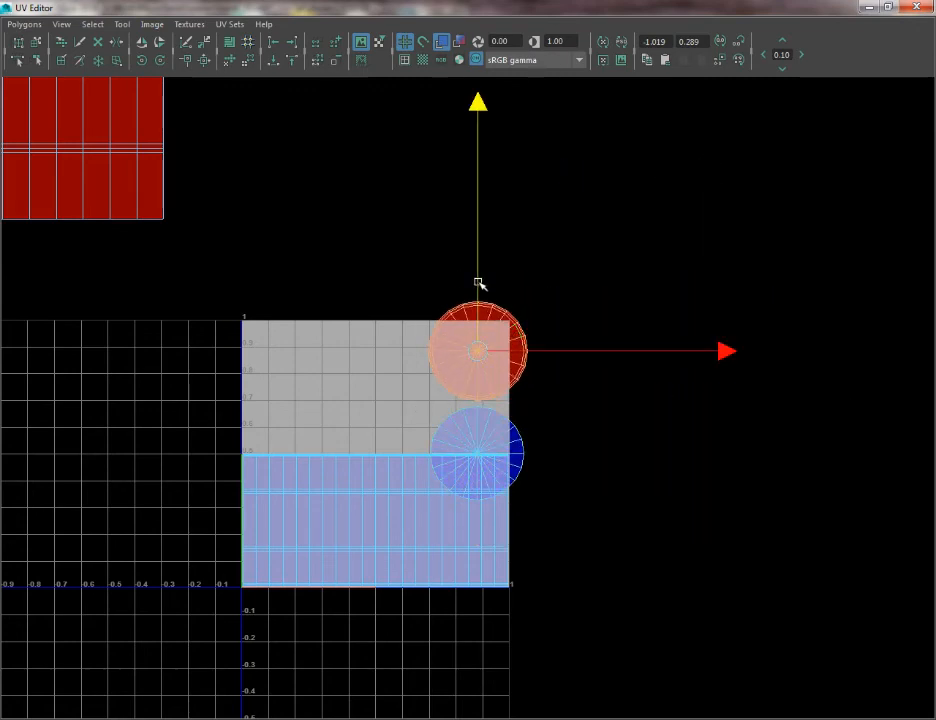
scroll(505, 487, up, 3)
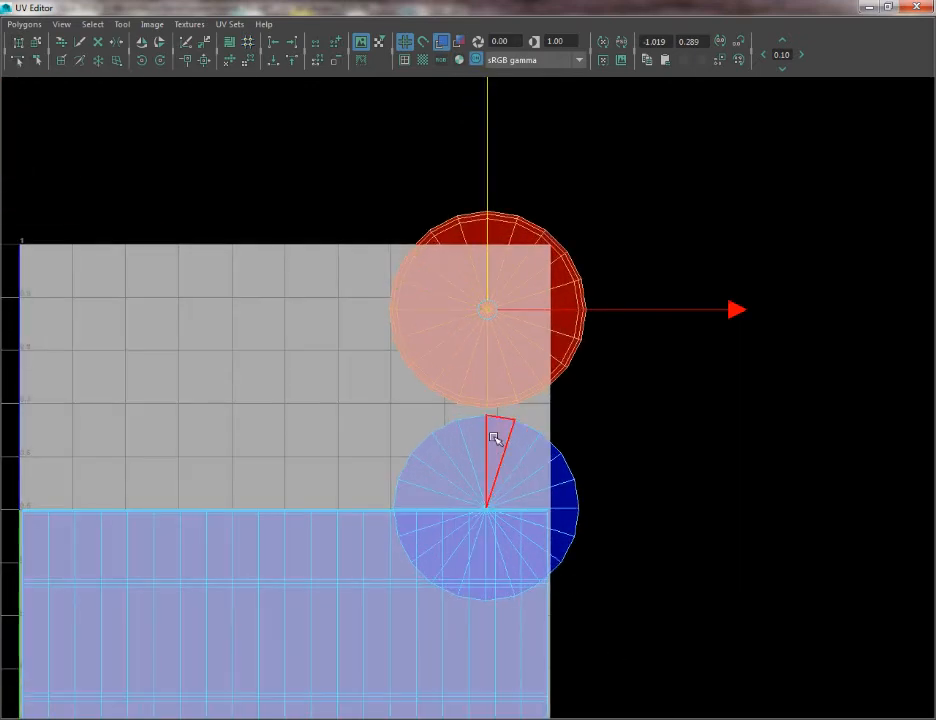
shift+click(483, 415)
key(r)
drag(463, 414, 478, 375)
key(w)
key(r)
key(w)
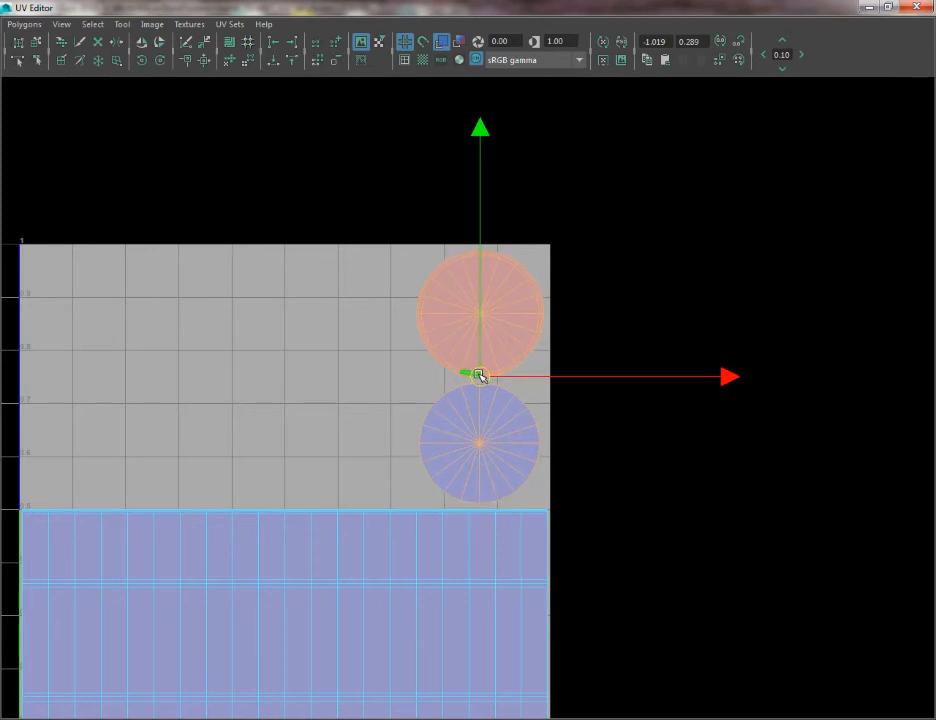
key(r)
Select the red wall shell and move it over the upper half of the 0–1 square
scroll(352, 323, down, 1)
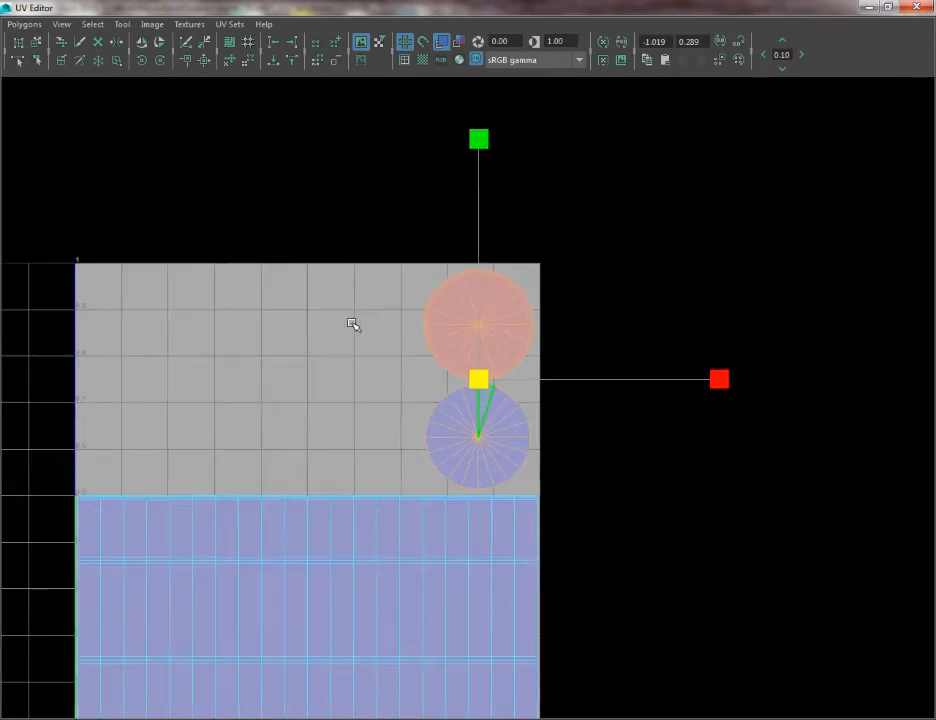
scroll(352, 323, down, 1)
alt+middle_drag(352, 323, 453, 370)
scroll(453, 370, down, 5)
click(186, 169)
alt+middle_drag(274, 311, 358, 405)
scroll(358, 405, down, 1)
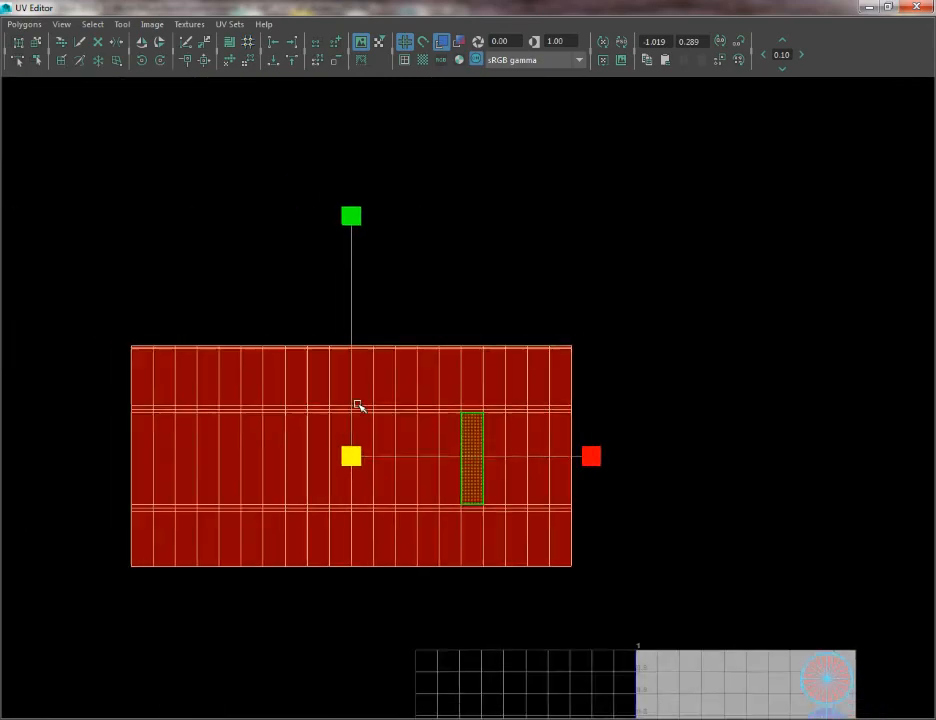
scroll(368, 445, down, 1)
key(w)
alt+middle_drag(372, 449, 541, 460)
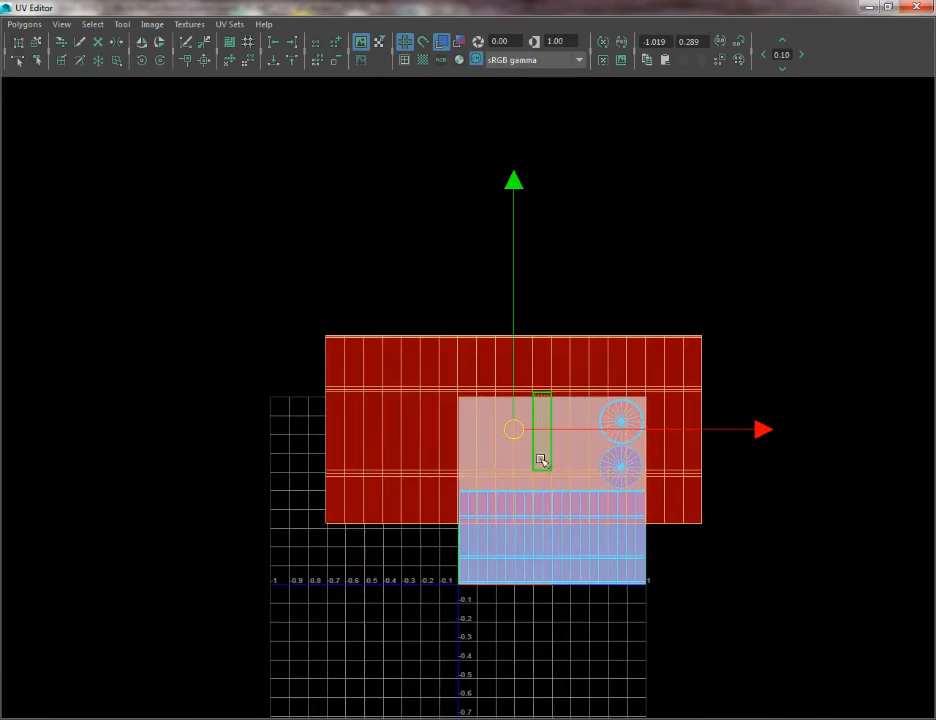
Scale down the red wall shell and place it against the square's left edge, above the blue wall shell
key(r)
drag(513, 430, 378, 456)
alt+middle_drag(487, 437, 392, 419)
alt+right_drag(392, 419, 606, 566)
alt+middle_drag(368, 406, 397, 422)
key(w)
drag(402, 437, 359, 483)
key(r)
Shrink both cap shells together and shift them slightly right, clear of the red wall shell
alt+middle_drag(407, 434, 417, 411)
alt+middle_drag(595, 387, 492, 392)
alt+right_drag(492, 392, 742, 680)
alt+middle_drag(583, 442, 511, 409)
click(508, 390)
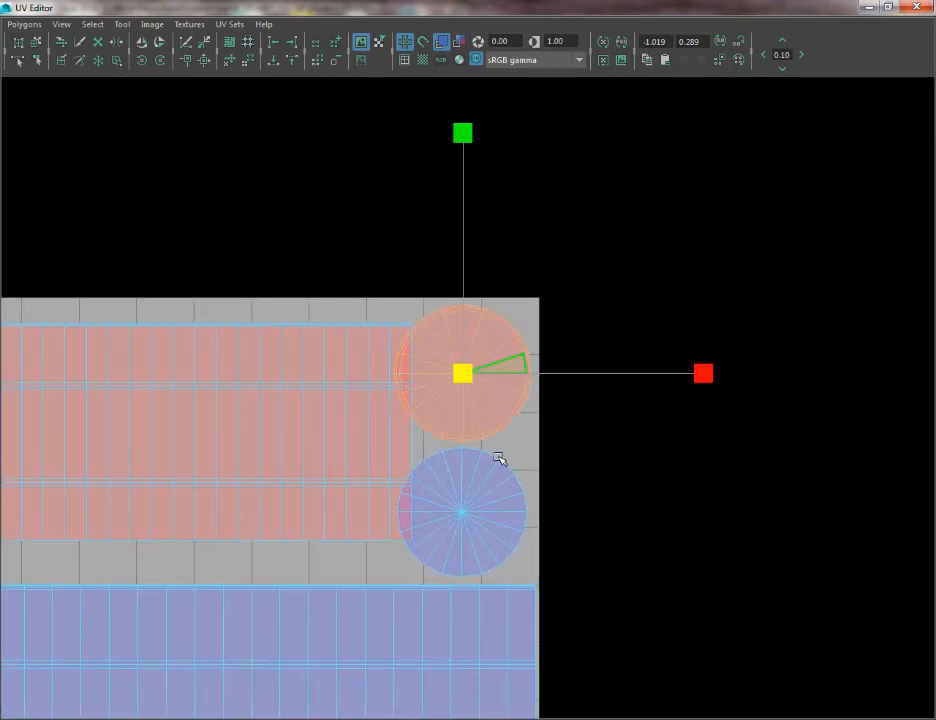
shift+click(495, 465)
drag(462, 443, 404, 447)
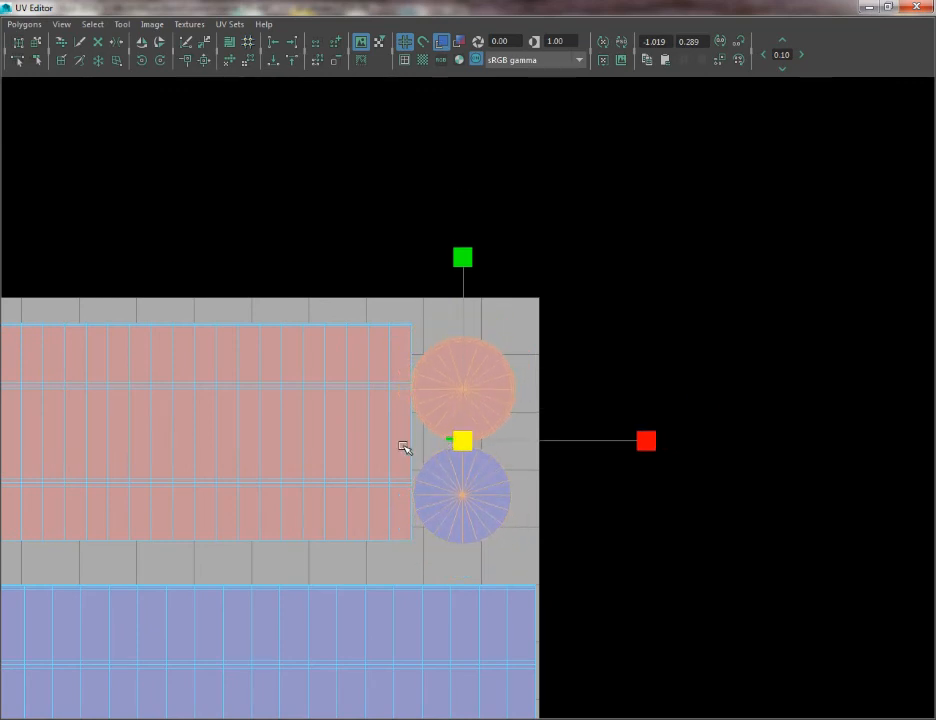
key(w)
drag(474, 439, 486, 443)
Reposition the red wall shell so it is vertically centred in the square's upper half, beside the caps
click(341, 430)
alt+middle_drag(500, 428, 727, 428)
drag(424, 425, 436, 443)
key(r)
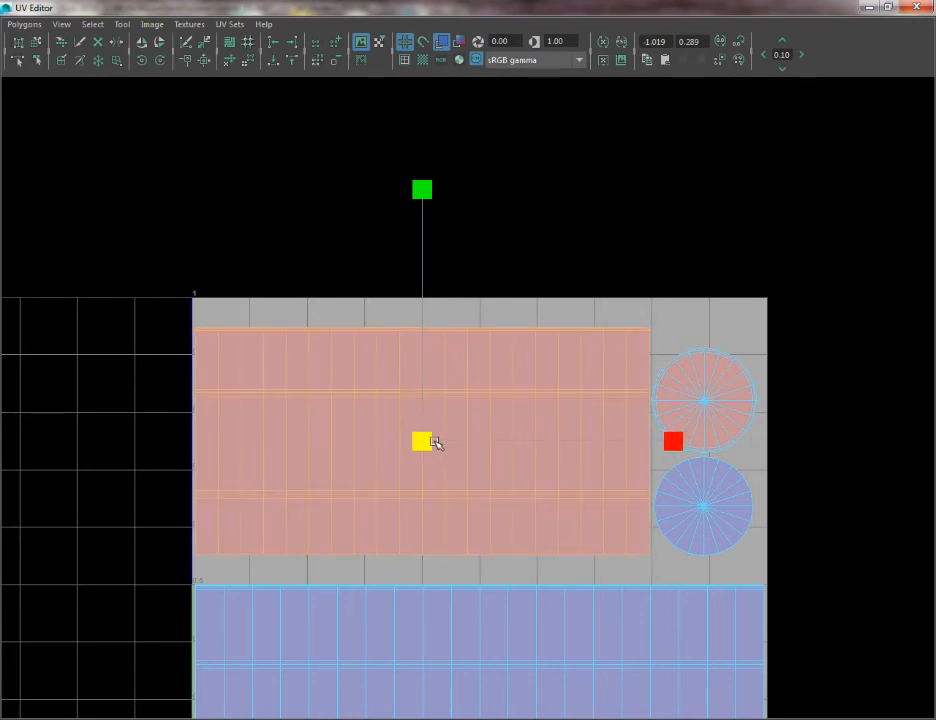
key(w)
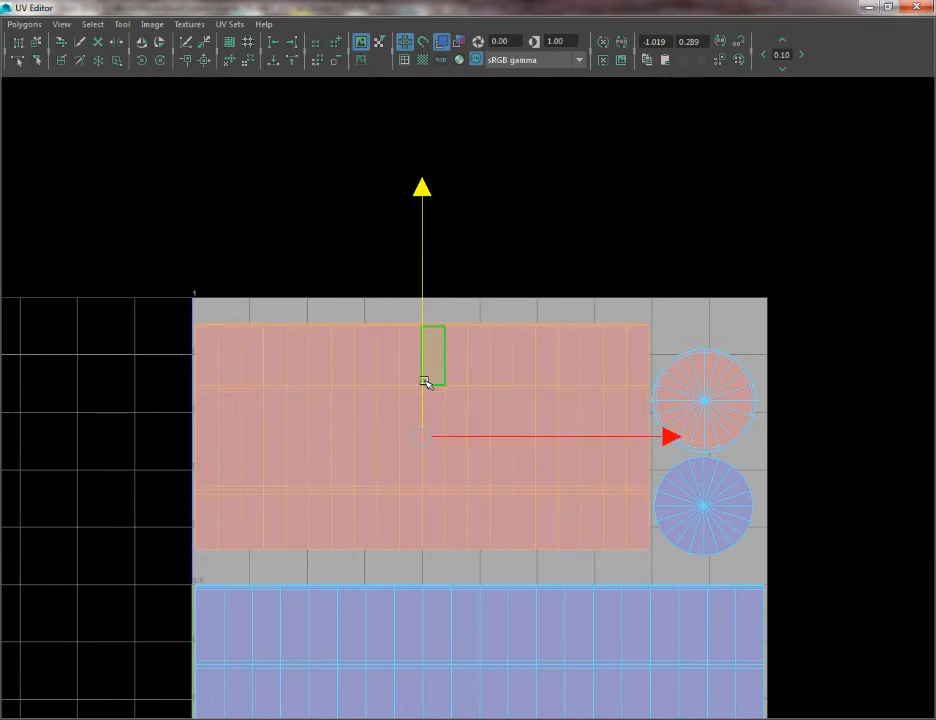
drag(427, 382, 426, 396)
Select both cap shells and shift them right, just inside the 0–1 square's right edge
alt+middle_drag(535, 395, 358, 416)
alt+right_drag(358, 416, 680, 510)
click(568, 418)
shift+click(558, 554)
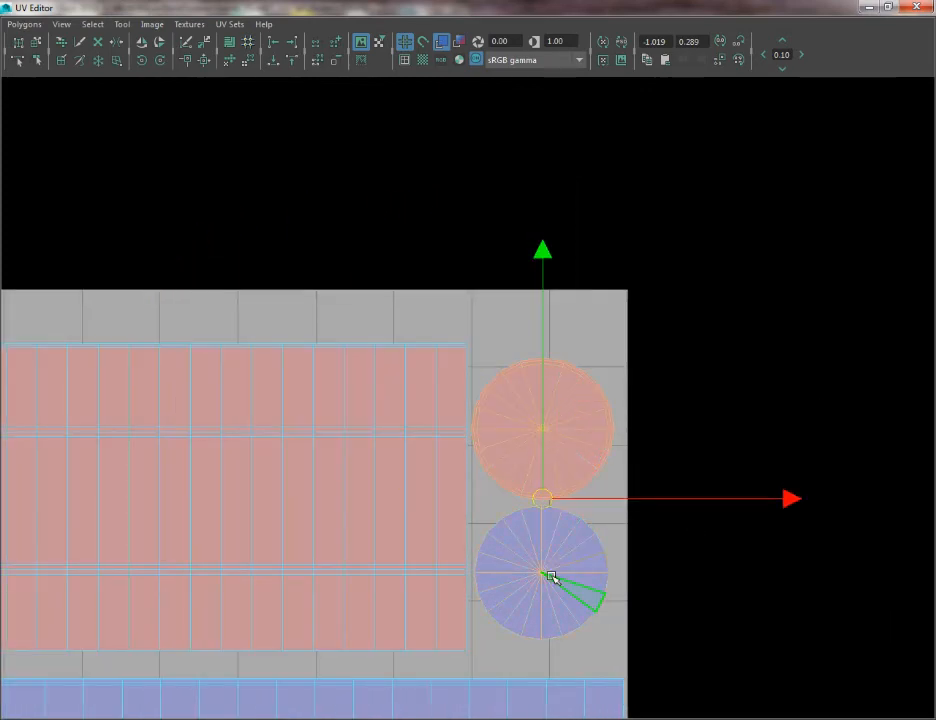
drag(773, 493, 797, 498)
alt+middle_drag(797, 498, 508, 460)
alt+right_drag(508, 460, 595, 529)
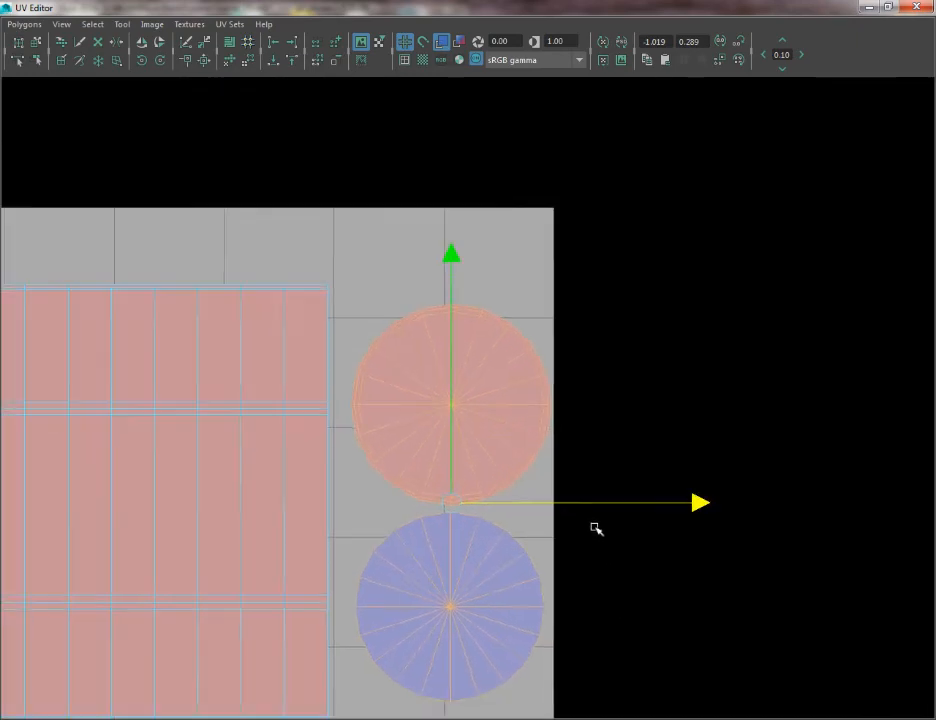
Move the red wall shell slightly right and scale it up to fill the width between the square's left edge and the caps
alt+middle_drag(595, 529, 439, 328)
alt+middle_drag(391, 434, 349, 426)
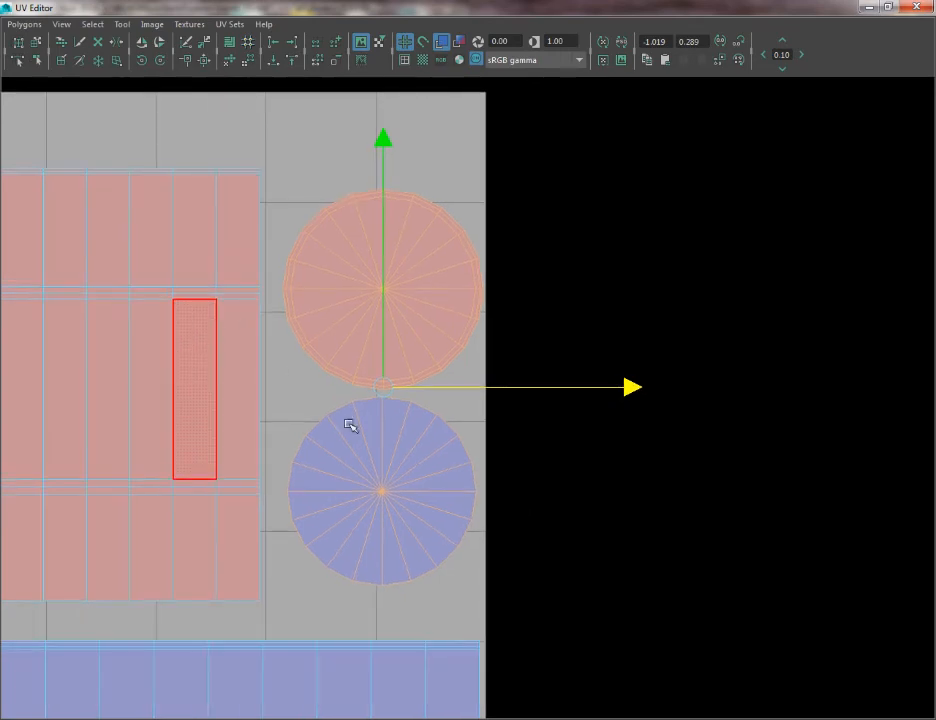
alt+right_drag(349, 426, 409, 293)
alt+middle_drag(360, 472, 468, 505)
alt+right_drag(468, 505, 203, 372)
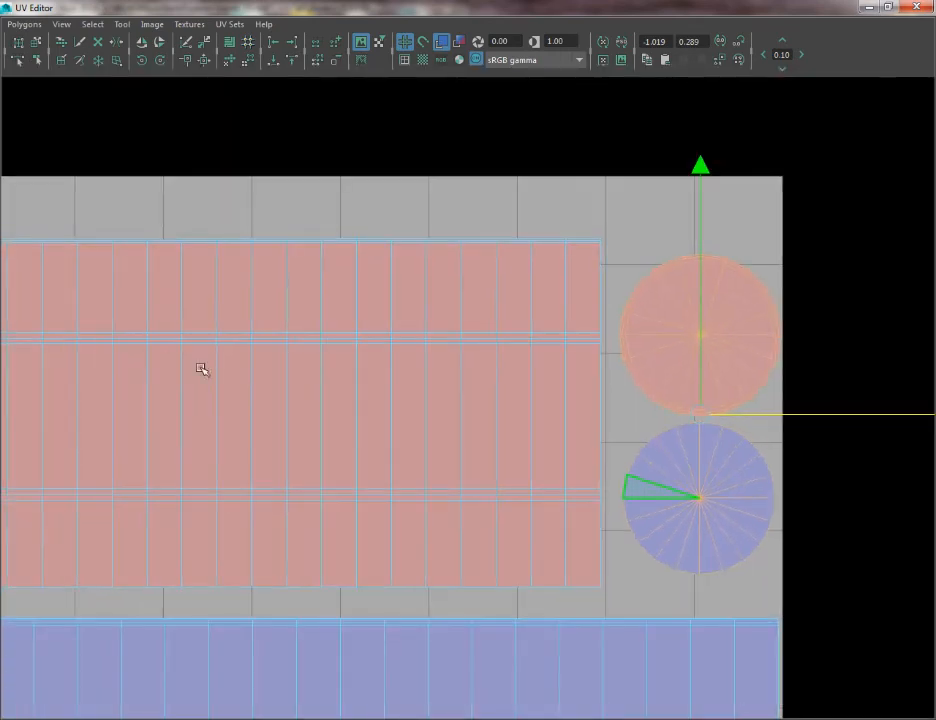
click(297, 403)
double_click(293, 403)
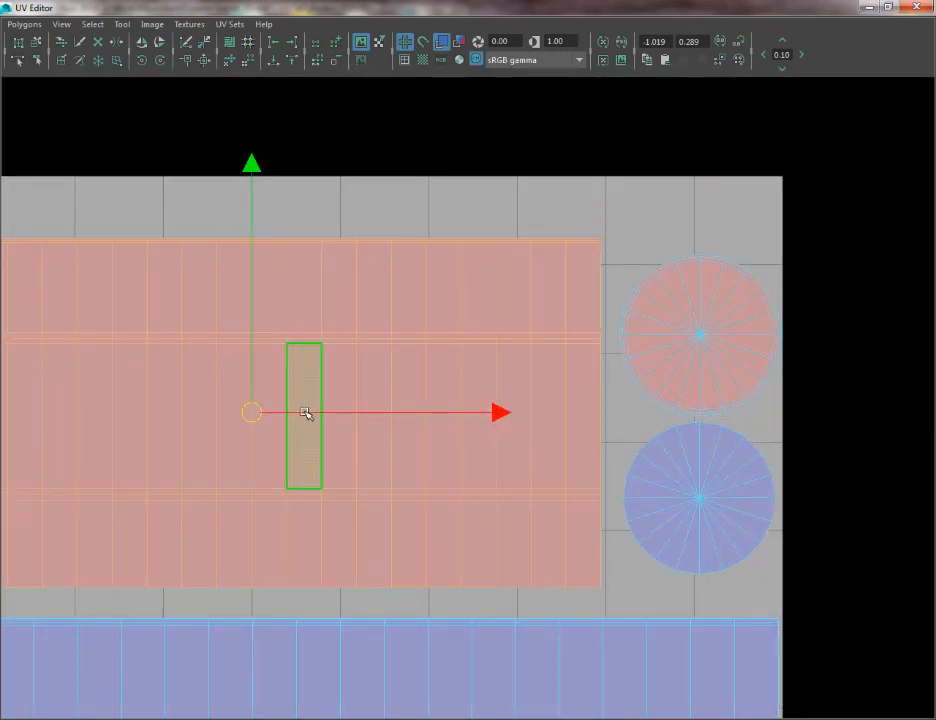
drag(305, 414, 312, 414)
alt+middle_drag(312, 414, 418, 432)
alt+right_drag(418, 432, 376, 378)
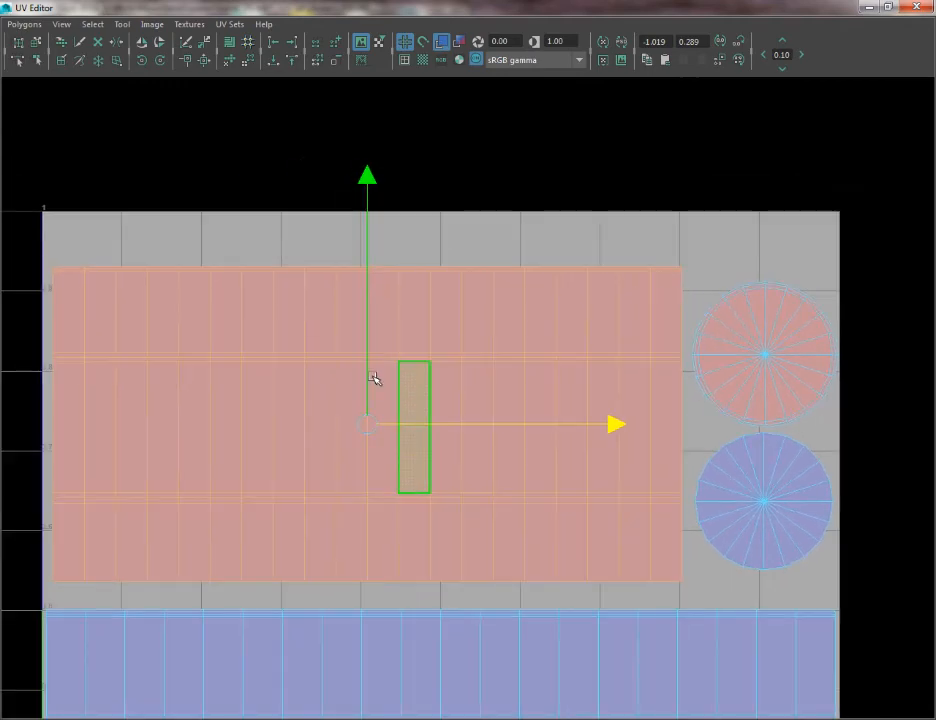
key(r)
drag(372, 426, 380, 429)
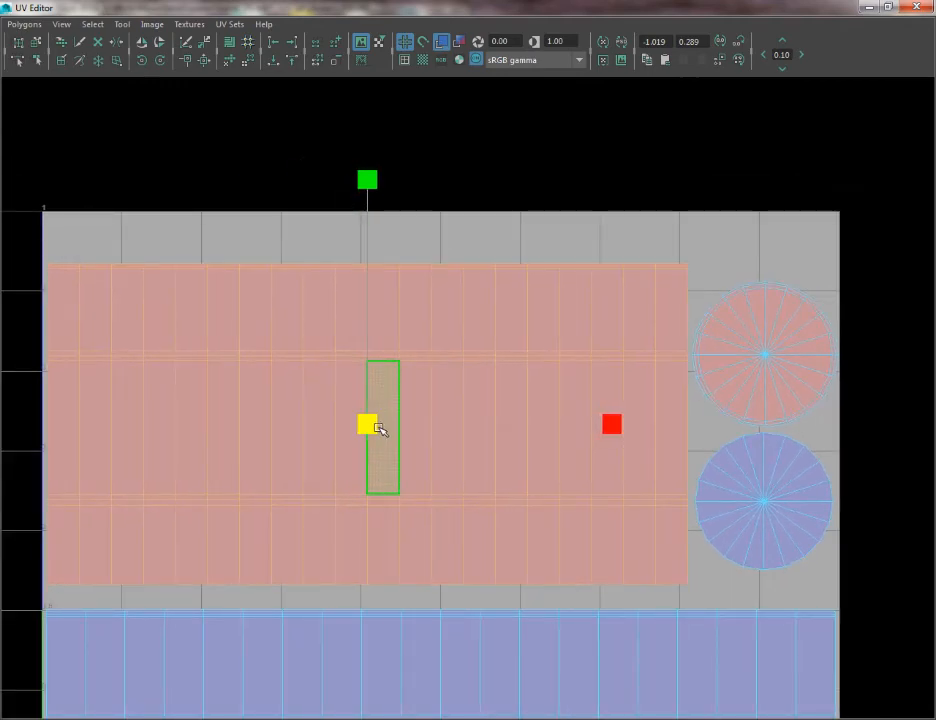
alt+right_drag(304, 385, 152, 317)
click(151, 317)
alt+middle_drag(151, 317, 167, 257)
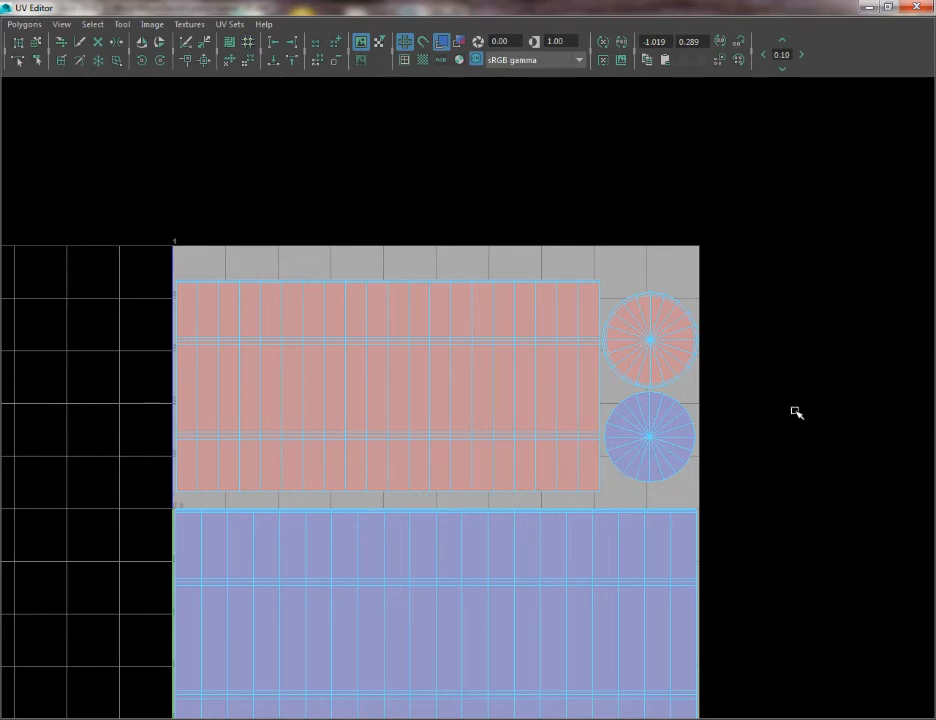
alt+middle_drag(796, 412, 806, 350)
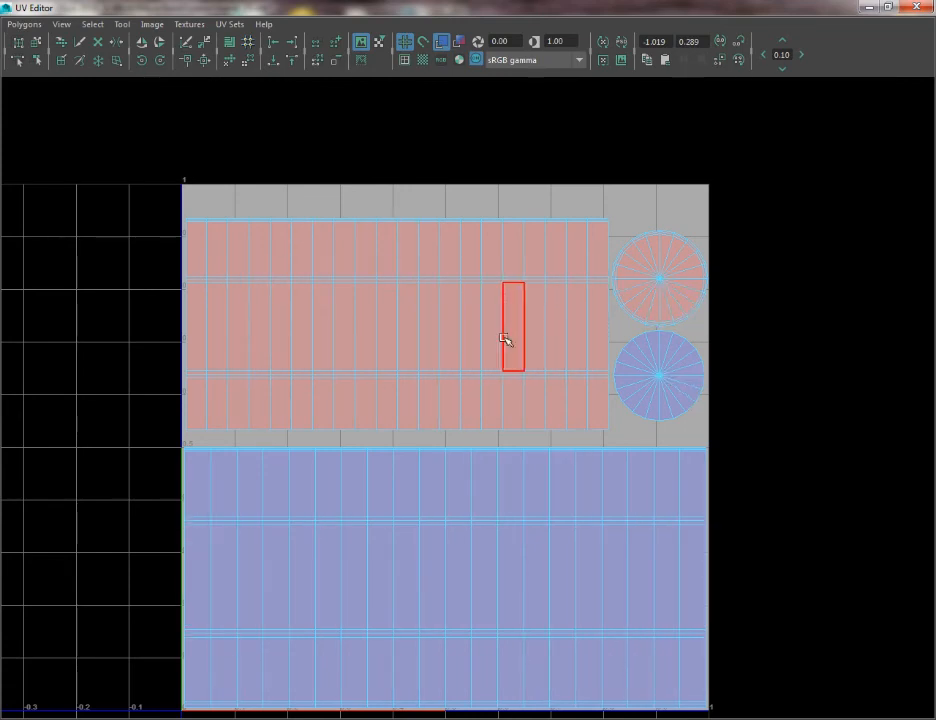
alt+middle_drag(505, 340, 440, 182)
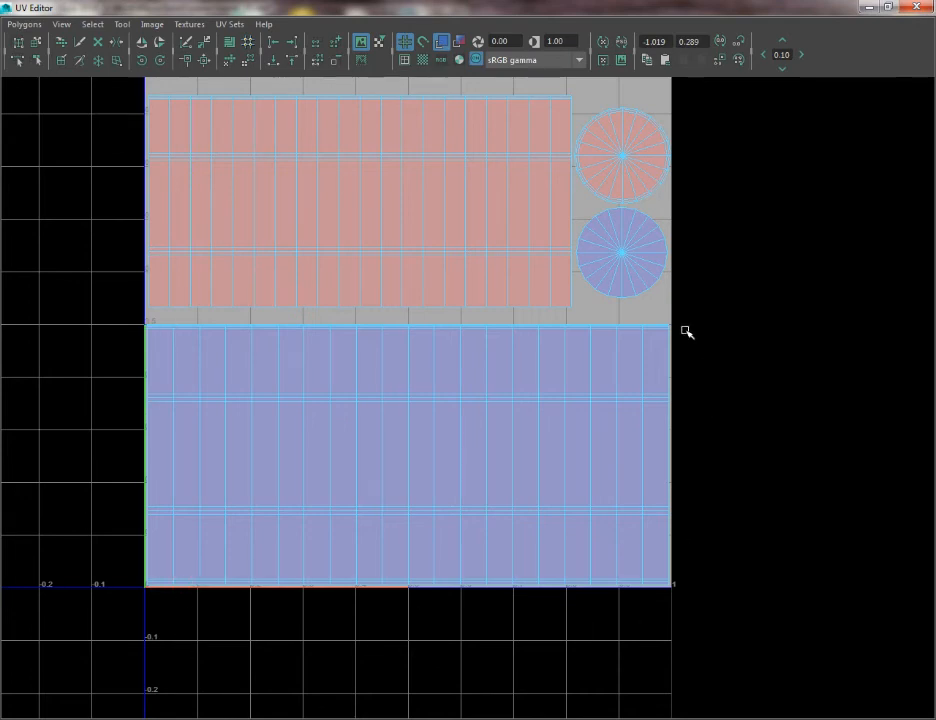
alt+middle_drag(493, 206, 495, 297)
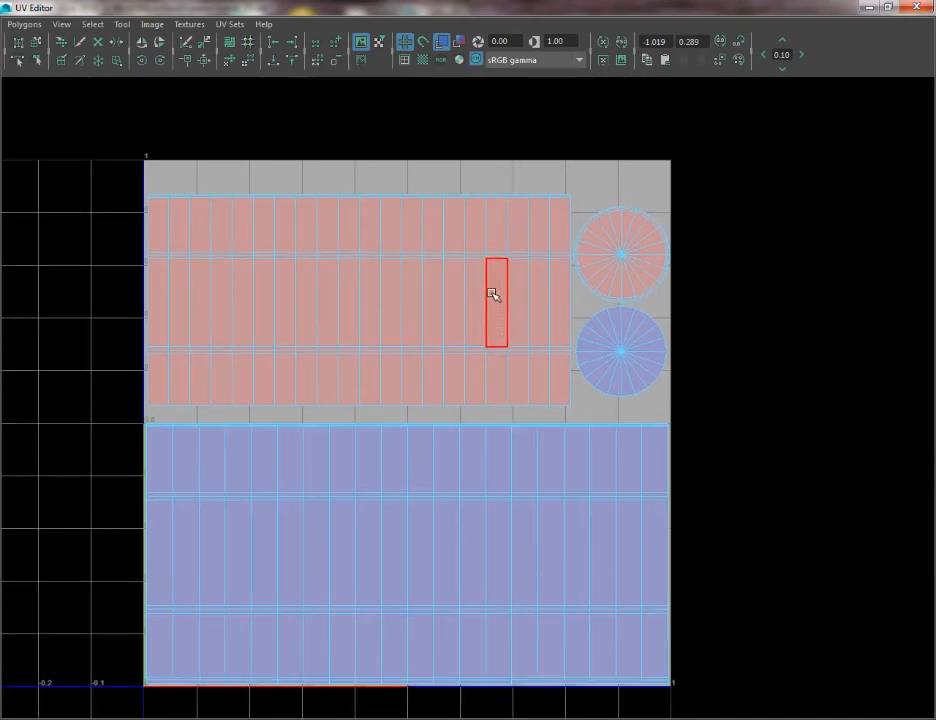
alt+right_drag(495, 297, 504, 340)
alt+middle_drag(504, 340, 505, 242)
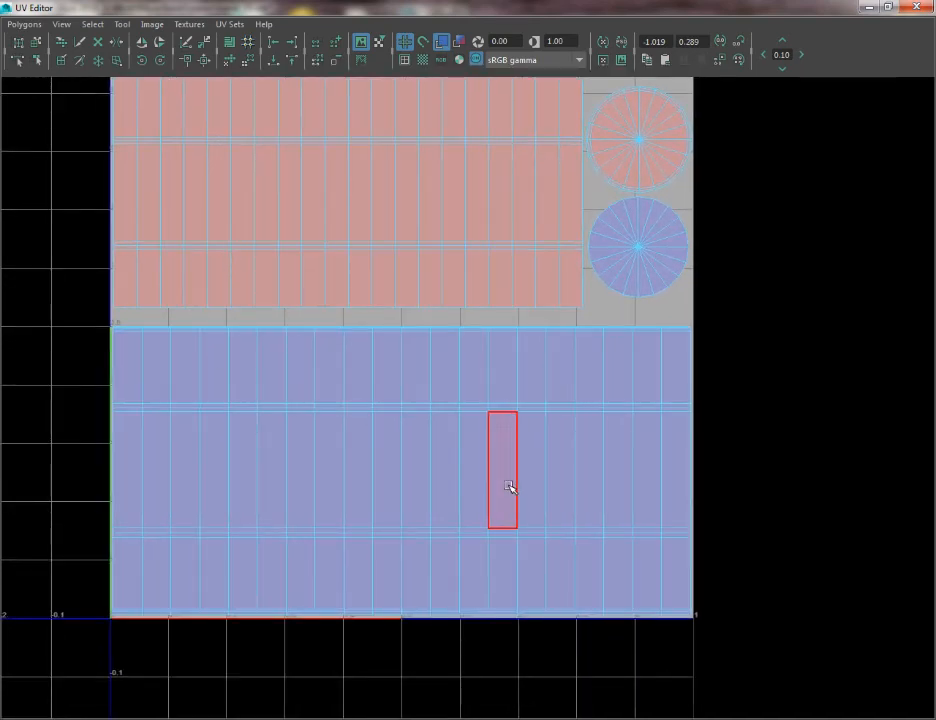
alt+middle_drag(509, 487, 499, 538)
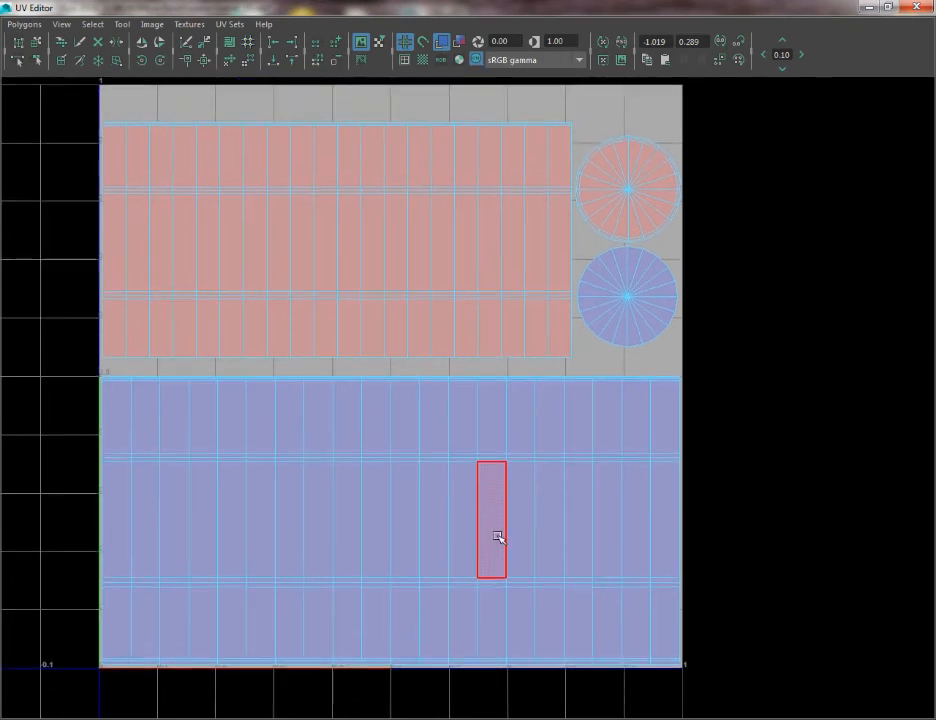
Try scaling the red wall shell down to a small fraction of its size, and undo the scaling
double_click(280, 236)
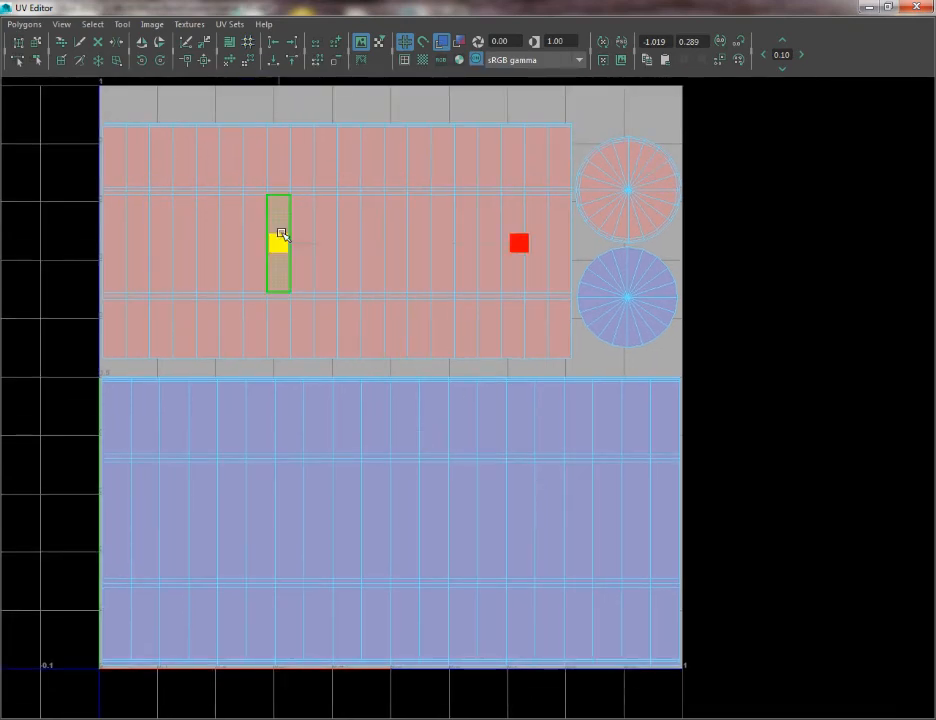
drag(334, 244, 143, 345)
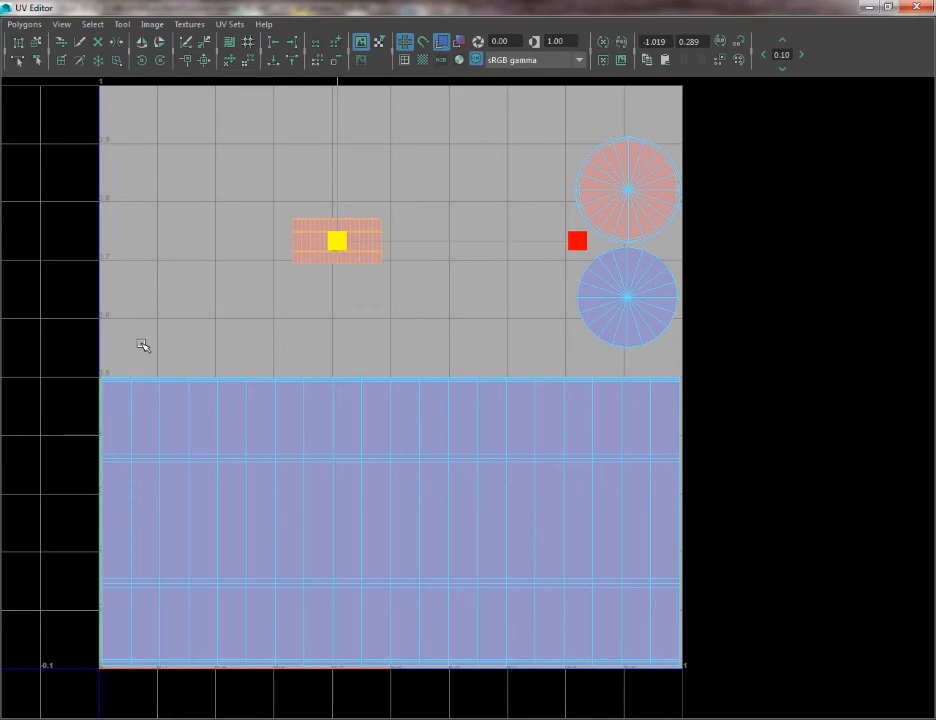
key(ctrl+z)
Examine the packed layout of the wall and cap shells within the 0–1 square
alt+middle_drag(398, 265, 321, 240)
alt+middle_drag(524, 237, 443, 257)
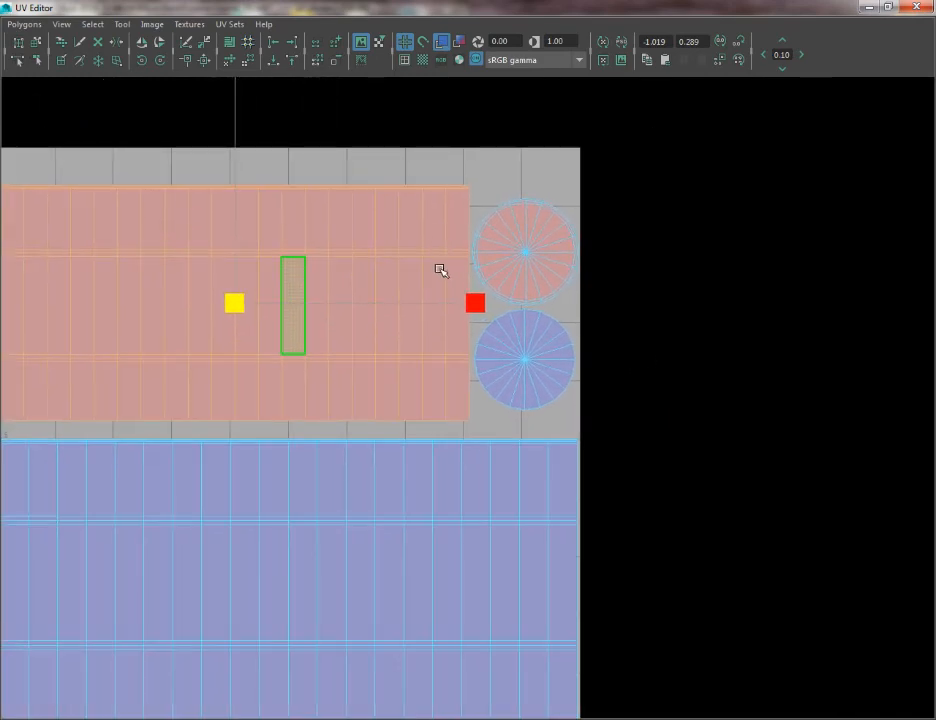
alt+middle_drag(485, 403, 533, 332)
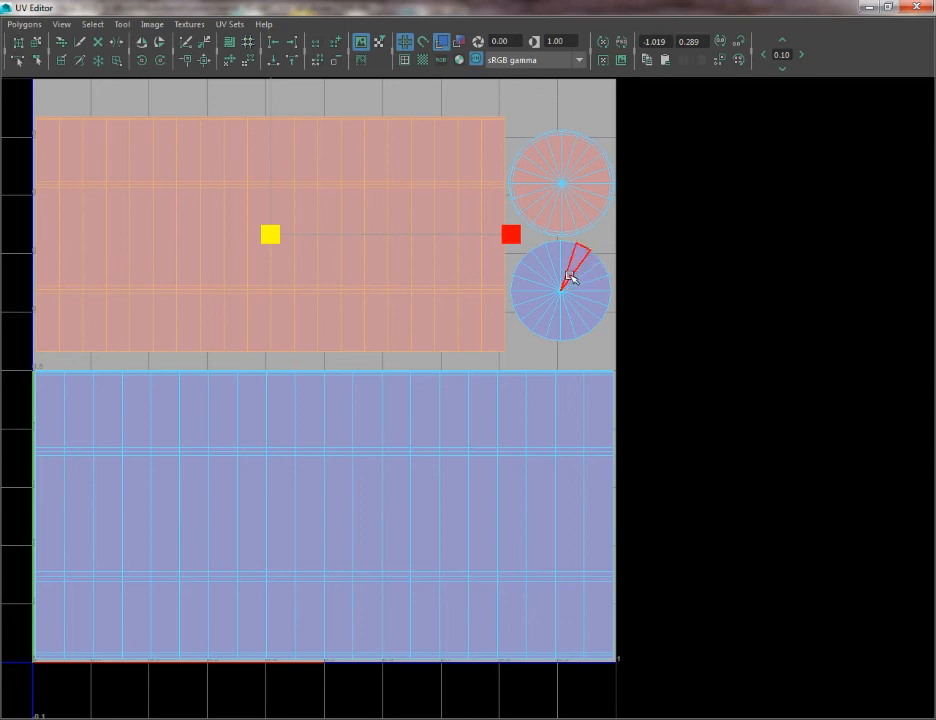
alt+middle_drag(397, 409, 433, 319)
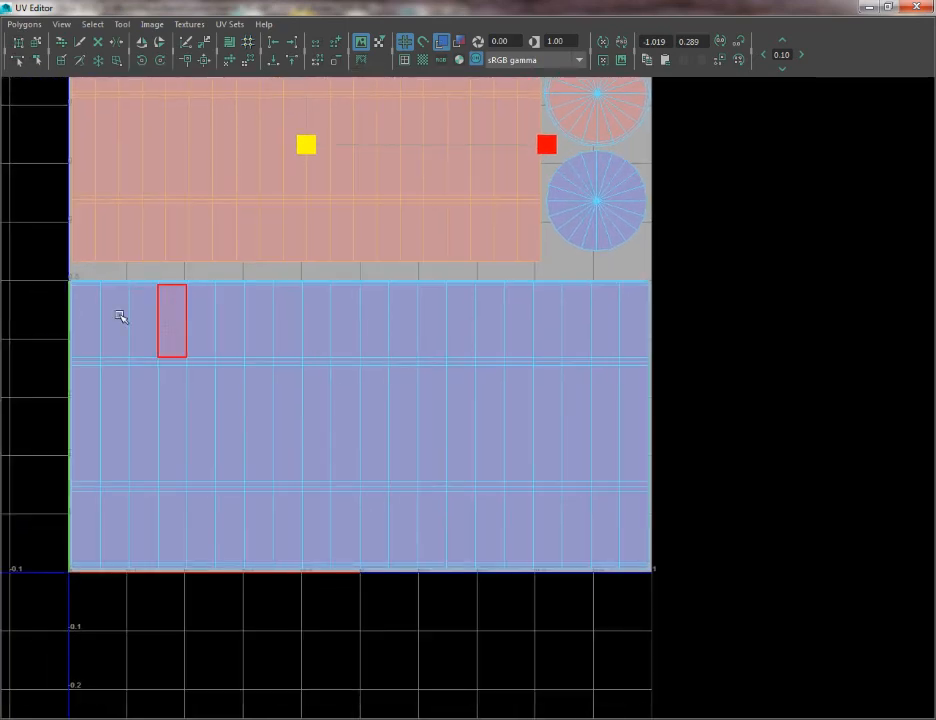
alt+middle_drag(324, 251, 334, 370)
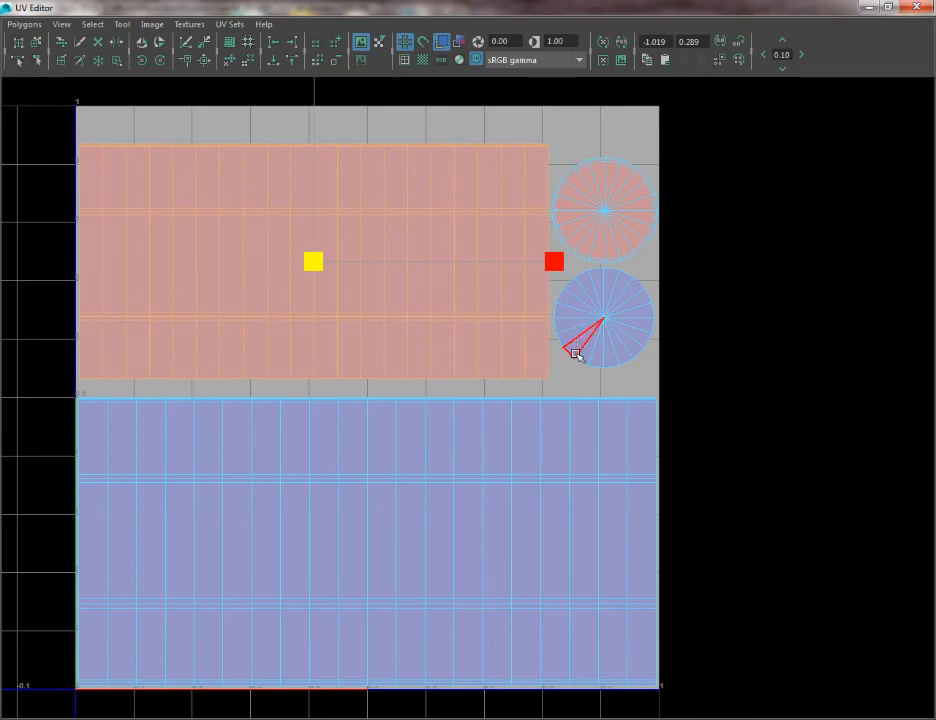
alt+right_drag(545, 305, 521, 287)
alt+middle_drag(521, 287, 544, 302)
alt+right_drag(544, 302, 503, 278)
alt+middle_drag(503, 278, 478, 252)
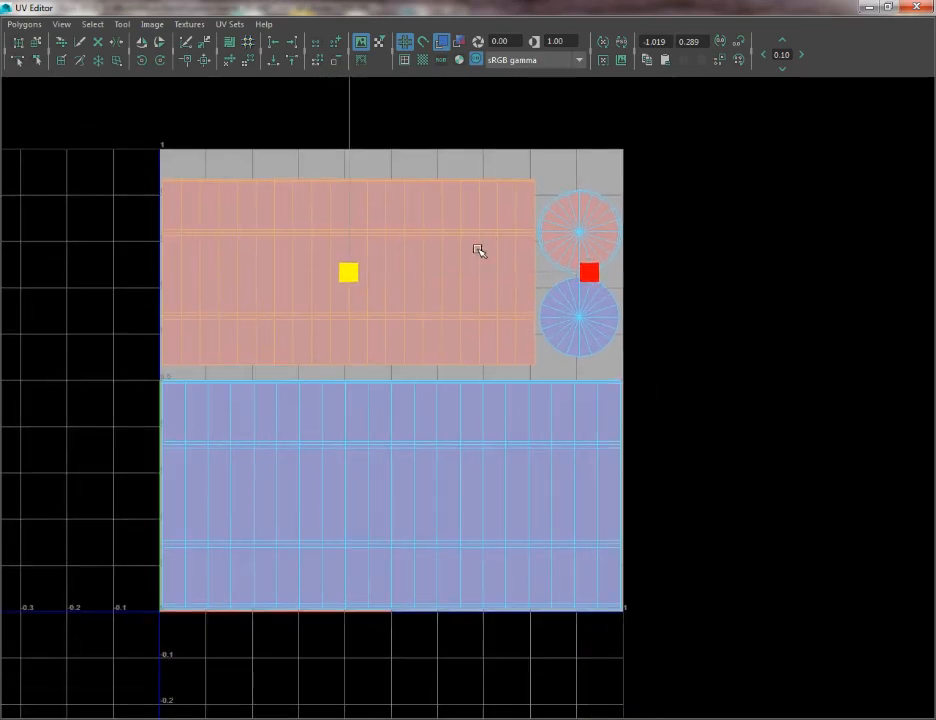
Select all the wall and cap shells in the 0–1 square together
right_drag(453, 271, 532, 244)
alt+right_drag(628, 250, 605, 225)
alt+middle_drag(605, 225, 623, 244)
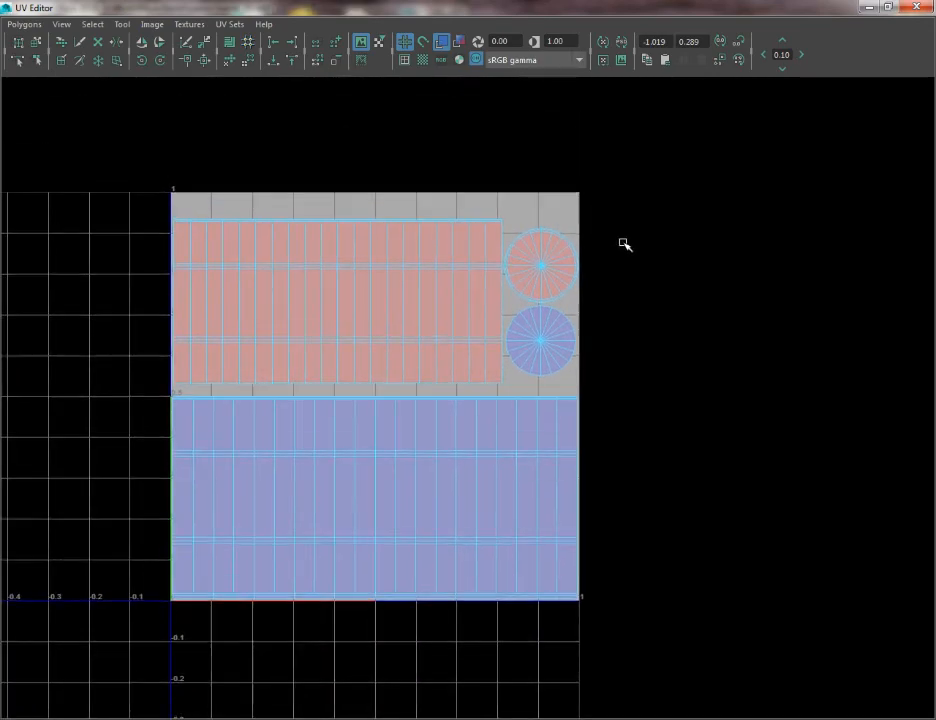
right_drag(389, 299, 352, 300)
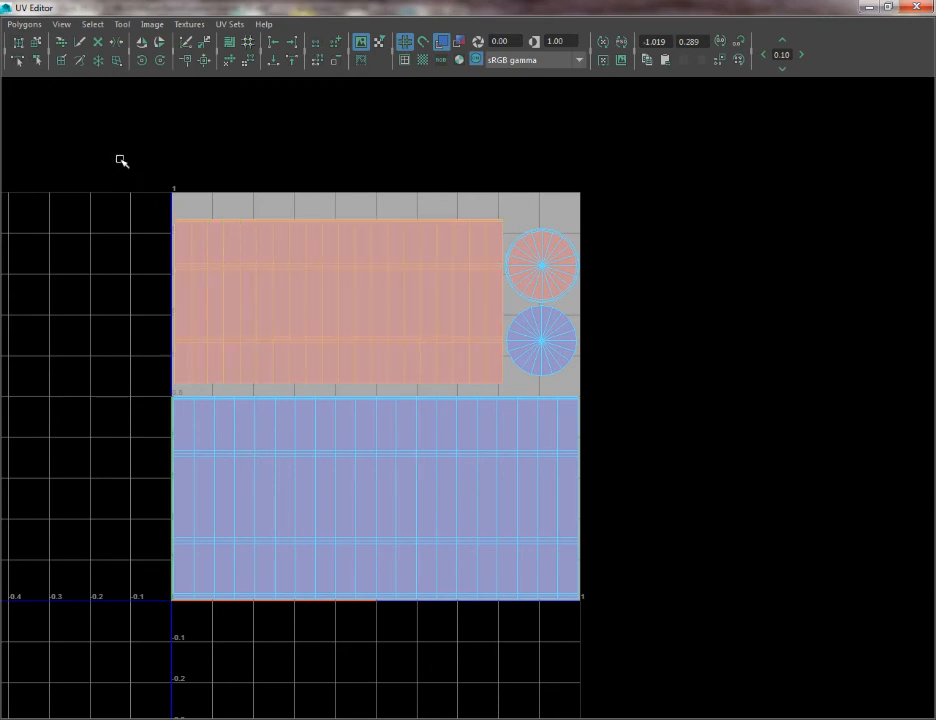
drag(121, 161, 689, 637)
alt+middle_drag(456, 527, 487, 510)
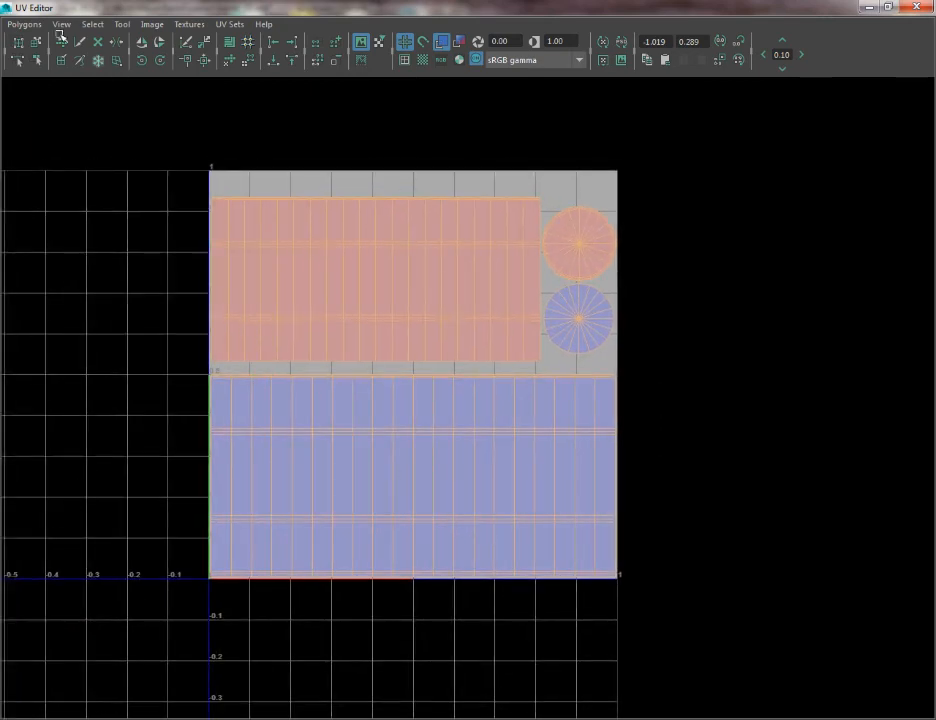
Open the UV Snapshot options and name the output file BarrelUV in the Barrel project's images folder
click(24, 26)
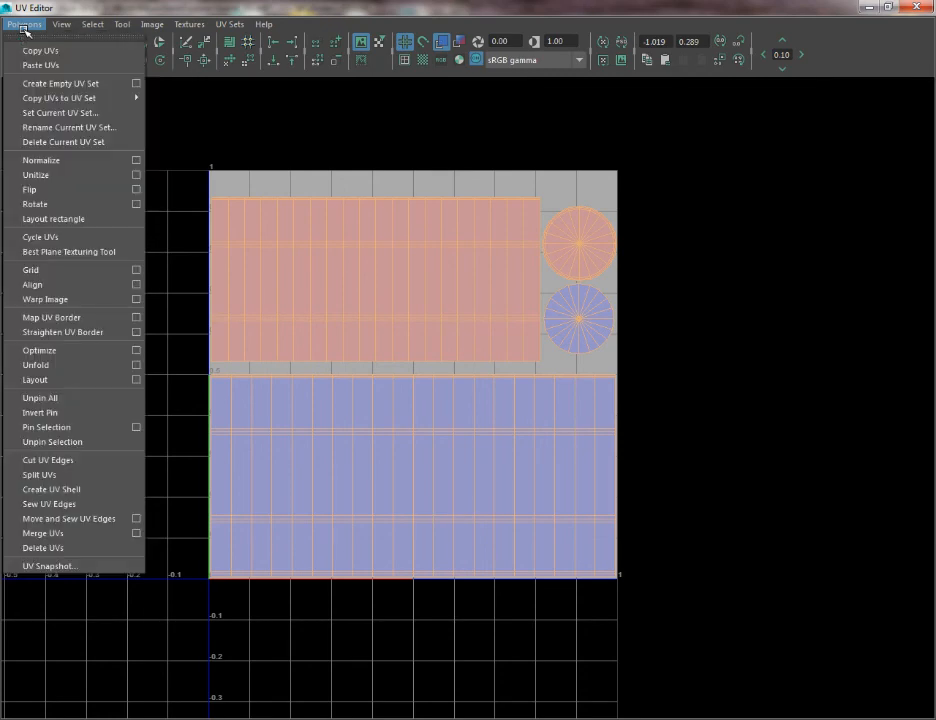
click(73, 566)
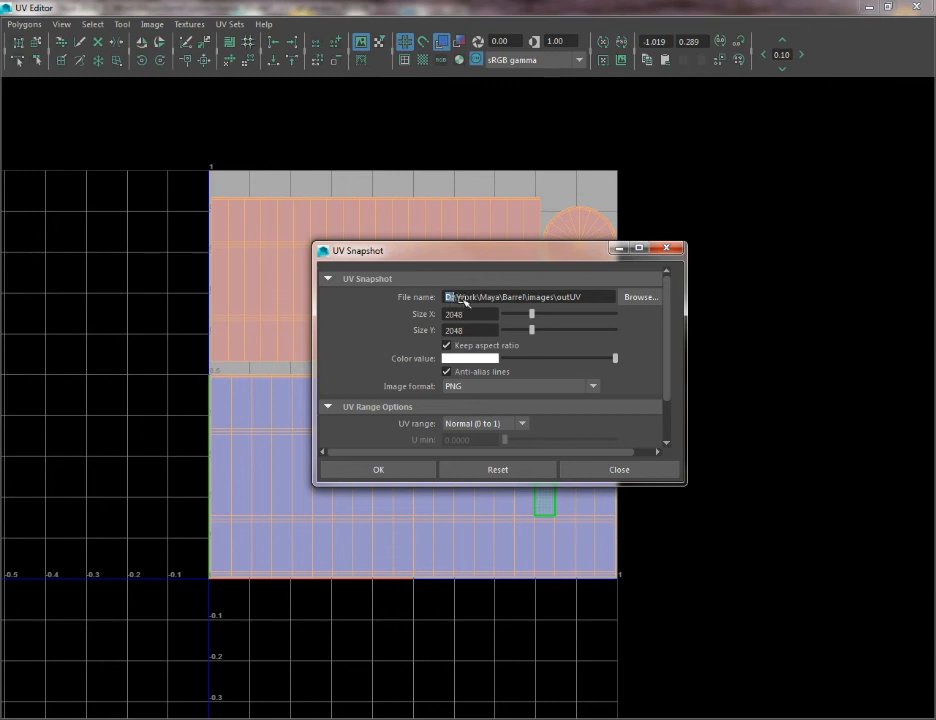
drag(463, 300, 553, 298)
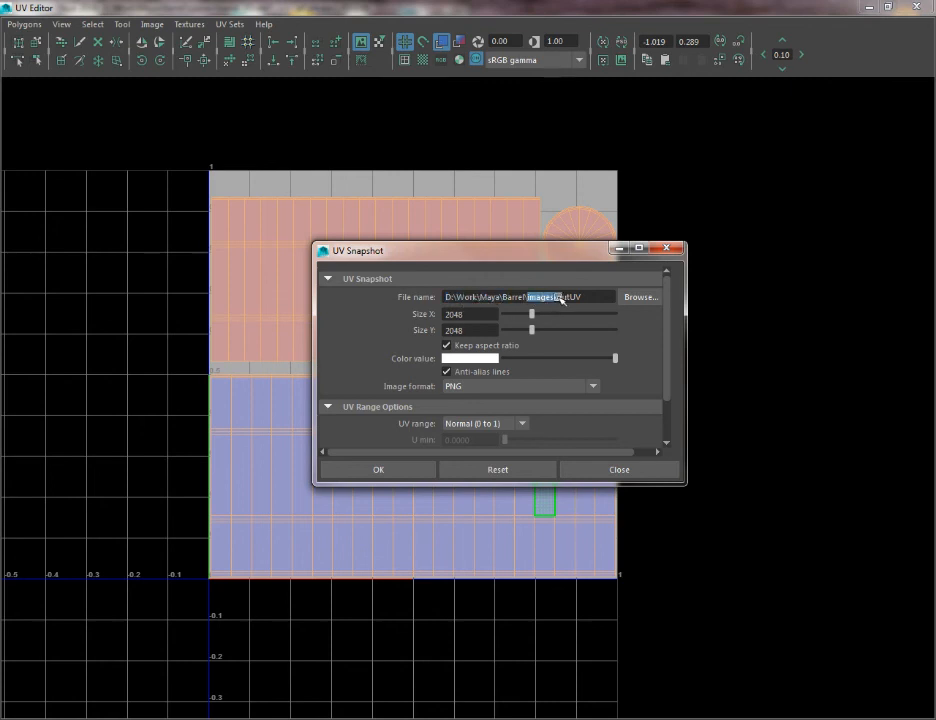
drag(514, 300, 532, 303)
drag(594, 294, 557, 302)
text(barrelUV)
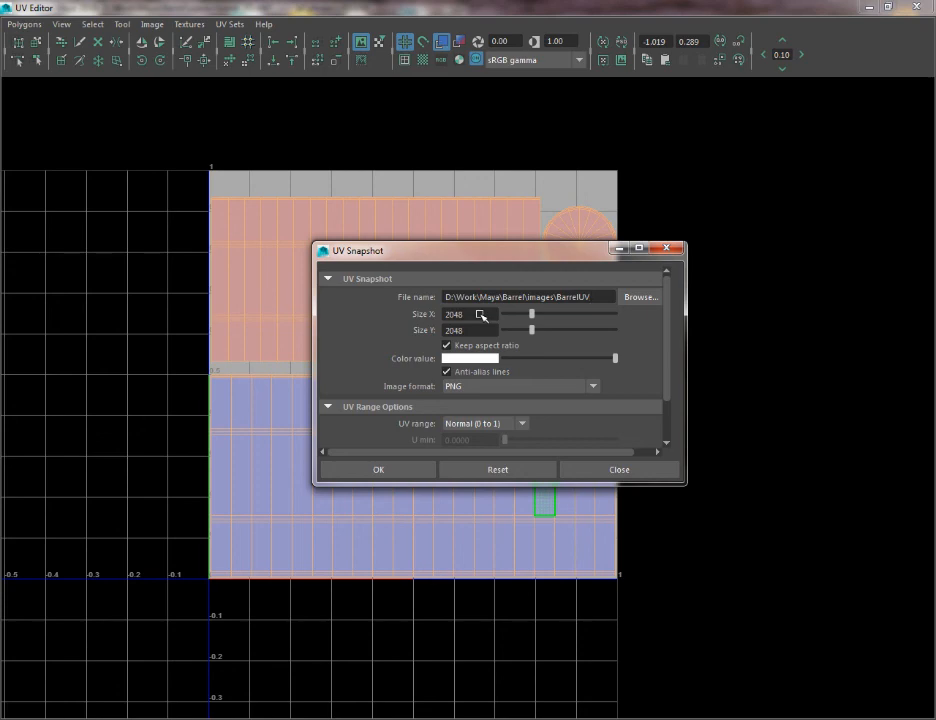
Set the snapshot size to 1024 by 1024 with PNG as the image format
drag(481, 315, 435, 322)
drag(443, 256, 557, 209)
text(10)
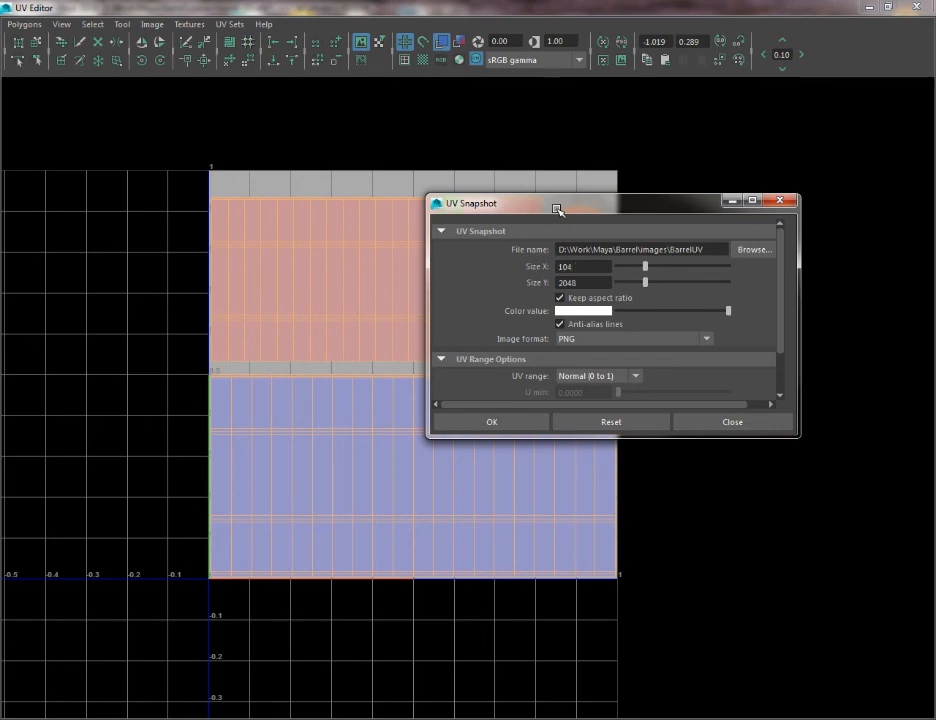
key(Tab)
click(558, 298)
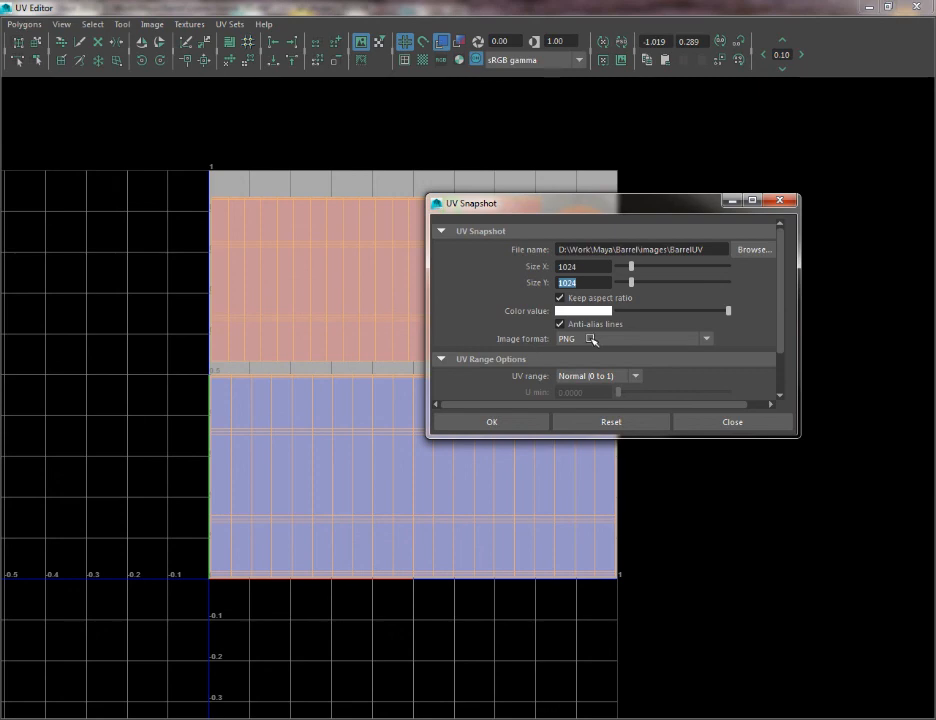
click(704, 339)
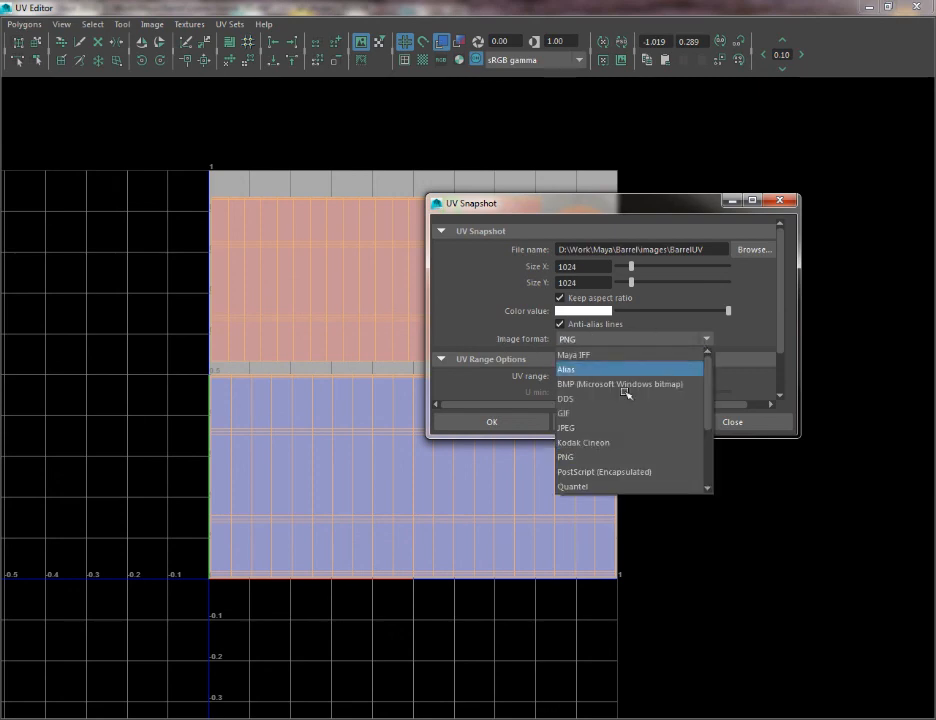
click(580, 457)
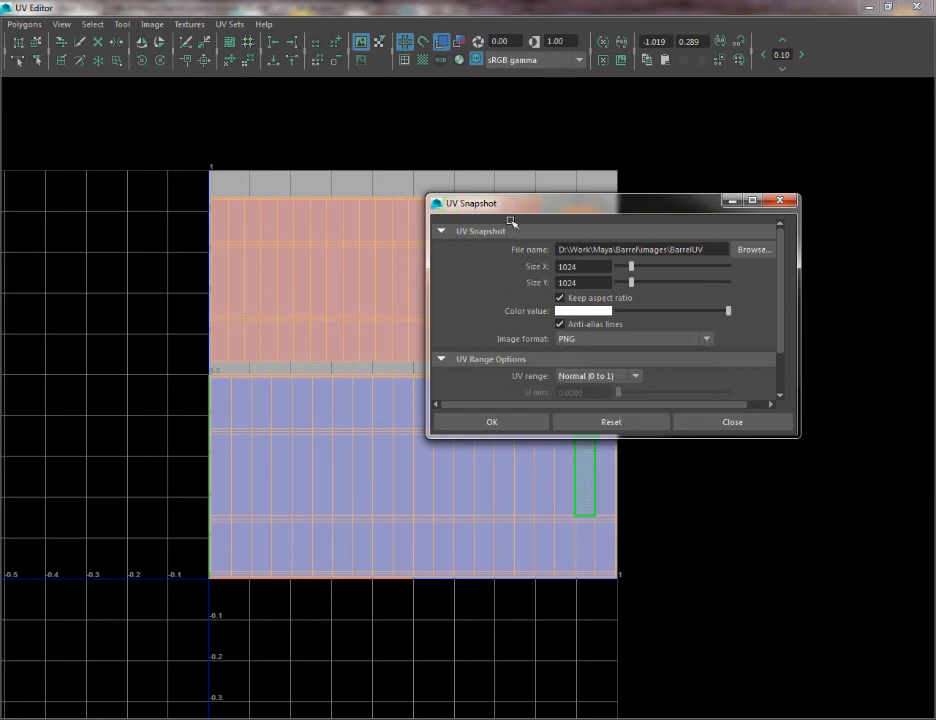
Move the snapshot dialog clear of the shells and export the UV snapshot of the selected layout
drag(510, 207, 345, 322)
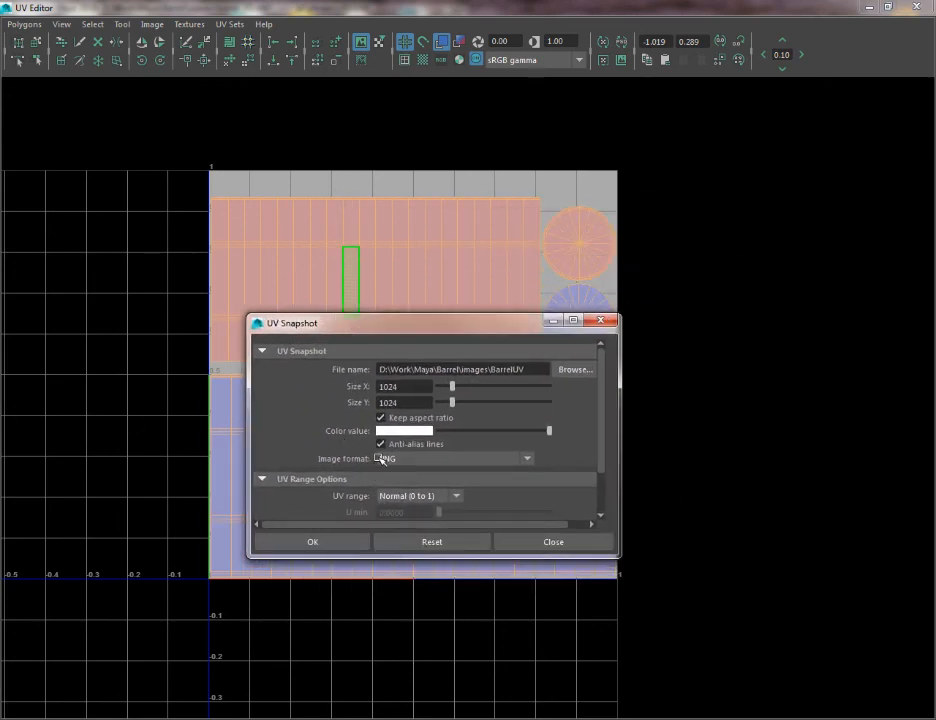
drag(386, 322, 367, 475)
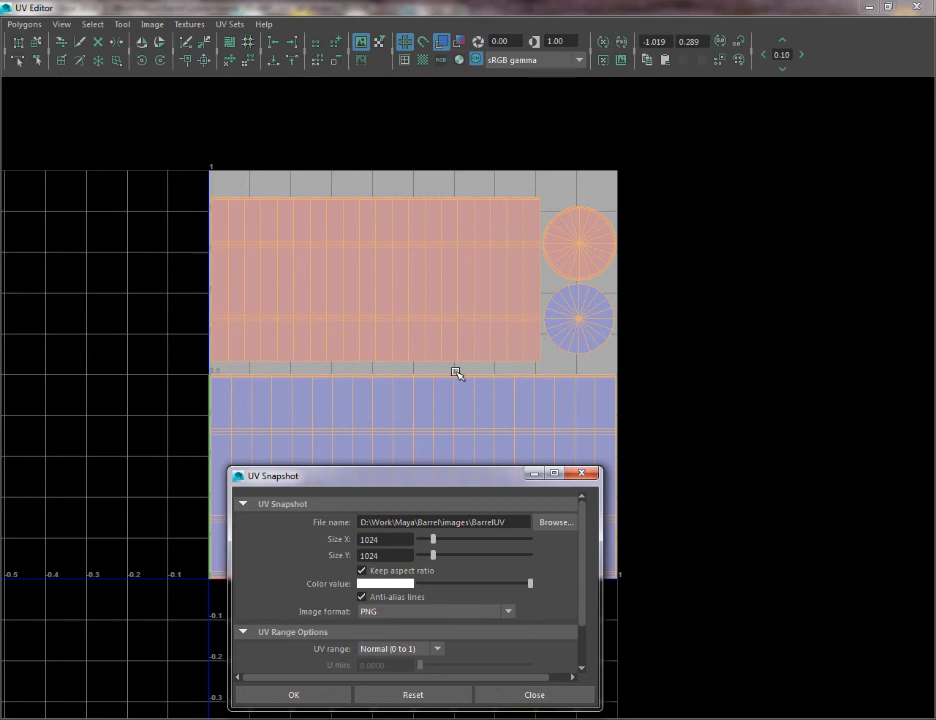
click(424, 455)
drag(424, 477, 641, 142)
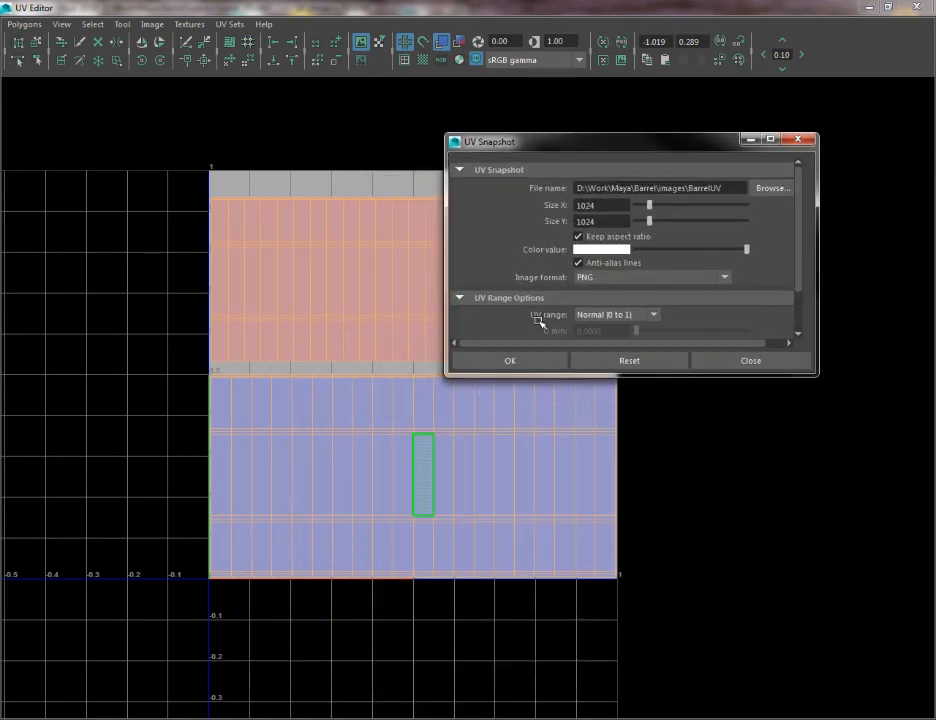
click(524, 359)
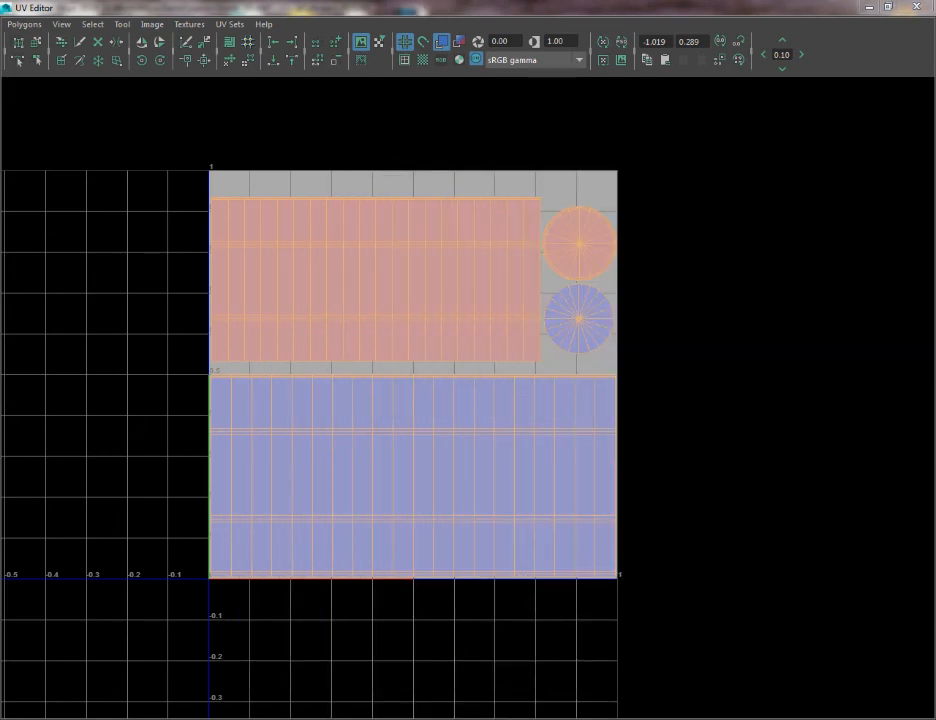
Find the BarrelUV snapshot in the Barrel project's images folder and open it in Adobe Photoshop CC 2015
drag(532, 177, 382, 86)
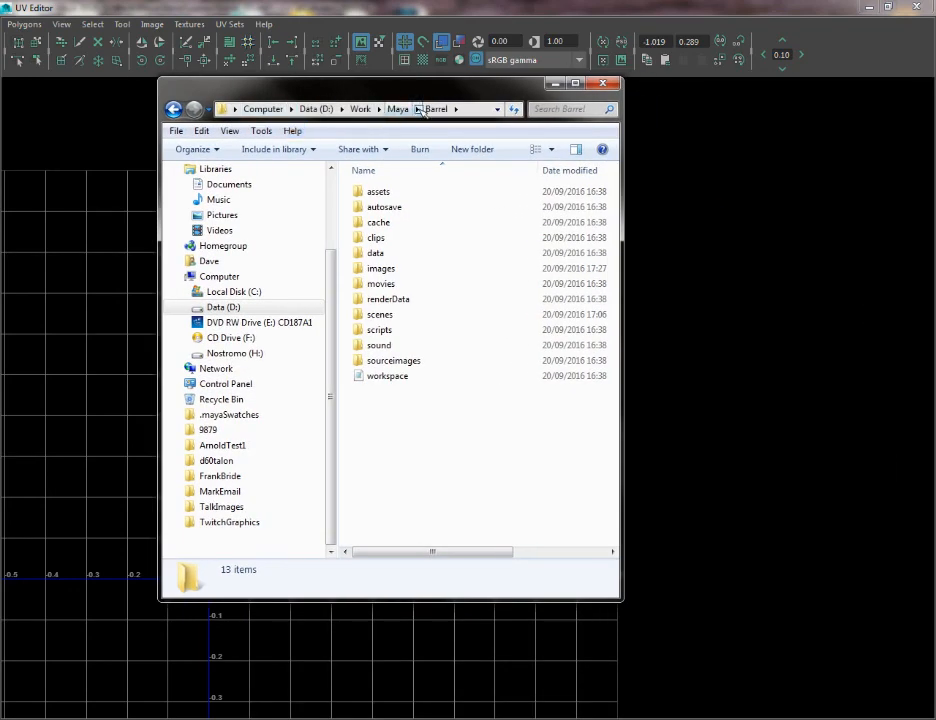
double_click(376, 268)
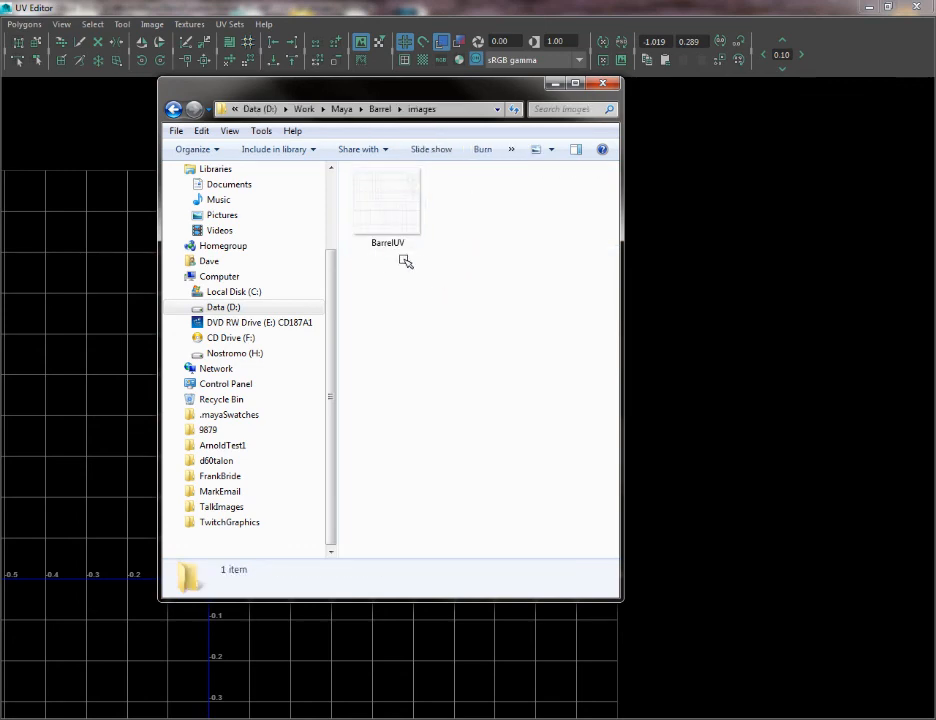
right_click(385, 202)
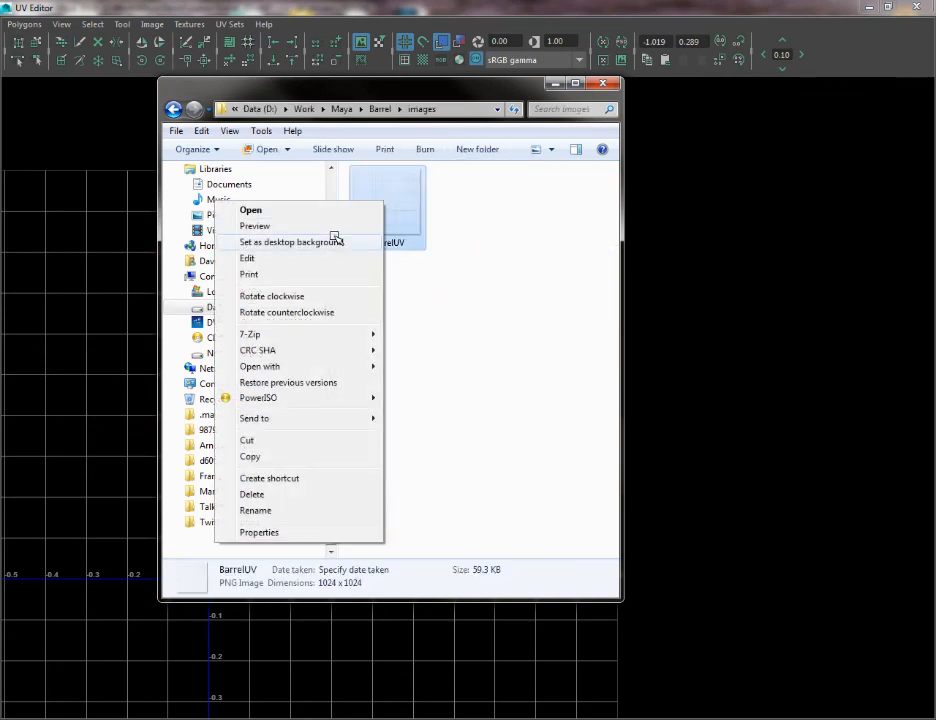
mouse_move(334, 367)
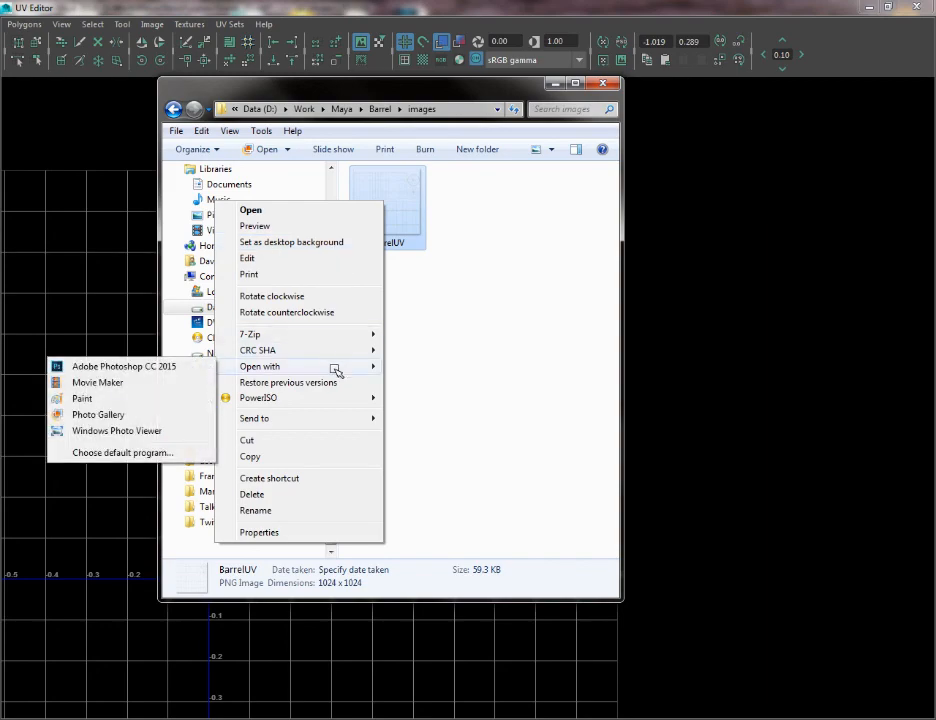
click(190, 371)
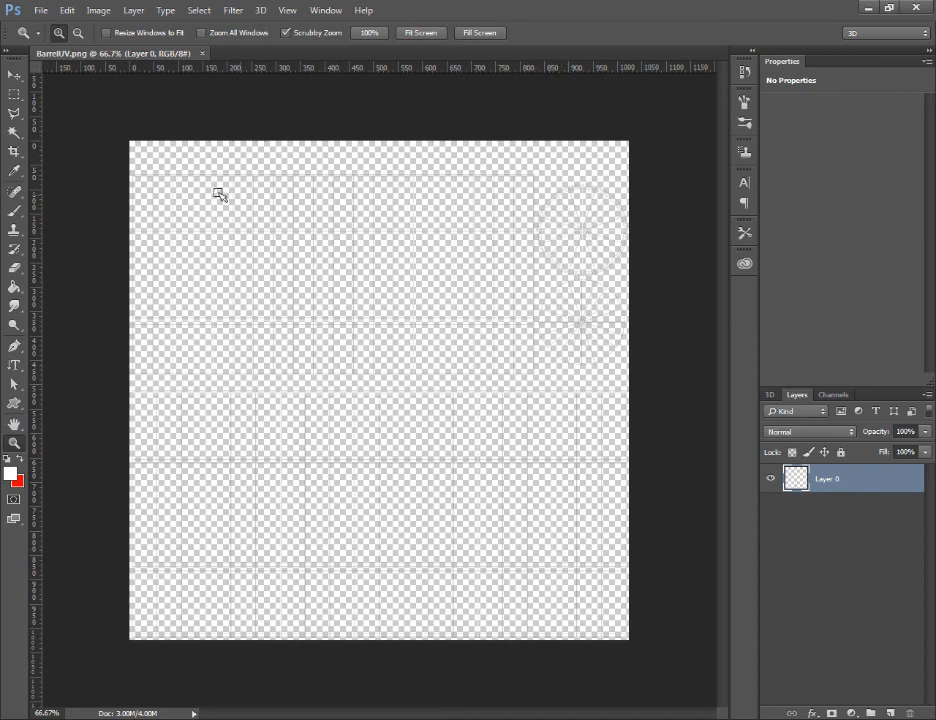
Add a new layer beneath the UV wireframe layer and fill it with black (000000)
click(890, 713)
drag(855, 480, 863, 530)
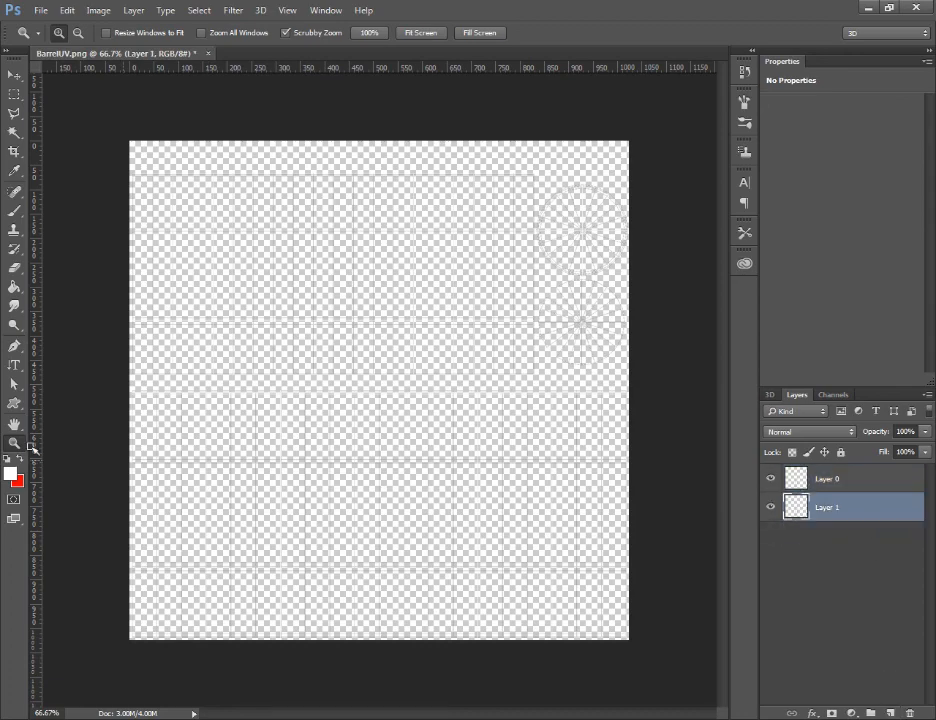
click(20, 459)
click(10, 474)
drag(238, 298, 163, 339)
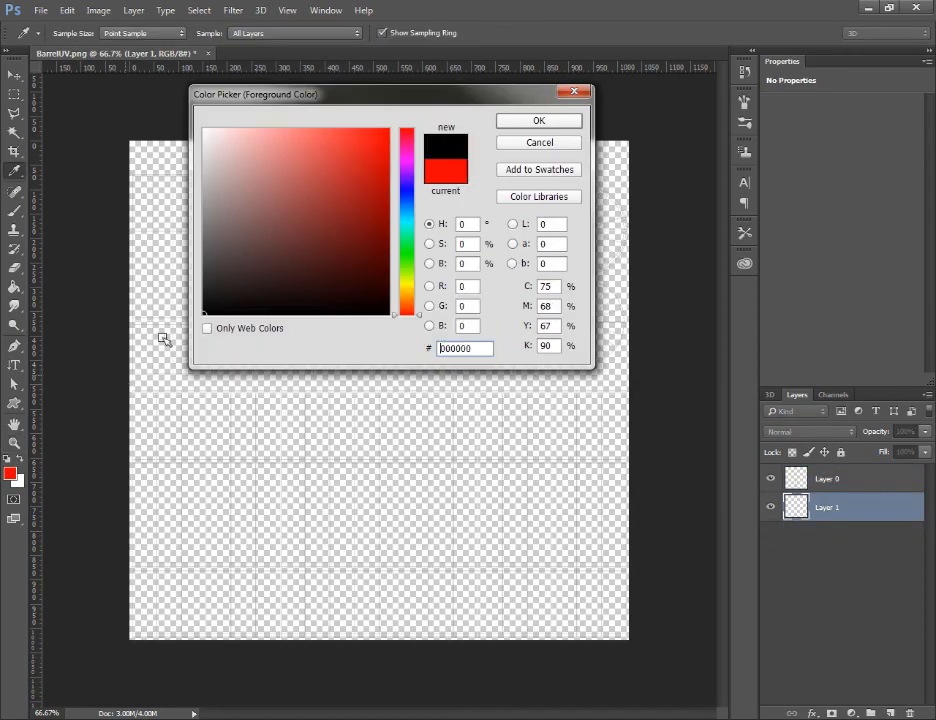
click(515, 123)
key(g)
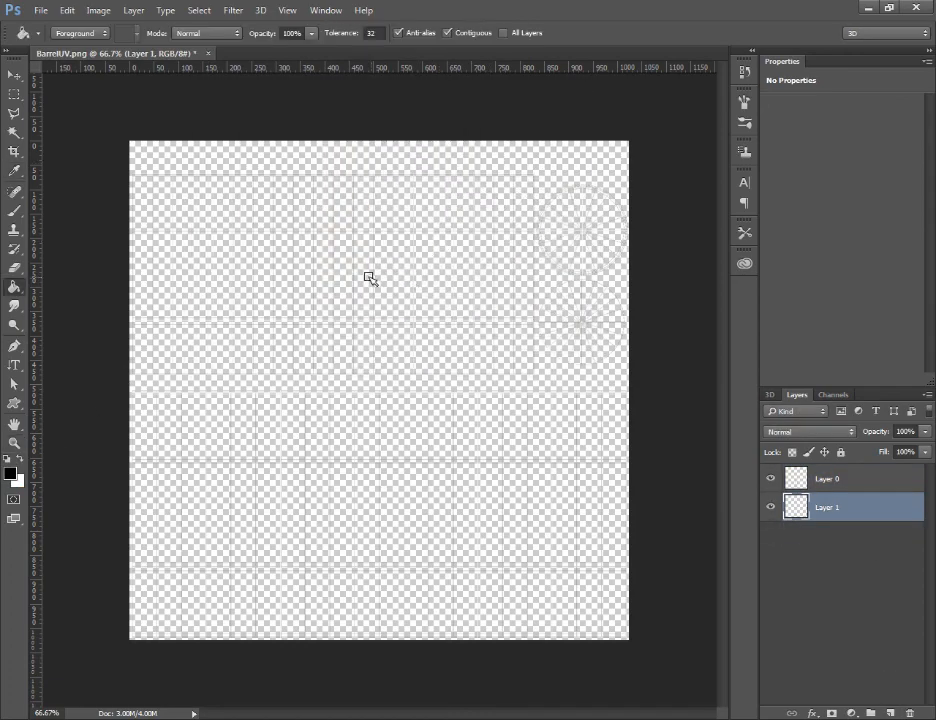
click(370, 278)
Examine the wall and cap wireframe lines up close against the black background, ending on the whole layout
key(z)
mouse_move(236, 194)
mouse_down()
mouse_move(336, 265)
mouse_move(175, 216)
mouse_up()
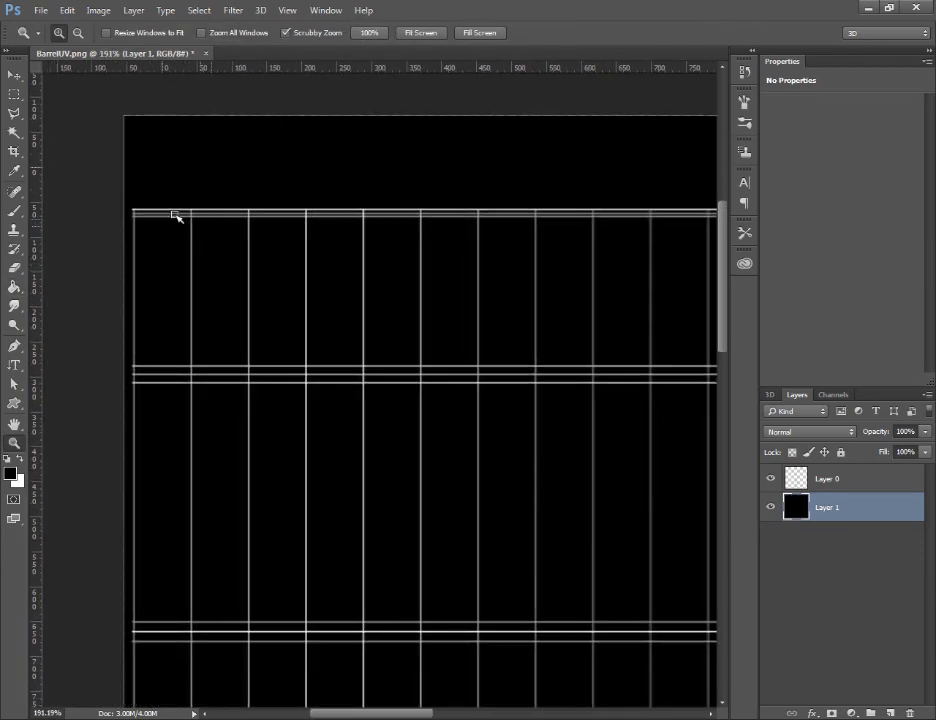
drag(464, 257, 236, 249)
drag(606, 246, 240, 252)
drag(617, 303, 534, 309)
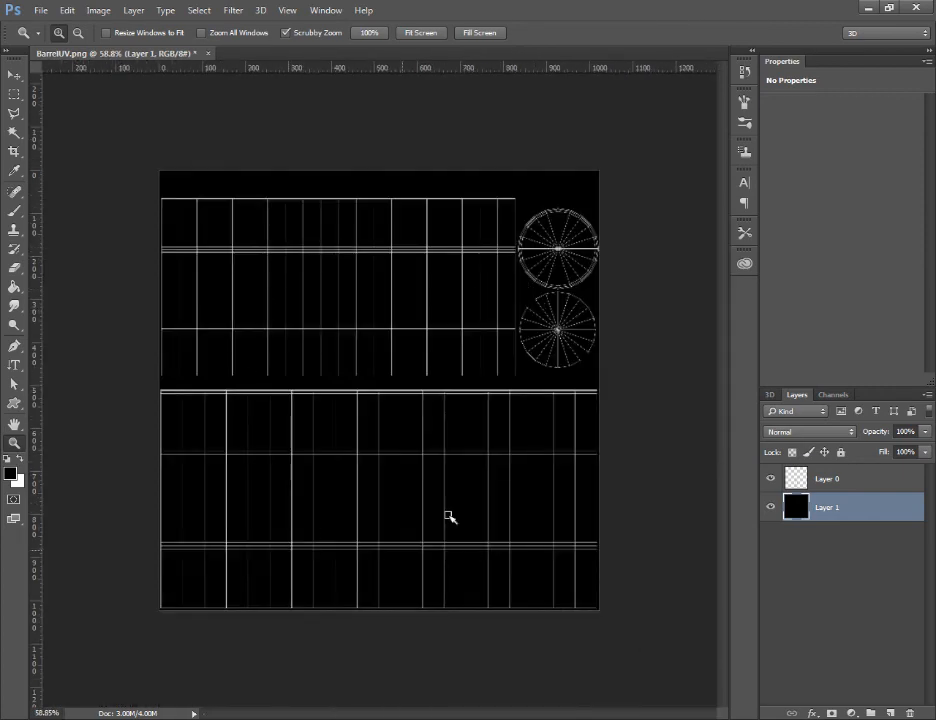